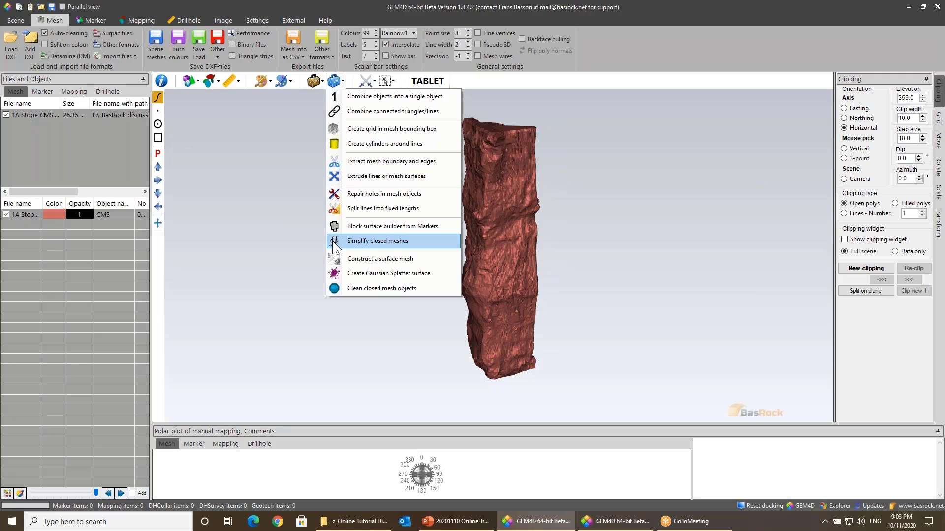
# Step: Simplify the closed CMS stope mesh at resolution 3 and save the result as xxx in DXF format
pyautogui.click(379, 237)
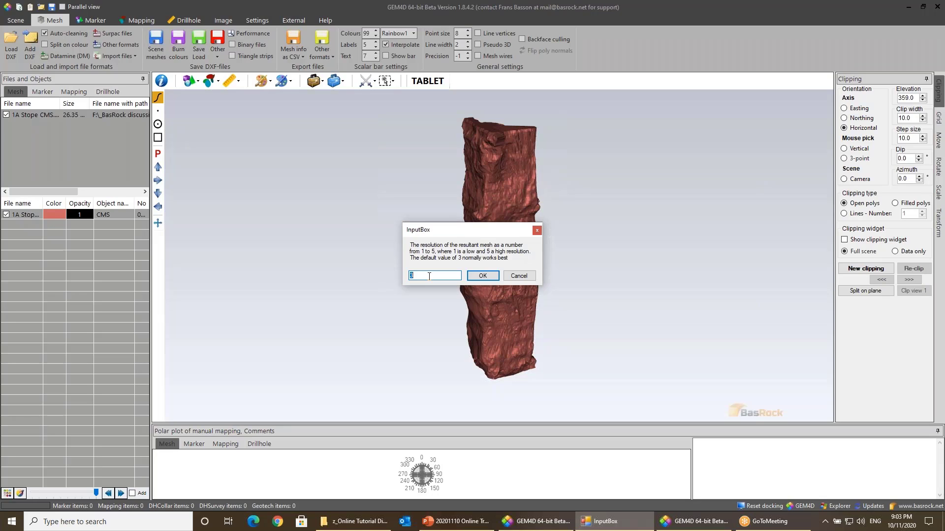
pyautogui.click(483, 277)
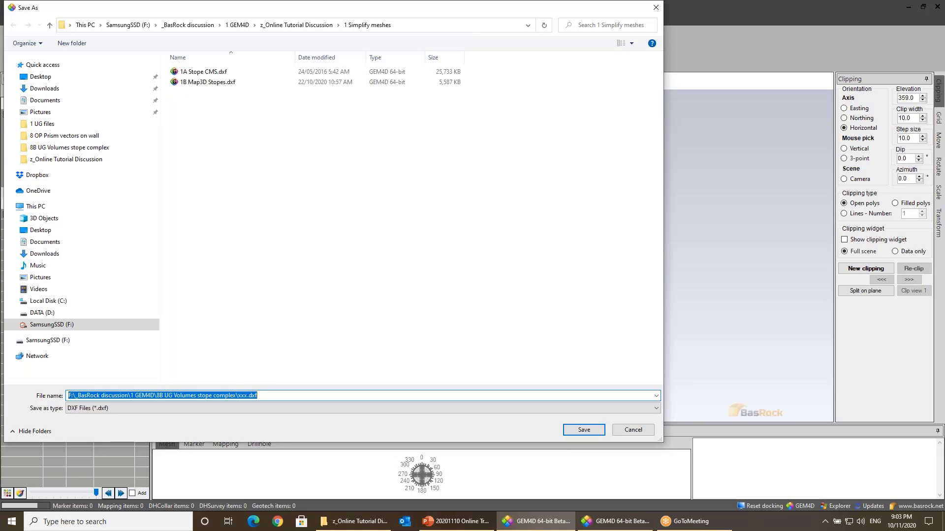
pyautogui.write('xxx')
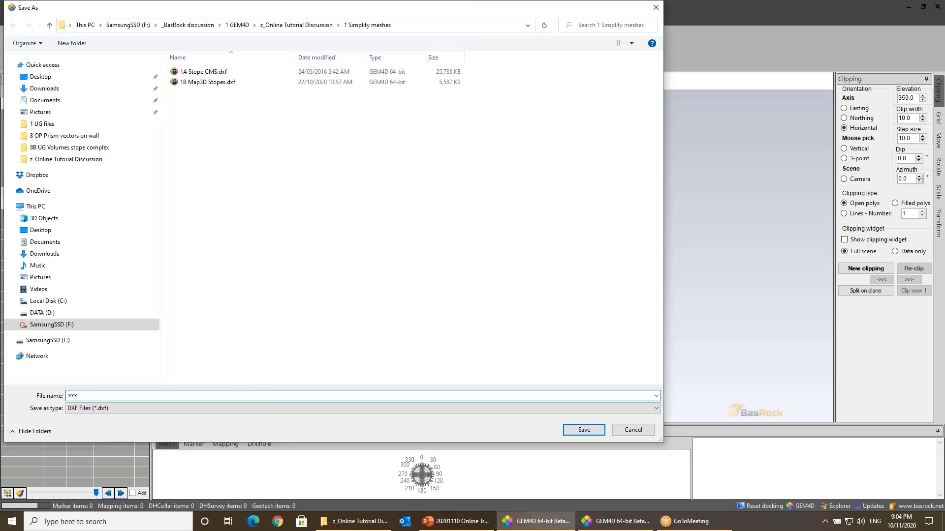
pyautogui.press('Return')
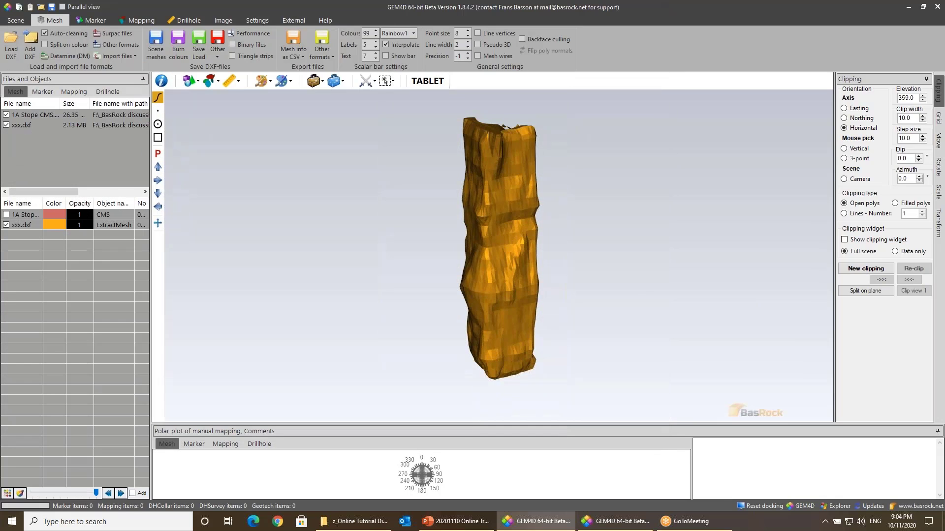
# Step: Compare the original CMS mesh with the simplified ExtractMesh by toggling their visibility, and compare their file sizes
pyautogui.moveTo(504, 282); pyautogui.dragTo(580, 303)
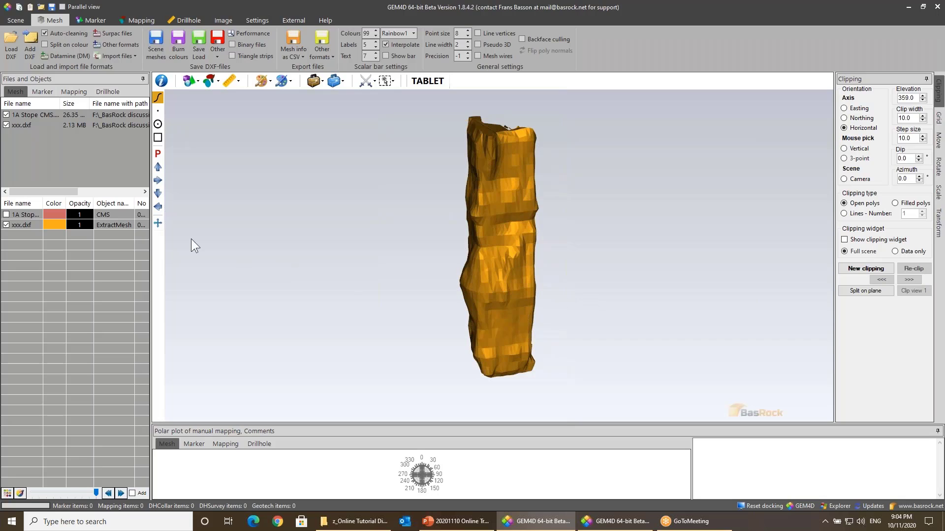
pyautogui.click(6, 215)
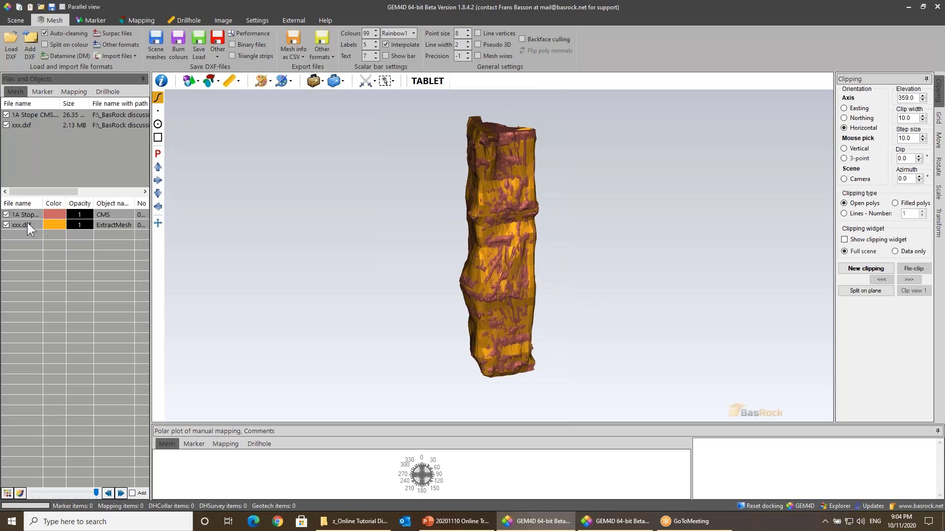
pyautogui.click(7, 225)
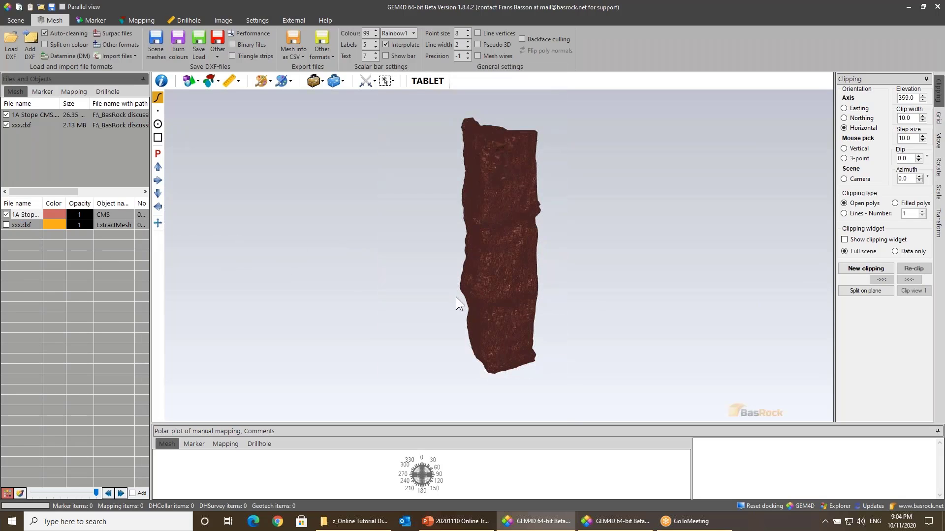
pyautogui.scroll(2, 423, 247)
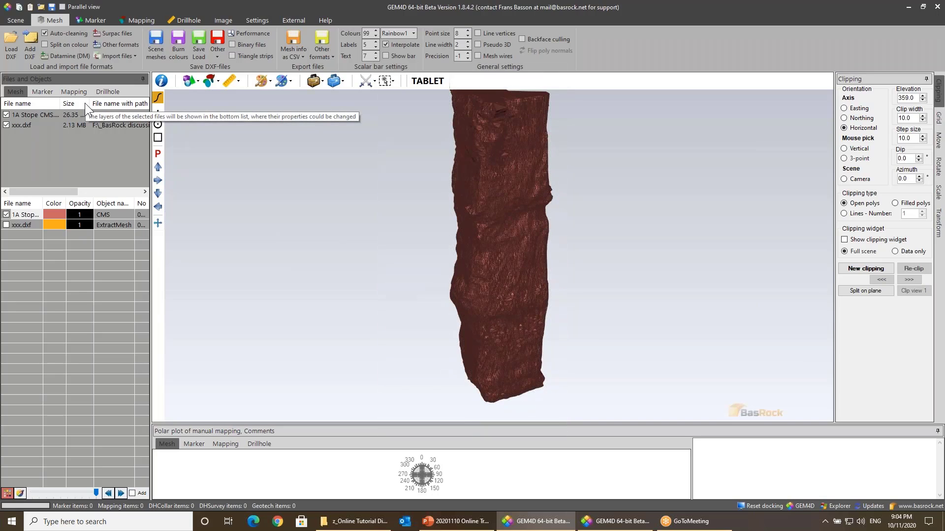
pyautogui.moveTo(89, 103); pyautogui.dragTo(101, 104)
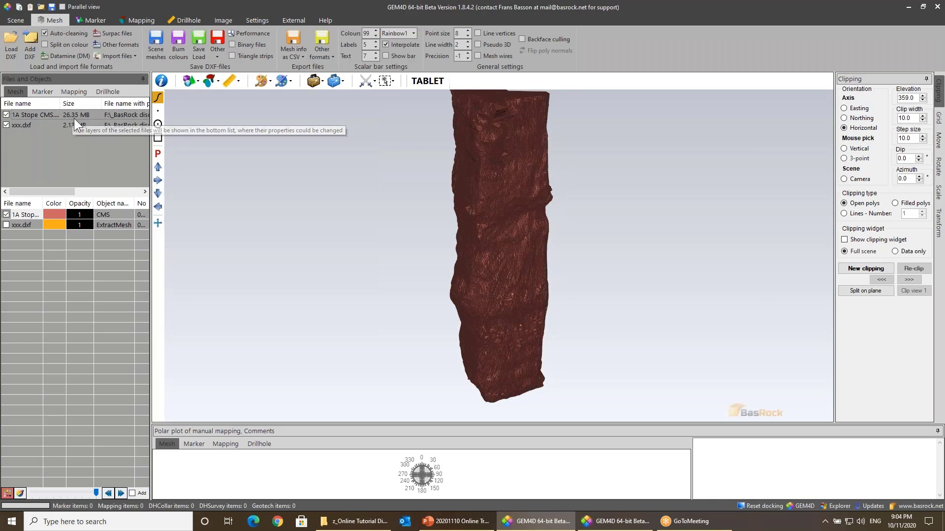
pyautogui.click(6, 225)
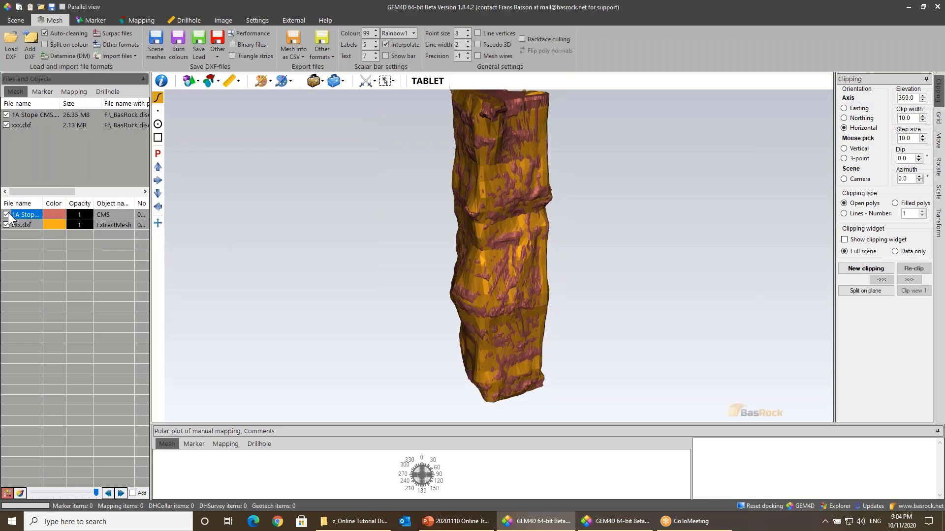
pyautogui.click(6, 215)
pyautogui.moveTo(423, 229); pyautogui.dragTo(401, 200, button='right')
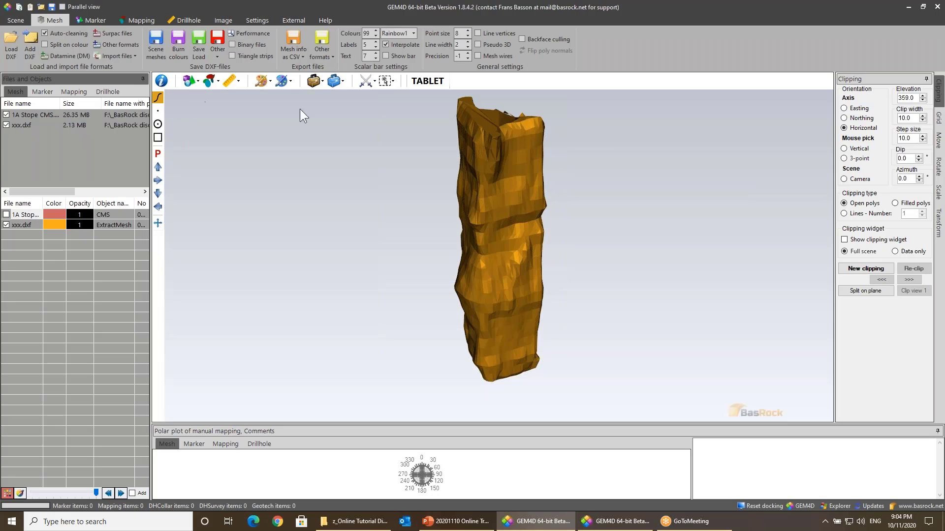
# Step: Remove the simplified xxx.dxf mesh from the scene and show the original CMS stope mesh again
pyautogui.click(335, 84)
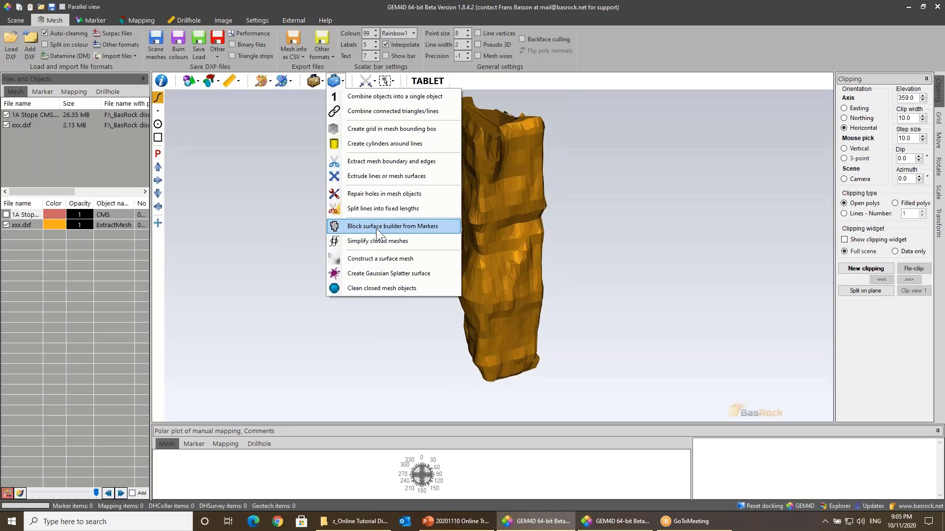
pyautogui.click(444, 364)
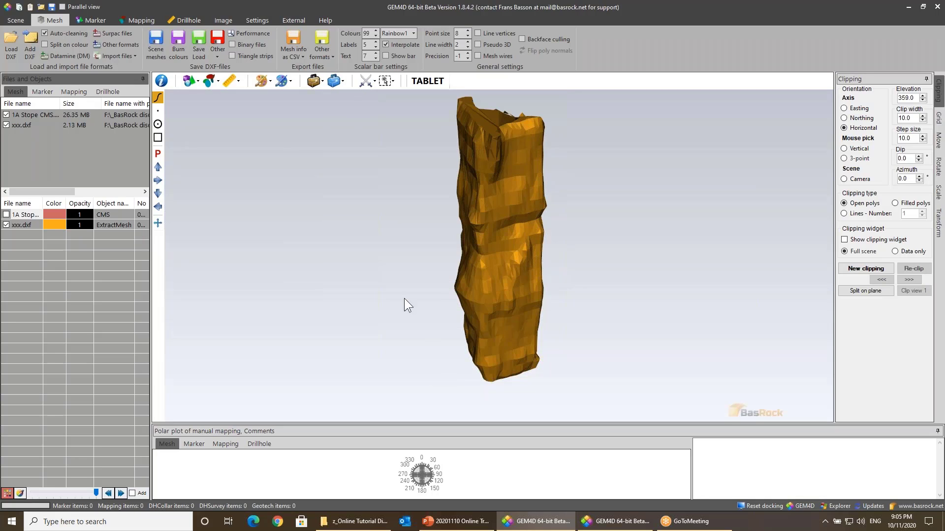
pyautogui.moveTo(445, 241); pyautogui.dragTo(287, 267)
pyautogui.rightClick(19, 224)
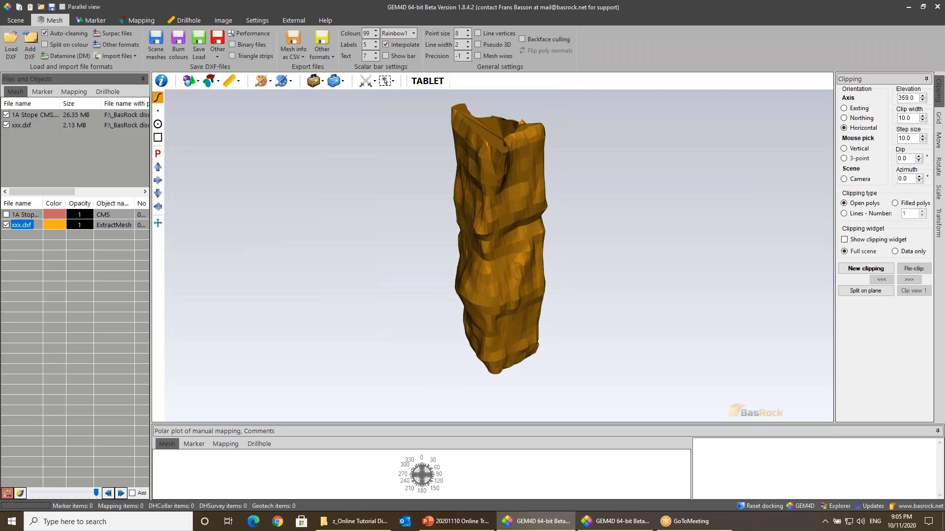
pyautogui.click(69, 231)
pyautogui.click(6, 215)
pyautogui.moveTo(504, 258)
pyautogui.mouseDown()
pyautogui.moveTo(550, 289)
pyautogui.moveTo(516, 263)
pyautogui.mouseUp()
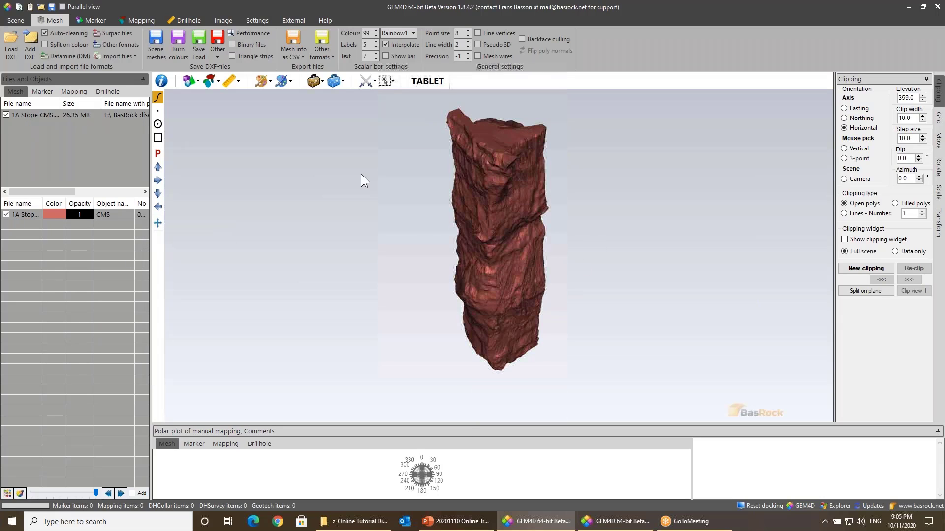
# Step: Save the scene bounding box as a DXF file, overwriting the existing xxx.dxf
pyautogui.click(338, 83)
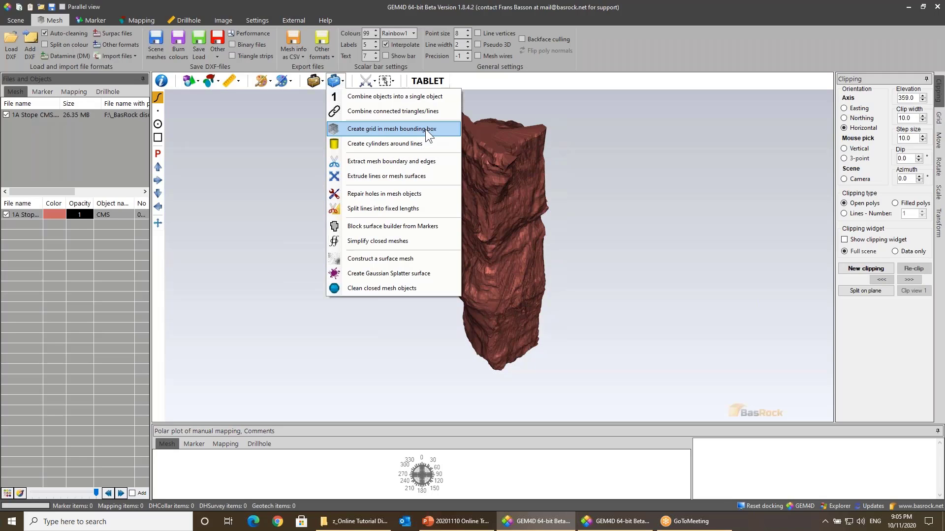
pyautogui.moveTo(530, 155); pyautogui.dragTo(486, 233)
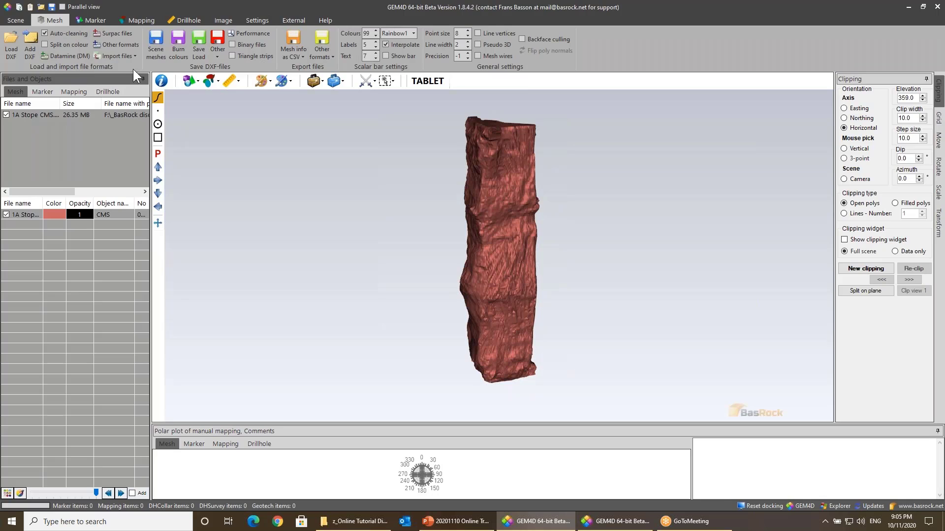
pyautogui.click(219, 55)
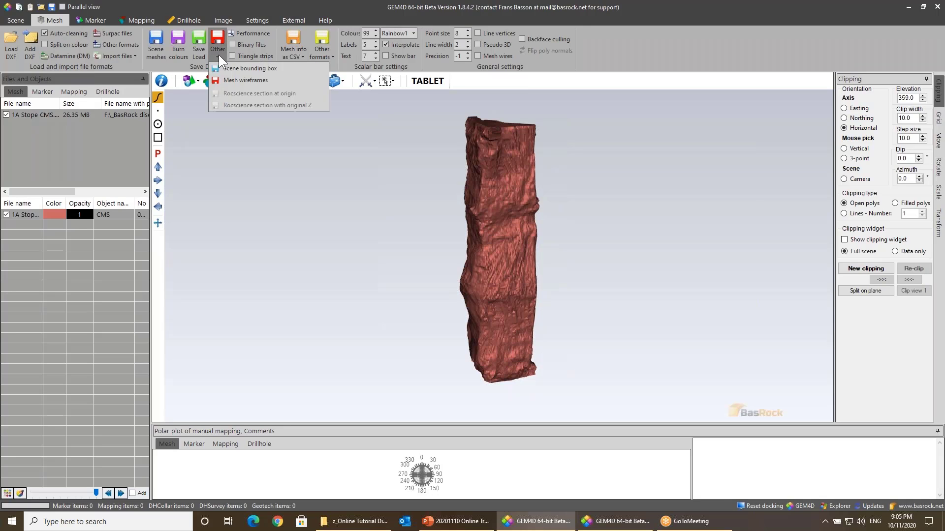
pyautogui.click(245, 67)
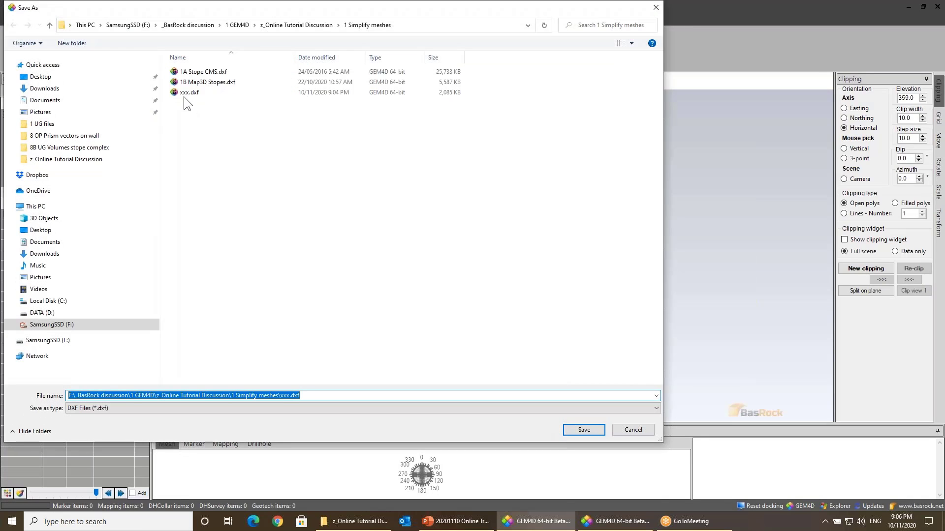
pyautogui.doubleClick(188, 93)
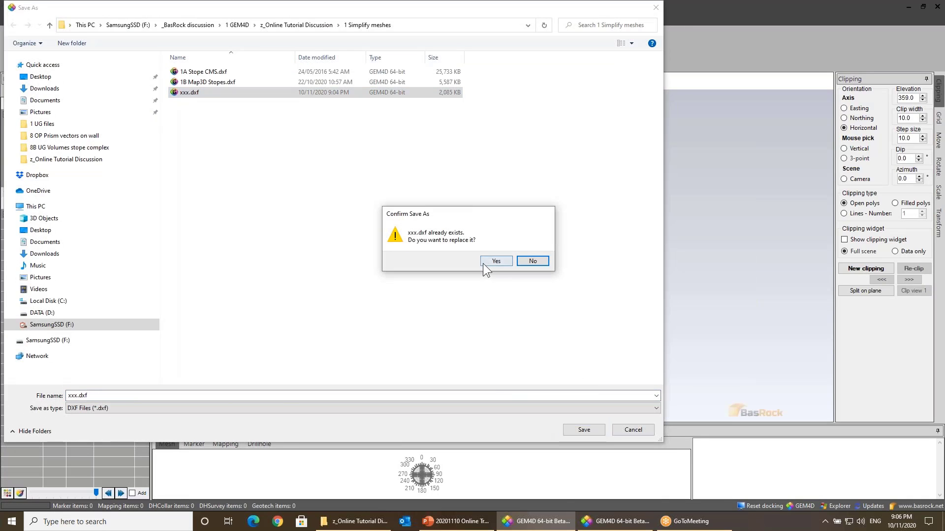
pyautogui.click(484, 264)
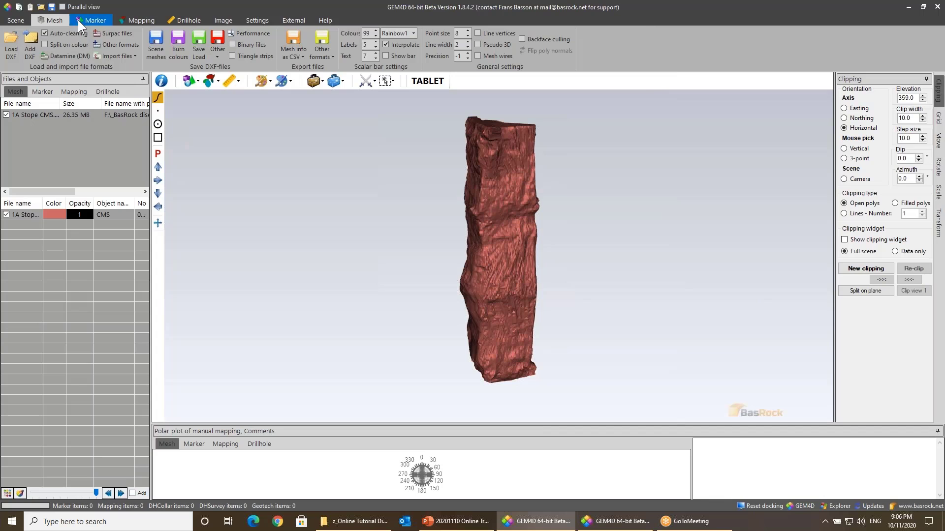
# Step: Add xxx.dxf to the scene and set the green bounding-box object's opacity to 0.7 and the cyan one's to 0.6
pyautogui.click(36, 43)
pyautogui.doubleClick(210, 93)
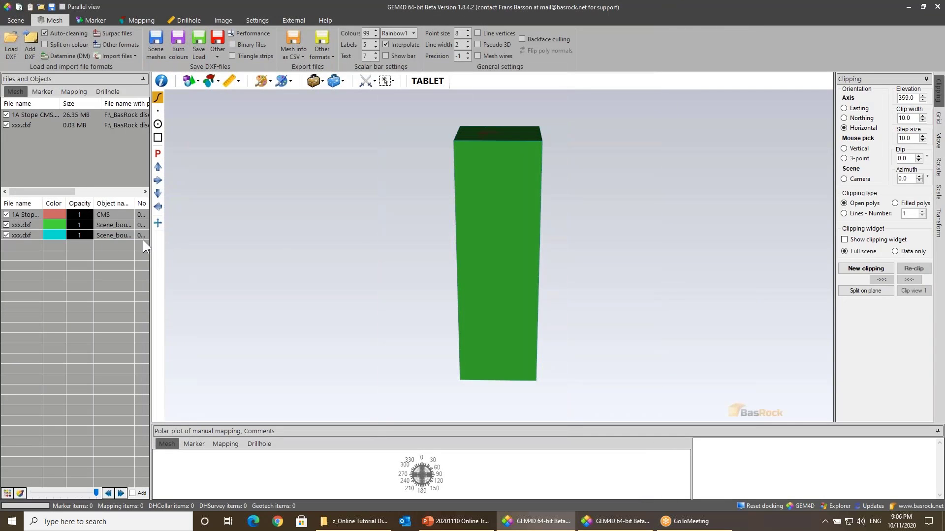
pyautogui.click(56, 234)
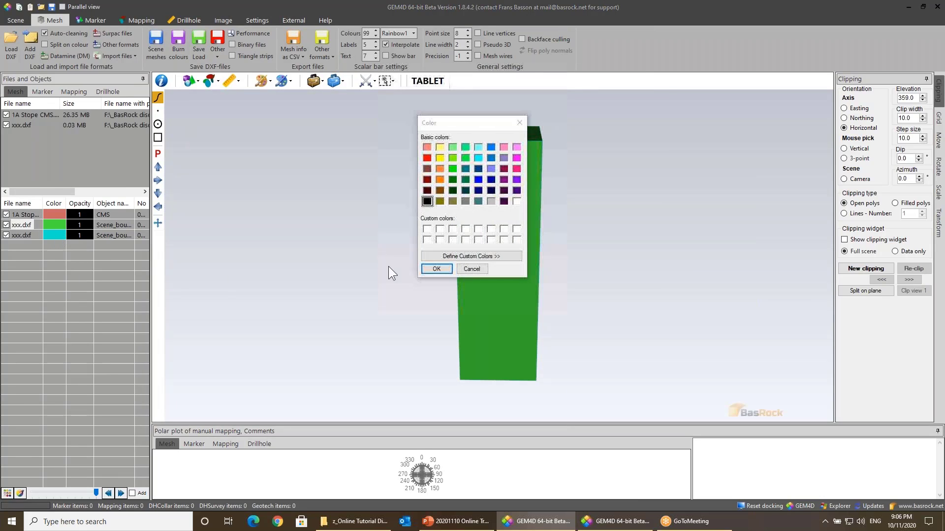
pyautogui.click(472, 269)
pyautogui.scroll(-3, 82, 225)
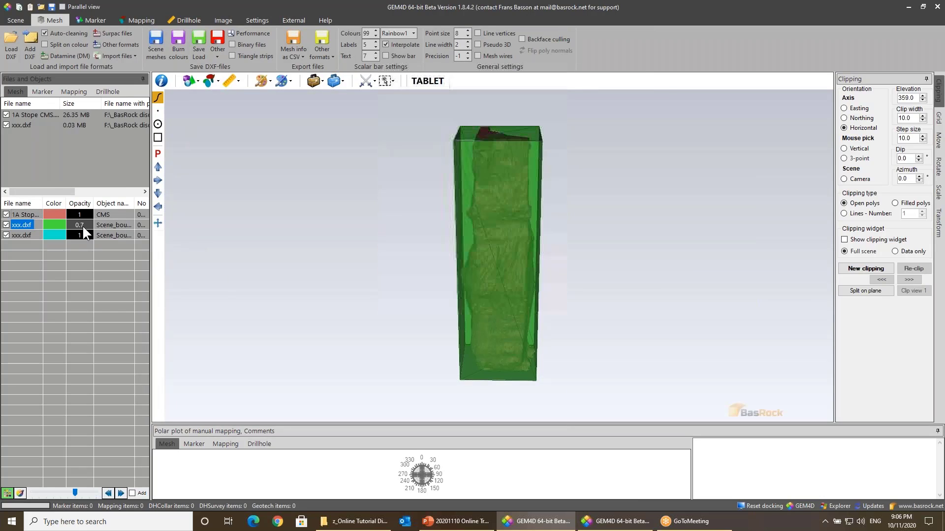
pyautogui.scroll(-4, 81, 236)
pyautogui.moveTo(523, 240); pyautogui.dragTo(461, 258)
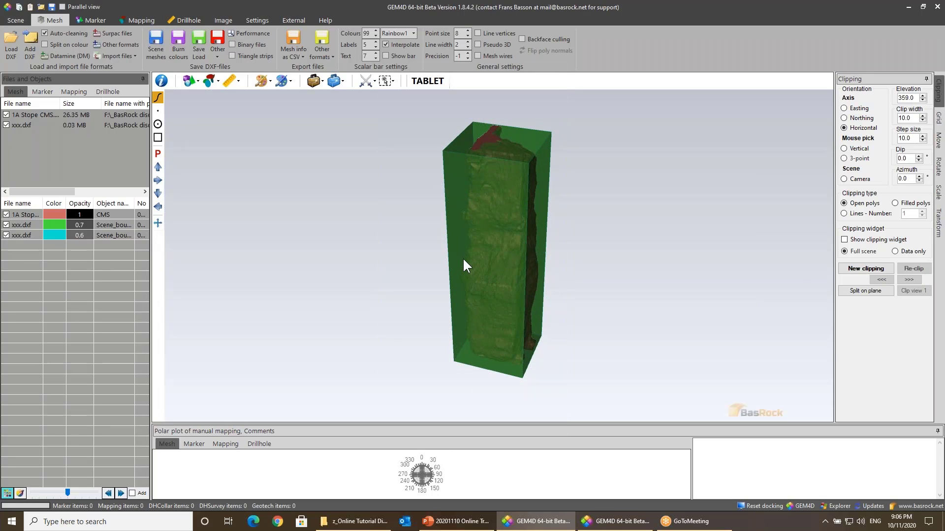
pyautogui.press('p')
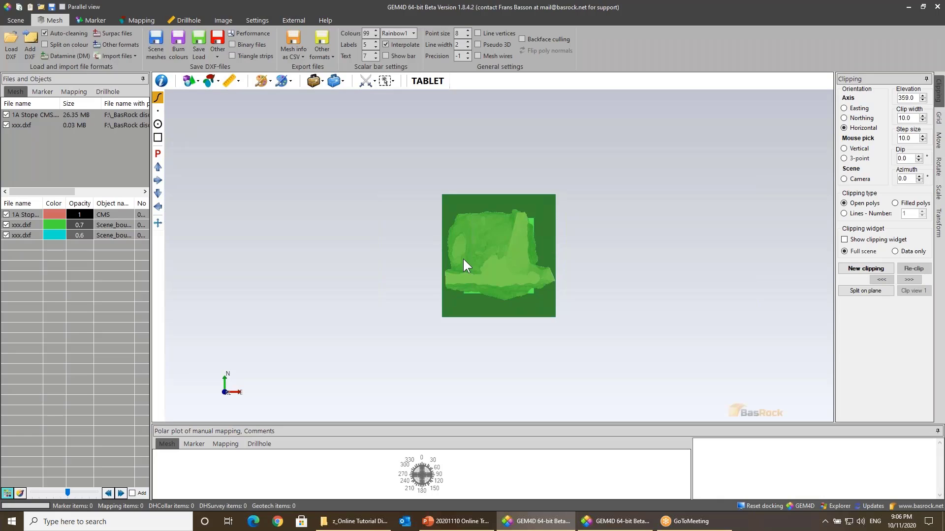
pyautogui.moveTo(481, 294); pyautogui.dragTo(517, 184)
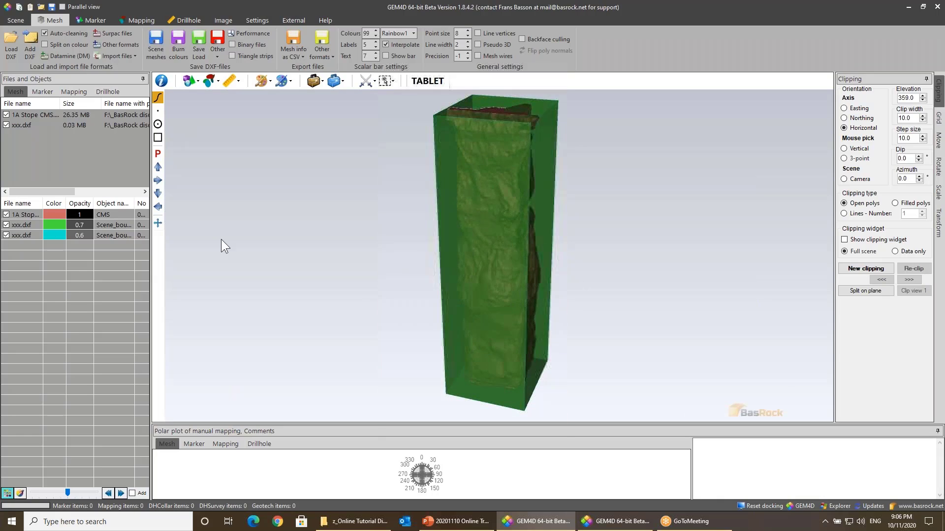
# Step: Remove both bounding-box objects of xxx.dxf from the scene, leaving only the CMS mesh
pyautogui.rightClick(22, 225)
pyautogui.click(30, 231)
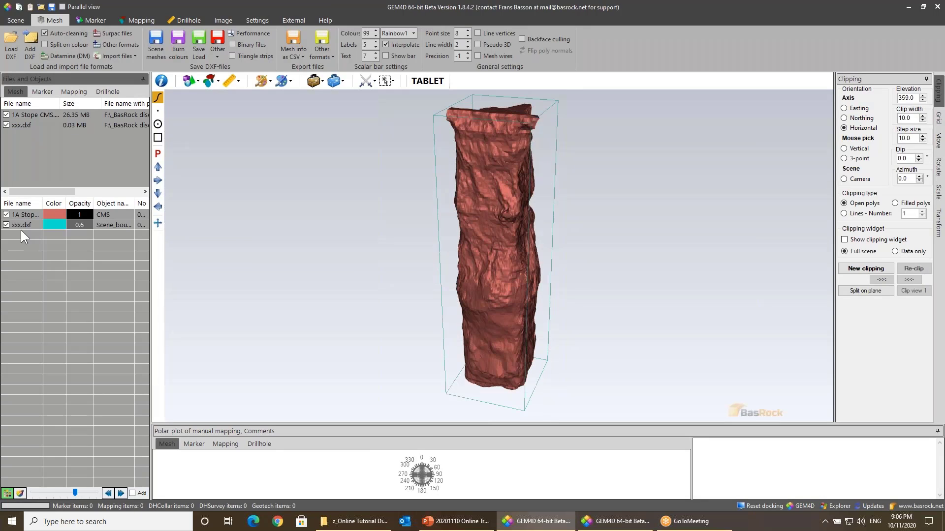
pyautogui.rightClick(20, 227)
pyautogui.click(34, 234)
# Step: Create a separate grid for every object in the mesh bounding box, with a block size of 3.0 in easting, northing and elevation
pyautogui.click(335, 81)
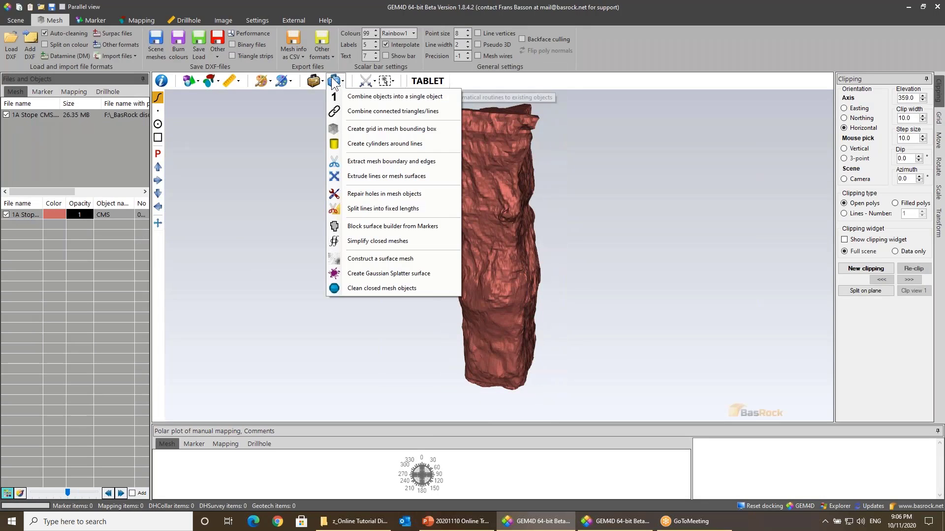
pyautogui.click(374, 128)
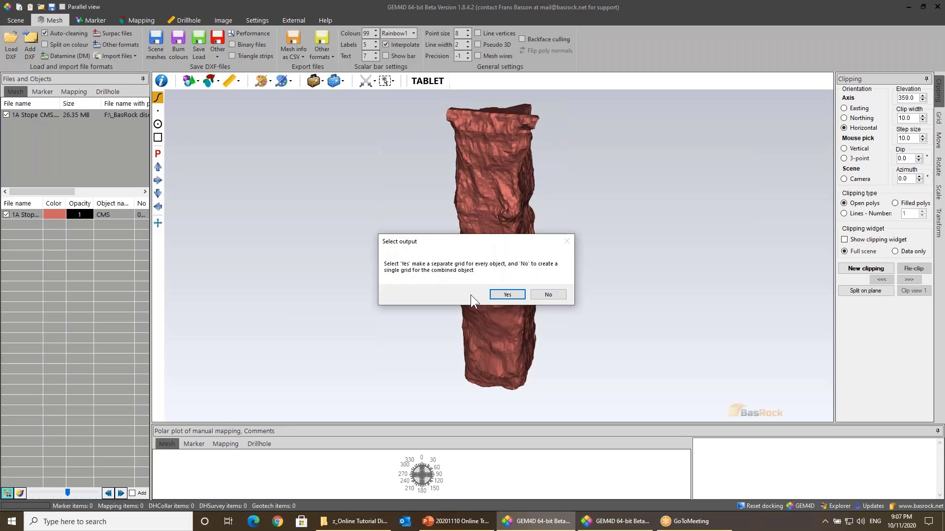
pyautogui.click(508, 295)
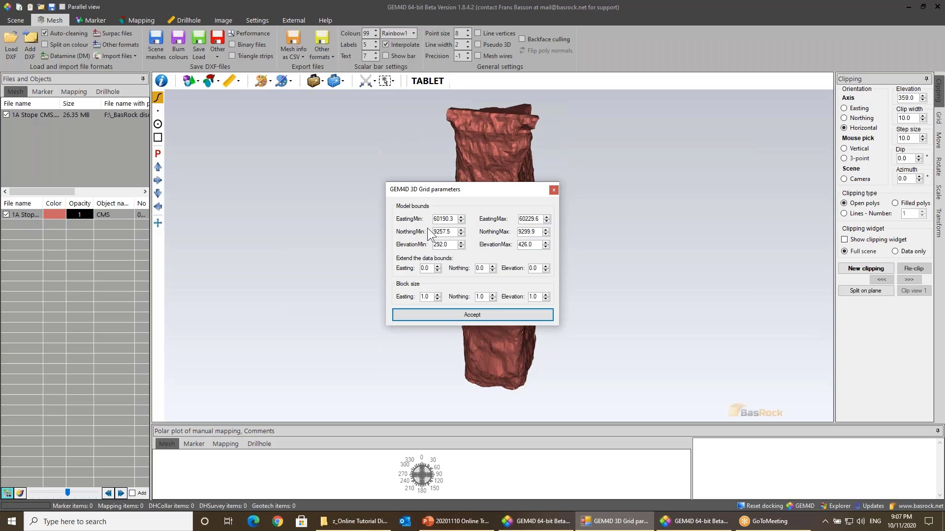
pyautogui.doubleClick(422, 298)
pyautogui.write('3')
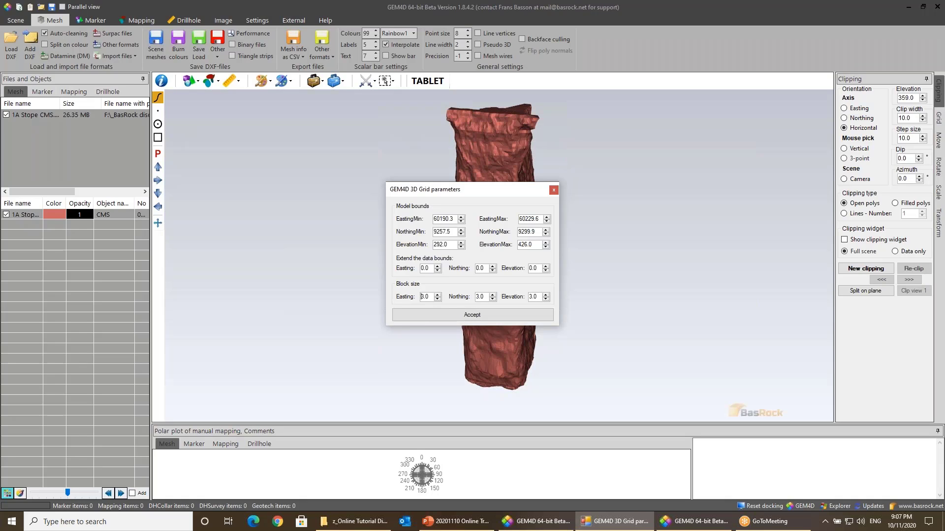
pyautogui.click(456, 318)
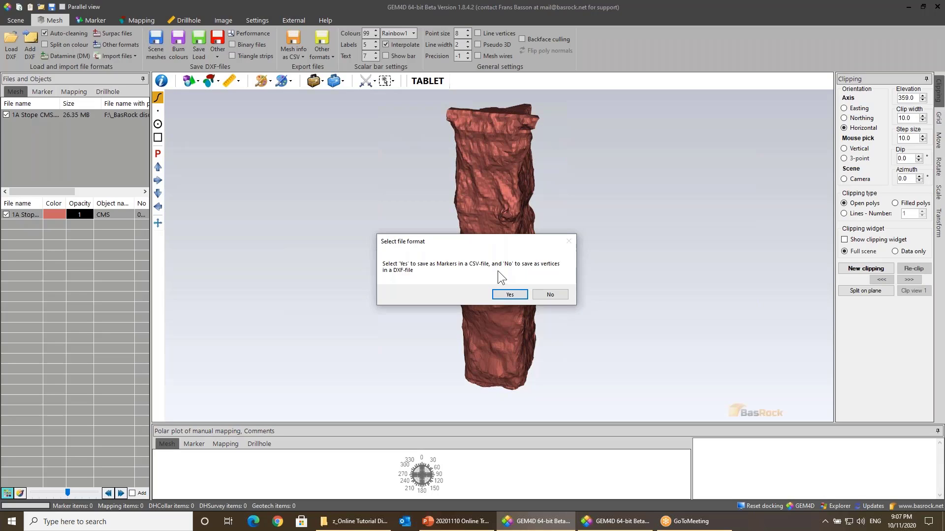
# Step: Output the grid as Markers in a CSV file named xxx in the 1 Simplify meshes folder
pyautogui.click(509, 294)
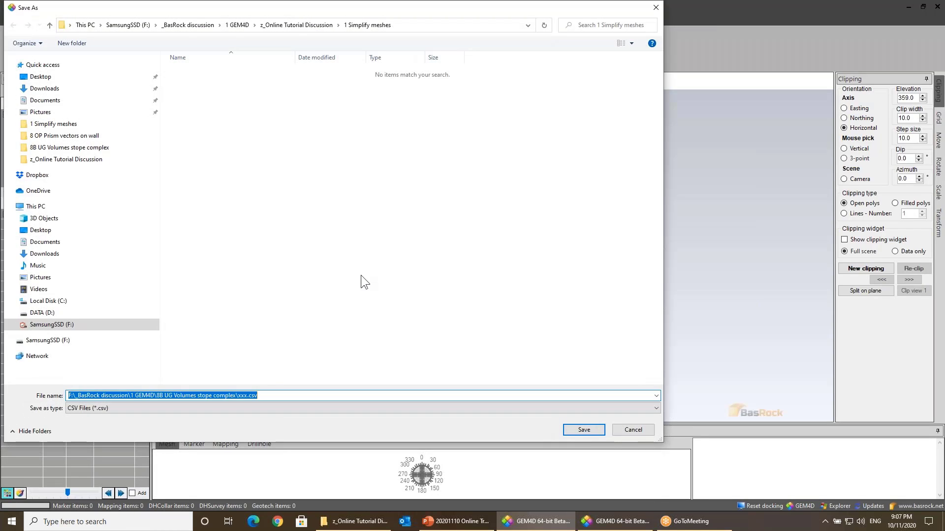
pyautogui.write('xxx')
pyautogui.press('Return')
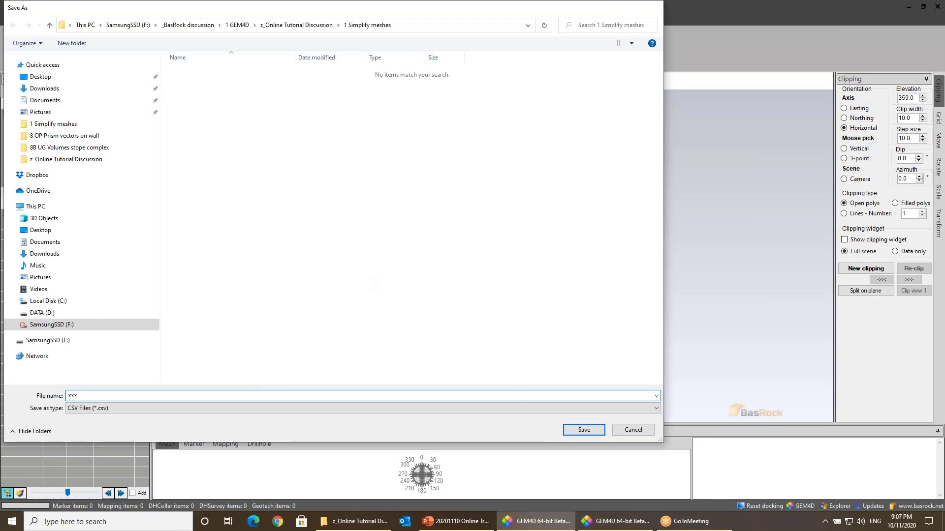
# Step: Load the grid file xxx.csv from the 1 Simplify meshes folder as marker data
pyautogui.click(89, 21)
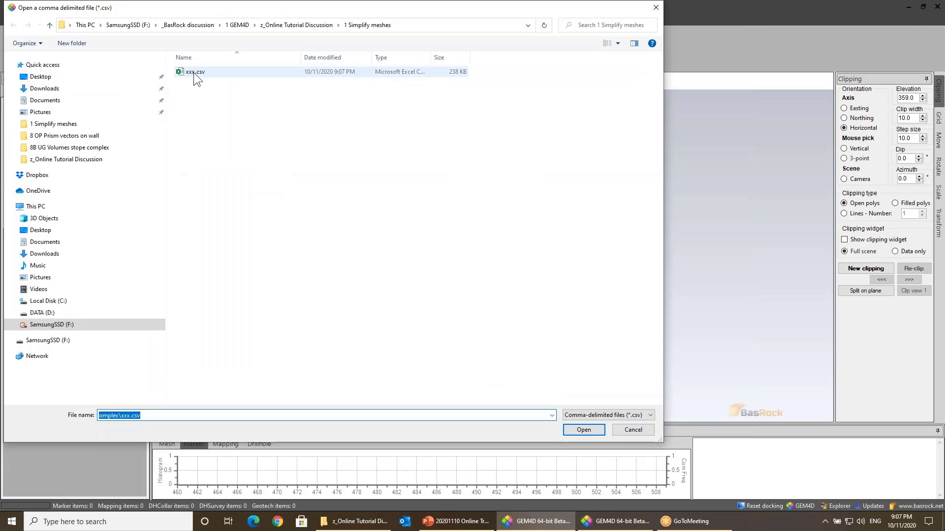
pyautogui.doubleClick(194, 72)
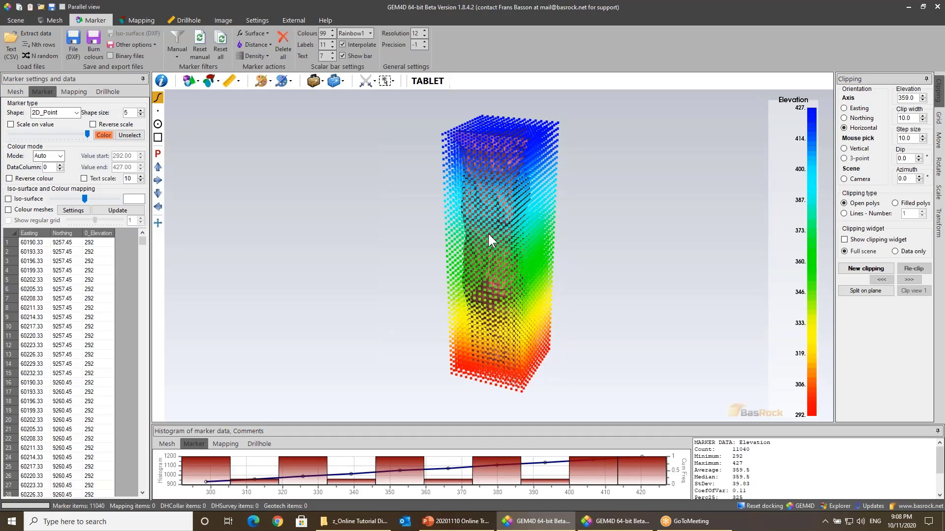
pyautogui.moveTo(488, 232); pyautogui.dragTo(483, 193)
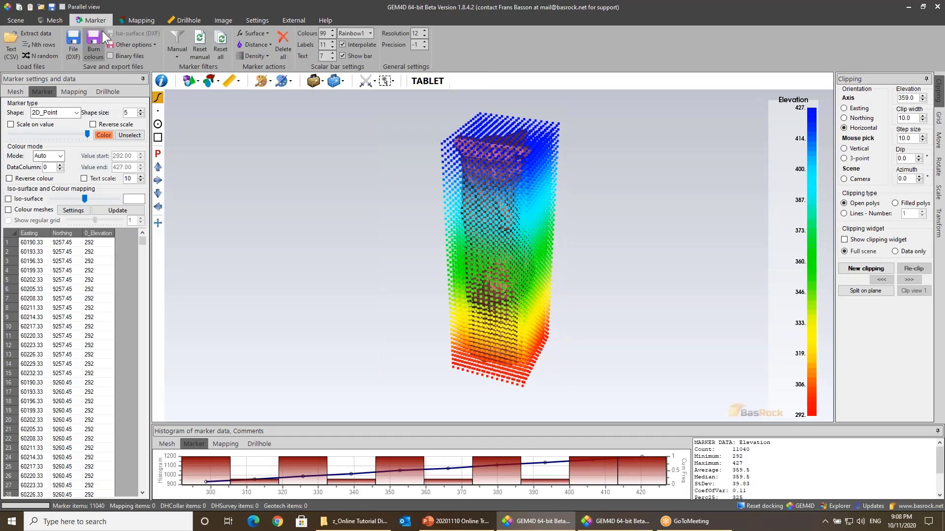
pyautogui.click(180, 52)
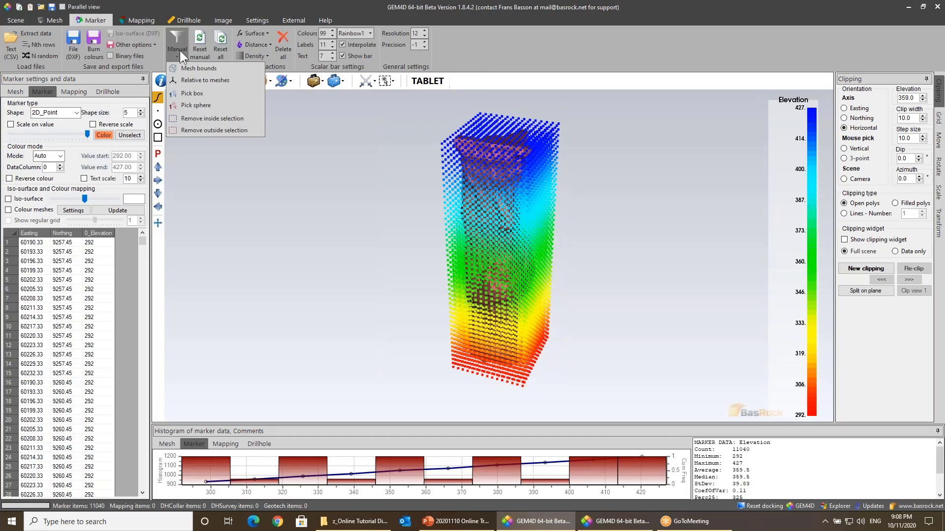
pyautogui.click(188, 80)
pyautogui.click(329, 245)
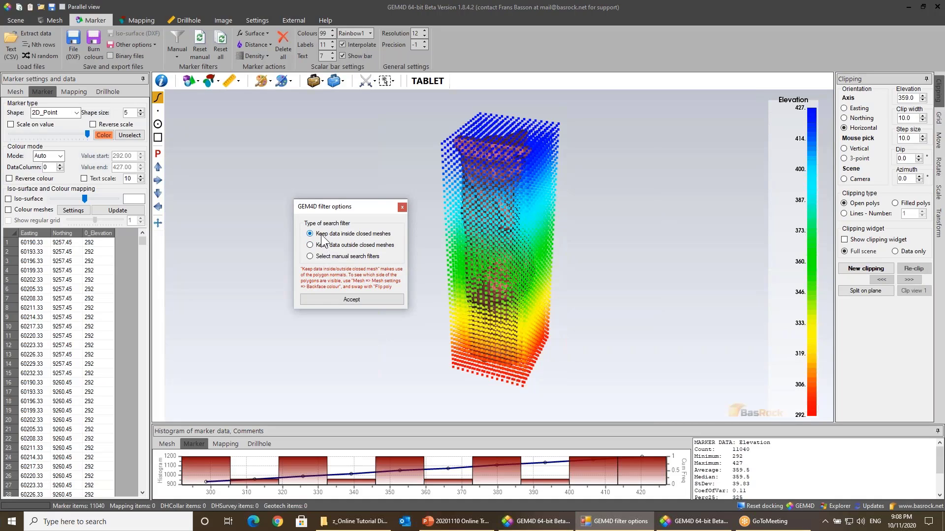
pyautogui.click(321, 235)
pyautogui.click(402, 207)
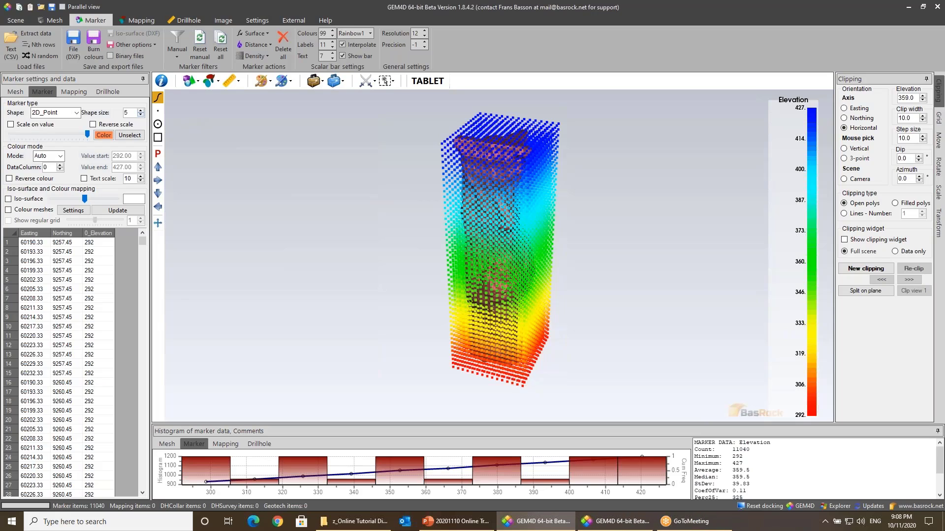
# Step: Make the markers fully transparent and toggle backface culling on and off to examine which polygon sides of the CMS mesh show
pyautogui.moveTo(87, 134); pyautogui.dragTo(10, 134)
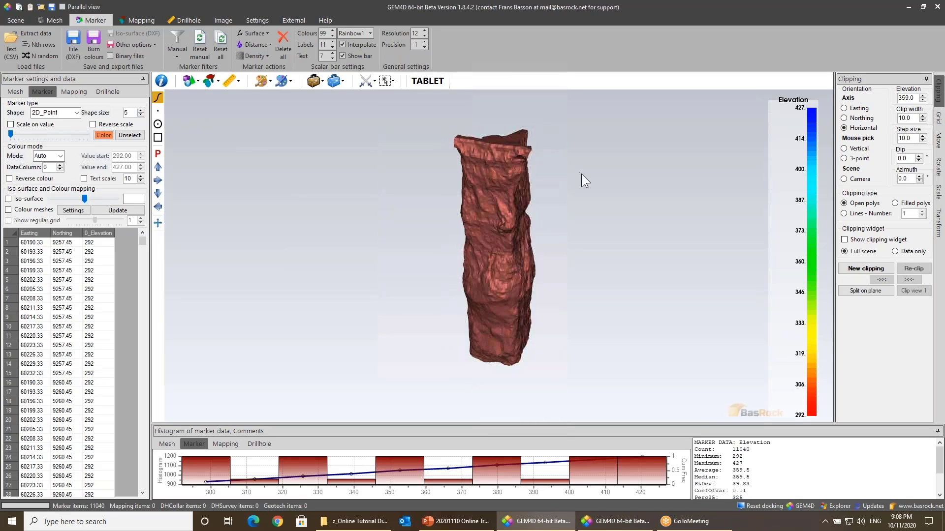
pyautogui.moveTo(580, 173); pyautogui.dragTo(537, 185)
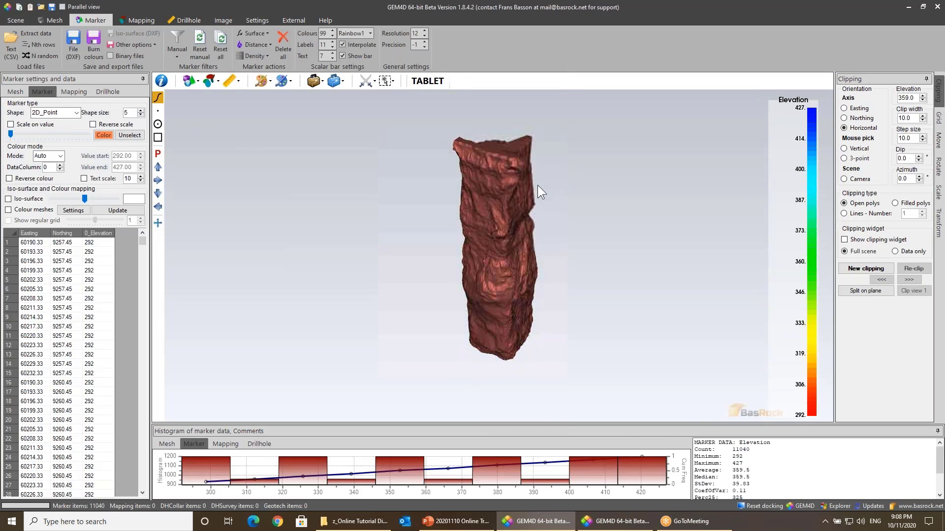
pyautogui.click(51, 20)
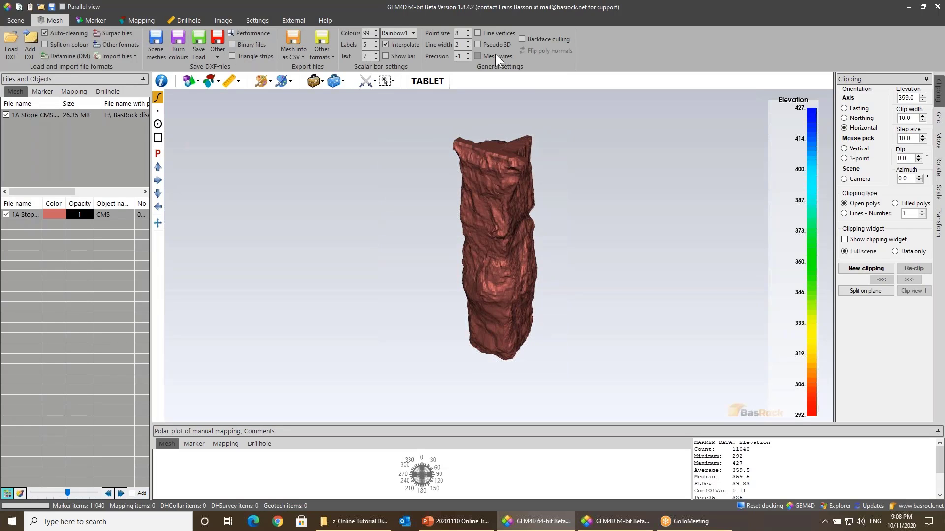
pyautogui.click(536, 40)
pyautogui.click(536, 40)
pyautogui.click(536, 40)
pyautogui.click(537, 40)
pyautogui.click(536, 40)
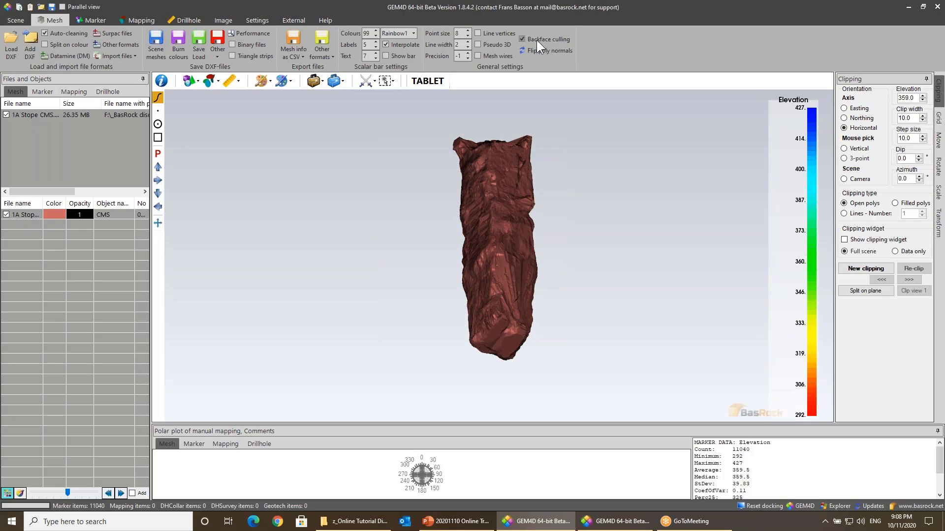
pyautogui.click(537, 40)
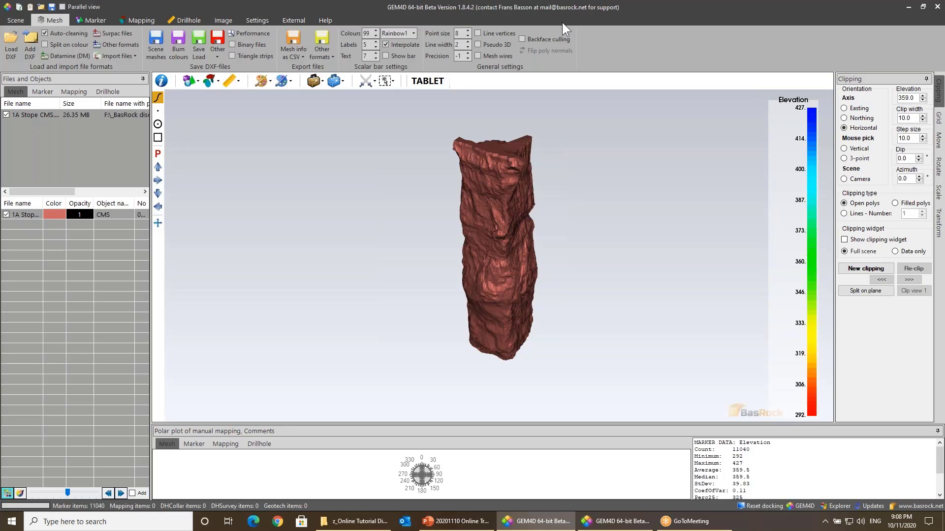
# Step: With backface culling on, flip the CMS mesh's polygon normals until its outer faces show, then turn culling off
pyautogui.click(557, 39)
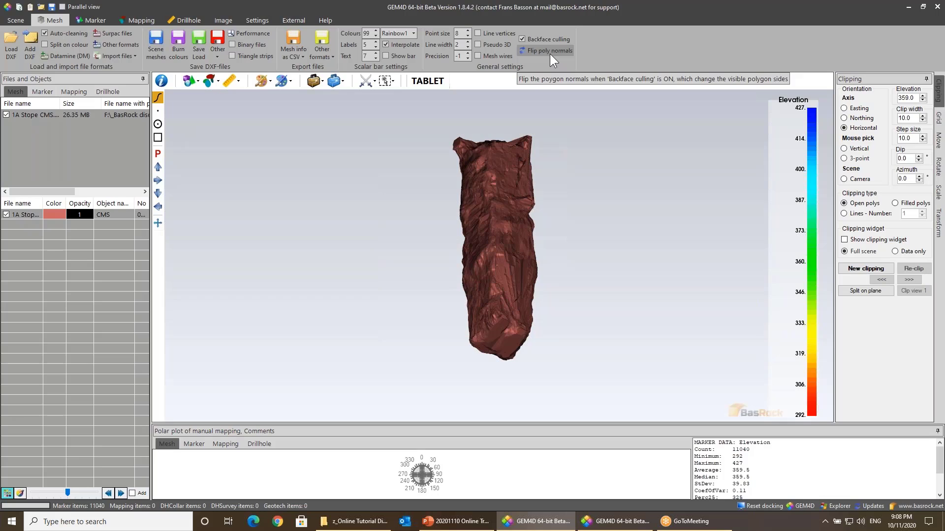
pyautogui.click(550, 51)
pyautogui.scroll(3, 560, 182)
pyautogui.moveTo(556, 158); pyautogui.dragTo(577, 224)
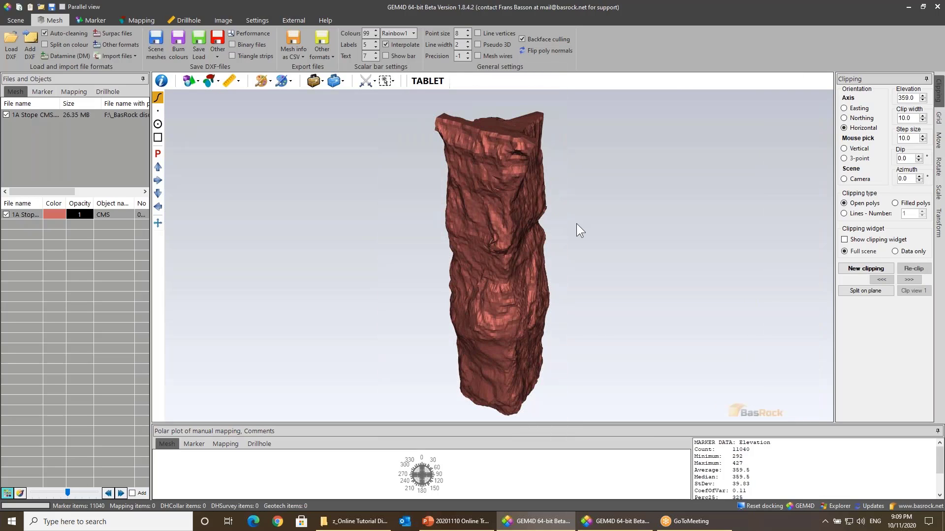
pyautogui.click(544, 50)
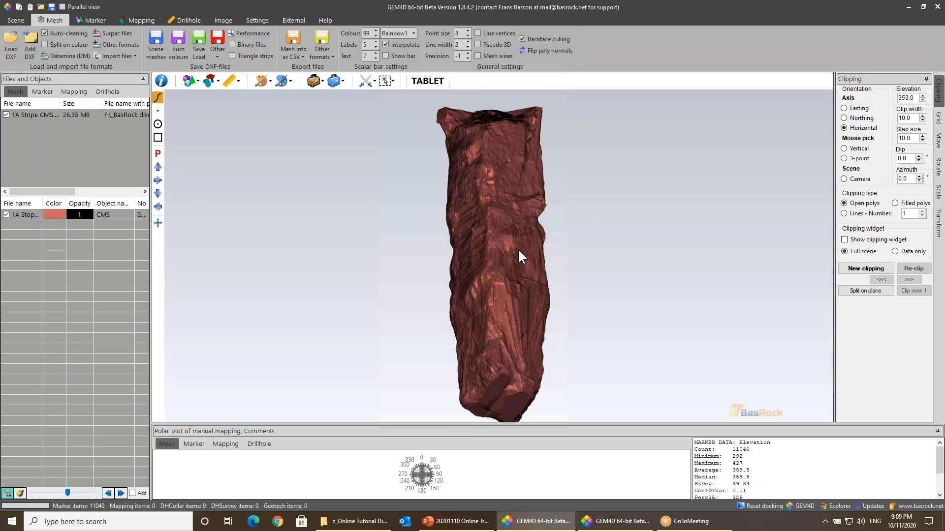
pyautogui.moveTo(512, 264); pyautogui.dragTo(563, 91)
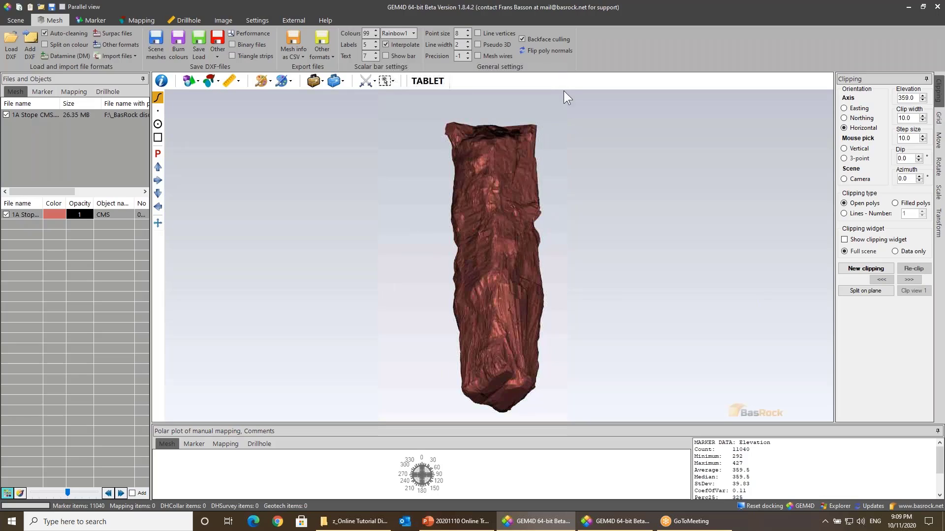
pyautogui.click(541, 51)
pyautogui.moveTo(524, 139); pyautogui.dragTo(552, 186)
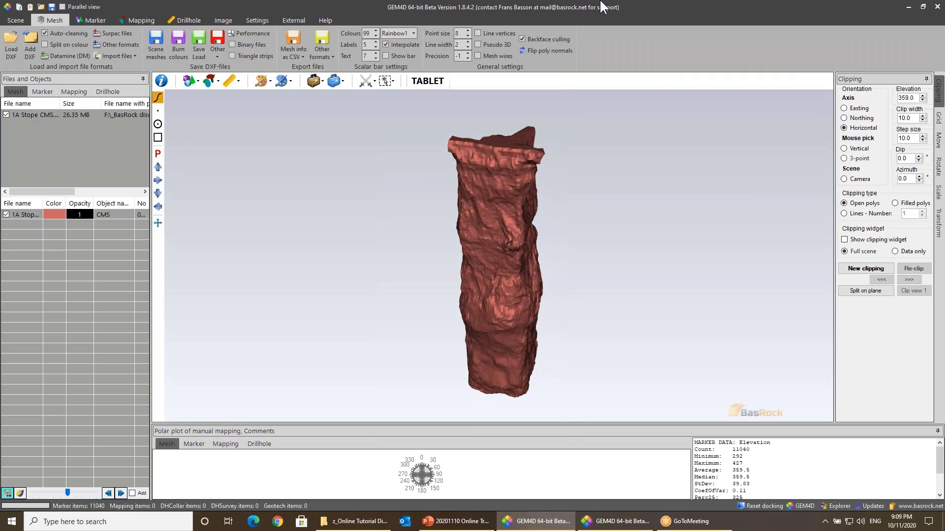
pyautogui.click(554, 38)
pyautogui.click(554, 39)
# Step: Restore the markers to full opacity around the CMS mesh
pyautogui.click(41, 92)
pyautogui.moveTo(10, 134); pyautogui.dragTo(87, 135)
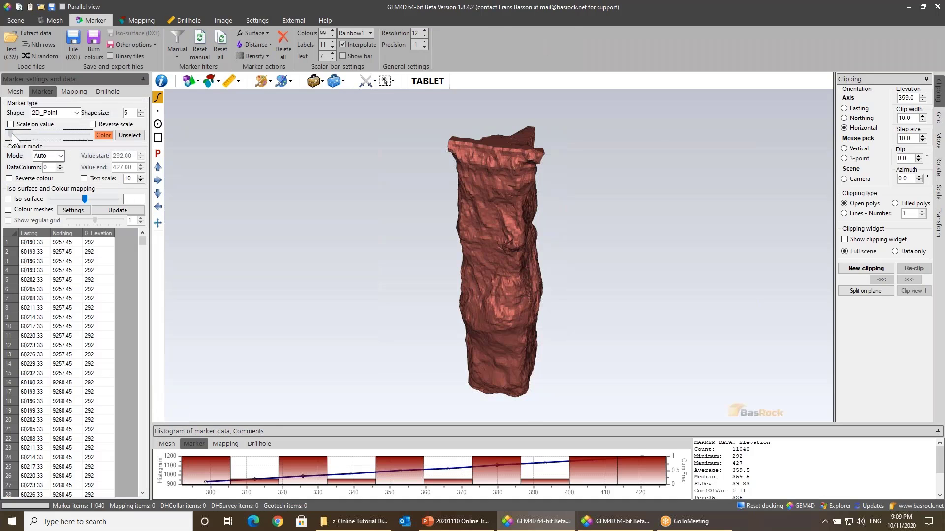
pyautogui.scroll(-1, 414, 174)
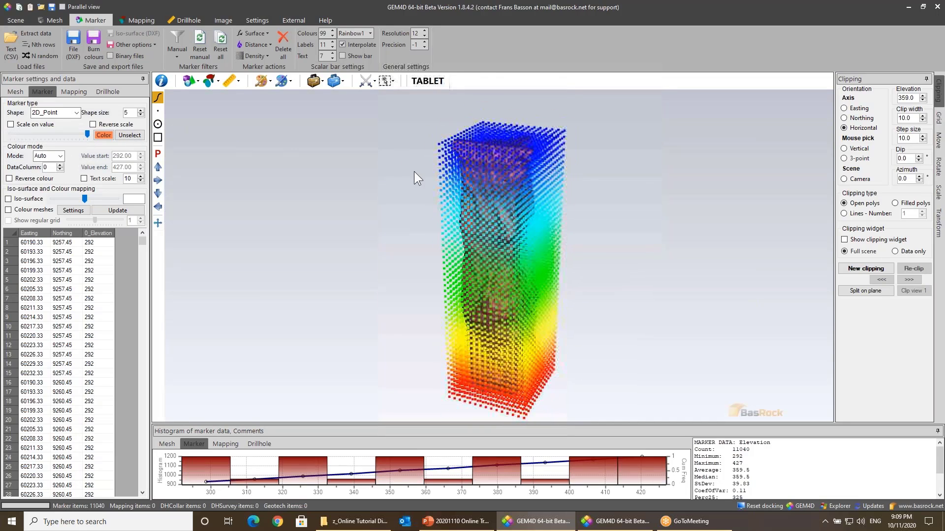
# Step: Filter the markers relative to the meshes, keeping only data inside closed meshes
pyautogui.click(185, 59)
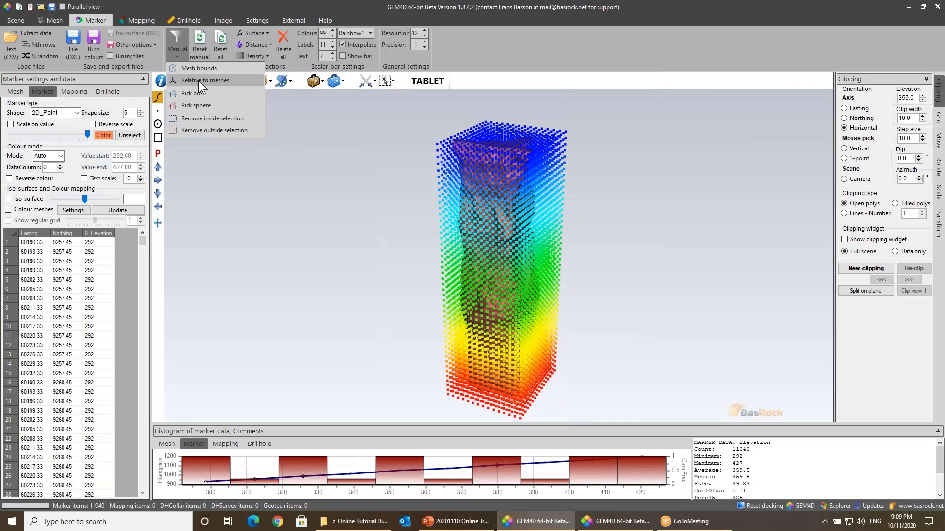
pyautogui.click(206, 69)
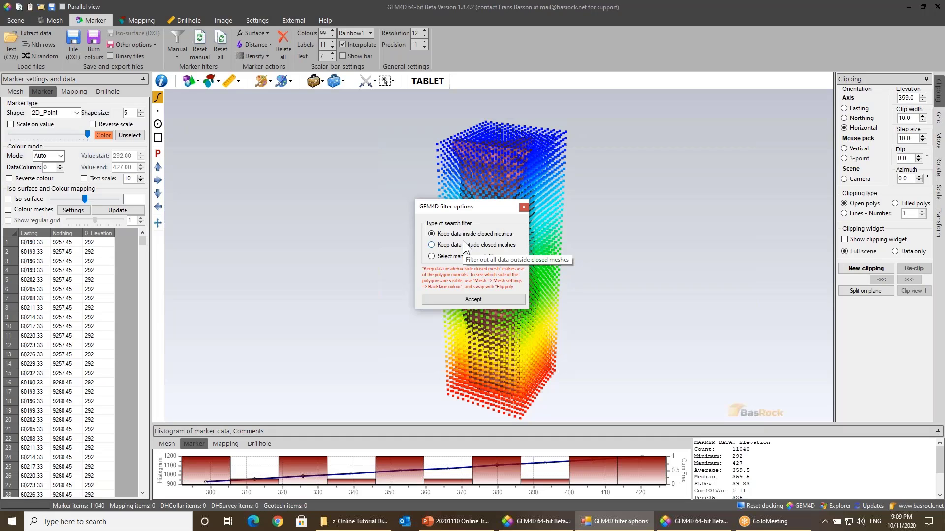
pyautogui.click(474, 299)
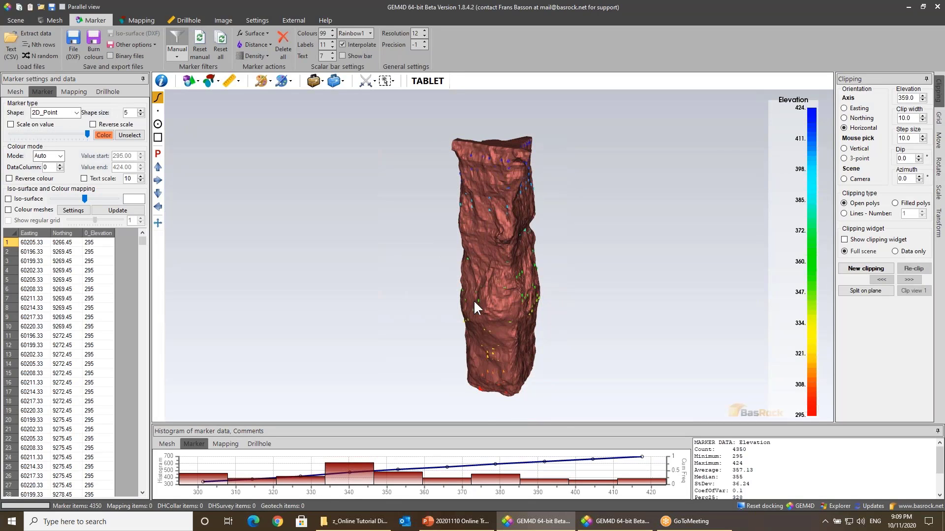
pyautogui.moveTo(473, 300); pyautogui.dragTo(403, 253)
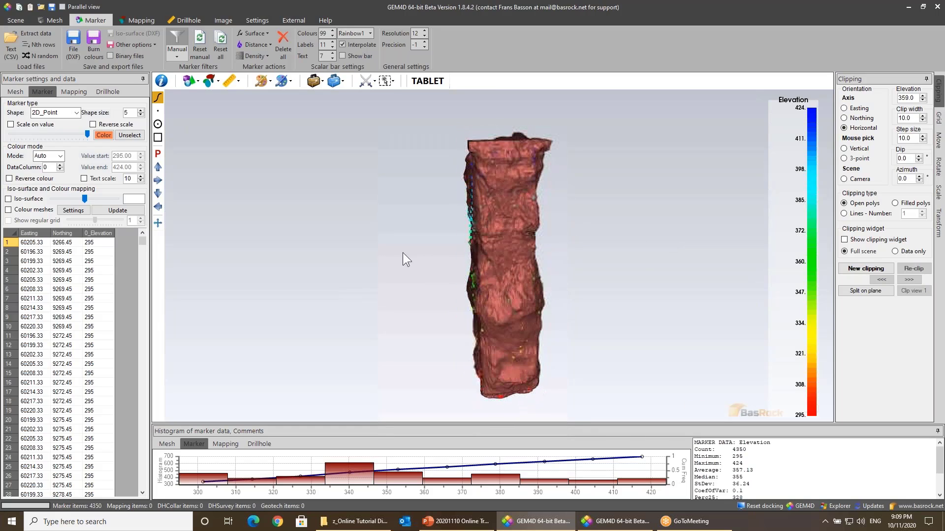
# Step: Hide the CMS mesh object and examine the filtered markers from several angles
pyautogui.click(15, 92)
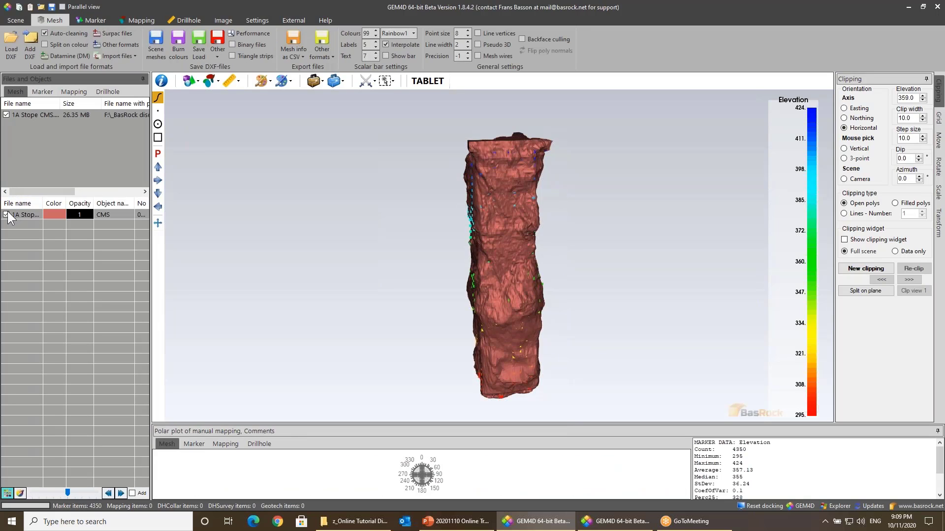
pyautogui.click(7, 214)
pyautogui.moveTo(453, 190); pyautogui.dragTo(373, 206)
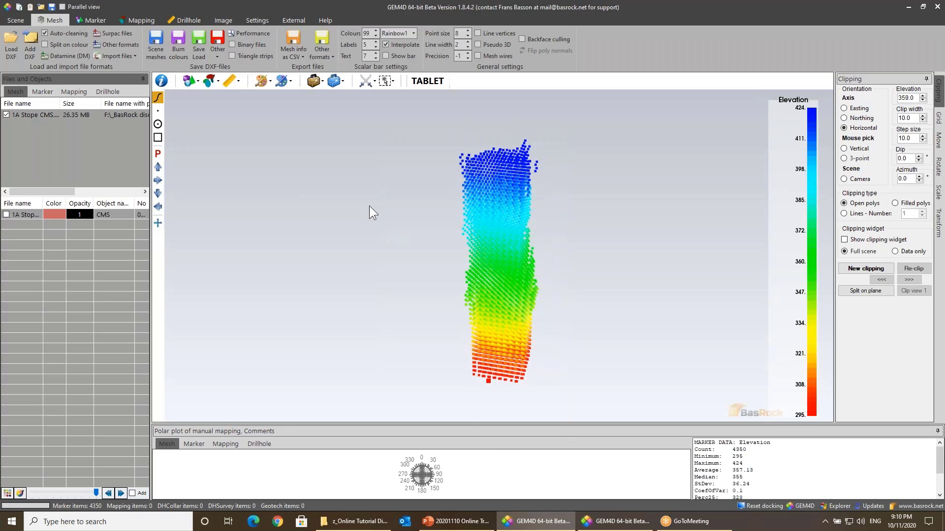
pyautogui.moveTo(513, 231); pyautogui.dragTo(553, 133)
pyautogui.moveTo(505, 217); pyautogui.dragTo(477, 232)
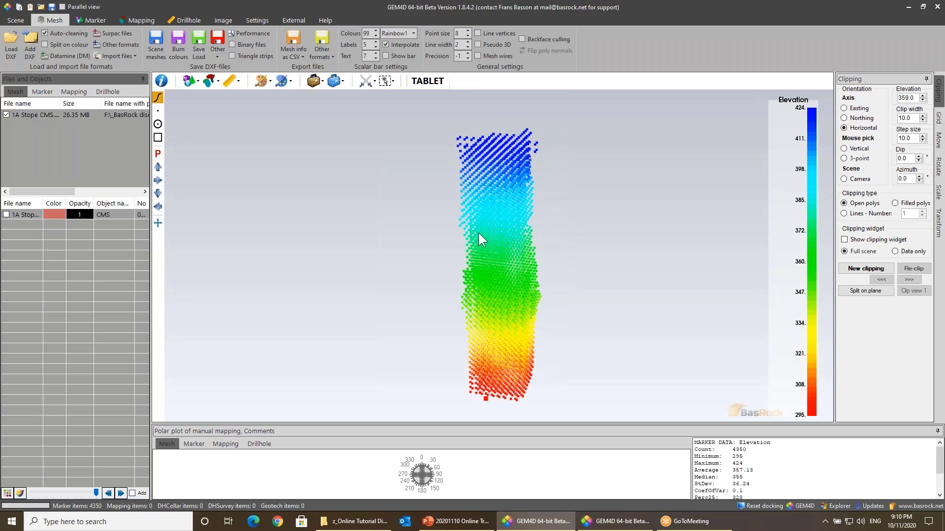
# Step: Build a closed block surface from the filtered markers, save it over xxx.dxf and add it to the scene
pyautogui.click(333, 81)
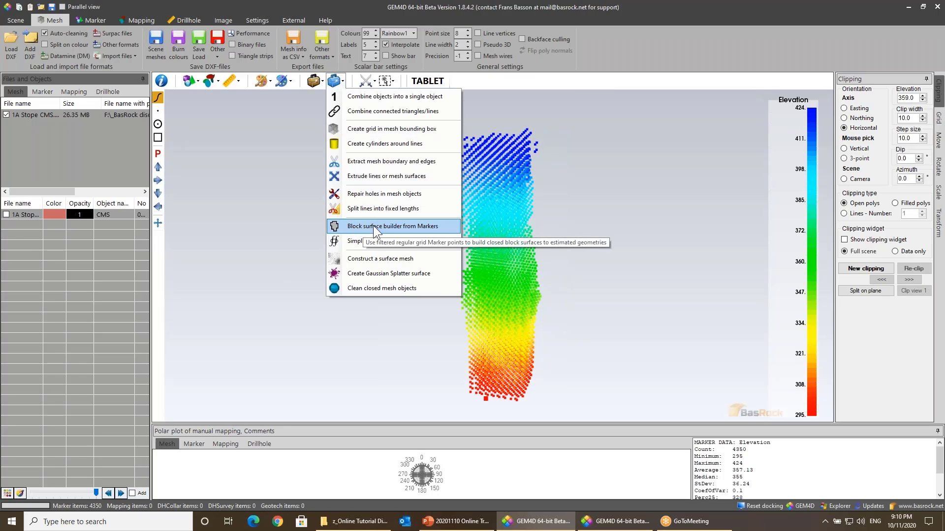
pyautogui.click(426, 226)
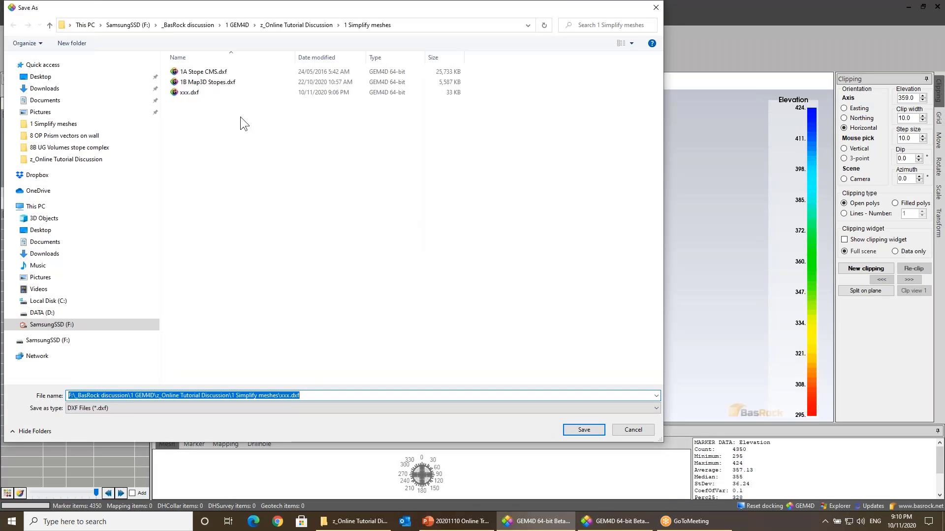
pyautogui.doubleClick(189, 93)
pyautogui.click(495, 260)
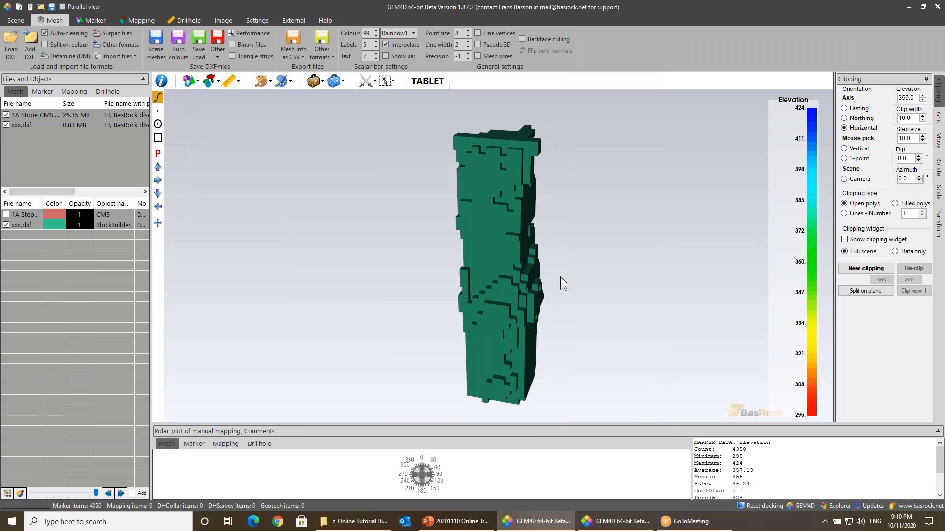
# Step: Clip the block surface horizontally at elevation 359.0 to inspect its inside, then exit clipping and examine the whole model
pyautogui.moveTo(560, 277); pyautogui.dragTo(526, 269)
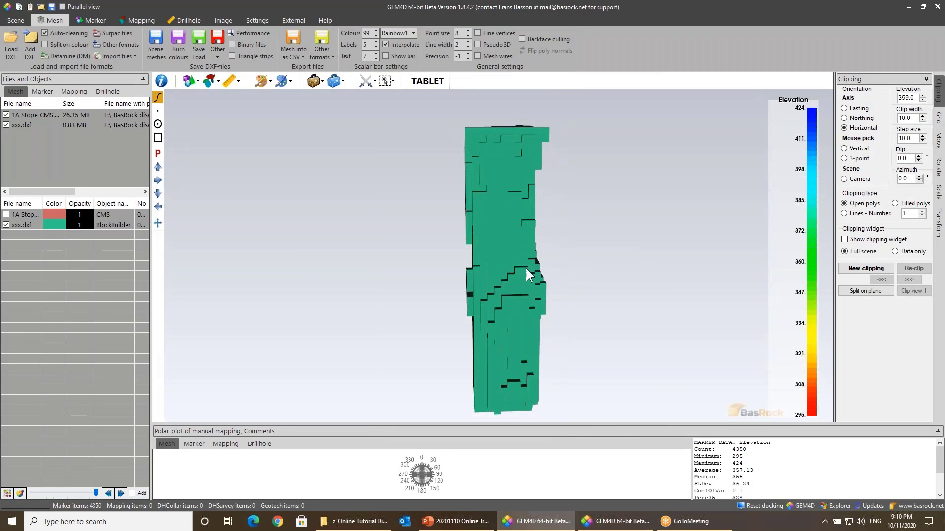
pyautogui.click(848, 271)
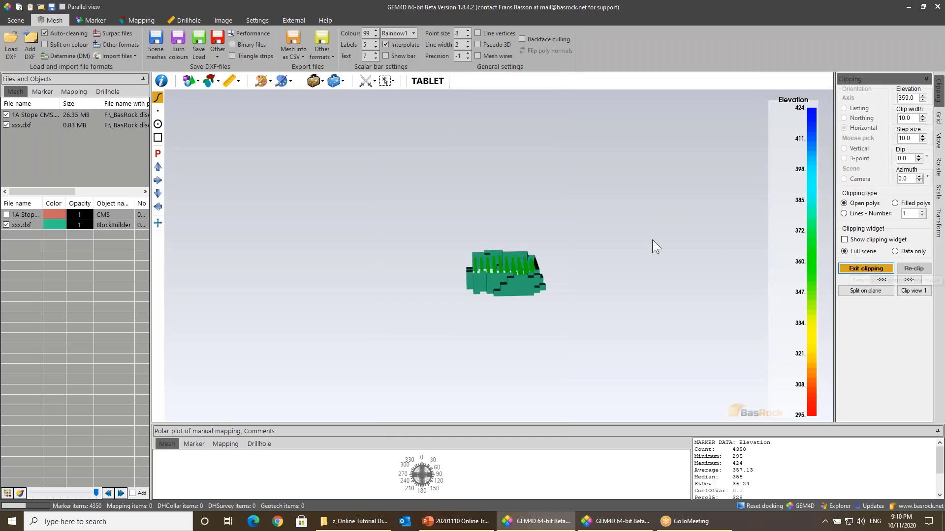
pyautogui.moveTo(601, 254); pyautogui.dragTo(492, 164)
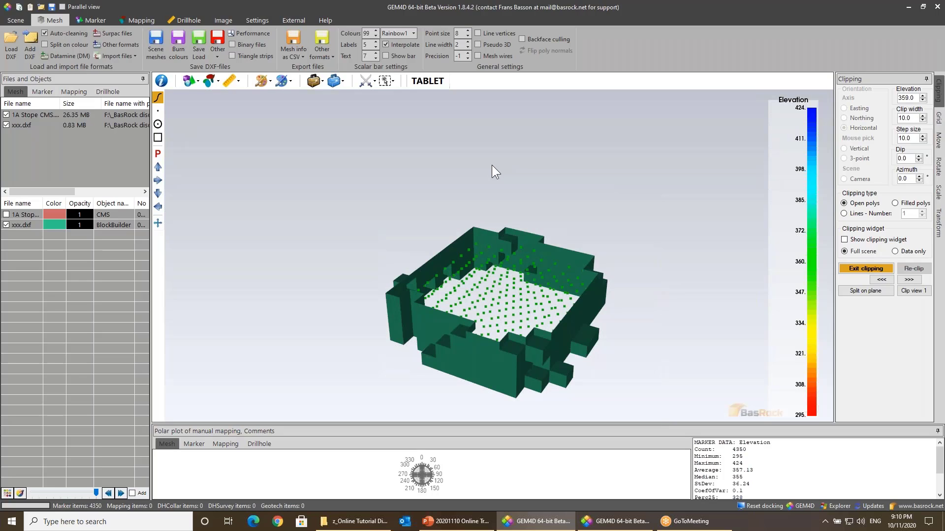
pyautogui.moveTo(498, 227); pyautogui.dragTo(591, 221)
pyautogui.click(845, 269)
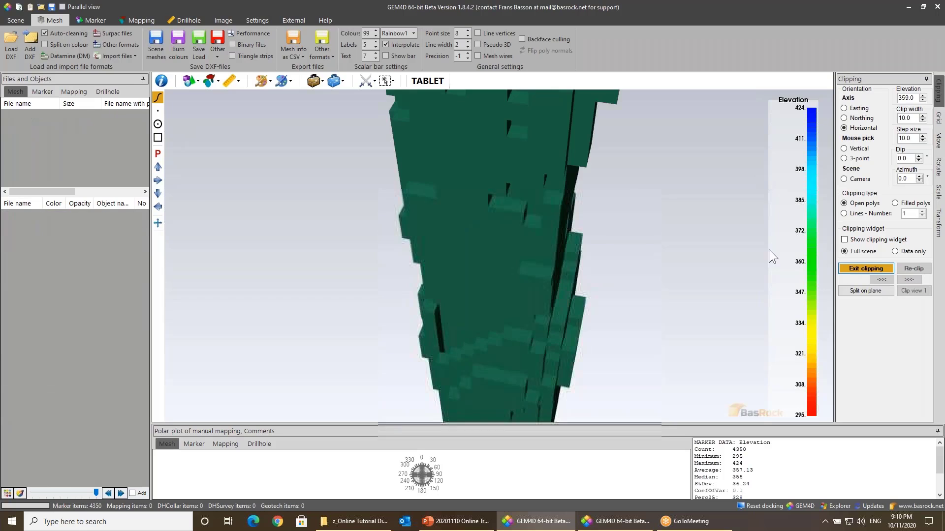
pyautogui.moveTo(769, 250); pyautogui.dragTo(628, 312, button='right')
pyautogui.moveTo(629, 312); pyautogui.dragTo(541, 221)
pyautogui.moveTo(541, 222); pyautogui.dragTo(498, 254, button='right')
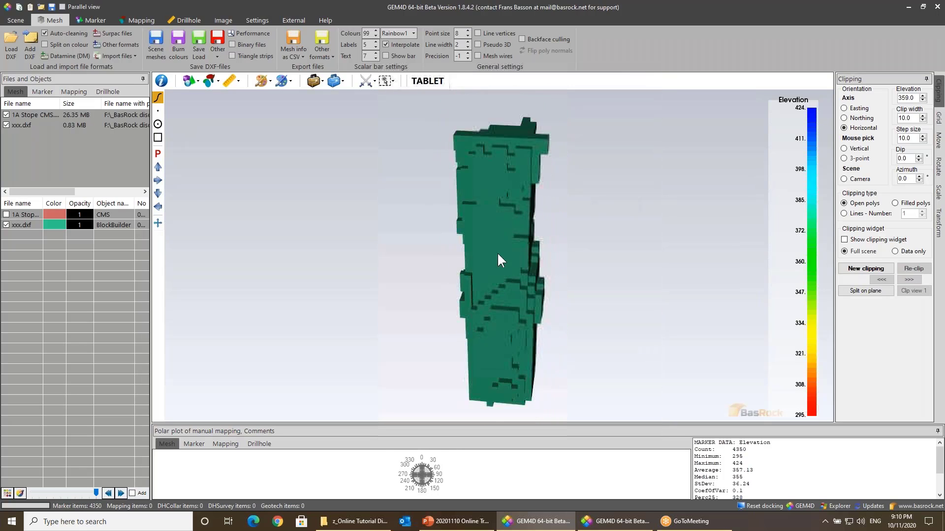
pyautogui.moveTo(498, 254); pyautogui.dragTo(656, 256)
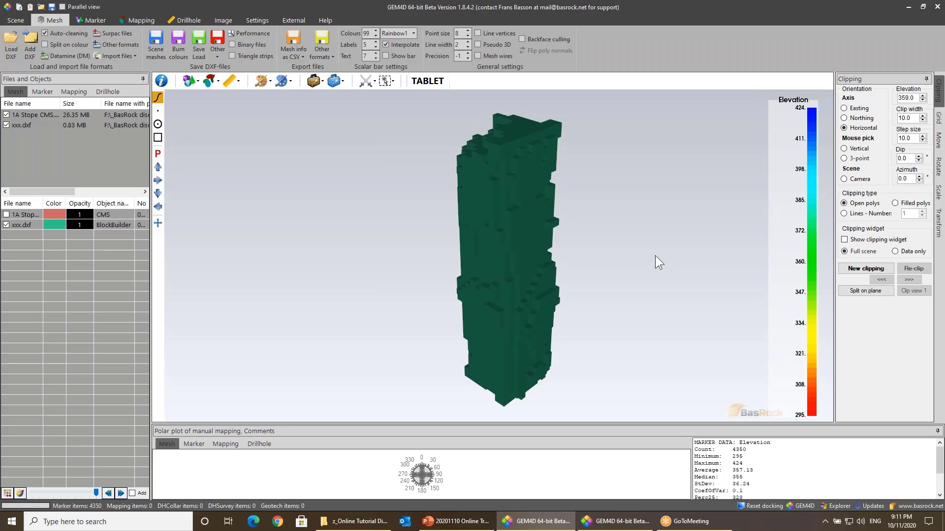
# Step: Remove the xxx.dxf block surface from the scene and show the CMS mesh again
pyautogui.rightClick(7, 223)
pyautogui.click(35, 229)
pyautogui.click(6, 215)
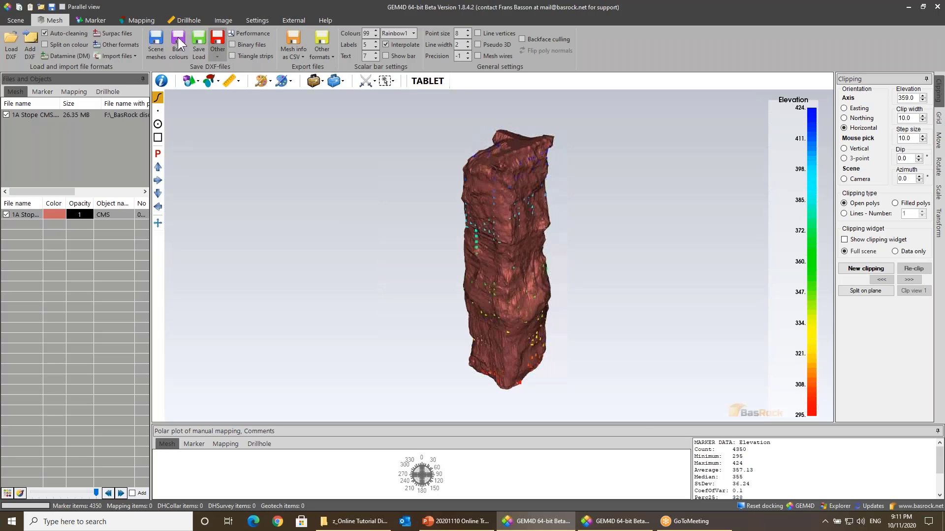
# Step: Reset all marker filters and delete all markers from the scene
pyautogui.click(93, 20)
pyautogui.click(222, 51)
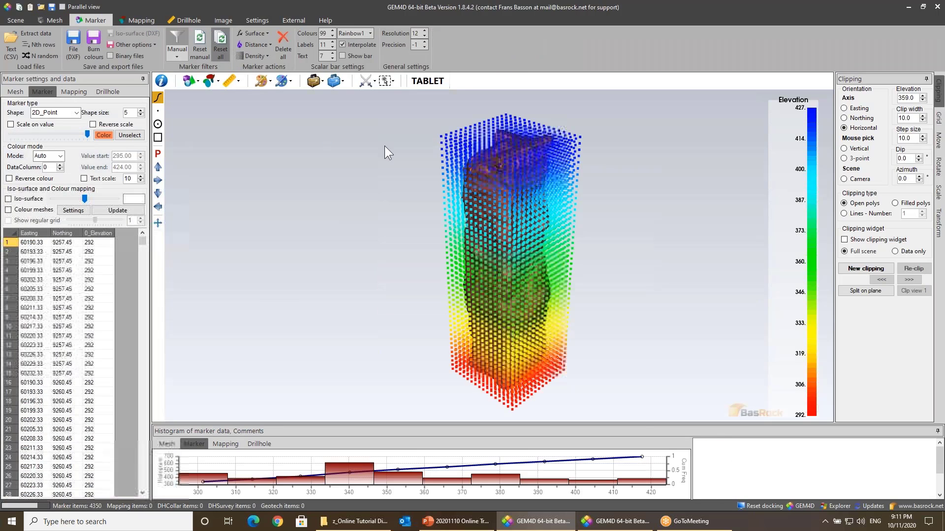
pyautogui.click(284, 48)
pyautogui.press('Return')
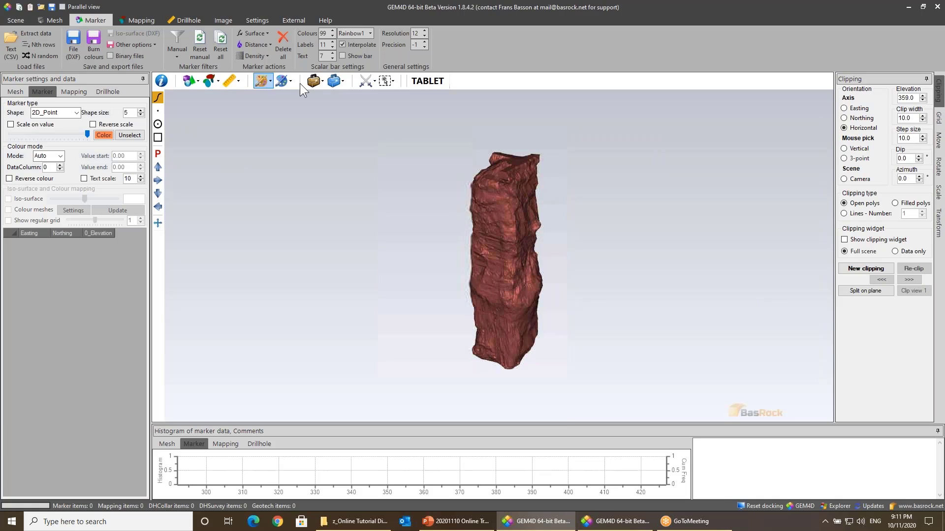
# Step: Create a grid in the CMS mesh's bounding box, with a separate grid for every object and a block size of 3
pyautogui.click(344, 82)
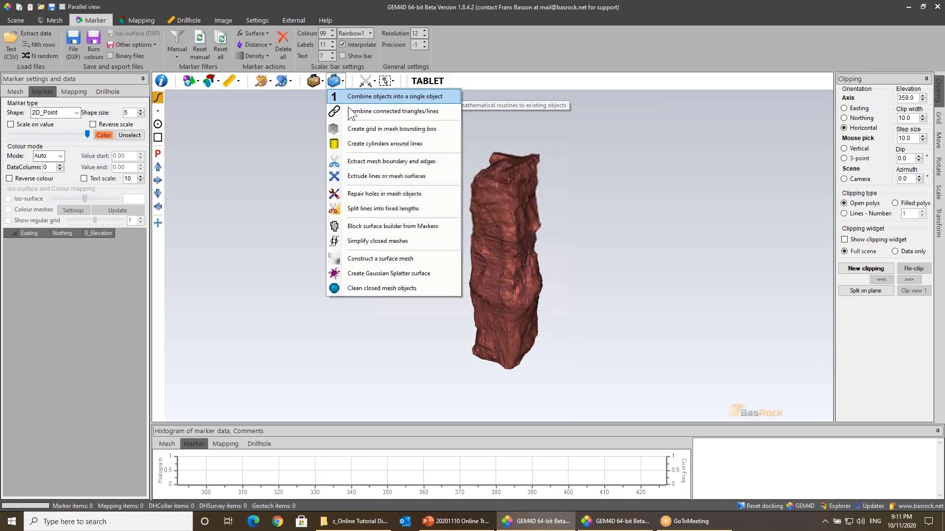
pyautogui.click(357, 133)
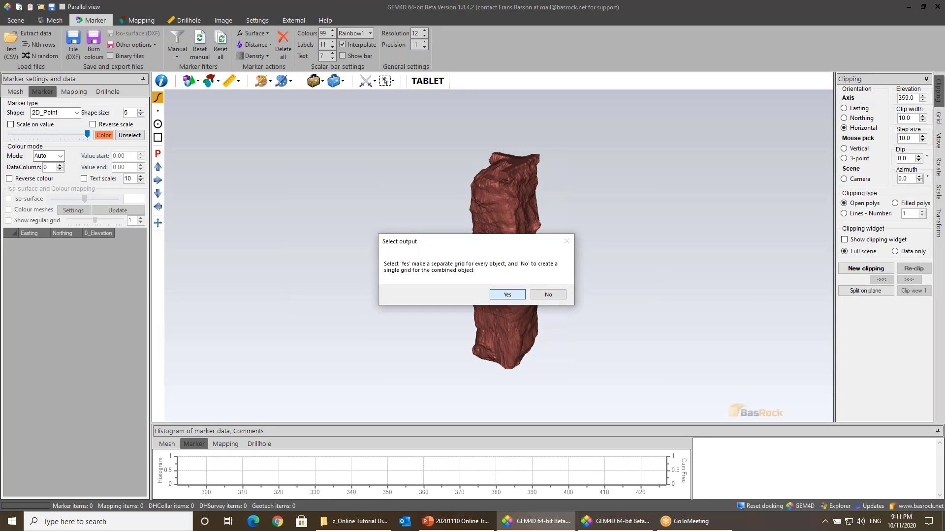
pyautogui.click(509, 293)
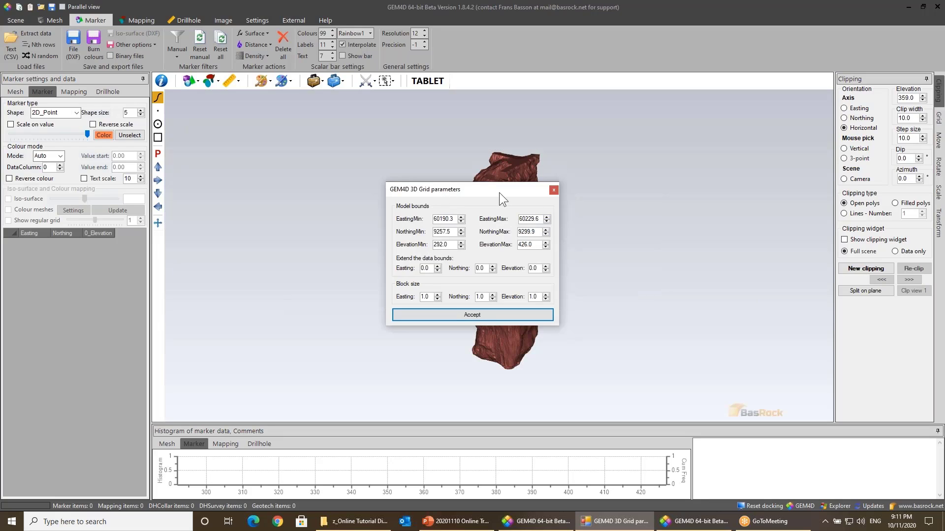
pyautogui.doubleClick(427, 298)
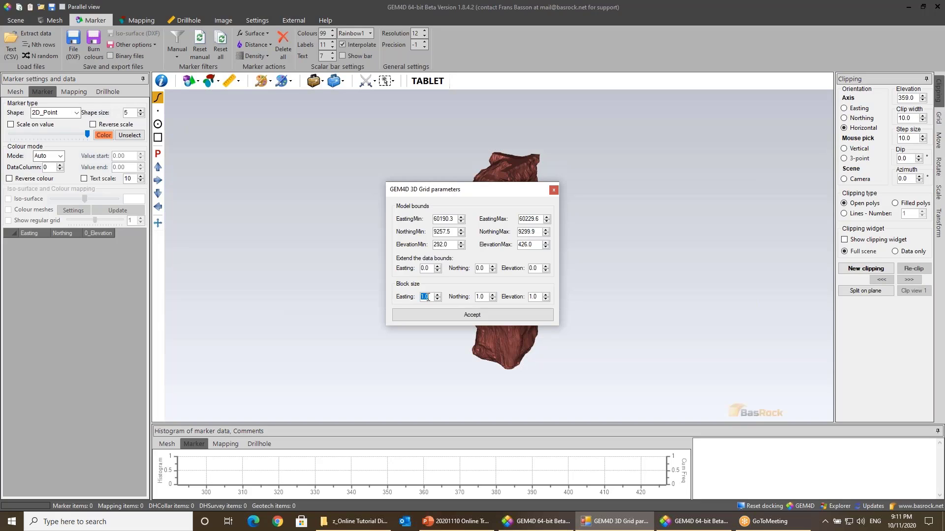
pyautogui.write('3')
pyautogui.click(481, 314)
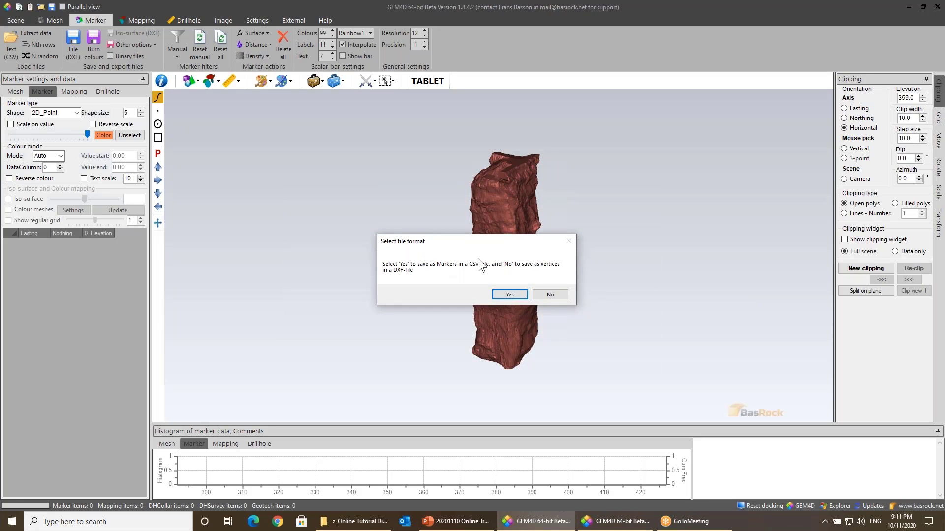
# Step: Save the grid as markers over xxx.csv and load that file into the scene
pyautogui.click(505, 293)
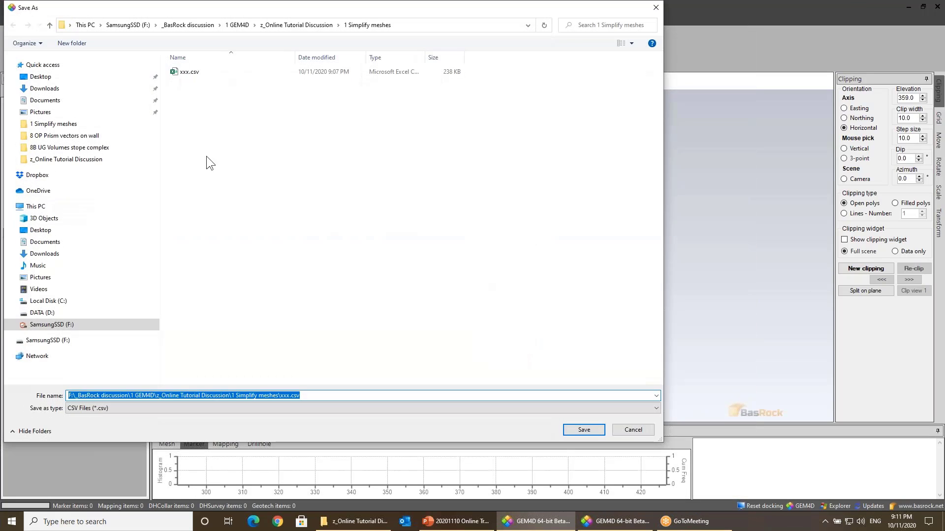
pyautogui.doubleClick(193, 66)
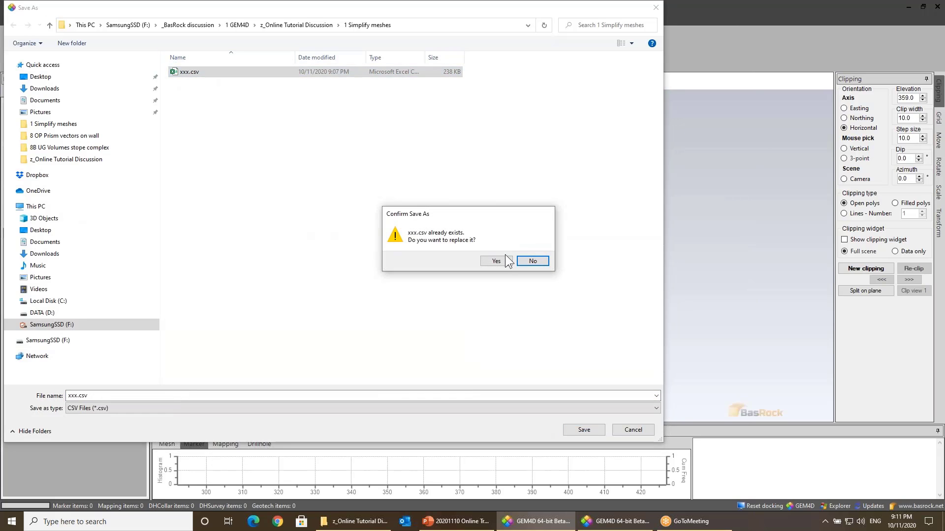
pyautogui.click(496, 261)
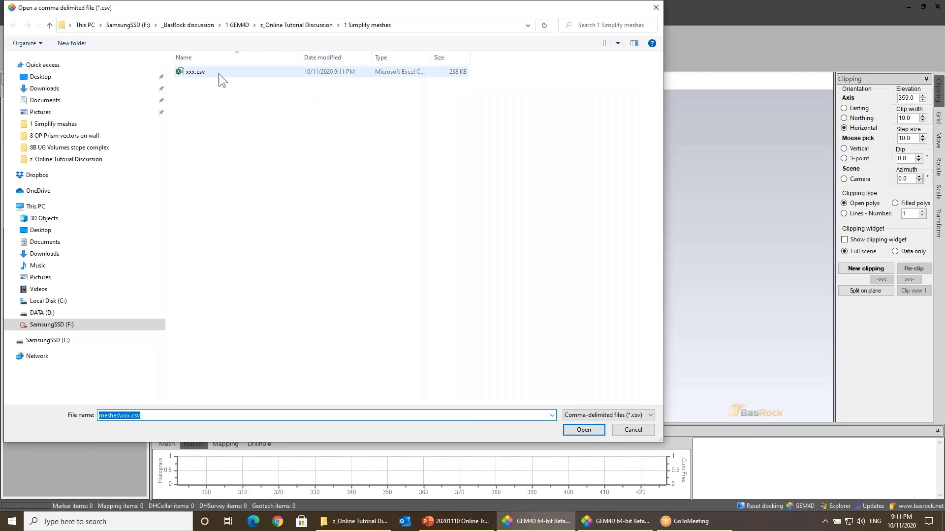
pyautogui.doubleClick(214, 73)
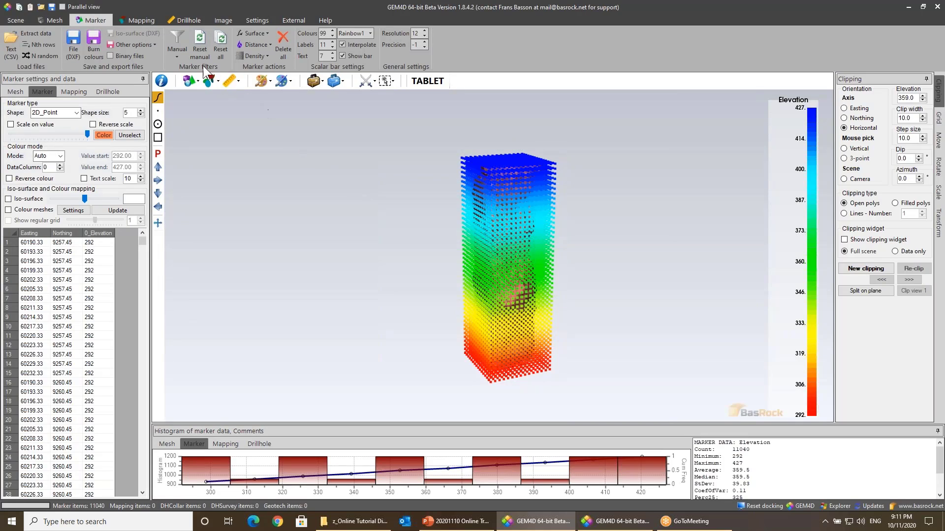
# Step: Filter the markers relative to the meshes, keeping only data inside closed meshes
pyautogui.click(181, 50)
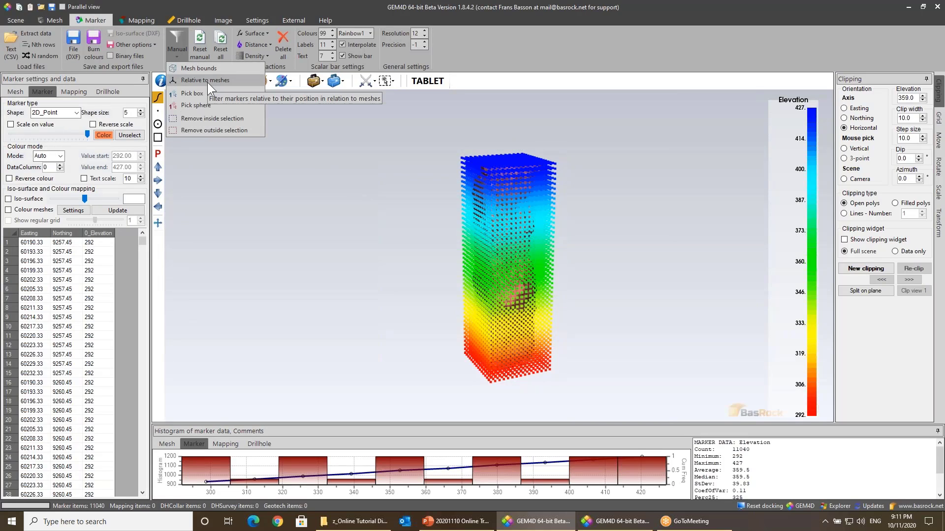
pyautogui.click(208, 80)
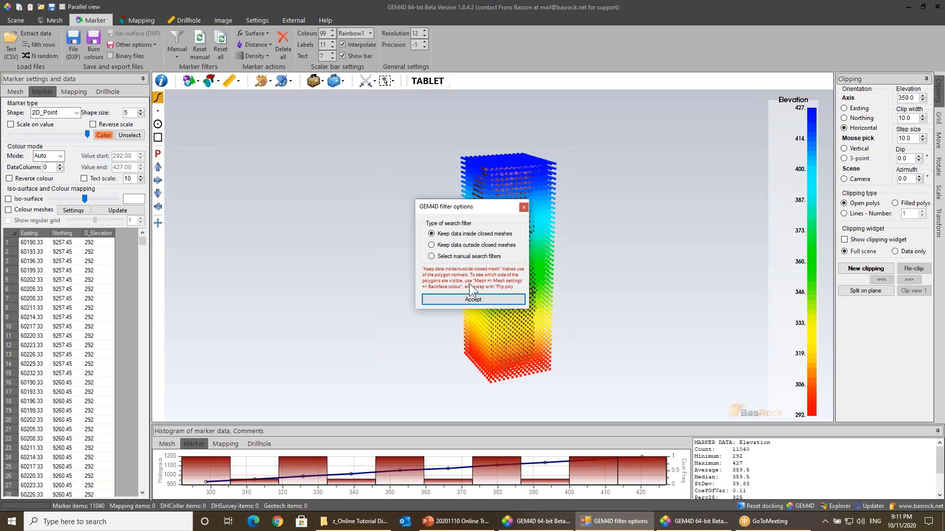
pyautogui.click(480, 295)
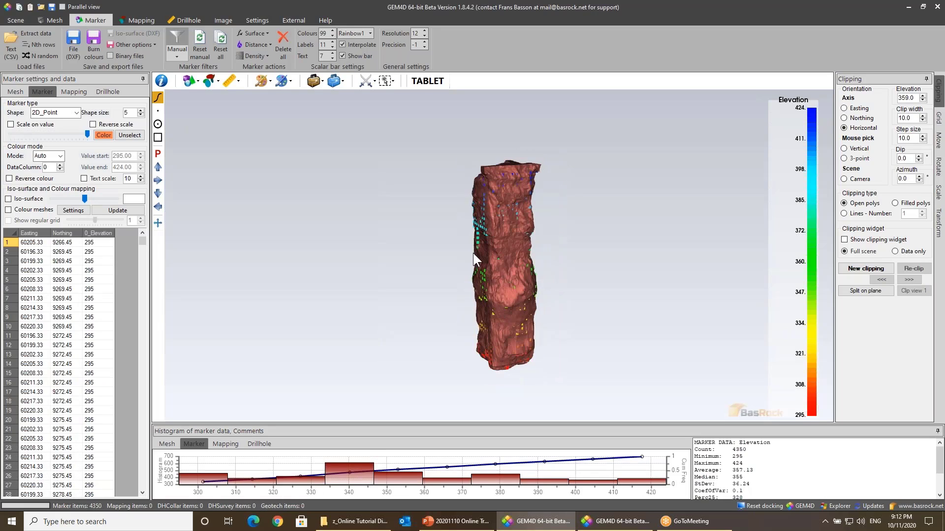
# Step: Hide the CMS mesh object so that only the filtered markers are displayed
pyautogui.click(16, 93)
pyautogui.click(6, 214)
pyautogui.click(7, 215)
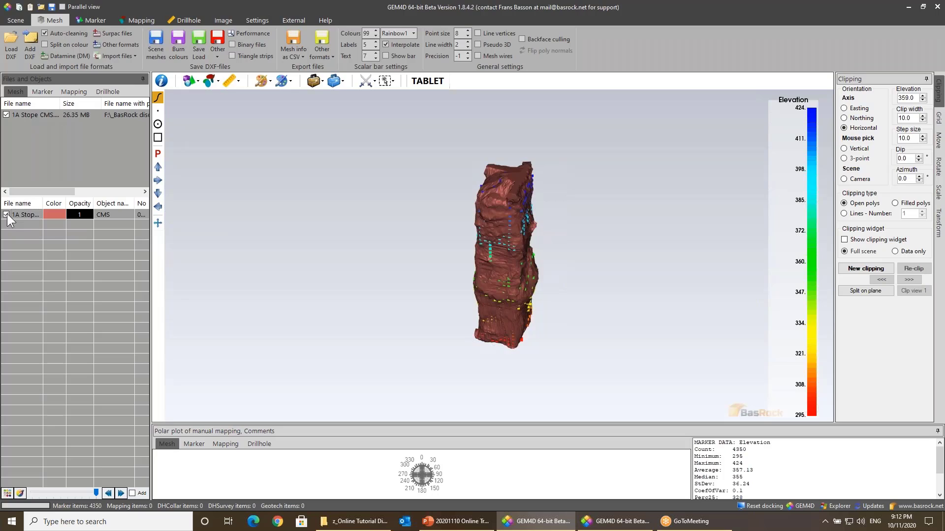
pyautogui.click(6, 214)
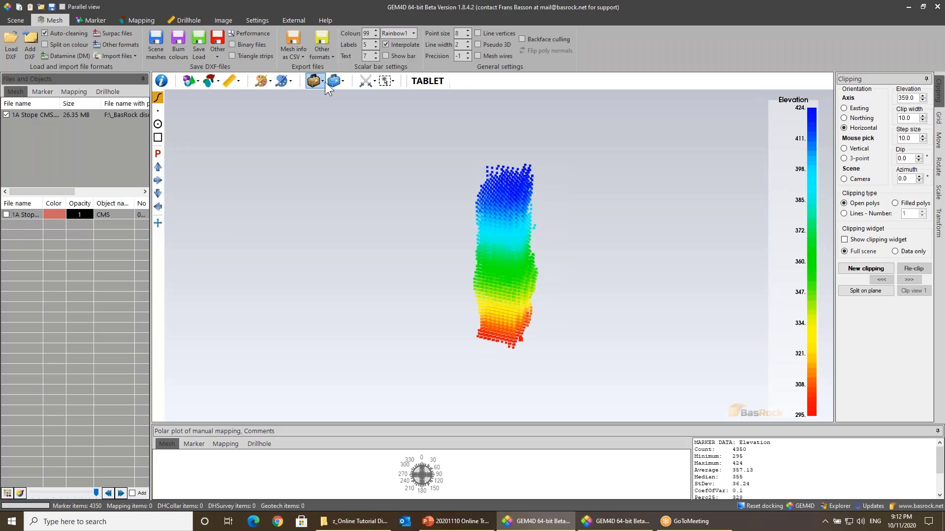
# Step: Build a block surface from the markers, save it over xxx.dxf and examine it from the side
pyautogui.click(338, 82)
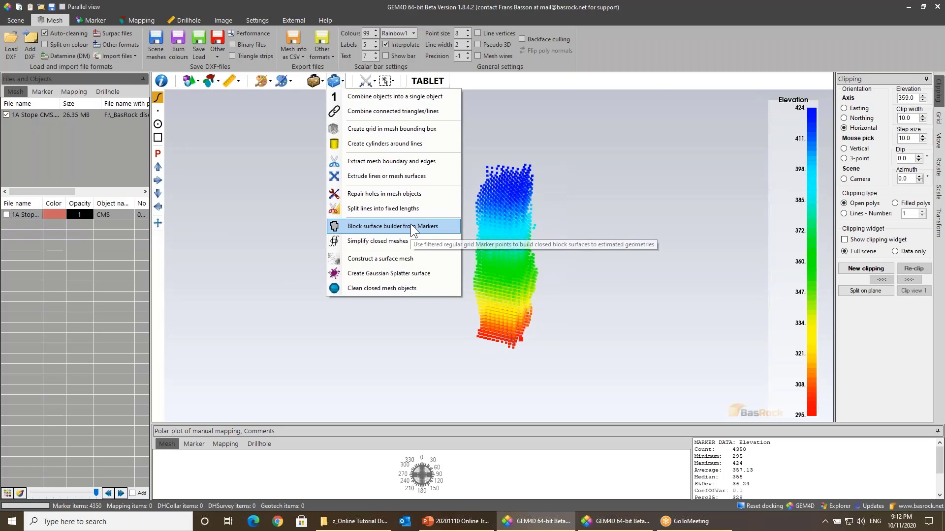
pyautogui.click(412, 226)
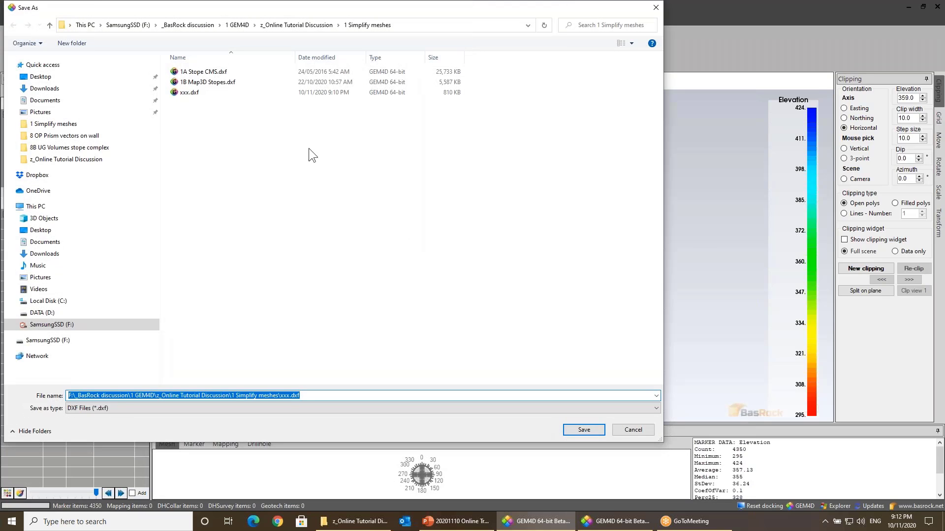
pyautogui.doubleClick(186, 93)
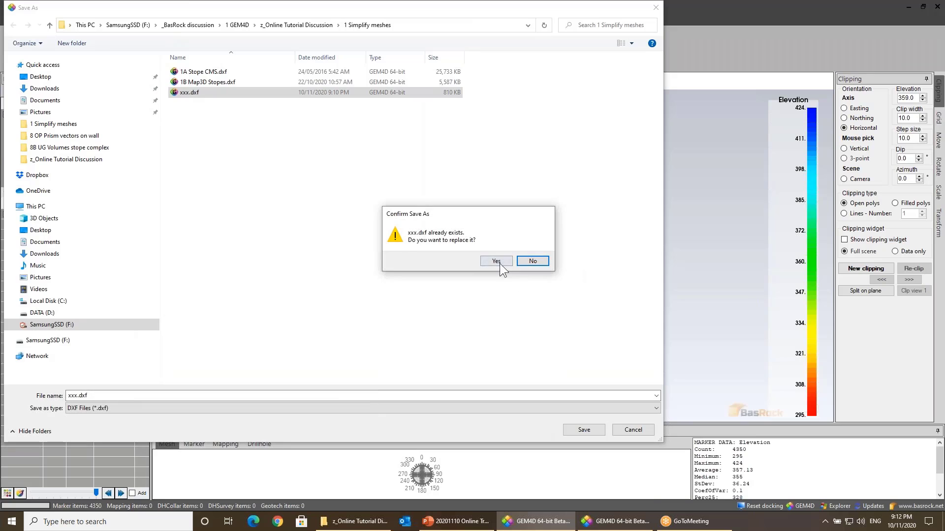
pyautogui.click(502, 263)
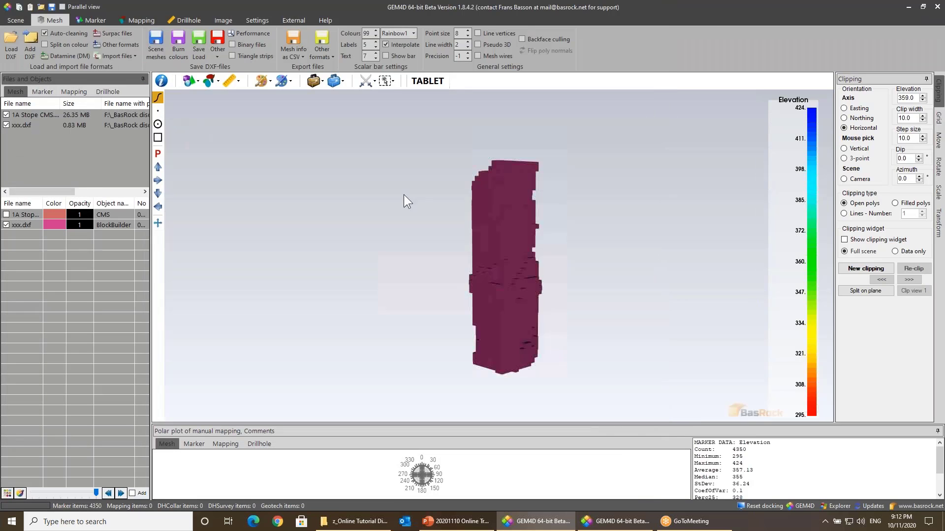
pyautogui.moveTo(510, 264); pyautogui.dragTo(443, 297)
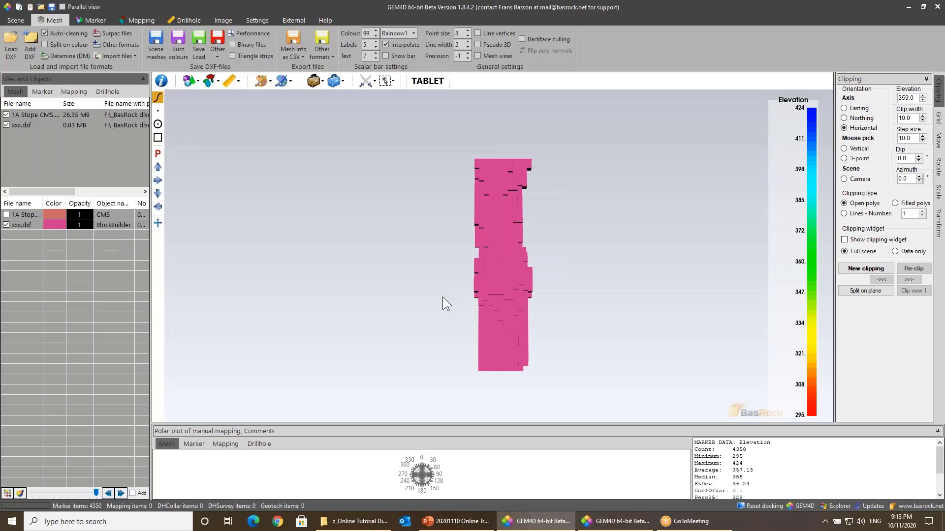
# Step: Remove both the xxx.dxf block surface and the CMS mesh from the scene
pyautogui.rightClick(18, 224)
pyautogui.click(29, 232)
pyautogui.rightClick(18, 215)
pyautogui.click(33, 224)
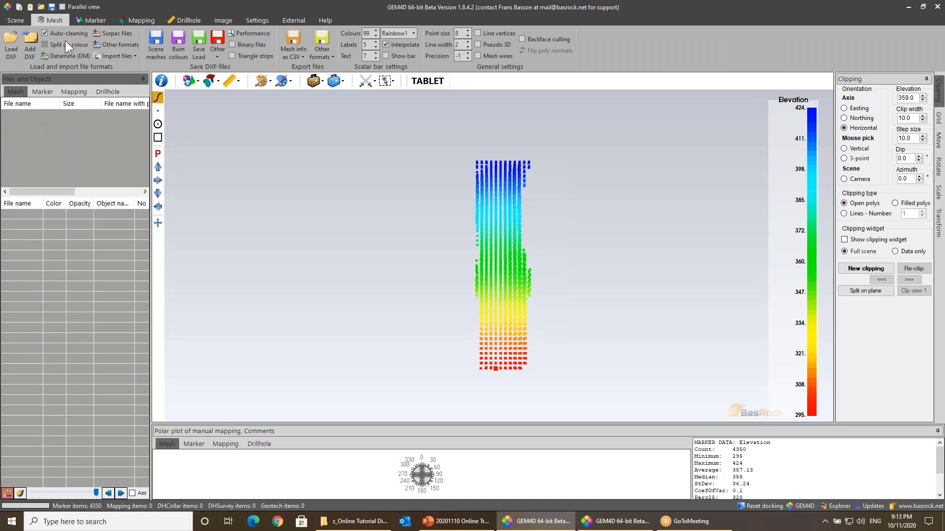
# Step: Reset the whole scene, deleting all current information including the remaining markers
pyautogui.click(86, 22)
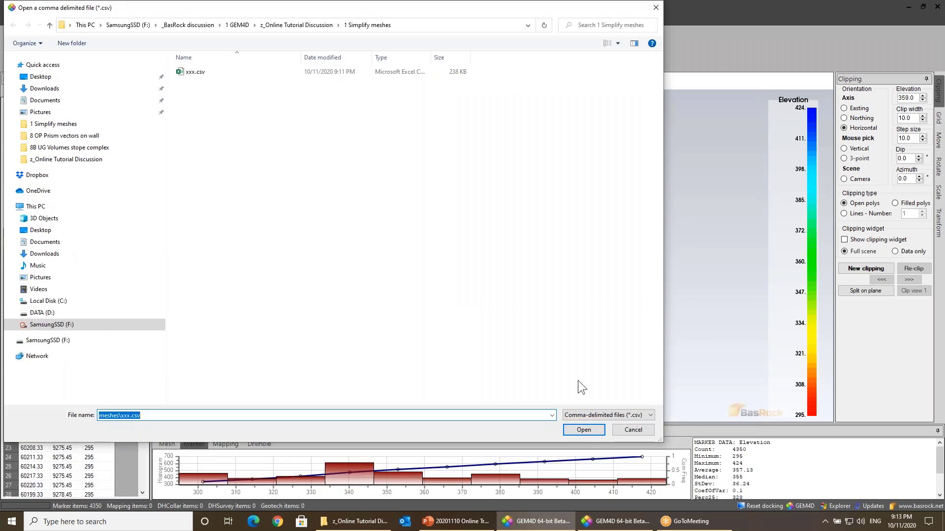
pyautogui.click(638, 430)
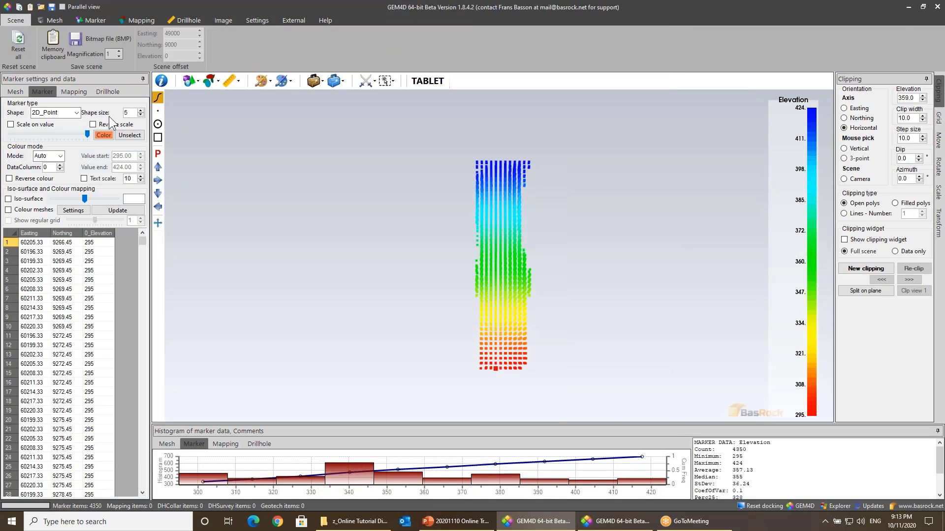
pyautogui.click(18, 43)
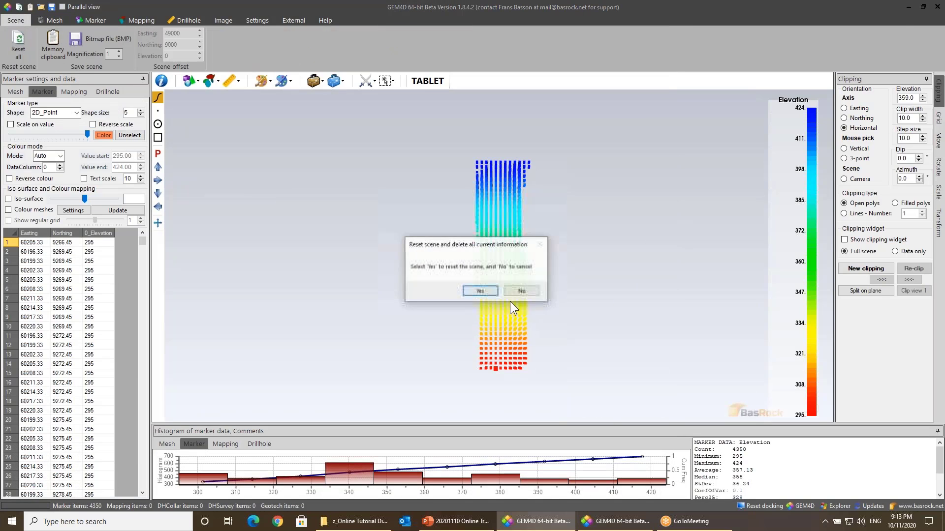
pyautogui.click(478, 293)
# Step: Load 1B Map3D Stopes.dxf from the 1 Simplify meshes folder
pyautogui.click(54, 20)
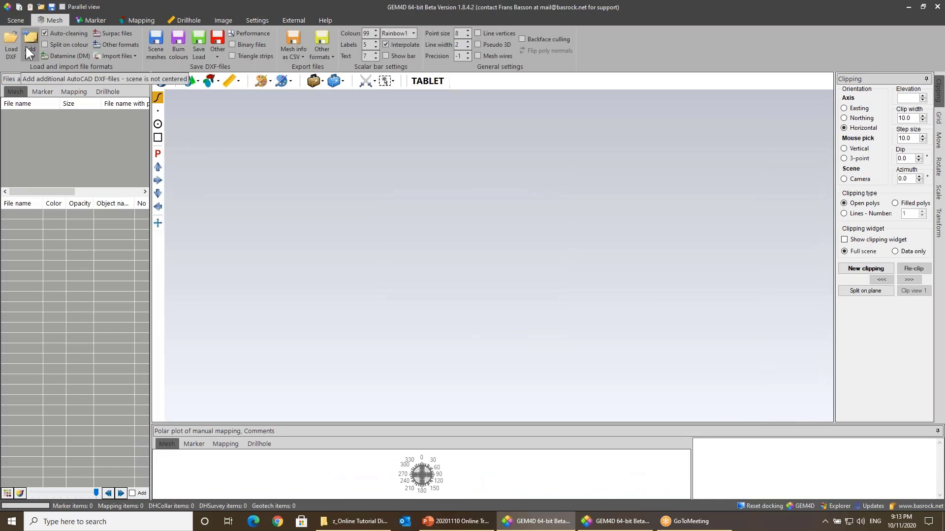
pyautogui.click(11, 46)
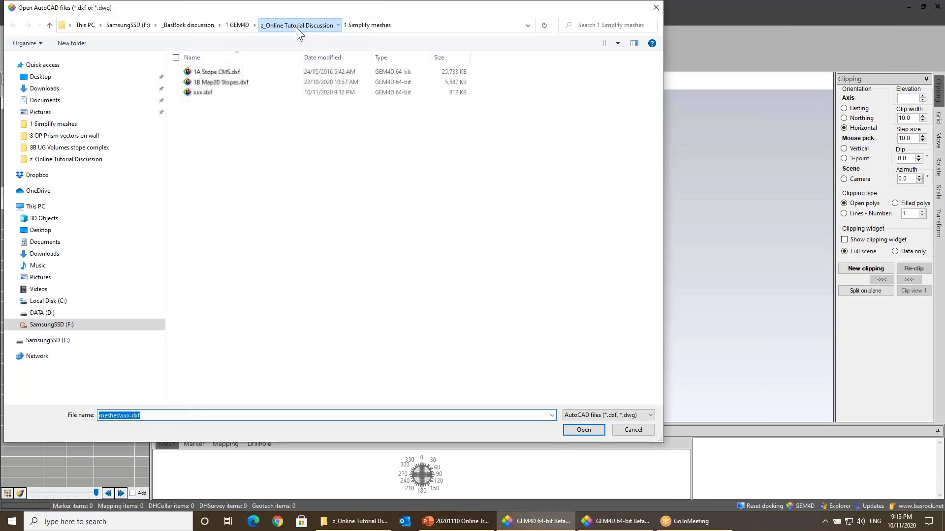
pyautogui.click(296, 25)
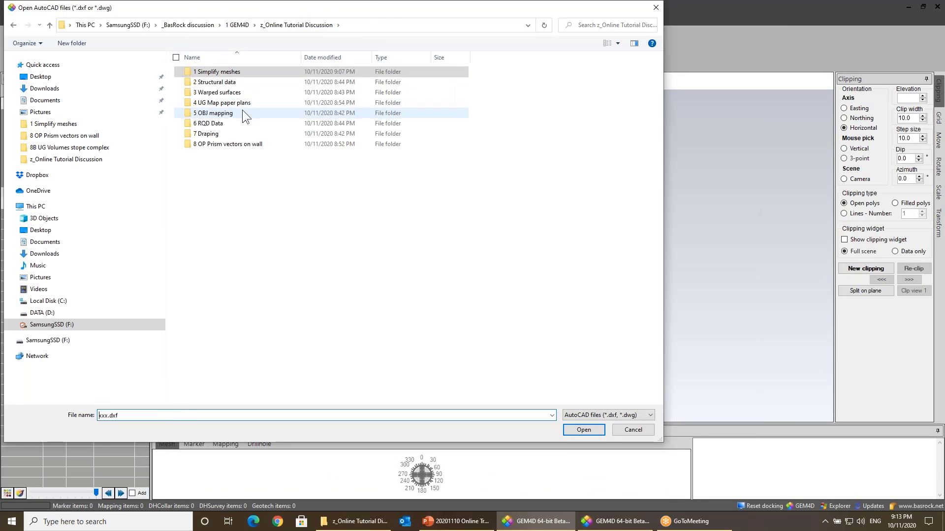
pyautogui.doubleClick(221, 71)
pyautogui.doubleClick(220, 83)
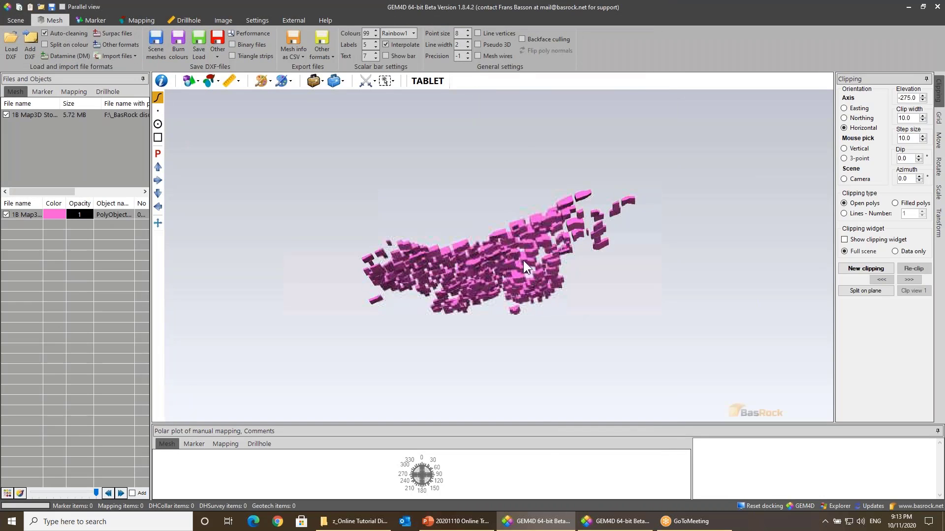
# Step: Turn on backface culling to inspect which sides of the stope polygons are visible, and turn it off again
pyautogui.moveTo(524, 260); pyautogui.dragTo(479, 259)
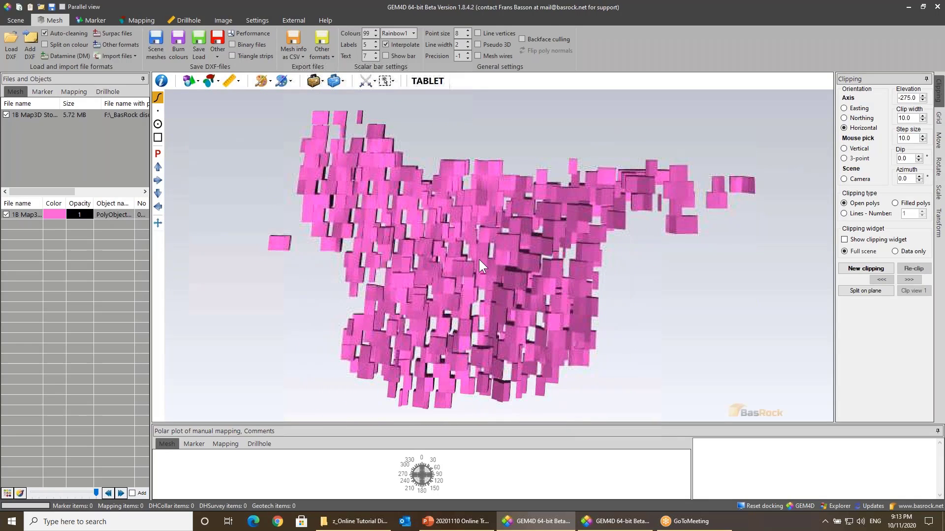
pyautogui.click(540, 42)
pyautogui.moveTo(545, 205)
pyautogui.mouseDown()
pyautogui.moveTo(616, 202)
pyautogui.moveTo(556, 211)
pyautogui.mouseUp()
pyautogui.scroll(2, 614, 200)
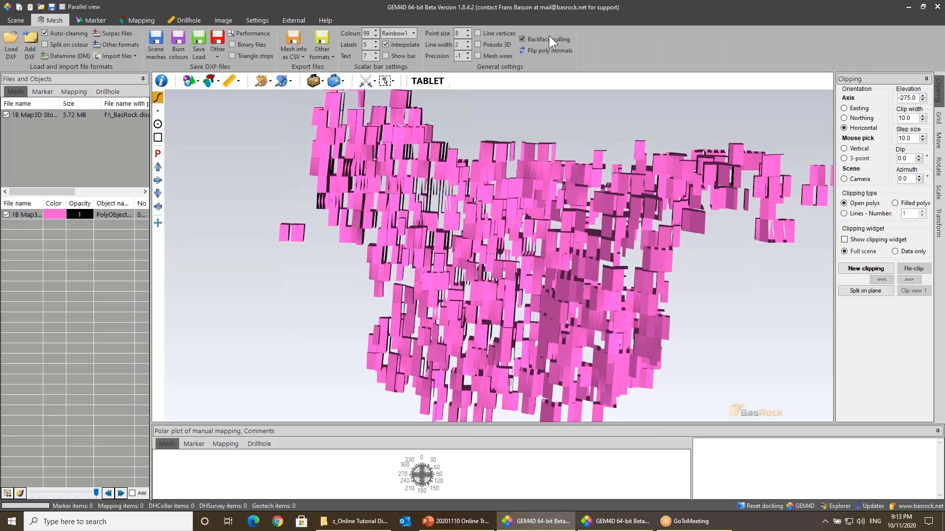
pyautogui.moveTo(548, 95); pyautogui.dragTo(439, 182)
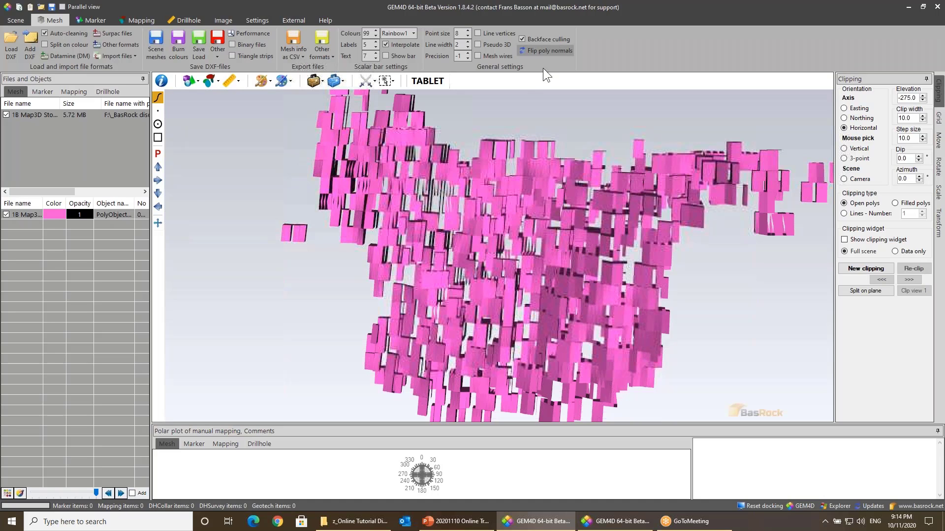
pyautogui.click(537, 41)
# Step: Pick points near the middle of the stope group and examine the separate stopes and the gaps between them
pyautogui.moveTo(504, 164); pyautogui.dragTo(534, 215)
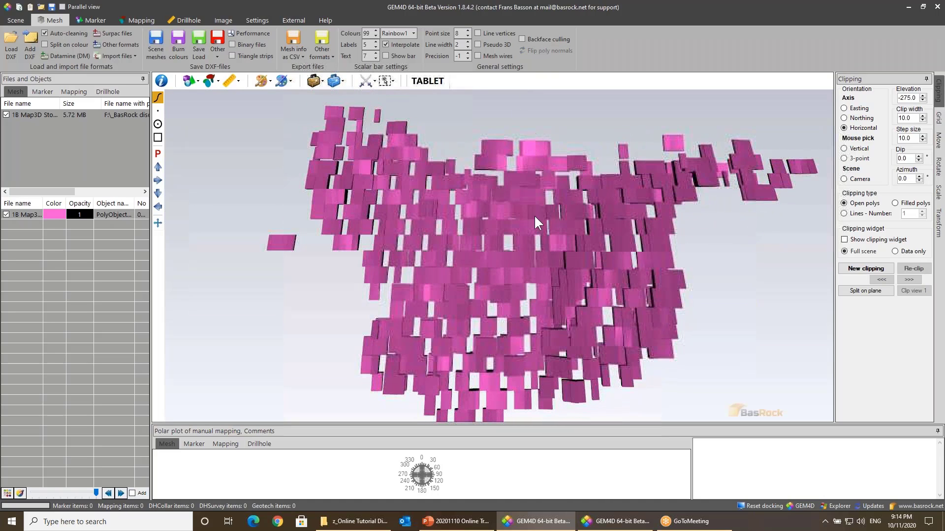
pyautogui.doubleClick(508, 259)
pyautogui.scroll(5, 512, 266)
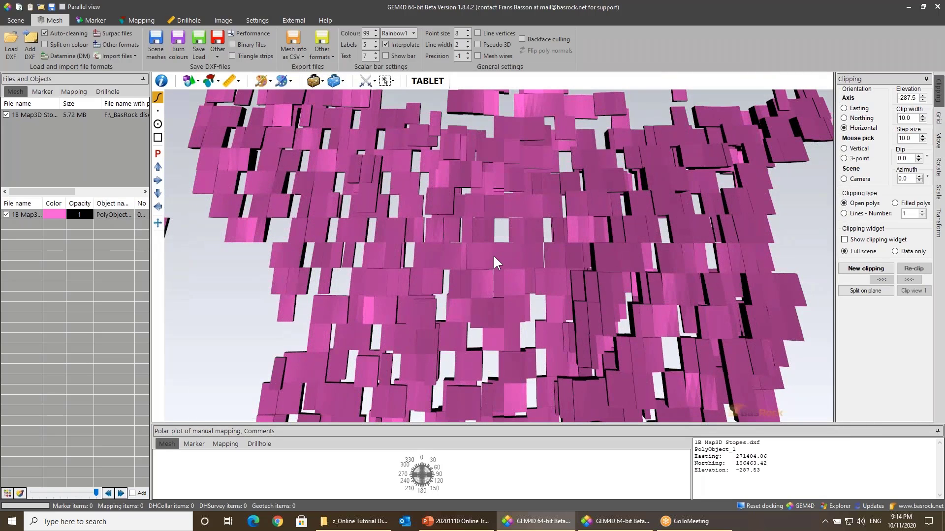
pyautogui.doubleClick(494, 256)
pyautogui.moveTo(506, 256); pyautogui.dragTo(533, 325, button='right')
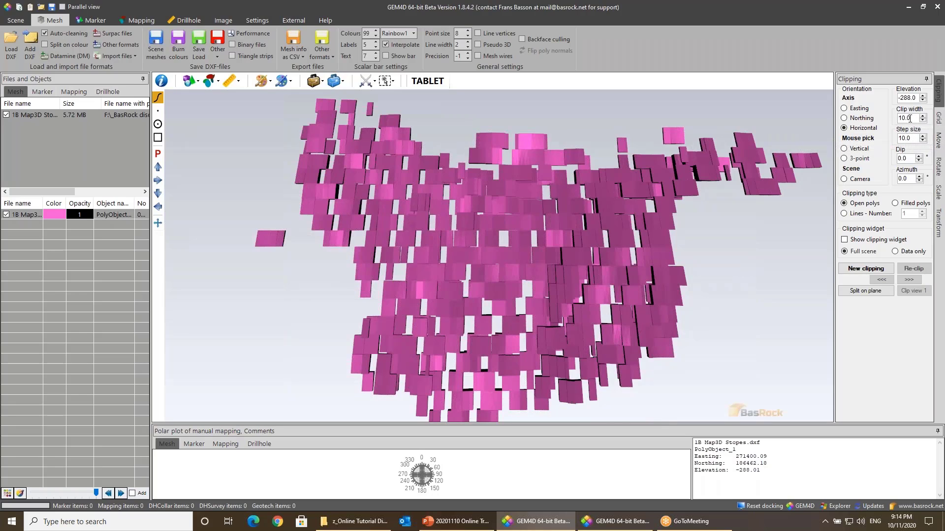
# Step: Clip the Map3D stopes horizontally as lines, using 101 clipping planes with a step size of 25
pyautogui.doubleClick(905, 138)
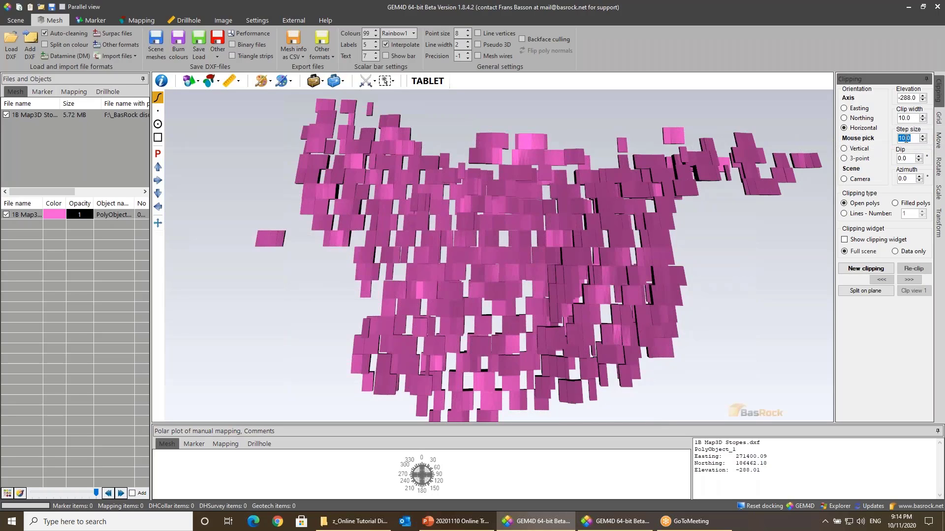
pyautogui.write('25')
pyautogui.press('Return')
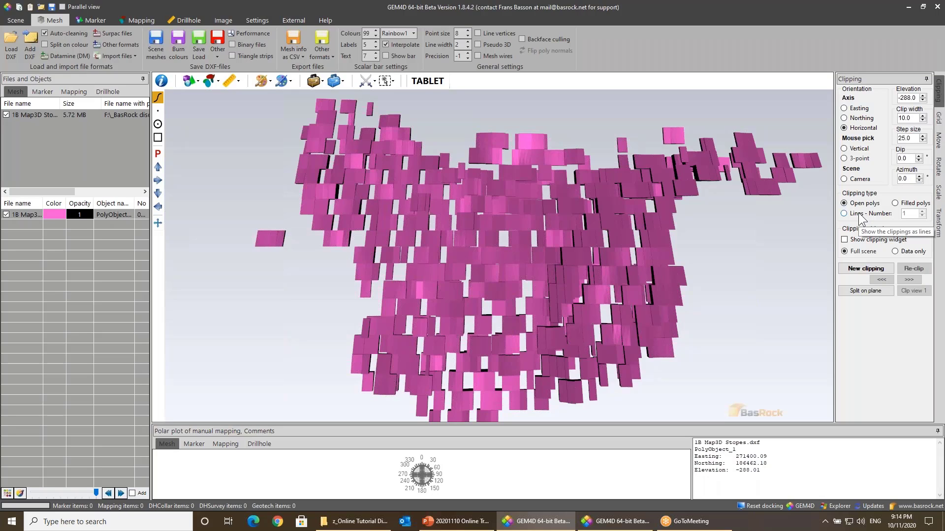
pyautogui.click(883, 216)
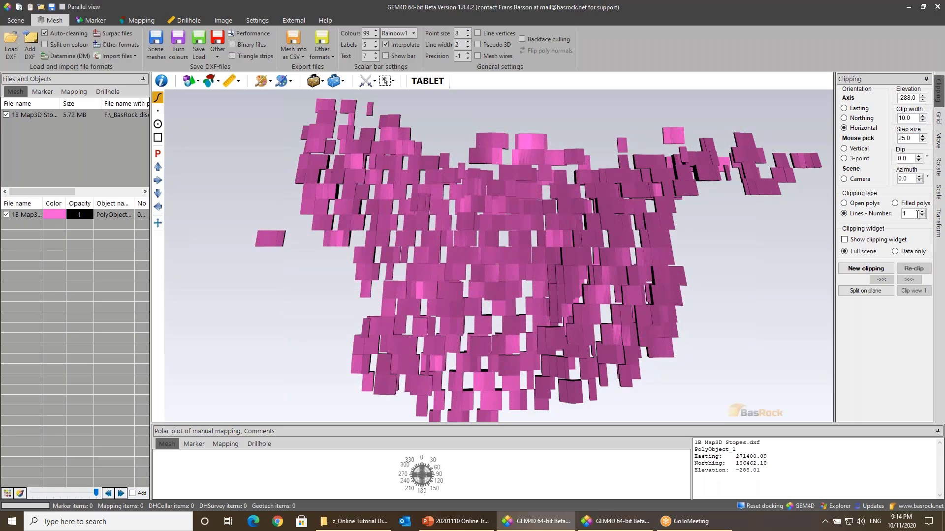
pyautogui.doubleClick(917, 213)
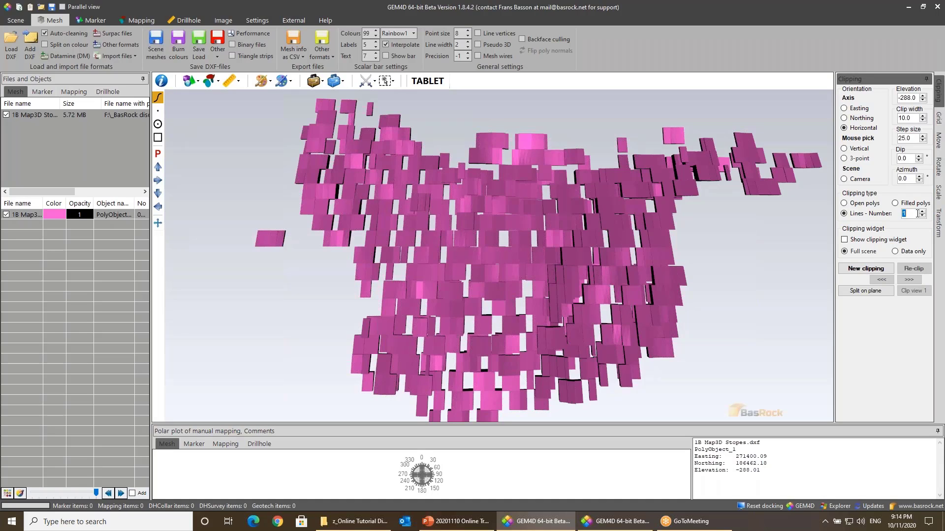
pyautogui.write('01')
pyautogui.click(856, 267)
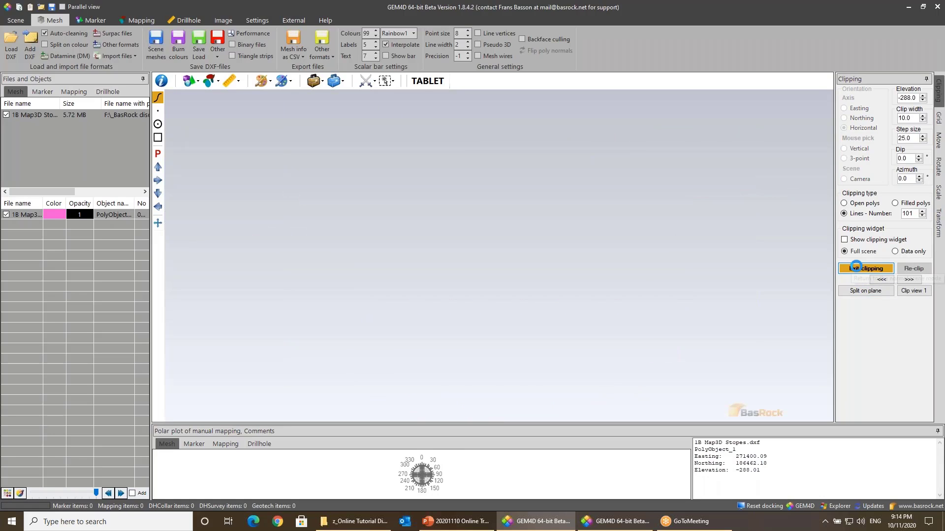
# Step: Save the clipped stope outlines as yyy.dxf in the 1 Simplify meshes folder and load that file into the scene
pyautogui.moveTo(713, 205); pyautogui.dragTo(625, 272)
pyautogui.scroll(2, 625, 271)
pyautogui.moveTo(600, 233); pyautogui.dragTo(684, 270, button='middle')
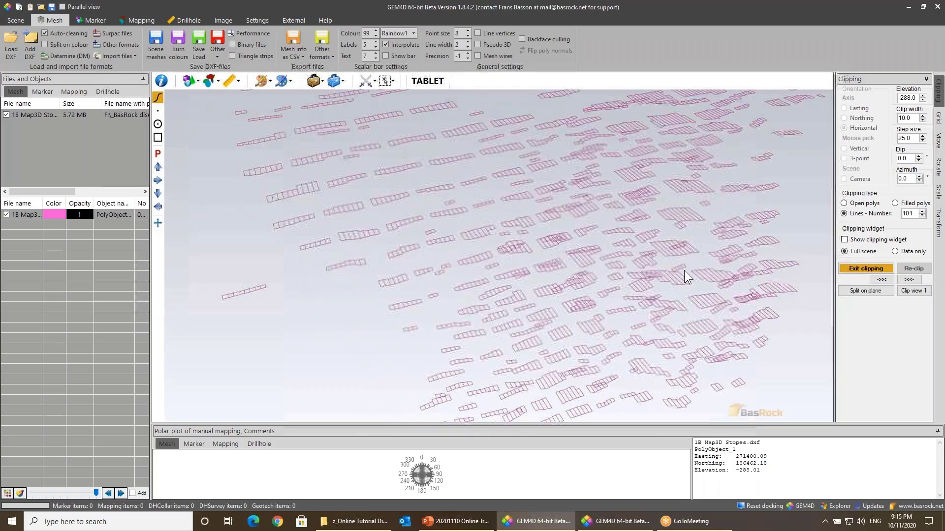
pyautogui.scroll(2, 533, 208)
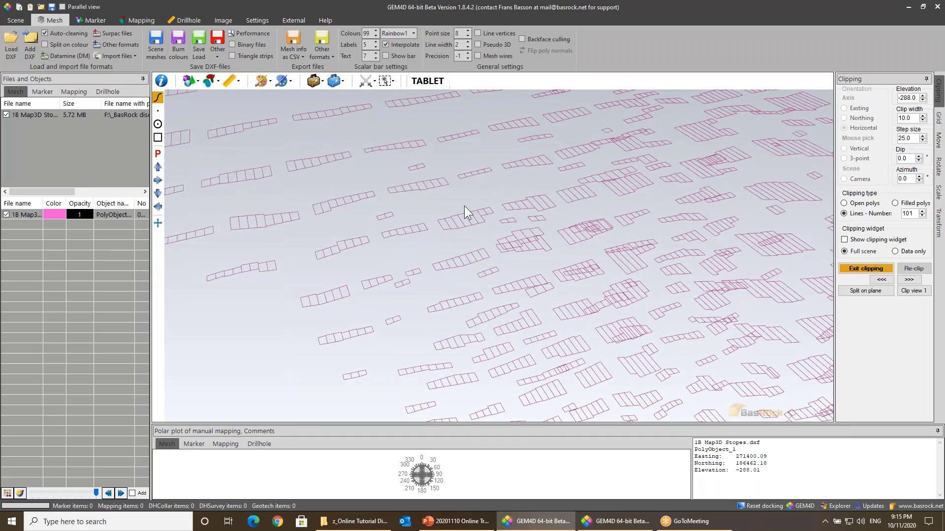
pyautogui.scroll(-3, 526, 208)
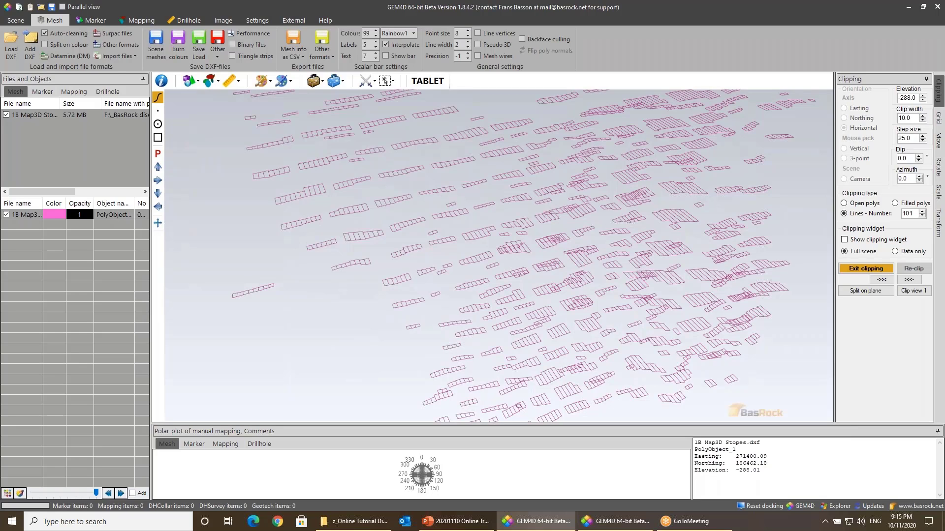
pyautogui.click(201, 49)
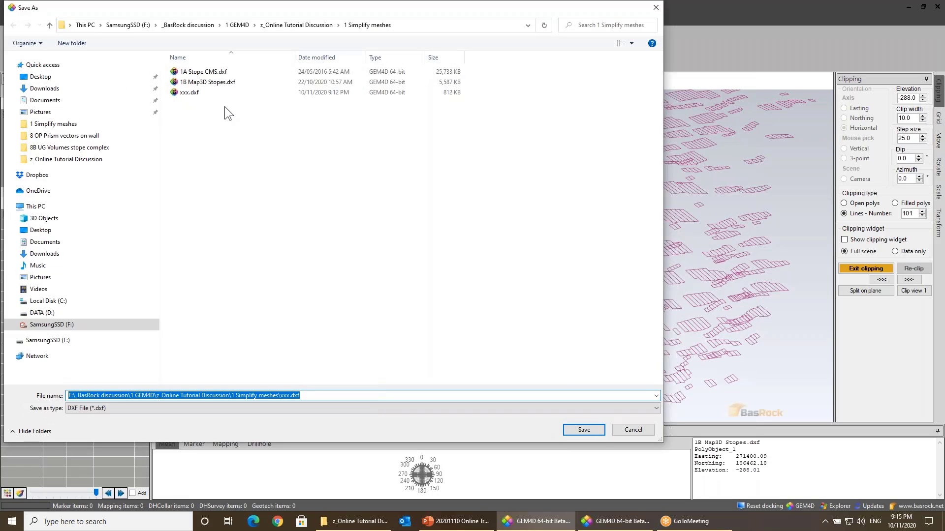
pyautogui.write('yyy')
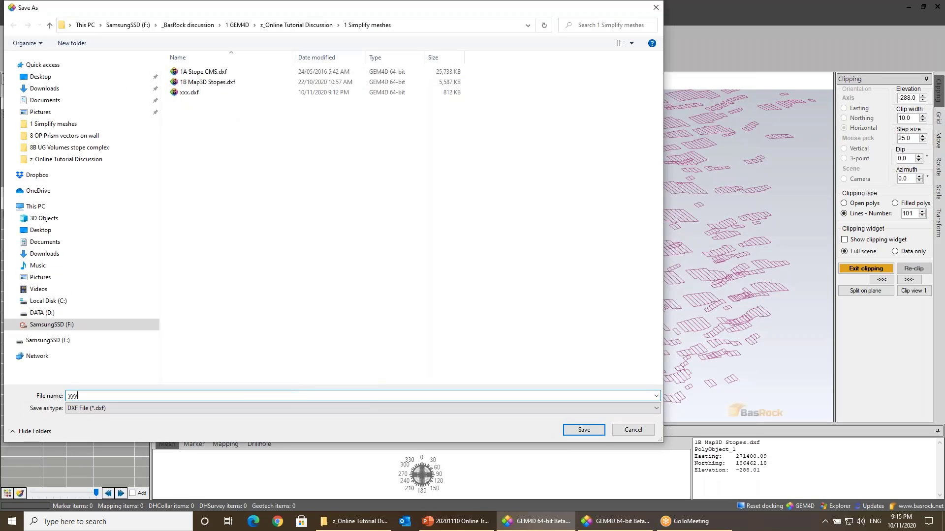
pyautogui.press('Return')
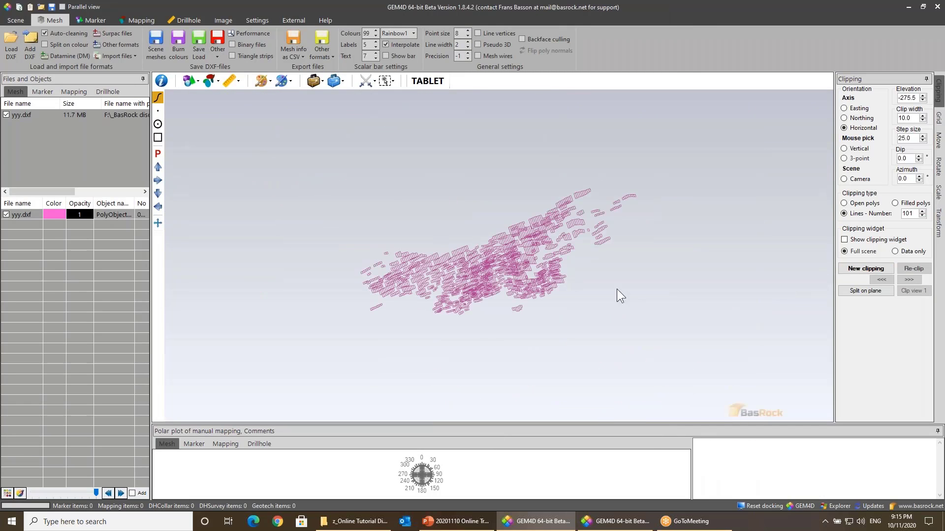
# Step: Combine the connected lines of the yyy.dxf object into separate objects, saving them as aaa1.dxf
pyautogui.moveTo(616, 288); pyautogui.dragTo(576, 212)
pyautogui.scroll(2, 577, 276)
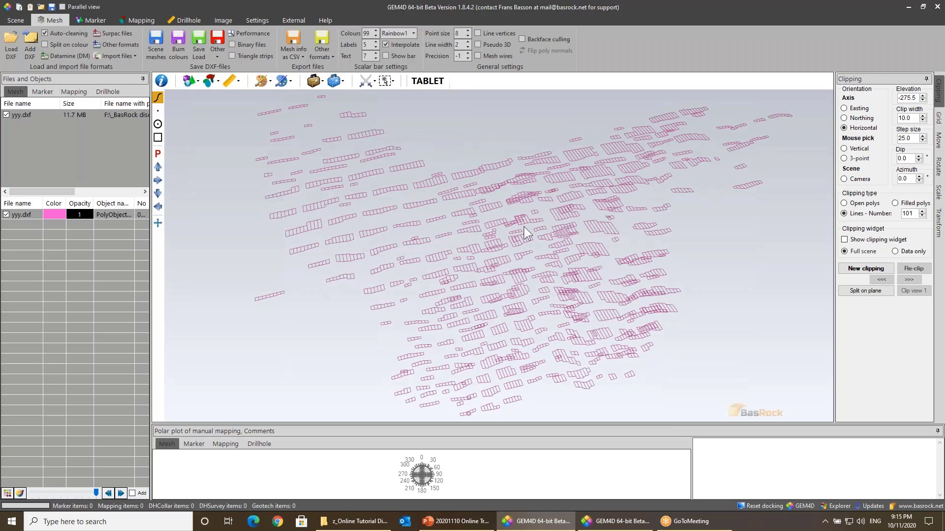
pyautogui.moveTo(521, 241); pyautogui.dragTo(553, 246)
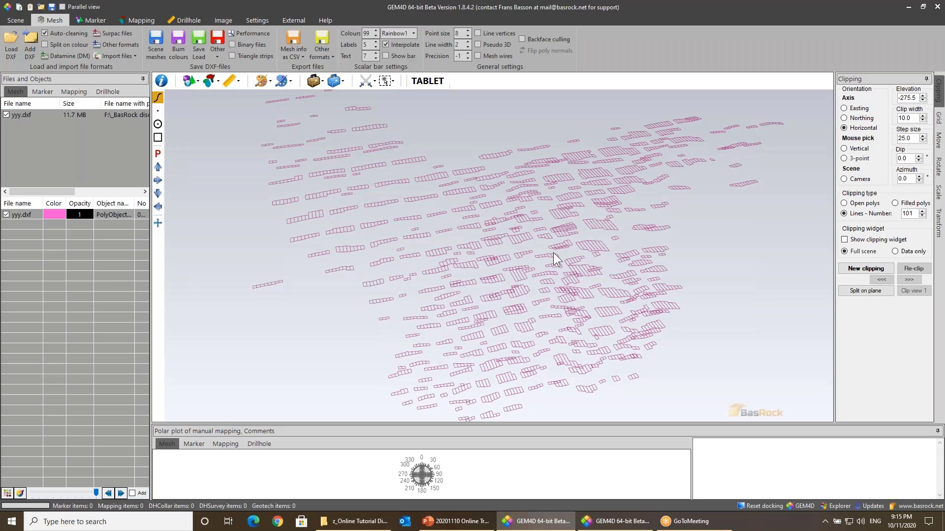
pyautogui.moveTo(553, 255); pyautogui.dragTo(547, 237)
pyautogui.click(25, 213)
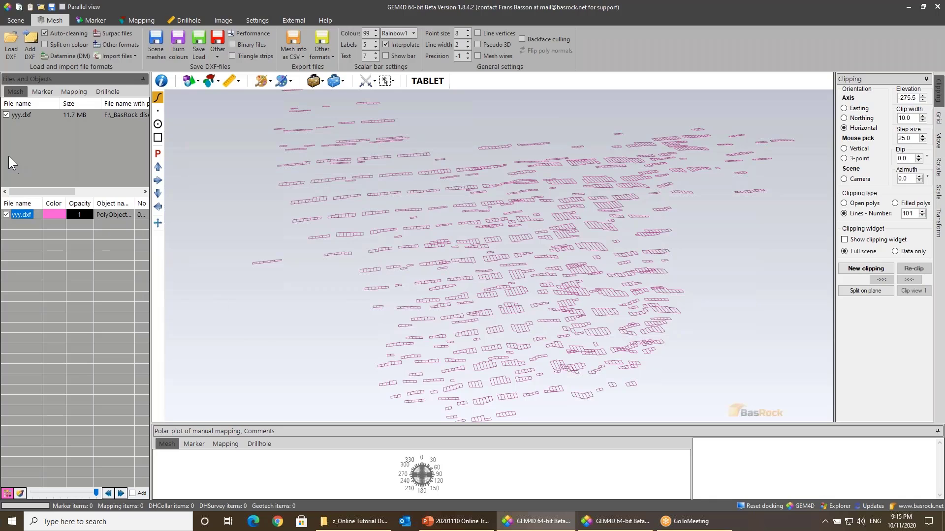
pyautogui.moveTo(312, 188); pyautogui.dragTo(414, 214)
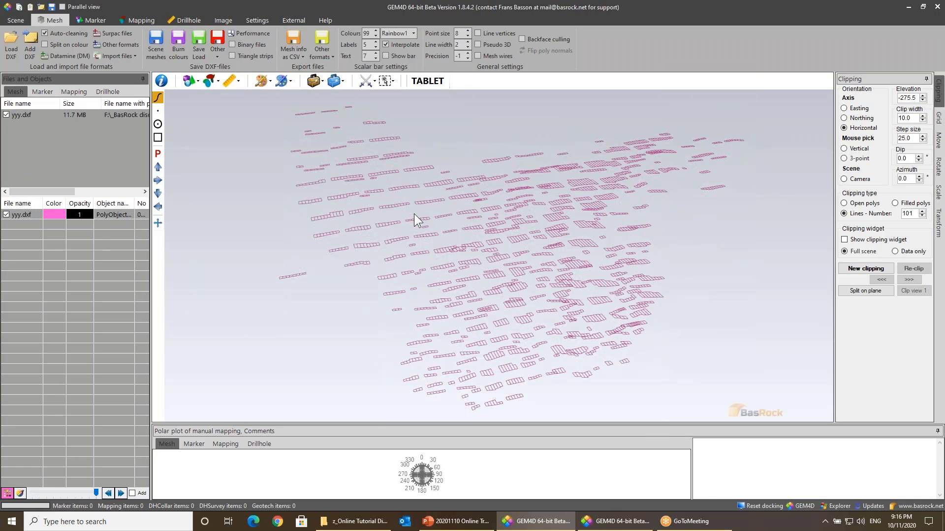
pyautogui.click(336, 85)
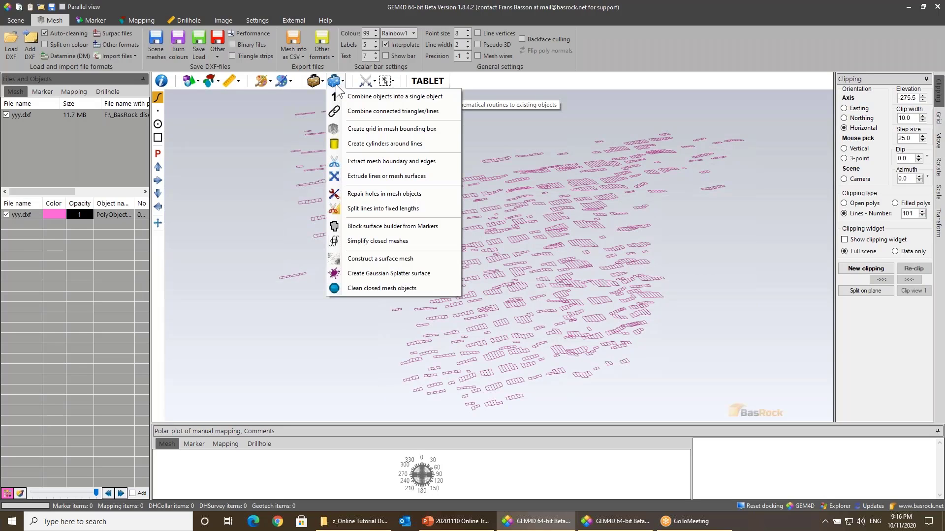
pyautogui.click(350, 111)
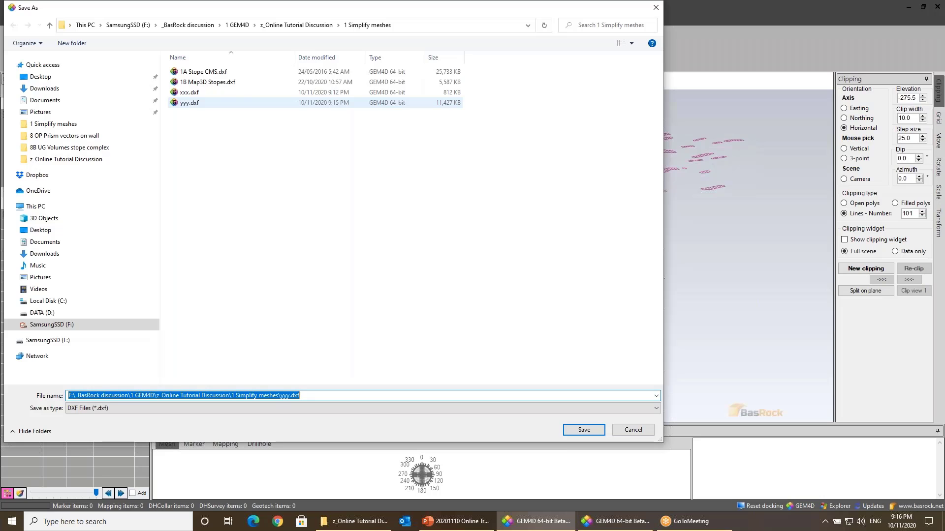
pyautogui.write('zzzz')
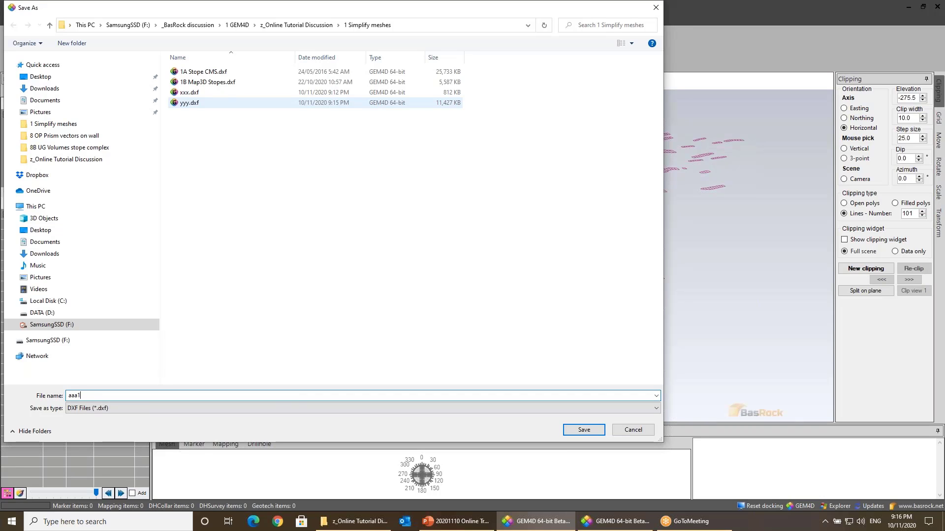
pyautogui.press('Return')
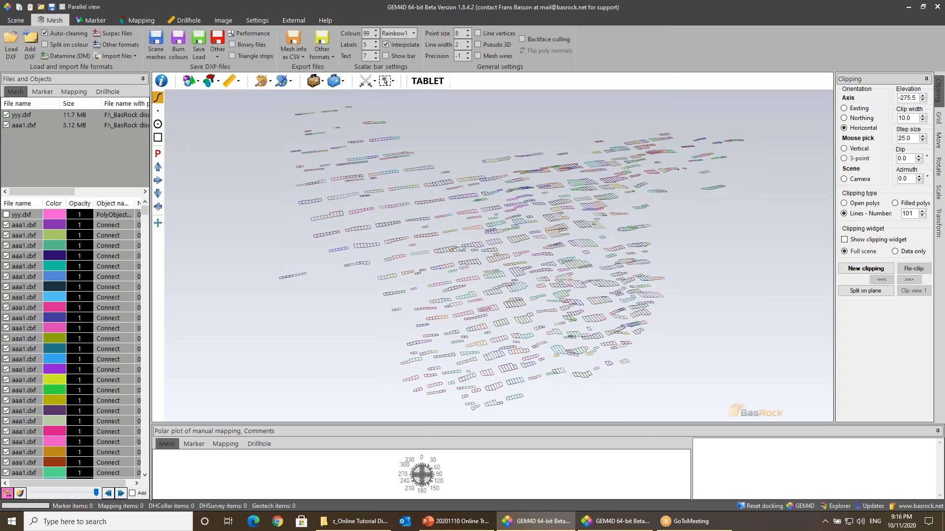
# Step: Toggle the visibility of yyy.dxf and aaa1.dxf to compare the single line object with the separate connected objects
pyautogui.click(20, 114)
pyautogui.click(6, 125)
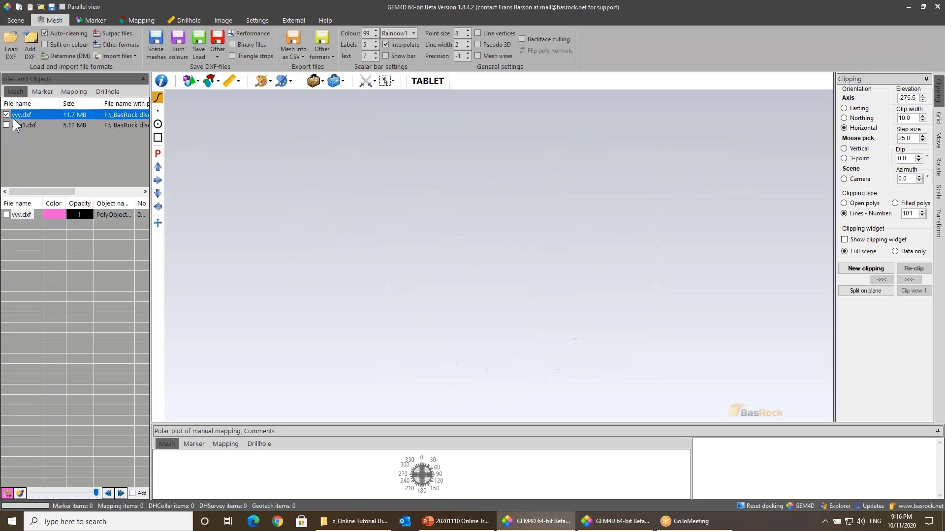
pyautogui.click(7, 214)
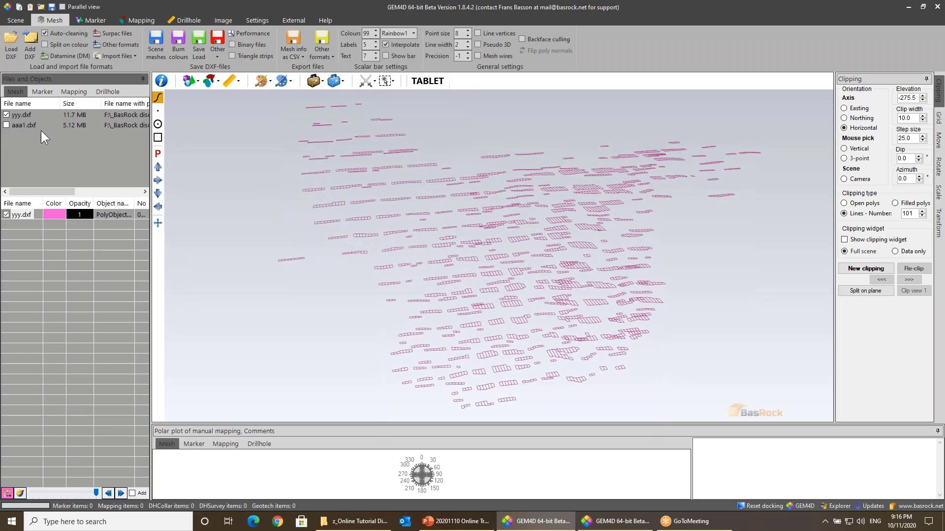
pyautogui.click(6, 125)
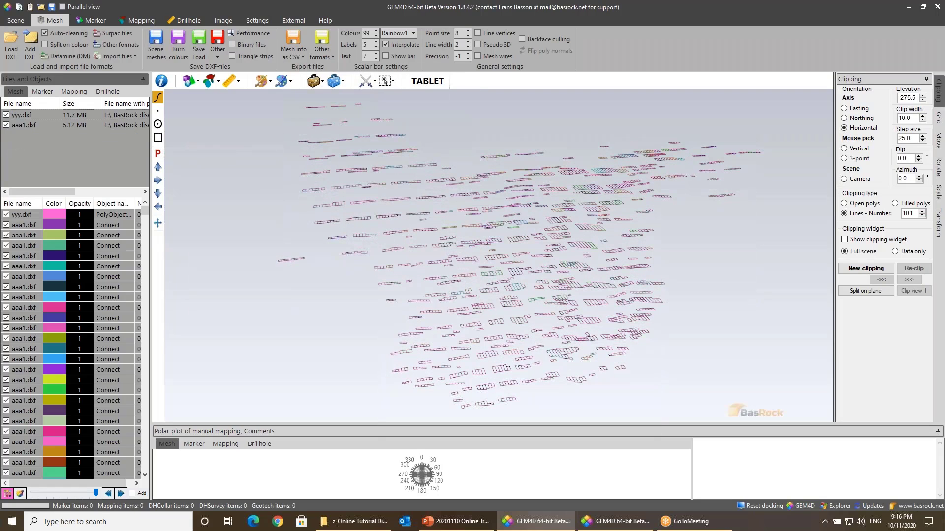
pyautogui.click(6, 114)
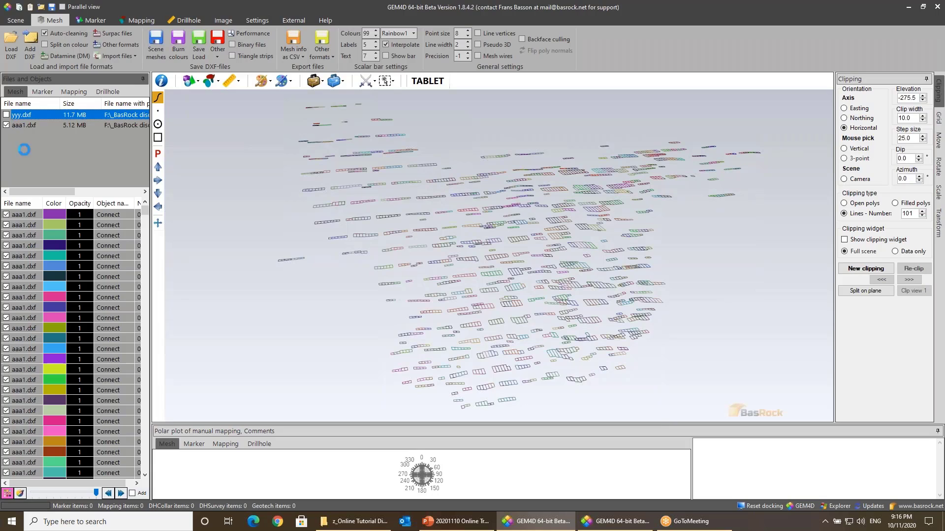
pyautogui.scroll(-4, 24, 244)
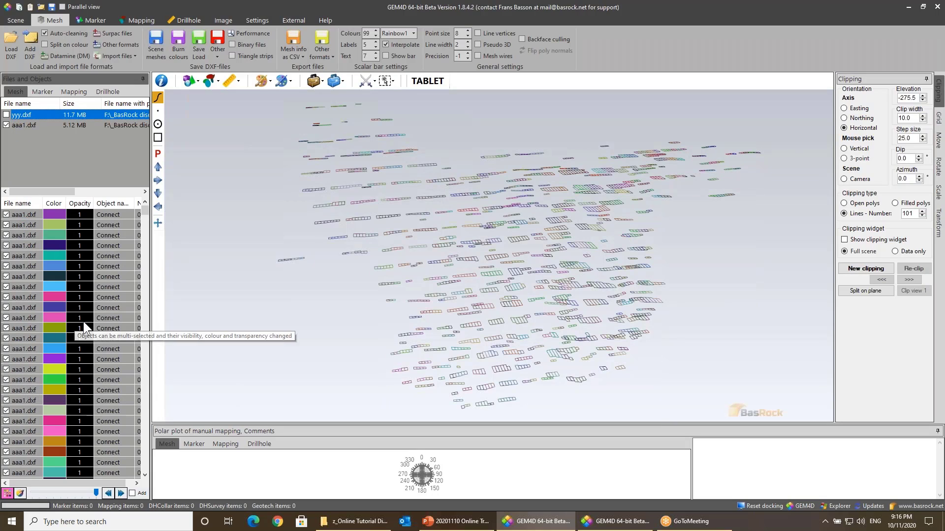
pyautogui.scroll(-3, 94, 342)
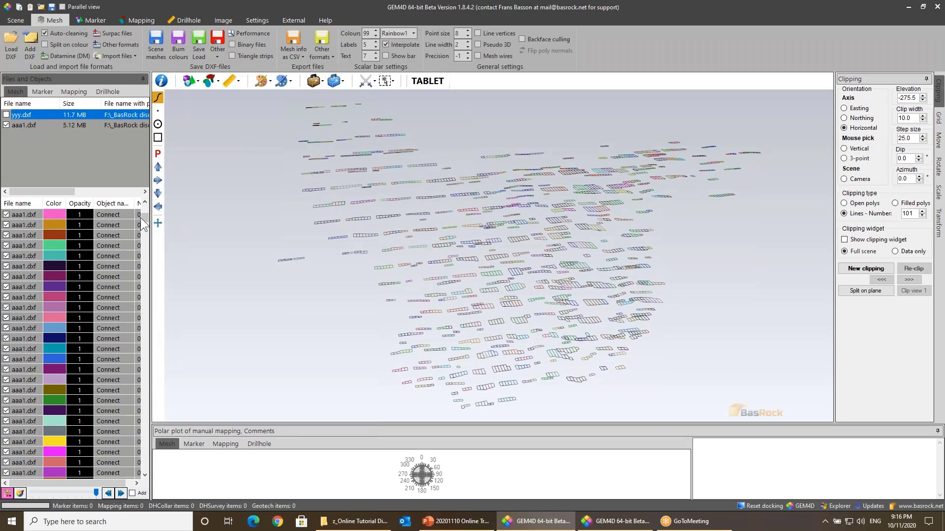
pyautogui.moveTo(144, 217); pyautogui.dragTo(127, 197)
pyautogui.click(6, 114)
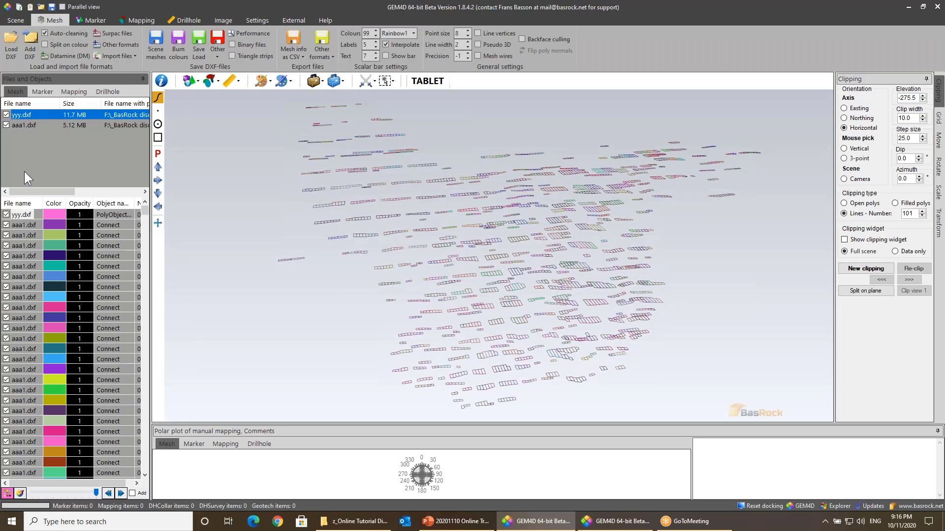
pyautogui.click(6, 214)
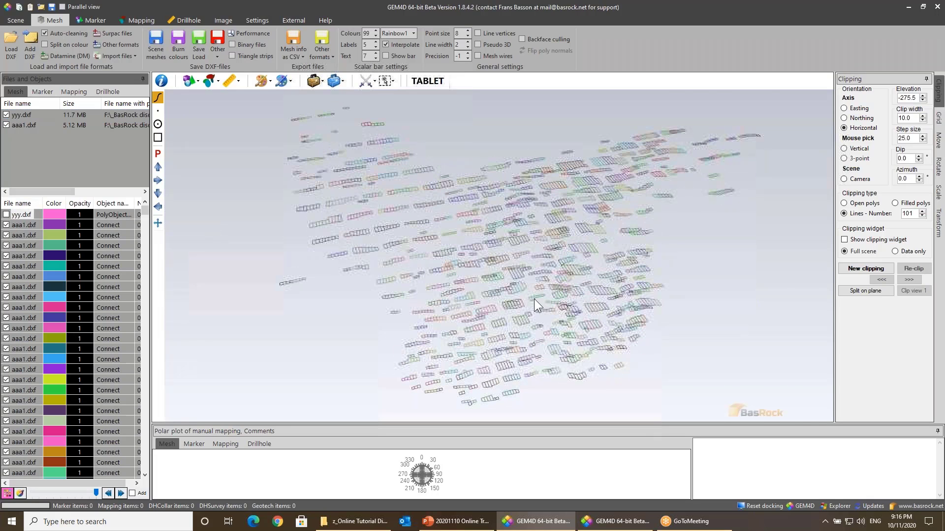
# Step: Set the line width to 6 for the displayed stope outlines
pyautogui.moveTo(533, 300); pyautogui.dragTo(441, 89, button='right')
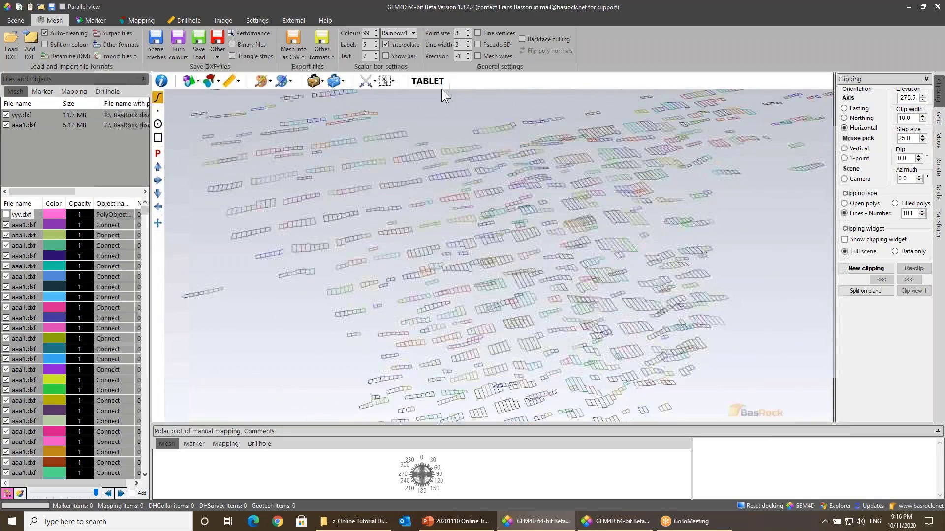
pyautogui.click(468, 41)
pyautogui.click(468, 41)
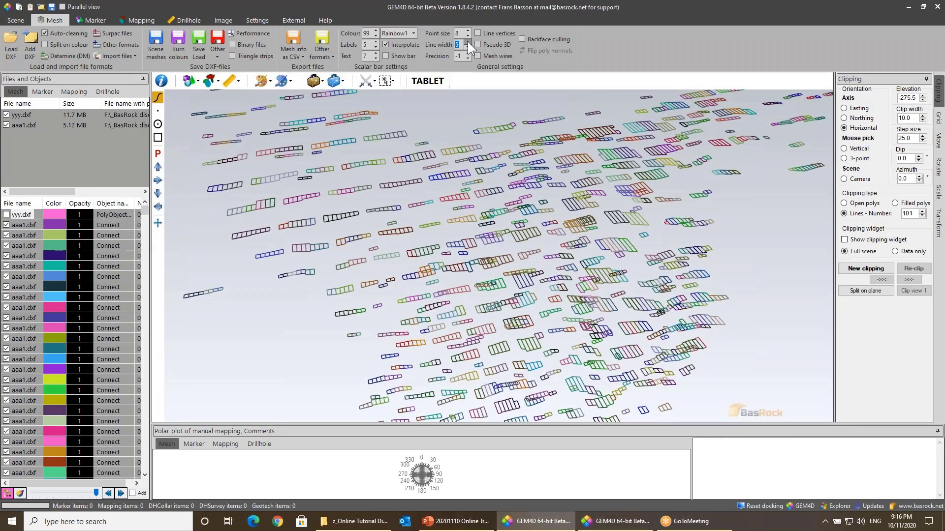
pyautogui.click(468, 42)
pyautogui.scroll(-2, 533, 303)
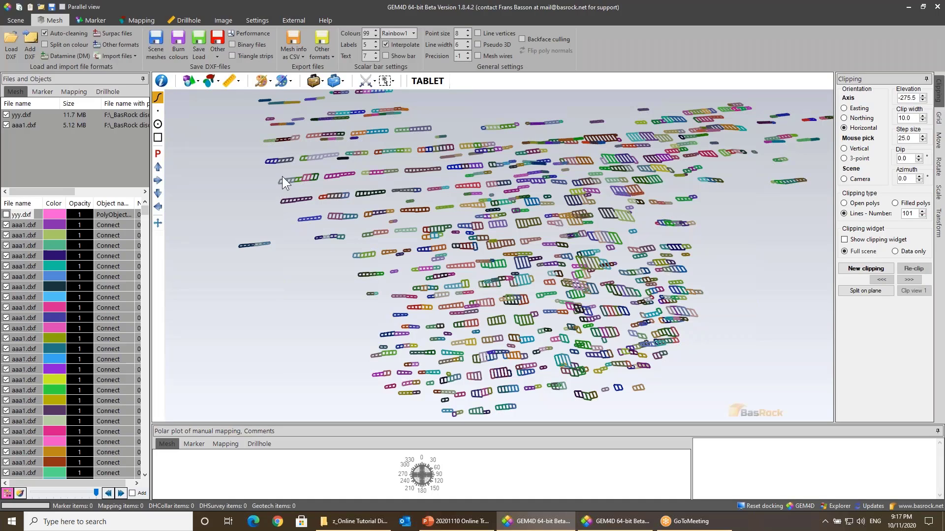
# Step: Remove yyy.dxf from the loaded files, keeping only the connected outlines of aaa1.dxf in the scene
pyautogui.click(23, 113)
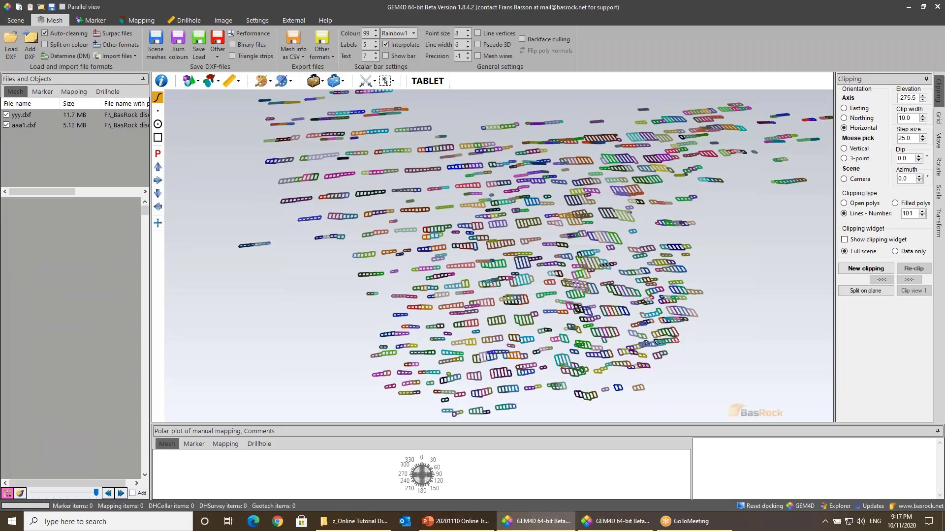
pyautogui.rightClick(23, 114)
pyautogui.click(45, 117)
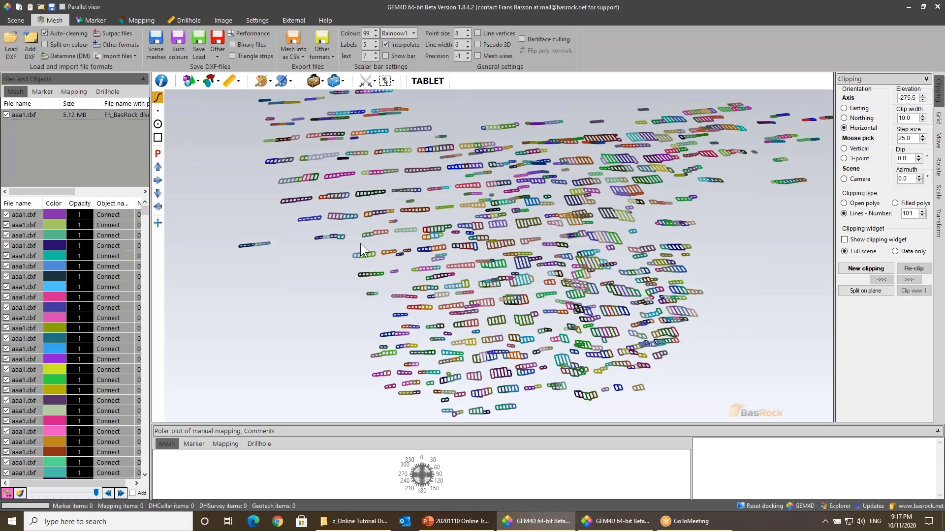
pyautogui.moveTo(367, 247); pyautogui.dragTo(430, 181)
pyautogui.scroll(-1, 432, 179)
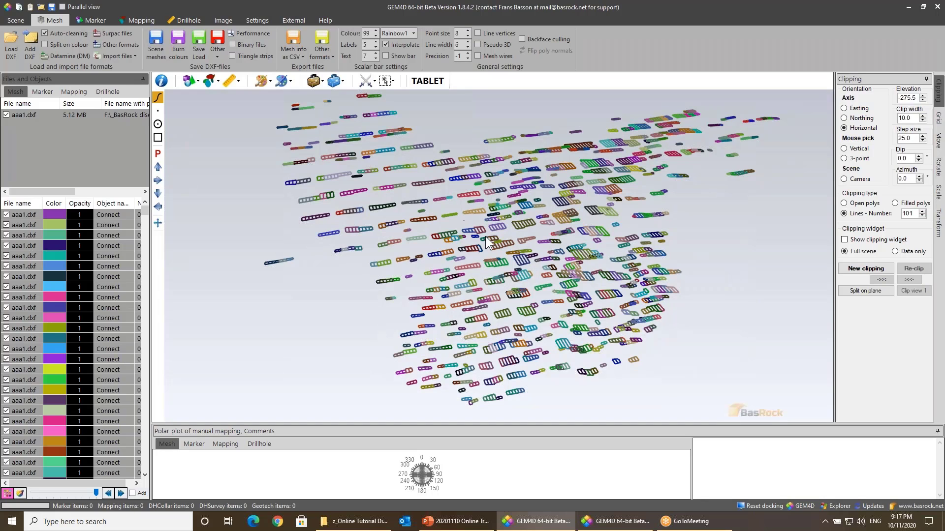
pyautogui.scroll(3, 496, 244)
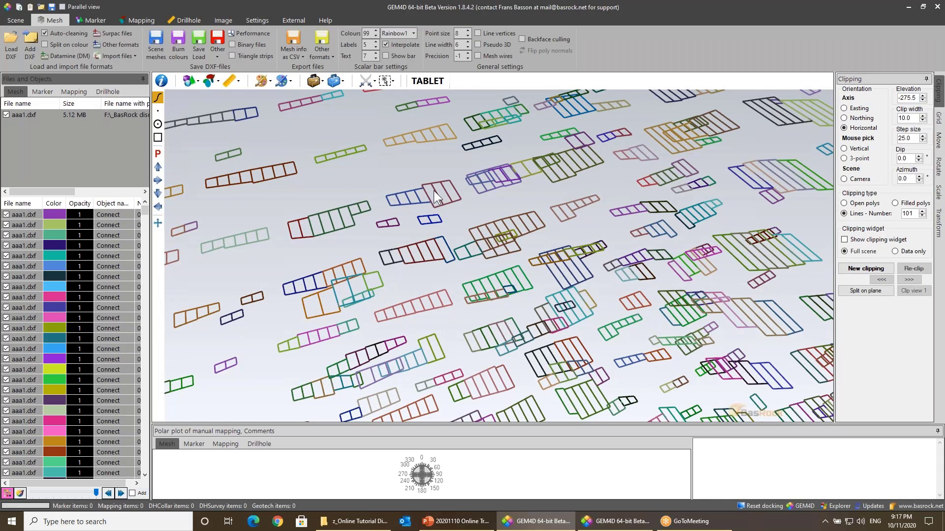
pyautogui.scroll(-5, 433, 190)
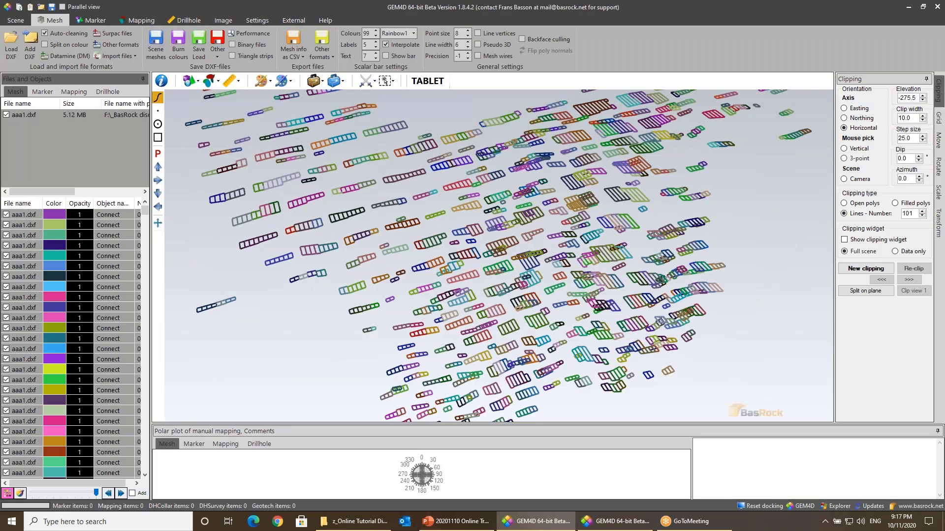
# Step: Create separate Delaunay 2D surfaces from the aaa1.dxf outlines with a 0.001 tolerance, draped vertically downwards, saving them as aaa2.dxf
pyautogui.click(315, 81)
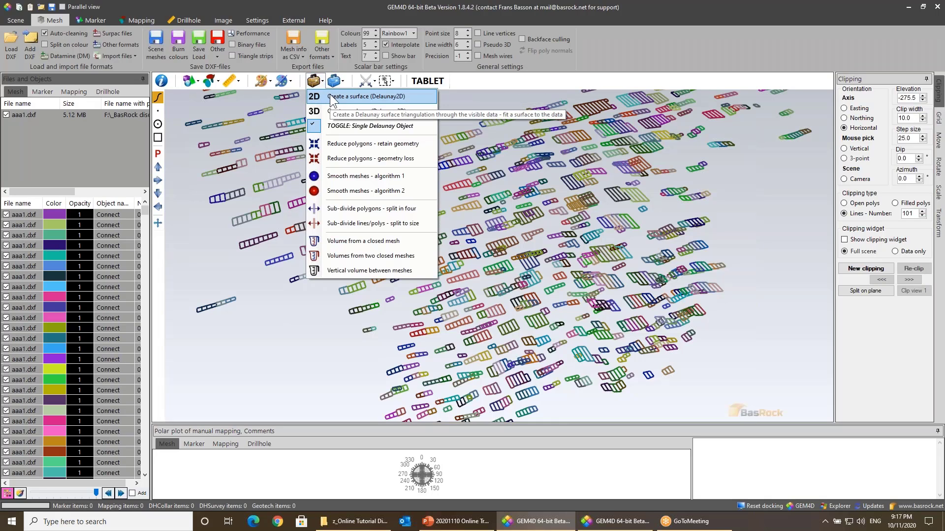
pyautogui.click(365, 125)
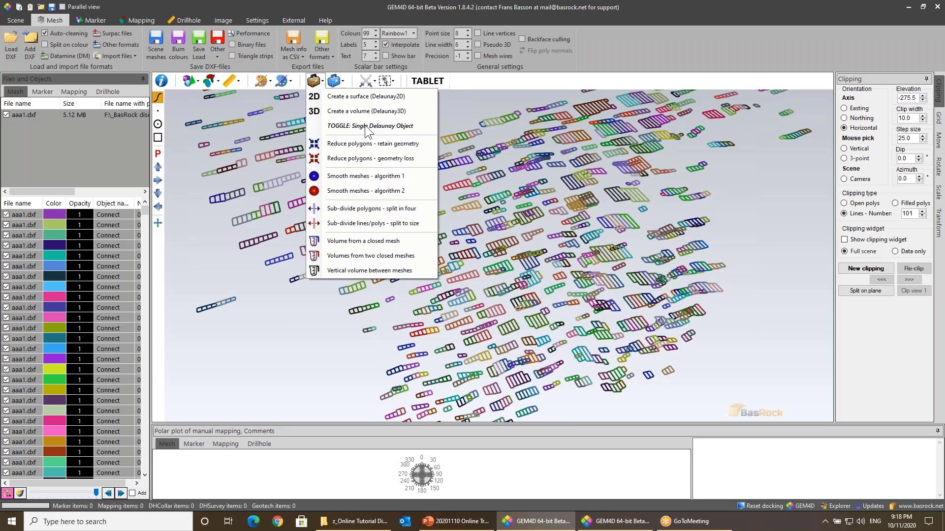
pyautogui.click(362, 95)
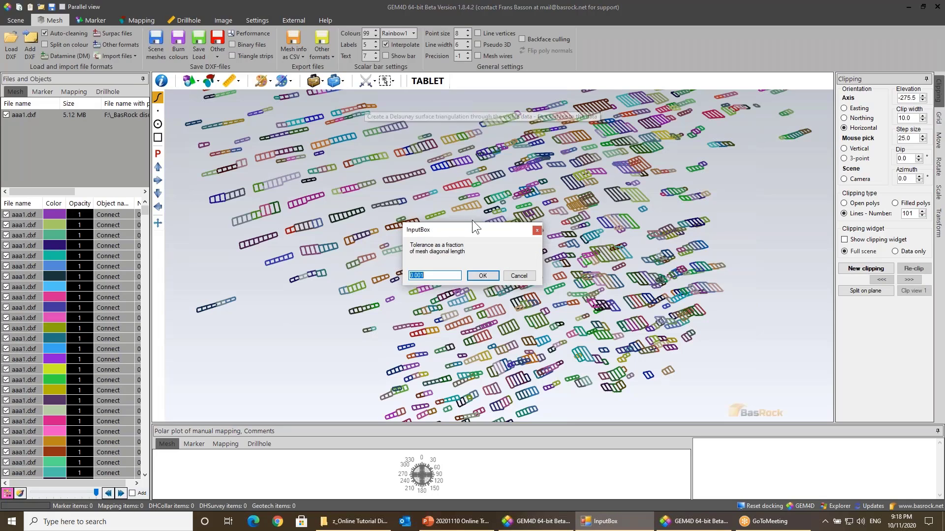
pyautogui.click(484, 274)
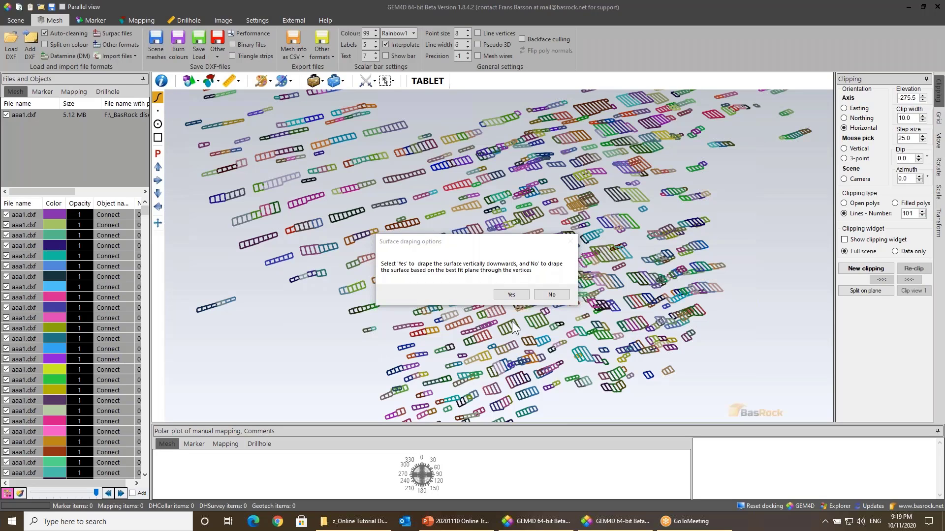
pyautogui.click(510, 294)
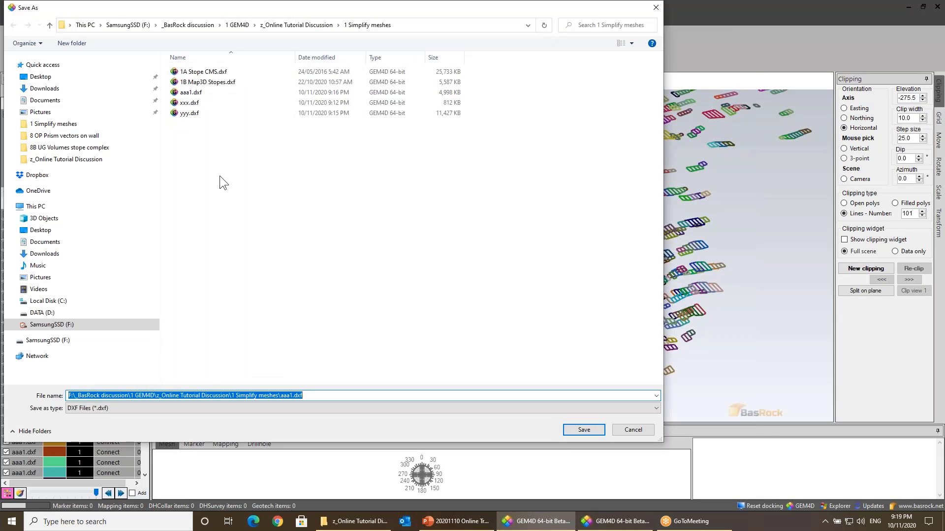
pyautogui.write('aaa2')
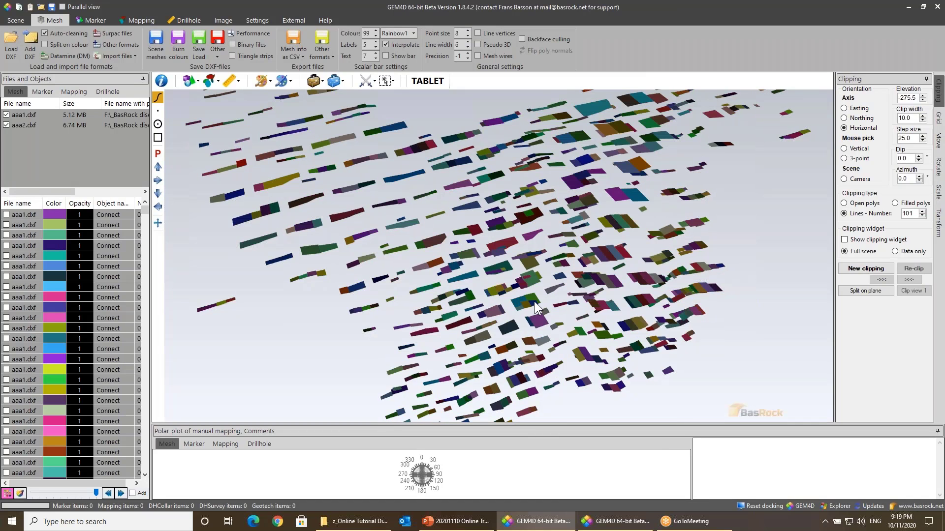
# Step: Remove aaa1.dxf from the loaded files, keeping only the triangulated surfaces of aaa2.dxf
pyautogui.scroll(4, 564, 216)
pyautogui.moveTo(564, 216)
pyautogui.mouseDown()
pyautogui.moveTo(548, 253)
pyautogui.moveTo(518, 202)
pyautogui.moveTo(546, 199)
pyautogui.moveTo(561, 218)
pyautogui.mouseUp()
pyautogui.click(25, 115)
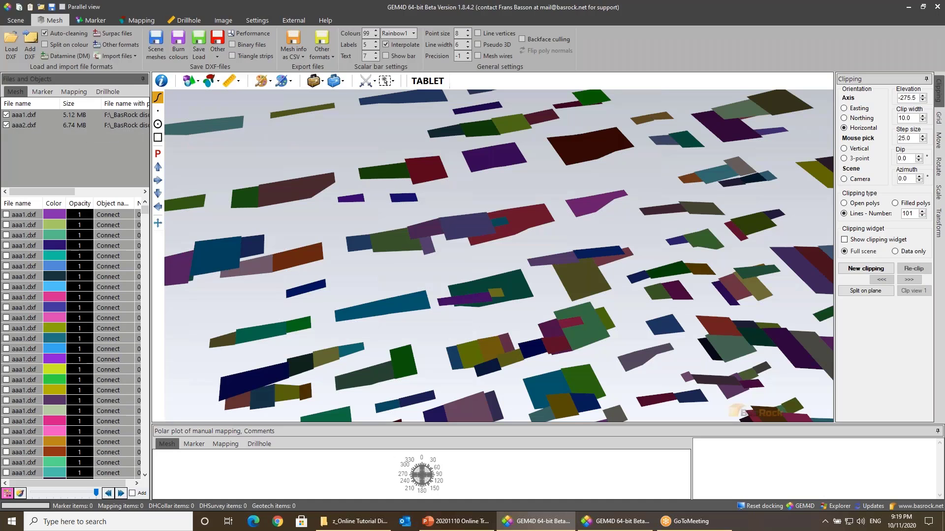
pyautogui.rightClick(28, 118)
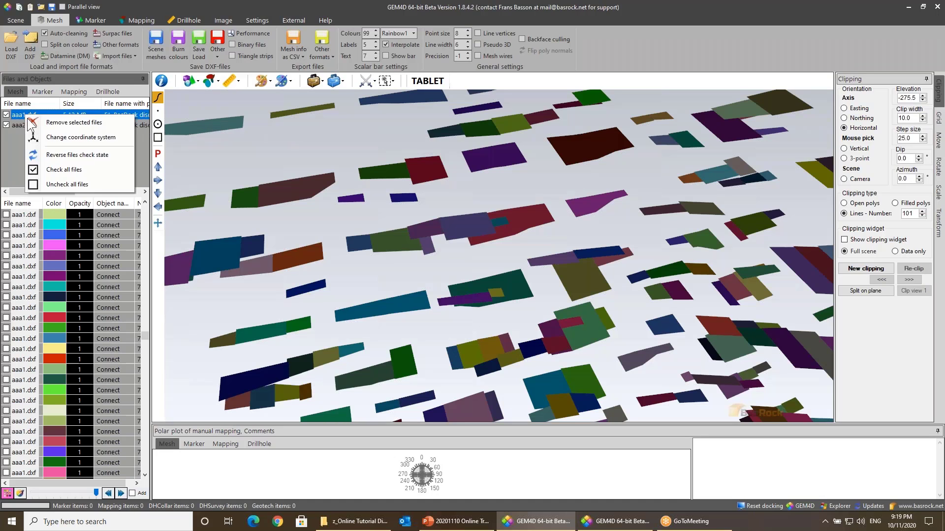
pyautogui.click(58, 120)
pyautogui.moveTo(506, 188); pyautogui.dragTo(545, 305, button='right')
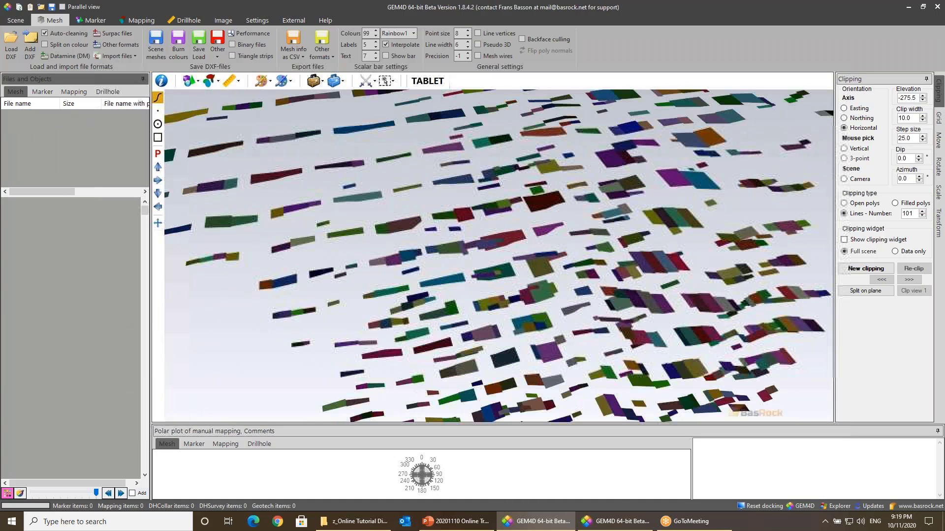
pyautogui.moveTo(545, 305); pyautogui.dragTo(540, 335)
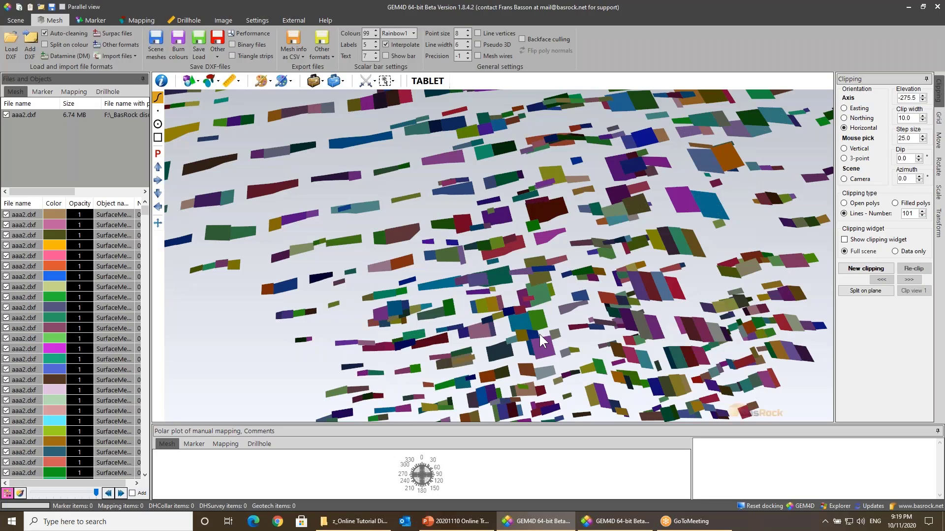
# Step: Extract only the mesh boundaries of the aaa2.dxf surfaces, without edges, saving them as aaa3.dxf
pyautogui.click(339, 79)
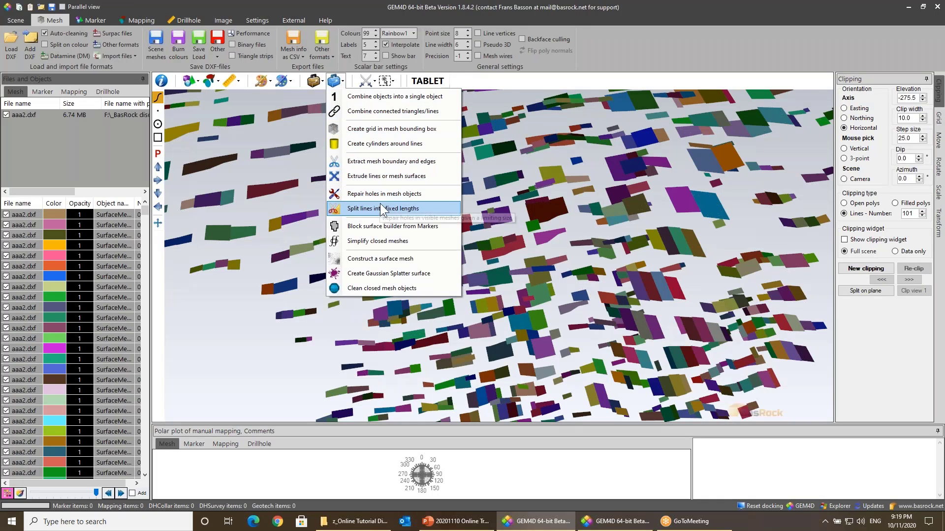
pyautogui.click(382, 161)
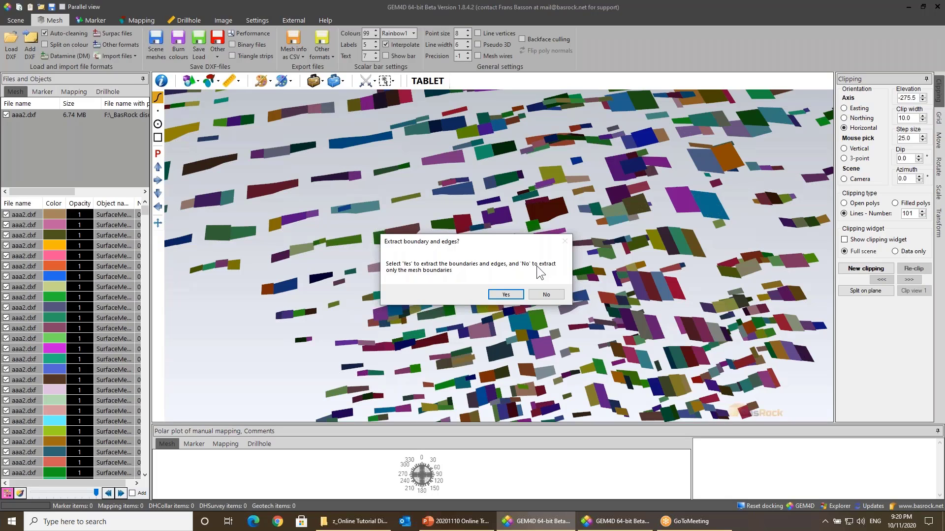
pyautogui.click(546, 294)
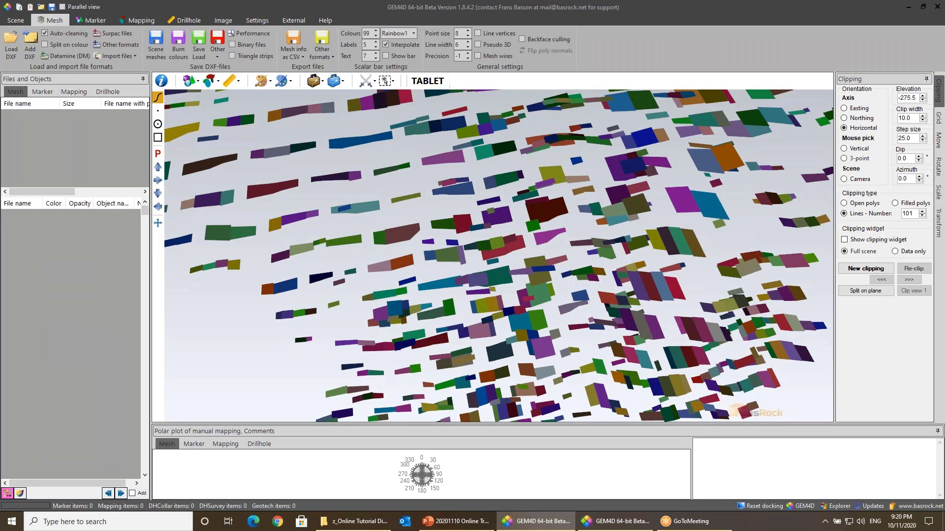
pyautogui.write('aaa3')
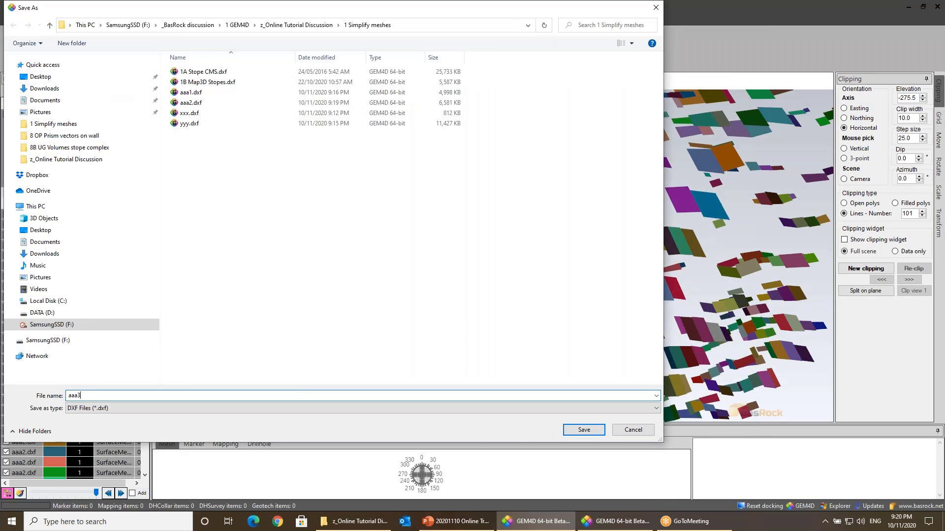
pyautogui.press('Return')
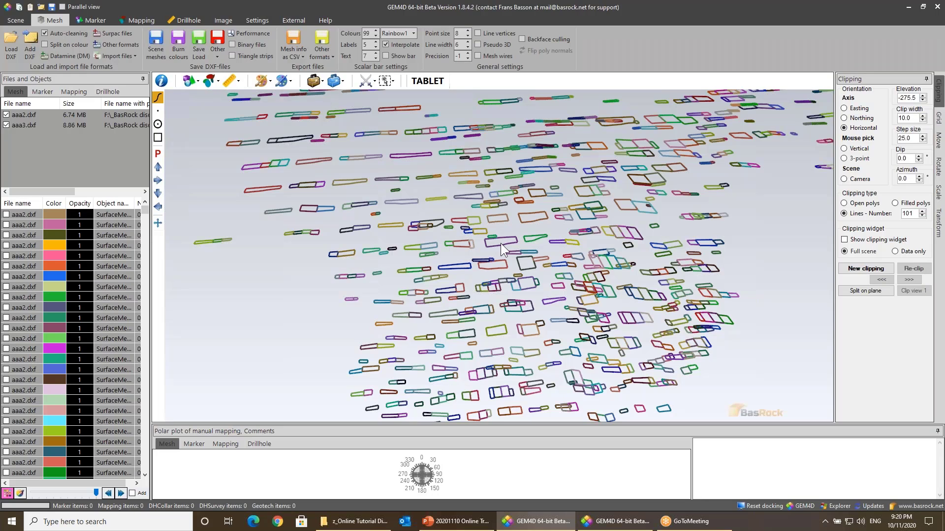
# Step: Measure the dip angle and direction of the stopes with a single measurement from an upper to a lower outline level
pyautogui.moveTo(500, 243); pyautogui.dragTo(703, 181)
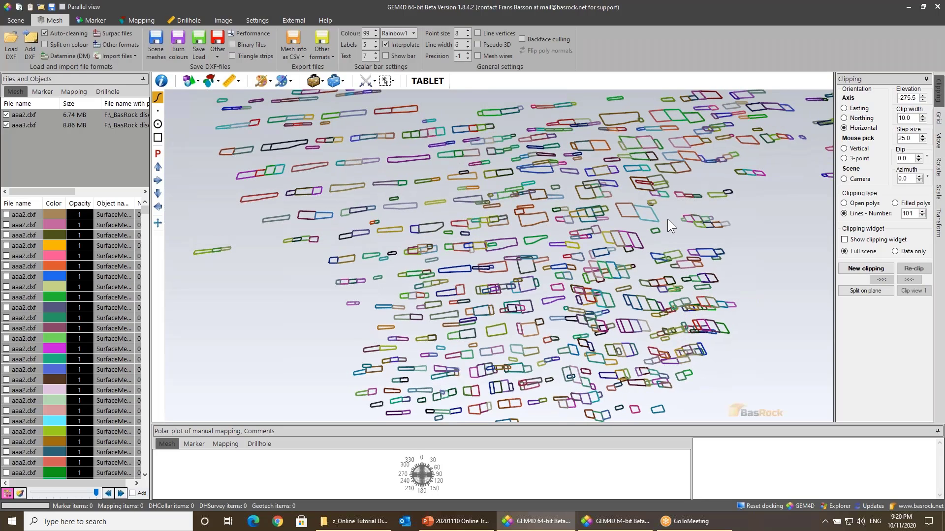
pyautogui.moveTo(667, 219); pyautogui.dragTo(656, 220)
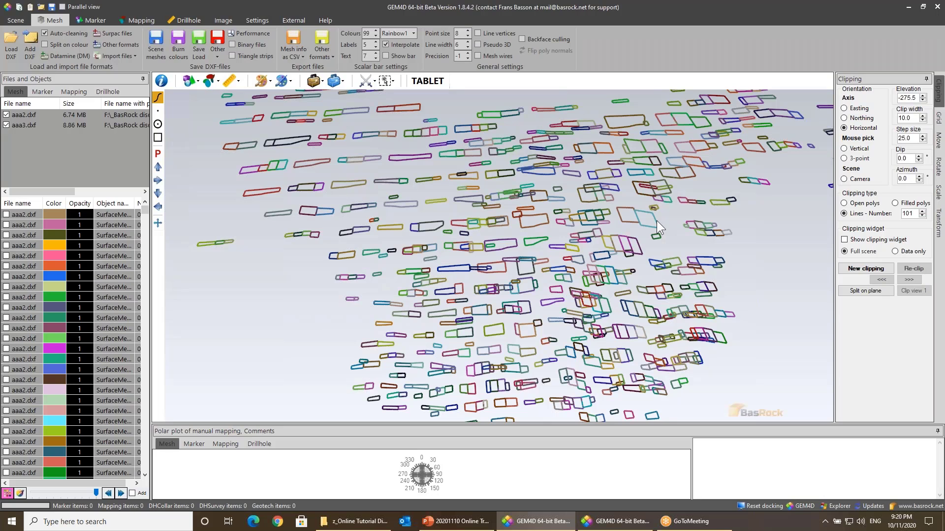
pyautogui.moveTo(635, 255); pyautogui.dragTo(520, 195)
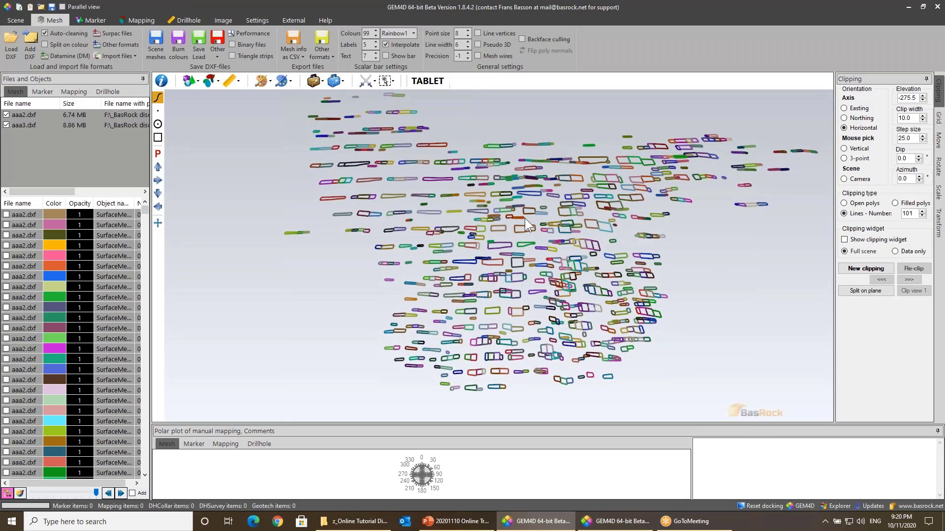
pyautogui.click(233, 86)
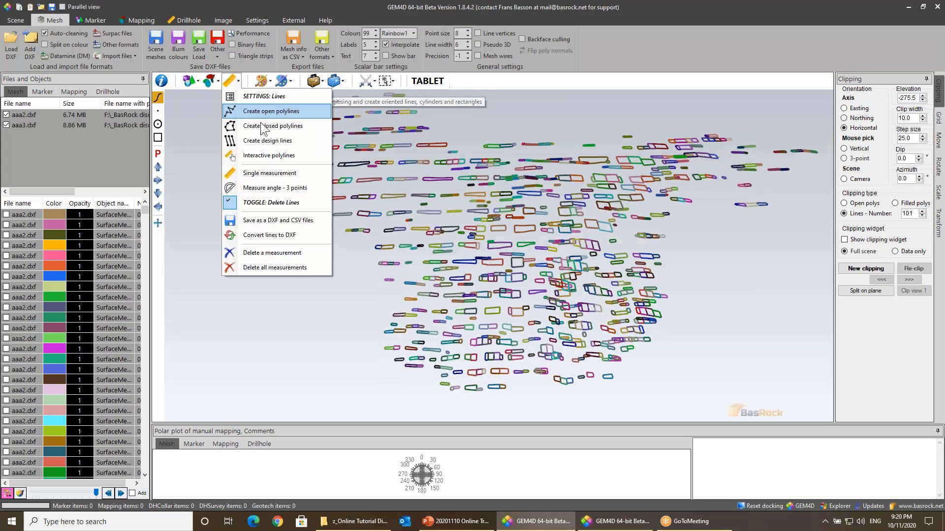
pyautogui.click(291, 175)
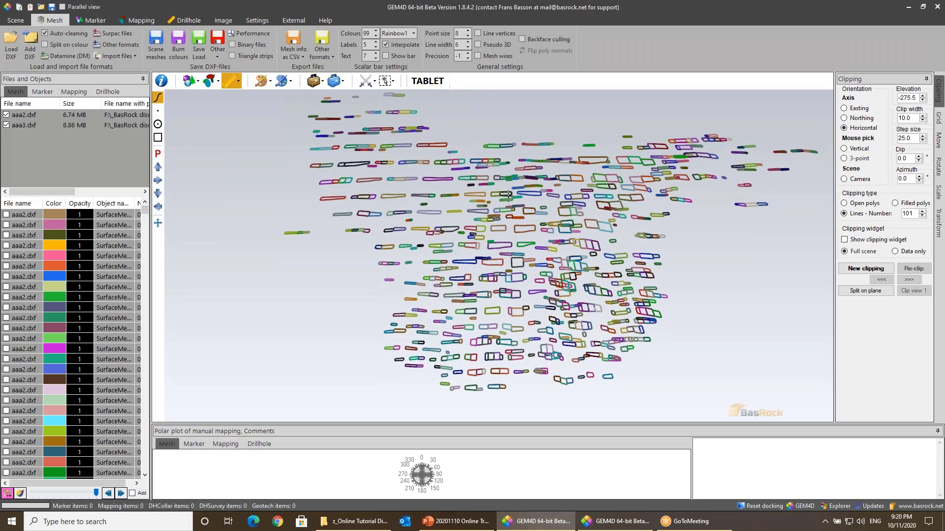
pyautogui.moveTo(506, 195); pyautogui.dragTo(506, 345)
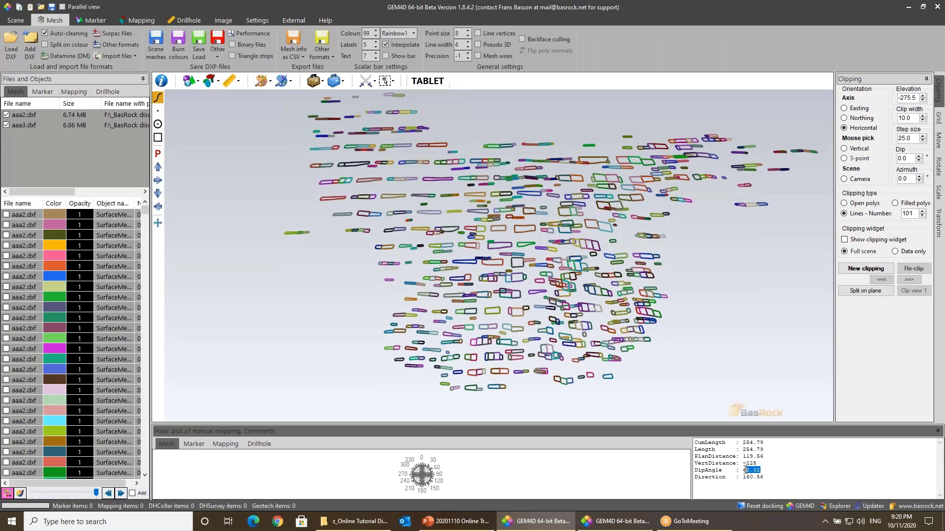
pyautogui.moveTo(765, 477); pyautogui.dragTo(743, 468)
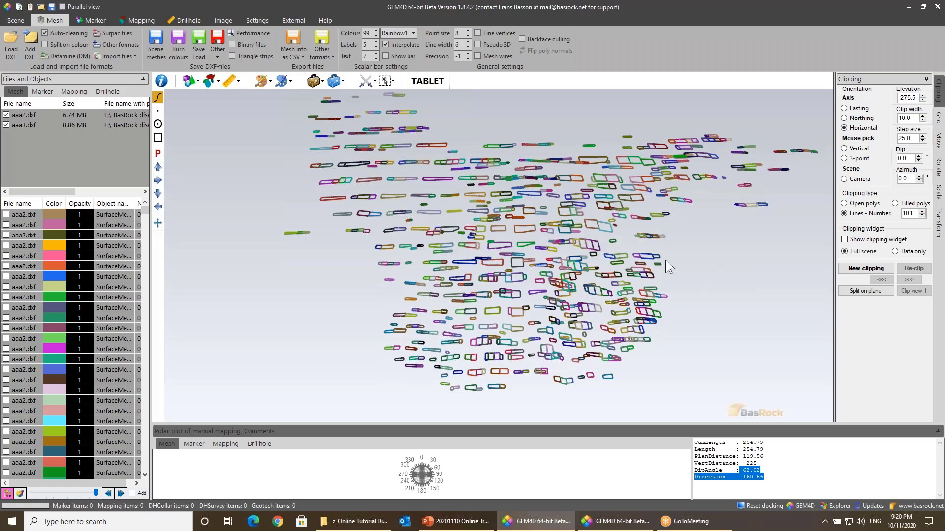
pyautogui.click(791, 452)
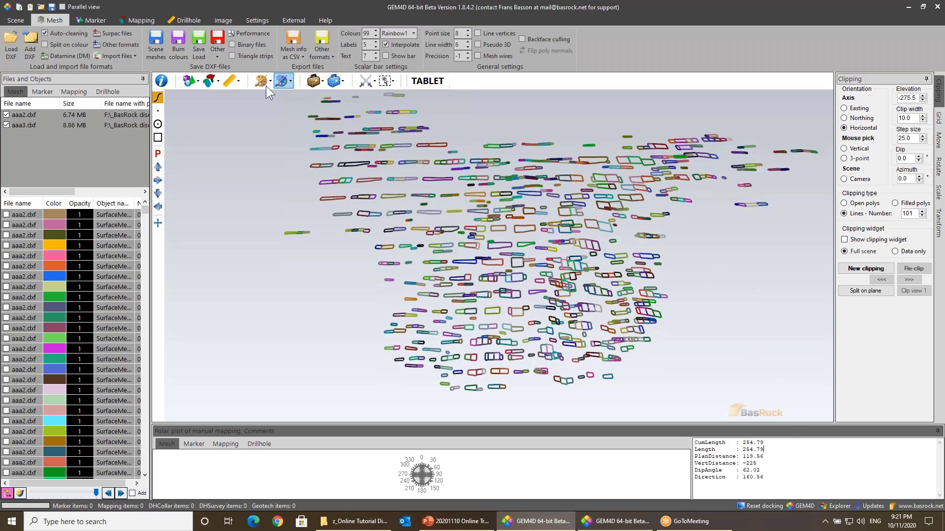
# Step: Set up an extrusion of the outlines with a defined orientation of dip angle 70, dip-direction 170 and distance 25
pyautogui.click(336, 82)
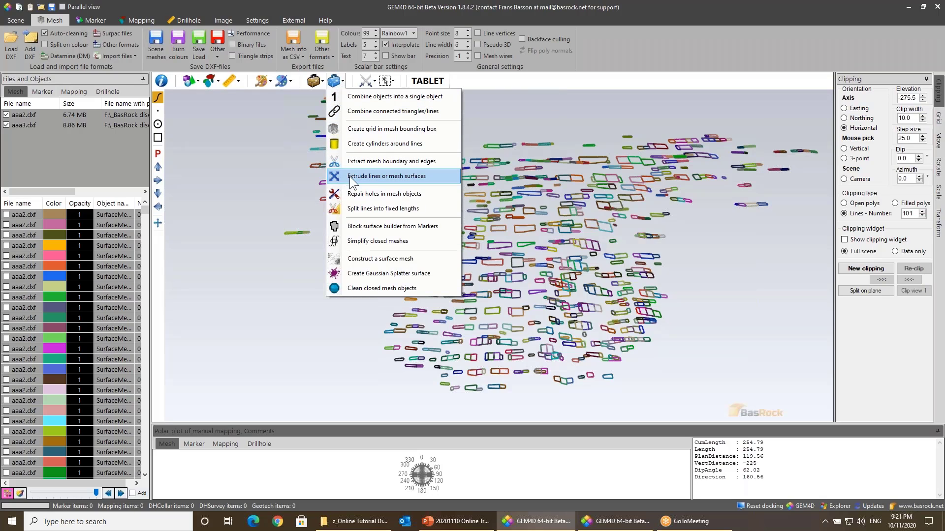
pyautogui.click(394, 176)
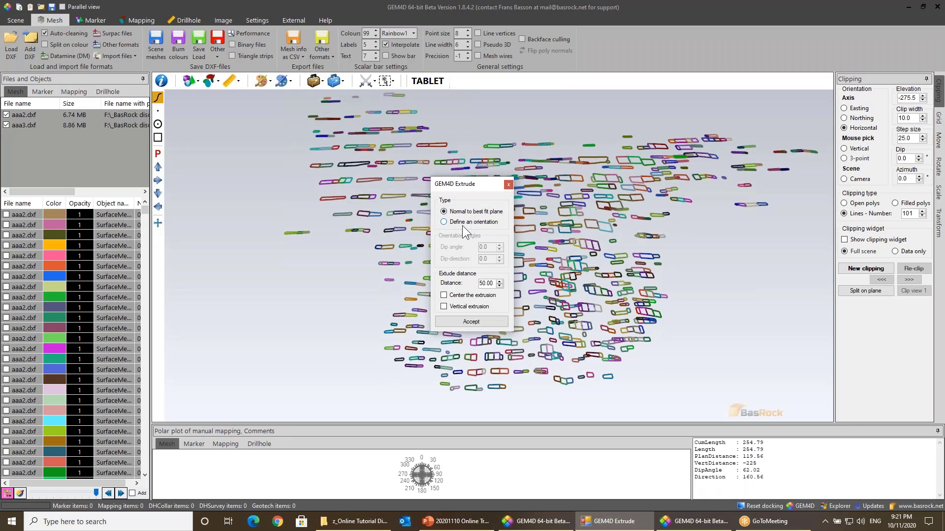
pyautogui.click(463, 222)
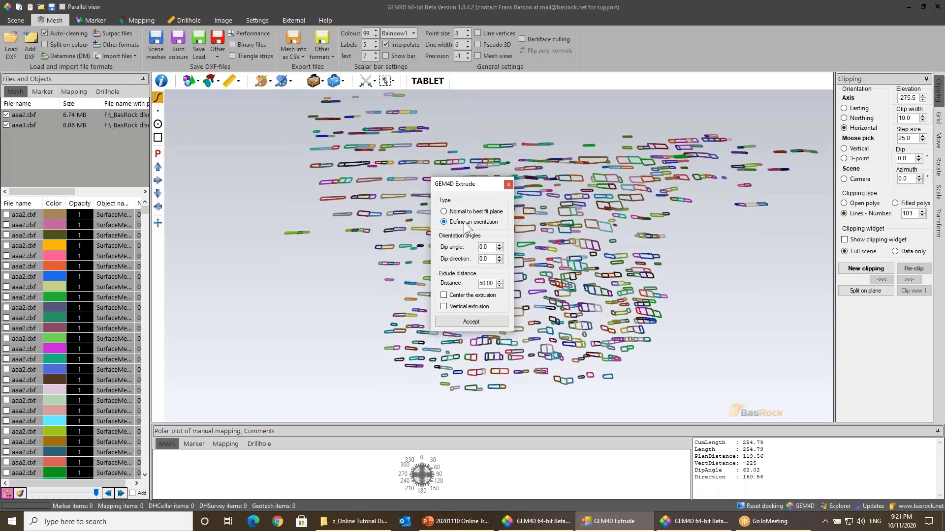
pyautogui.doubleClick(491, 247)
pyautogui.write('70.0')
pyautogui.doubleClick(494, 259)
pyautogui.write('170')
pyautogui.press('Tab')
pyautogui.write('25')
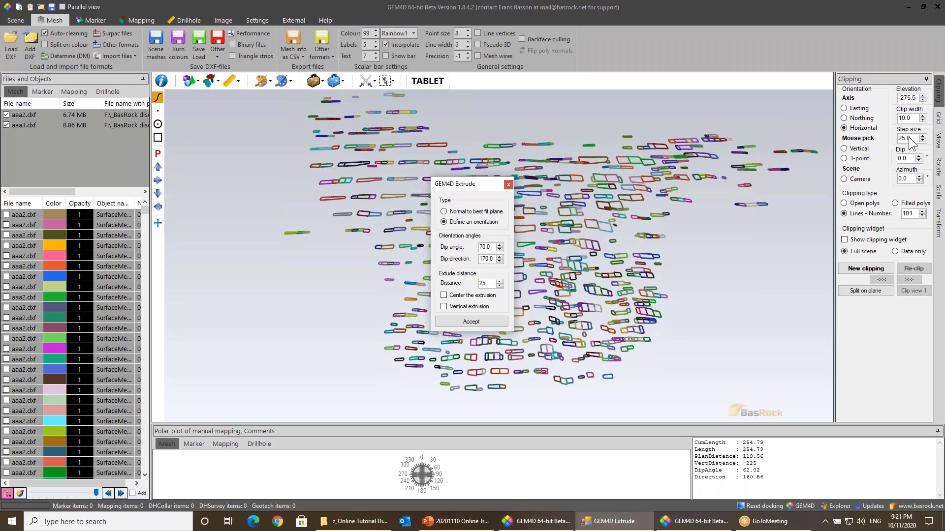
# Step: Enable centred and vertical extrusion, then extrude the stope outlines and save the result as aaa4.dxf
pyautogui.click(467, 296)
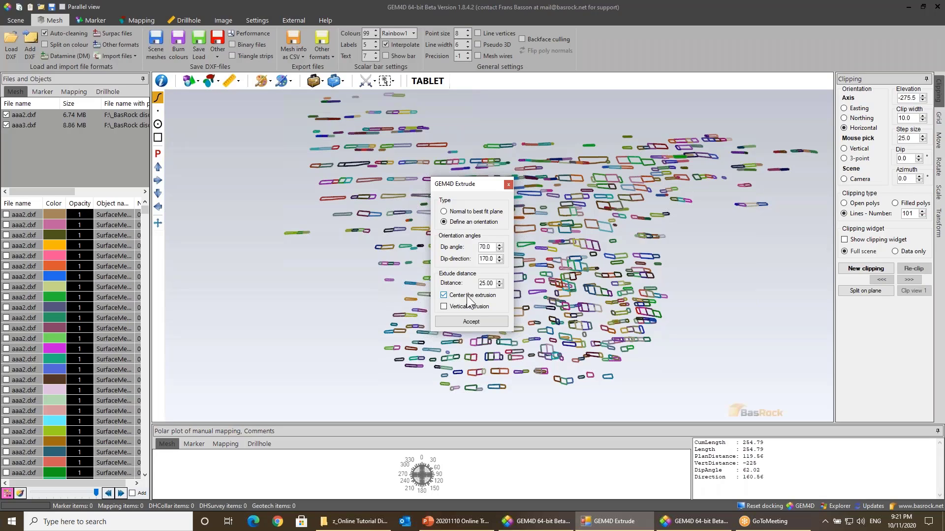
pyautogui.click(468, 306)
pyautogui.click(471, 319)
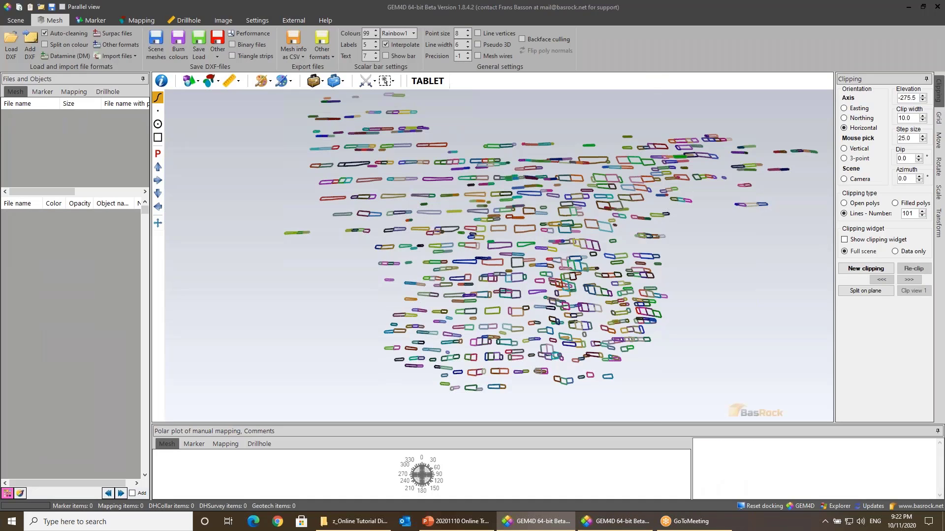
pyautogui.write('aaa4')
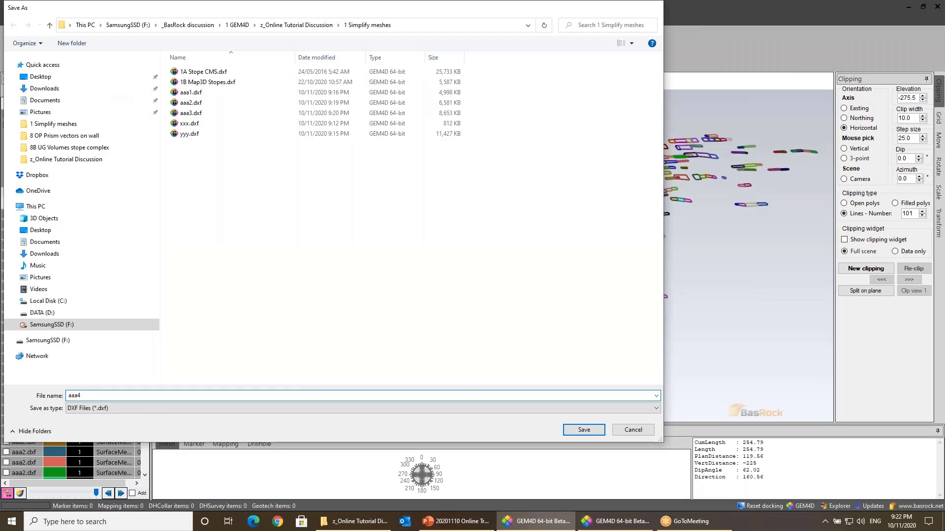
pyautogui.press('Return')
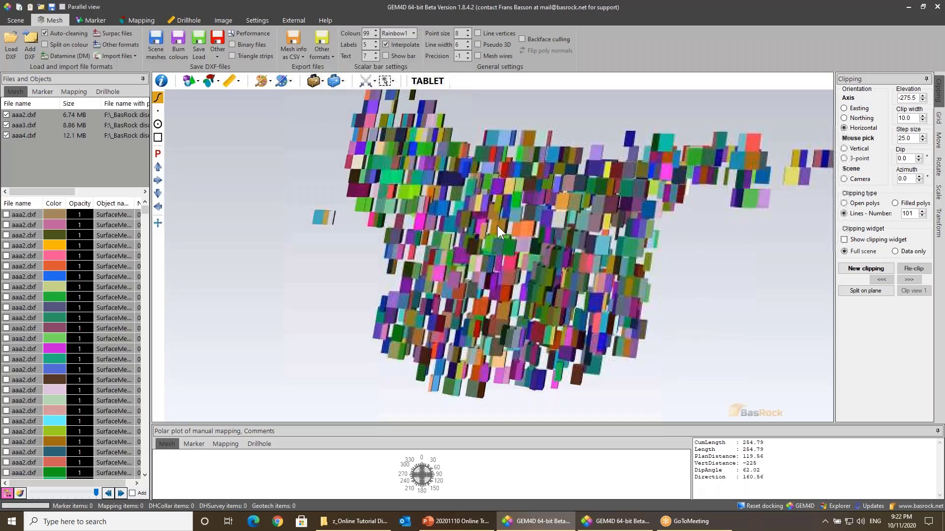
# Step: Repair the holes in the extruded stope meshes with a maximum hole diameter of 200, saving the result as aaa5.dxf
pyautogui.moveTo(527, 230); pyautogui.dragTo(540, 194, button='right')
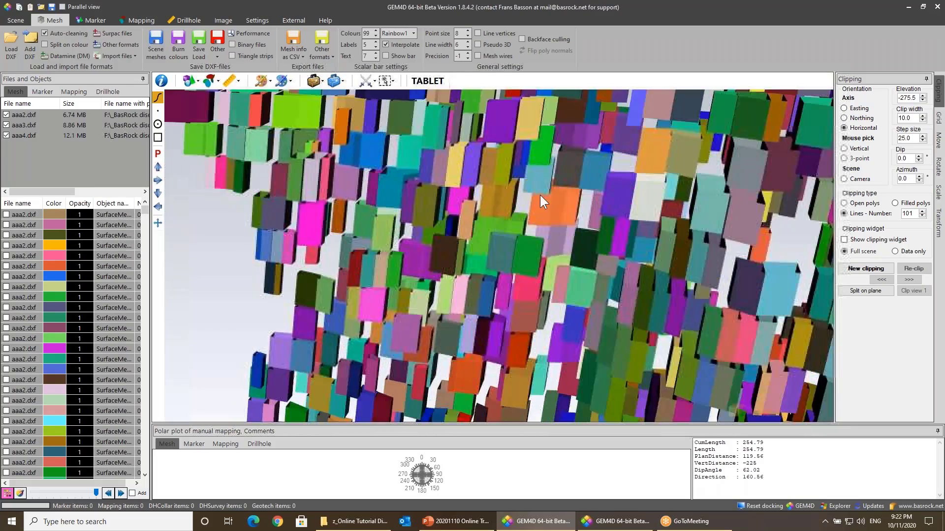
pyautogui.moveTo(540, 195); pyautogui.dragTo(416, 236)
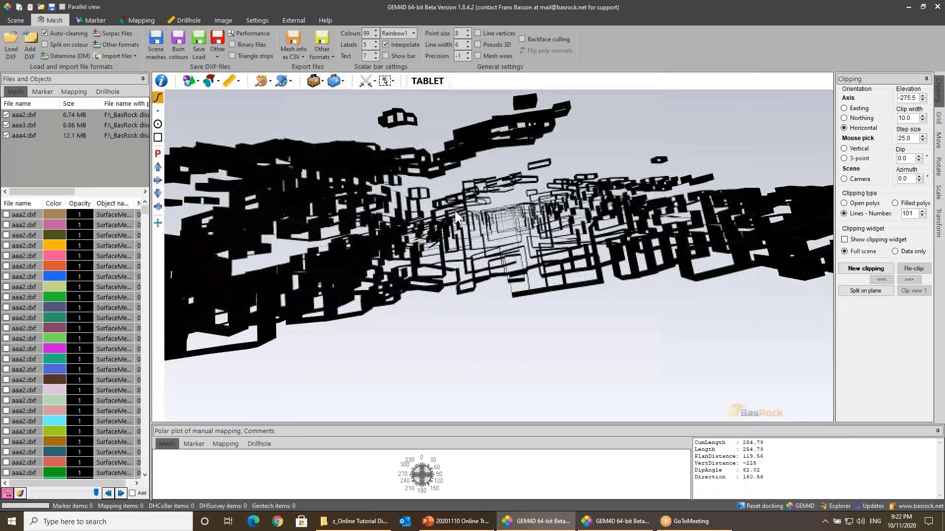
pyautogui.moveTo(455, 210); pyautogui.dragTo(492, 177)
pyautogui.click(338, 82)
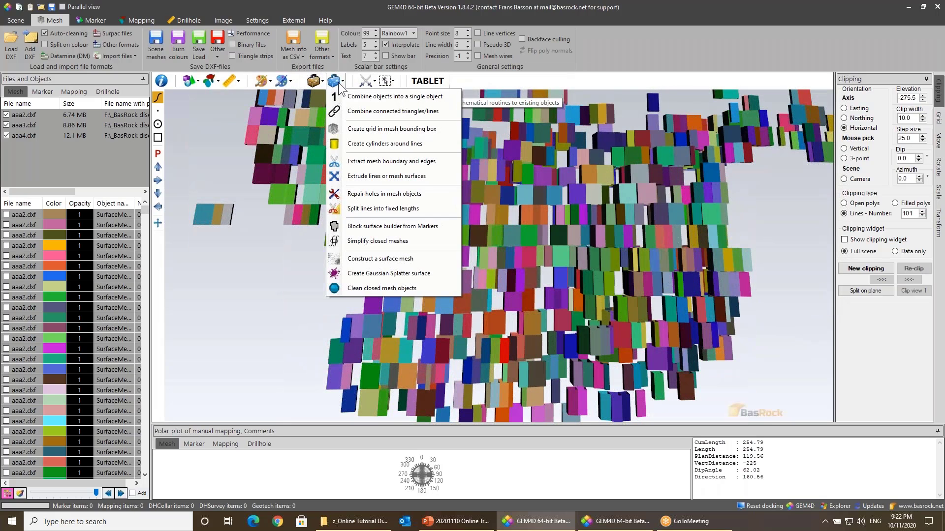
pyautogui.click(379, 193)
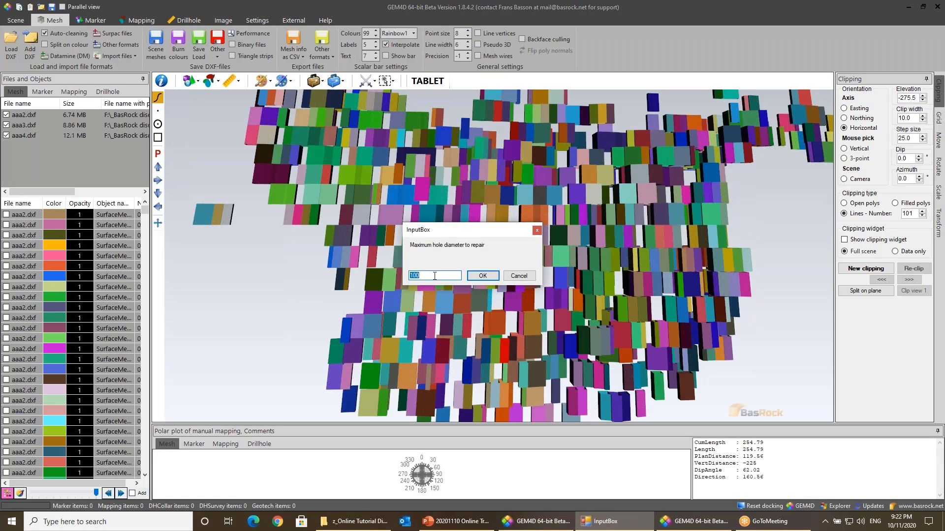
pyautogui.write('200')
pyautogui.press('Return')
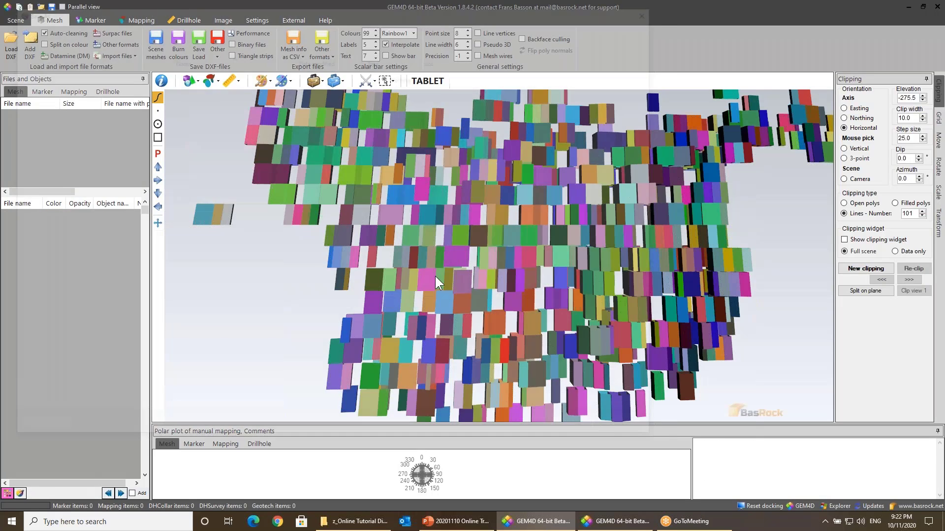
pyautogui.write('aaa5')
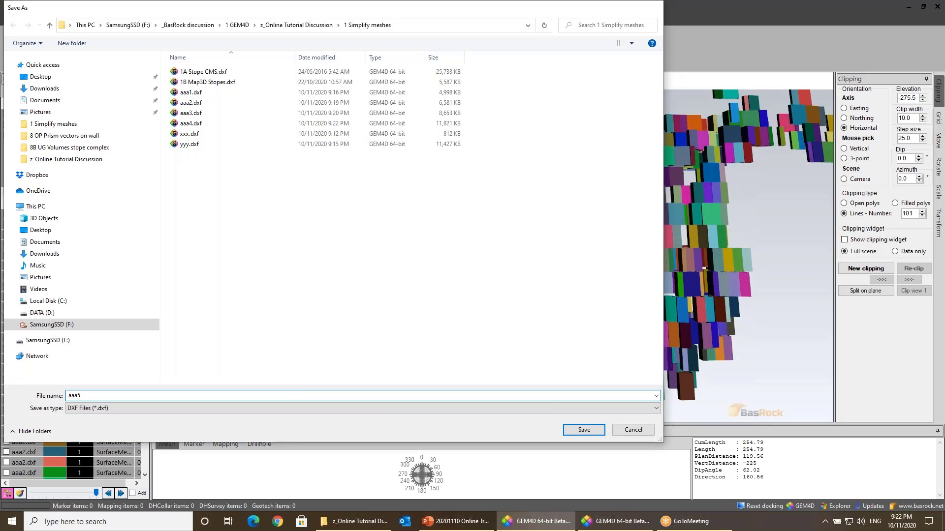
pyautogui.press('Return')
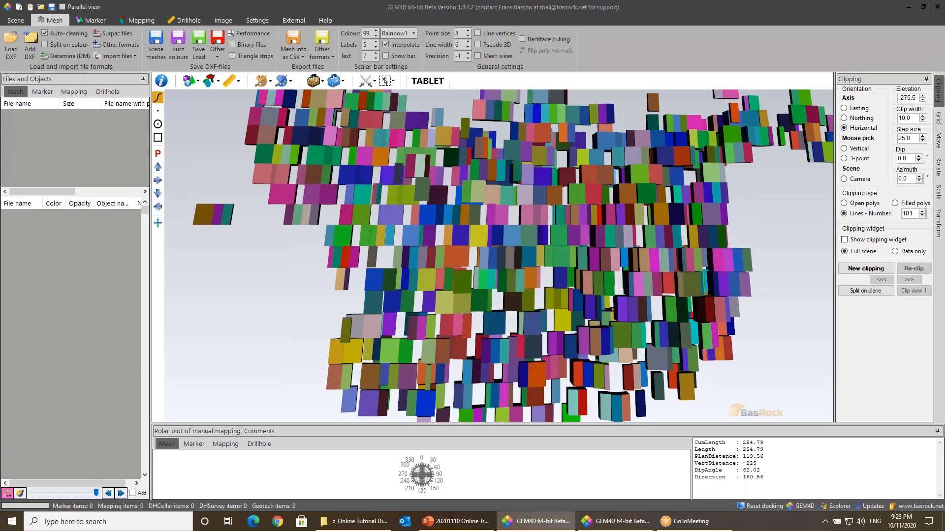
# Step: Remove the repaired aaa5.dxf and extruded aaa4.dxf meshes from the loaded files
pyautogui.moveTo(542, 255); pyautogui.dragTo(489, 225)
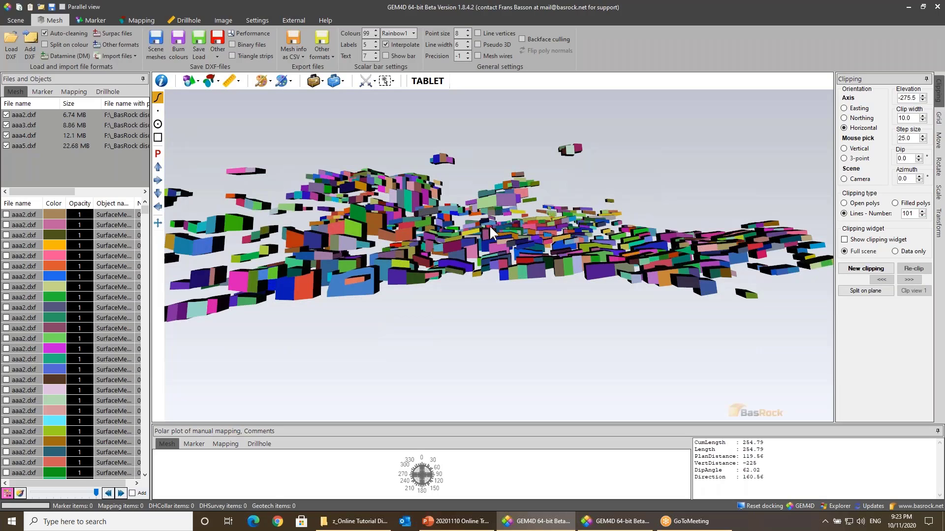
pyautogui.moveTo(438, 208); pyautogui.dragTo(570, 237)
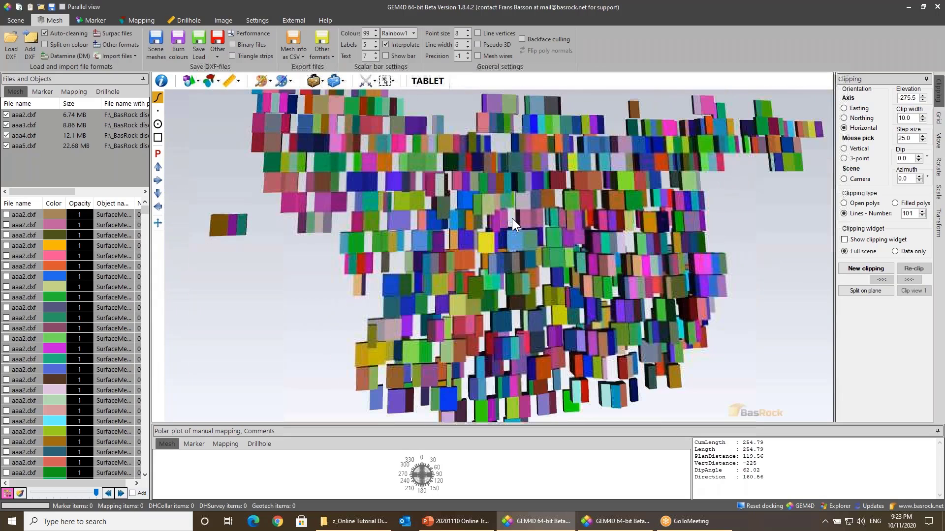
pyautogui.scroll(-2, 512, 218)
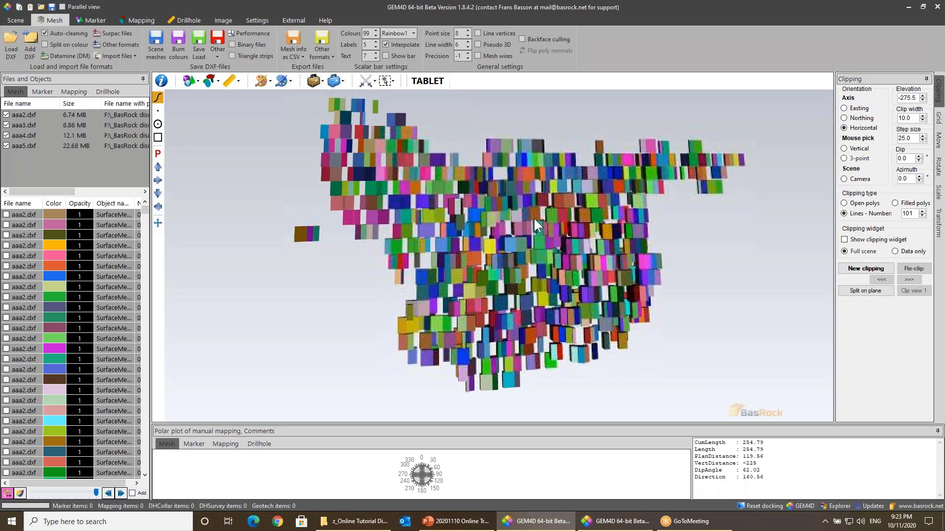
pyautogui.moveTo(534, 217); pyautogui.dragTo(556, 246)
pyautogui.moveTo(556, 246); pyautogui.dragTo(546, 222, button='right')
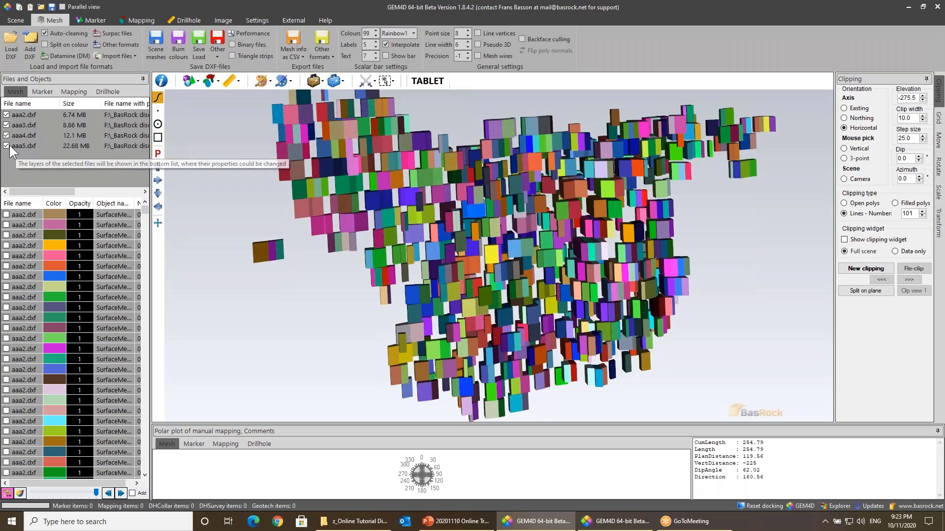
pyautogui.click(27, 148)
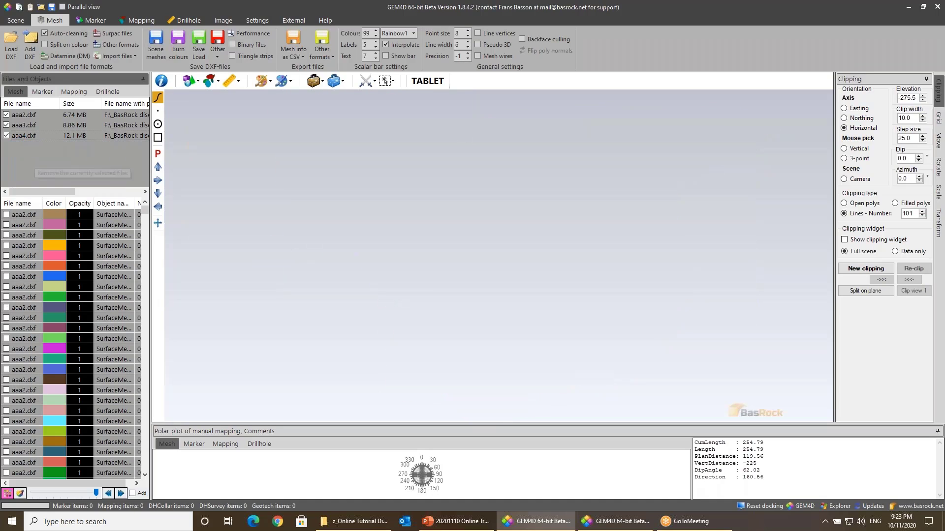
pyautogui.click(25, 136)
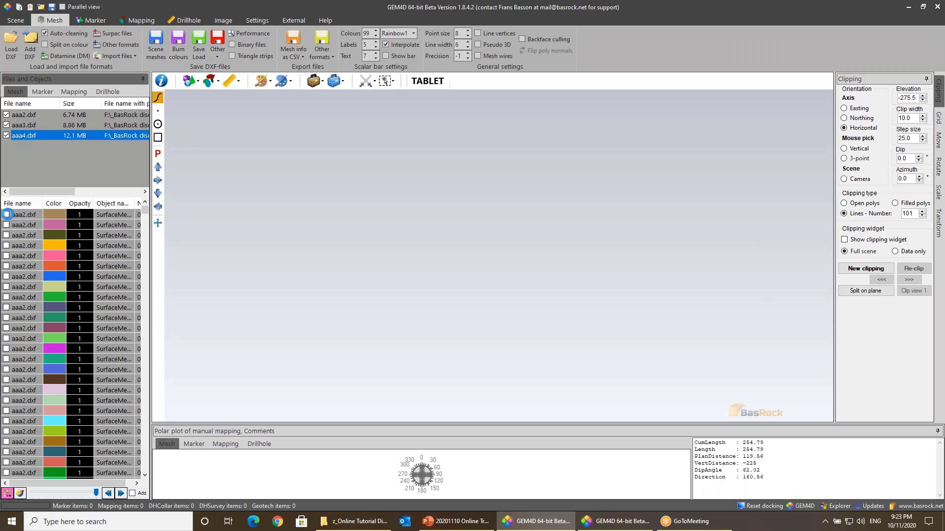
pyautogui.click(6, 214)
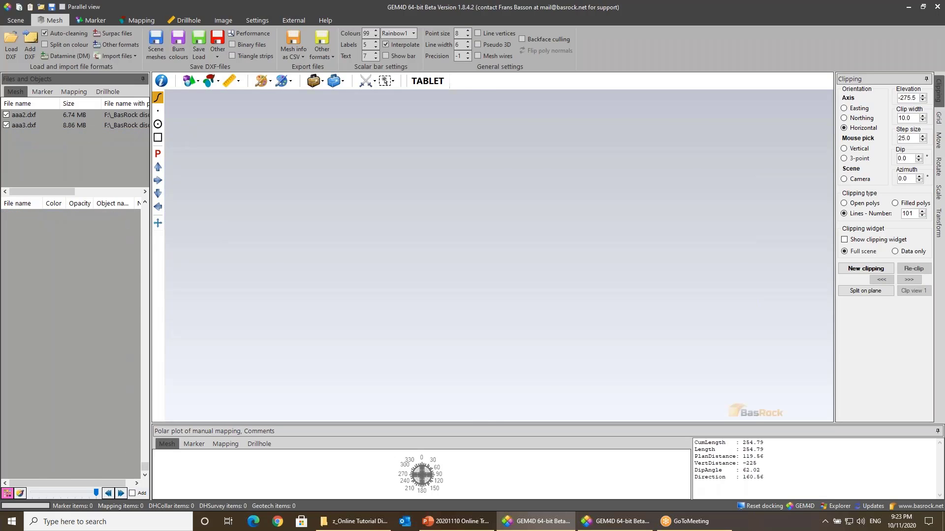
pyautogui.click(25, 135)
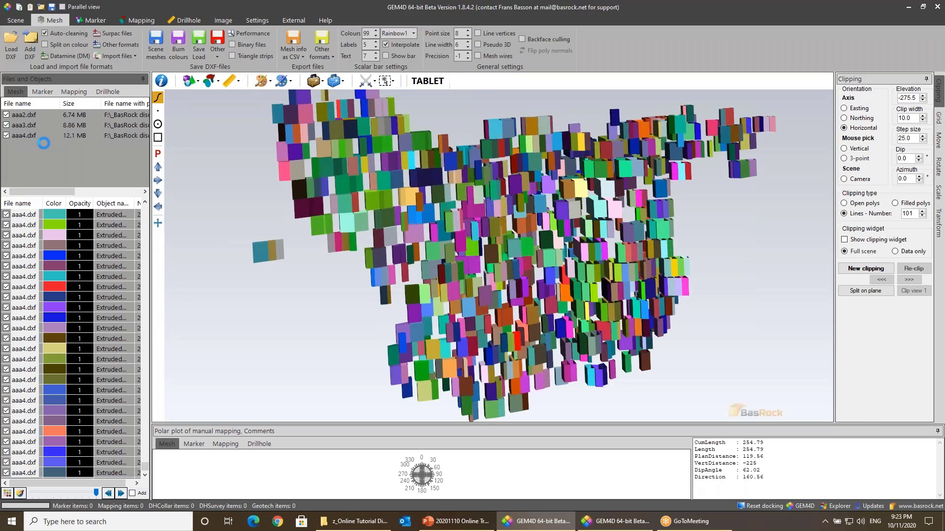
pyautogui.click(46, 144)
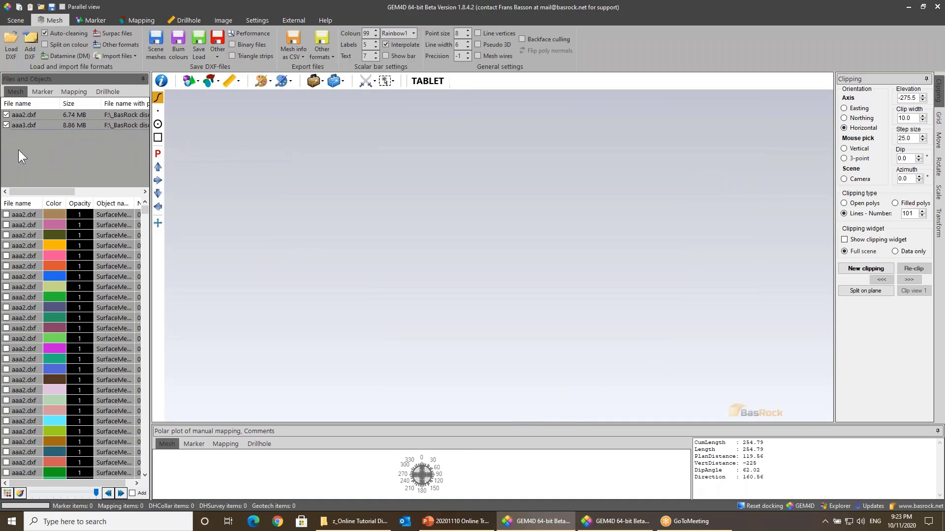
# Step: Turn on the display of all aaa3.dxf boundary outlines
pyautogui.click(24, 127)
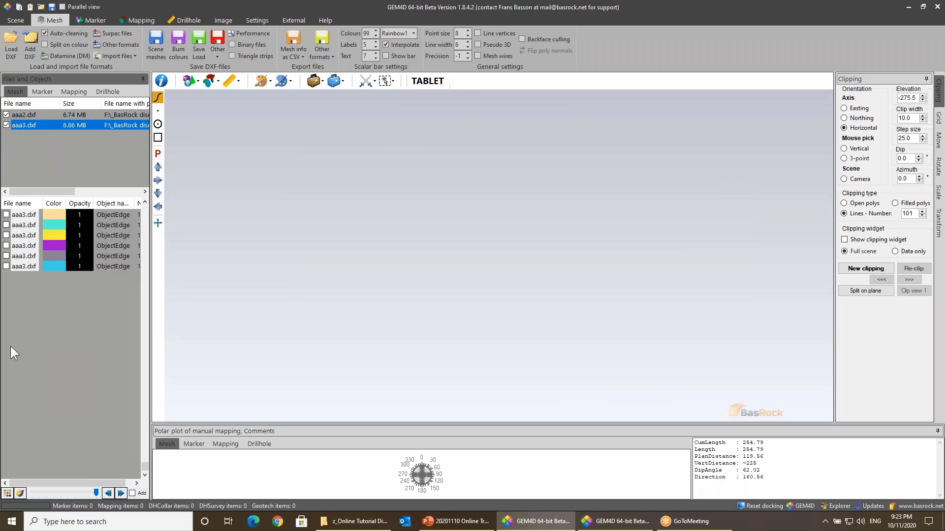
pyautogui.click(6, 338)
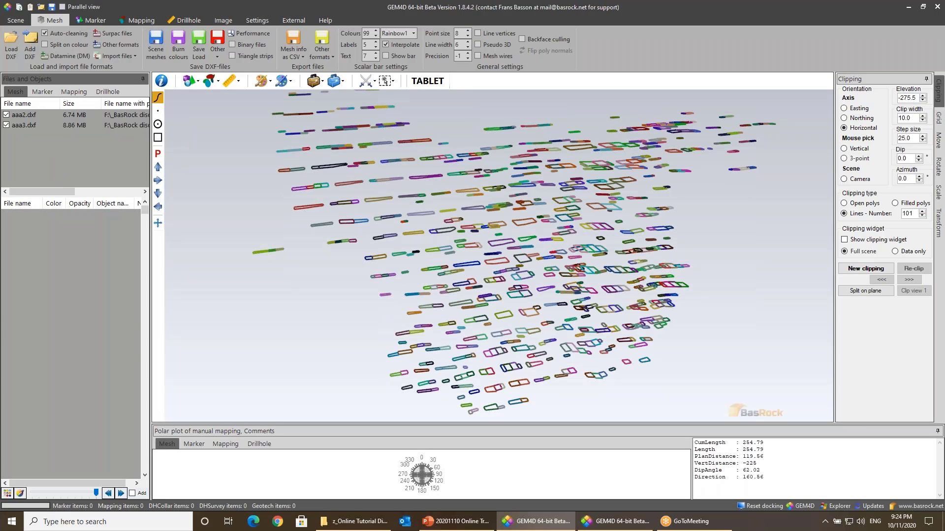
pyautogui.moveTo(550, 256); pyautogui.dragTo(552, 254)
pyautogui.scroll(6, 564, 279)
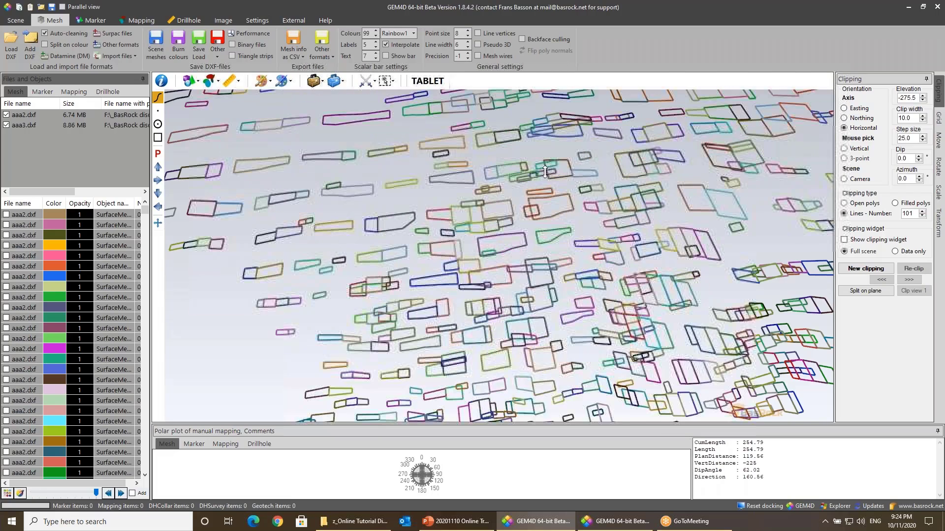
pyautogui.moveTo(540, 184); pyautogui.dragTo(556, 211)
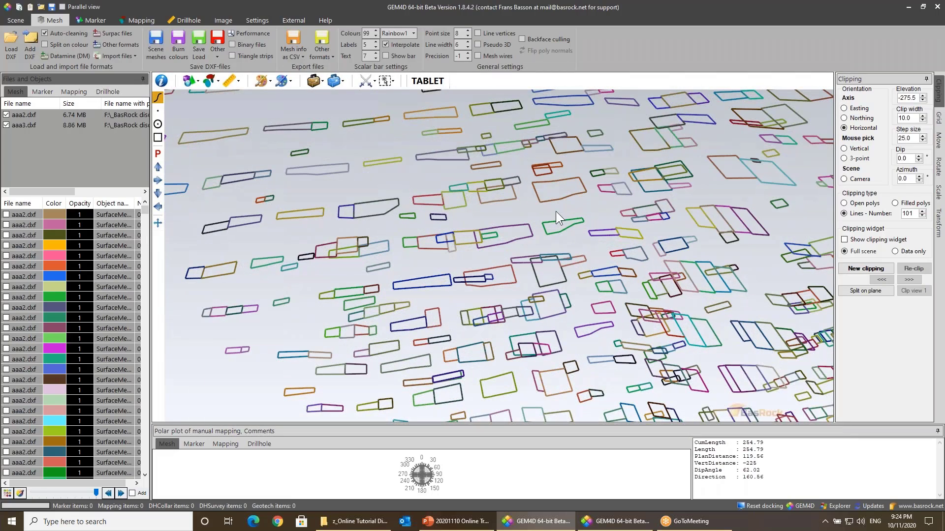
# Step: Show the line vertices of the stope outlines and set the point size to 14
pyautogui.click(494, 32)
pyautogui.moveTo(514, 249); pyautogui.dragTo(451, 110, button='right')
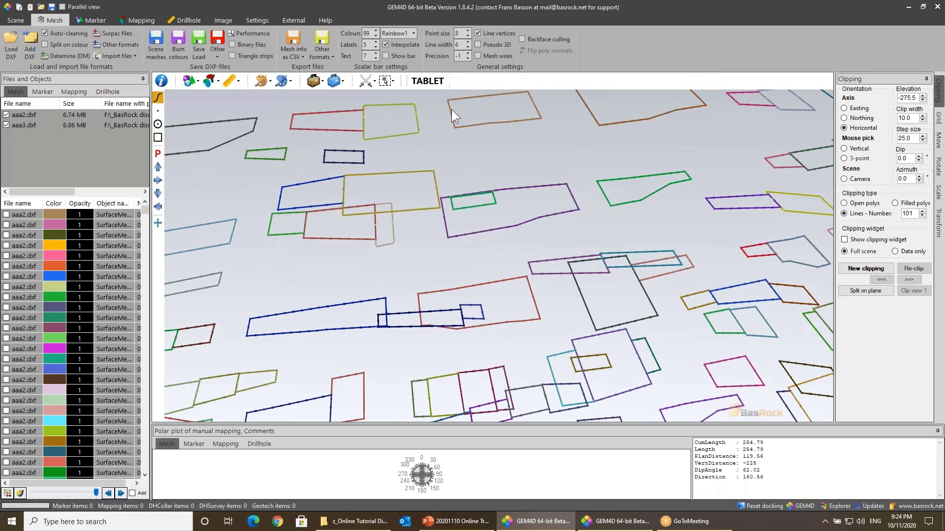
pyautogui.click(468, 31)
pyautogui.click(468, 31)
pyautogui.click(468, 30)
pyautogui.click(468, 31)
pyautogui.click(468, 31)
pyautogui.click(468, 30)
pyautogui.moveTo(553, 207); pyautogui.dragTo(603, 306, button='right')
pyautogui.moveTo(603, 306); pyautogui.dragTo(630, 296)
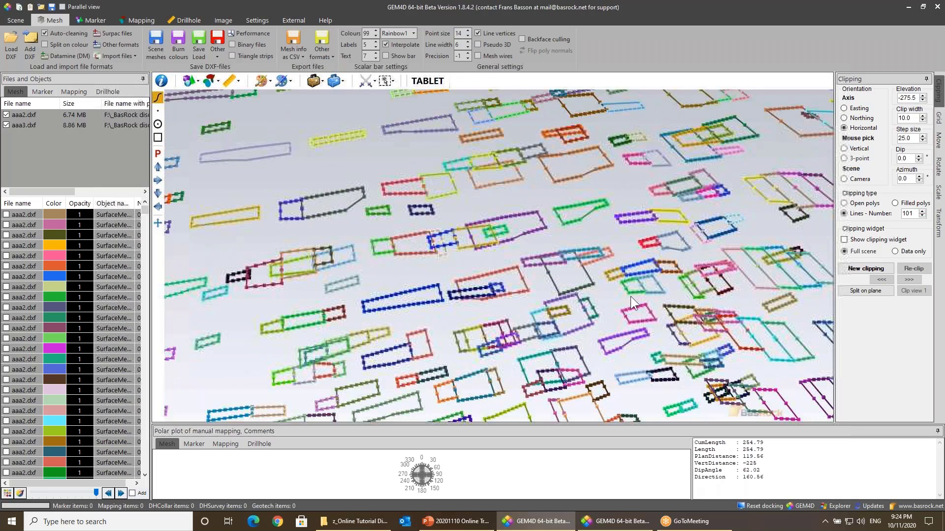
pyautogui.moveTo(630, 297); pyautogui.dragTo(606, 253, button='right')
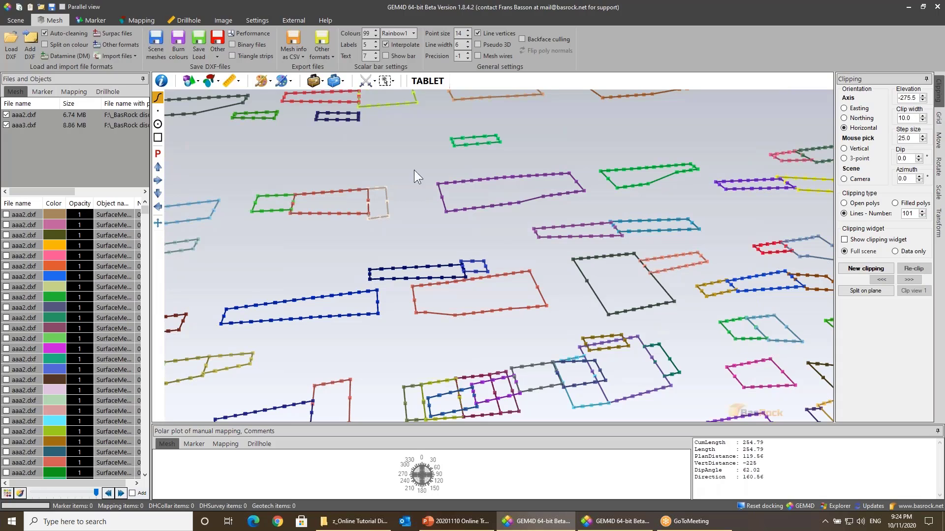
# Step: Split the outlines into fixed lengths with a maximum line segment length of 3, saving them as aaa6.dxf
pyautogui.click(333, 84)
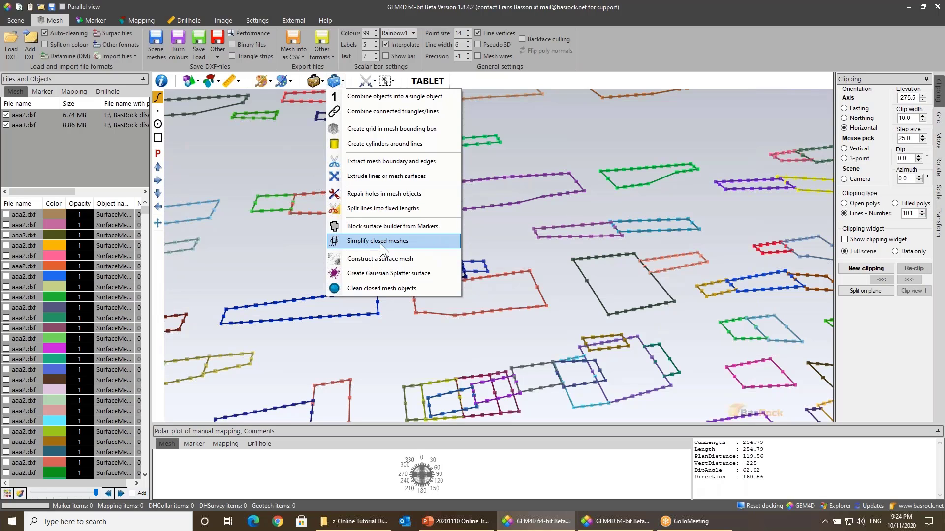
pyautogui.click(379, 207)
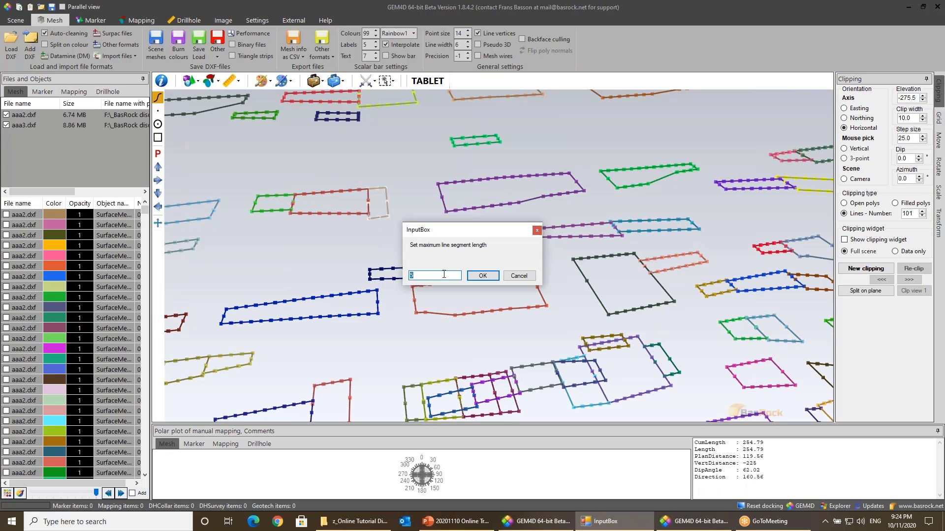
pyautogui.write('3')
pyautogui.press('Return')
pyautogui.press('Return')
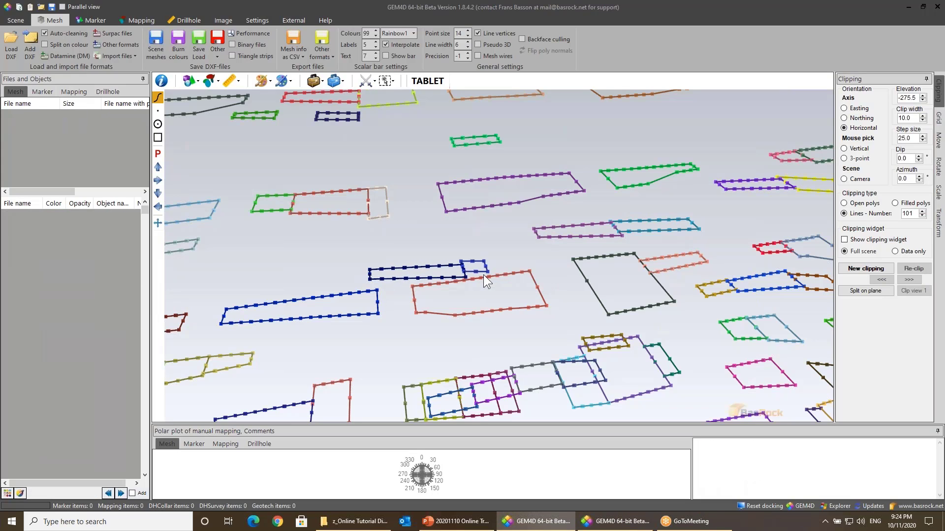
pyautogui.write('aaa5')
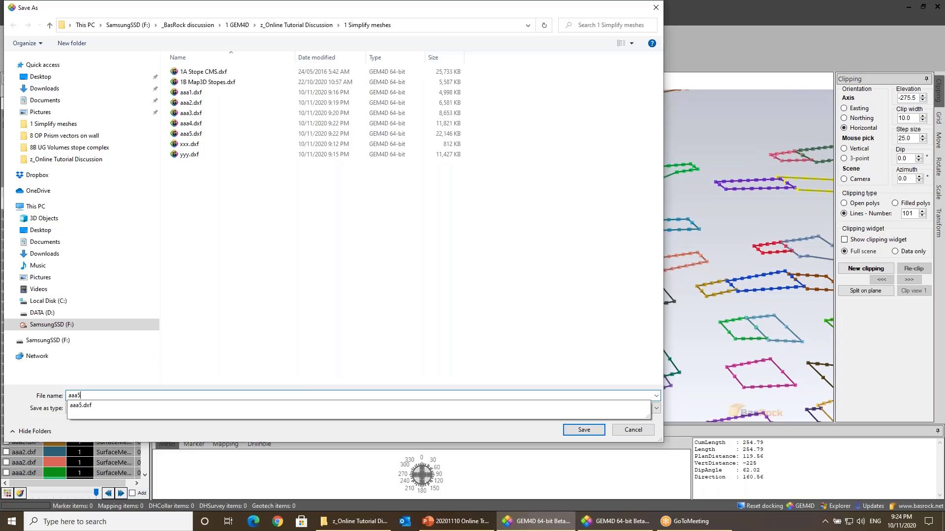
pyautogui.press('Return')
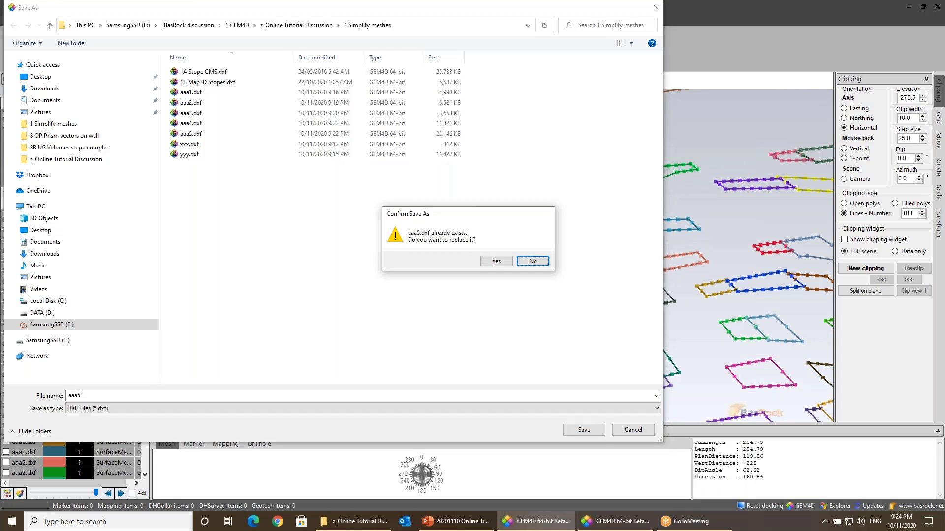
pyautogui.press('Return')
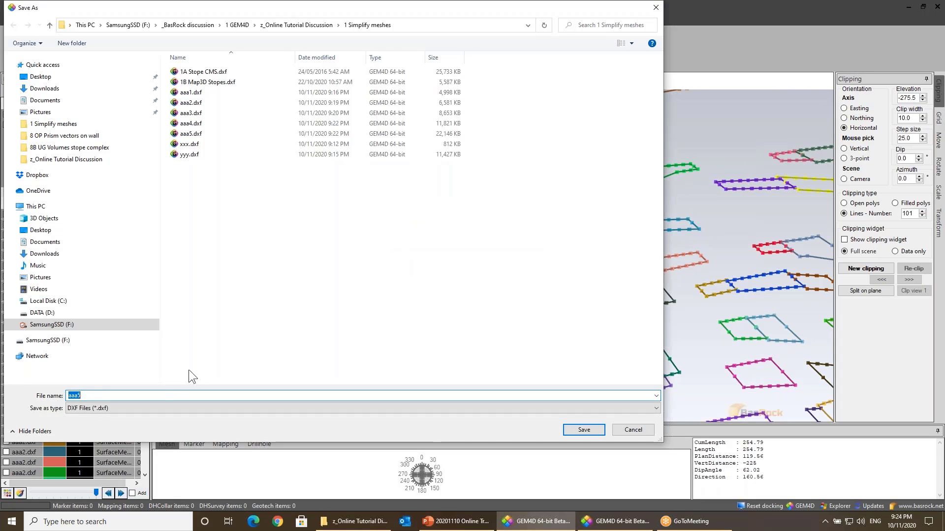
pyautogui.click(165, 397)
pyautogui.press('BackSpace')
pyautogui.write('6')
pyautogui.press('Return')
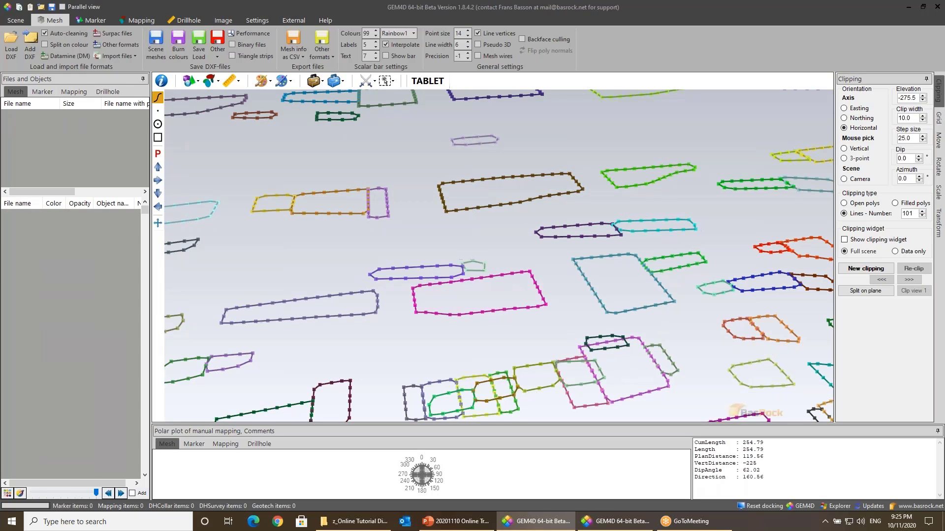
# Step: Extrude the split stope outlines vertically and centred by a distance of 25, saving the result as aaa7.dxf
pyautogui.moveTo(501, 302); pyautogui.dragTo(509, 230)
pyautogui.scroll(3, 514, 236)
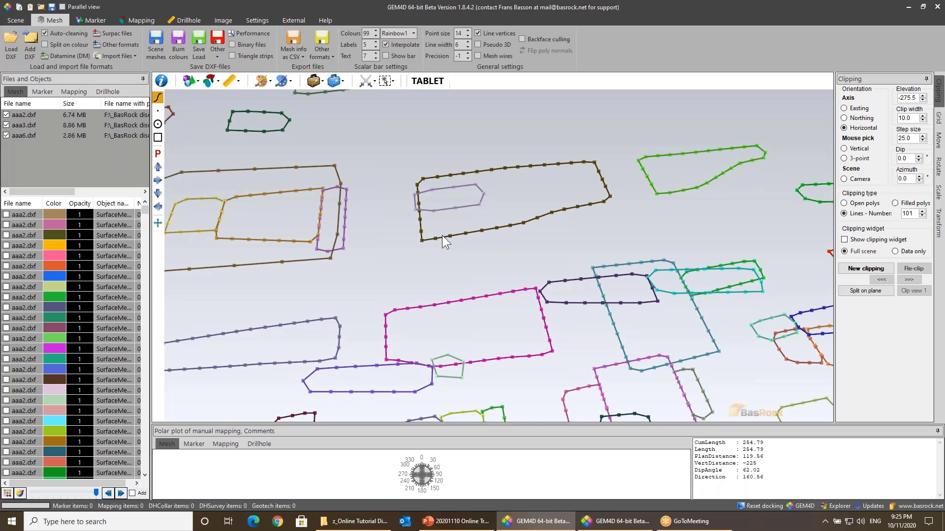
pyautogui.scroll(-5, 440, 230)
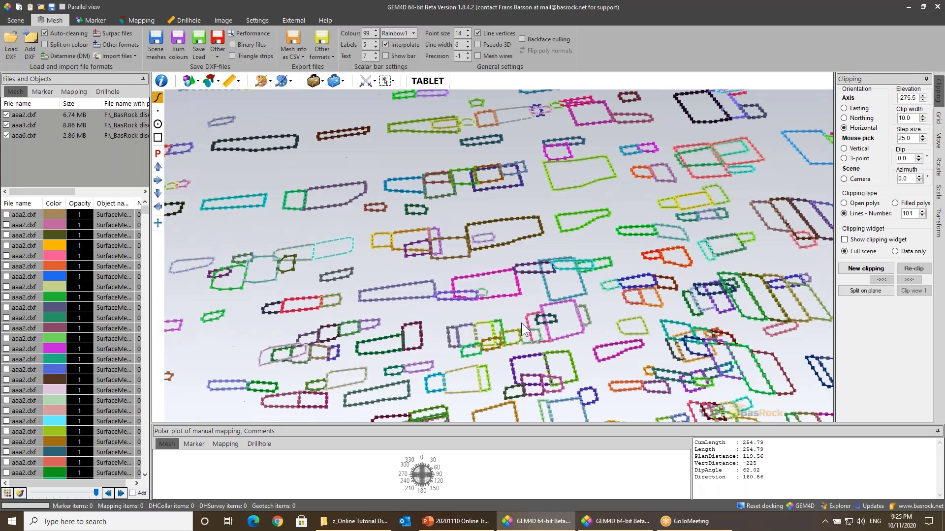
pyautogui.moveTo(522, 323); pyautogui.dragTo(472, 168)
pyautogui.click(336, 81)
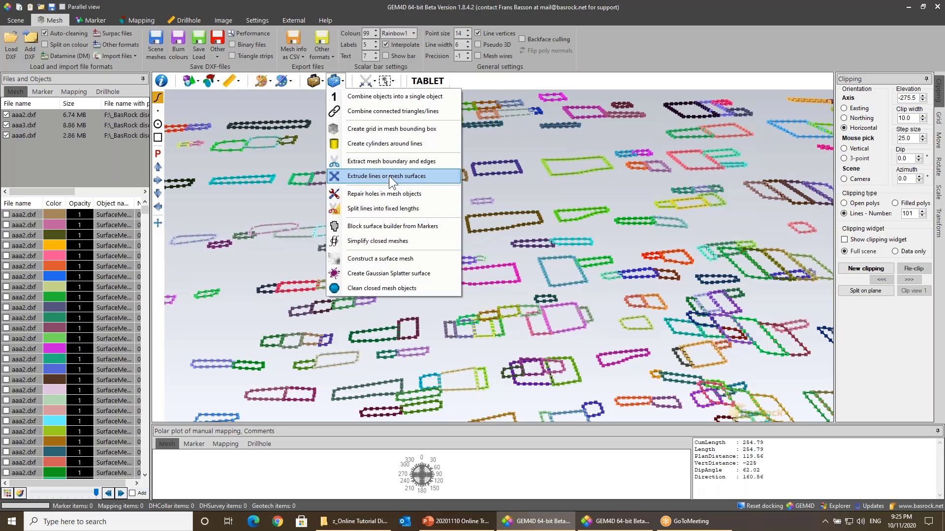
pyautogui.click(385, 176)
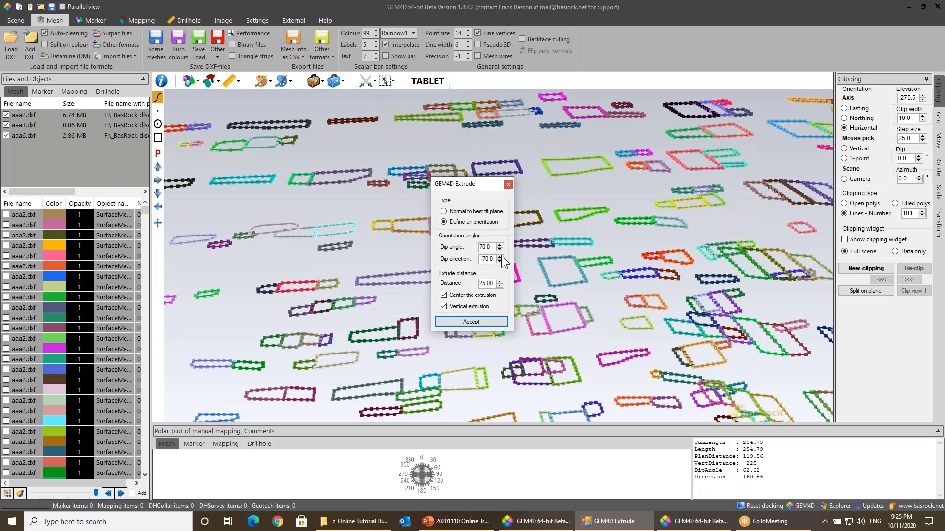
pyautogui.doubleClick(490, 282)
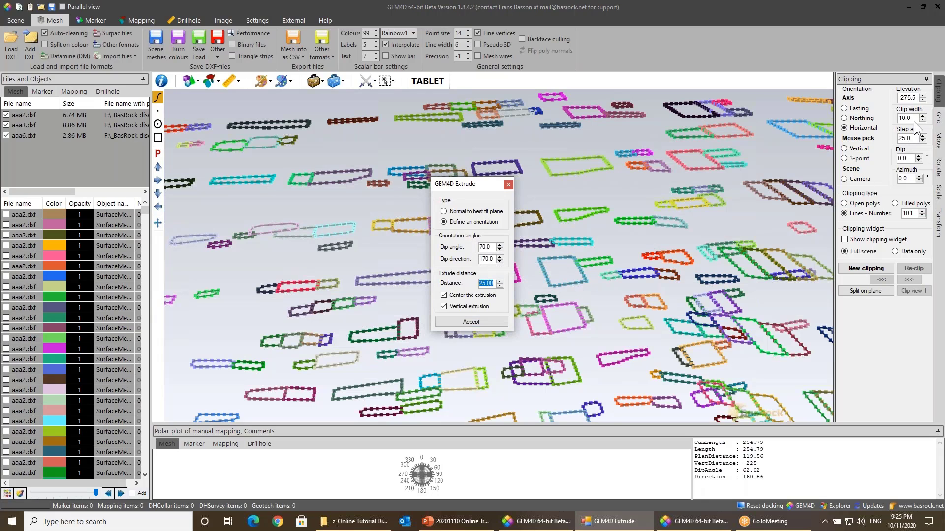
pyautogui.click(465, 321)
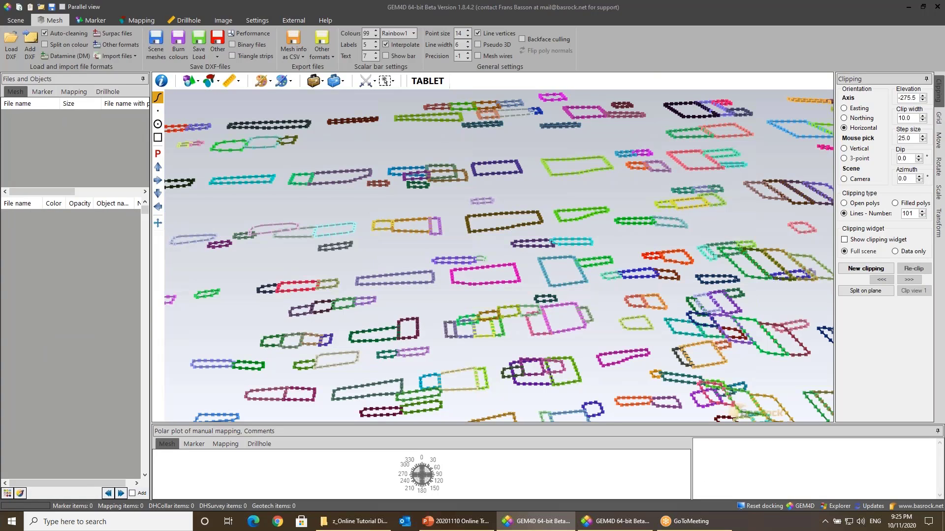
pyautogui.write('aaa7')
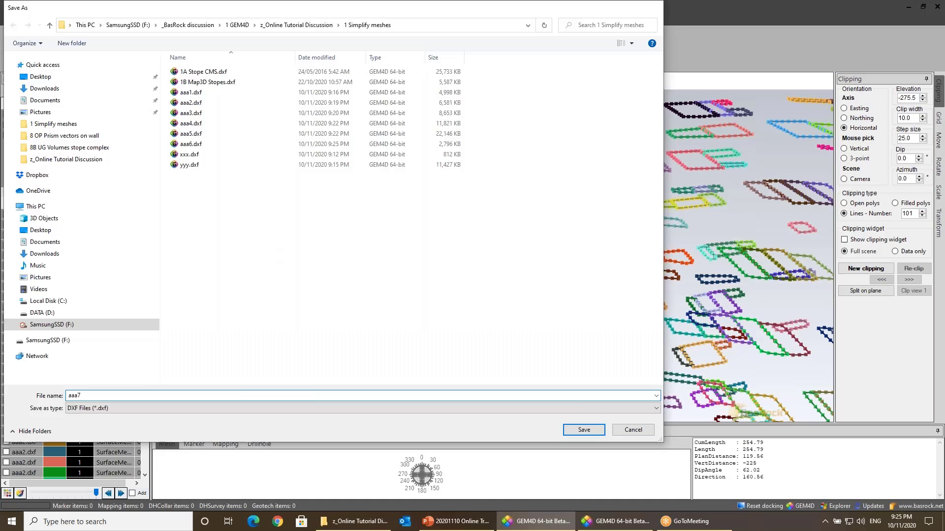
pyautogui.press('Return')
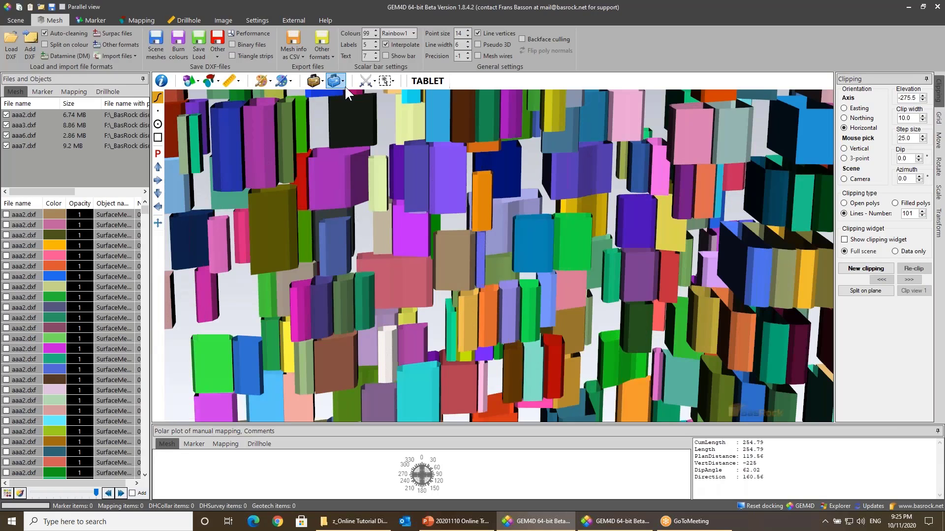
# Step: Reset the scene to clear all stope meshes and load the Dev_00.dxf development mesh
pyautogui.click(336, 80)
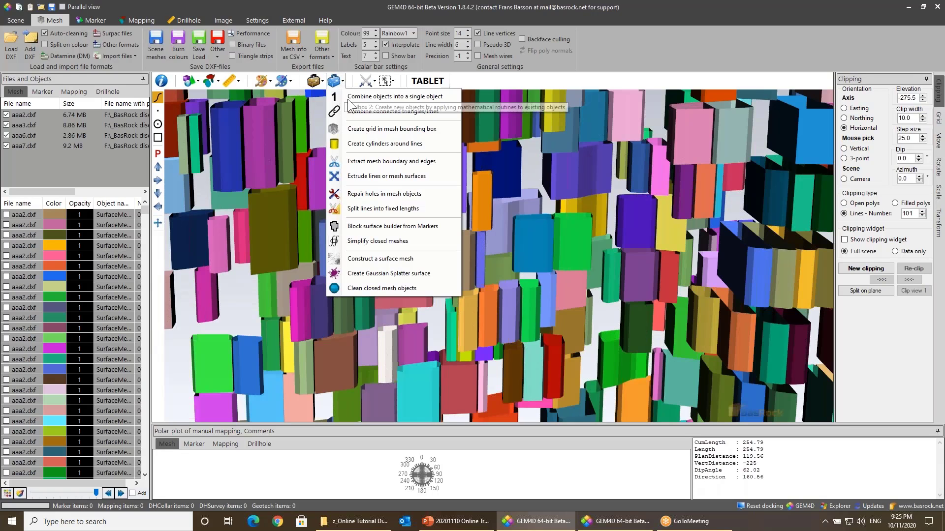
pyautogui.click(371, 194)
pyautogui.click(18, 45)
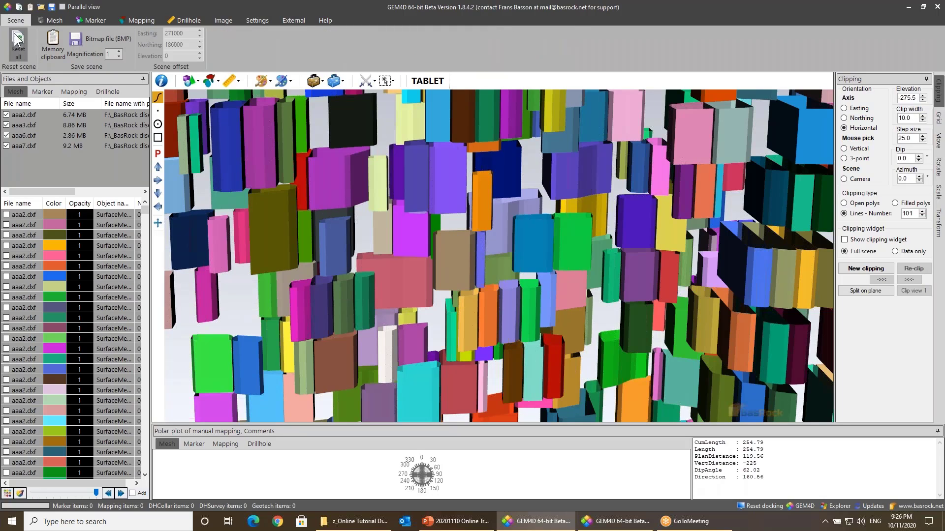
pyautogui.click(481, 291)
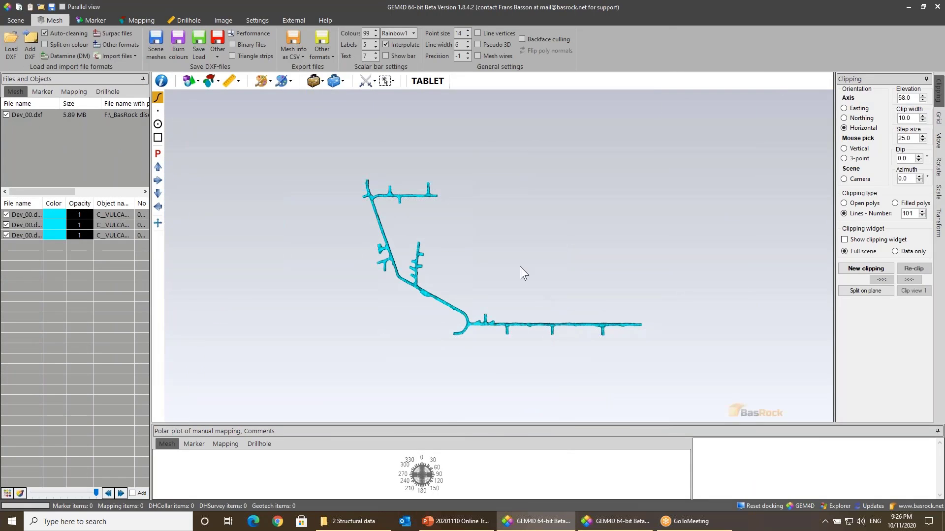
# Step: Configure the map discs to be defined by 2 points with a dip angle of 60
pyautogui.moveTo(521, 270); pyautogui.dragTo(401, 287)
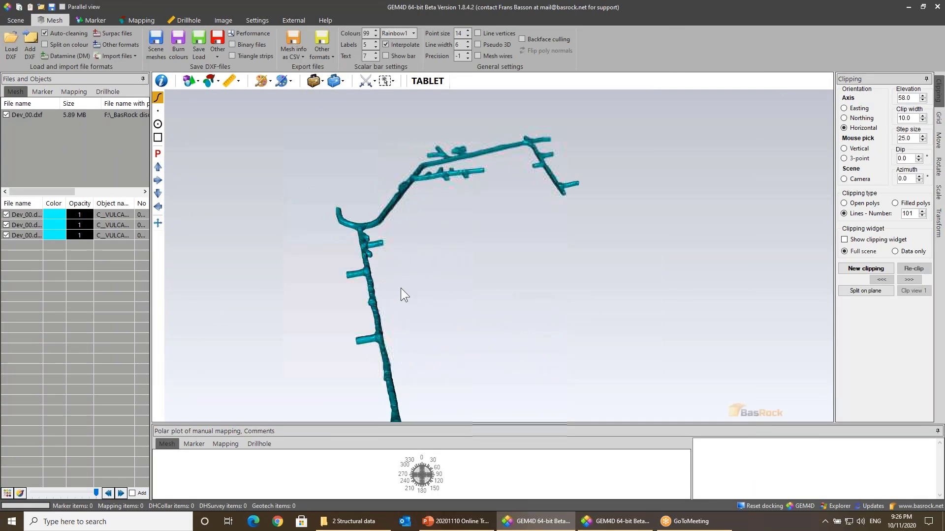
pyautogui.doubleClick(374, 220)
pyautogui.moveTo(590, 276); pyautogui.dragTo(590, 231, button='right')
pyautogui.moveTo(591, 256); pyautogui.dragTo(345, 177)
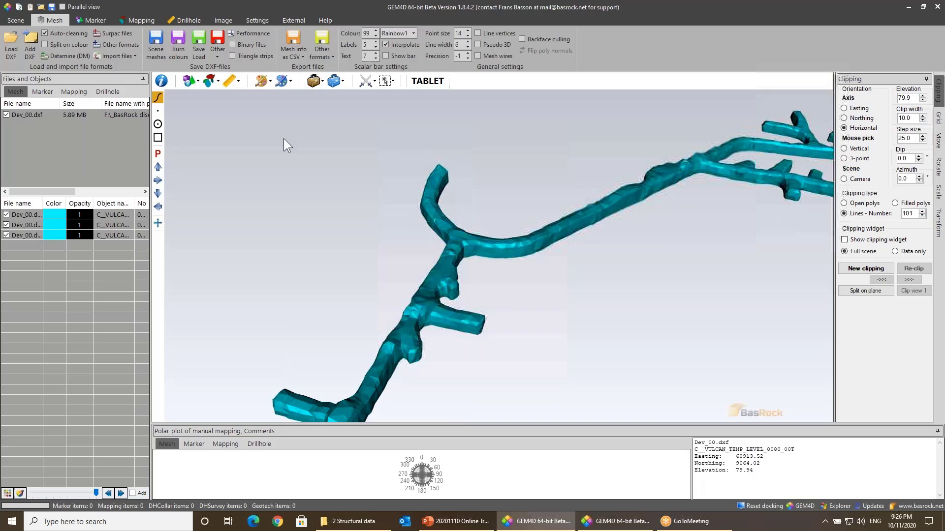
pyautogui.click(208, 85)
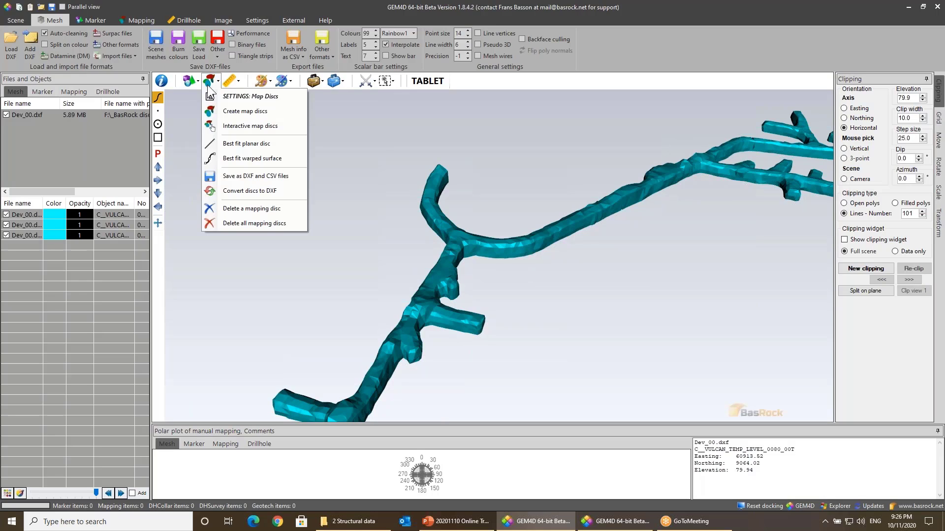
pyautogui.click(230, 98)
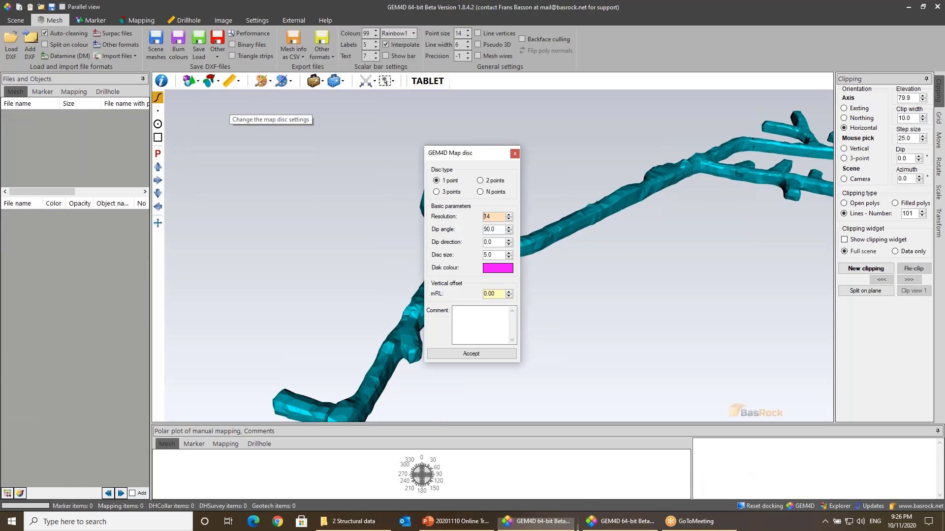
pyautogui.click(495, 181)
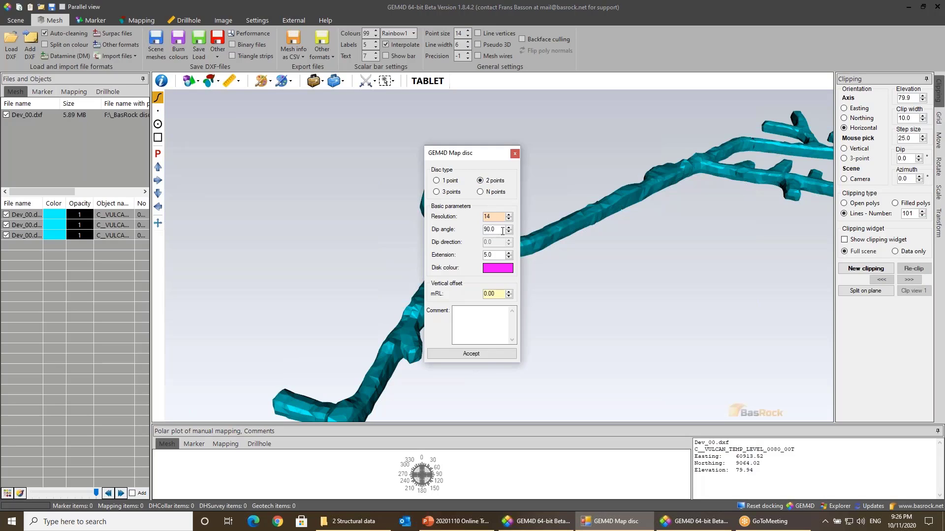
pyautogui.doubleClick(502, 231)
pyautogui.write('60')
pyautogui.doubleClick(495, 255)
pyautogui.click(494, 352)
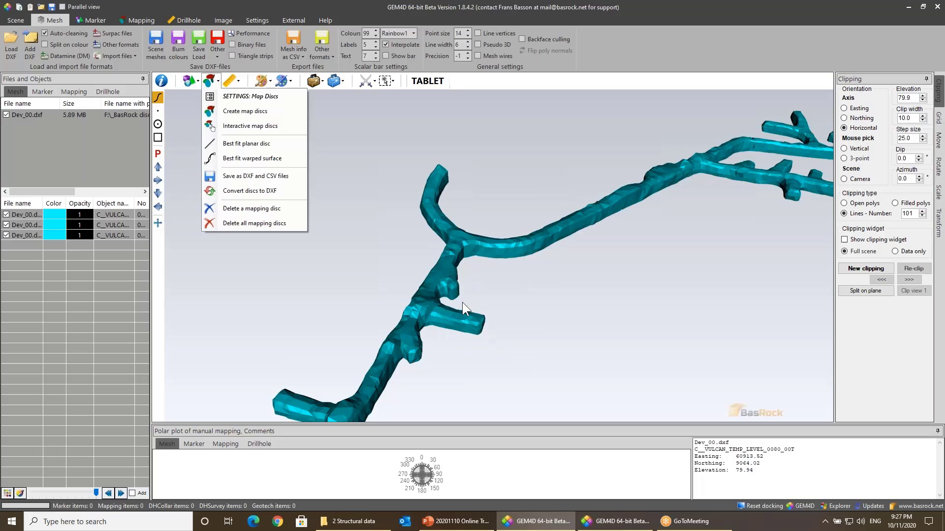
# Step: Create six two-point map discs between picked points on the Dev_00.dxf development tunnels
pyautogui.click(249, 112)
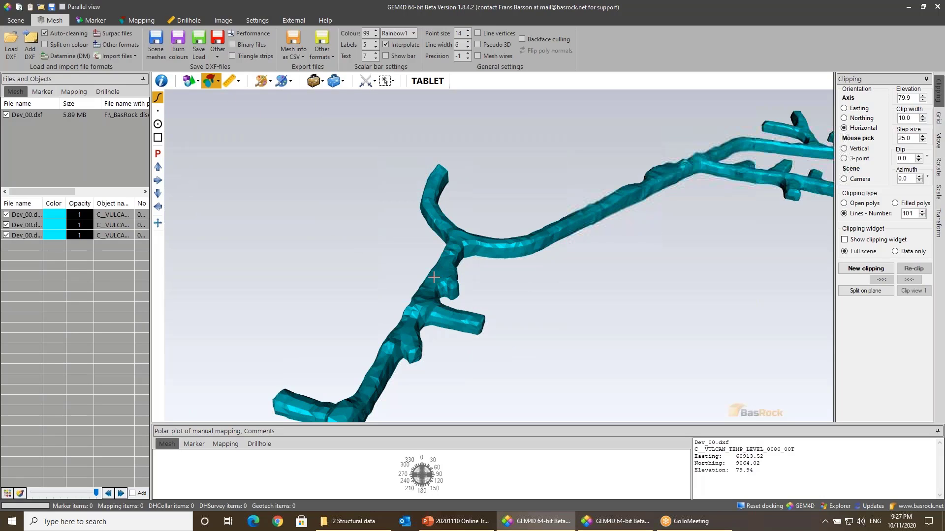
pyautogui.moveTo(433, 277); pyautogui.dragTo(528, 231)
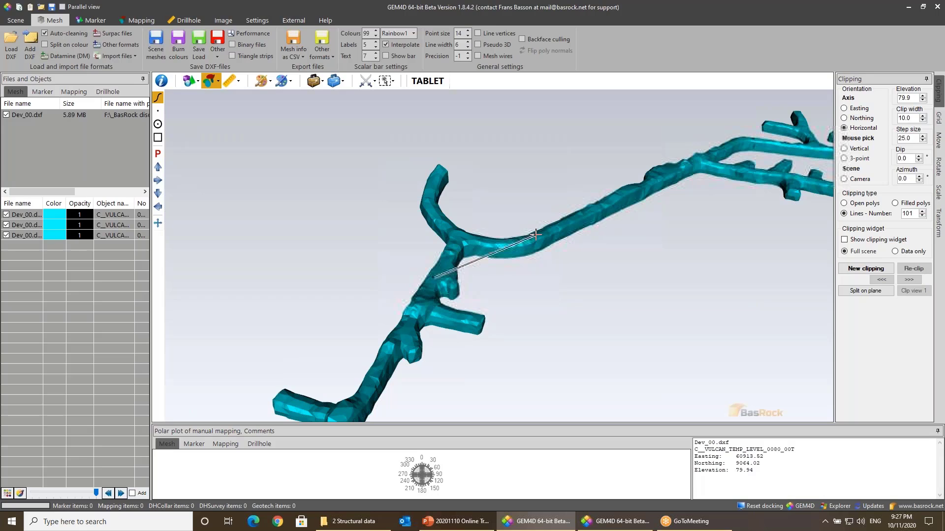
pyautogui.click(535, 236)
pyautogui.moveTo(551, 288); pyautogui.dragTo(509, 117)
pyautogui.moveTo(615, 167); pyautogui.dragTo(558, 285)
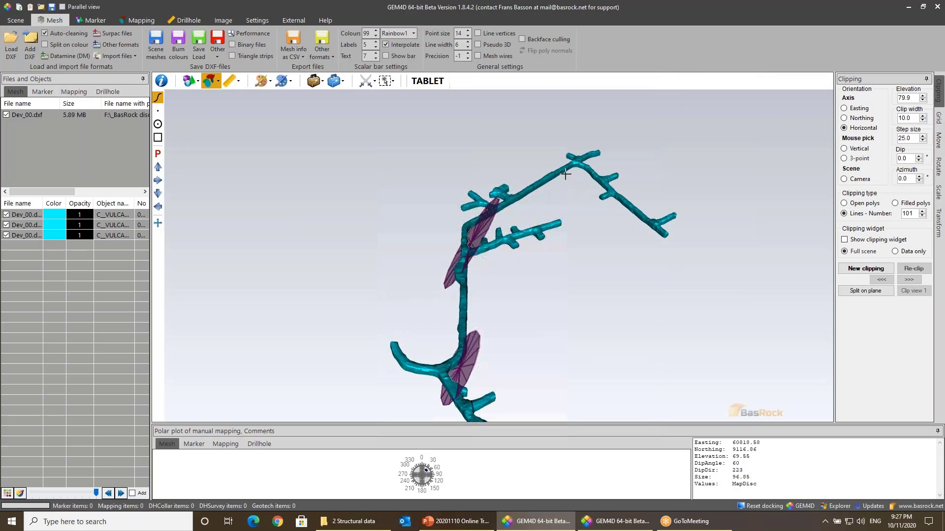
pyautogui.moveTo(544, 177)
pyautogui.mouseDown()
pyautogui.moveTo(603, 184)
pyautogui.moveTo(665, 235)
pyautogui.mouseUp()
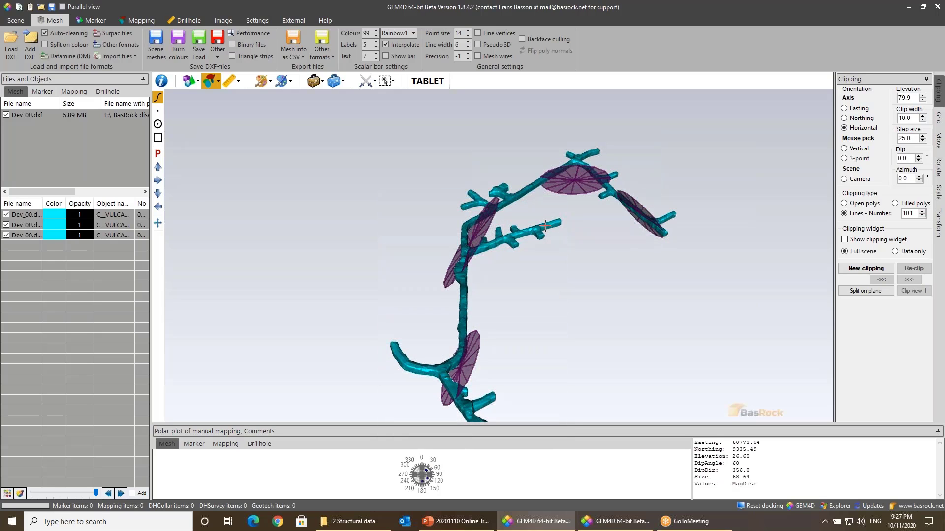
pyautogui.moveTo(547, 226); pyautogui.dragTo(510, 257)
pyautogui.moveTo(468, 295); pyautogui.dragTo(408, 366)
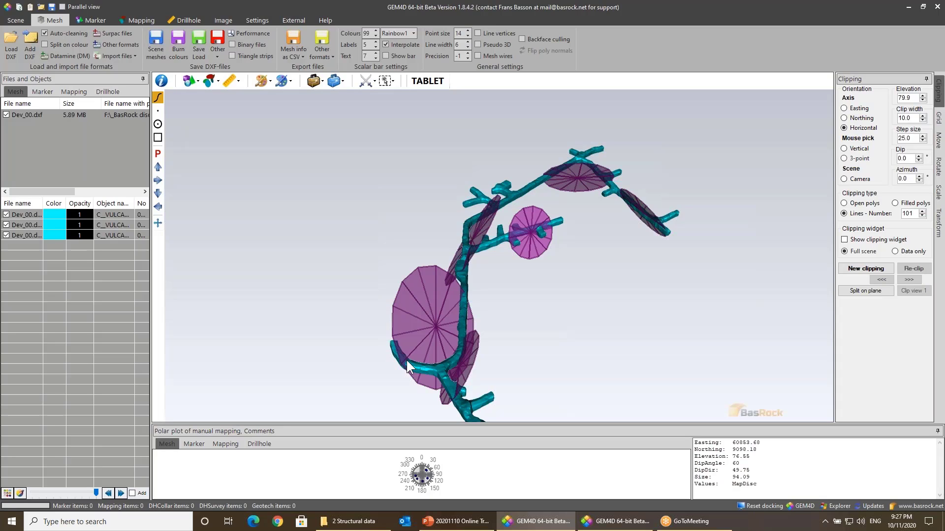
# Step: Save the map discs as xxx1.dxf and xxx1.csv in the 2 Structural data folder
pyautogui.click(206, 82)
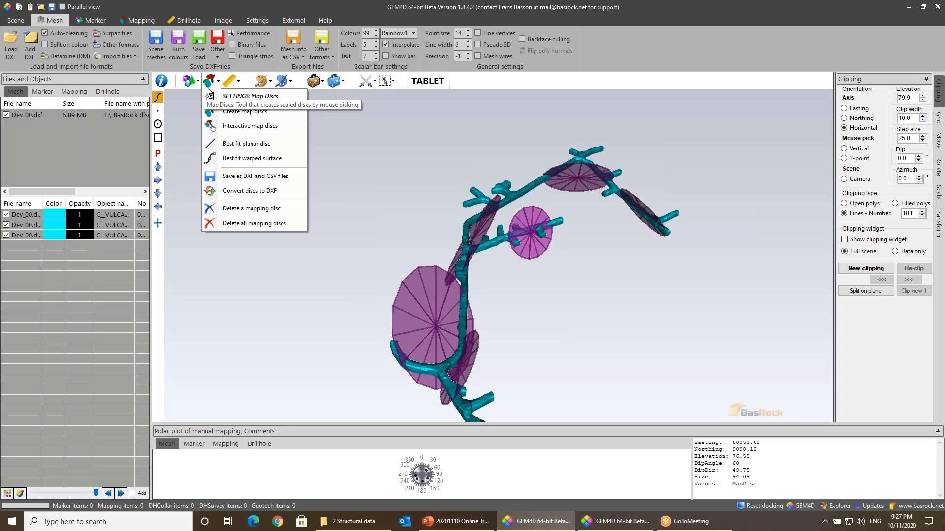
pyautogui.click(242, 176)
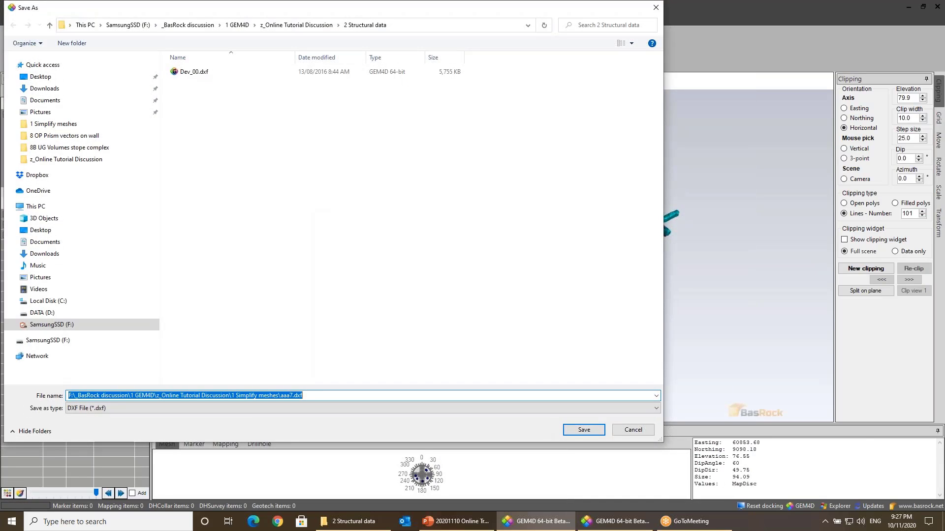
pyautogui.write('xxx')
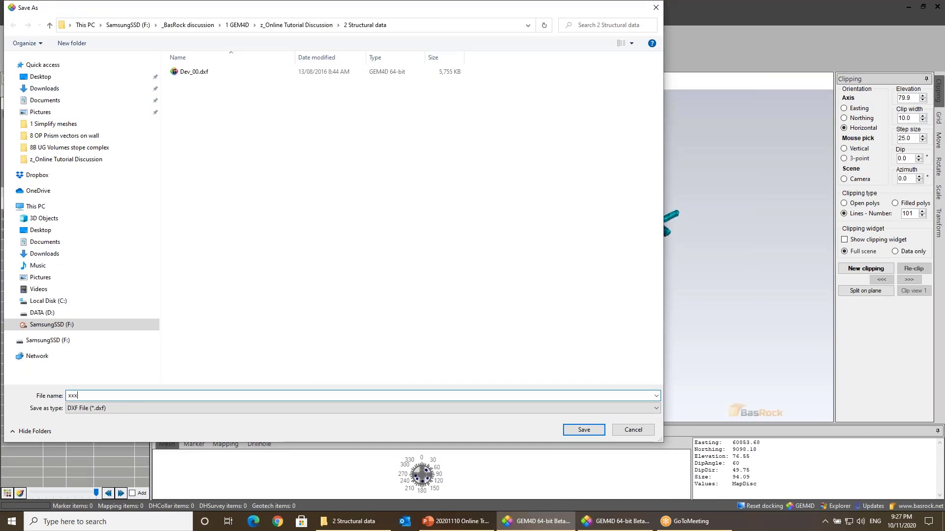
pyautogui.write('1')
pyautogui.press('Return')
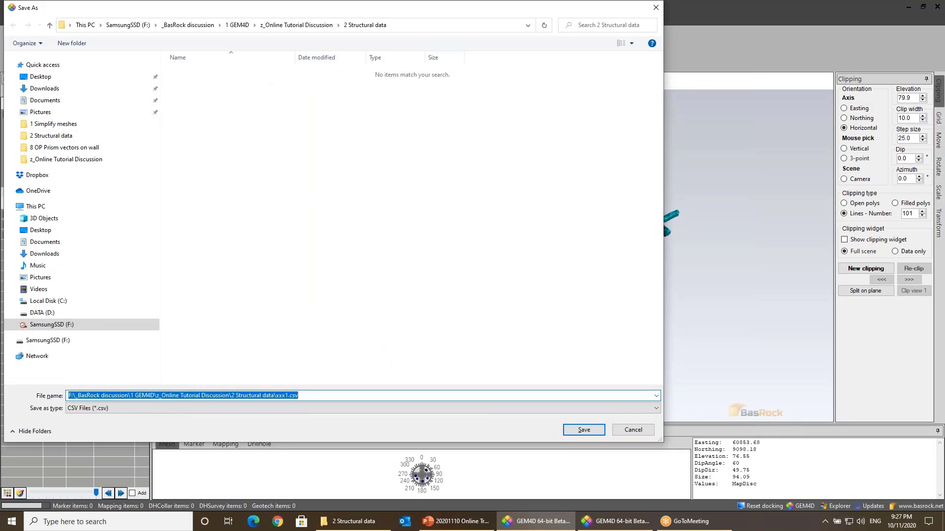
pyautogui.press('Return')
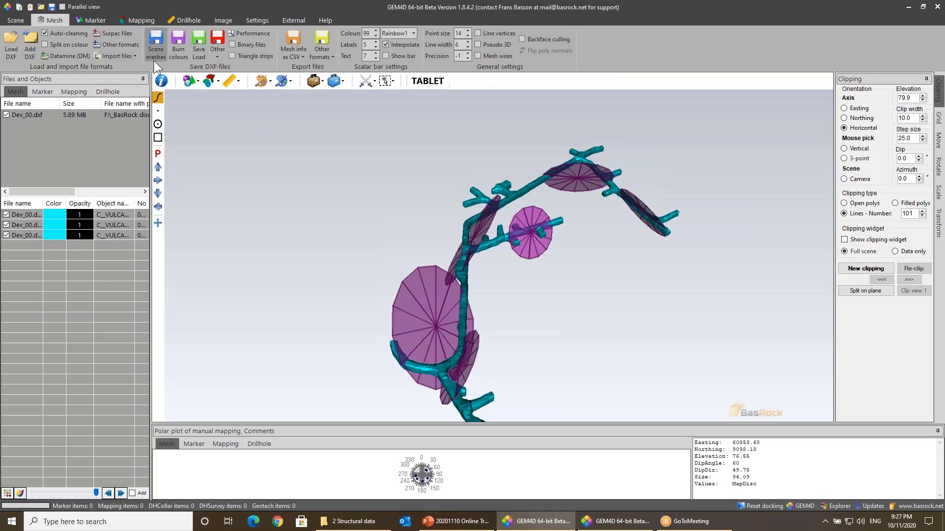
# Step: Delete all mapping discs from the scene
pyautogui.click(210, 81)
pyautogui.click(255, 226)
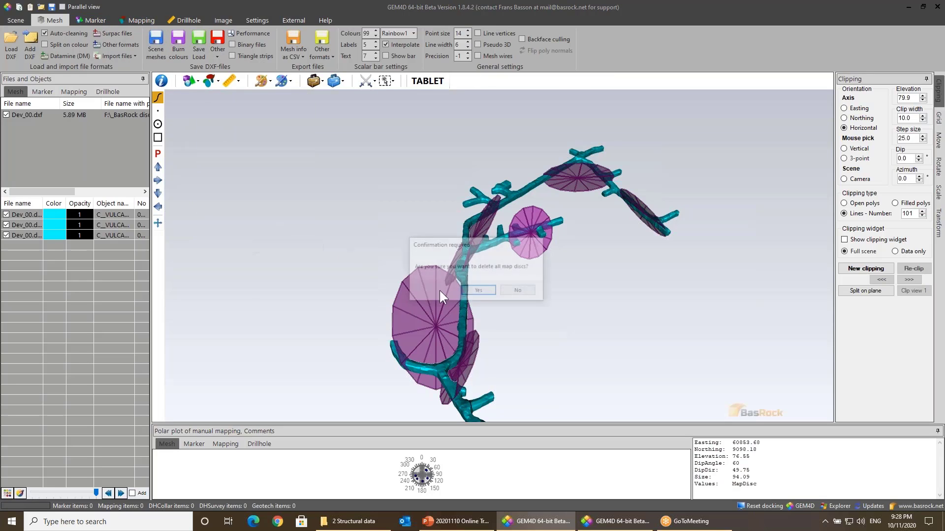
pyautogui.click(478, 290)
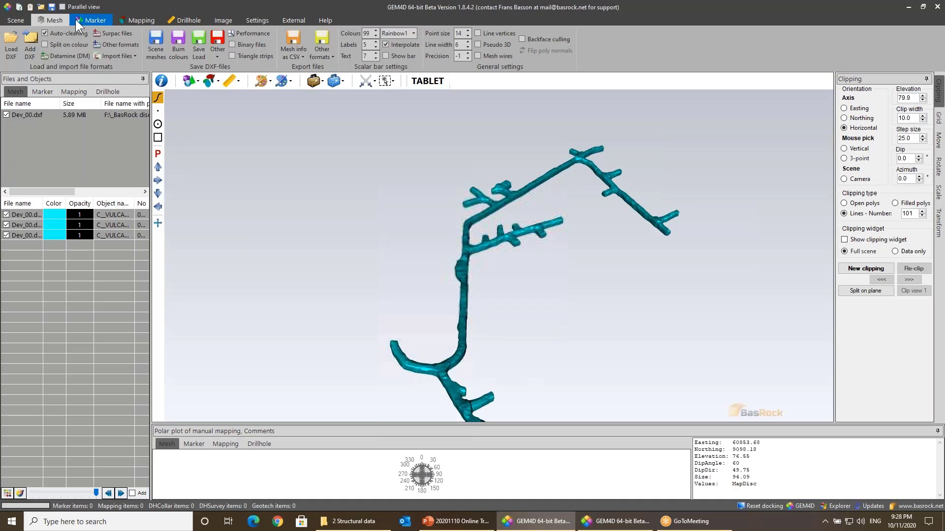
# Step: Add the saved disc file xxx1.dxf to the scene alongside the development mesh
pyautogui.click(27, 49)
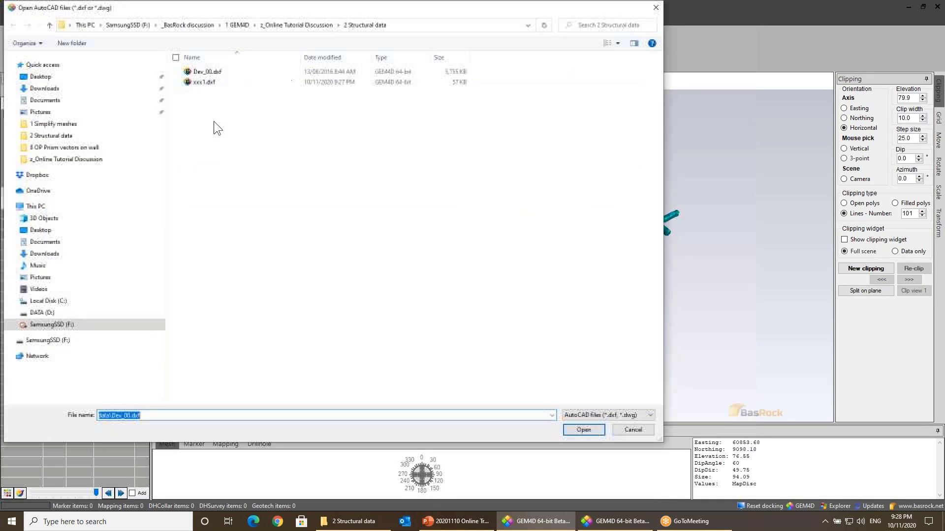
pyautogui.click(213, 82)
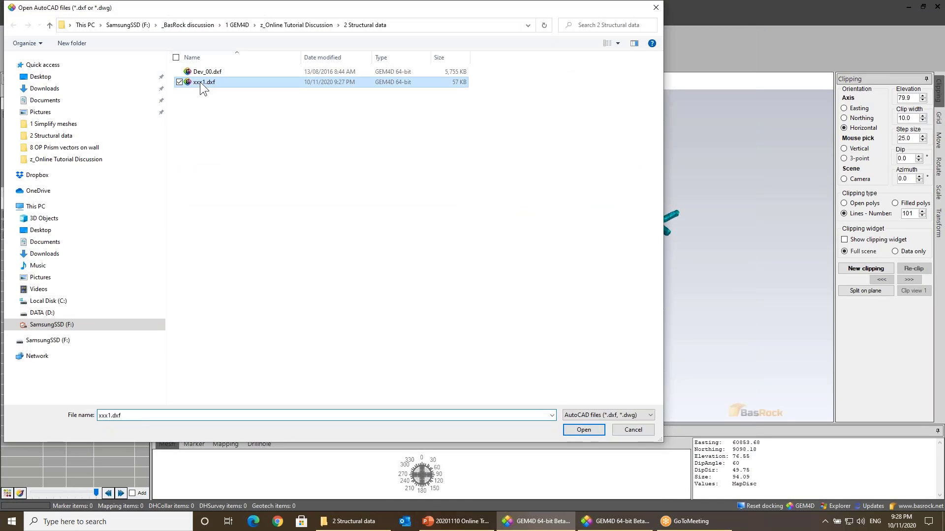
pyautogui.doubleClick(199, 81)
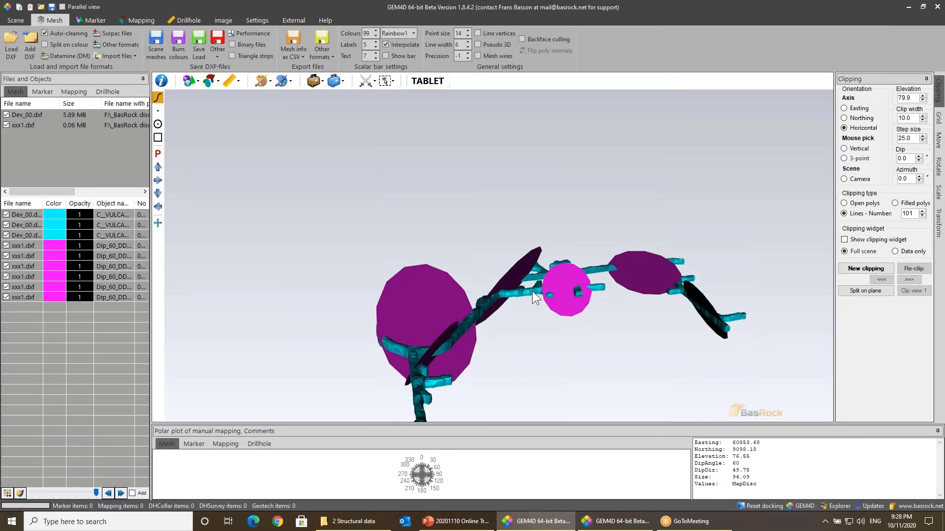
pyautogui.click(530, 291)
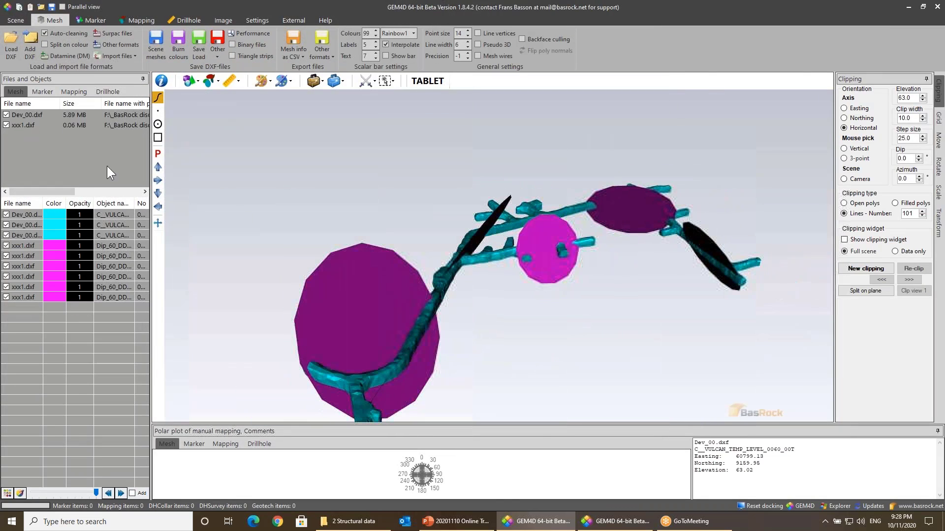
# Step: Remove the xxx1.dxf disc meshes from the loaded files
pyautogui.rightClick(22, 125)
pyautogui.click(47, 131)
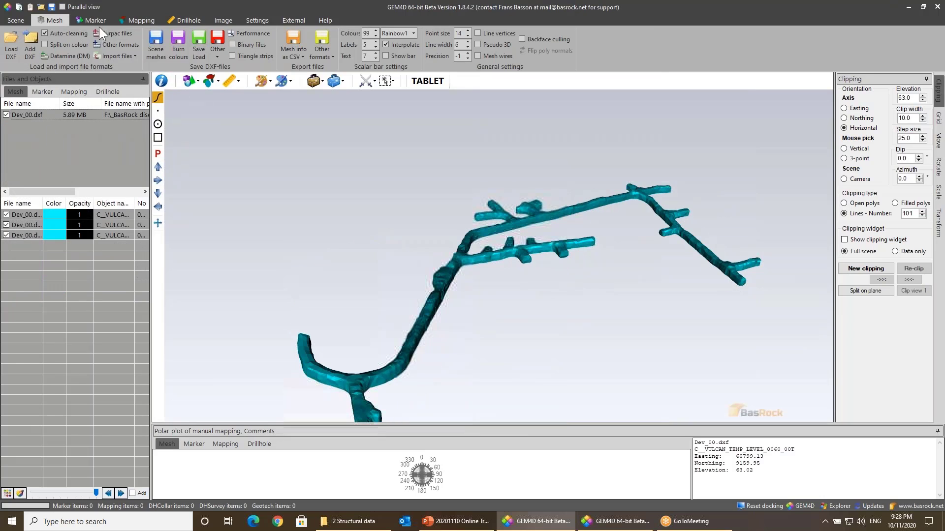
# Step: Load the saved structural data file xxx1.csv as mapping data over the development mesh
pyautogui.click(99, 23)
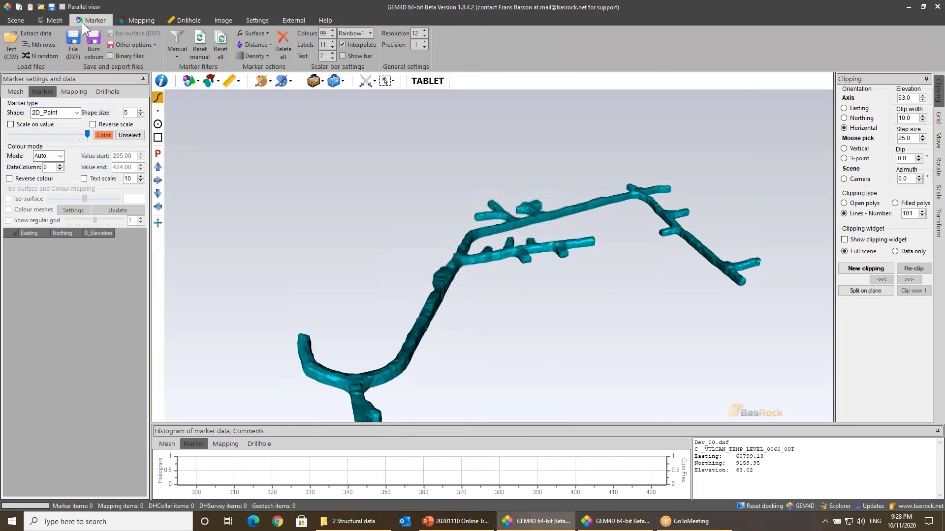
pyautogui.click(136, 20)
pyautogui.click(22, 40)
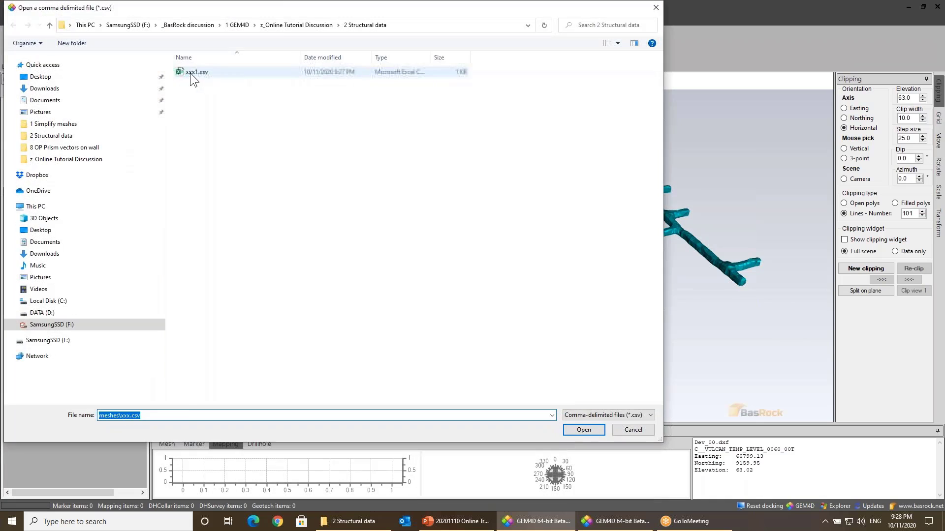
pyautogui.doubleClick(190, 70)
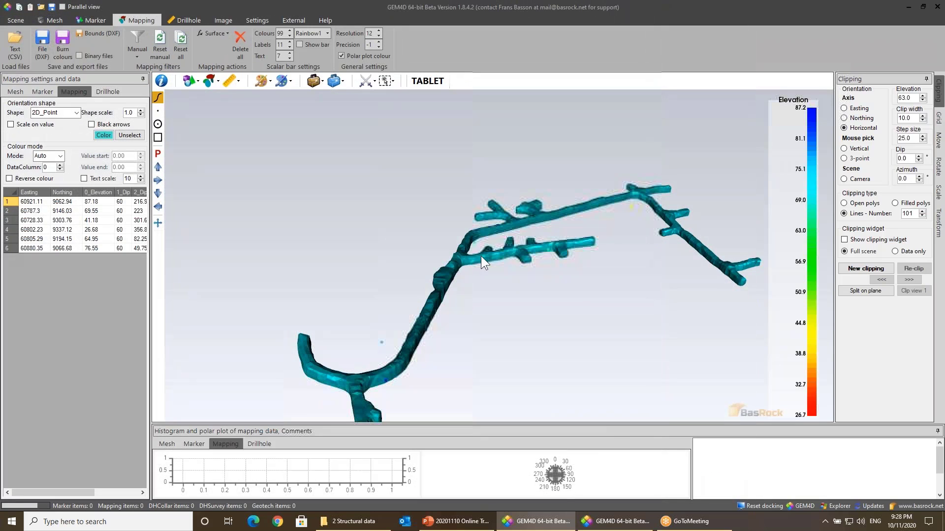
# Step: Display the mapping points as 3D_Disc shapes scaled on value, and review all columns of the mapping data table
pyautogui.click(69, 113)
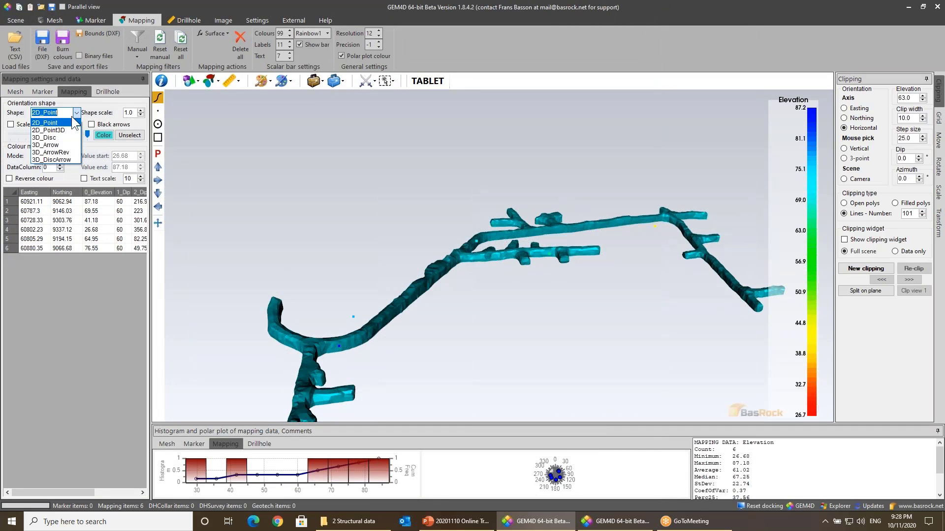
pyautogui.click(60, 139)
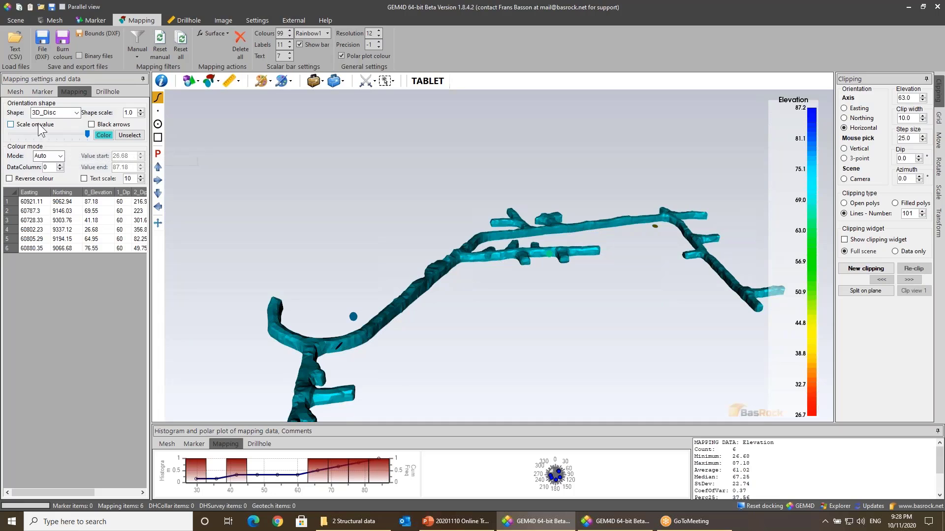
pyautogui.click(10, 125)
pyautogui.moveTo(219, 252); pyautogui.dragTo(339, 157)
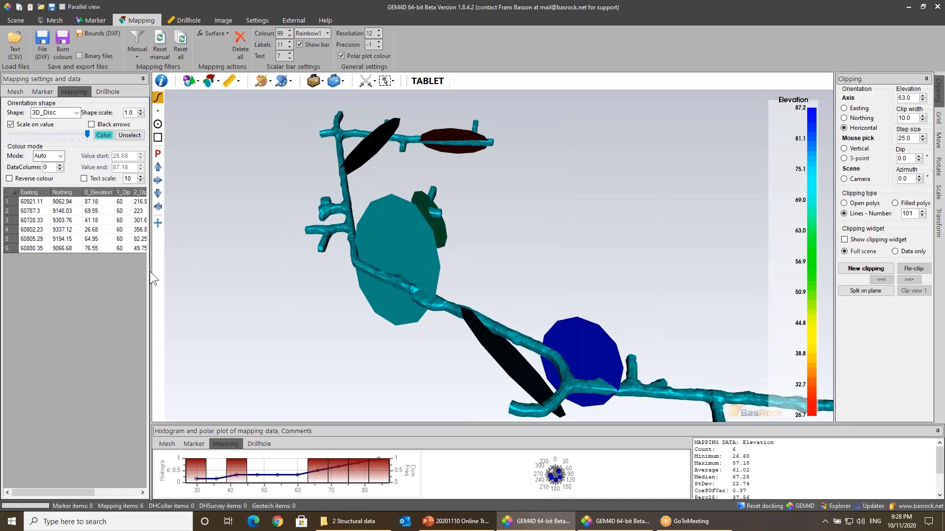
pyautogui.moveTo(150, 271); pyautogui.dragTo(293, 268)
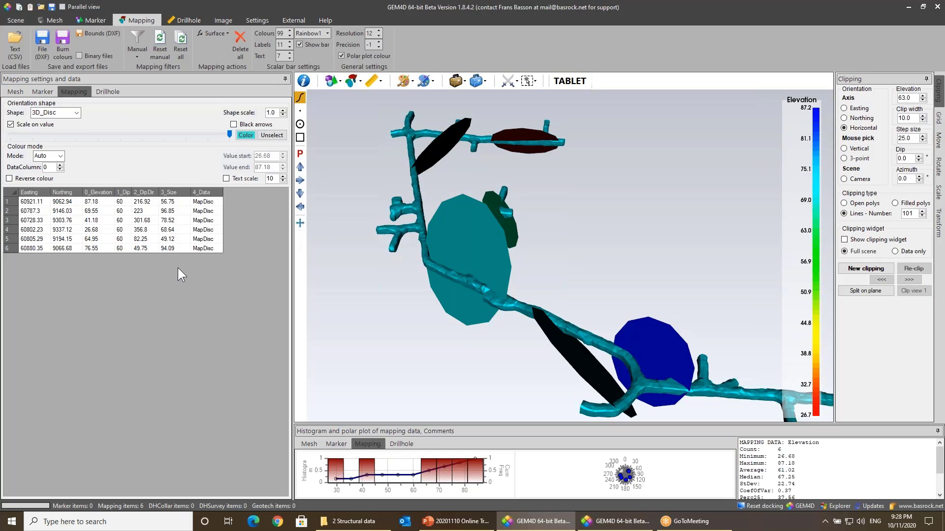
pyautogui.moveTo(291, 252); pyautogui.dragTo(209, 252)
# Step: Reset the entire scene, clearing all meshes and mapping data
pyautogui.click(15, 20)
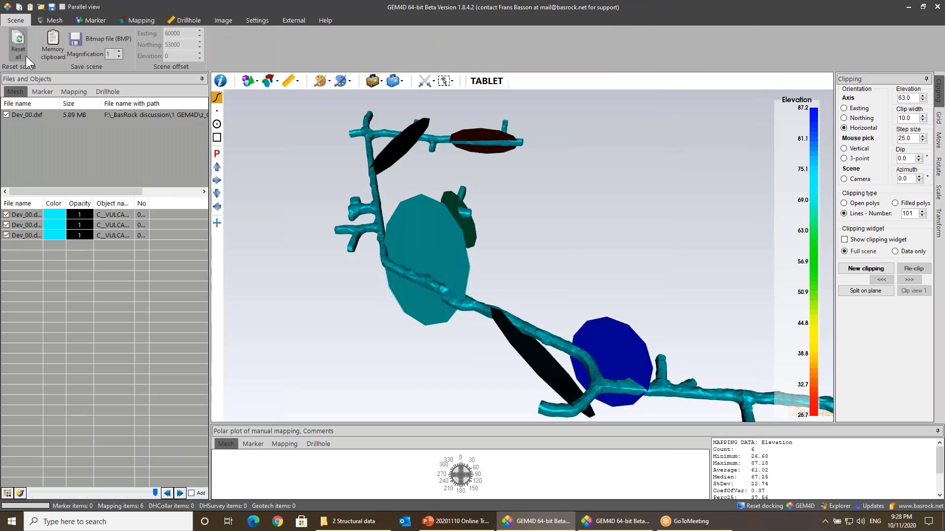
pyautogui.click(18, 44)
pyautogui.click(475, 292)
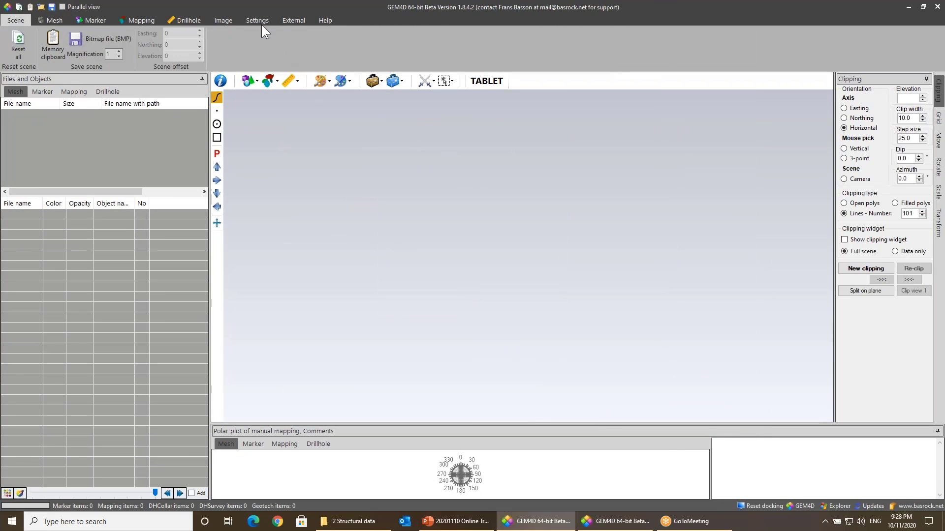
# Step: Load the Wavefront model dbC.obj from the 5 OBJ mapping folder
pyautogui.click(231, 21)
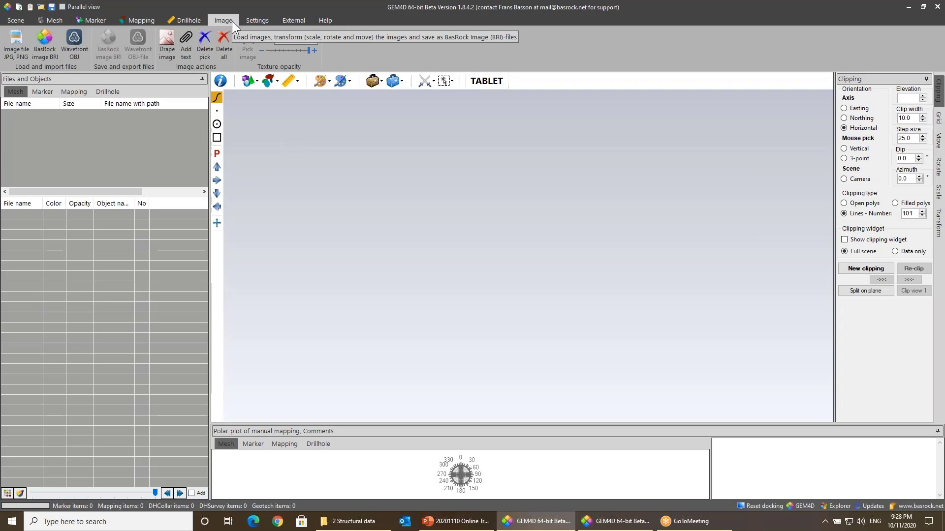
pyautogui.click(75, 41)
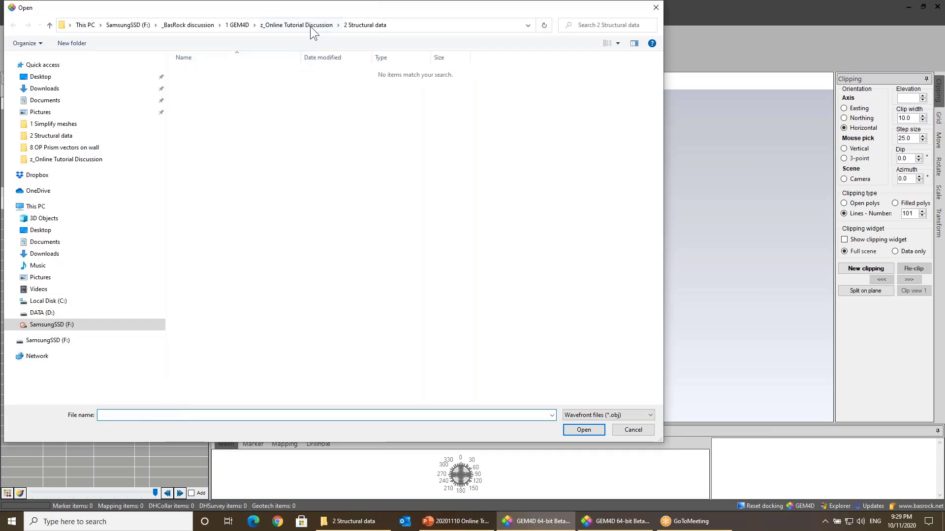
pyautogui.click(310, 27)
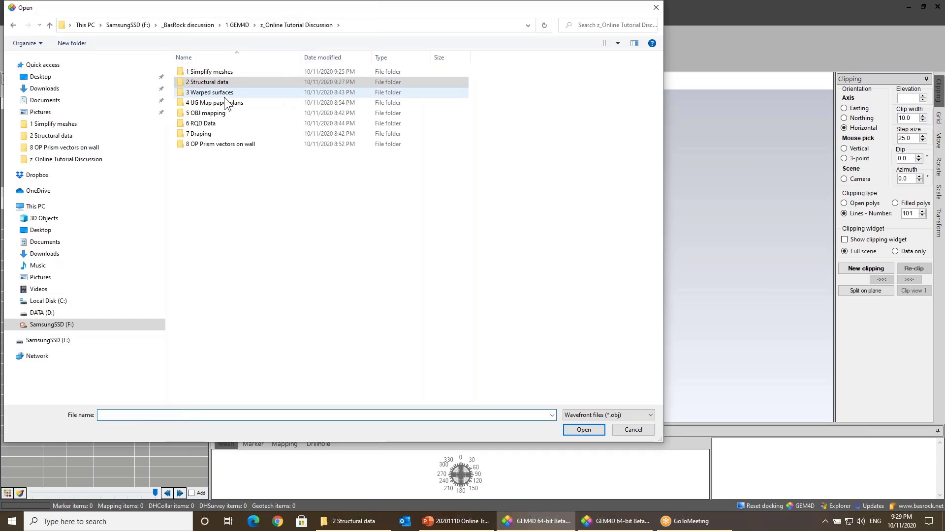
pyautogui.doubleClick(214, 114)
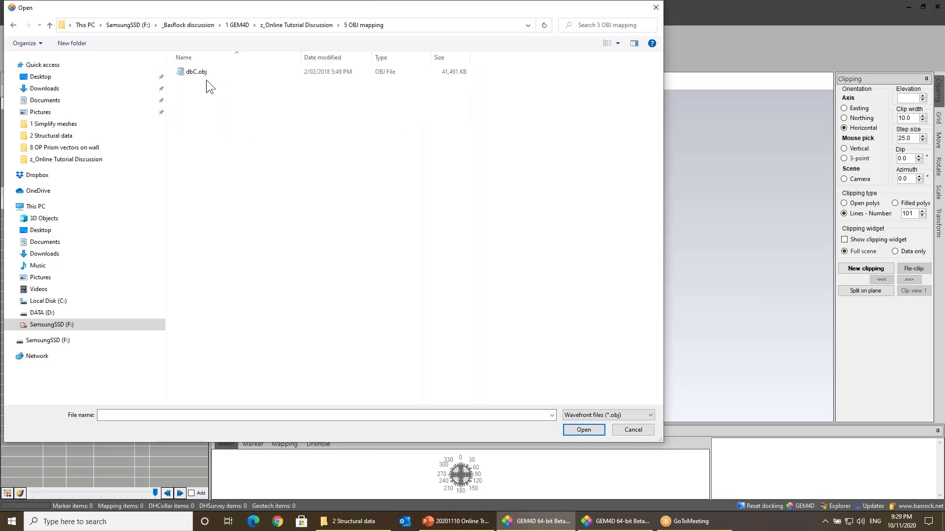
pyautogui.doubleClick(197, 69)
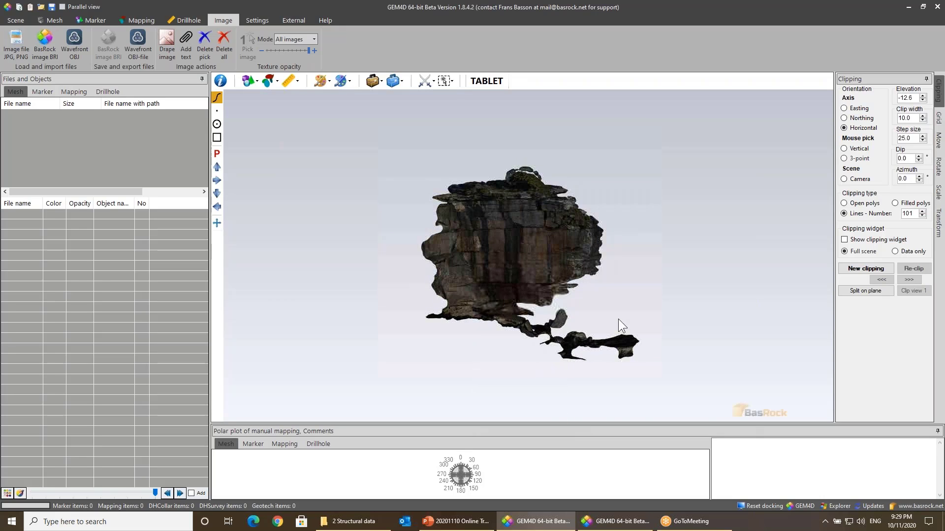
# Step: Examine the textured rock face model up close from several angles
pyautogui.moveTo(618, 318); pyautogui.dragTo(565, 186, button='right')
pyautogui.moveTo(565, 185); pyautogui.dragTo(532, 240)
pyautogui.moveTo(565, 169); pyautogui.dragTo(564, 217, button='right')
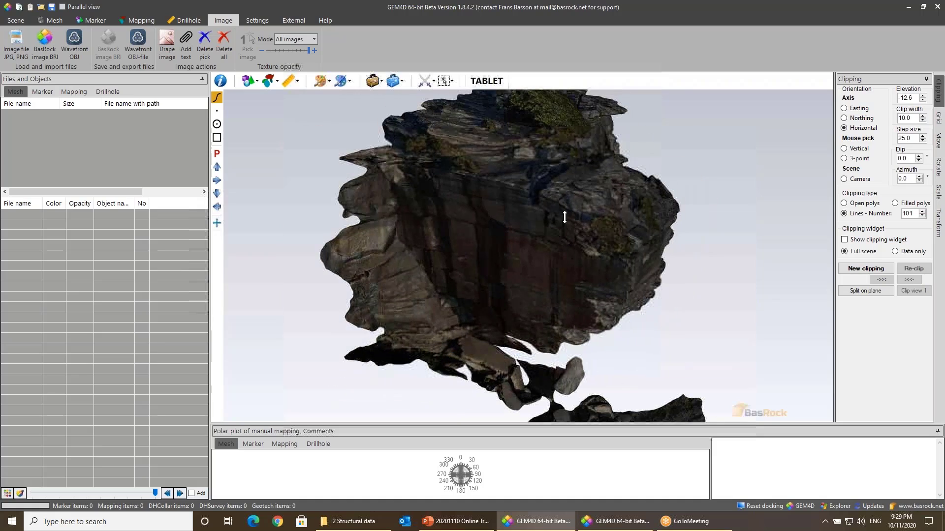
pyautogui.moveTo(564, 217); pyautogui.dragTo(591, 195)
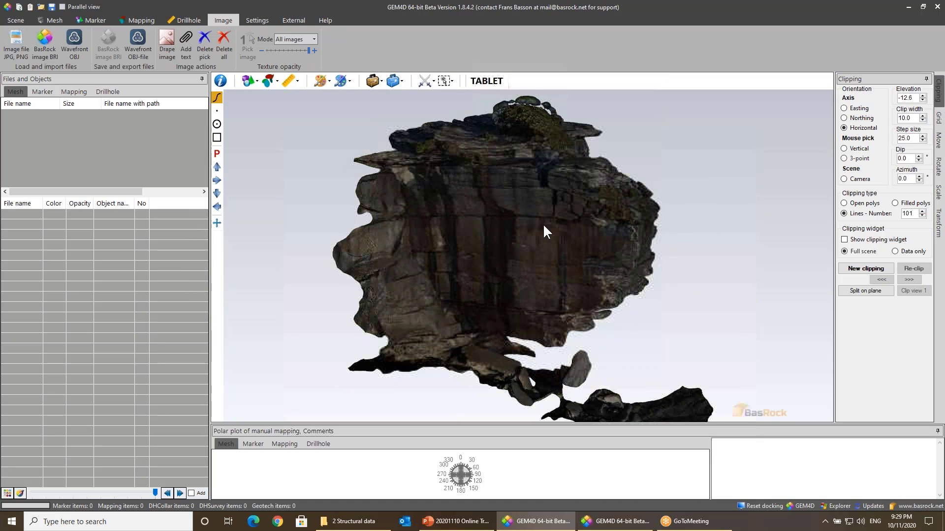
pyautogui.moveTo(546, 225); pyautogui.dragTo(601, 228)
pyautogui.moveTo(543, 291); pyautogui.dragTo(543, 253, button='right')
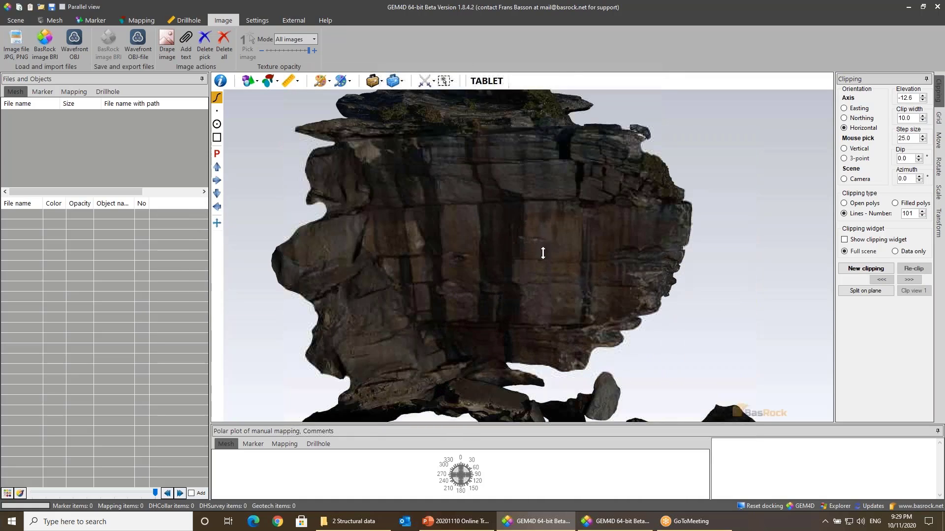
pyautogui.moveTo(543, 253); pyautogui.dragTo(492, 249)
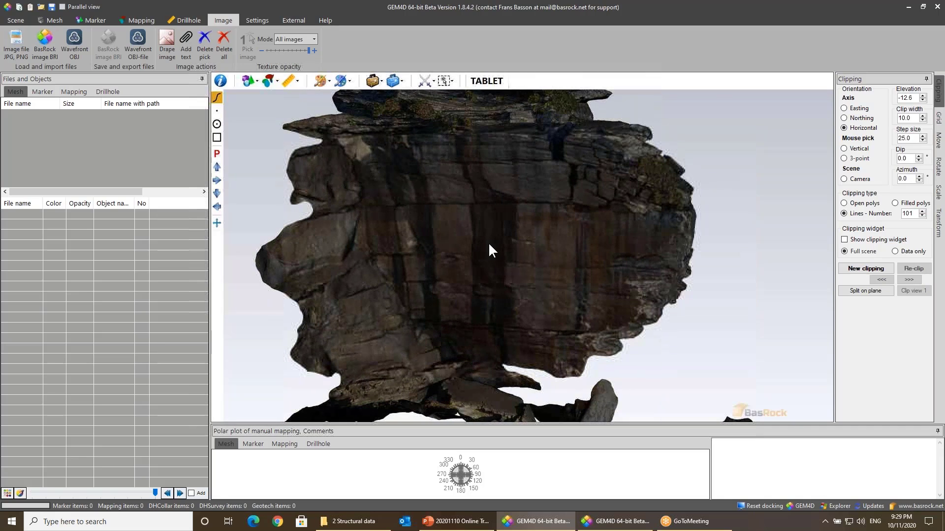
# Step: Set the scene shading to None and inspect the rock face texture
pyautogui.click(260, 21)
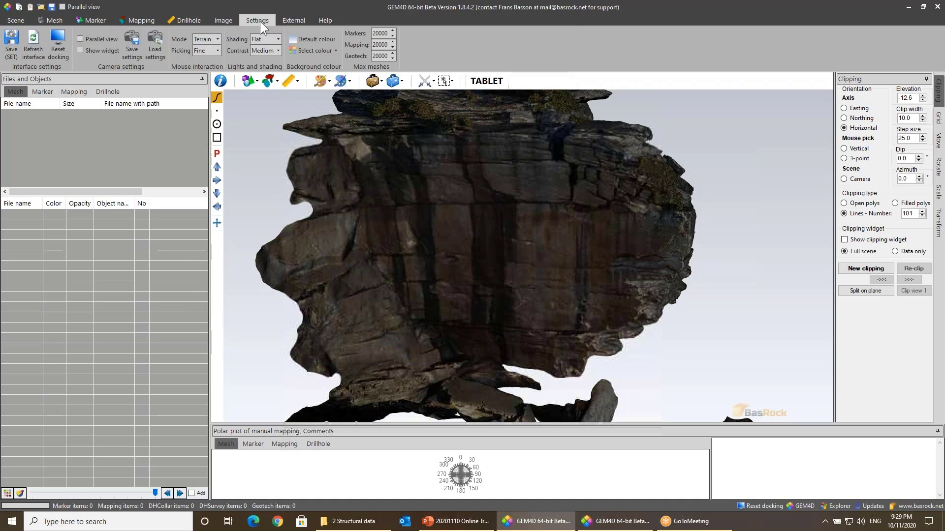
pyautogui.click(278, 40)
pyautogui.click(274, 48)
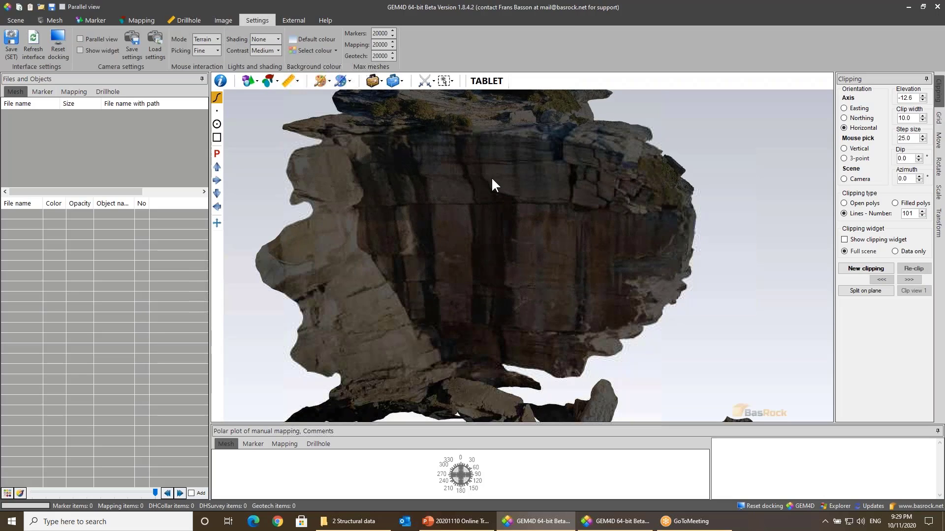
pyautogui.moveTo(492, 178)
pyautogui.mouseDown()
pyautogui.moveTo(470, 216)
pyautogui.moveTo(493, 197)
pyautogui.mouseUp()
pyautogui.moveTo(496, 226); pyautogui.dragTo(495, 207, button='right')
pyautogui.moveTo(496, 206); pyautogui.dragTo(528, 195)
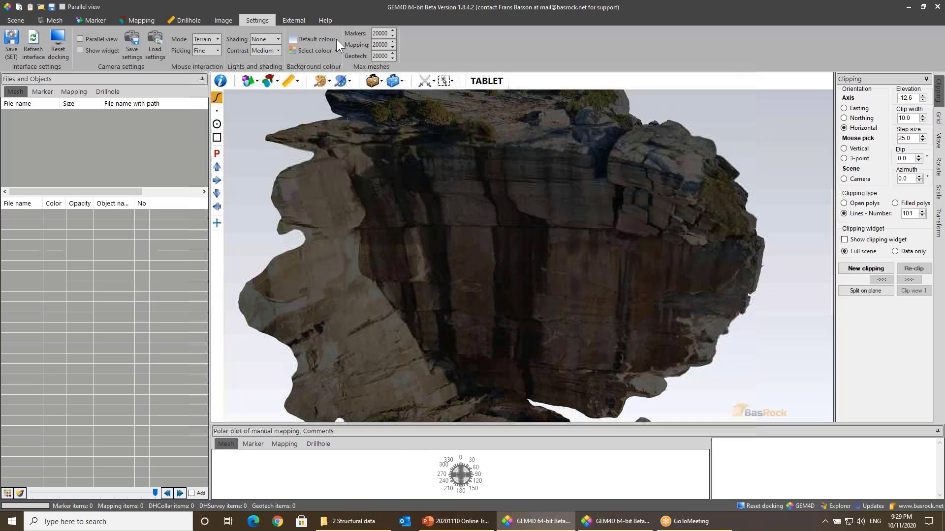
# Step: Switch shading back on to compare the rock face's appearance, and return it to None
pyautogui.click(275, 38)
pyautogui.click(277, 62)
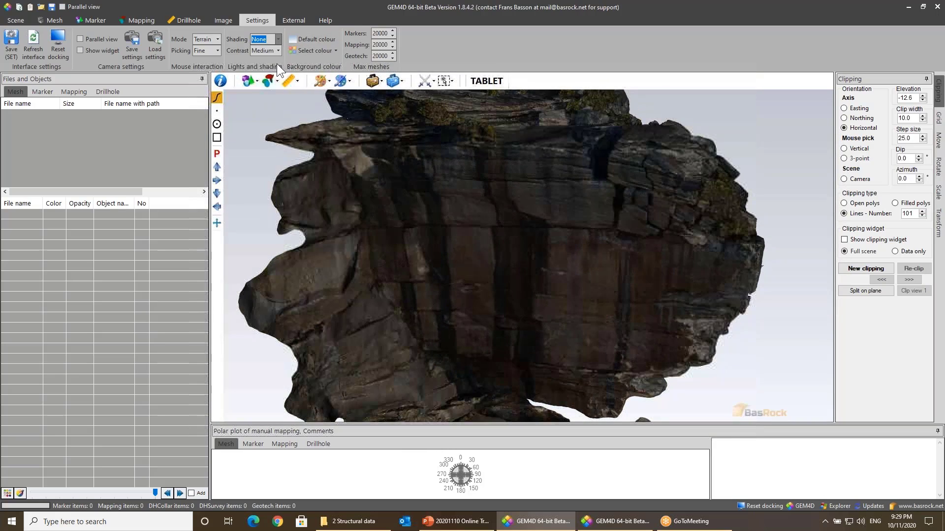
pyautogui.click(275, 39)
pyautogui.click(274, 52)
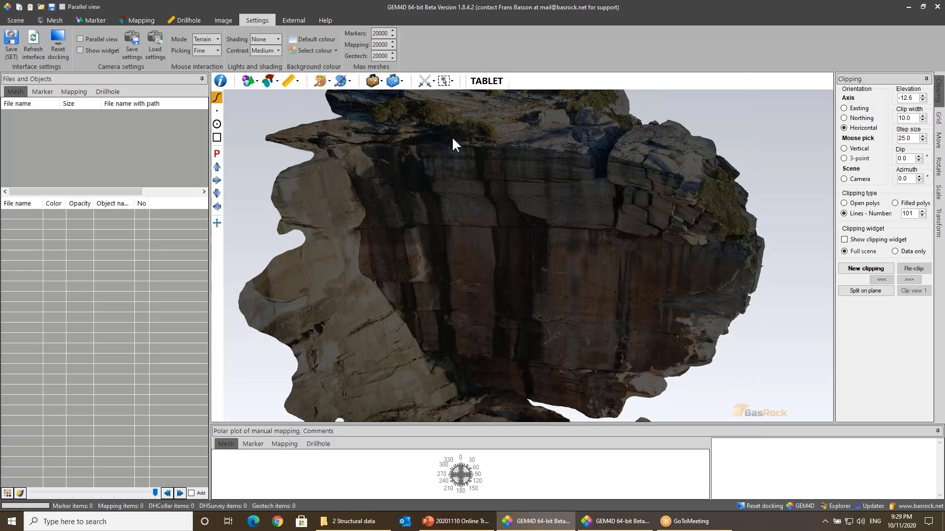
# Step: Configure the map disc settings to the N points disc type with a resolution of 14
pyautogui.moveTo(451, 137); pyautogui.dragTo(617, 209)
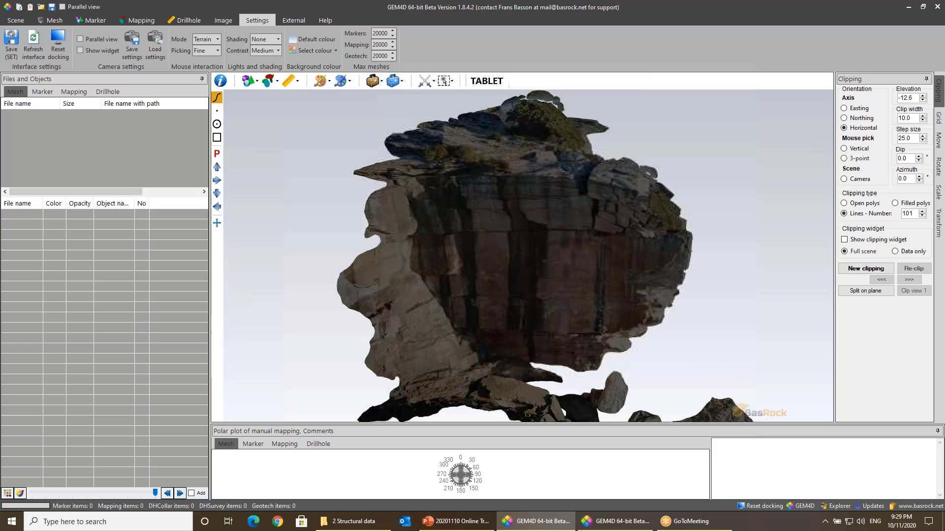
pyautogui.click(265, 84)
pyautogui.click(287, 97)
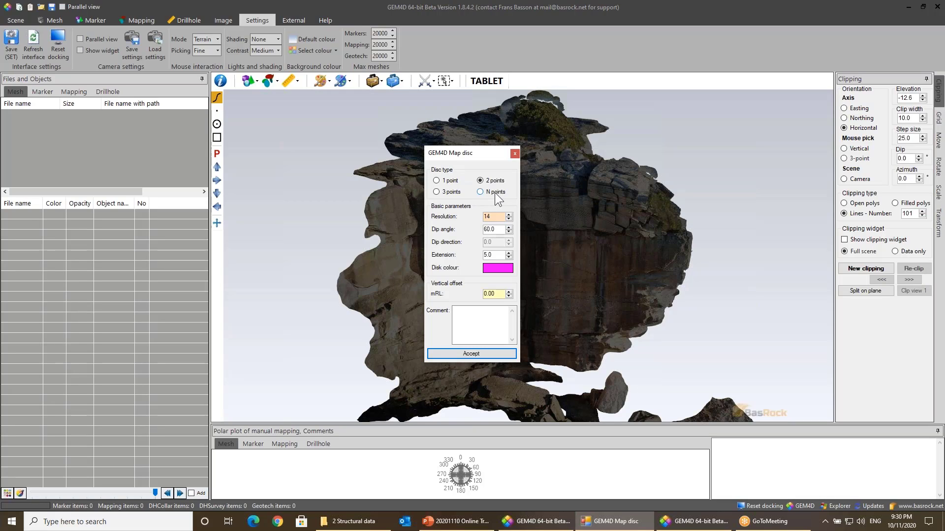
pyautogui.click(496, 193)
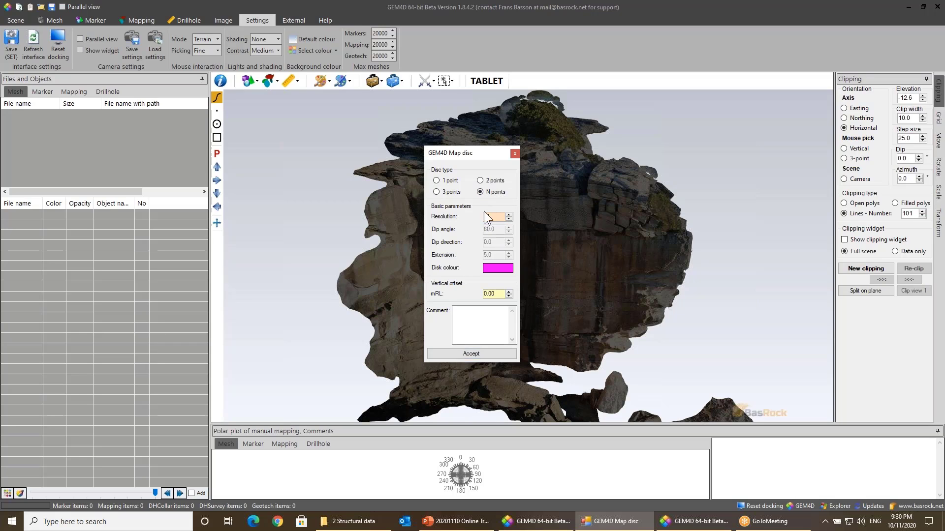
pyautogui.write('14')
pyautogui.click(486, 352)
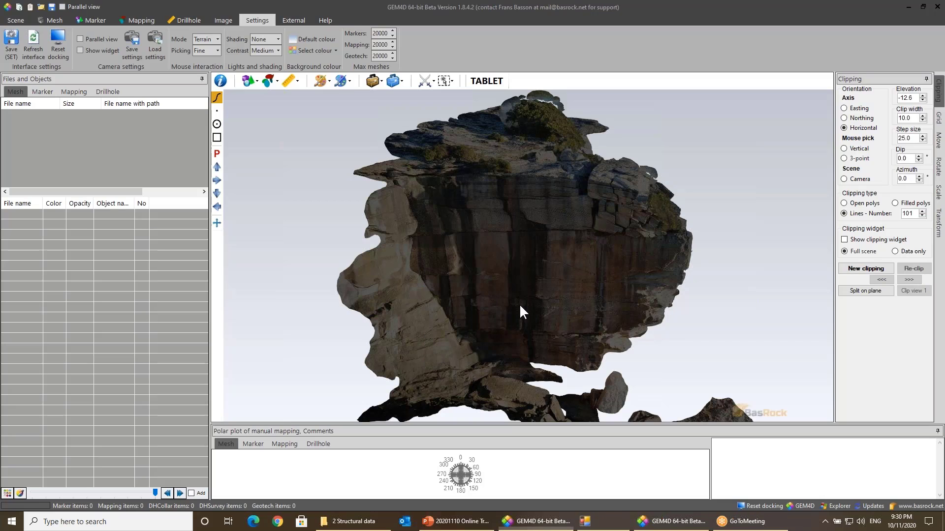
# Step: Start creating map discs and place the first three points of an N-point disc, about 15.5 in size, across the main rock wall
pyautogui.click(269, 81)
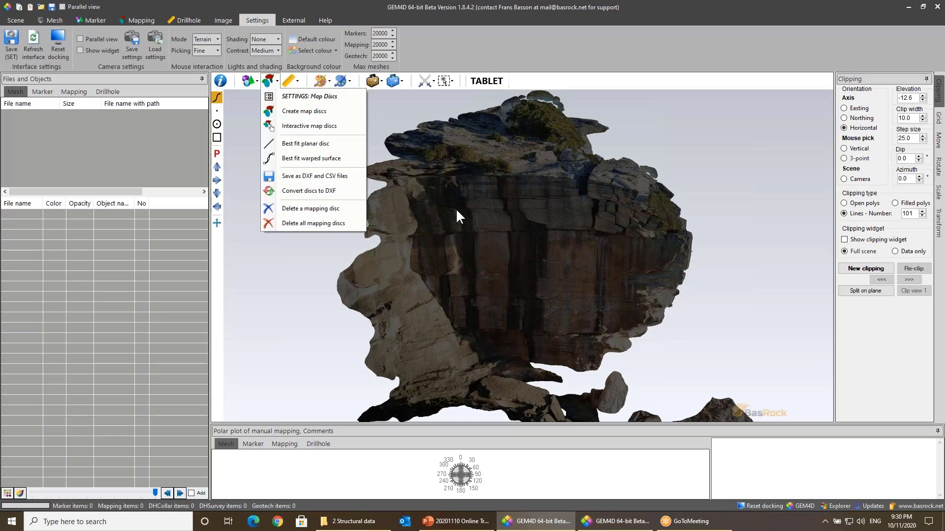
pyautogui.click(302, 111)
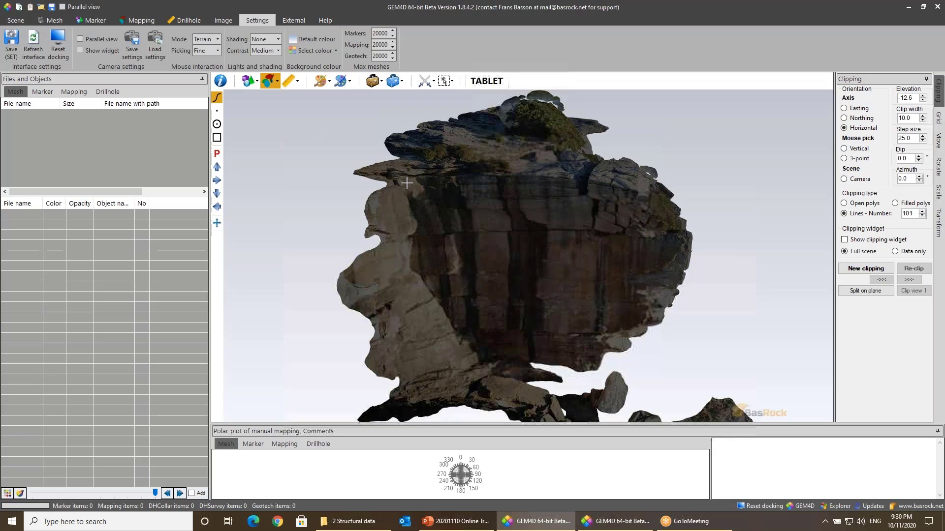
pyautogui.moveTo(409, 184); pyautogui.dragTo(435, 202)
pyautogui.scroll(8, 435, 202)
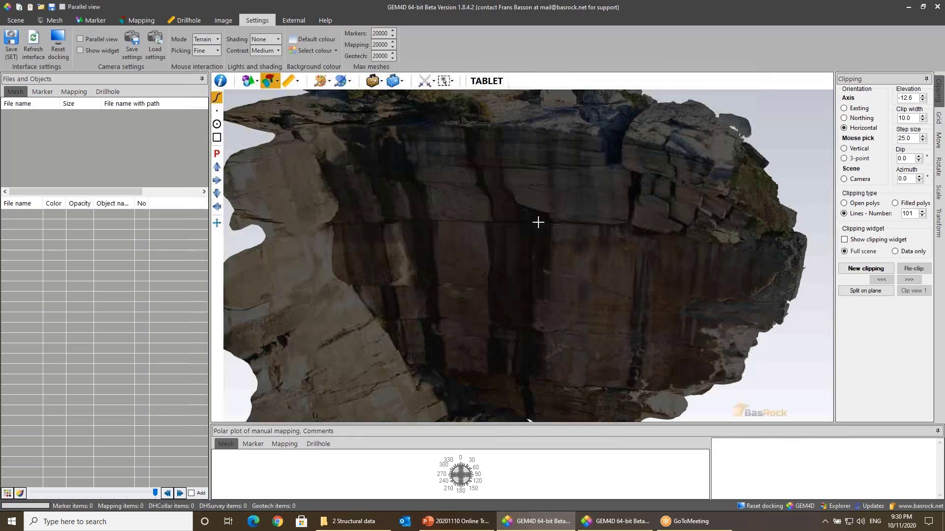
pyautogui.moveTo(514, 217); pyautogui.dragTo(650, 252)
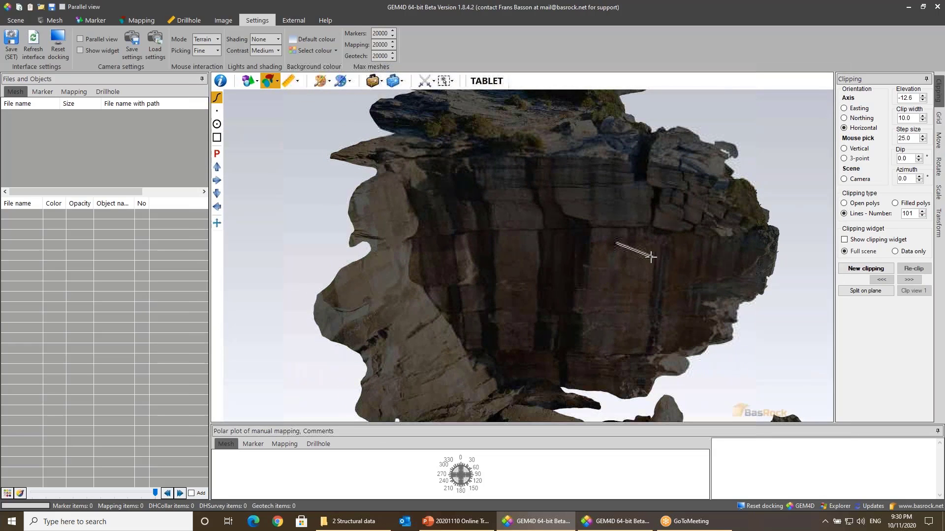
pyautogui.click(285, 110)
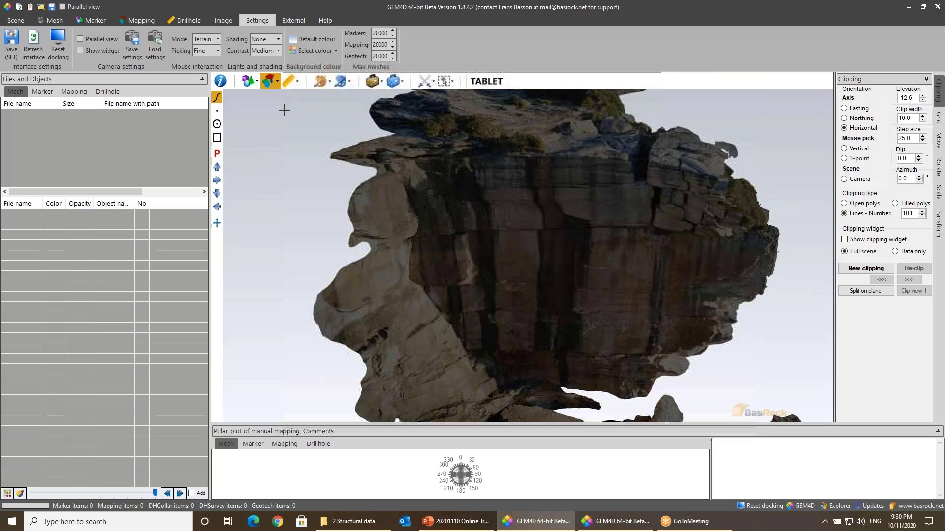
pyautogui.moveTo(541, 209); pyautogui.dragTo(529, 203)
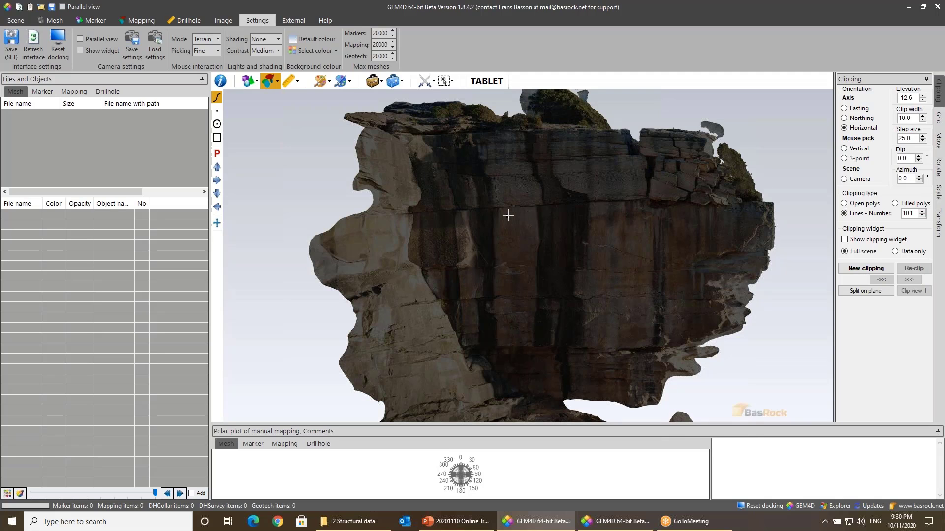
pyautogui.click(508, 215)
pyautogui.moveTo(507, 256)
pyautogui.mouseDown()
pyautogui.moveTo(559, 239)
pyautogui.moveTo(736, 242)
pyautogui.moveTo(753, 227)
pyautogui.moveTo(743, 230)
pyautogui.mouseUp()
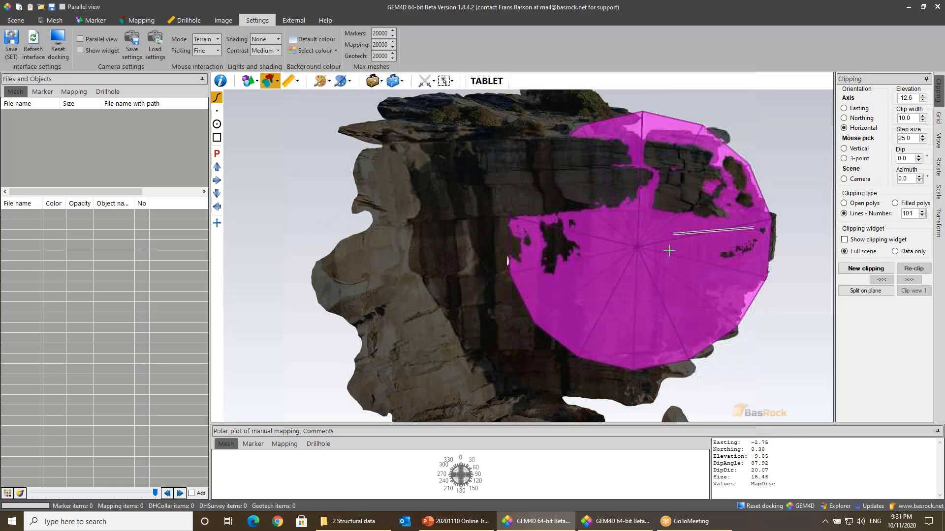
# Step: Add further points on the main rock wall to refine the disc's orientation, and finish the disc
pyautogui.click(556, 246)
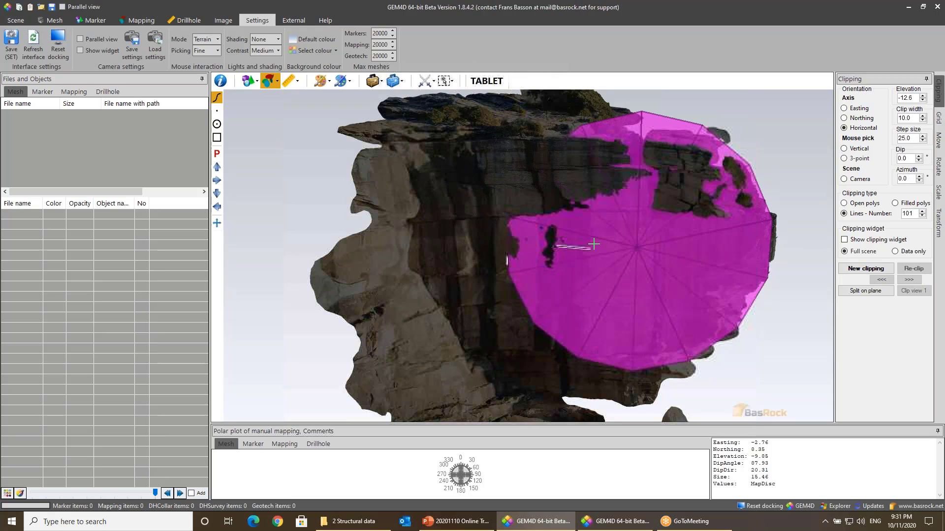
pyautogui.moveTo(594, 245); pyautogui.dragTo(684, 224)
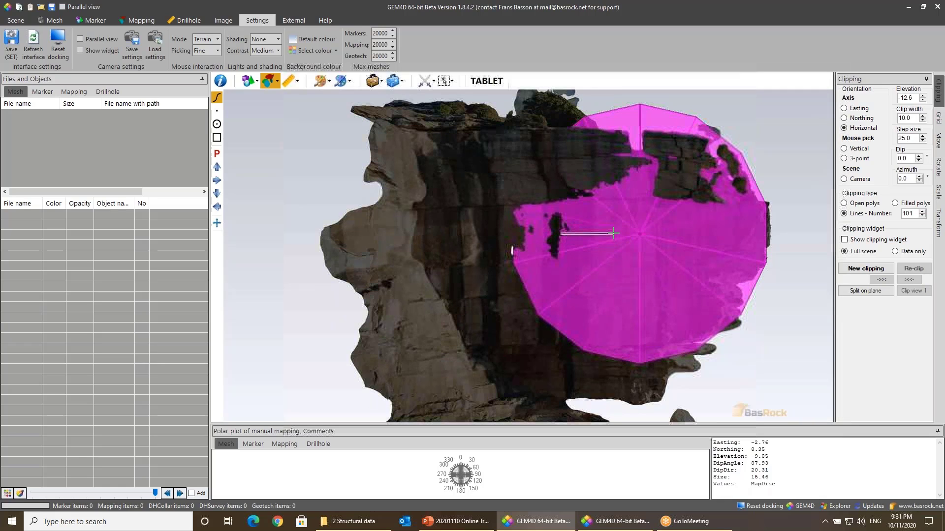
pyautogui.moveTo(614, 233); pyautogui.dragTo(671, 253)
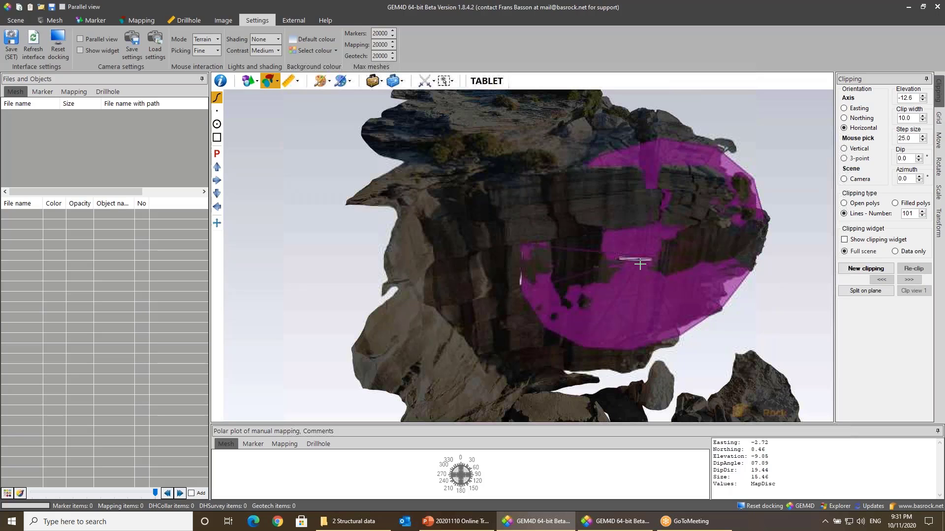
pyautogui.click(596, 258)
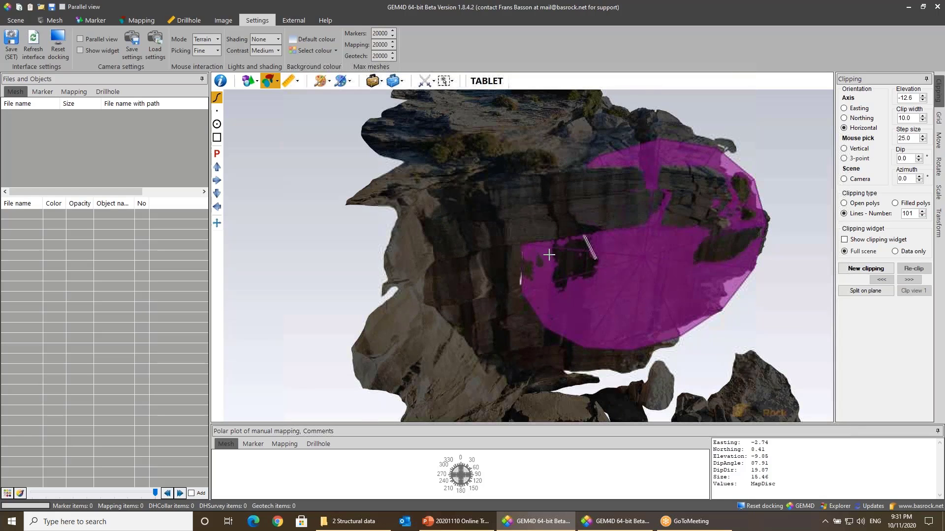
pyautogui.rightClick(612, 260)
# Step: Enlarge the polar plot to inspect the mapped disc's pole, and reset the docking layout
pyautogui.moveTo(643, 229); pyautogui.dragTo(576, 321)
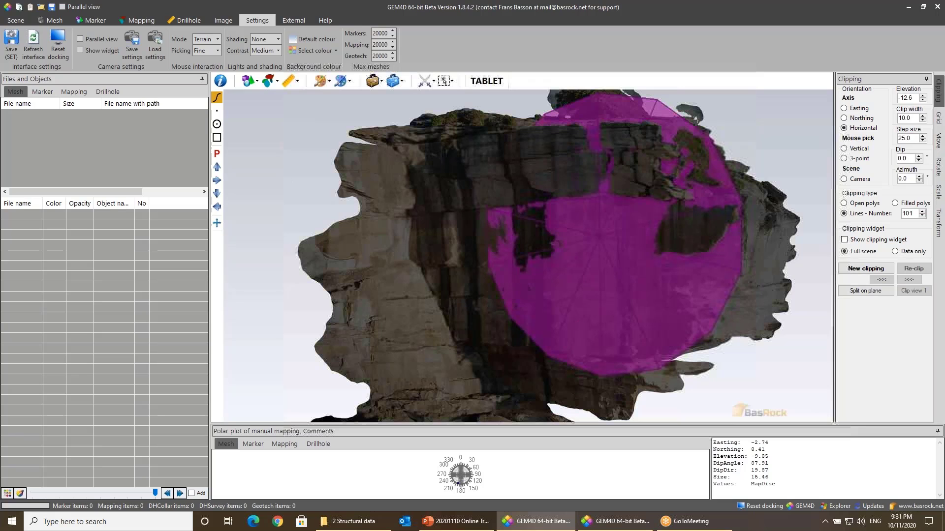
pyautogui.moveTo(572, 421); pyautogui.dragTo(574, 241)
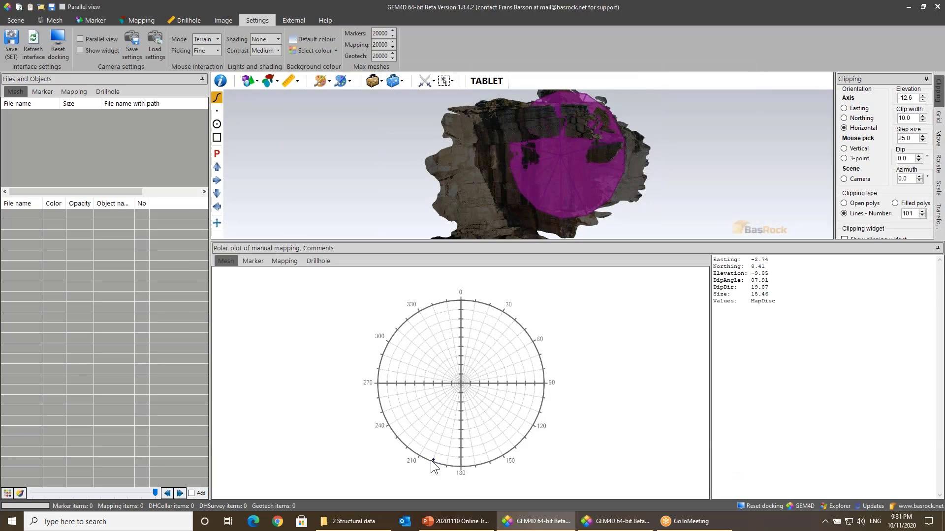
pyautogui.click(762, 507)
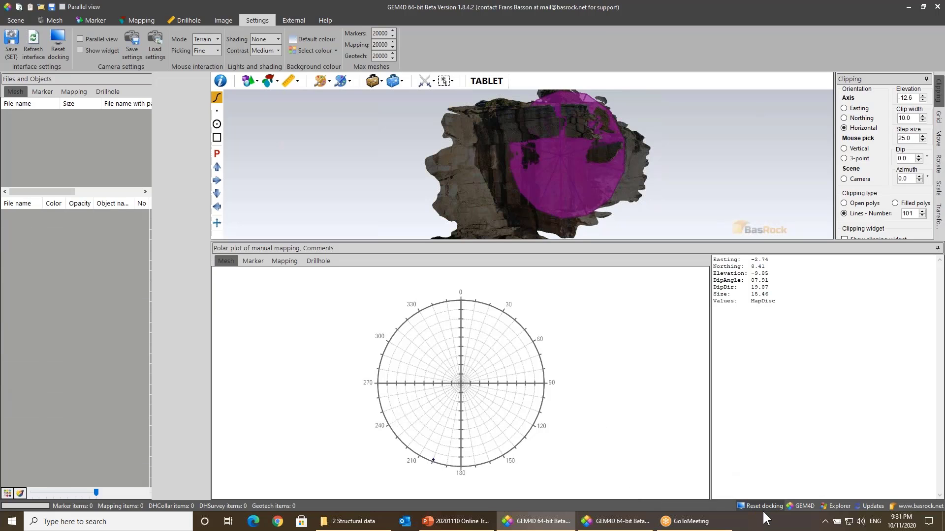
pyautogui.moveTo(553, 227); pyautogui.dragTo(483, 241)
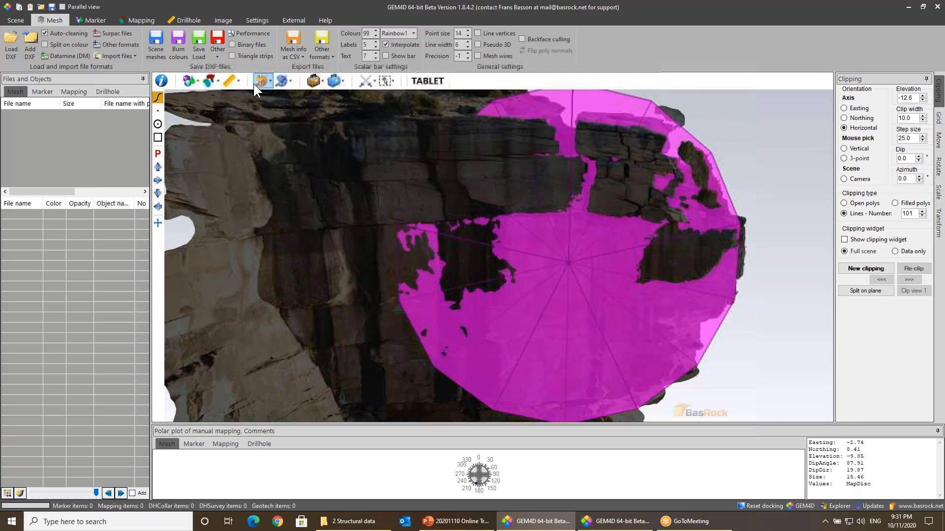
# Step: Delete all mapping discs from the rock face
pyautogui.click(213, 81)
pyautogui.click(261, 223)
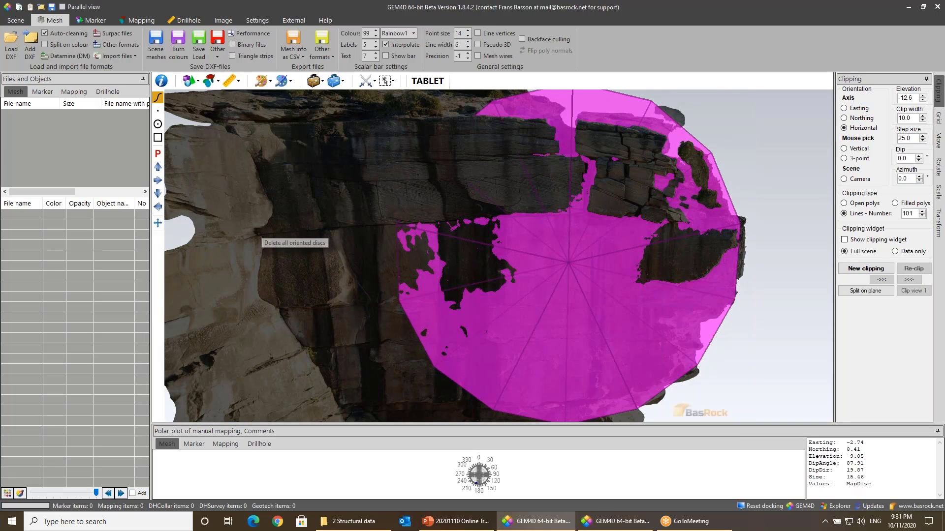
pyautogui.click(481, 288)
# Step: Start a new map disc and place its first two points at opposite ends of the horizontal joint across the rock wall
pyautogui.moveTo(485, 272); pyautogui.dragTo(304, 197)
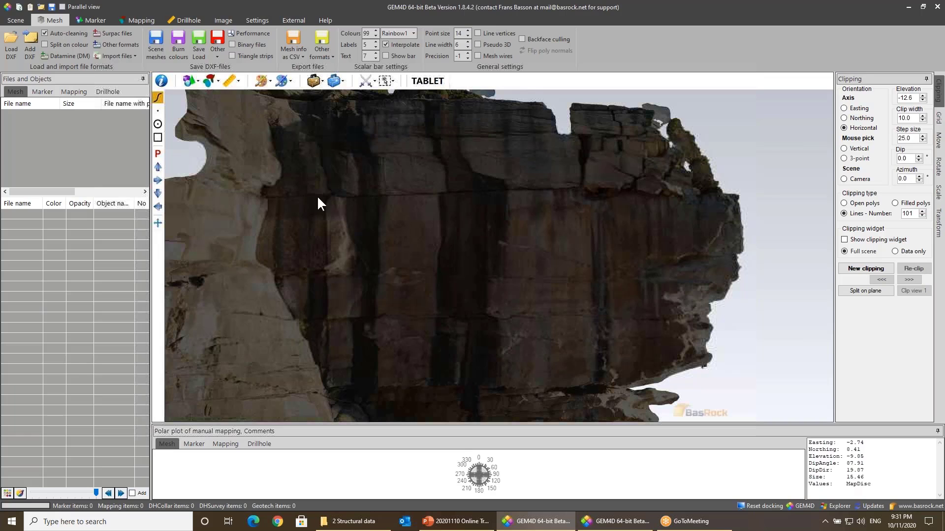
pyautogui.moveTo(445, 193); pyautogui.dragTo(296, 265)
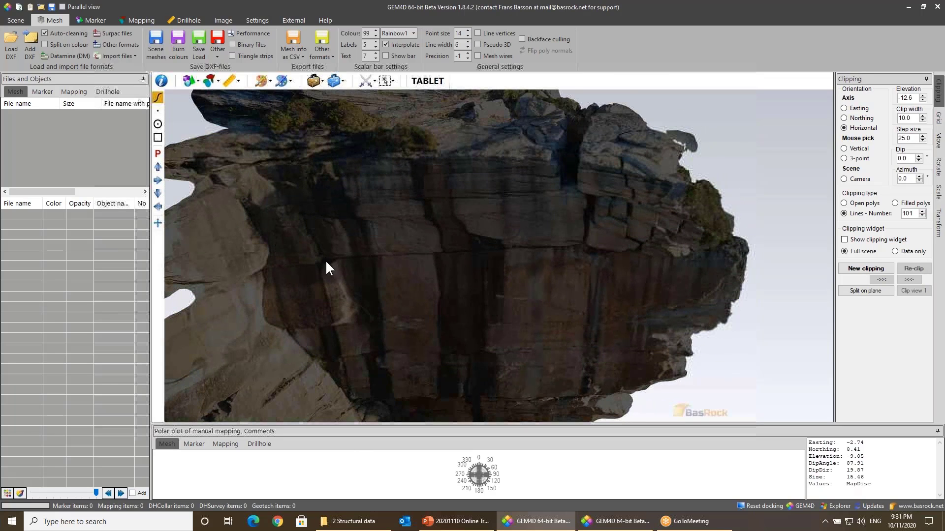
pyautogui.moveTo(500, 267); pyautogui.dragTo(458, 243)
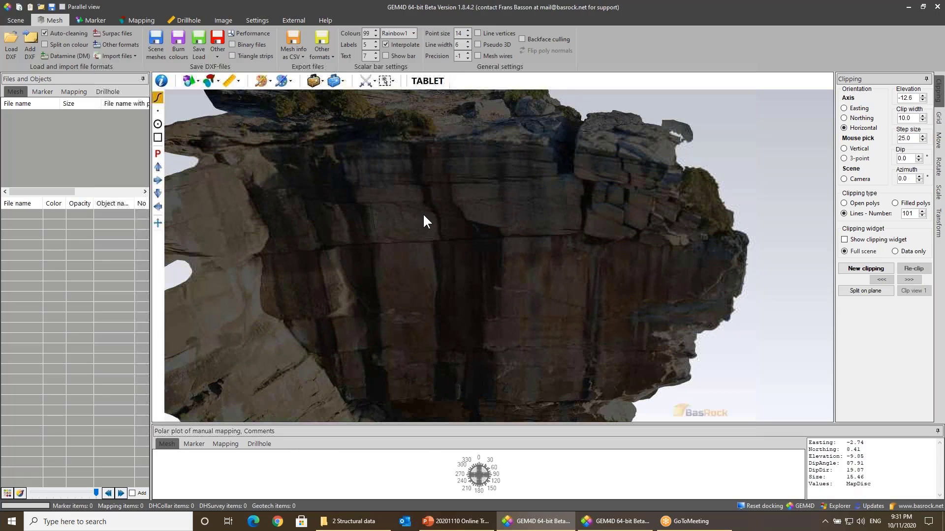
pyautogui.click(217, 81)
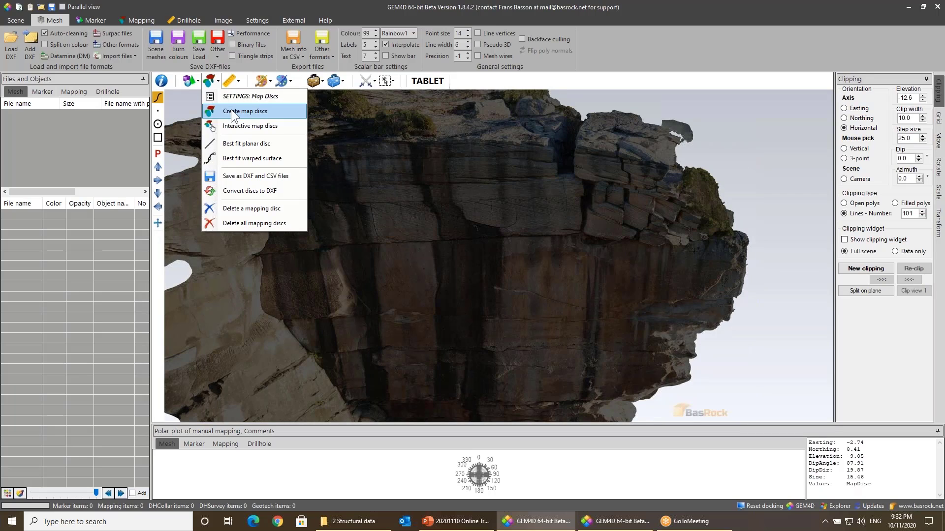
pyautogui.click(231, 110)
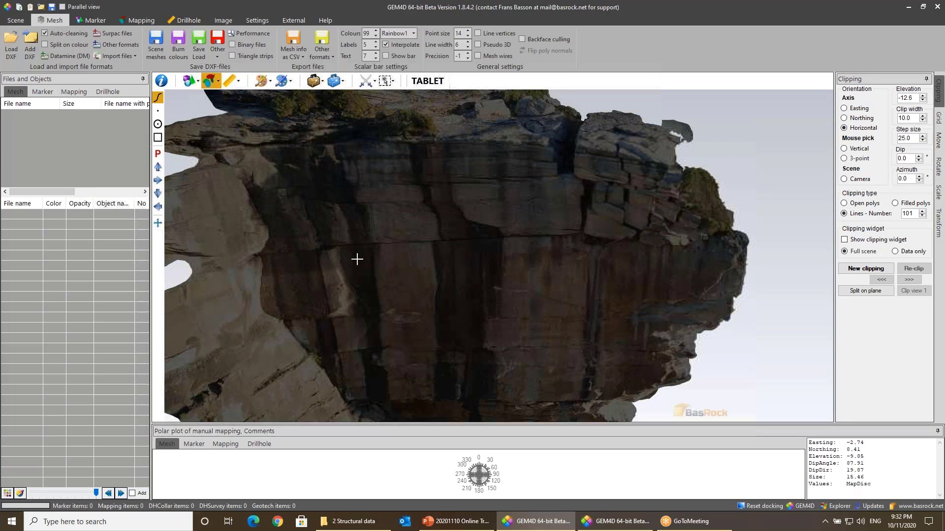
pyautogui.moveTo(356, 258); pyautogui.dragTo(588, 260)
pyautogui.scroll(-3, 587, 260)
pyautogui.scroll(5, 474, 319)
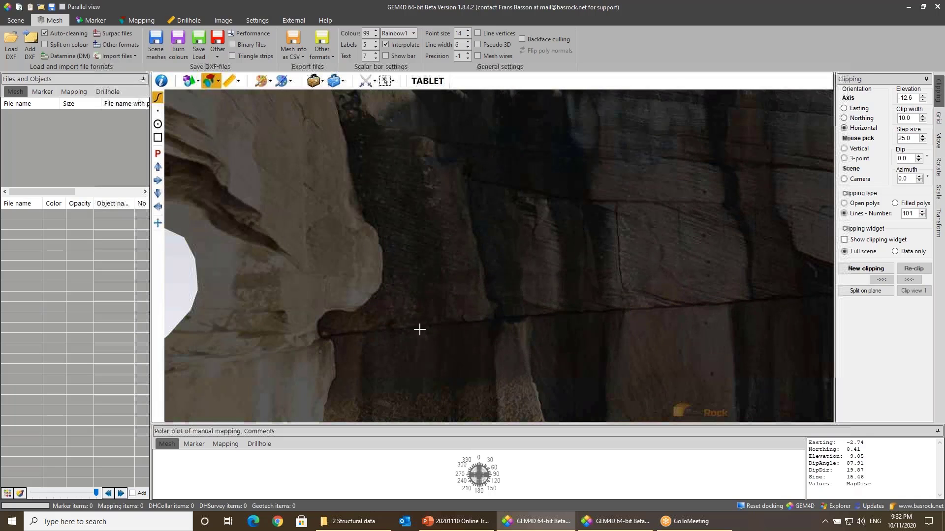
pyautogui.moveTo(407, 330); pyautogui.dragTo(503, 289)
pyautogui.moveTo(671, 278); pyautogui.dragTo(481, 303, button='middle')
pyautogui.scroll(5, 447, 316)
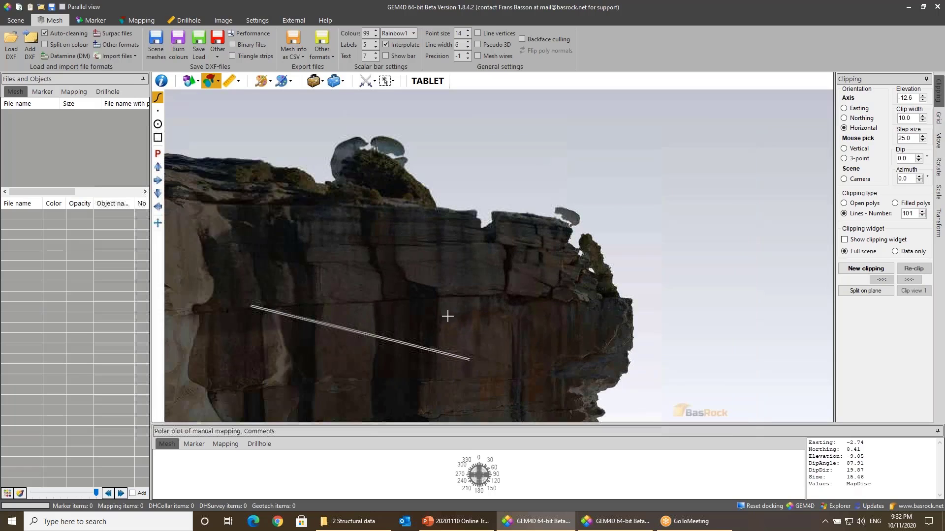
pyautogui.click(464, 334)
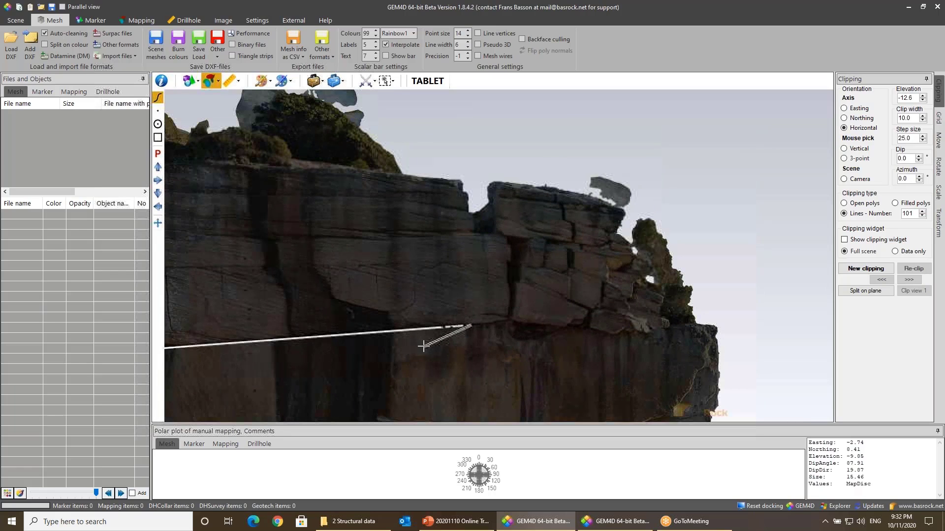
# Step: Pick additional points along the middle and right-hand end of the horizontal joint to fit the disc to its trace
pyautogui.scroll(-2, 419, 337)
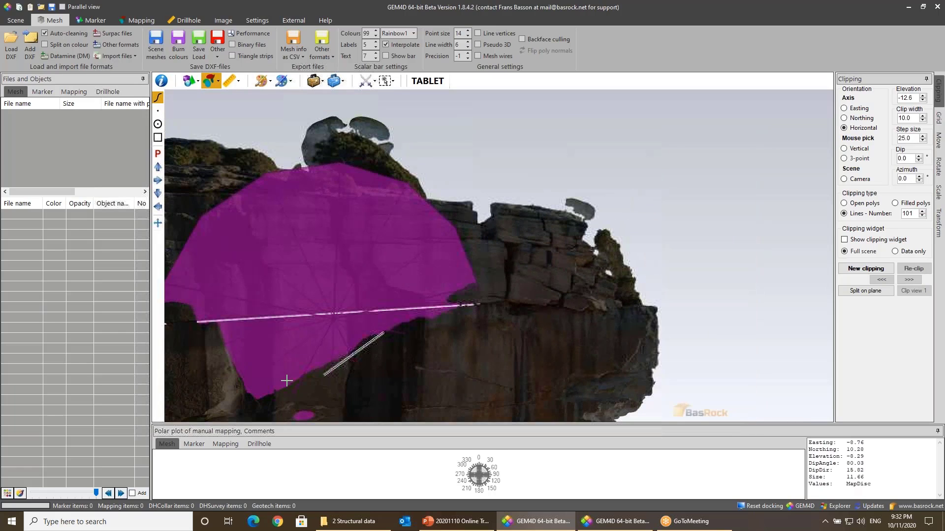
pyautogui.click(336, 307)
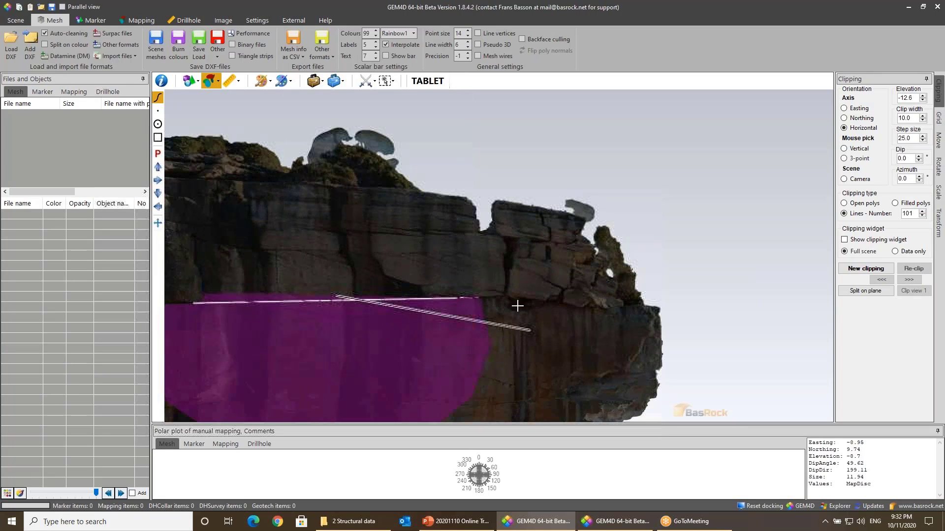
pyautogui.click(494, 297)
pyautogui.moveTo(374, 314)
pyautogui.mouseDown()
pyautogui.moveTo(373, 327)
pyautogui.moveTo(371, 309)
pyautogui.mouseUp()
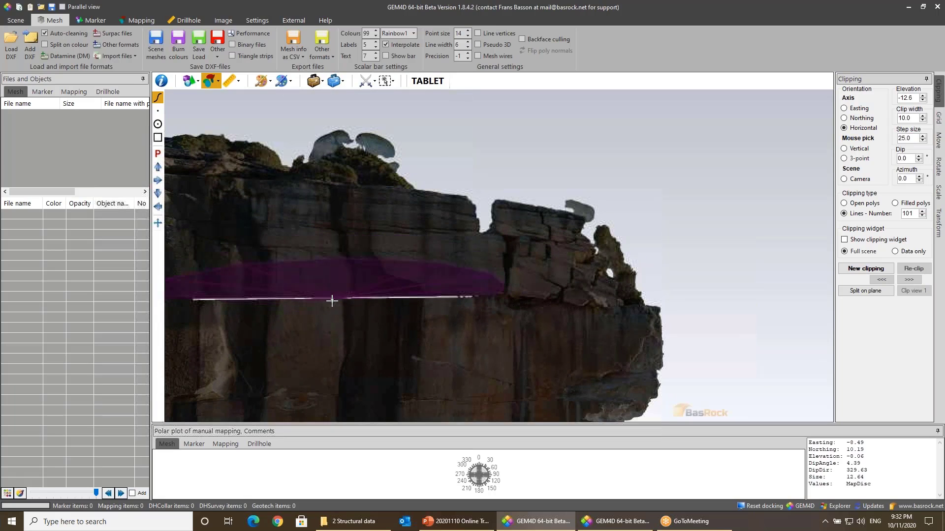
pyautogui.click(332, 301)
pyautogui.click(331, 296)
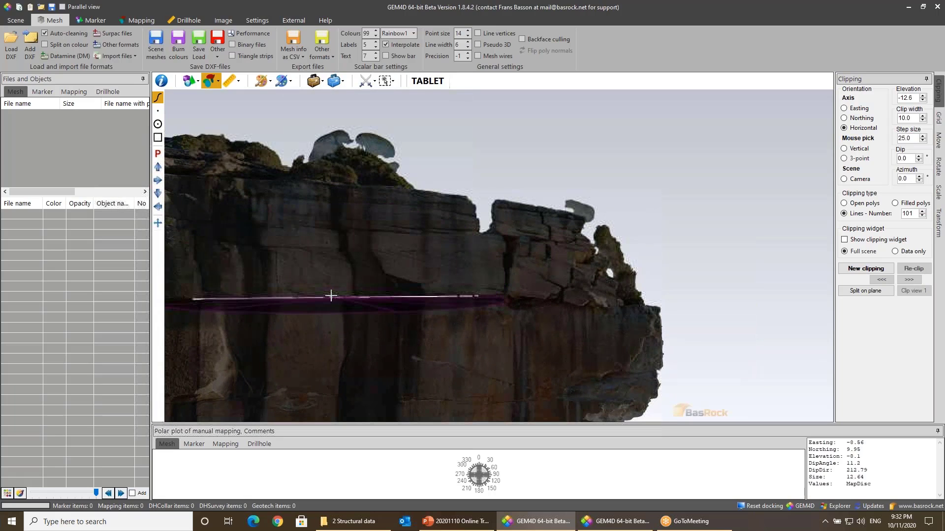
# Step: Pick further points near the middle of the horizontal joint's trace to adjust the fitted disc's dip
pyautogui.moveTo(331, 296); pyautogui.dragTo(333, 316)
pyautogui.scroll(3, 445, 249)
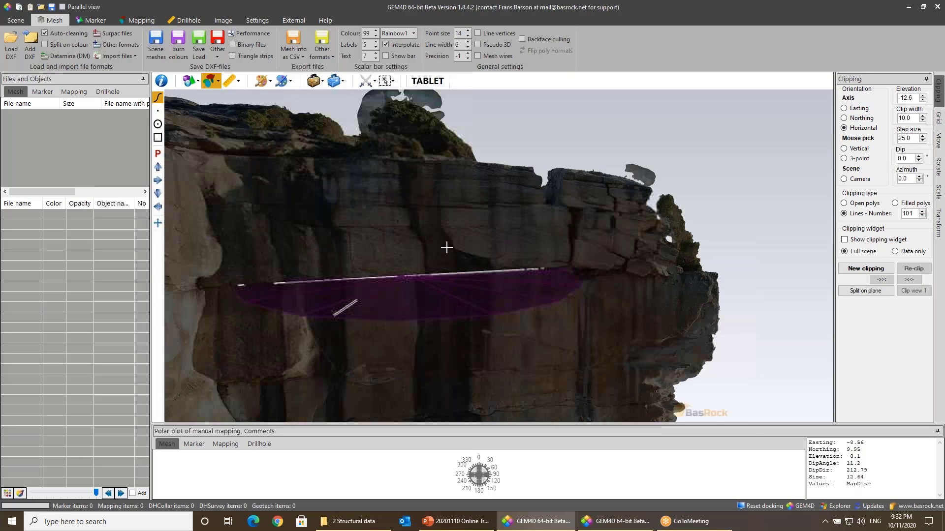
pyautogui.scroll(2, 487, 226)
pyautogui.moveTo(485, 222); pyautogui.dragTo(500, 238)
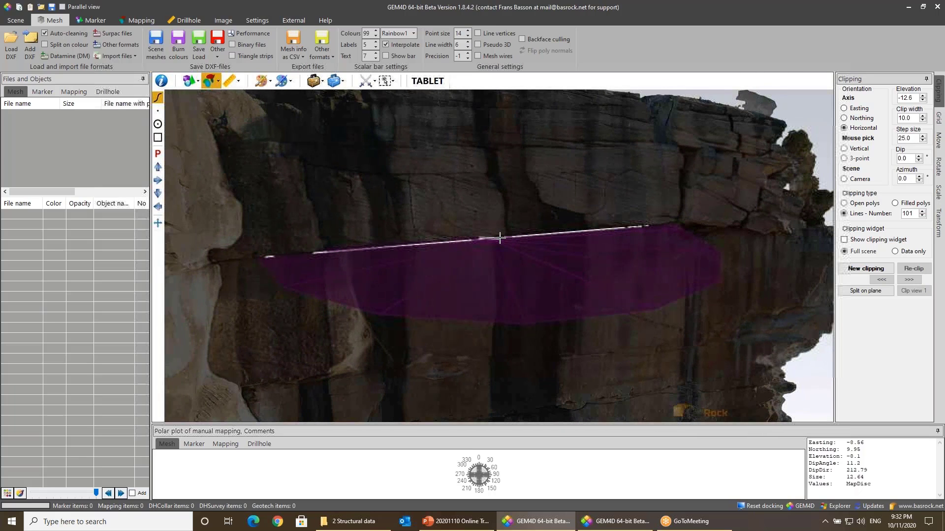
pyautogui.press('ctrl')
pyautogui.moveTo(500, 238); pyautogui.dragTo(401, 242)
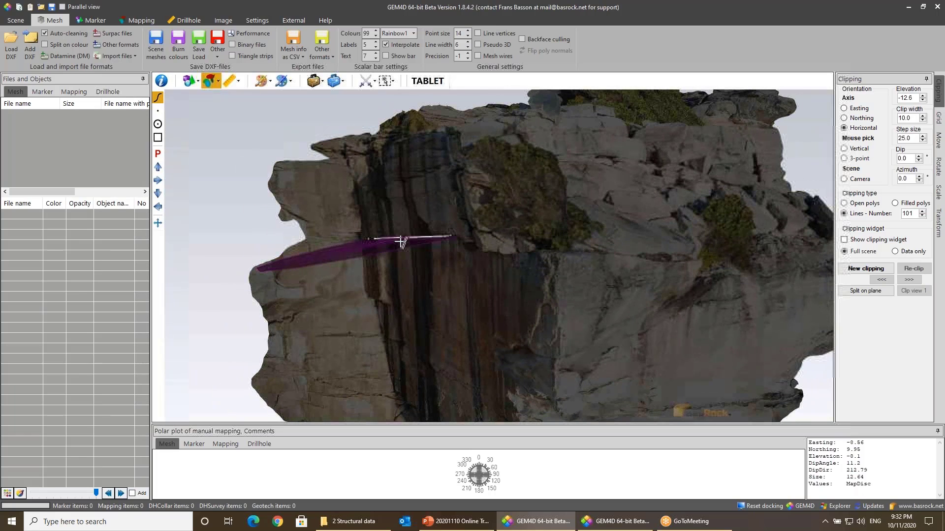
pyautogui.click(400, 237)
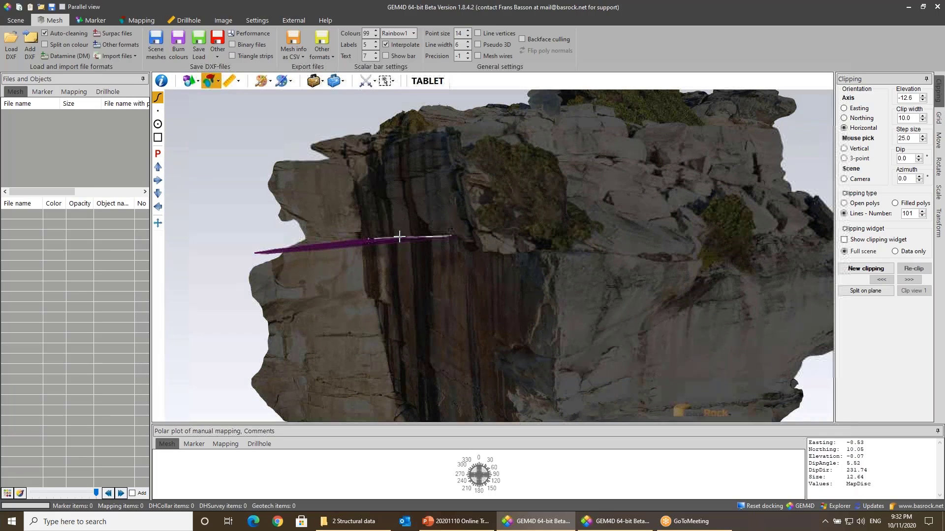
pyautogui.click(397, 236)
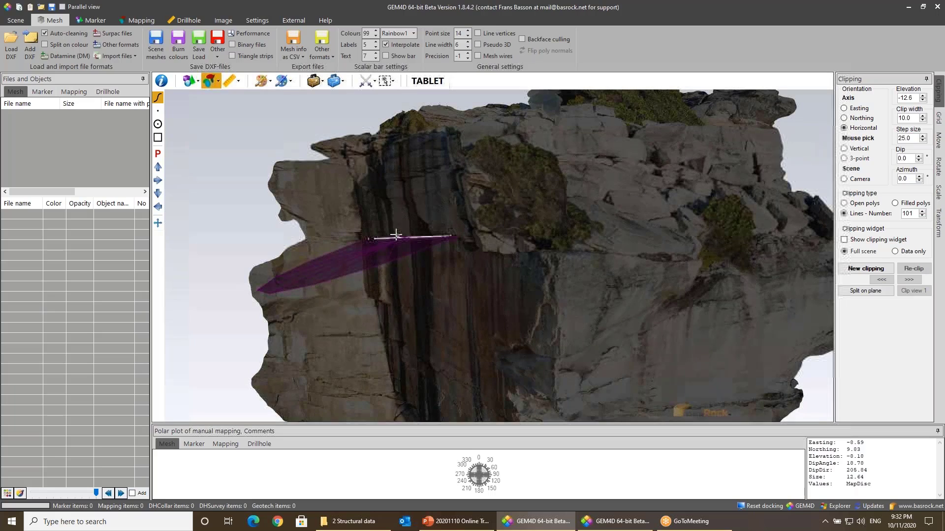
pyautogui.click(395, 237)
pyautogui.click(395, 238)
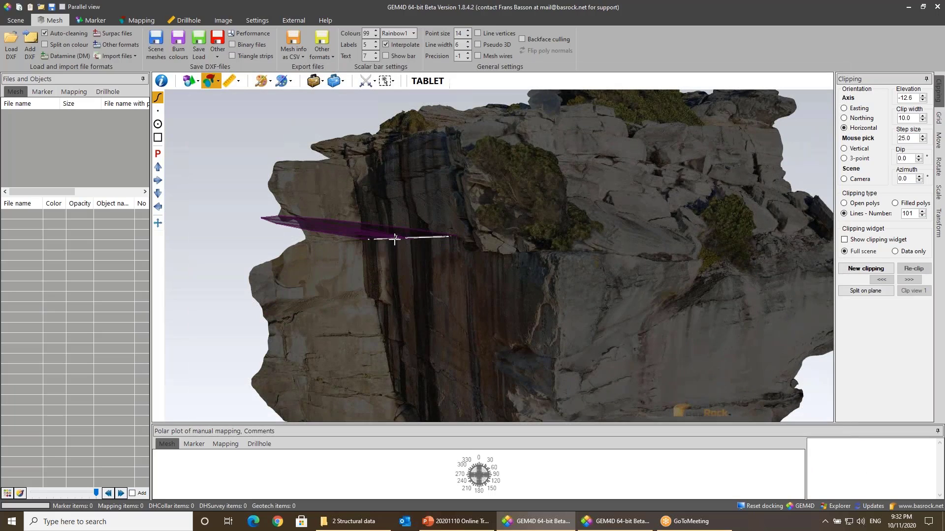
# Step: Pick one more point on the joint's trace to refit the disc, and finish mapping it
pyautogui.click(394, 239)
pyautogui.doubleClick(394, 239)
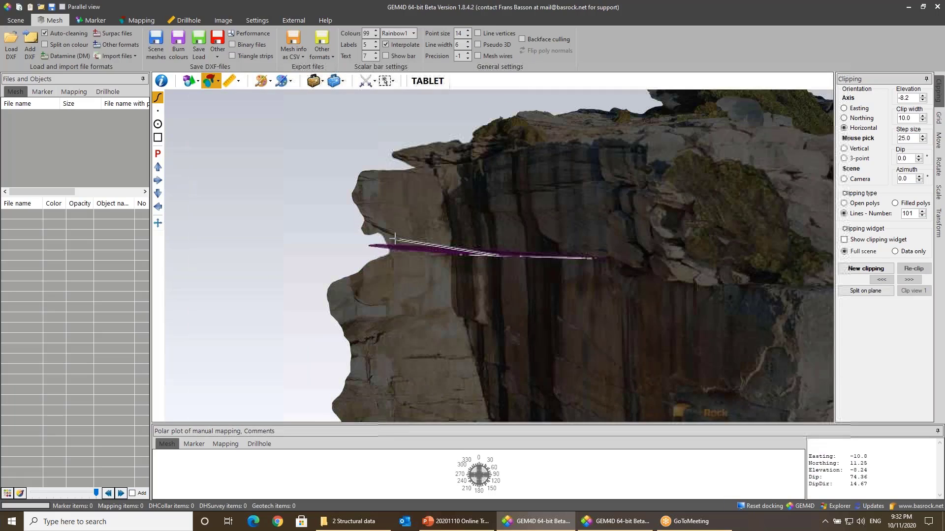
pyautogui.click(502, 255)
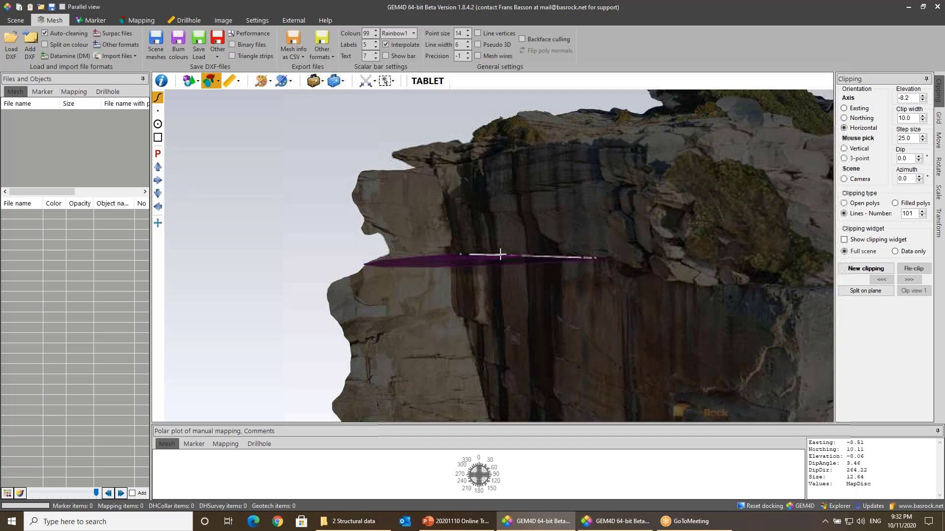
pyautogui.moveTo(502, 256); pyautogui.dragTo(503, 247, button='right')
pyautogui.moveTo(503, 248); pyautogui.dragTo(424, 248)
pyautogui.press('Escape')
pyautogui.click(209, 80)
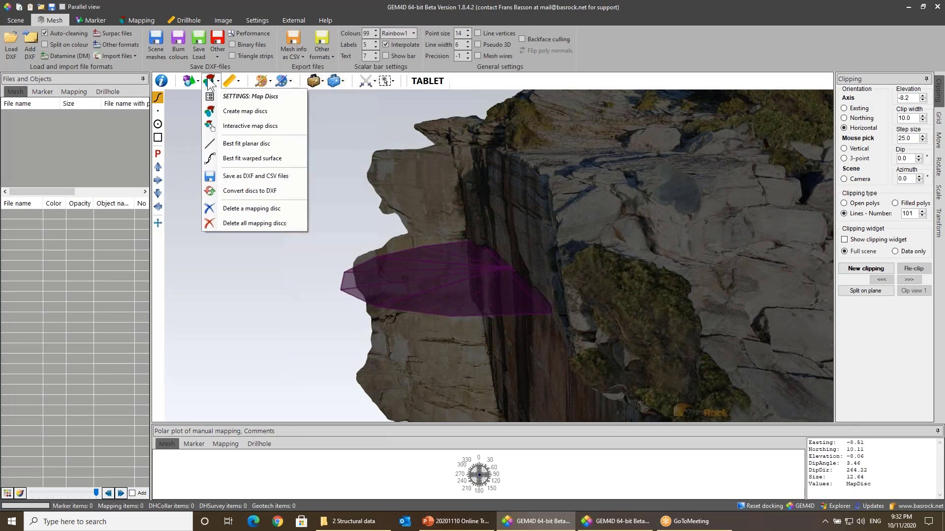
pyautogui.click(246, 190)
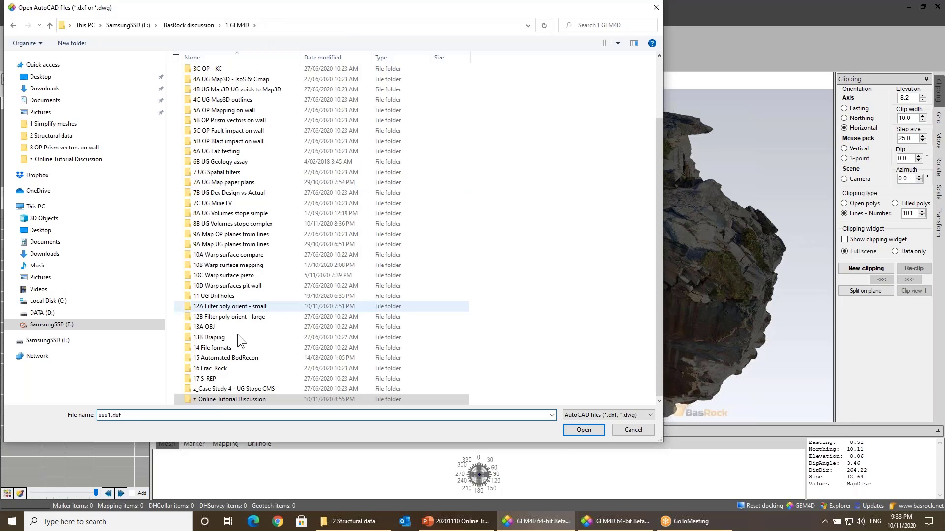
# Step: Load the tunnel mesh Dev level 1420.dxf from the folder 4 UG Map paper plans in z_Online Tutorial Discussion
pyautogui.doubleClick(220, 400)
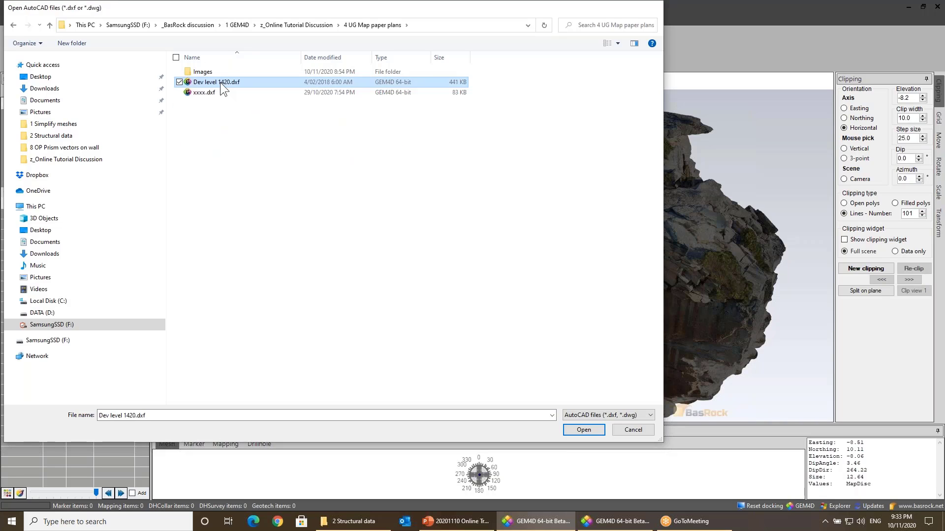
pyautogui.doubleClick(220, 81)
pyautogui.moveTo(287, 260); pyautogui.dragTo(554, 273)
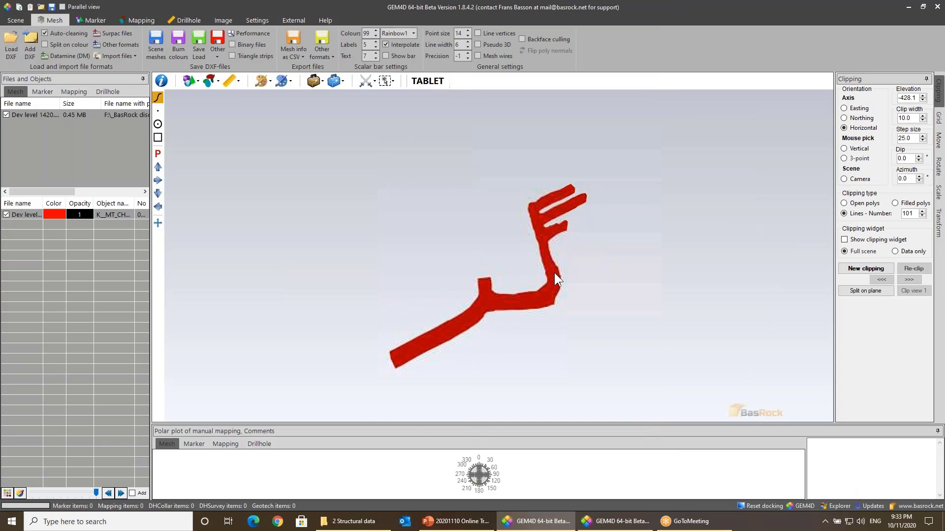
pyautogui.scroll(2, 518, 230)
pyautogui.moveTo(517, 230); pyautogui.dragTo(463, 288)
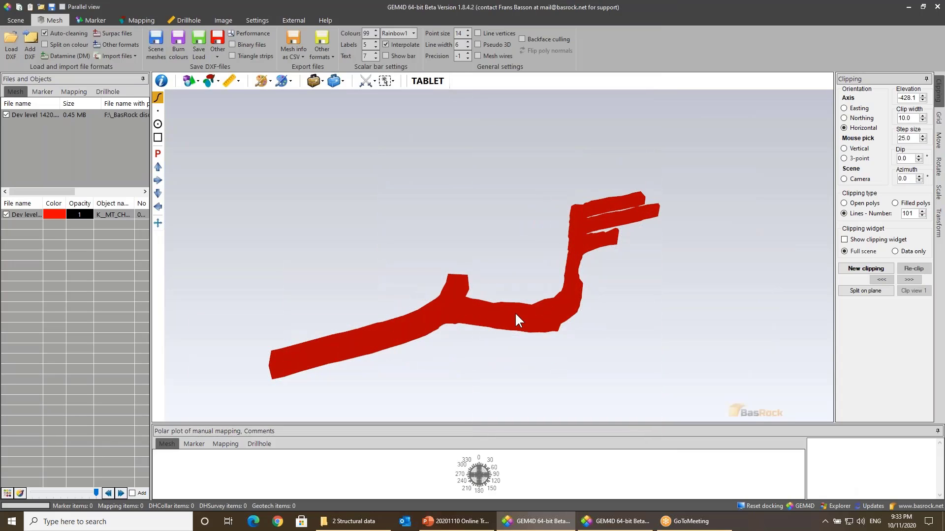
# Step: Set the scene's shading to Flat to bring out the tunnel mesh's faces
pyautogui.click(256, 21)
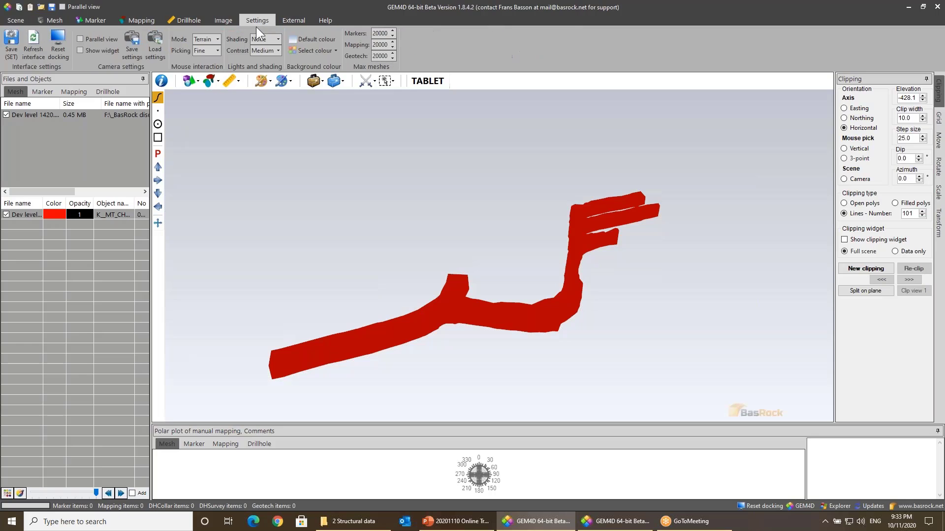
pyautogui.click(278, 40)
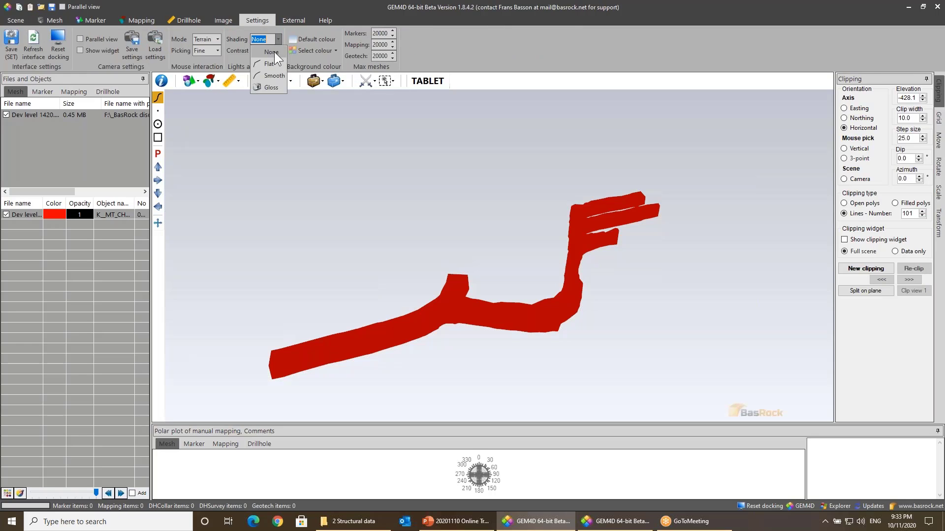
pyautogui.click(273, 62)
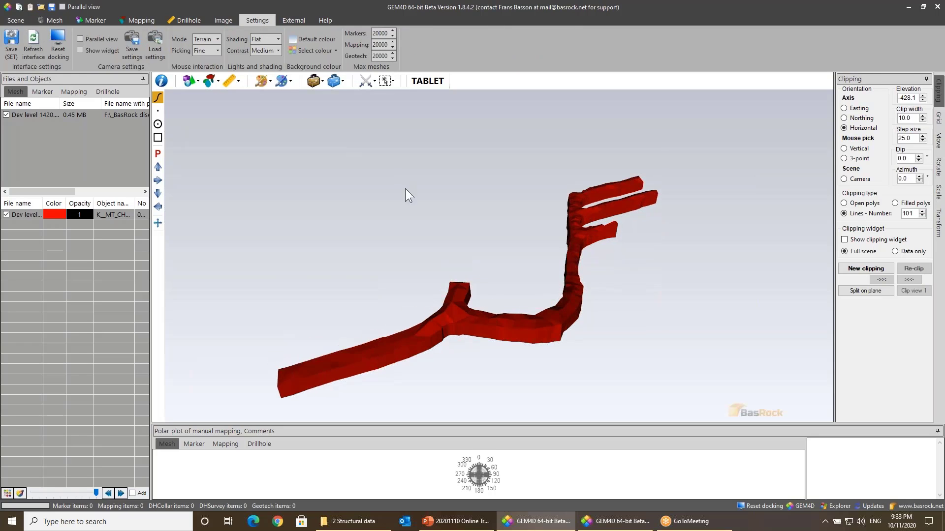
pyautogui.moveTo(407, 196); pyautogui.dragTo(423, 164)
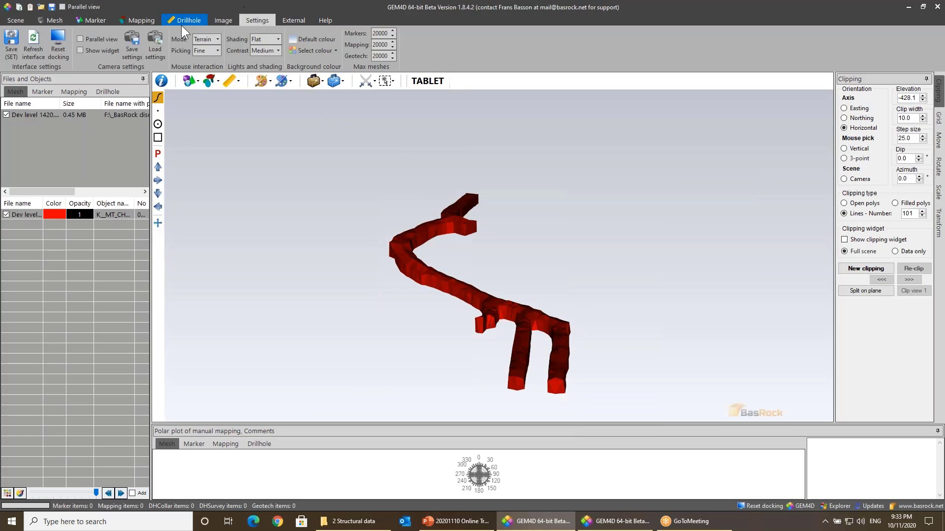
# Step: Load the paper plan image Dev level 1420.jpg with an approximate minimum image dimension of 50
pyautogui.click(222, 20)
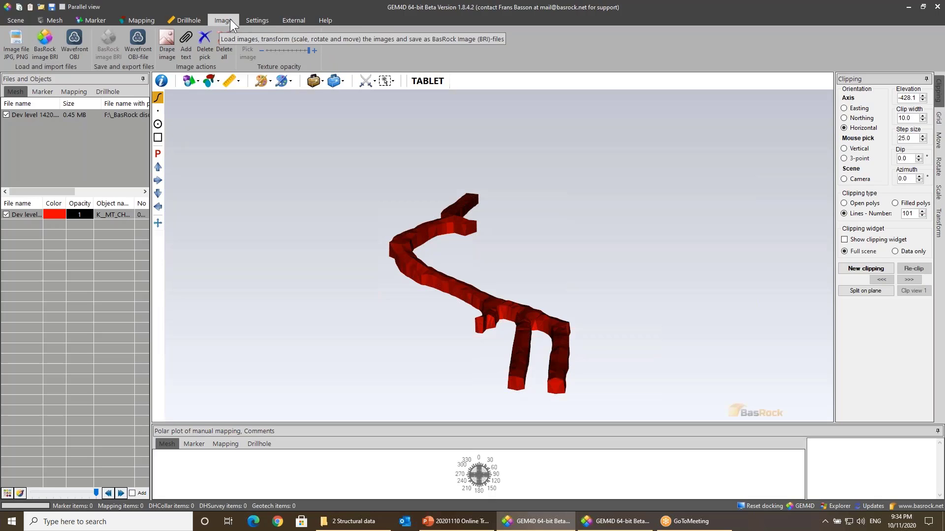
pyautogui.click(19, 47)
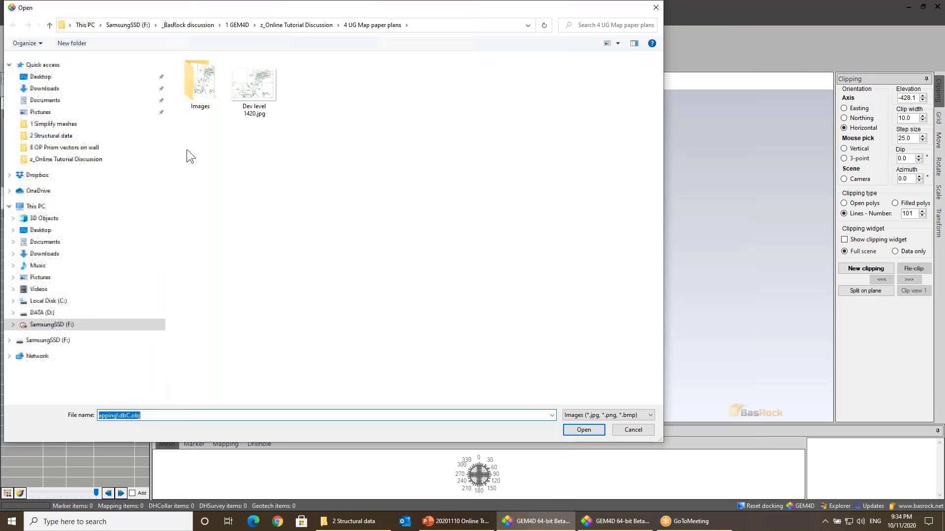
pyautogui.click(252, 92)
pyautogui.doubleClick(253, 94)
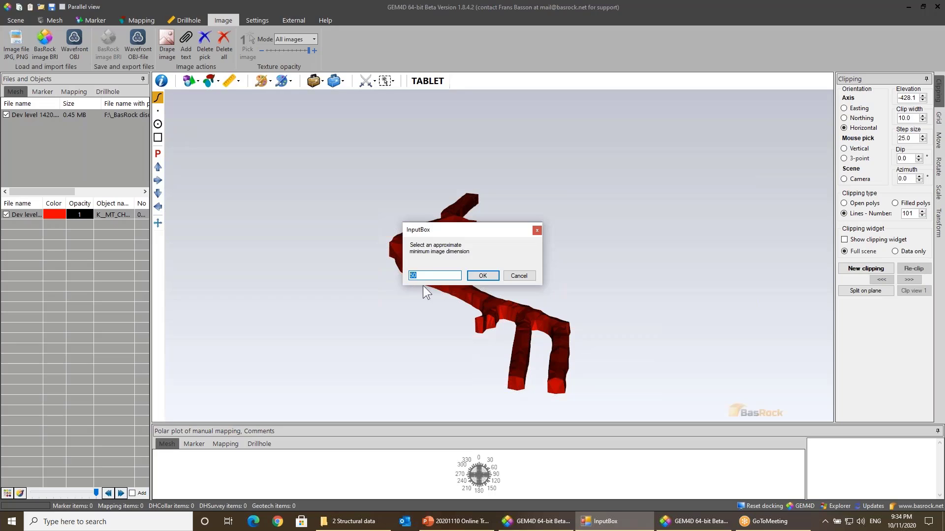
pyautogui.click(482, 275)
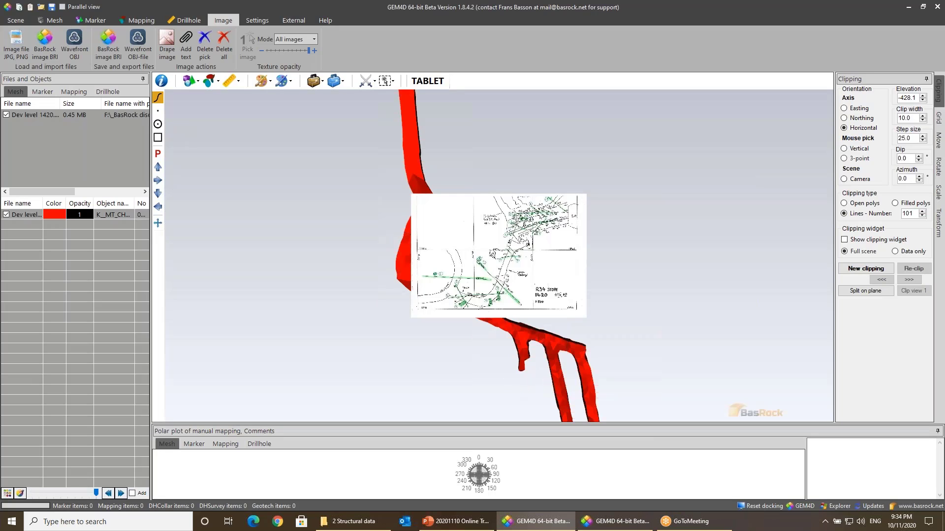
# Step: Examine the plan image against the tunnel mesh, and inspect its mapped structures and grid lines in plan view
pyautogui.moveTo(437, 303); pyautogui.dragTo(587, 228)
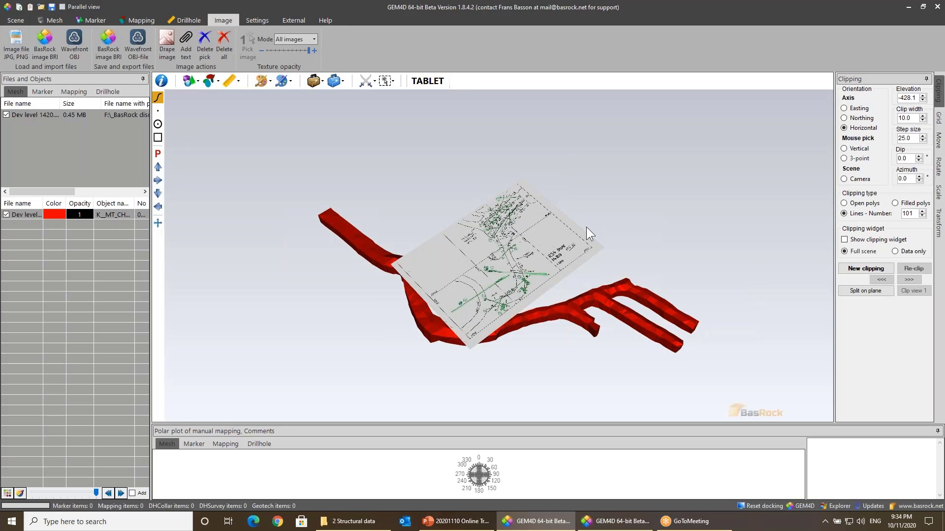
pyautogui.doubleClick(486, 262)
pyautogui.scroll(5, 556, 275)
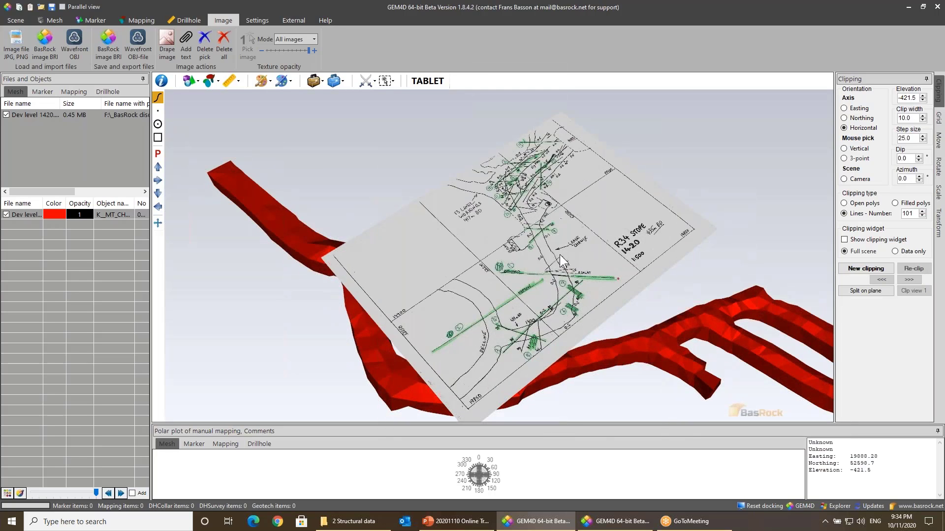
pyautogui.press('p')
pyautogui.moveTo(548, 273); pyautogui.dragTo(475, 105, button='right')
pyautogui.scroll(2, 535, 277)
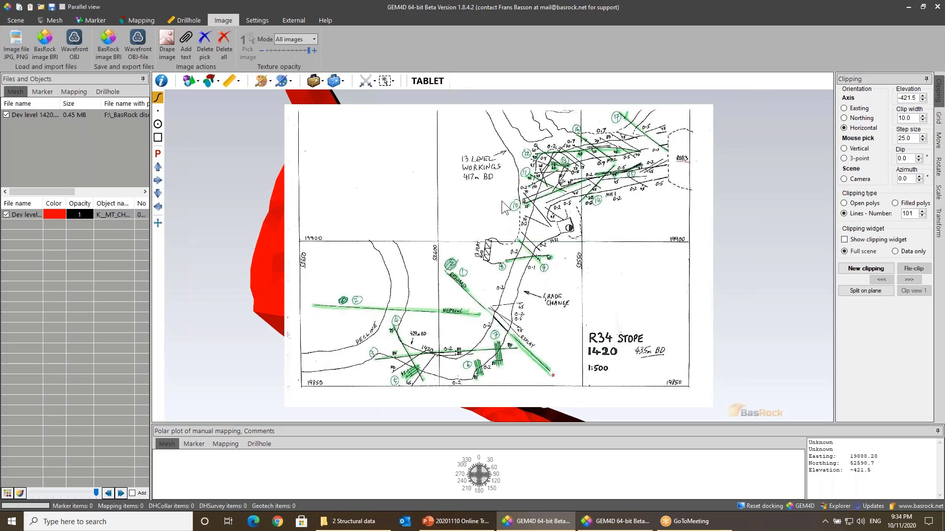
pyautogui.scroll(5, 501, 201)
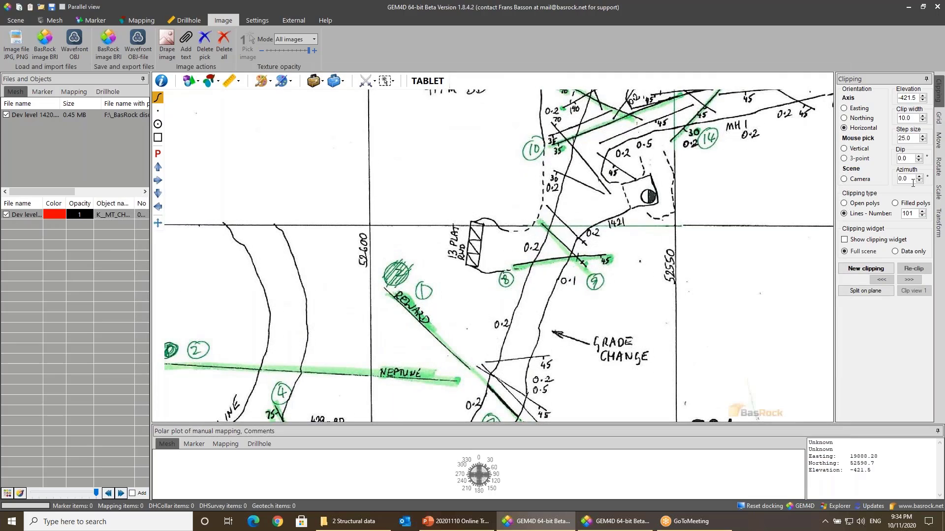
pyautogui.click(938, 193)
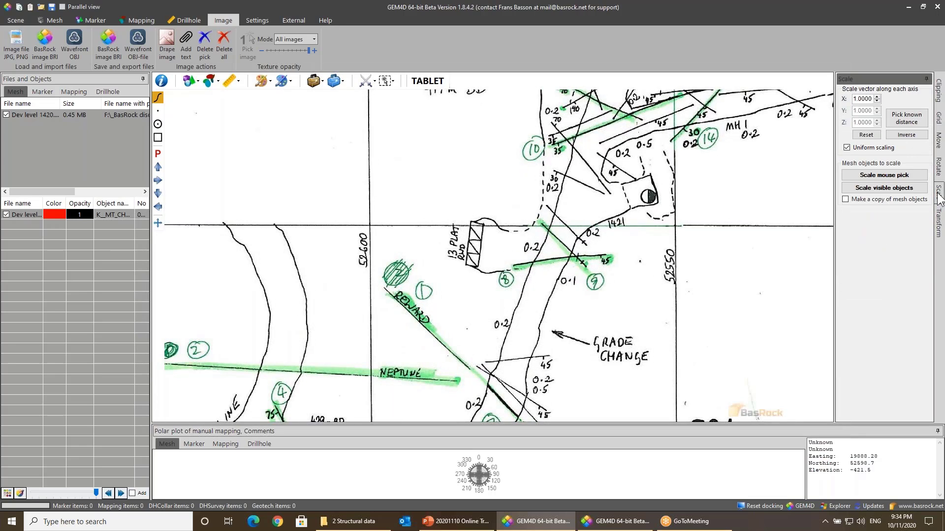
pyautogui.click(938, 122)
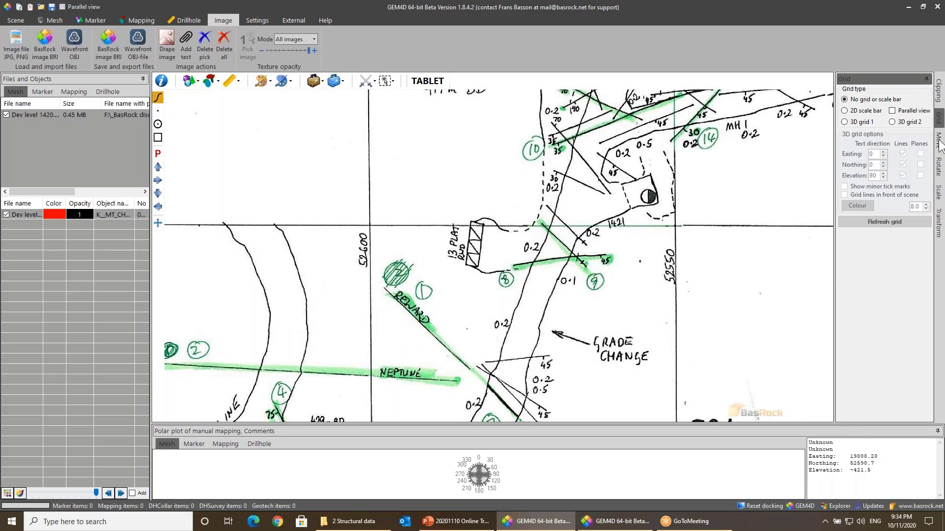
pyautogui.click(939, 143)
pyautogui.click(939, 192)
pyautogui.click(938, 167)
pyautogui.click(936, 146)
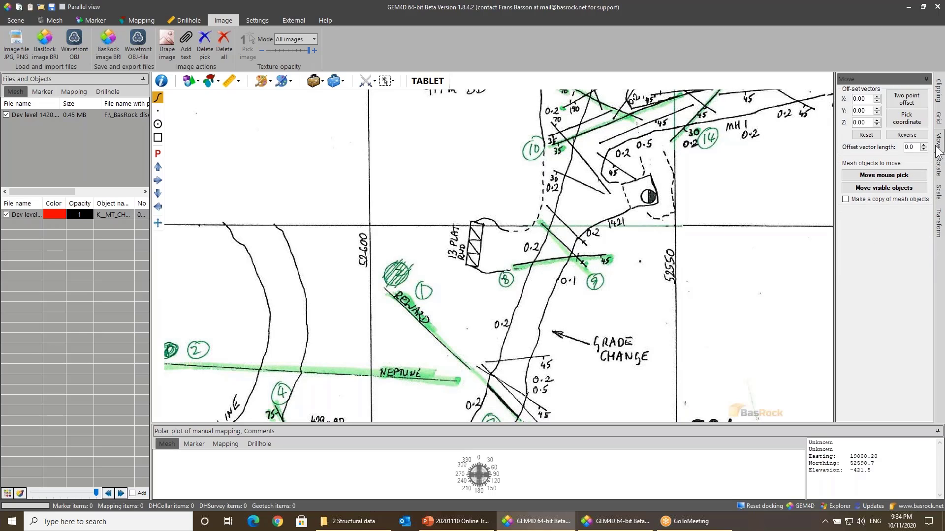
# Step: Define a uniform scale factor from the known distance of 50 between the plan's 52600 and 52550 grid intersections on the same horizontal grid line
pyautogui.click(938, 194)
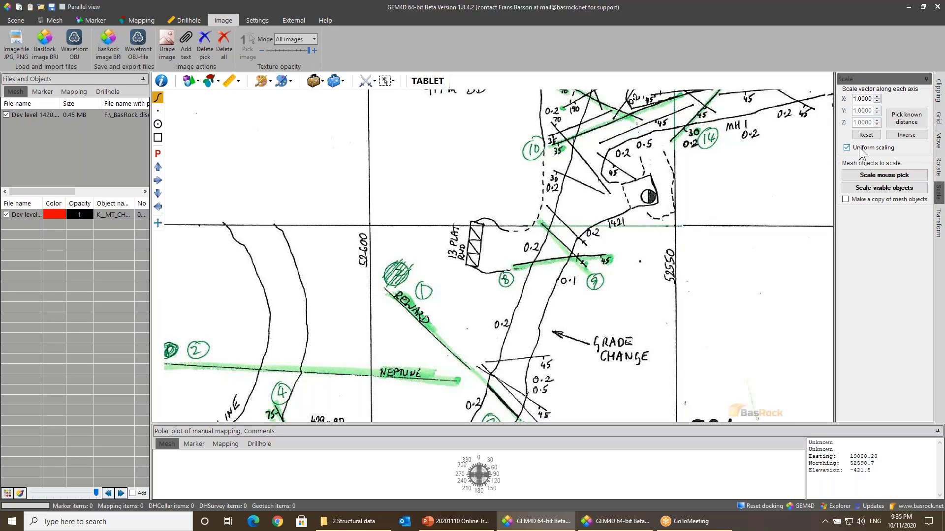
pyautogui.click(905, 121)
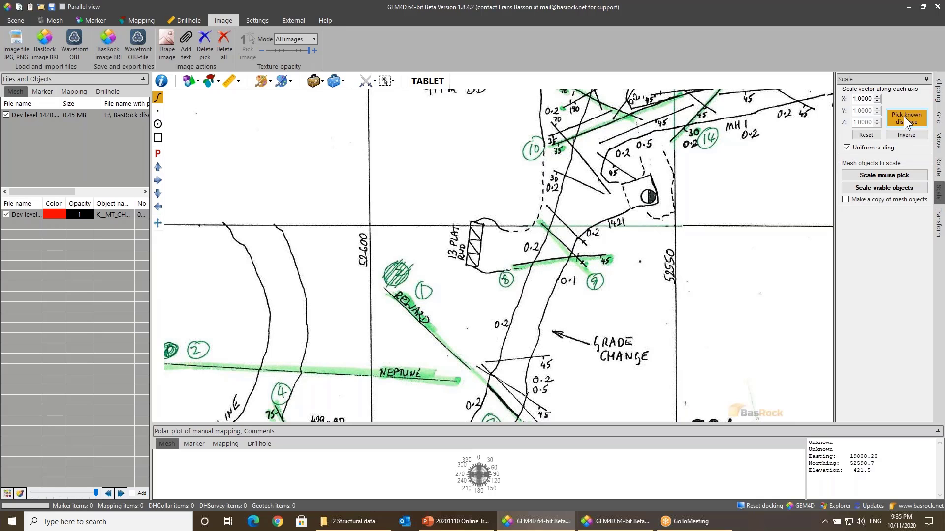
pyautogui.scroll(4, 498, 256)
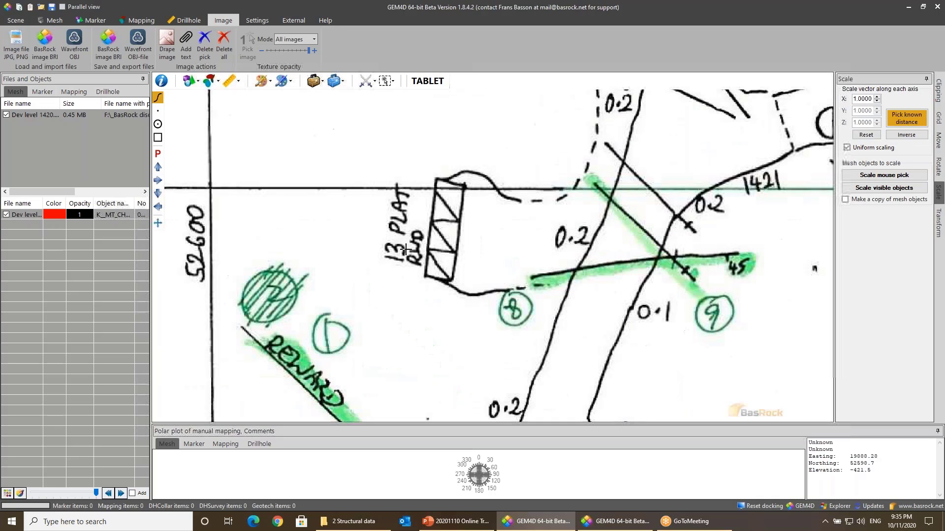
pyautogui.click(209, 188)
pyautogui.scroll(-2, 499, 254)
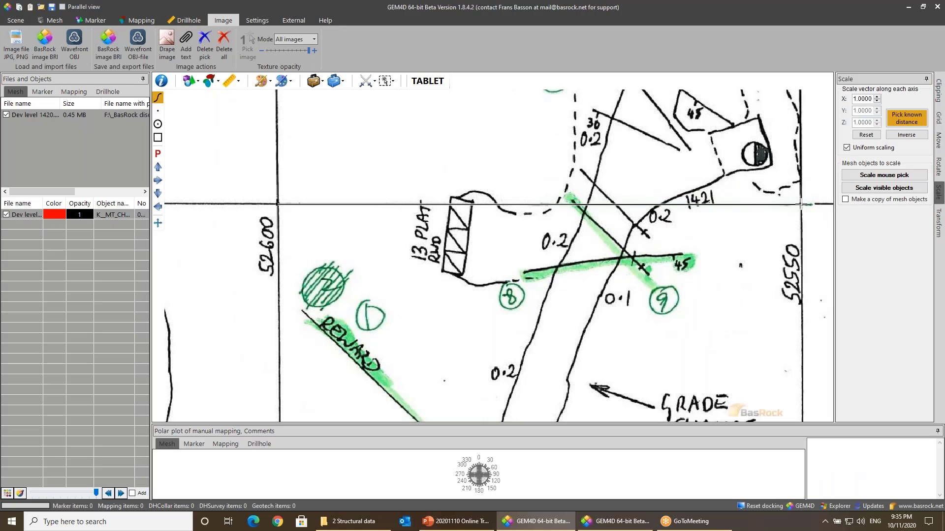
pyautogui.click(801, 204)
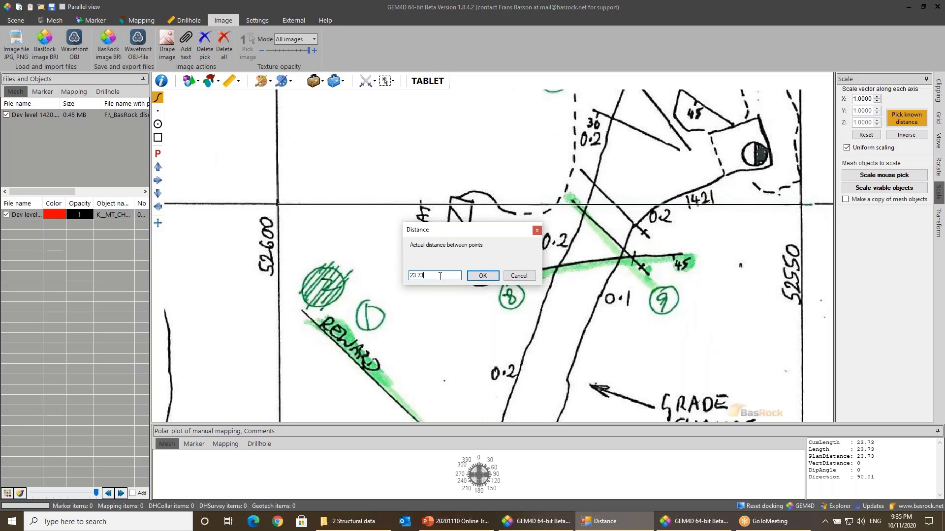
pyautogui.doubleClick(440, 276)
pyautogui.click(482, 275)
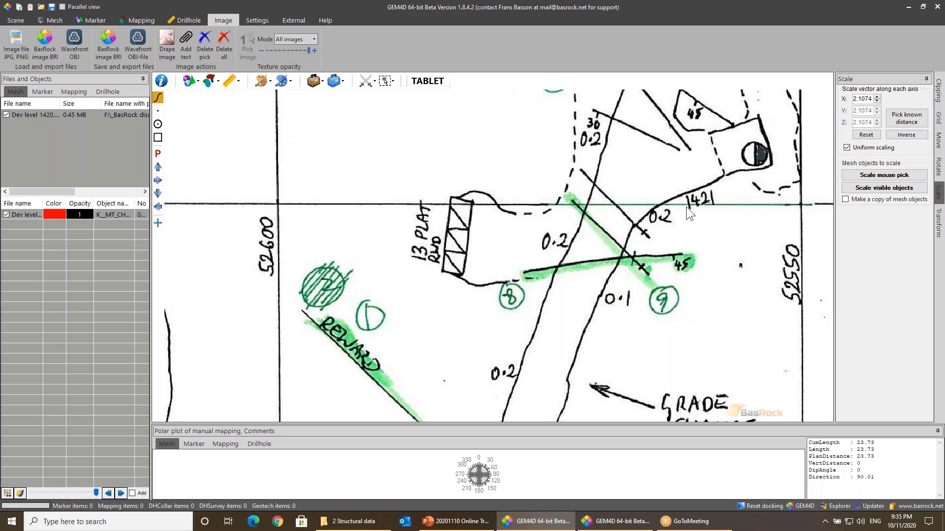
pyautogui.click(863, 98)
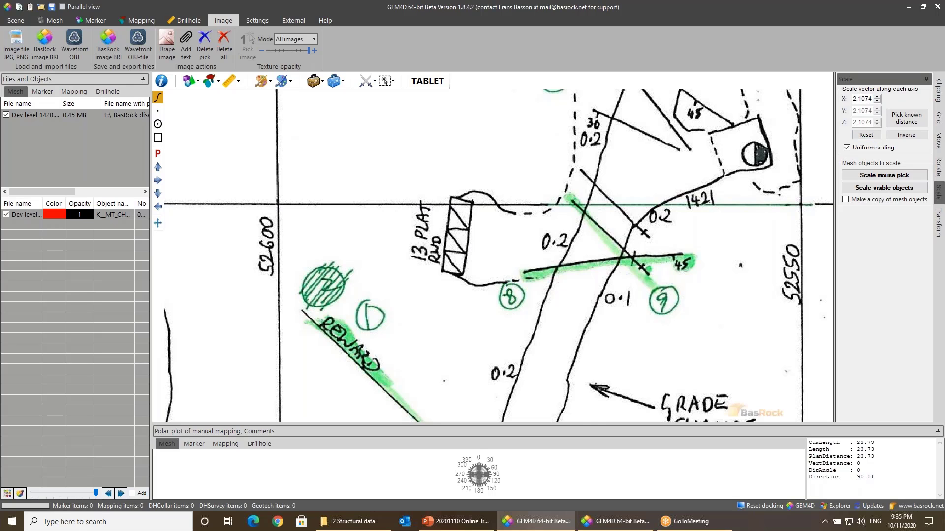
# Step: Scale only the plan image by the uniform factor of 2.1074
pyautogui.scroll(-6, 559, 302)
pyautogui.moveTo(560, 302); pyautogui.dragTo(576, 222)
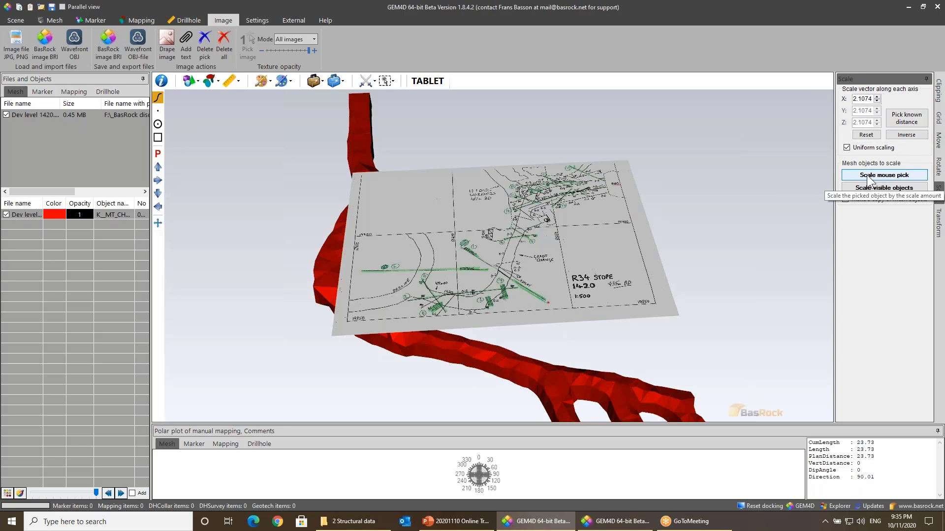
pyautogui.click(882, 176)
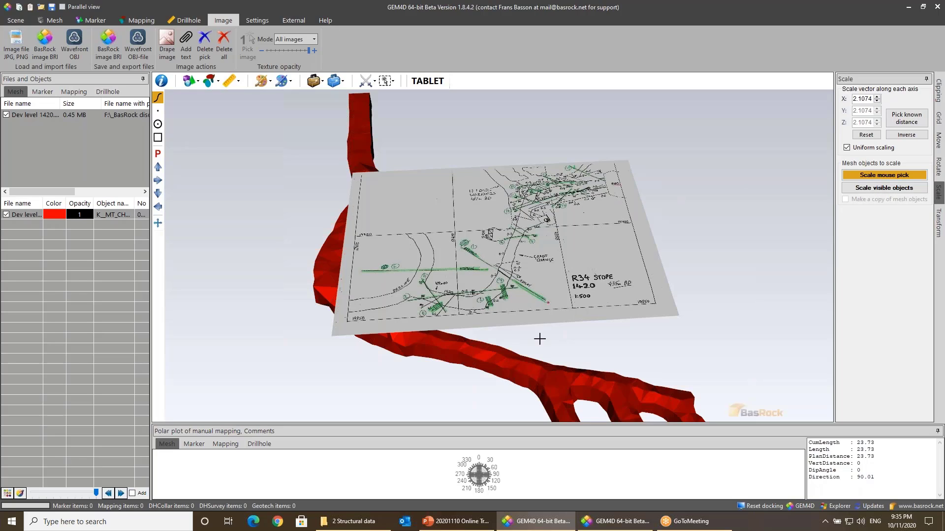
pyautogui.click(507, 360)
pyautogui.scroll(-3, 544, 170)
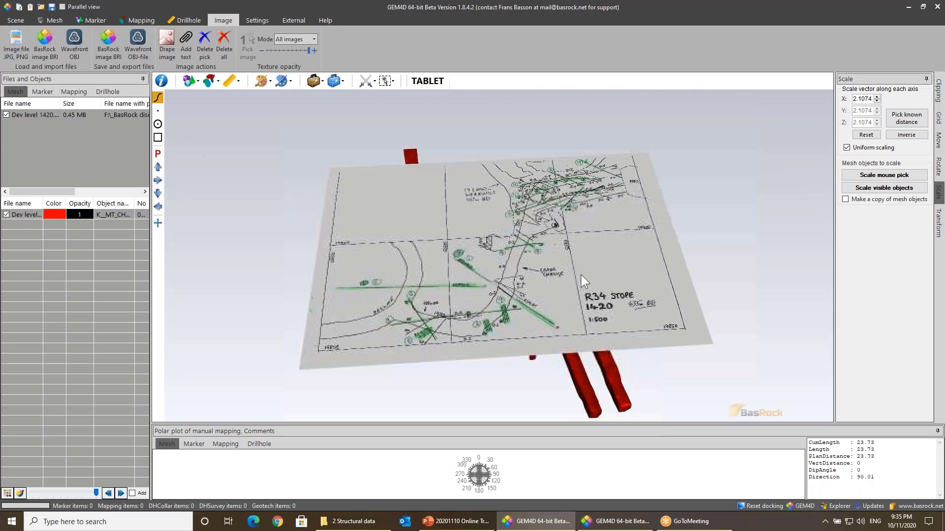
# Step: Show the enlarged plan image in plan view and open the mesh rotation settings
pyautogui.moveTo(581, 274); pyautogui.dragTo(575, 293)
pyautogui.press('p')
pyautogui.scroll(3, 572, 328)
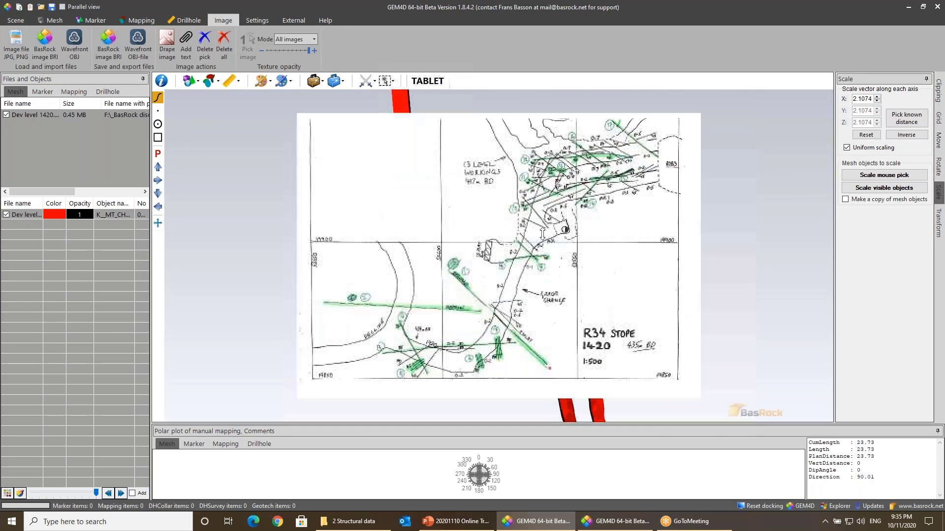
pyautogui.click(939, 167)
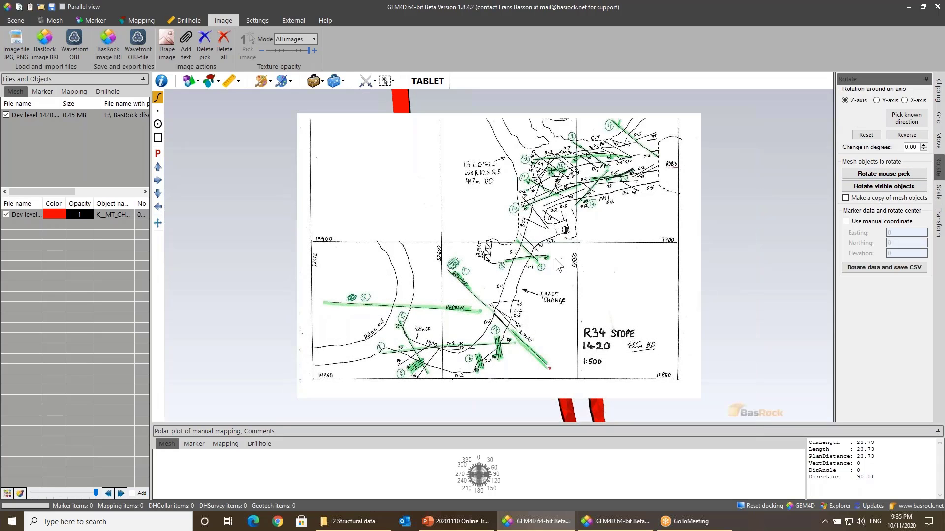
pyautogui.scroll(1, 527, 291)
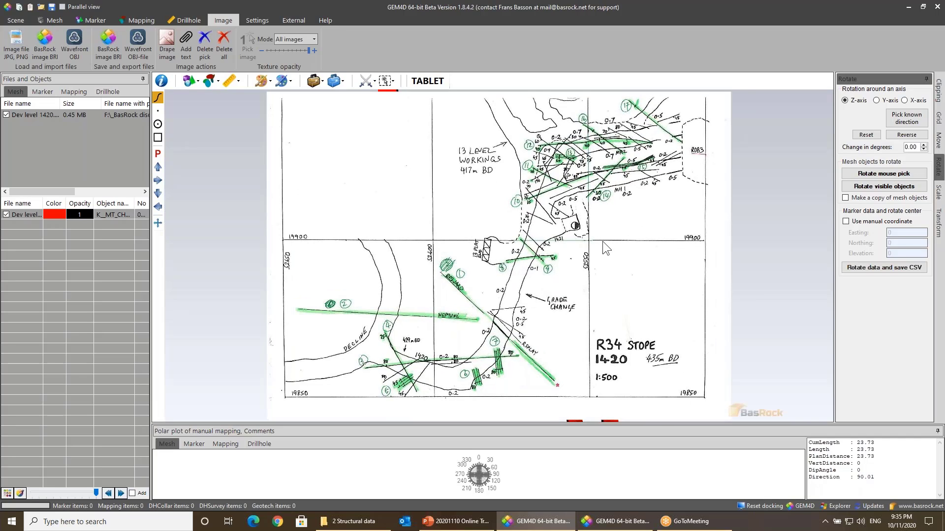
pyautogui.scroll(-1, 625, 247)
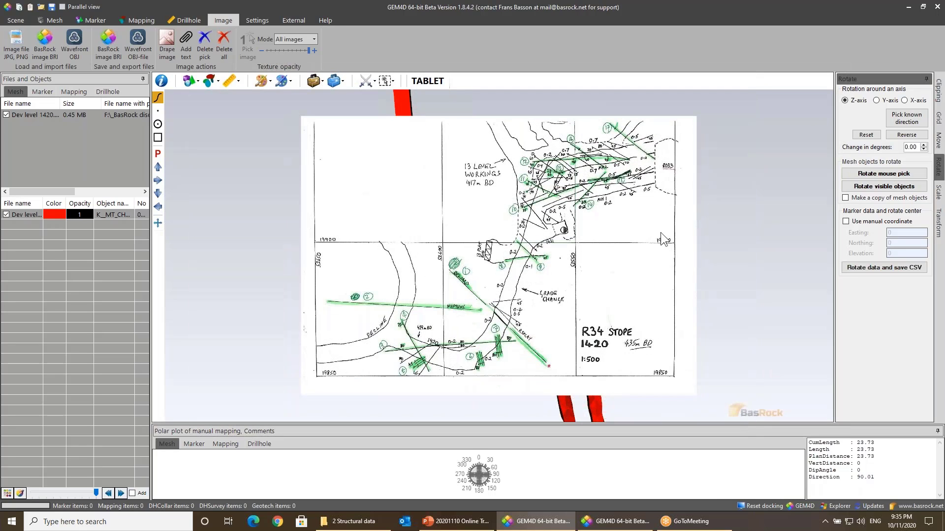
pyautogui.doubleClick(911, 146)
pyautogui.write('90')
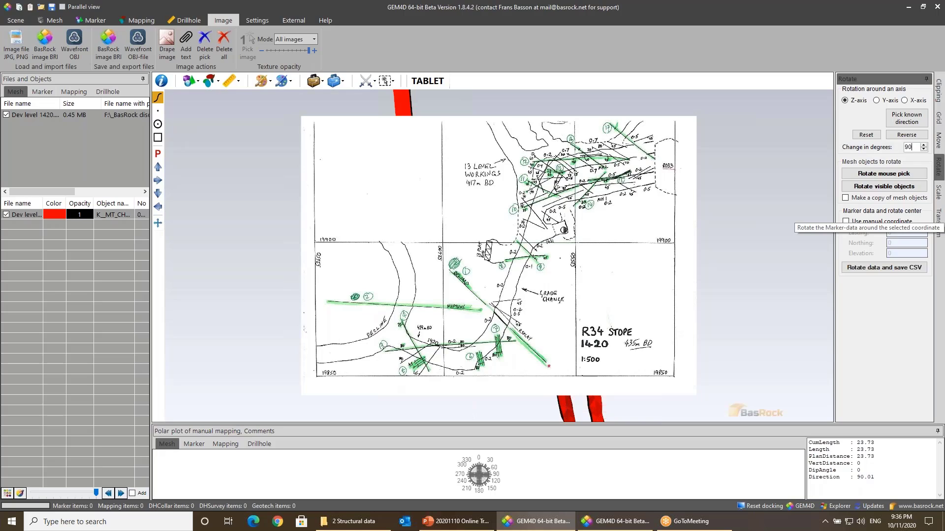
pyautogui.press('BackSpace')
pyautogui.press('BackSpace')
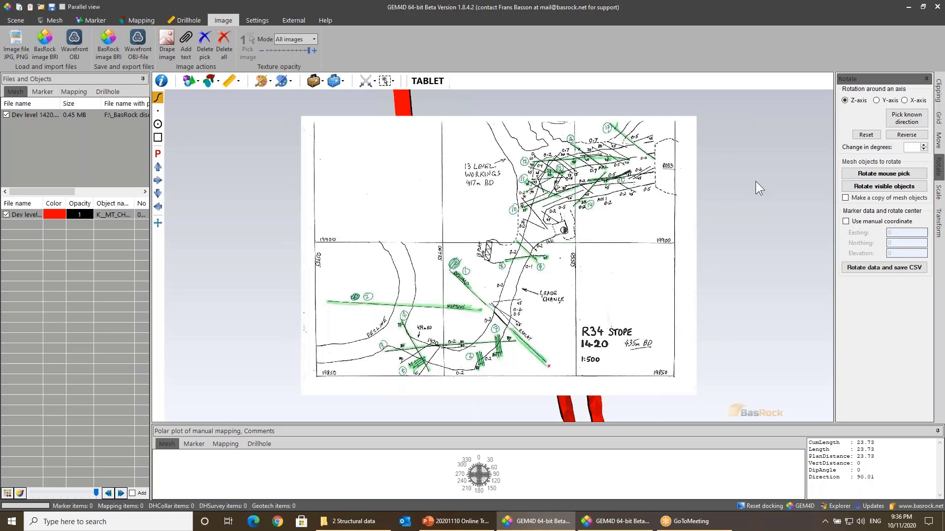
# Step: Derive a Z-axis rotation from the plan's grid line between the 52600 and 52550 intersections, giving its known direction as 180 degrees
pyautogui.scroll(2, 755, 181)
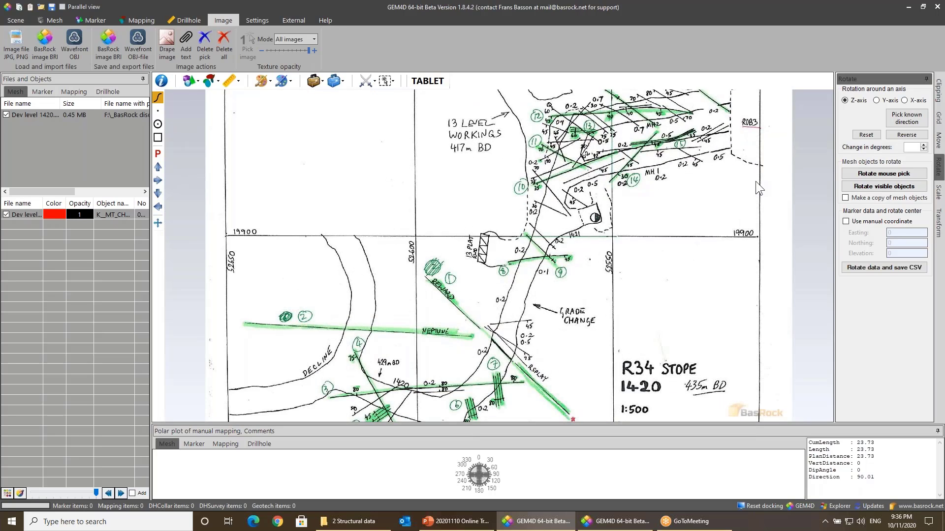
pyautogui.click(908, 118)
pyautogui.scroll(3, 381, 227)
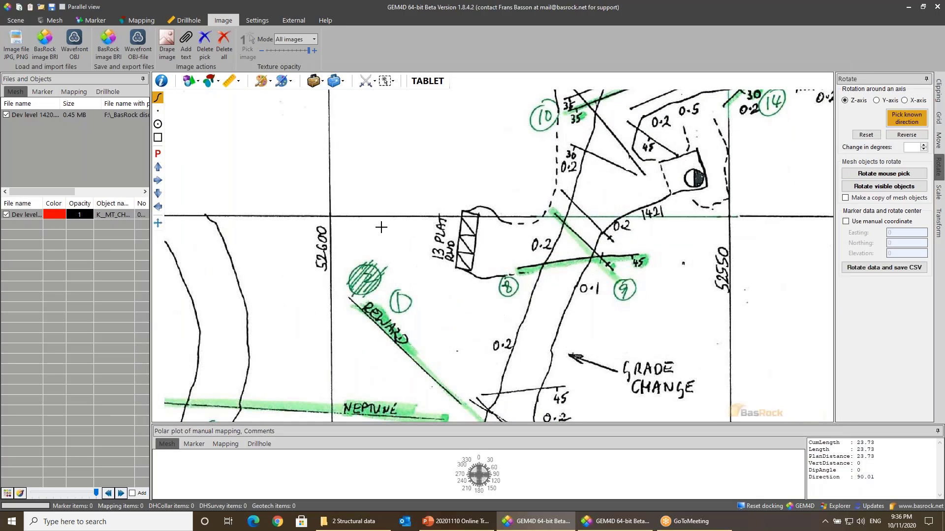
pyautogui.click(331, 215)
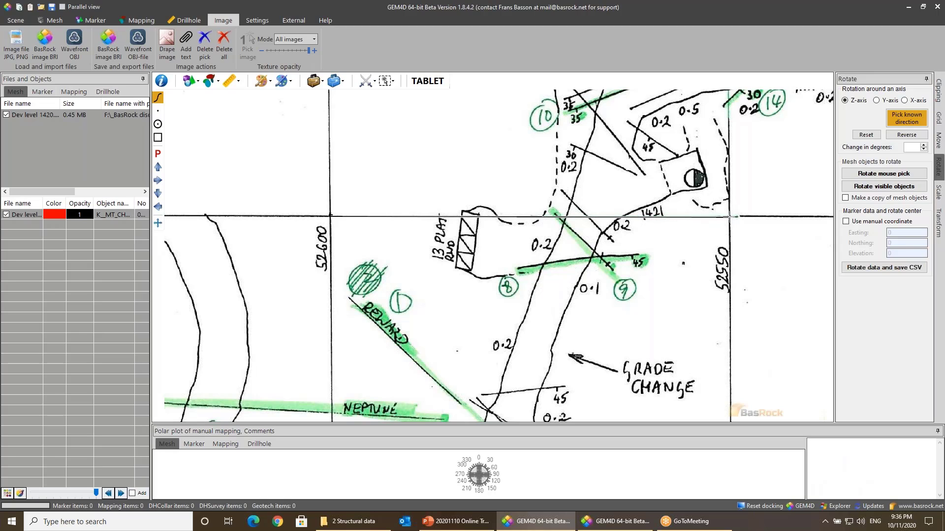
pyautogui.click(729, 217)
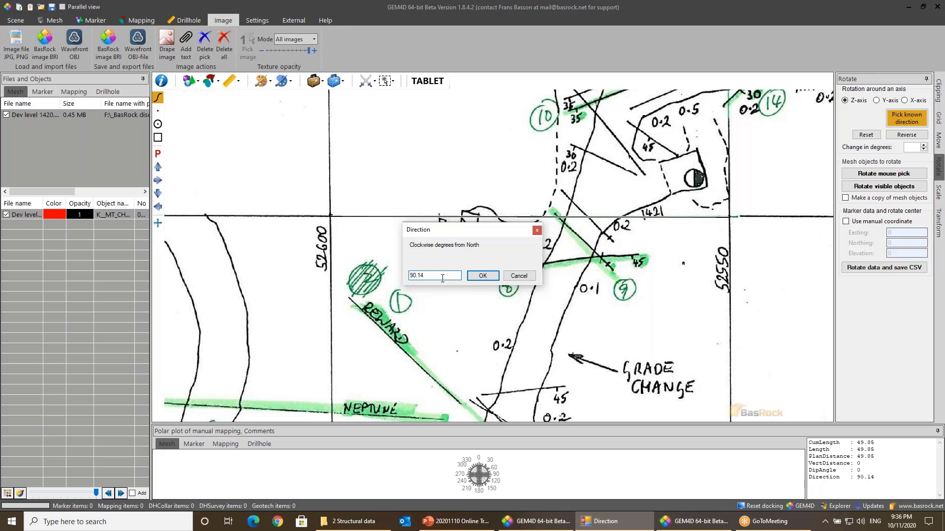
pyautogui.doubleClick(433, 275)
pyautogui.write('180')
pyautogui.click(482, 276)
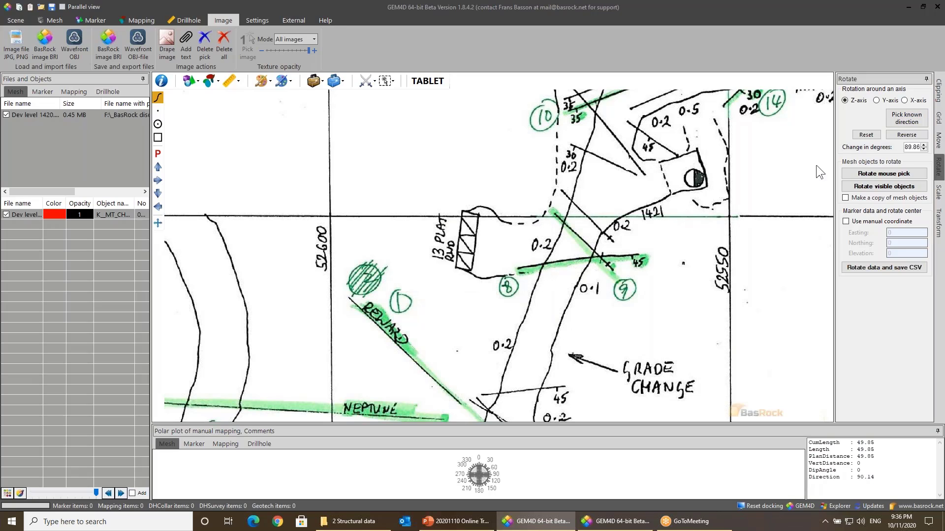
# Step: Rotate only the plan image around the Z-axis by 90 degrees and check its orientation against the tunnel mesh
pyautogui.doubleClick(910, 149)
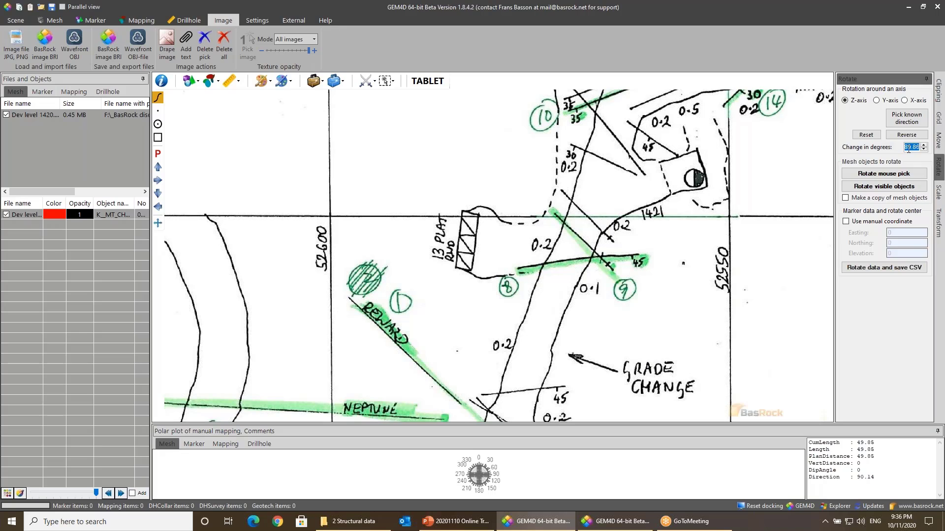
pyautogui.write('9')
pyautogui.doubleClick(911, 147)
pyautogui.write('9')
pyautogui.scroll(-3, 693, 219)
pyautogui.scroll(-3, 783, 196)
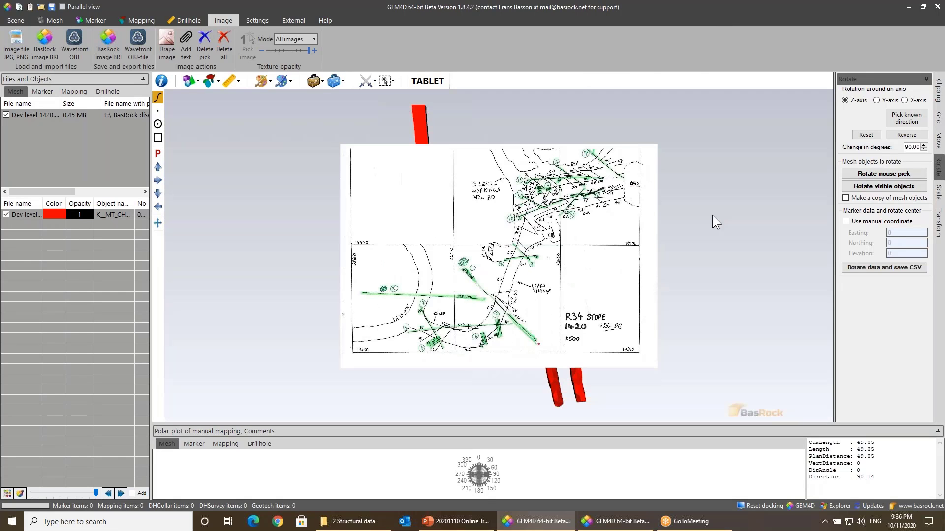
pyautogui.click(890, 175)
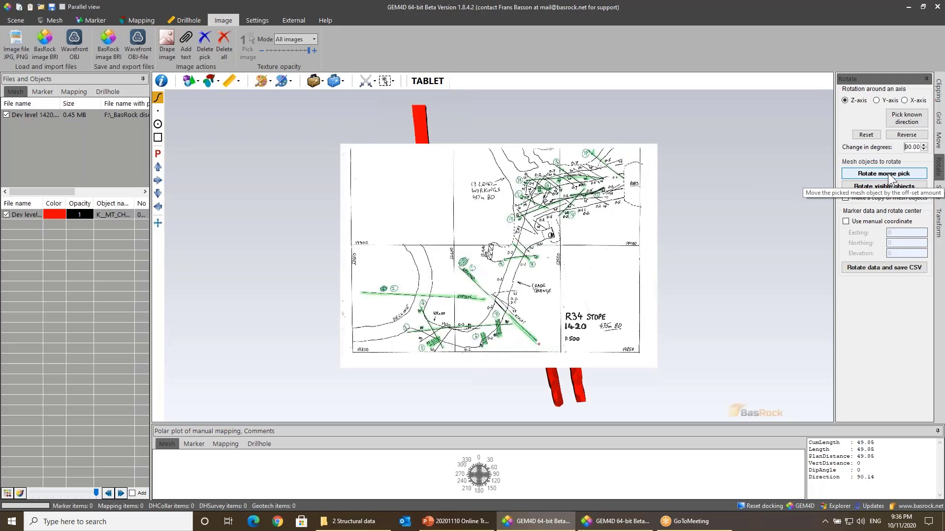
pyautogui.click(586, 232)
pyautogui.moveTo(586, 232)
pyautogui.mouseDown()
pyautogui.moveTo(686, 154)
pyautogui.moveTo(698, 204)
pyautogui.mouseUp()
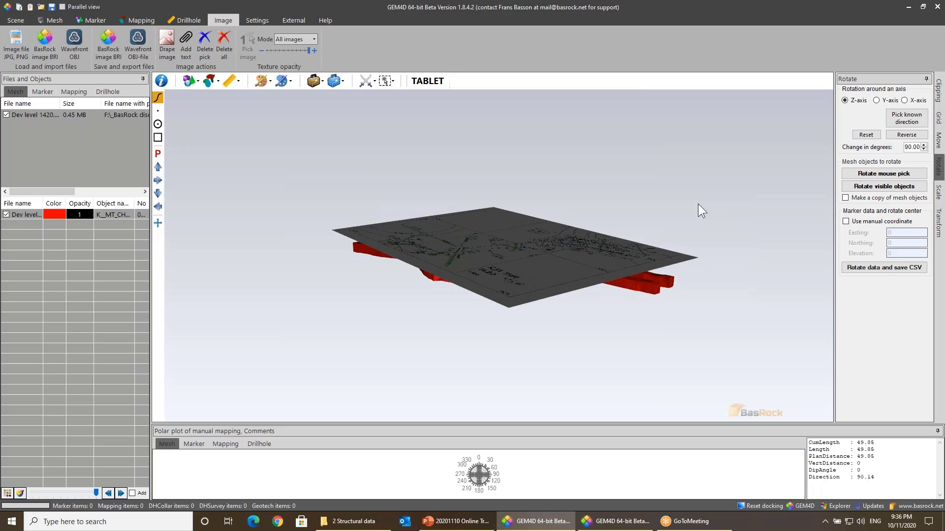
pyautogui.moveTo(475, 314)
pyautogui.mouseDown()
pyautogui.moveTo(469, 294)
pyautogui.moveTo(488, 268)
pyautogui.moveTo(657, 230)
pyautogui.mouseUp()
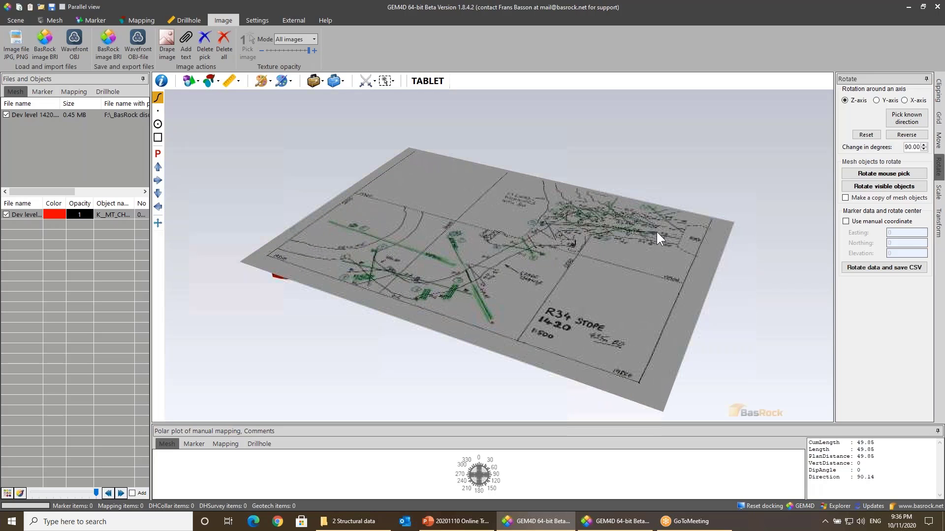
# Step: Move the plan image by a Z offset of 20 so that it sits above the tunnel mesh
pyautogui.click(938, 143)
pyautogui.moveTo(631, 226); pyautogui.dragTo(655, 227)
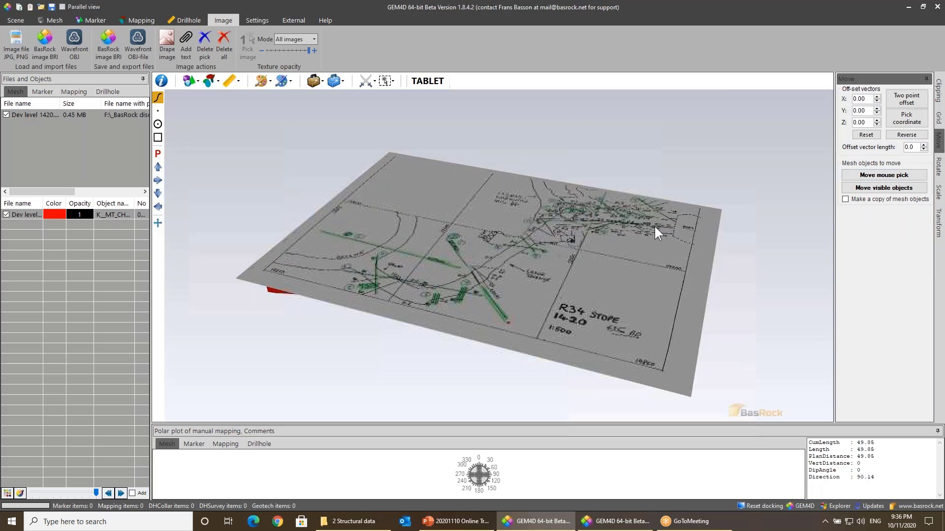
pyautogui.doubleClick(868, 122)
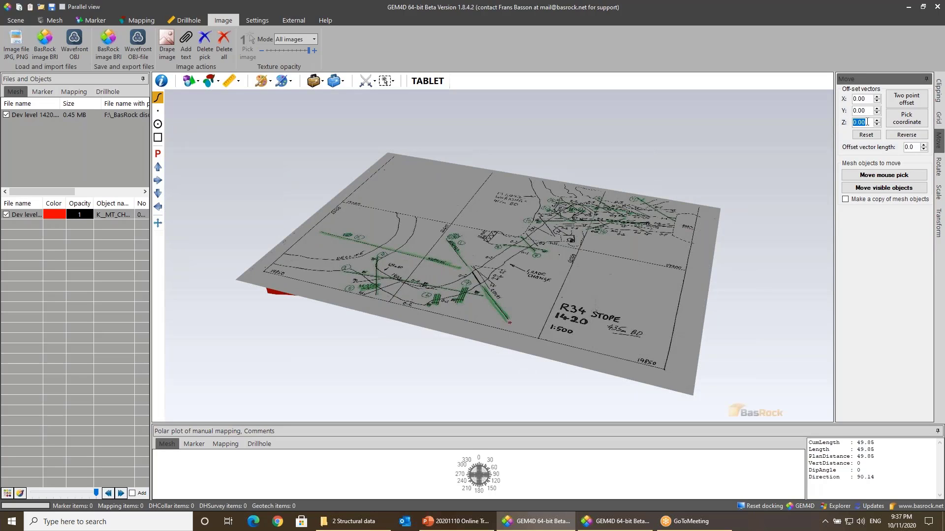
pyautogui.write('20')
pyautogui.click(881, 175)
pyautogui.click(525, 291)
pyautogui.scroll(2, 515, 265)
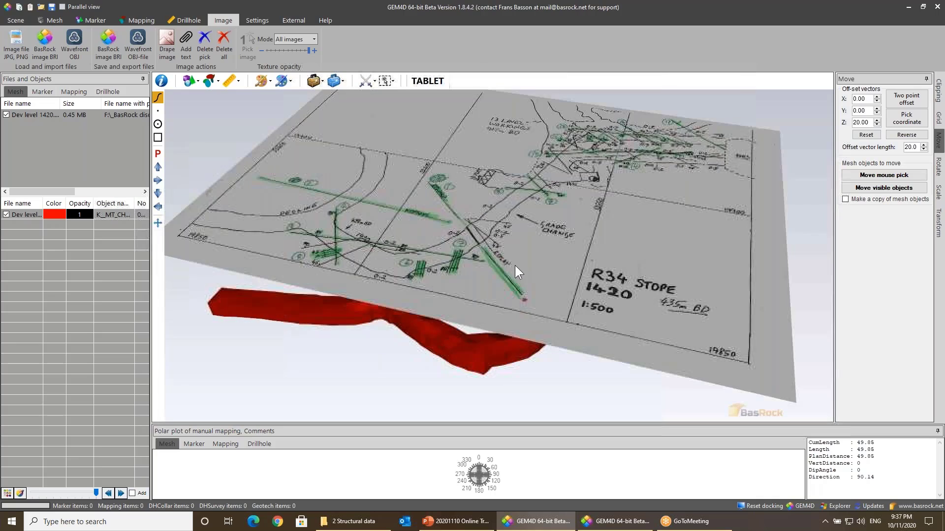
# Step: Define a two-point offset from the plan's tunnel wall corner beside structure 6 to the matching lower corner of the tunnel mesh's bend
pyautogui.moveTo(515, 264); pyautogui.dragTo(427, 287)
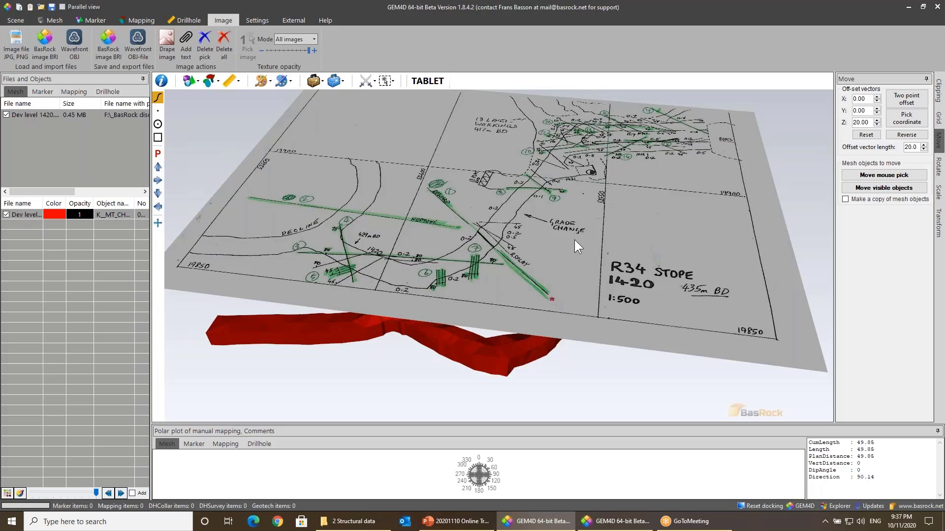
pyautogui.moveTo(574, 240); pyautogui.dragTo(639, 167, button='right')
pyautogui.scroll(3, 639, 168)
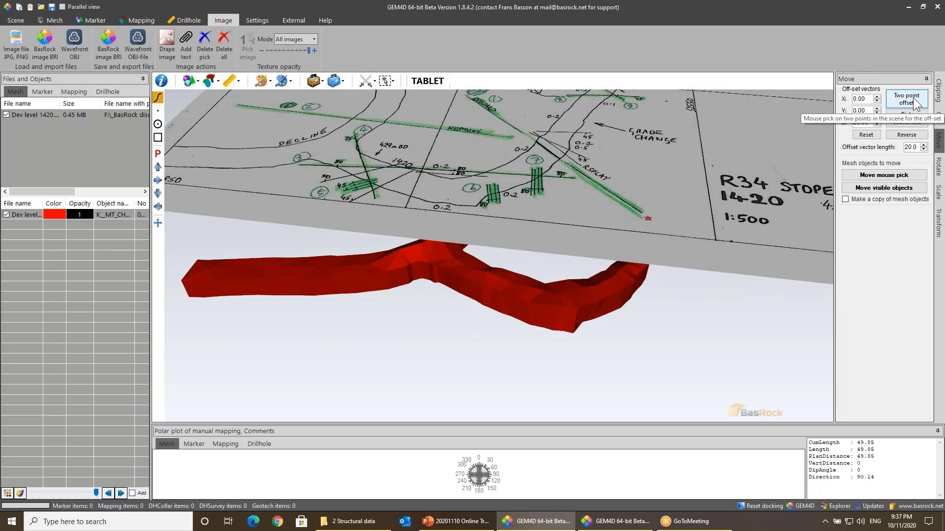
pyautogui.click(899, 121)
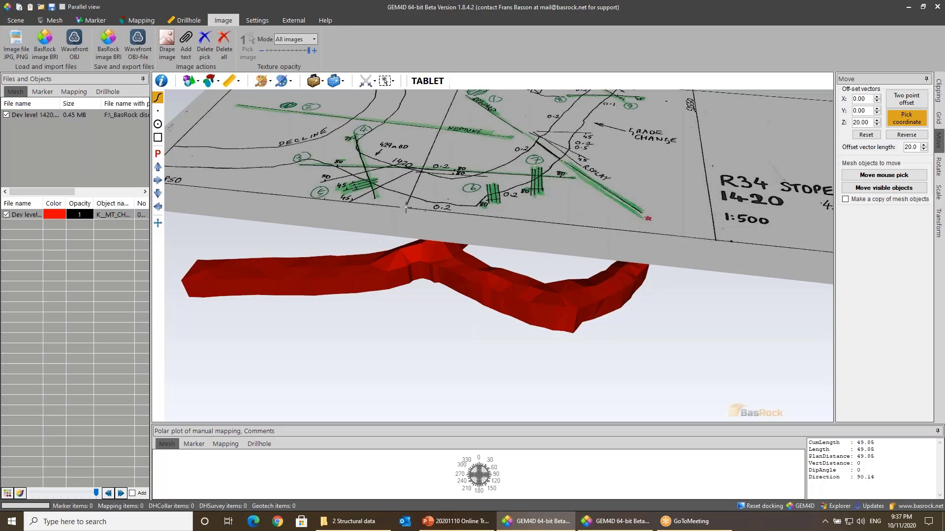
pyautogui.press('Escape')
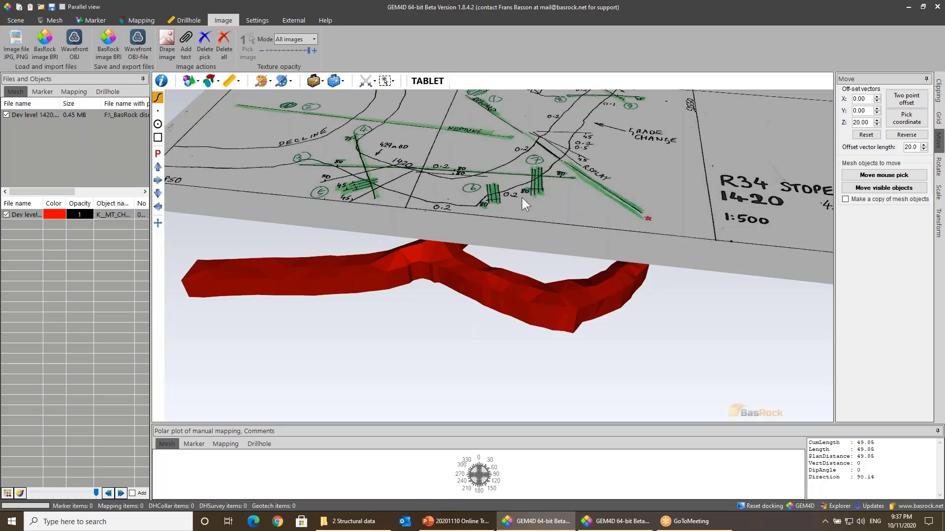
pyautogui.click(907, 100)
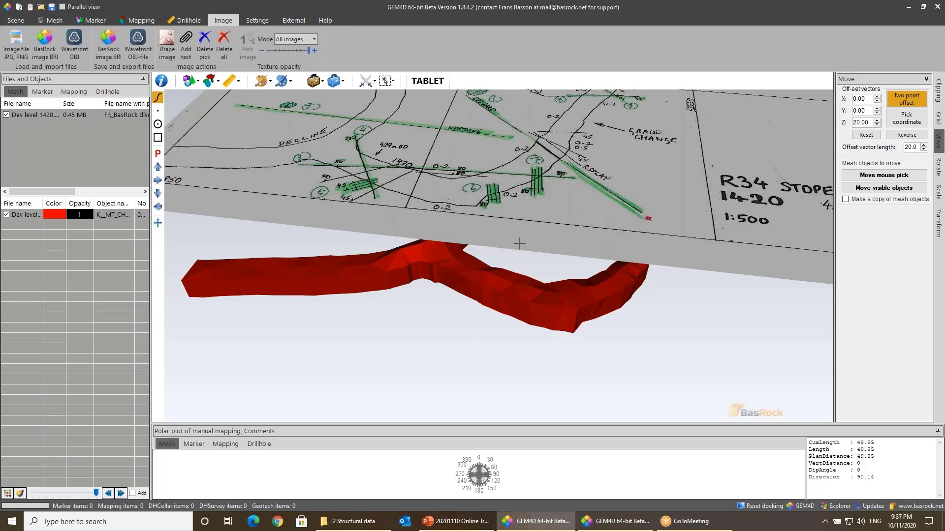
pyautogui.scroll(4, 512, 242)
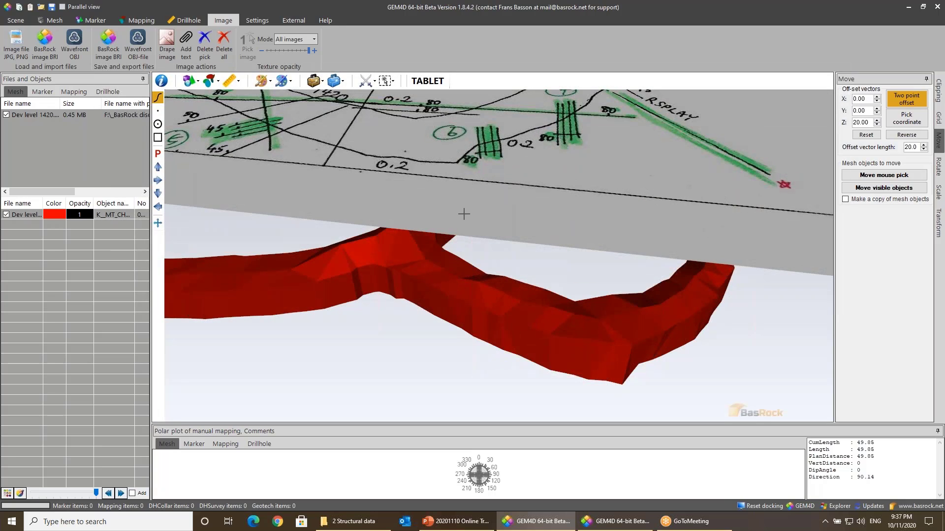
pyautogui.scroll(4, 451, 209)
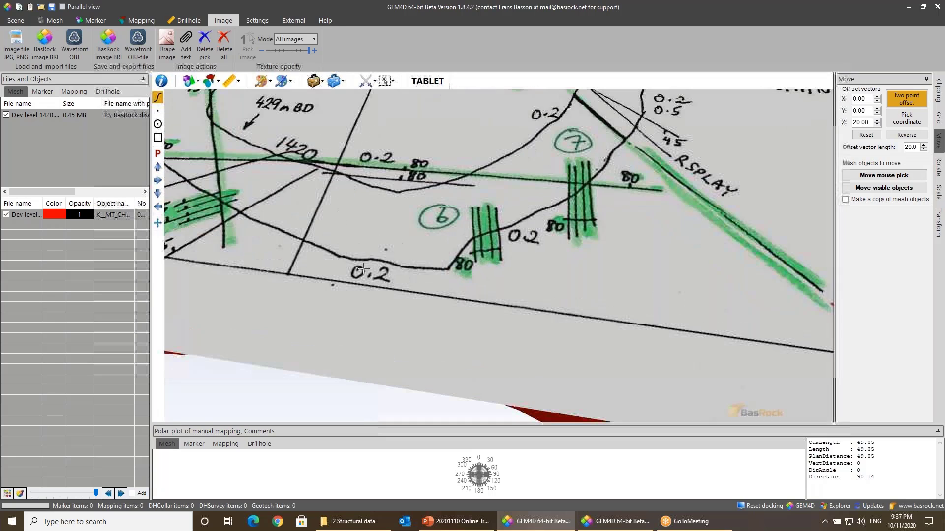
pyautogui.click(447, 269)
pyautogui.scroll(-4, 470, 278)
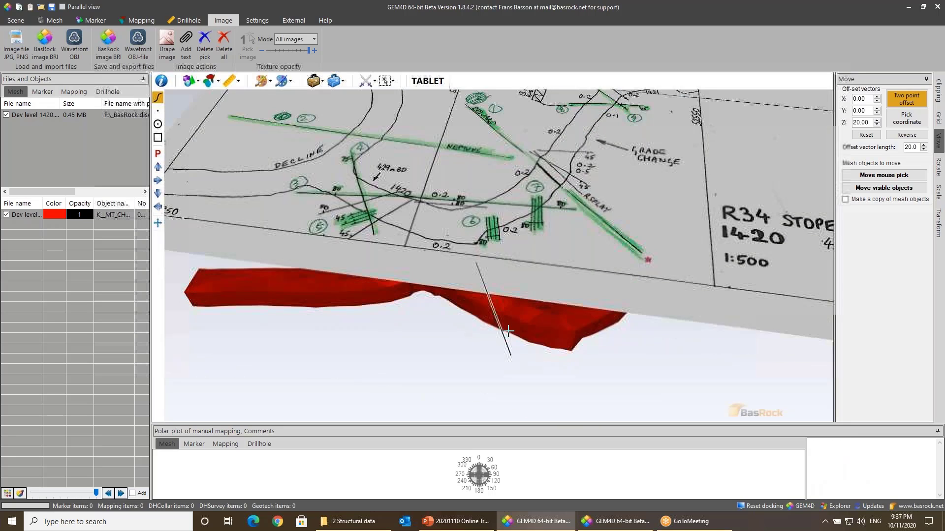
pyautogui.moveTo(508, 331); pyautogui.dragTo(593, 308)
pyautogui.scroll(2, 609, 276)
pyautogui.scroll(2, 564, 284)
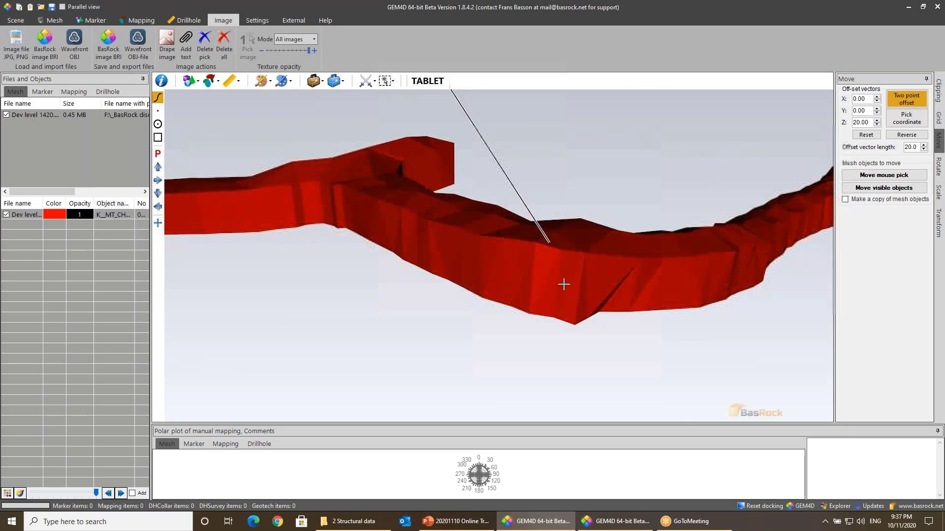
pyautogui.click(576, 310)
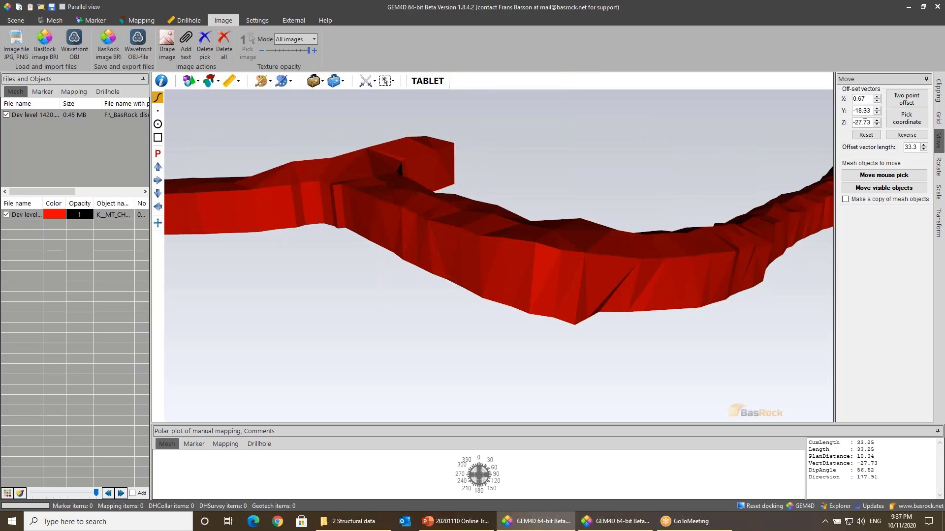
# Step: Move only the plan image by the two-point offset and check its fit against the tunnel mesh
pyautogui.scroll(-2, 634, 233)
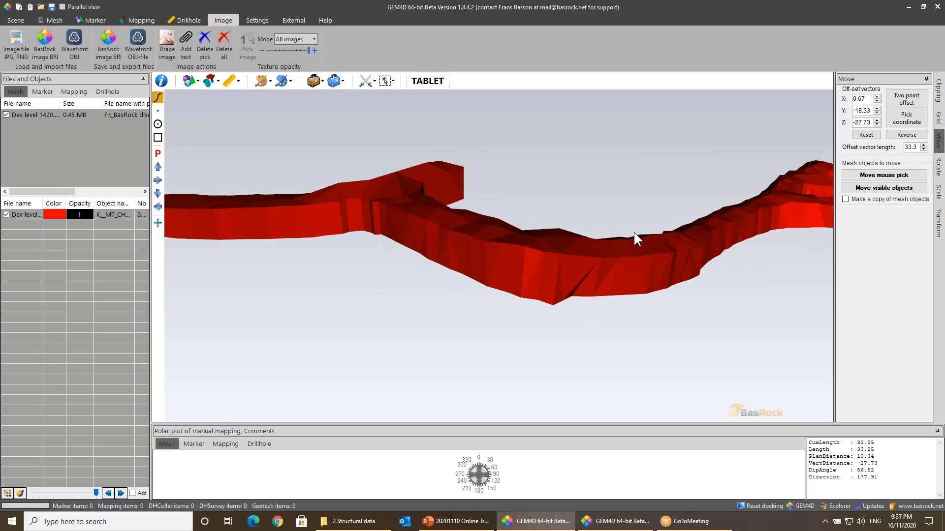
pyautogui.scroll(-2, 633, 231)
pyautogui.moveTo(498, 191); pyautogui.dragTo(537, 229)
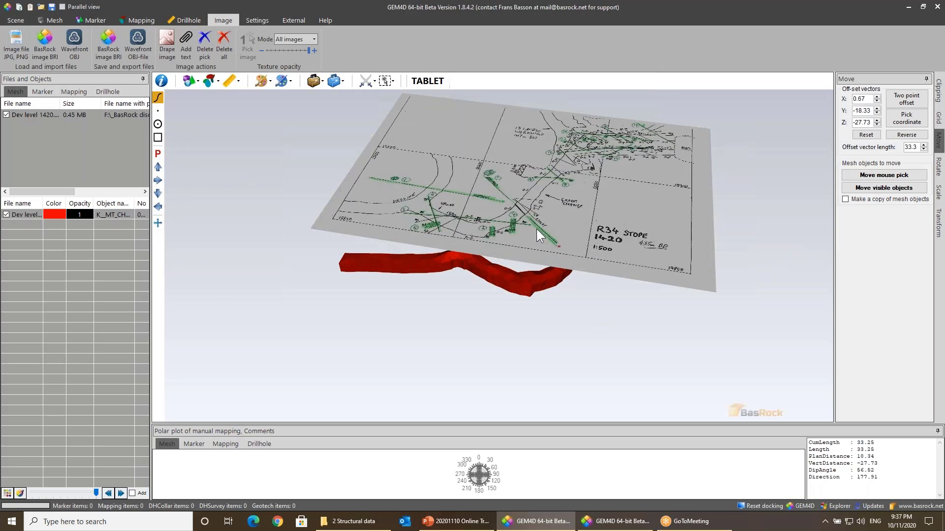
pyautogui.click(907, 175)
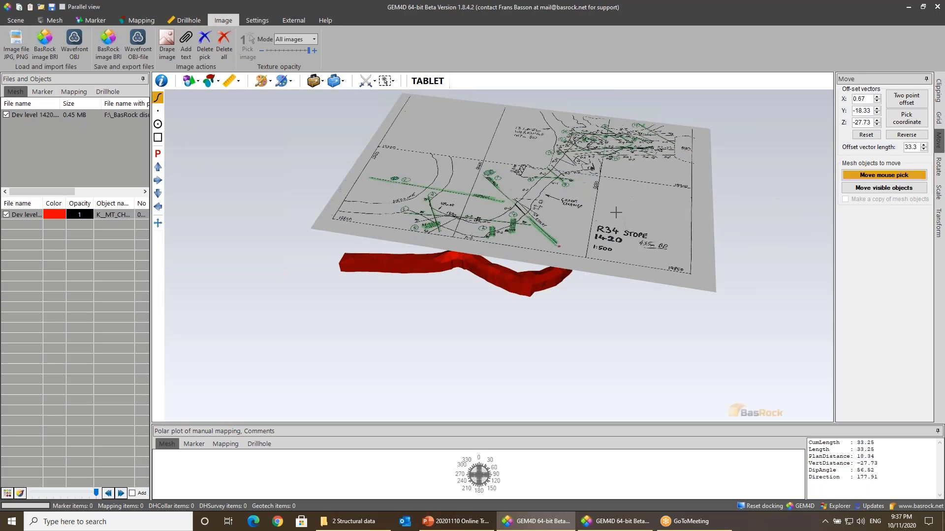
pyautogui.click(572, 212)
pyautogui.moveTo(555, 206); pyautogui.dragTo(612, 263)
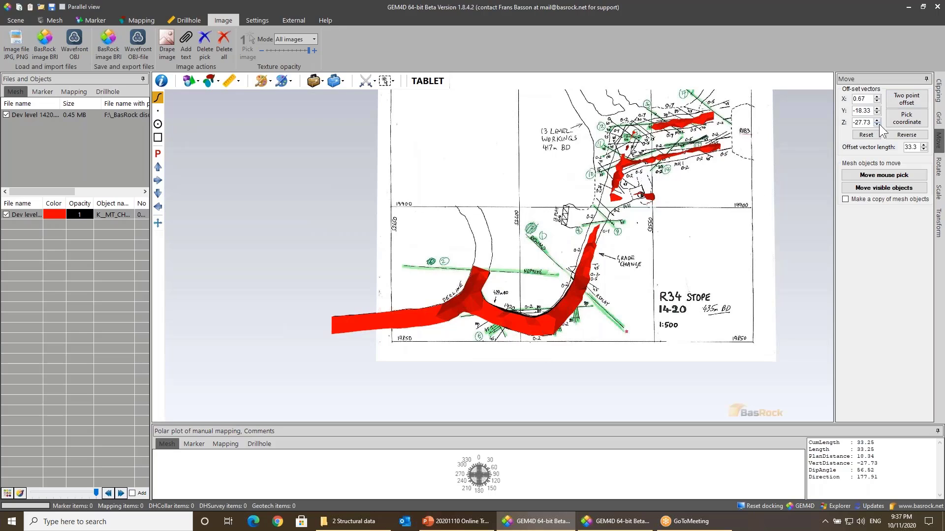
# Step: Reset the offset vectors, lower the plan image by a Z offset of -1, and check it against the mesh
pyautogui.click(866, 135)
pyautogui.click(867, 123)
pyautogui.write('-')
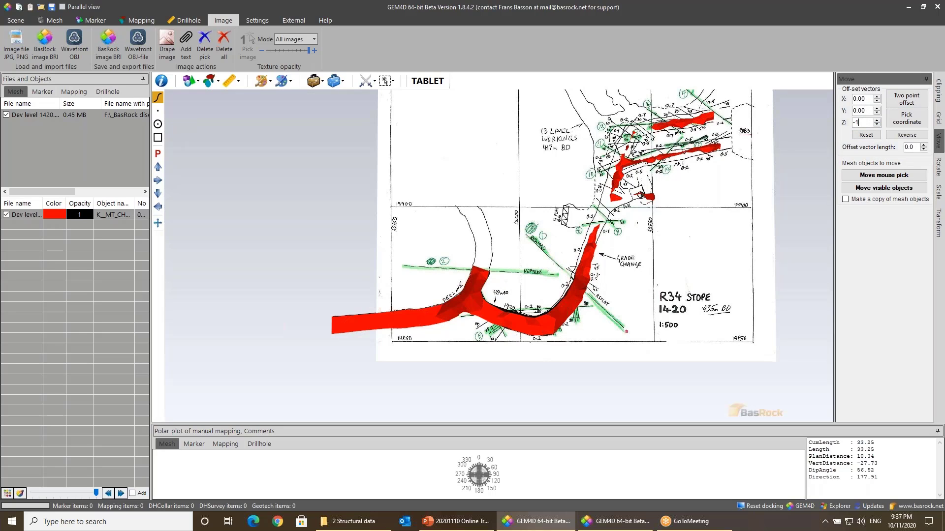
pyautogui.write('1')
pyautogui.click(875, 175)
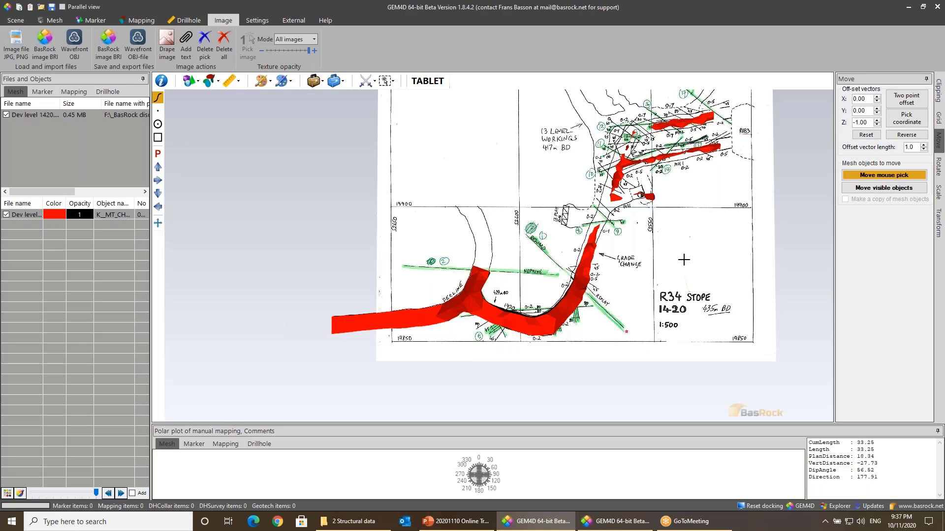
pyautogui.click(684, 260)
pyautogui.moveTo(687, 268); pyautogui.dragTo(638, 272, button='middle')
pyautogui.scroll(2, 639, 273)
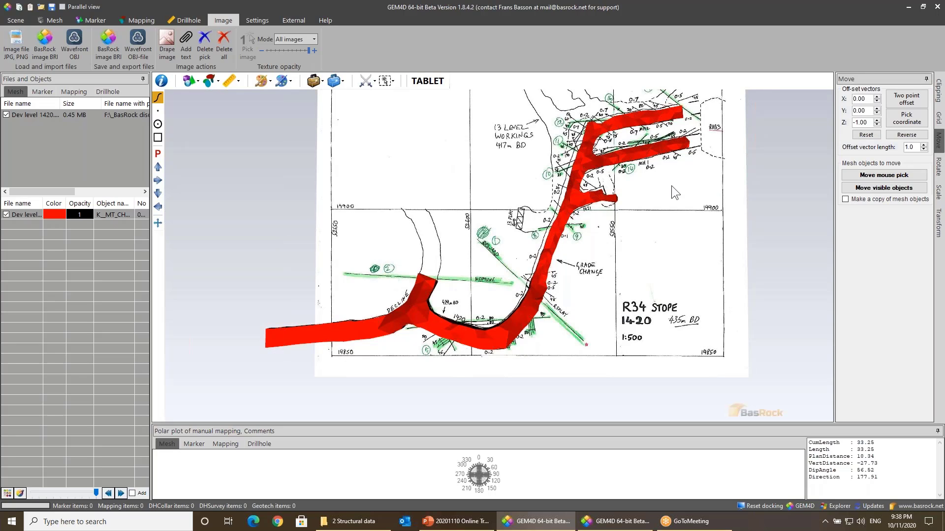
pyautogui.moveTo(675, 218); pyautogui.dragTo(662, 193)
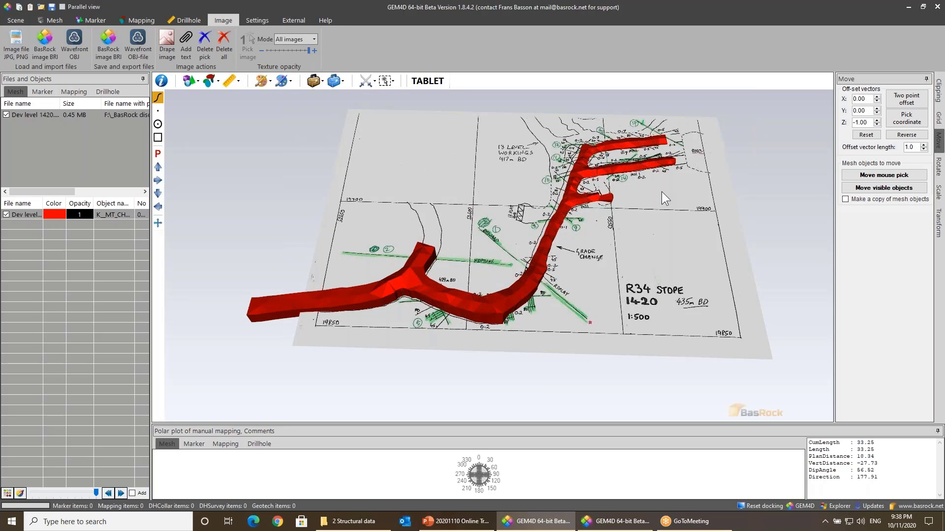
pyautogui.moveTo(598, 190); pyautogui.dragTo(597, 202)
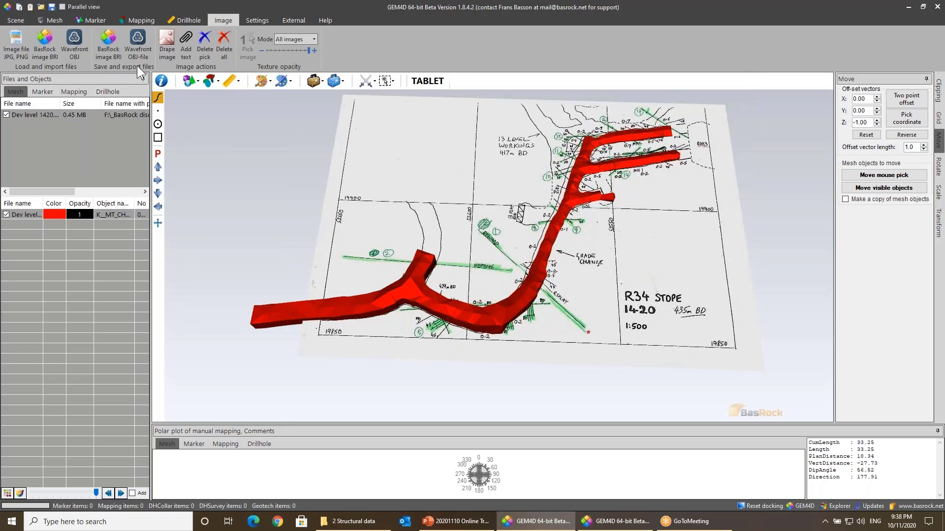
# Step: Save the positioned plan image as a BasRock image file named aaa
pyautogui.click(113, 49)
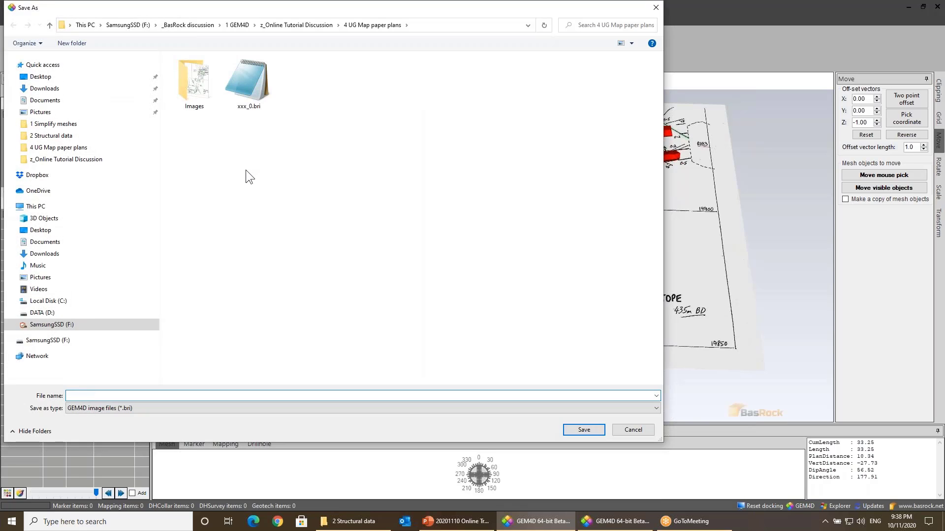
pyautogui.write('aaa')
pyautogui.press('Return')
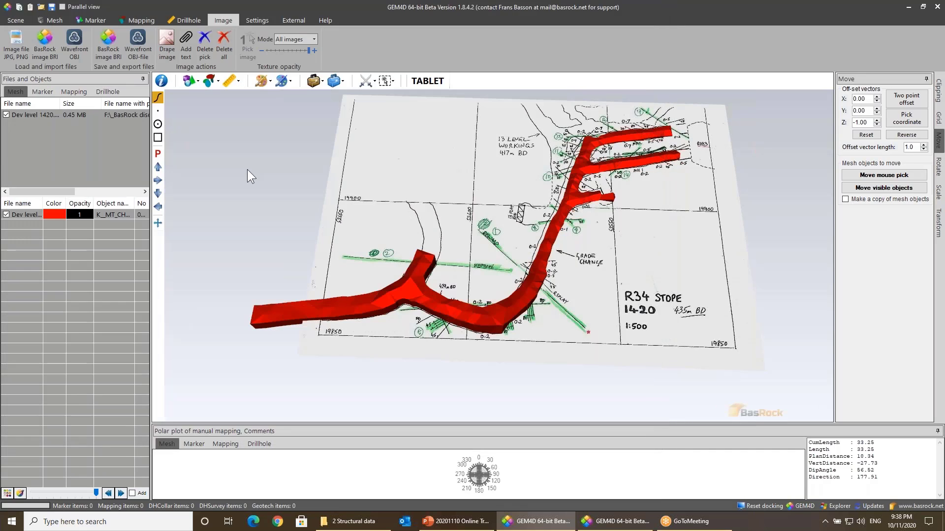
# Step: Delete all images from the scene and load the saved plan image aaa_0.bri
pyautogui.scroll(-3, 386, 203)
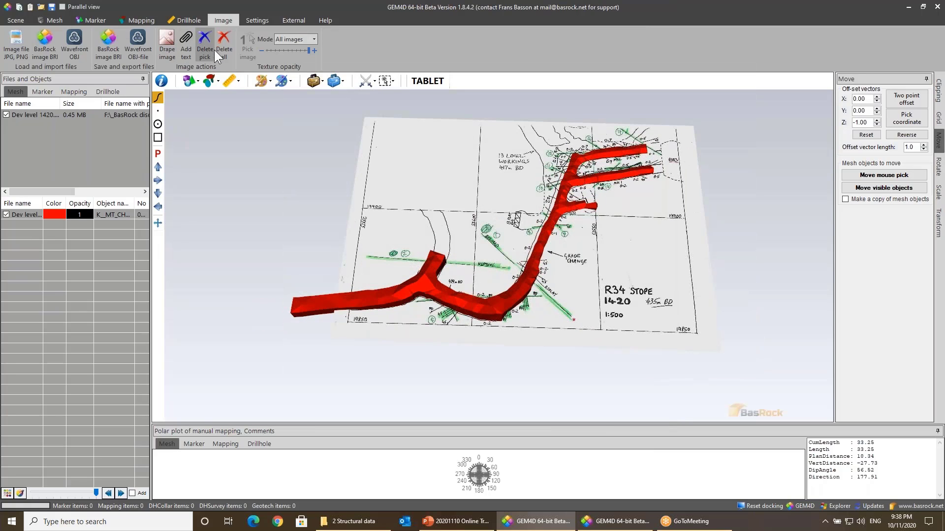
pyautogui.click(224, 50)
pyautogui.click(474, 292)
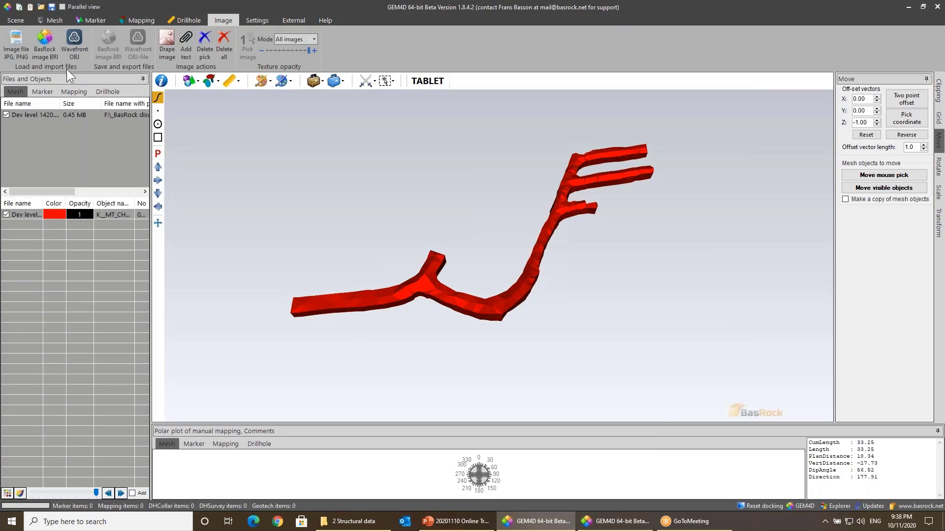
pyautogui.click(49, 43)
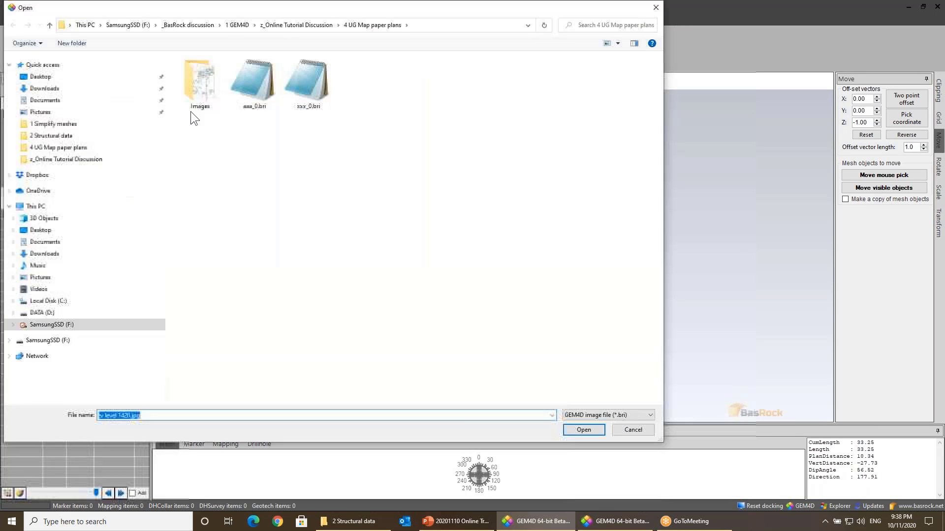
pyautogui.doubleClick(255, 90)
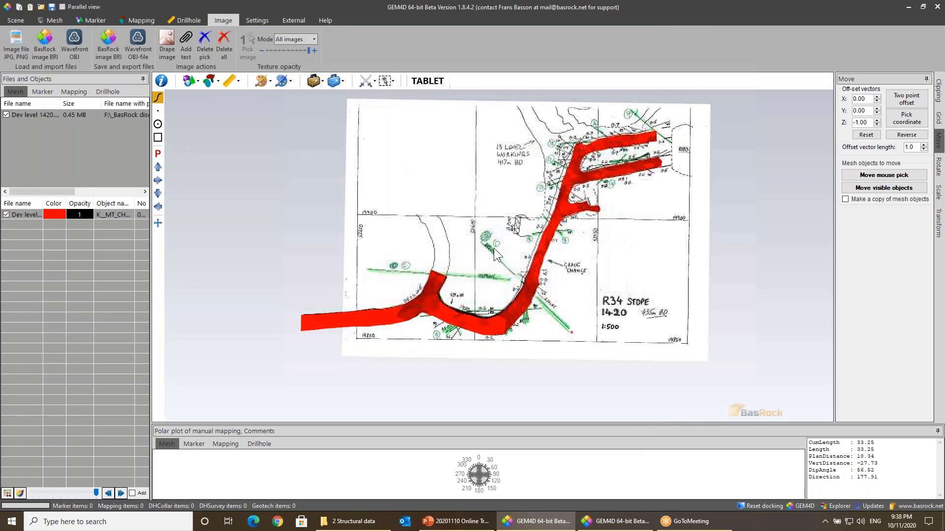
# Step: Hide the tunnel mesh so that only the plan image is displayed
pyautogui.scroll(3, 514, 264)
pyautogui.moveTo(512, 259); pyautogui.dragTo(505, 263, button='middle')
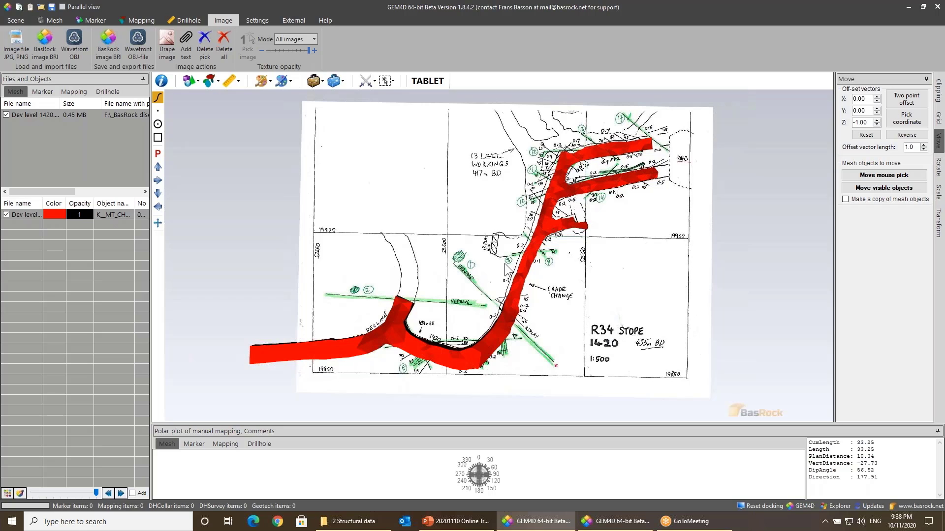
pyautogui.click(7, 215)
pyautogui.moveTo(466, 243); pyautogui.dragTo(499, 244)
# Step: Examine the numbered structure traces and their dip values along the tunnel on the plan image
pyautogui.scroll(6, 519, 301)
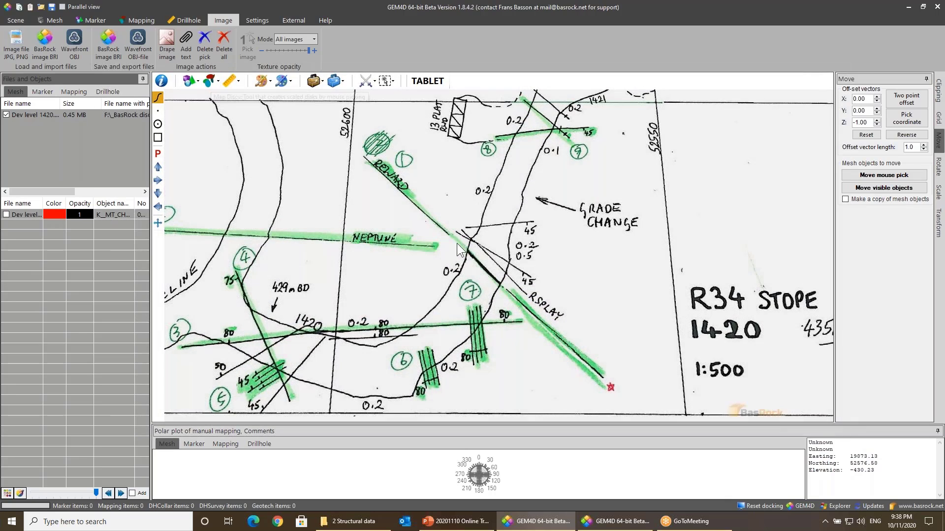
pyautogui.moveTo(468, 255); pyautogui.dragTo(591, 260, button='middle')
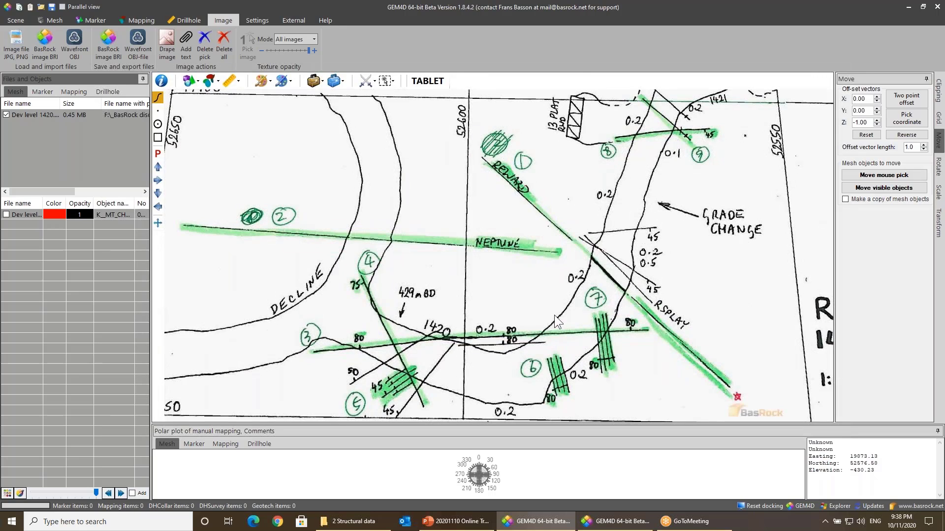
pyautogui.scroll(1, 483, 356)
pyautogui.moveTo(526, 330); pyautogui.dragTo(601, 308, button='middle')
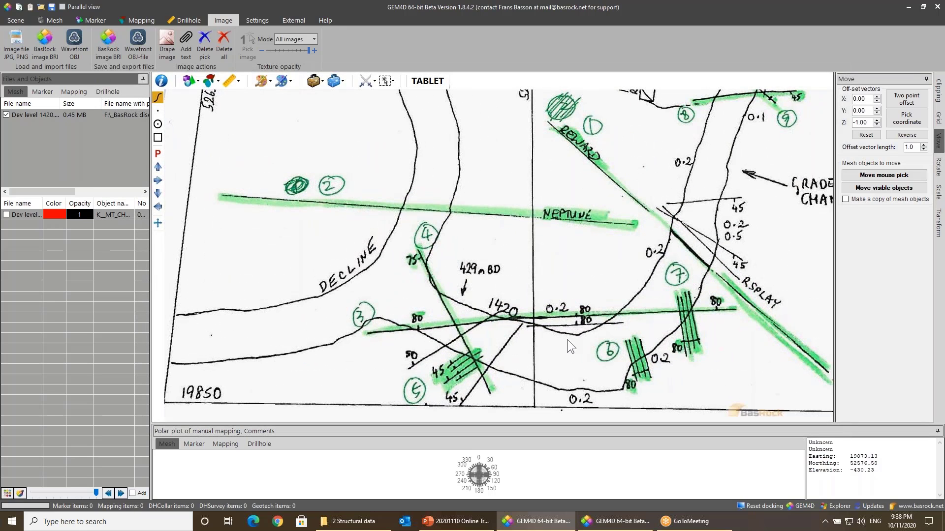
pyautogui.moveTo(722, 270); pyautogui.dragTo(575, 388, button='middle')
pyautogui.scroll(1, 627, 282)
pyautogui.moveTo(627, 282); pyautogui.dragTo(572, 399, button='middle')
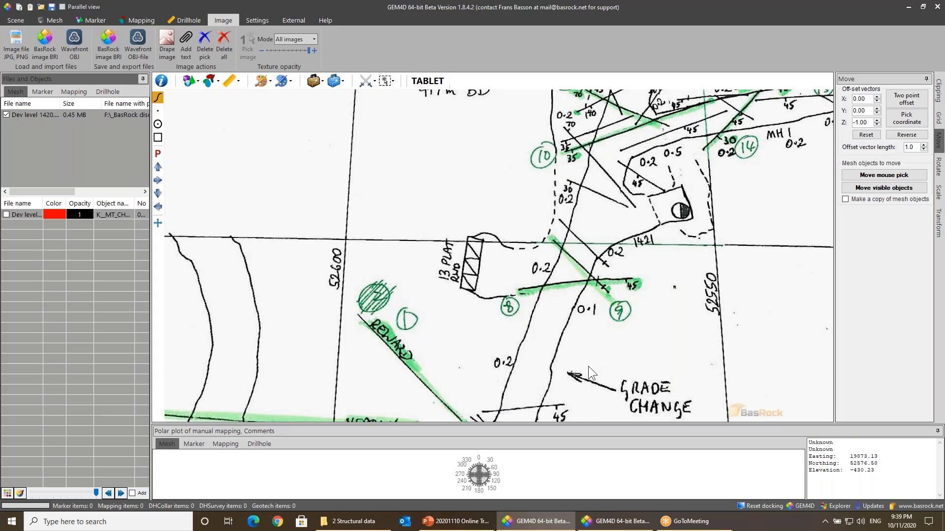
pyautogui.moveTo(588, 366); pyautogui.dragTo(648, 135, button='middle')
pyautogui.scroll(-2, 470, 255)
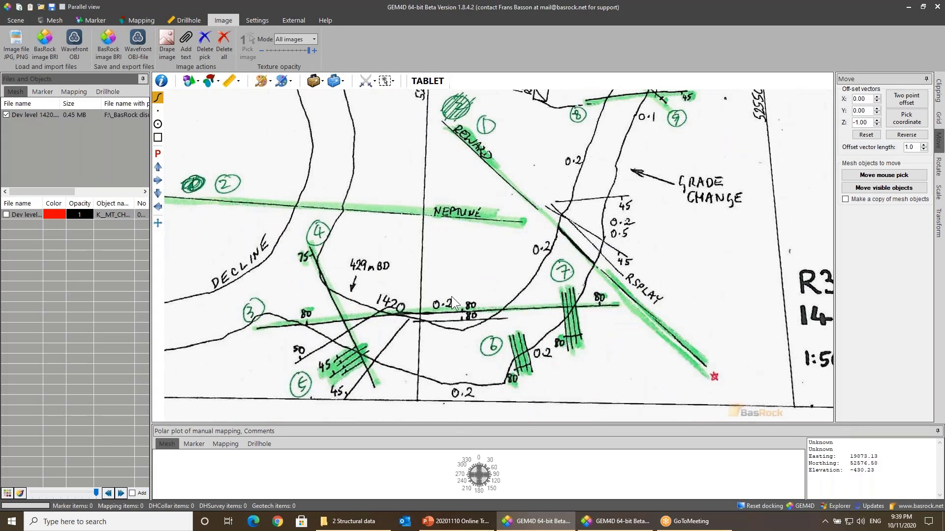
pyautogui.moveTo(451, 297); pyautogui.dragTo(545, 188, button='middle')
pyautogui.scroll(3, 544, 188)
# Step: Configure the map discs as 2 points with a dip angle of 45, an extension of 0 and an orange colour
pyautogui.click(209, 88)
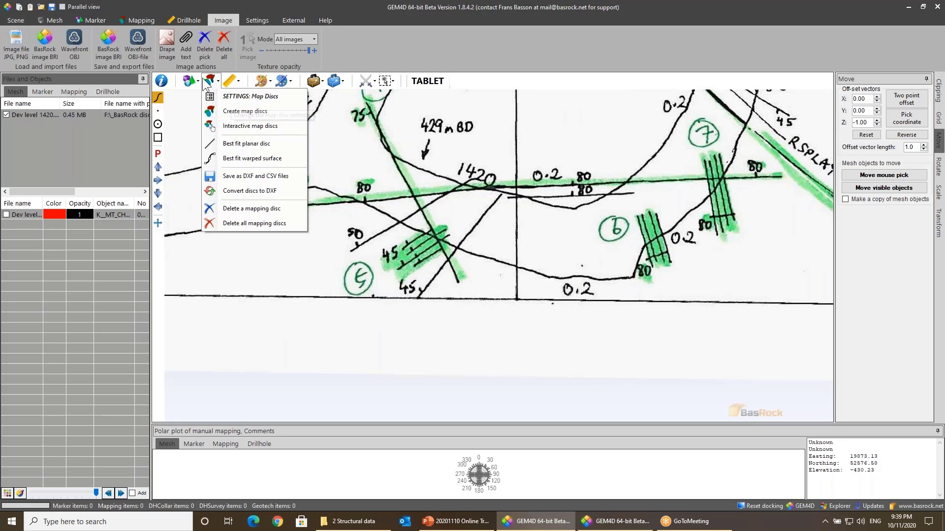
pyautogui.click(224, 95)
pyautogui.click(481, 181)
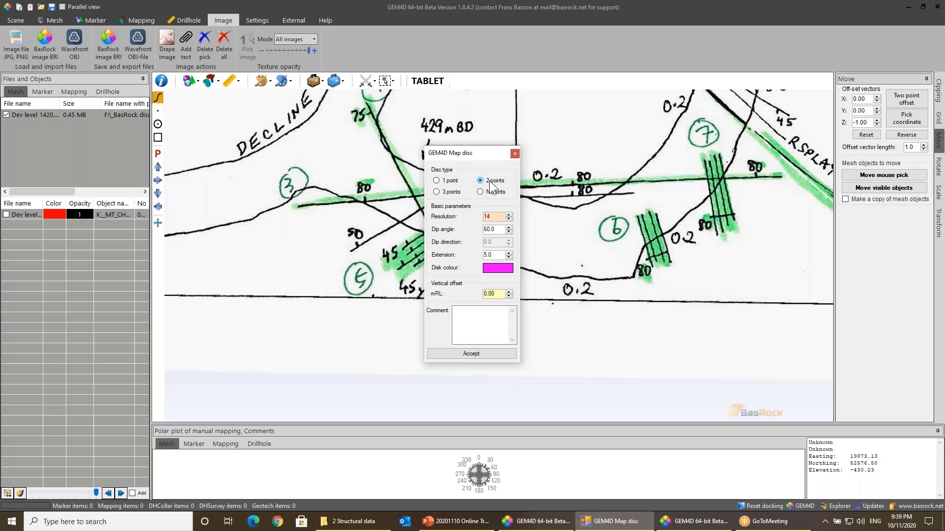
pyautogui.doubleClick(498, 230)
pyautogui.write('45')
pyautogui.doubleClick(501, 255)
pyautogui.write('0')
pyautogui.click(498, 269)
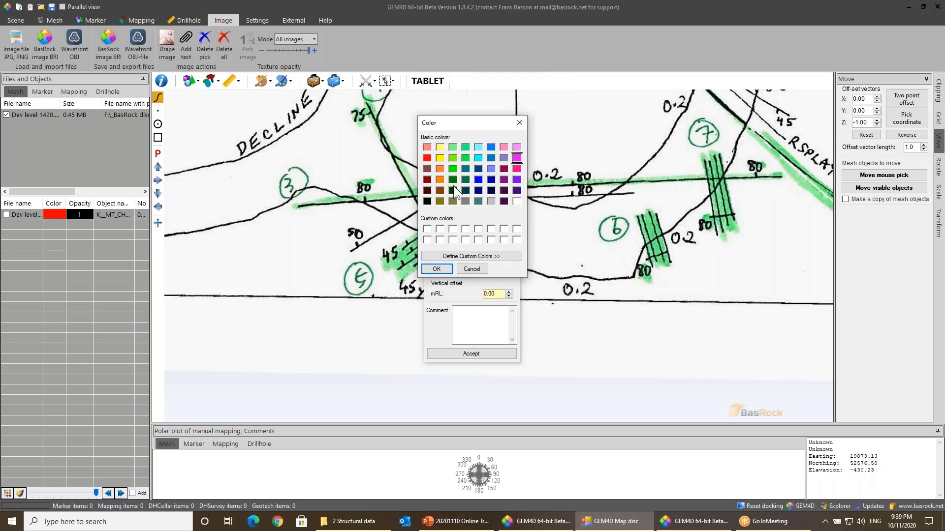
pyautogui.click(440, 179)
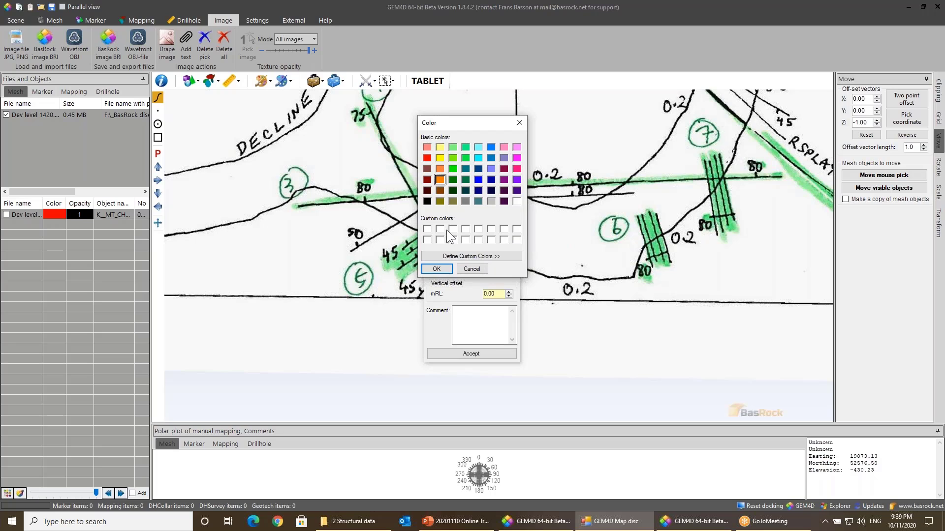
pyautogui.click(436, 269)
pyautogui.click(464, 353)
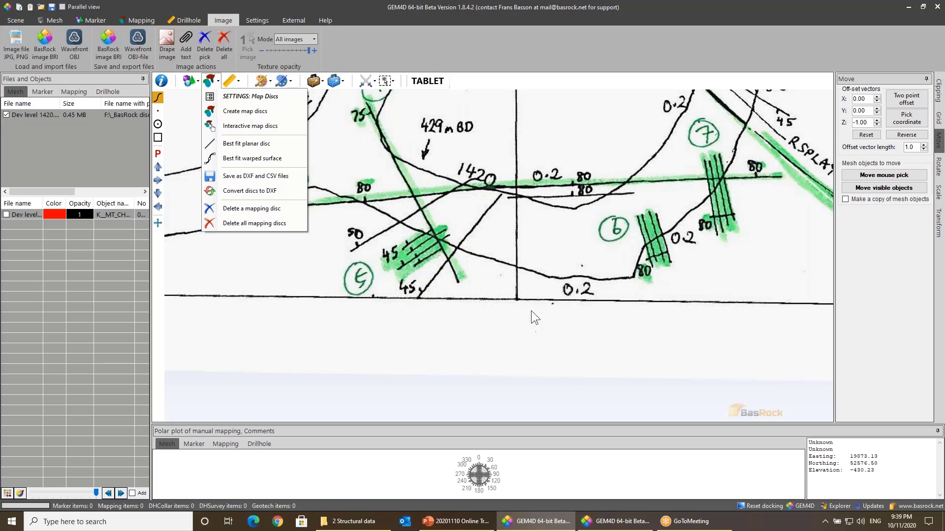
# Step: Create four two-point map discs along the parallel 45-degree traces of structure 5 on the plan
pyautogui.moveTo(530, 288); pyautogui.dragTo(439, 306, button='middle')
pyautogui.scroll(2, 450, 210)
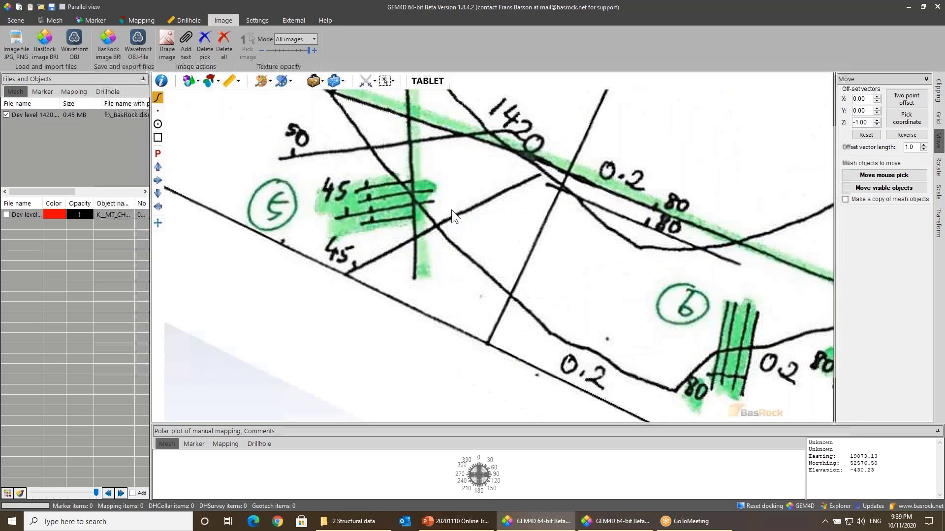
pyautogui.click(216, 82)
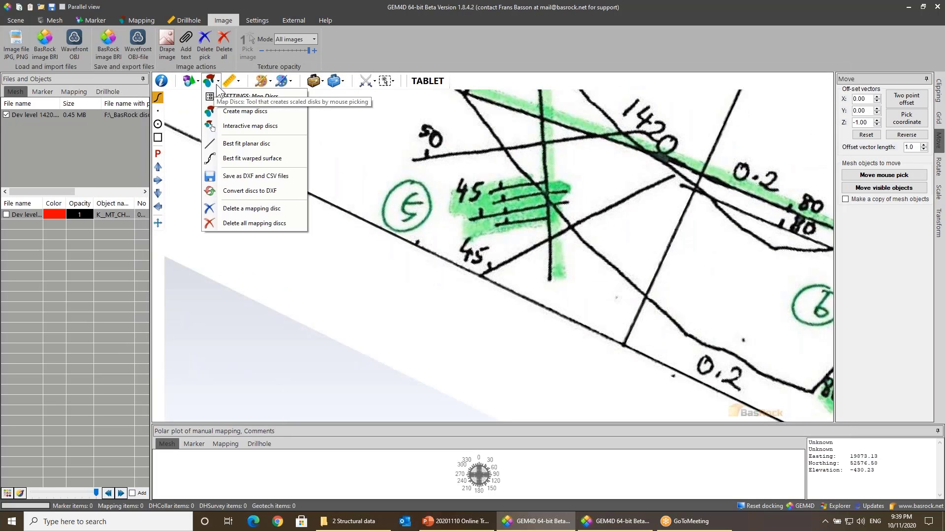
pyautogui.click(232, 111)
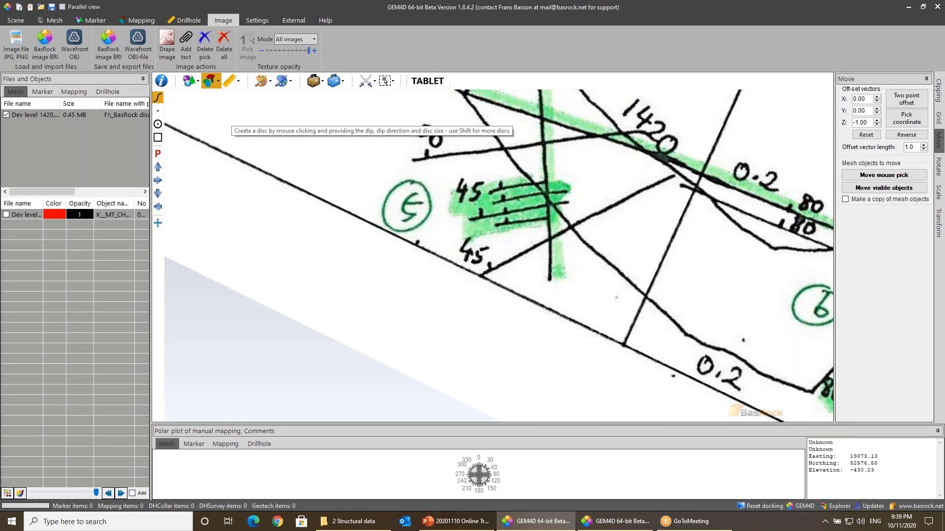
pyautogui.scroll(3, 486, 239)
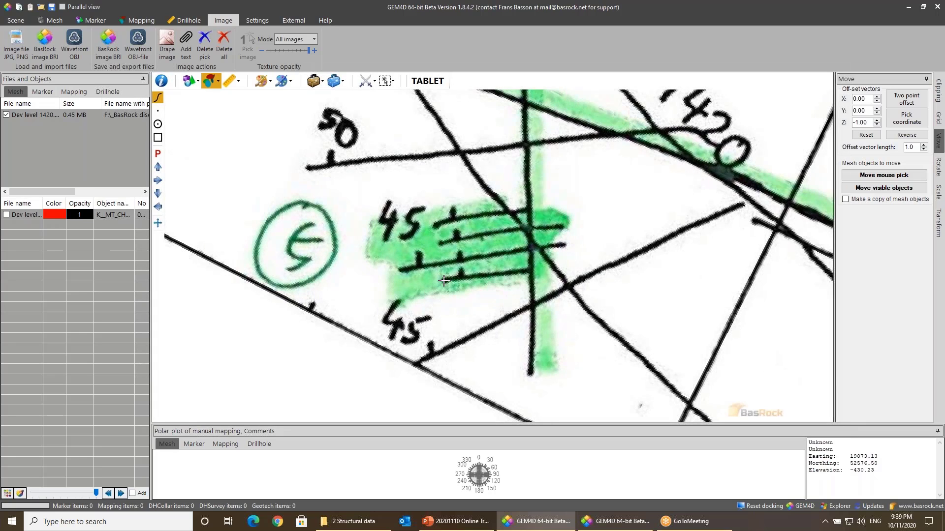
pyautogui.moveTo(444, 281); pyautogui.dragTo(529, 269)
pyautogui.moveTo(529, 269); pyautogui.dragTo(528, 270)
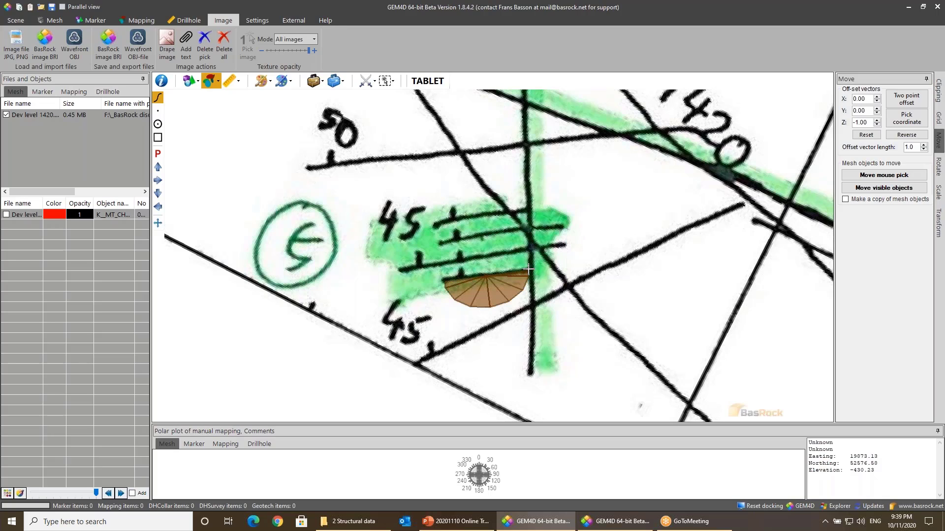
pyautogui.moveTo(400, 270); pyautogui.dragTo(559, 245)
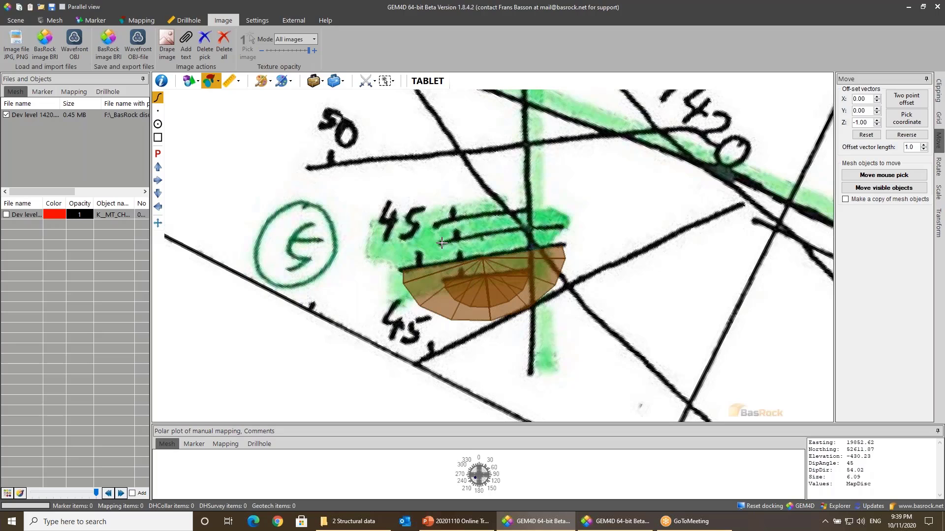
pyautogui.moveTo(442, 243); pyautogui.dragTo(568, 227)
pyautogui.moveTo(435, 227); pyautogui.dragTo(533, 210)
# Step: Map a disc along the 45-degree structure trace beside the GRADE CHANGE note
pyautogui.scroll(-3, 597, 303)
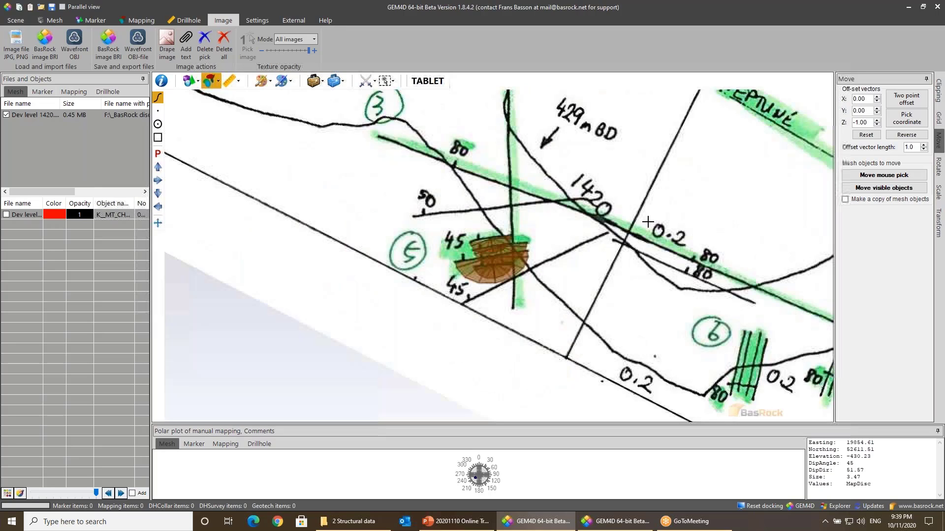
pyautogui.moveTo(569, 201); pyautogui.dragTo(335, 160, button='middle')
pyautogui.moveTo(434, 260); pyautogui.dragTo(580, 304, button='right')
pyautogui.moveTo(599, 224)
pyautogui.mouseDown(button='middle')
pyautogui.moveTo(526, 344)
pyautogui.moveTo(527, 360)
pyautogui.mouseUp(button='middle')
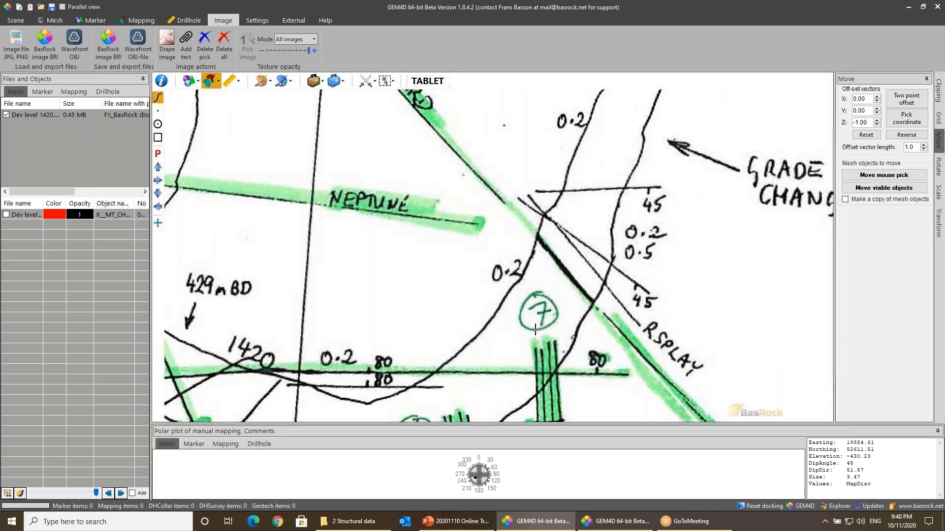
pyautogui.scroll(1, 527, 360)
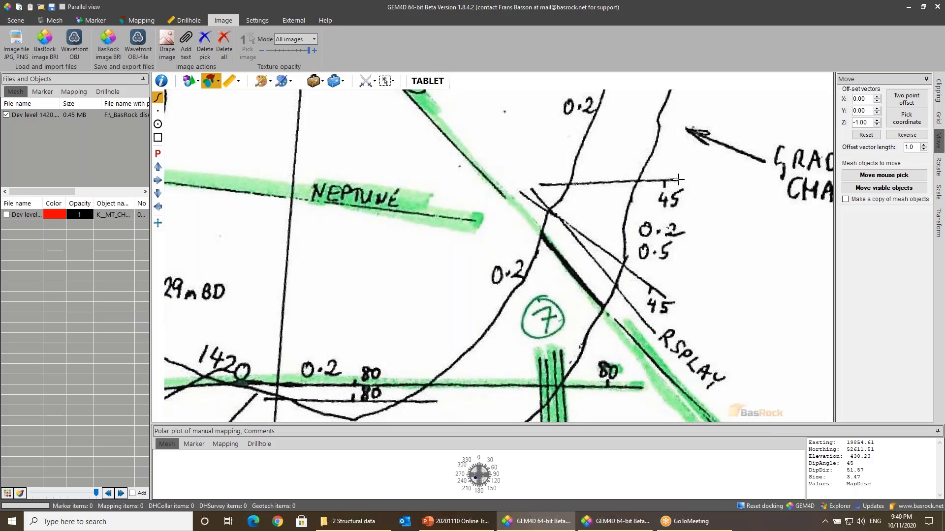
# Step: Draw map discs along the two 45° structure lines near the Grade Change note and along line 8 by the 13 Plat
pyautogui.moveTo(679, 179); pyautogui.dragTo(541, 185)
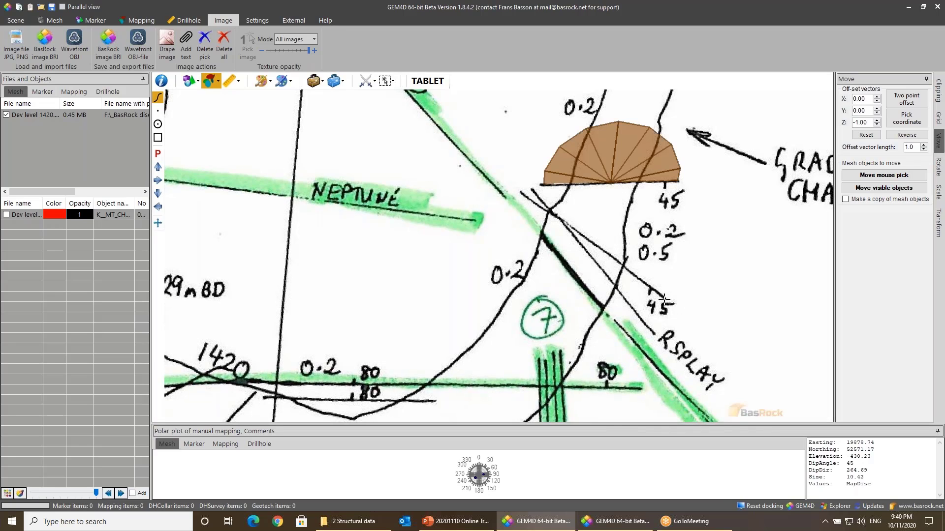
pyautogui.moveTo(664, 299); pyautogui.dragTo(519, 192)
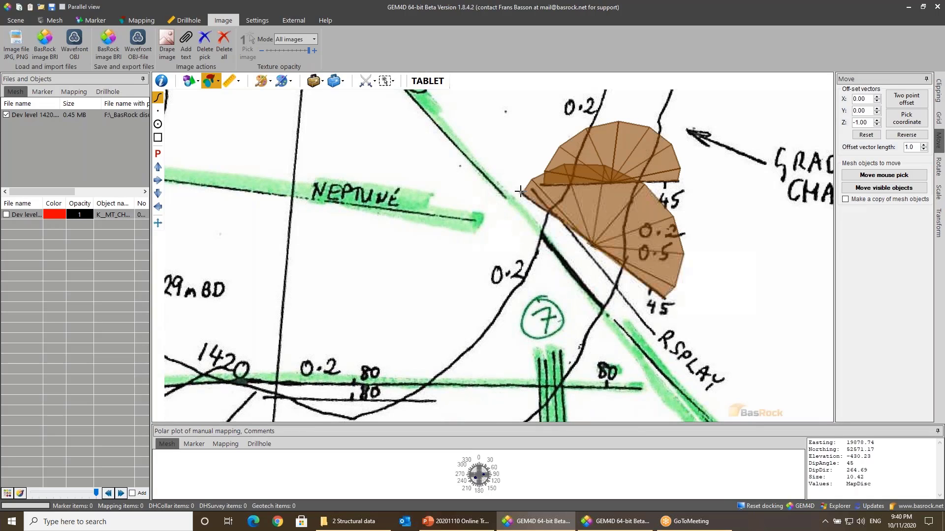
pyautogui.scroll(-5, 579, 242)
pyautogui.moveTo(610, 116); pyautogui.dragTo(548, 250, button='right')
pyautogui.scroll(4, 548, 250)
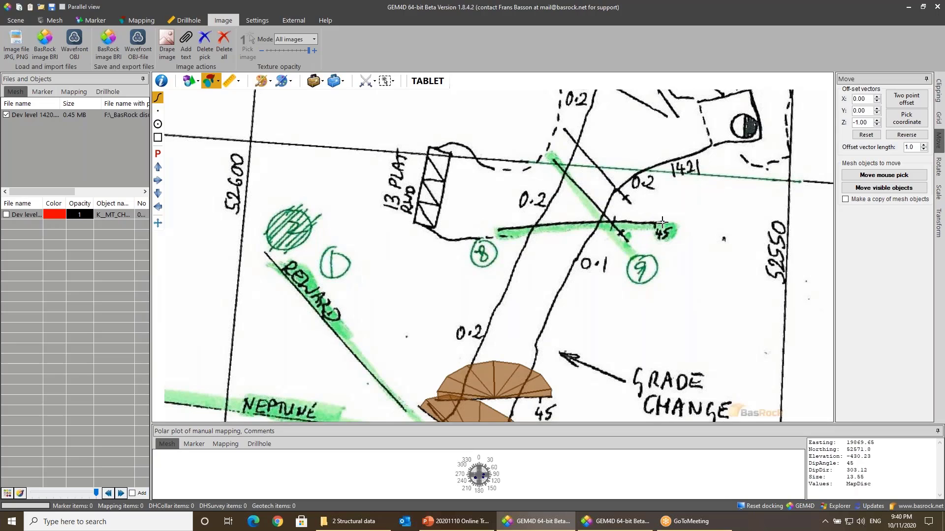
pyautogui.moveTo(662, 222); pyautogui.dragTo(498, 229)
pyautogui.scroll(-3, 586, 283)
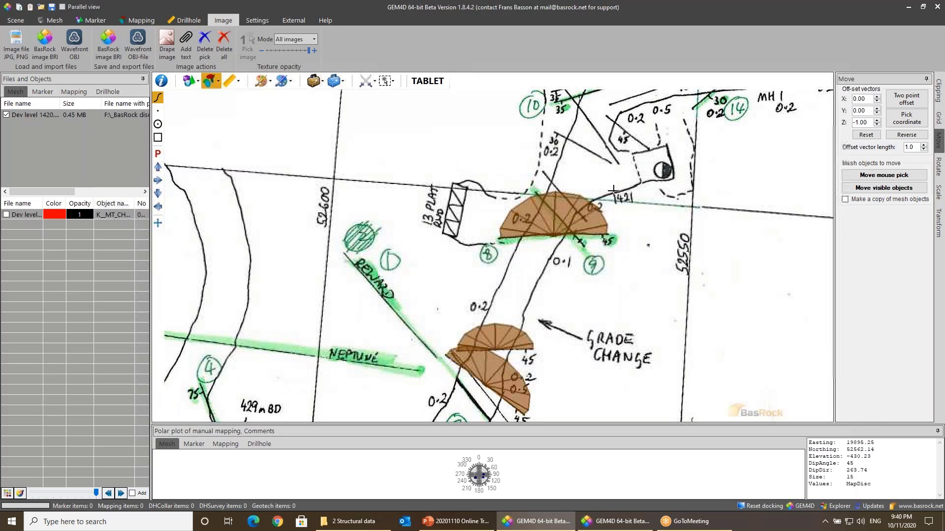
pyautogui.moveTo(593, 275); pyautogui.dragTo(551, 371, button='right')
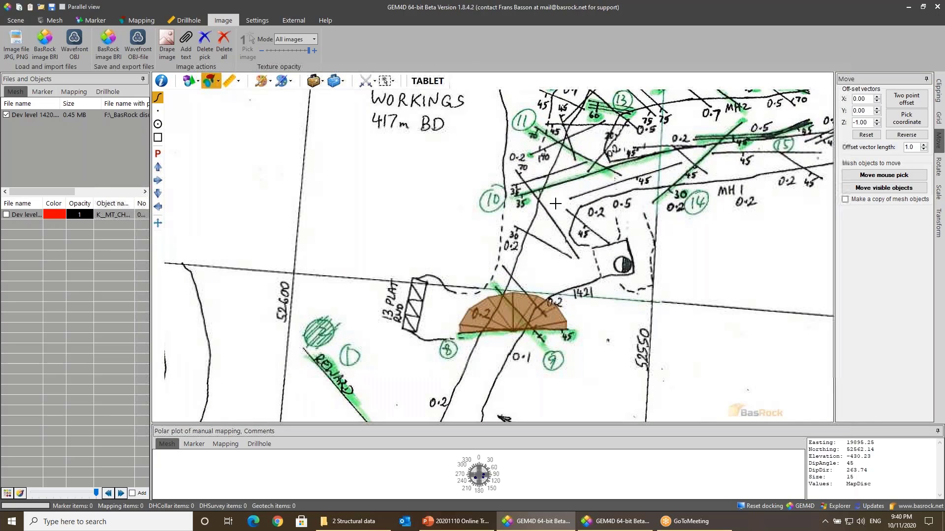
pyautogui.scroll(-3, 572, 172)
pyautogui.click(205, 86)
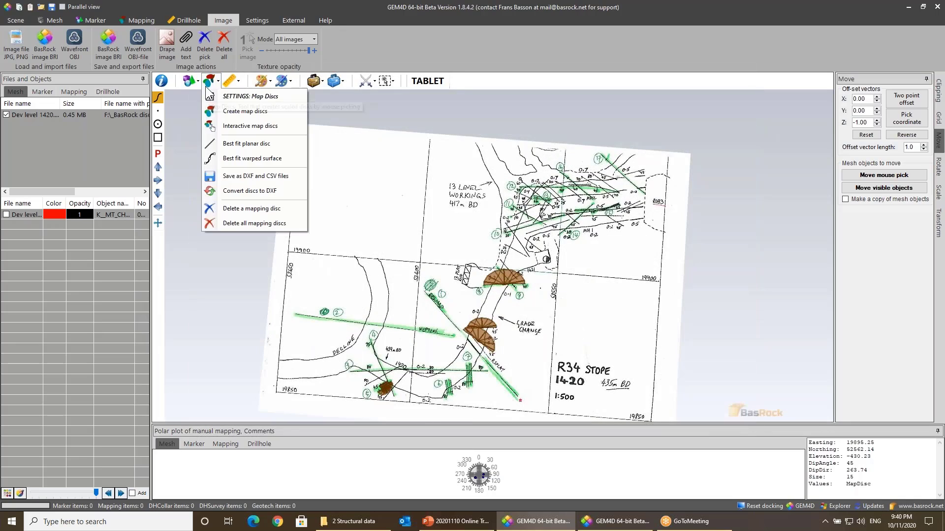
pyautogui.click(244, 178)
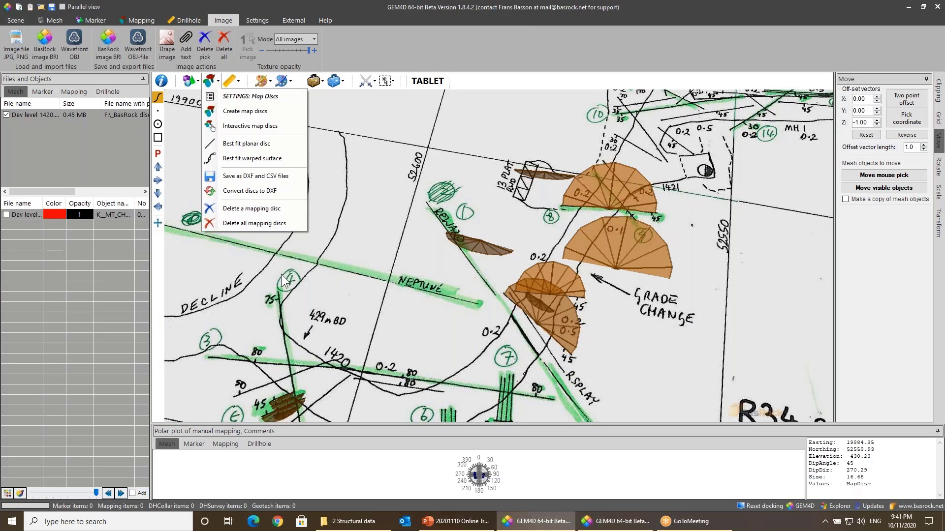
pyautogui.click(387, 269)
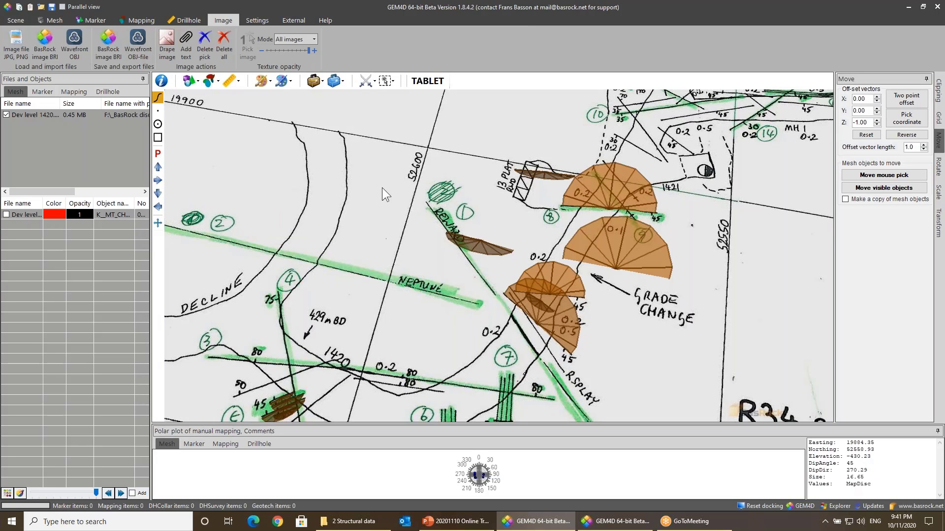
pyautogui.scroll(-5, 448, 397)
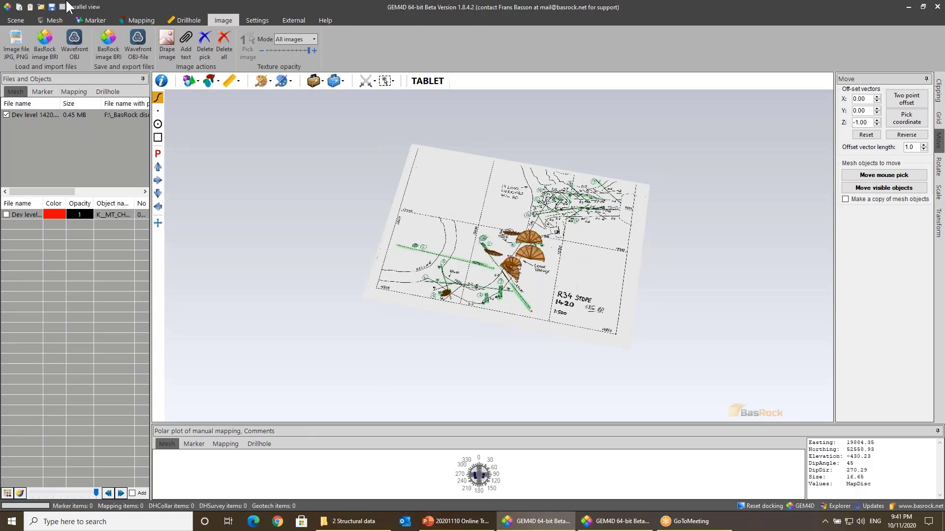
# Step: Reset the whole scene, clearing the level plan image and all mapping discs
pyautogui.click(60, 19)
pyautogui.click(15, 20)
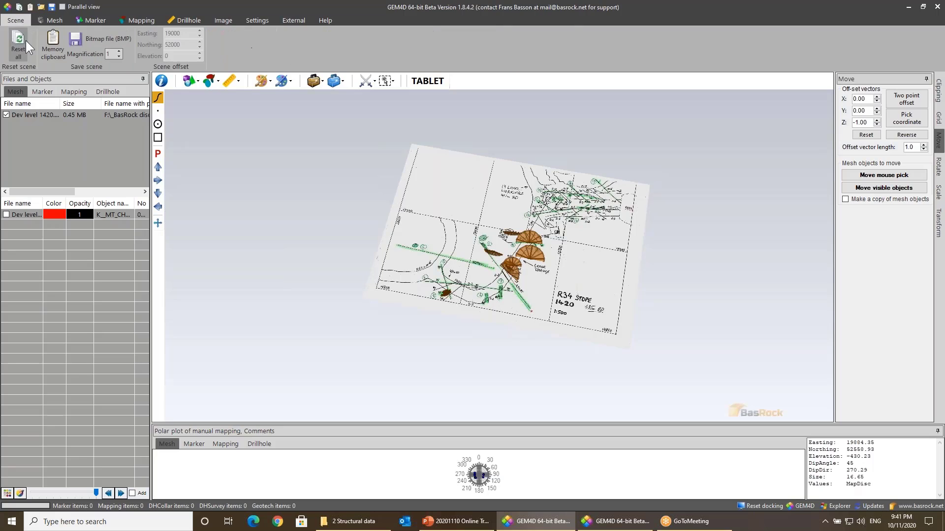
pyautogui.click(471, 289)
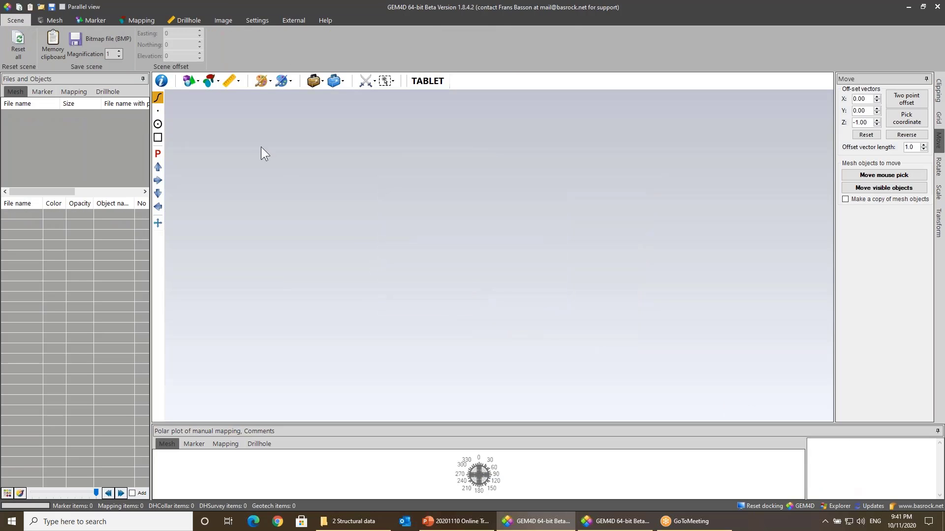
# Step: Load the marker data file "2 Mapping - larger.csv" from the "3 Warped surfaces" folder of the online tutorial data
pyautogui.click(94, 20)
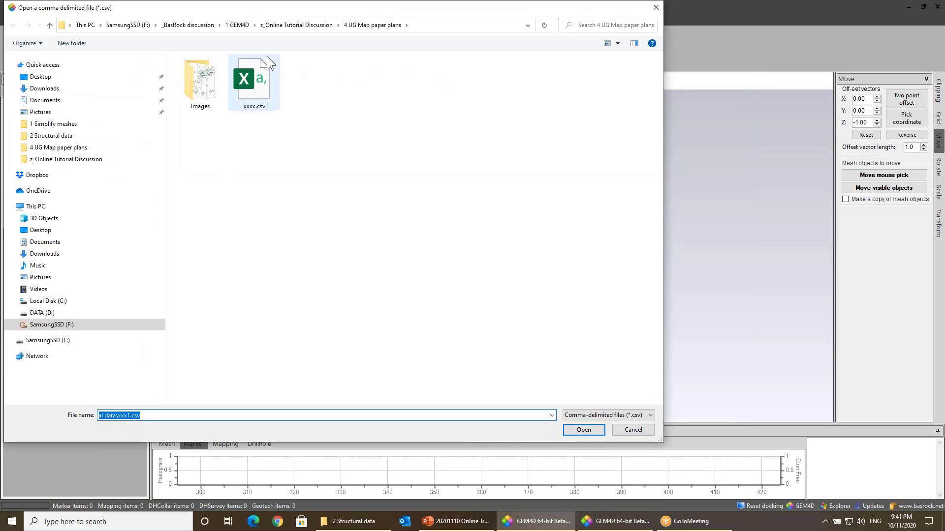
pyautogui.click(238, 24)
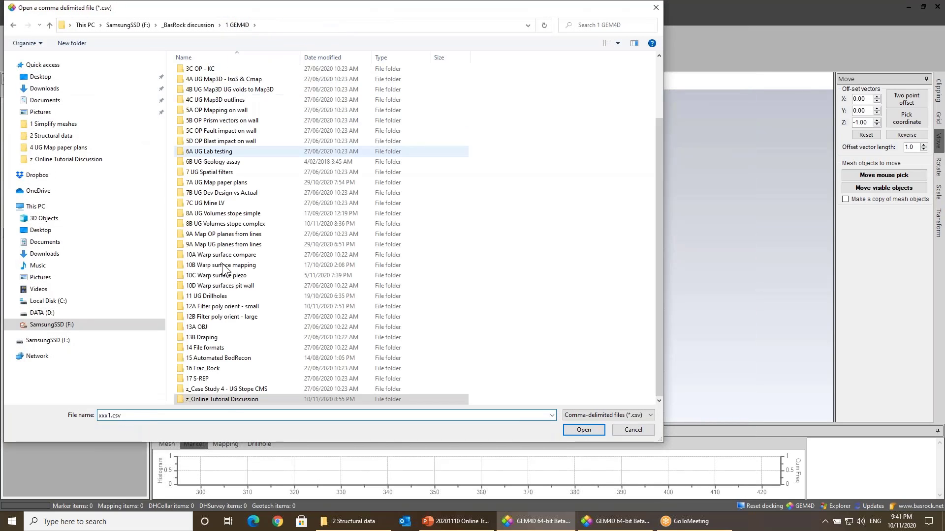
pyautogui.doubleClick(229, 399)
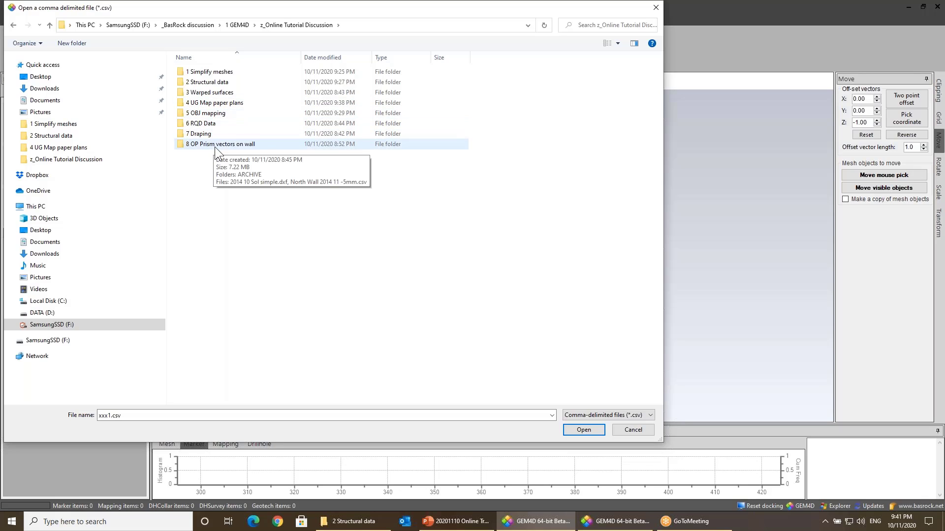
pyautogui.doubleClick(215, 94)
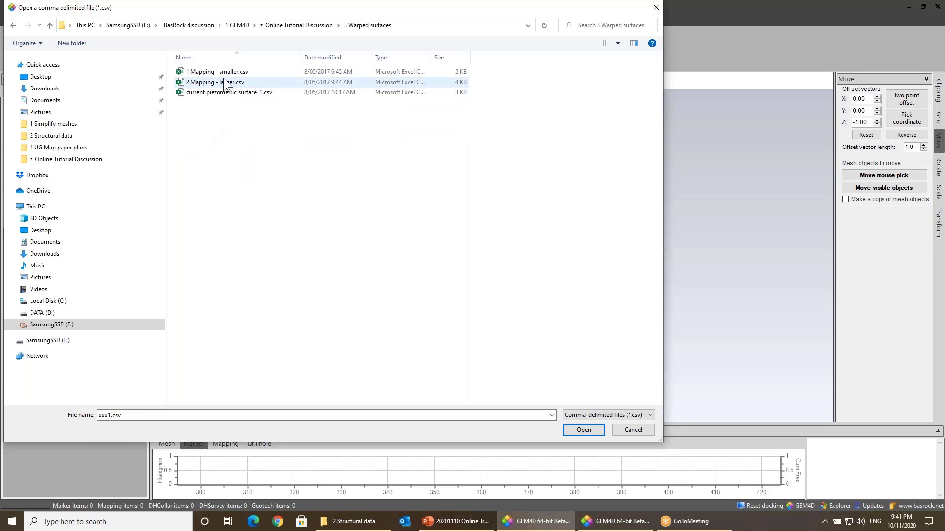
pyautogui.doubleClick(225, 83)
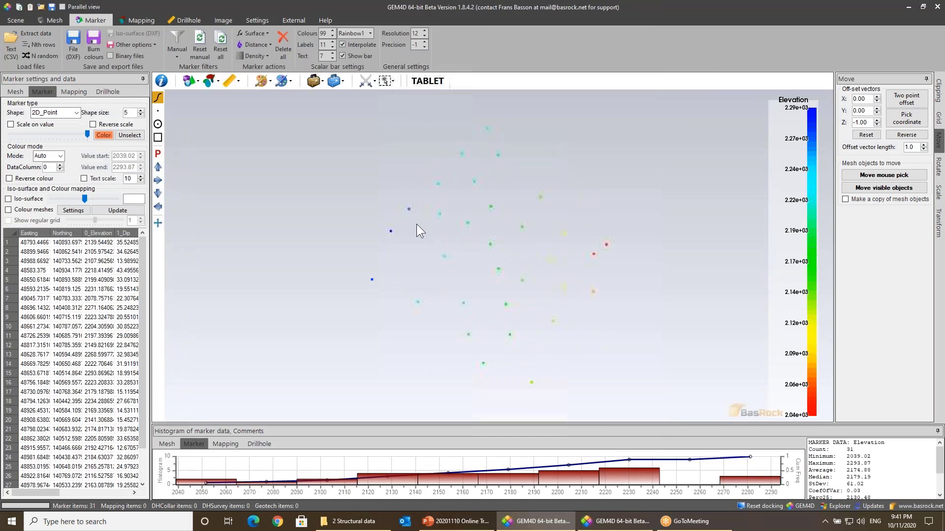
# Step: Display the markers with the 2D_Point3D shape at a shape size of 20
pyautogui.click(76, 113)
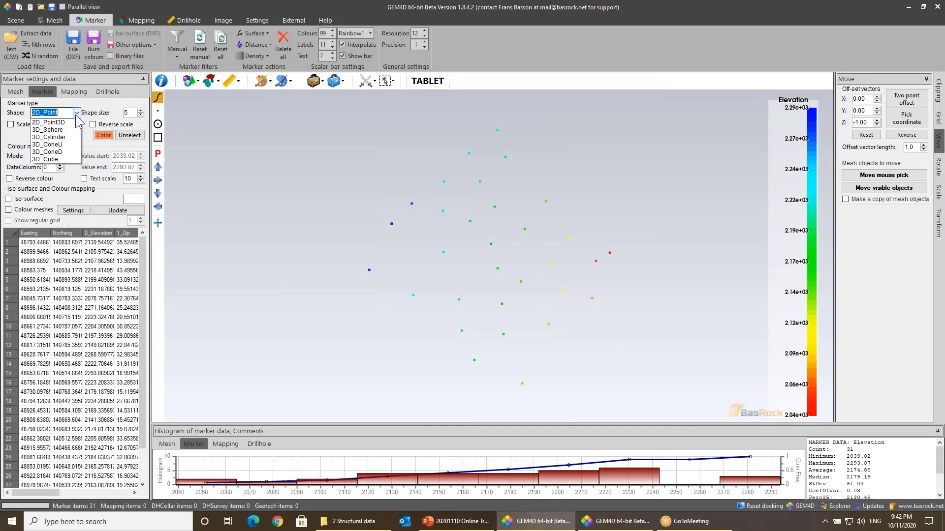
pyautogui.click(48, 122)
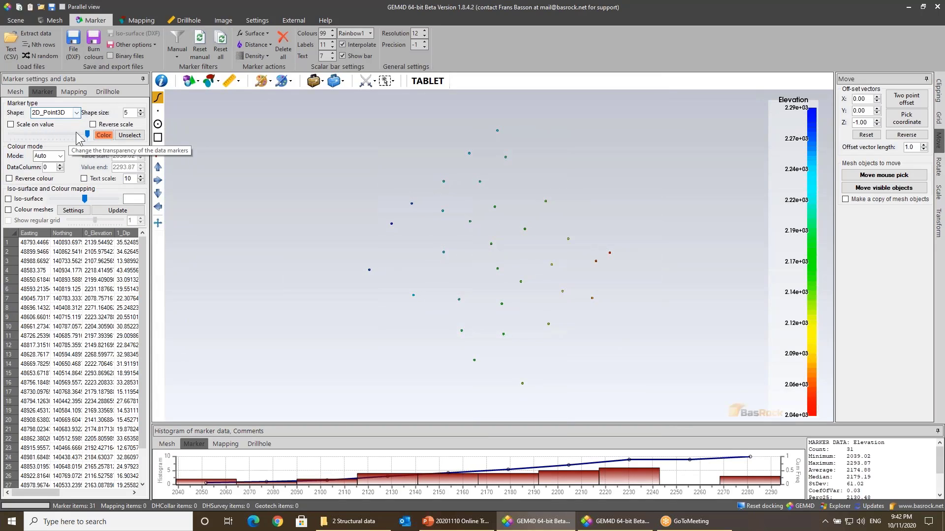
pyautogui.doubleClick(134, 113)
pyautogui.write('20')
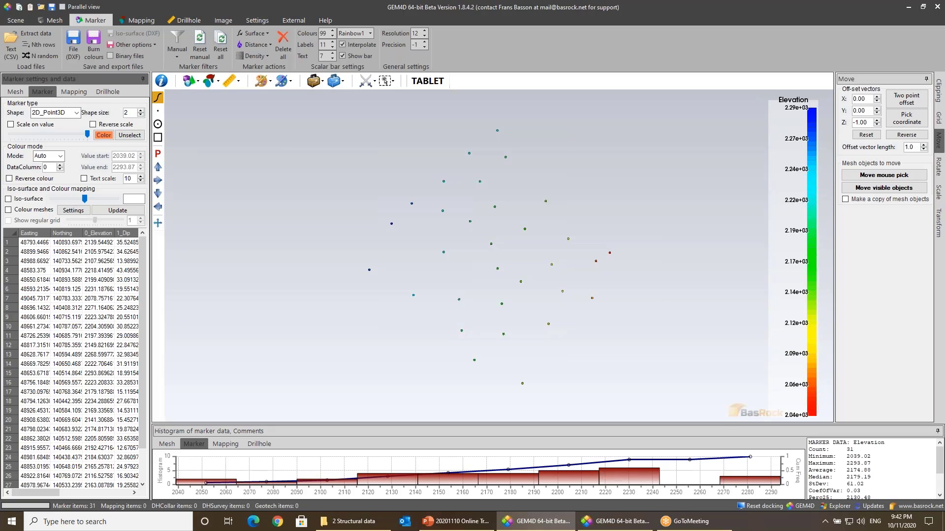
pyautogui.press('Return')
pyautogui.moveTo(438, 276)
pyautogui.mouseDown()
pyautogui.moveTo(496, 190)
pyautogui.moveTo(323, 192)
pyautogui.moveTo(452, 261)
pyautogui.moveTo(435, 223)
pyautogui.moveTo(427, 255)
pyautogui.mouseUp()
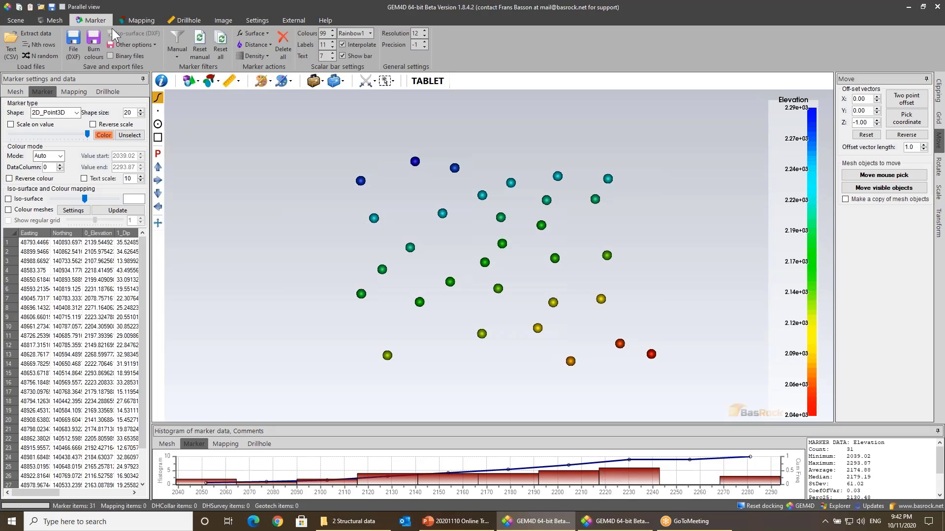
# Step: Fit a planar surface through the markers with the default grid parameters and inspect it from a lower angle
pyautogui.click(256, 33)
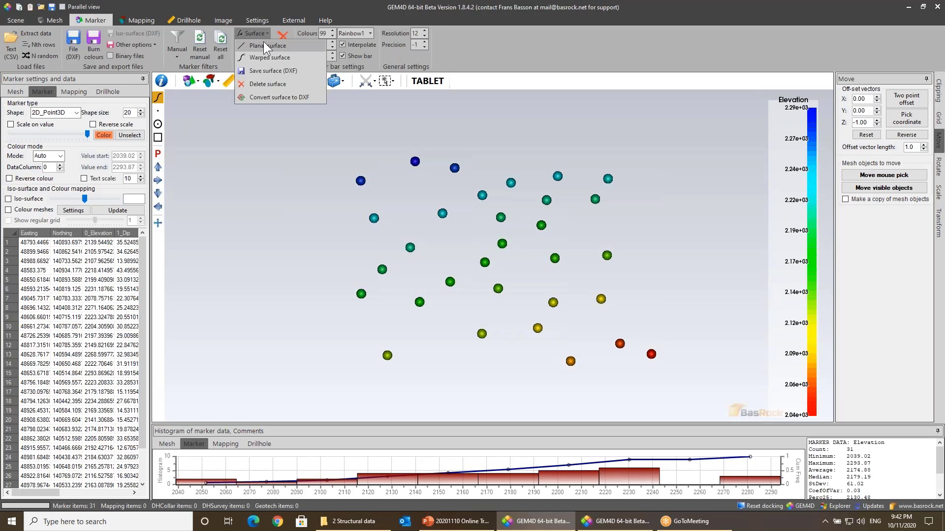
pyautogui.click(263, 42)
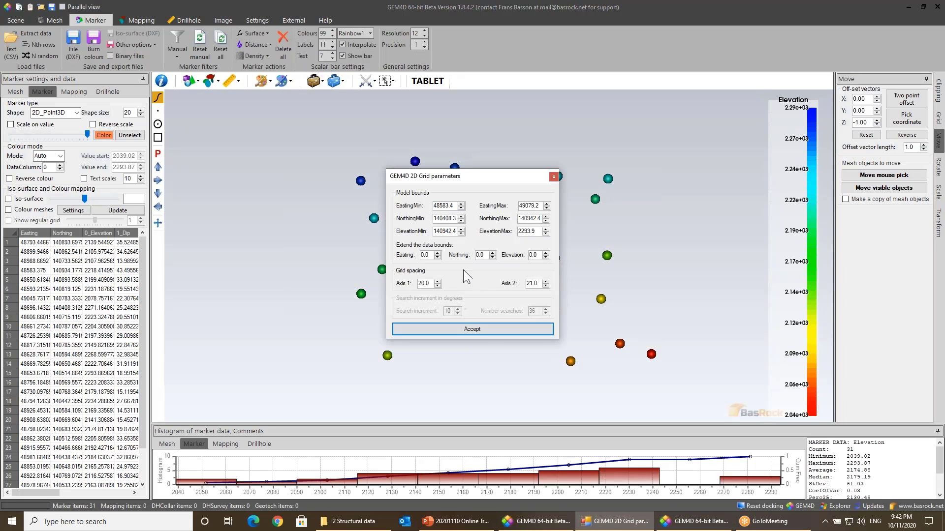
pyautogui.click(487, 330)
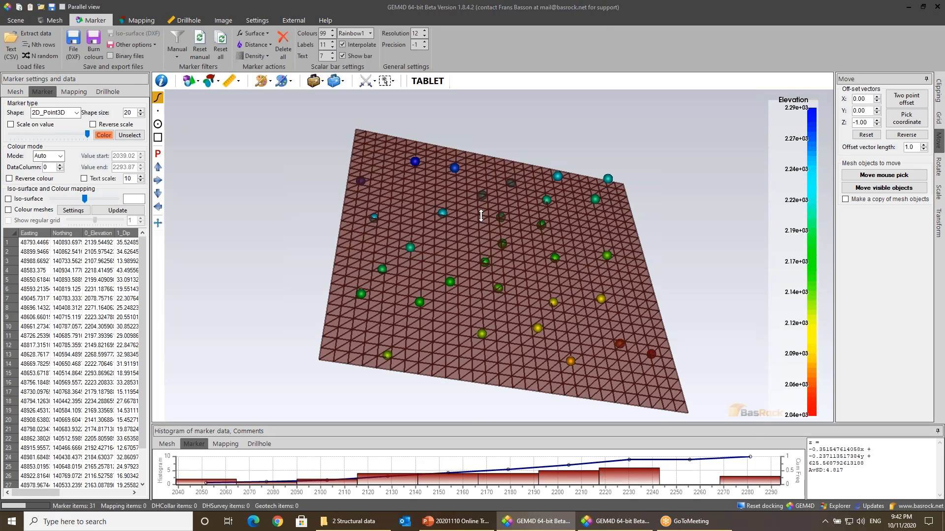
pyautogui.moveTo(481, 216); pyautogui.dragTo(376, 154)
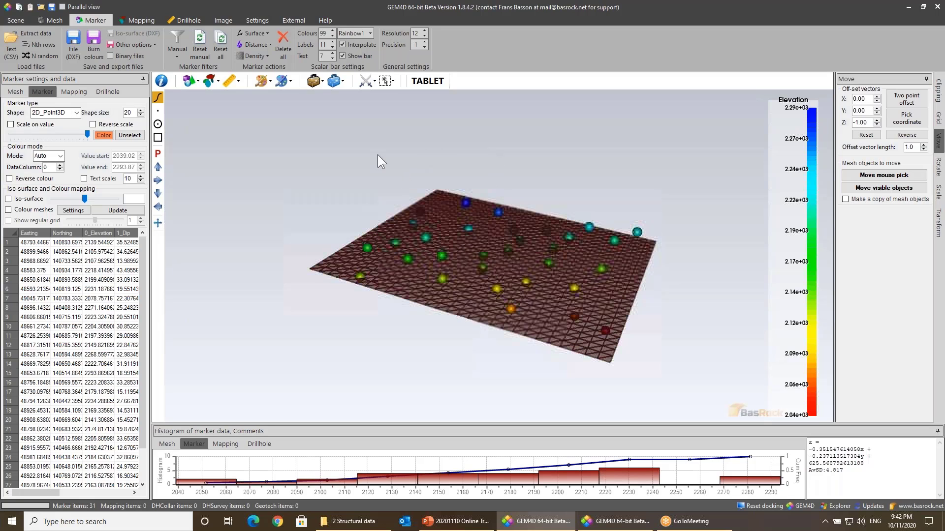
# Step: Fit a warped surface through the markers with the default grid parameters and inspect its fit from several angles
pyautogui.click(258, 33)
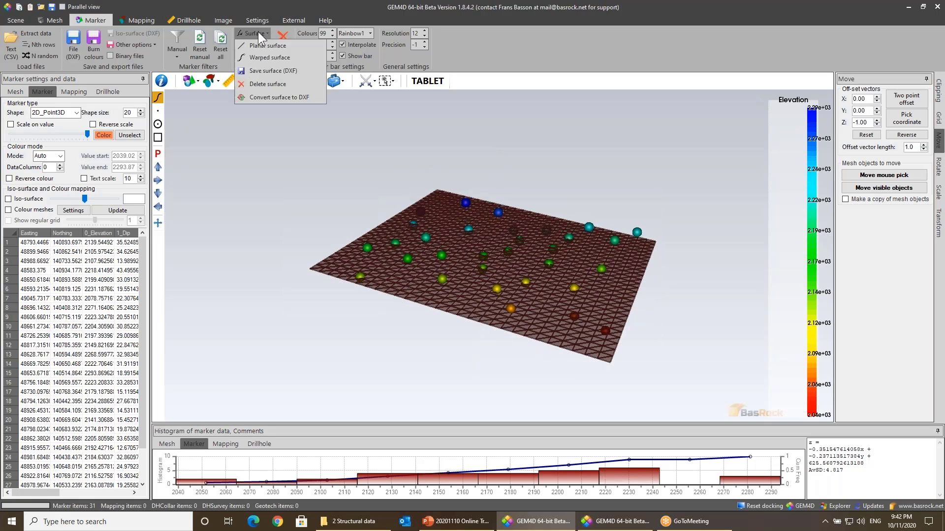
pyautogui.click(264, 57)
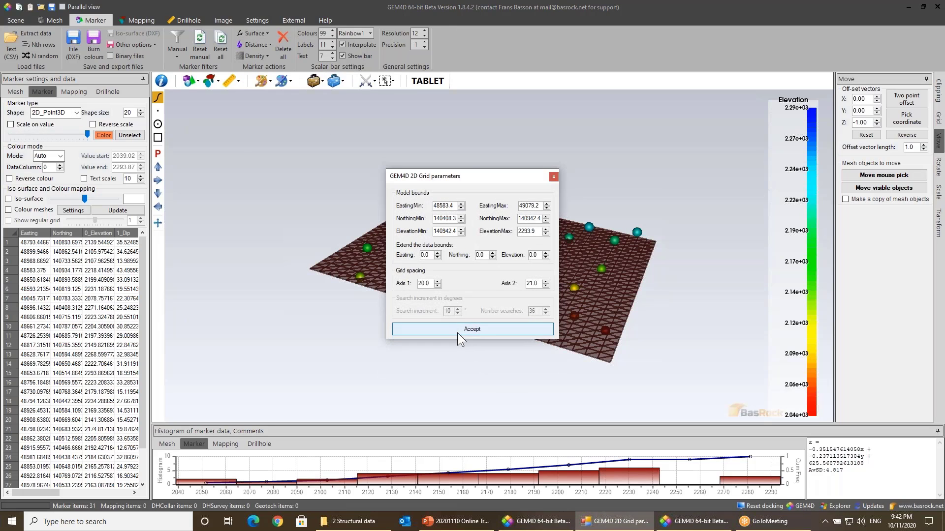
pyautogui.click(457, 333)
pyautogui.click(506, 309)
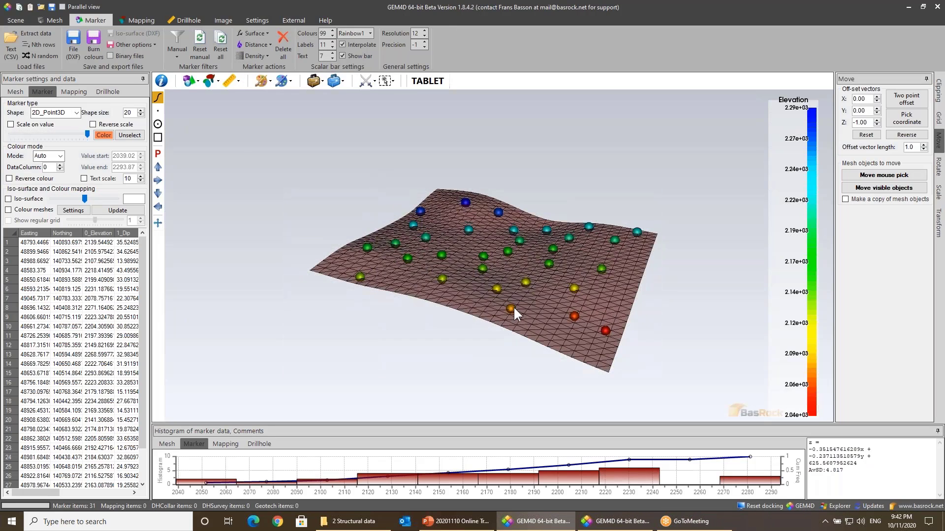
pyautogui.moveTo(513, 306); pyautogui.dragTo(330, 289)
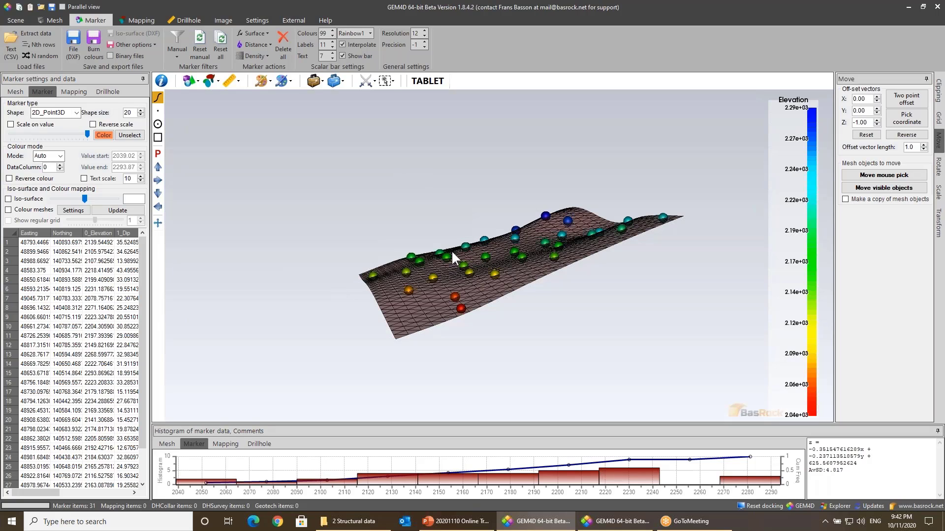
pyautogui.moveTo(452, 259); pyautogui.dragTo(583, 277)
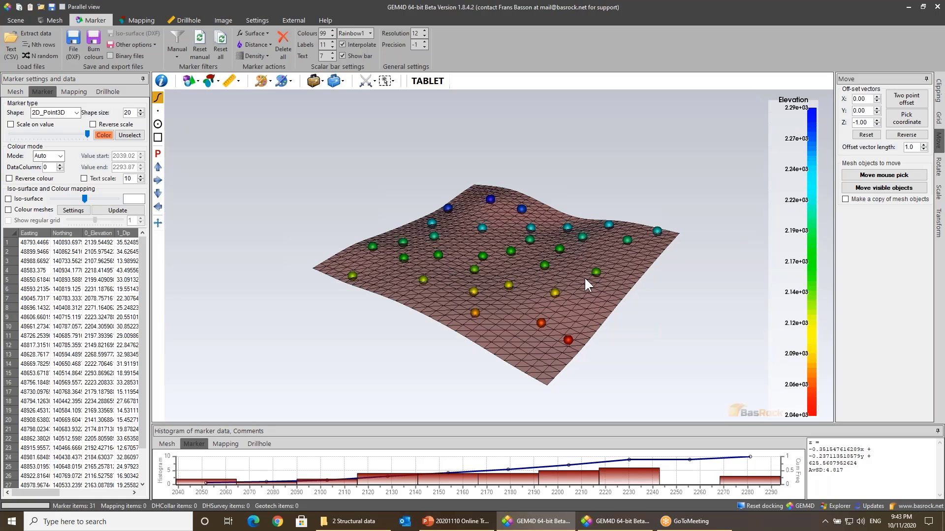
pyautogui.moveTo(502, 271); pyautogui.dragTo(541, 304)
pyautogui.moveTo(493, 231); pyautogui.dragTo(535, 243)
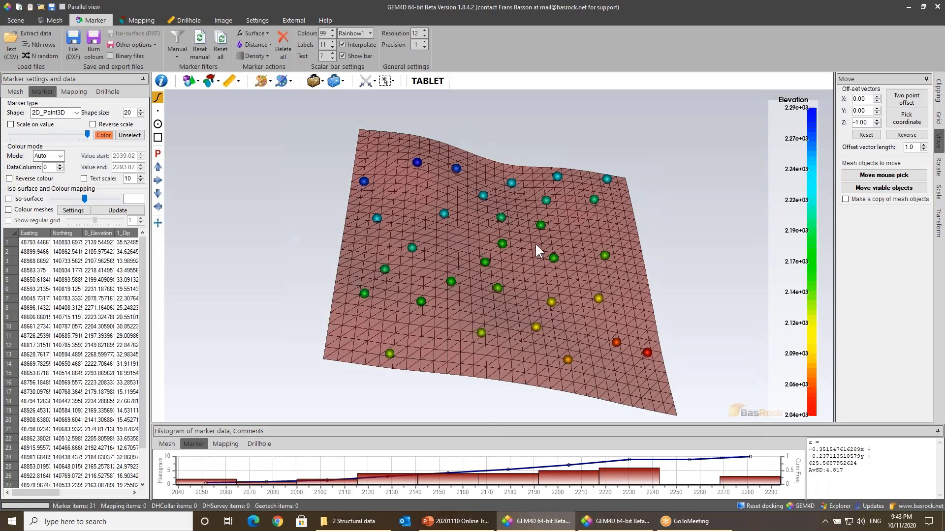
# Step: Delete the fitted surface, leaving only the markers in the scene
pyautogui.click(259, 36)
pyautogui.click(267, 85)
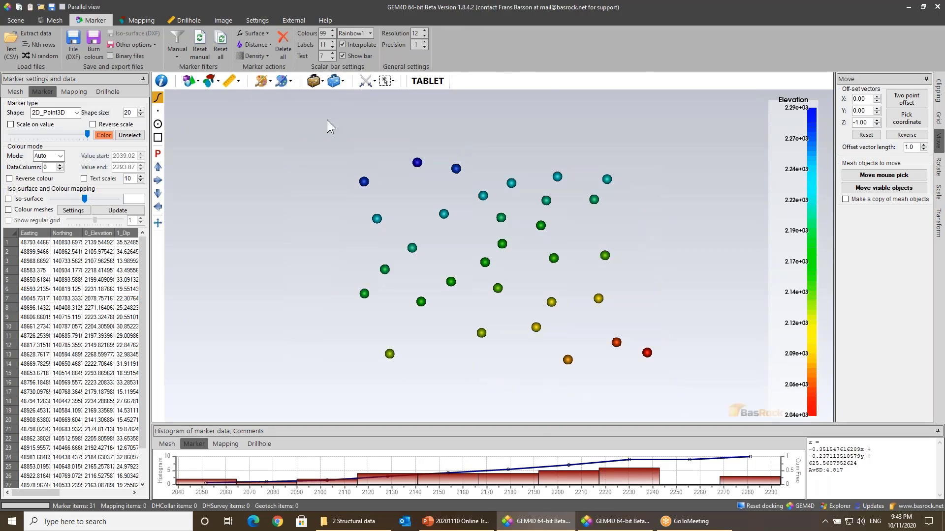
pyautogui.moveTo(397, 206); pyautogui.dragTo(436, 214)
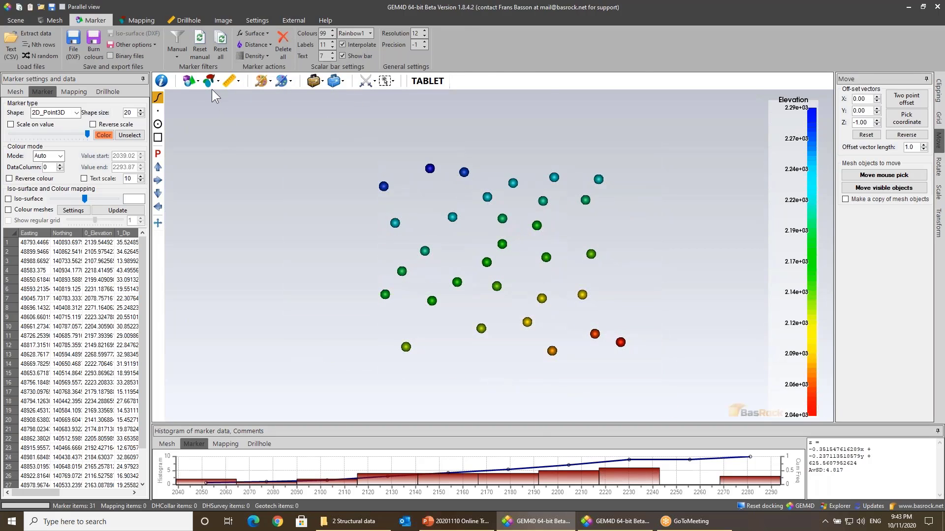
# Step: Filter out seven scattered markers individually with the Remove inside selection filter
pyautogui.click(179, 46)
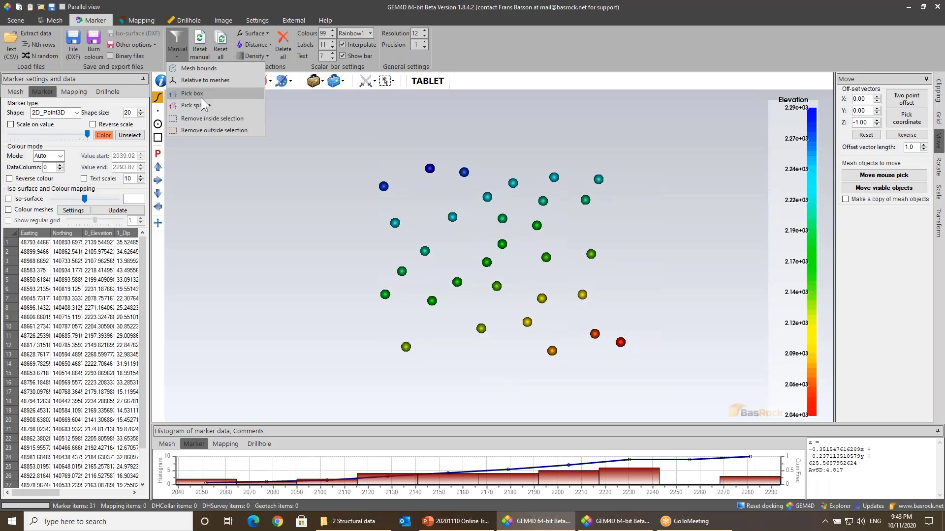
pyautogui.click(205, 118)
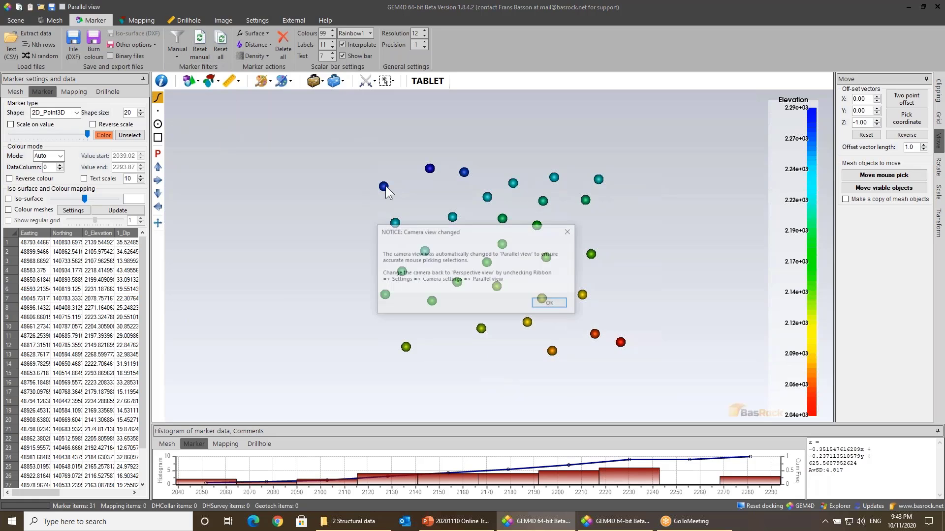
pyautogui.click(551, 304)
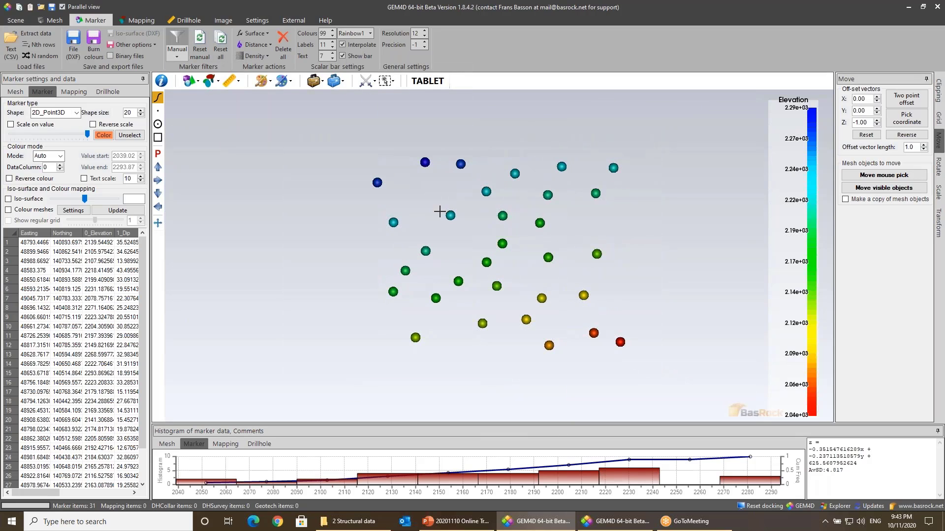
pyautogui.moveTo(436, 204); pyautogui.dragTo(462, 226)
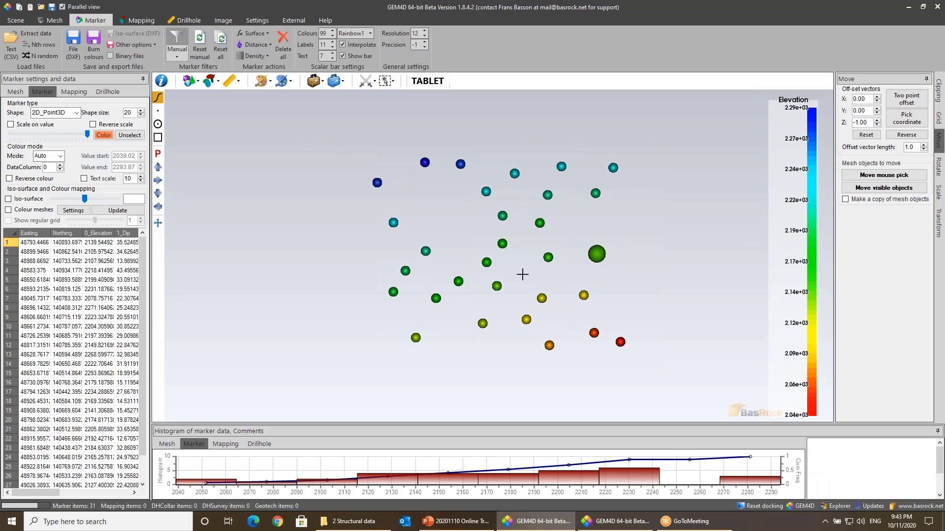
pyautogui.click(541, 300)
pyautogui.click(393, 291)
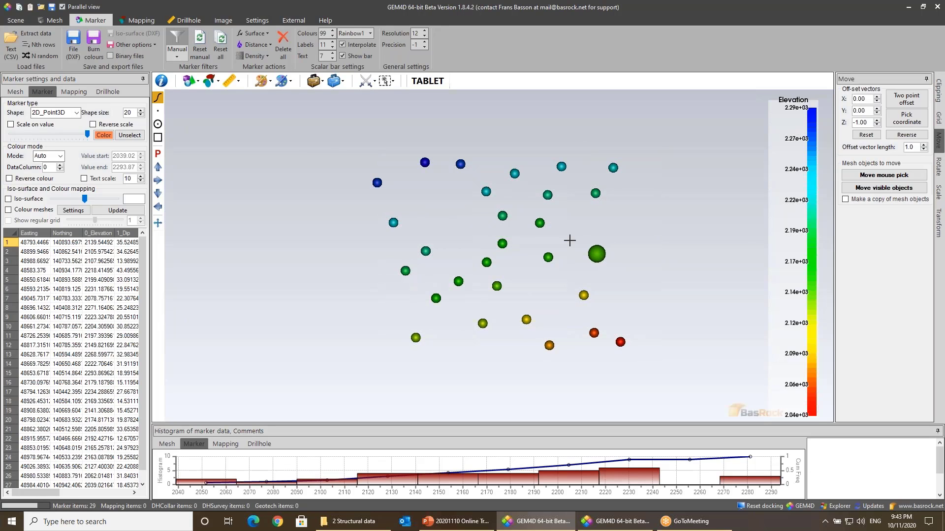
pyautogui.moveTo(532, 184); pyautogui.dragTo(571, 211)
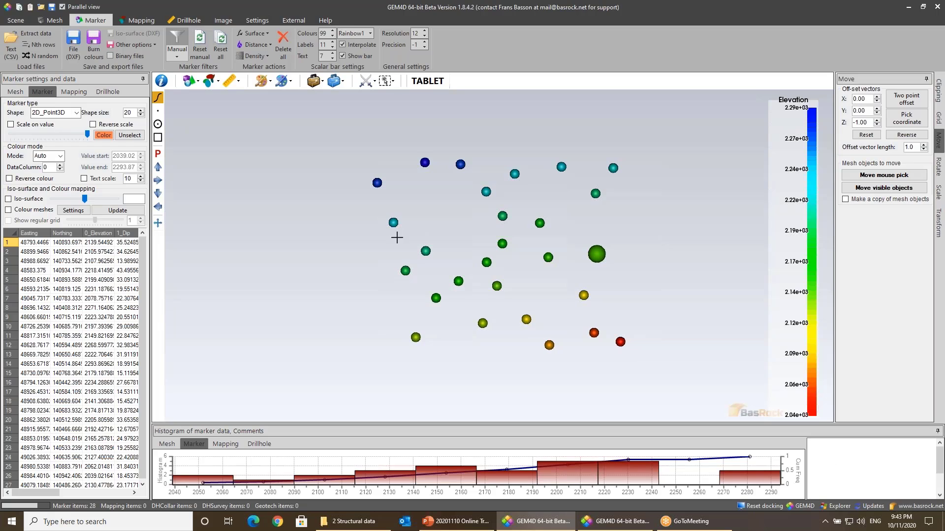
pyautogui.moveTo(414, 153); pyautogui.dragTo(437, 172)
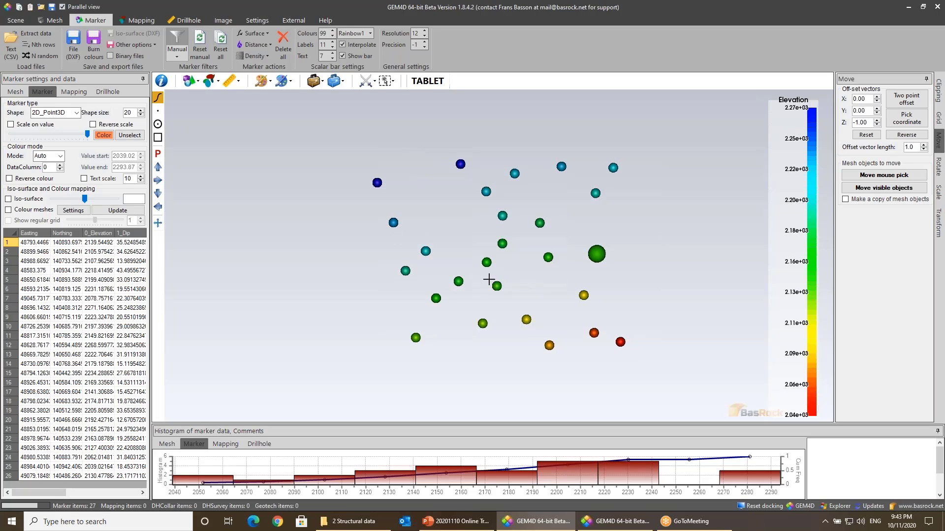
pyautogui.moveTo(490, 275); pyautogui.dragTo(509, 291)
pyautogui.moveTo(495, 234); pyautogui.dragTo(518, 251)
# Step: Fit a warped surface through the remaining markers with the default grid parameters and the more aggressive warp
pyautogui.click(253, 33)
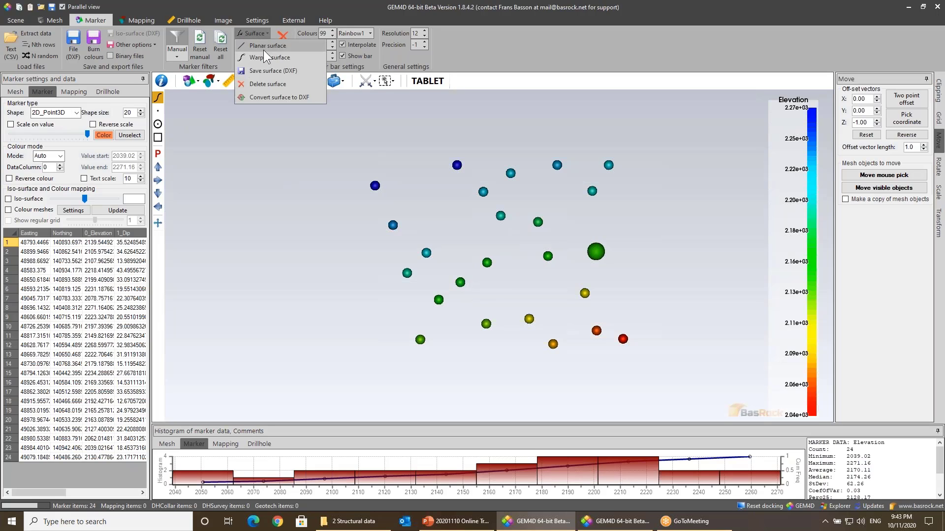
pyautogui.click(267, 58)
pyautogui.click(500, 326)
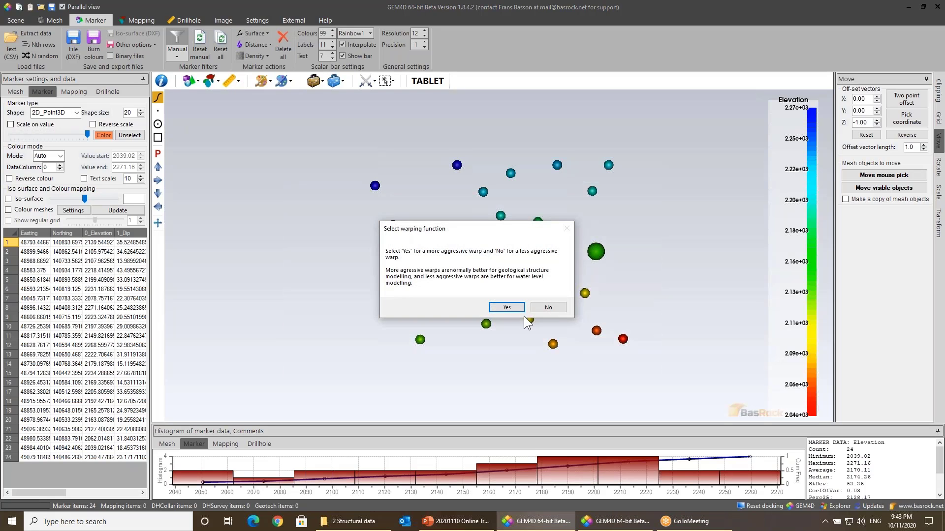
pyautogui.click(507, 306)
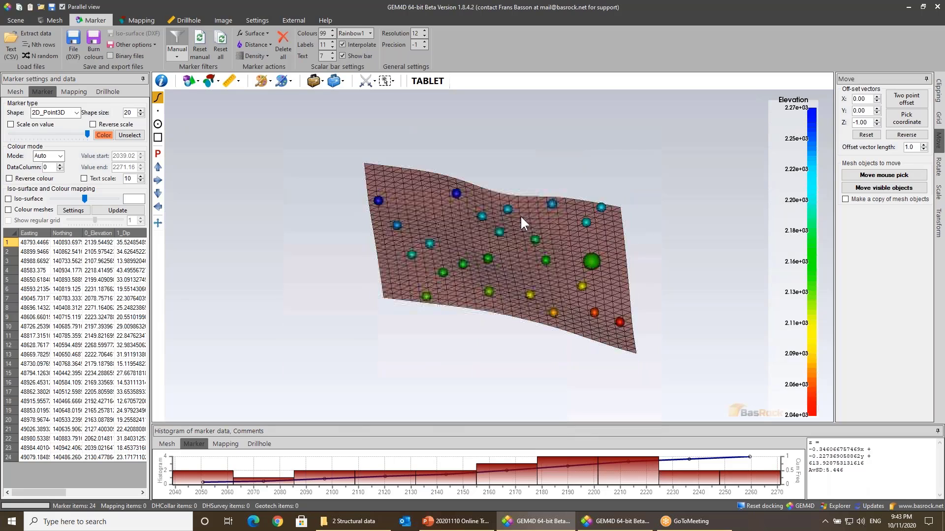
# Step: Switch the camera back to perspective view and widen the marker settings panel to show more data columns
pyautogui.click(62, 6)
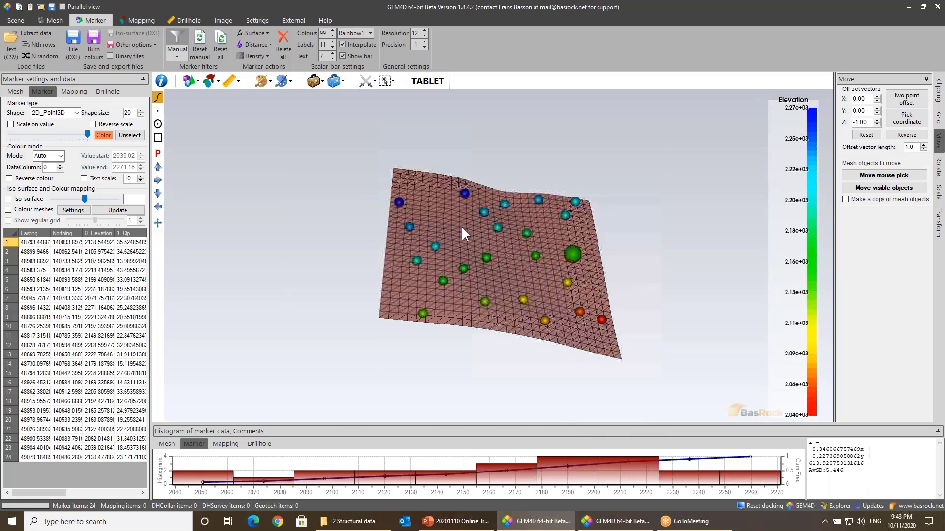
pyautogui.moveTo(462, 226); pyautogui.dragTo(461, 233)
pyautogui.click(134, 472)
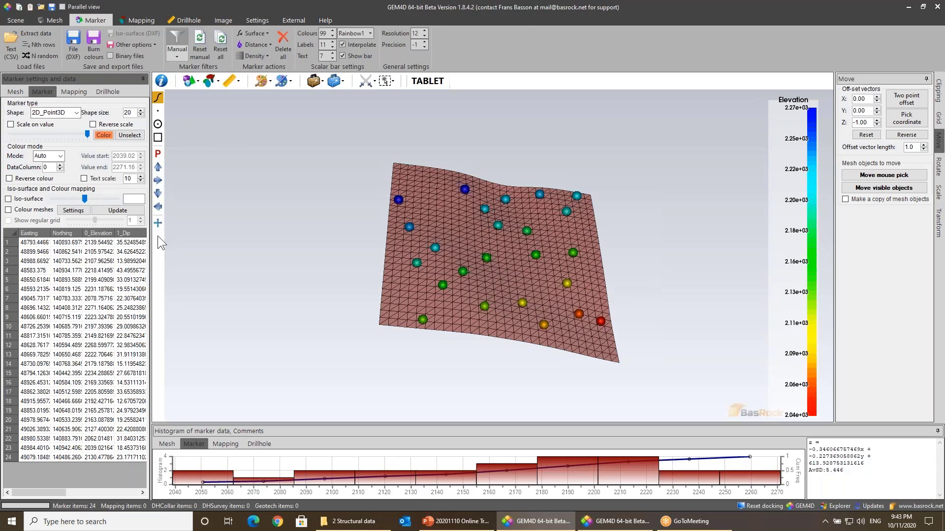
pyautogui.moveTo(150, 245); pyautogui.dragTo(277, 242)
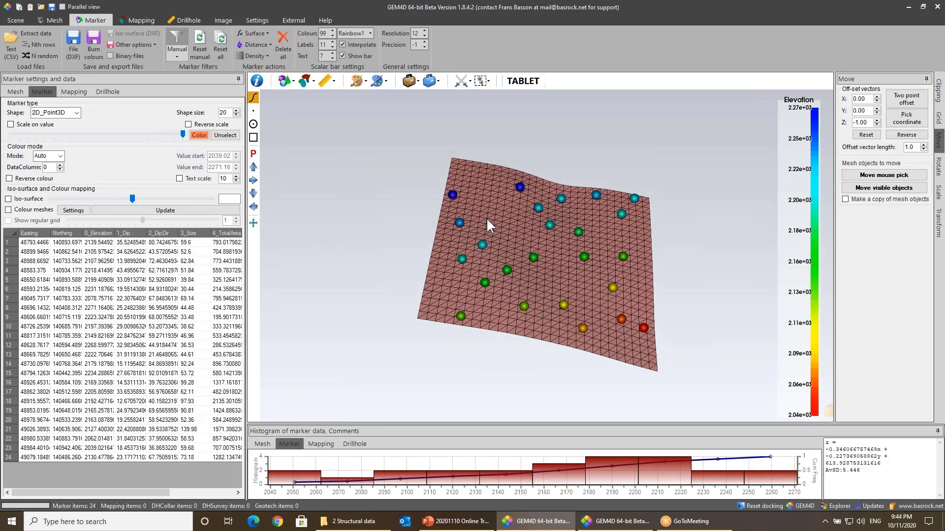
# Step: Reset all marker filters and refit the warped surface with the default grid parameters and the more aggressive warp
pyautogui.click(225, 47)
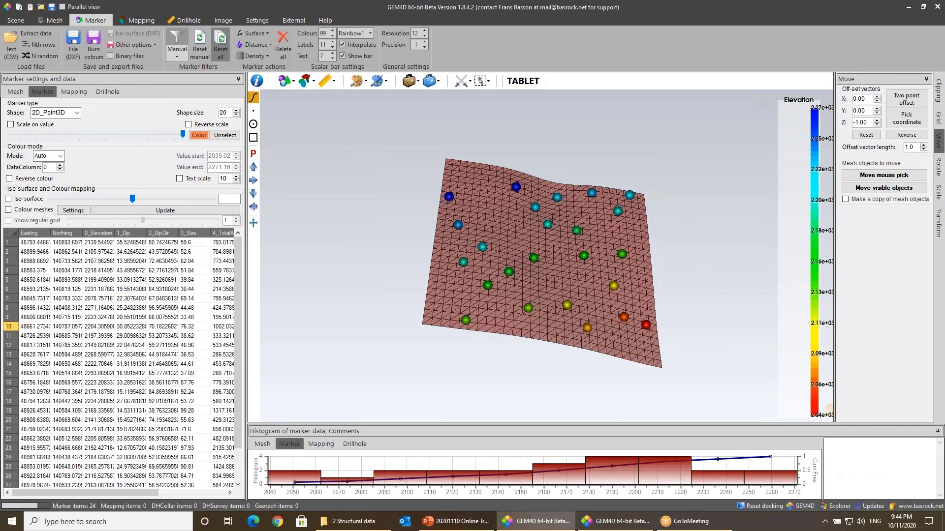
pyautogui.click(252, 34)
pyautogui.click(265, 57)
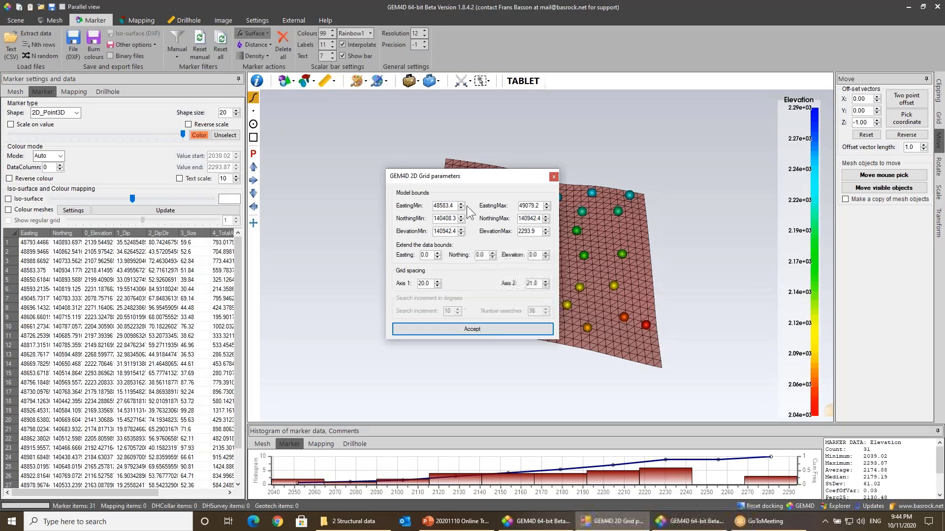
pyautogui.click(490, 329)
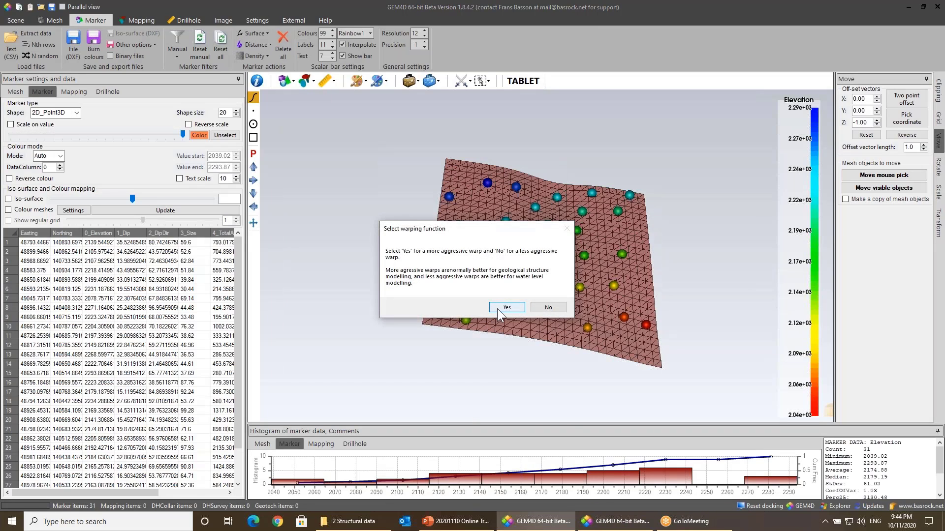
pyautogui.click(497, 308)
# Step: Delete the refitted warped surface so only the full marker set remains
pyautogui.click(250, 33)
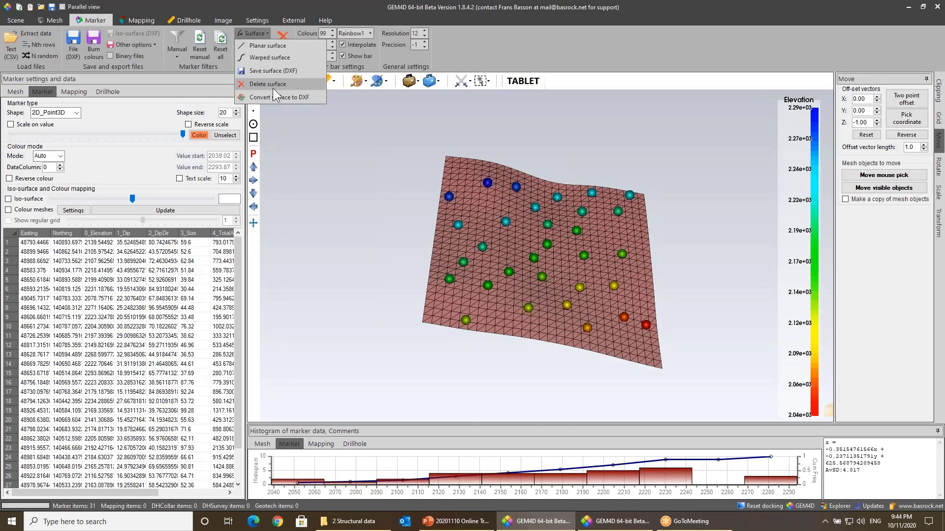
pyautogui.click(269, 84)
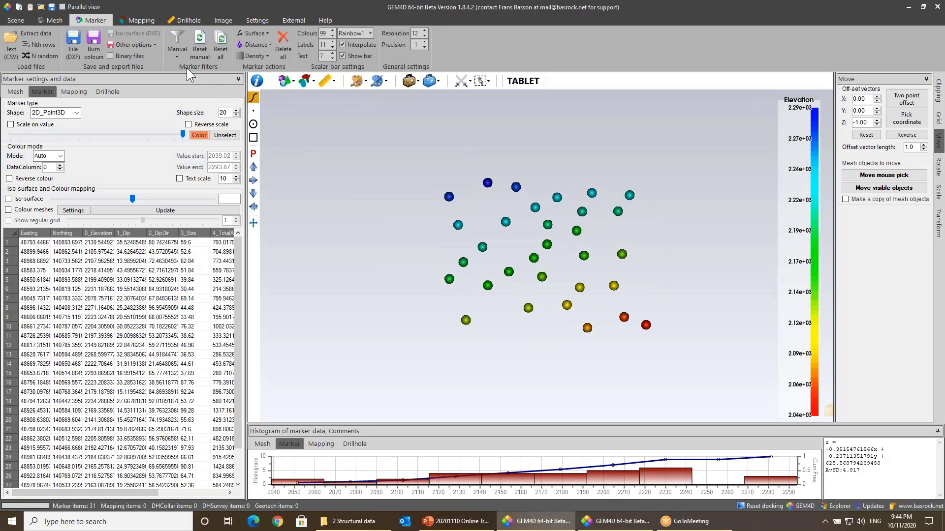
# Step: Load the file 2 Mapping - larger.csv as mapping data
pyautogui.click(132, 22)
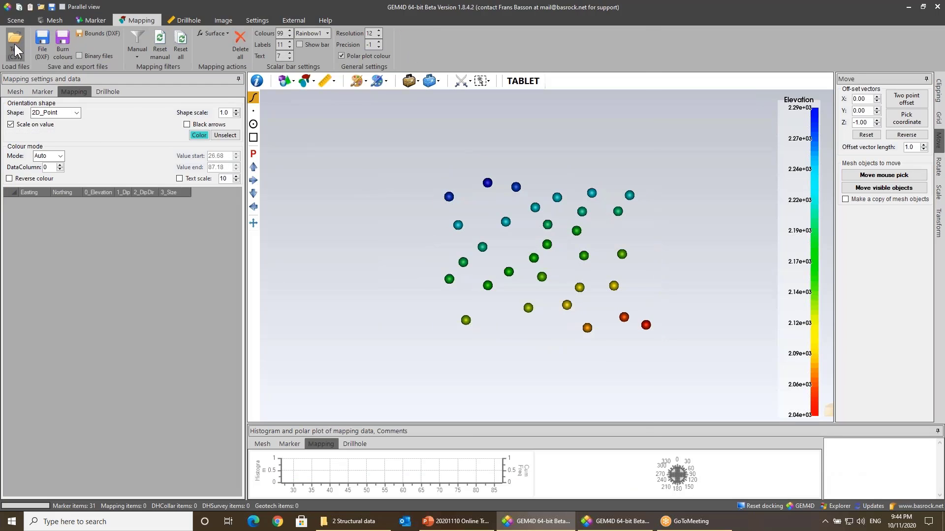
pyautogui.click(13, 42)
pyautogui.click(215, 83)
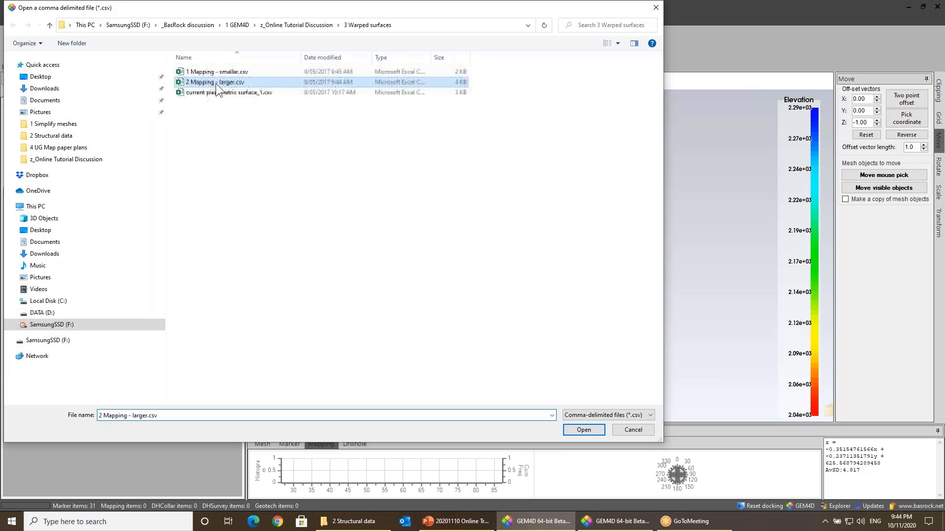
pyautogui.doubleClick(216, 83)
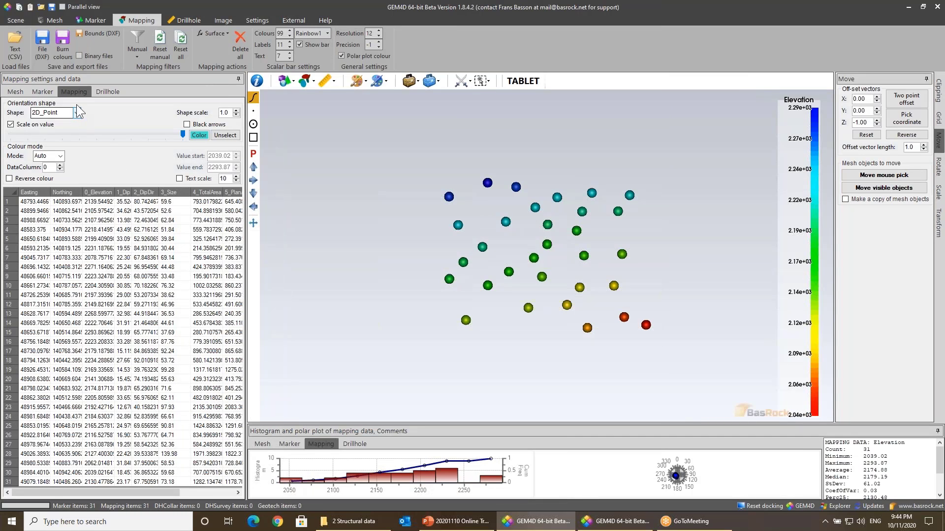
# Step: Display the mapping points with the 3D_Disc shape, scaled on value, and inspect their orientations
pyautogui.click(76, 112)
pyautogui.click(60, 136)
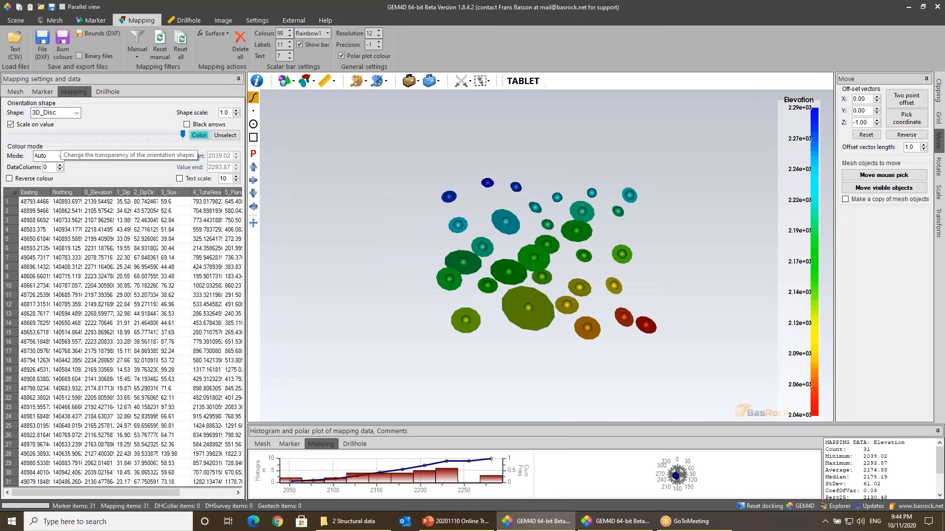
pyautogui.click(37, 126)
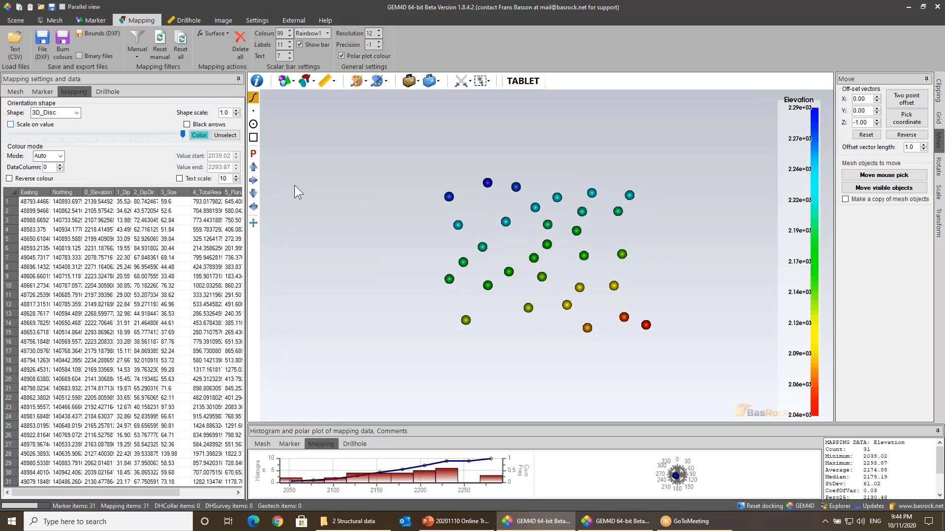
pyautogui.click(49, 127)
pyautogui.moveTo(494, 199); pyautogui.dragTo(502, 217)
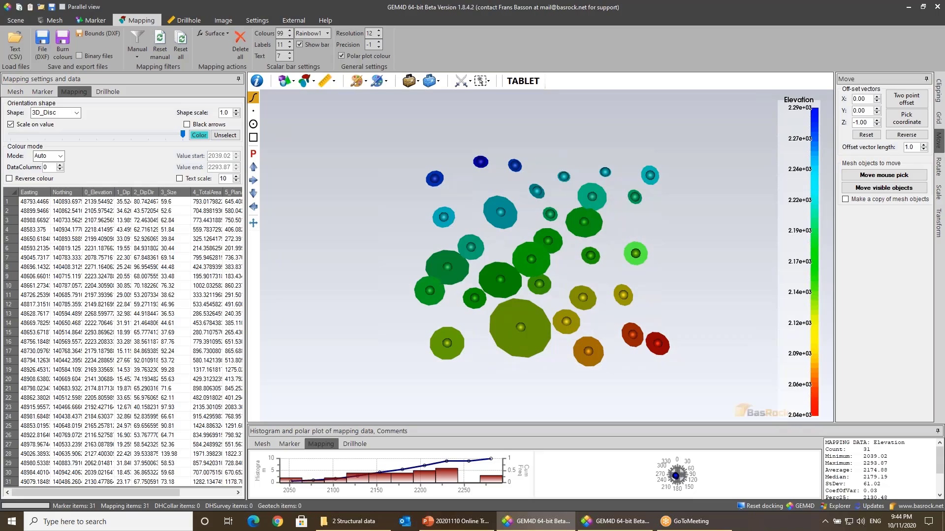
# Step: Fit a warped surface to the oriented mapping discs with the default grid parameters and inspect it from several angles
pyautogui.click(225, 34)
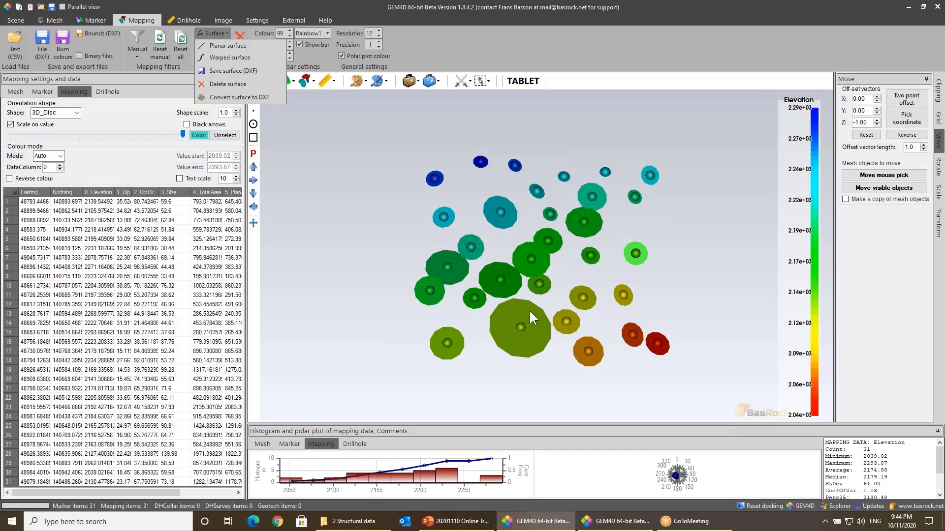
pyautogui.click(222, 56)
pyautogui.click(476, 329)
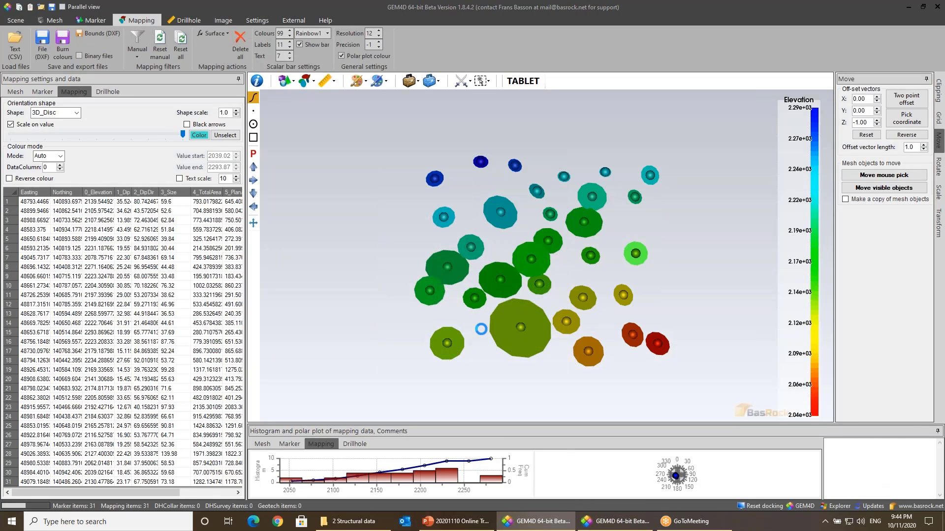
pyautogui.moveTo(523, 311); pyautogui.dragTo(548, 288)
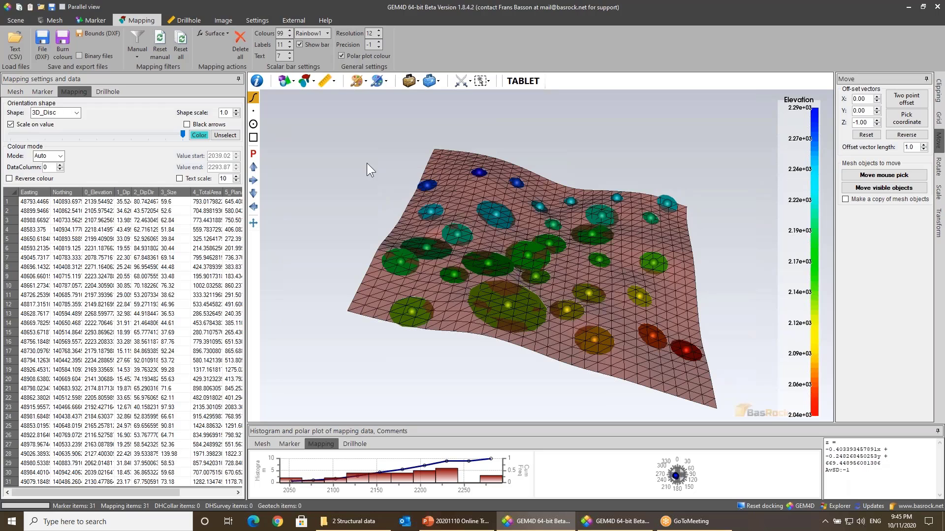
pyautogui.moveTo(461, 246); pyautogui.dragTo(495, 249)
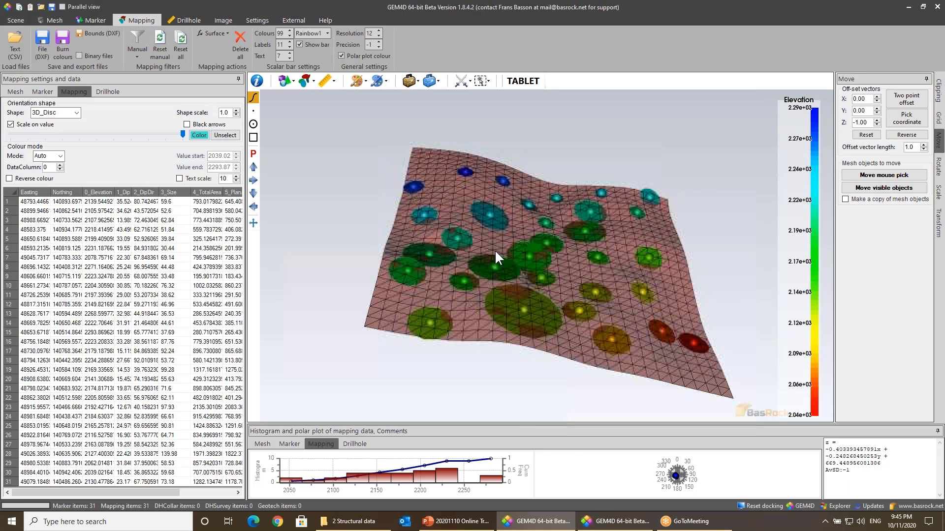
# Step: Fit a warped surface through the markers with default grid parameters and the more aggressive warp, and compare it closely with the mapping surface
pyautogui.click(72, 17)
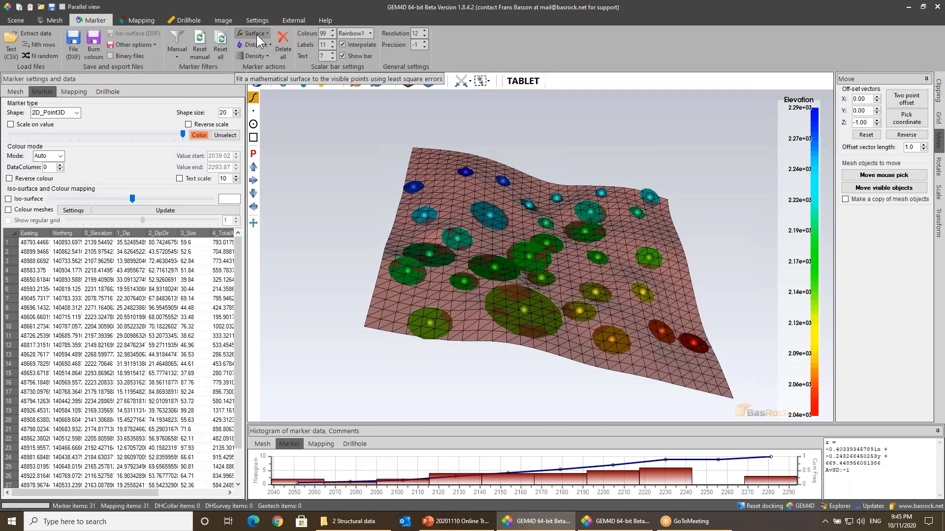
pyautogui.click(255, 33)
pyautogui.click(269, 57)
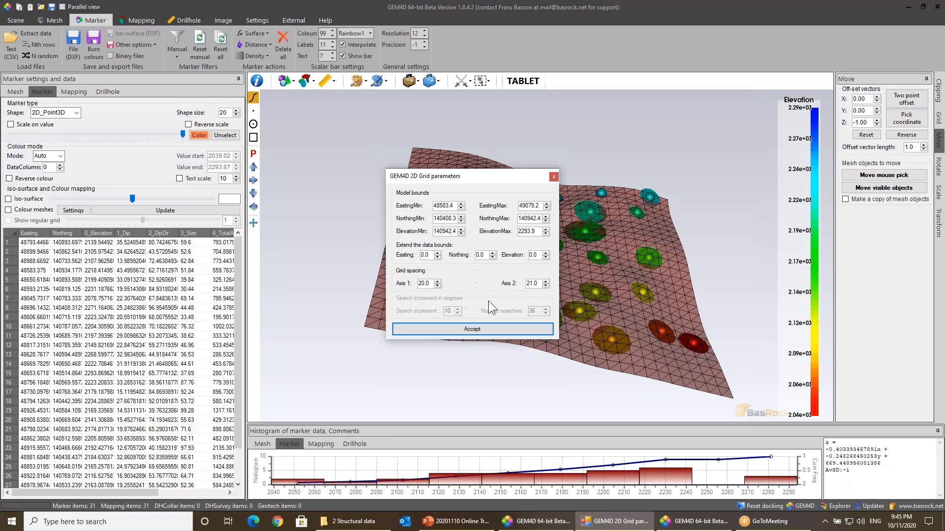
pyautogui.click(480, 327)
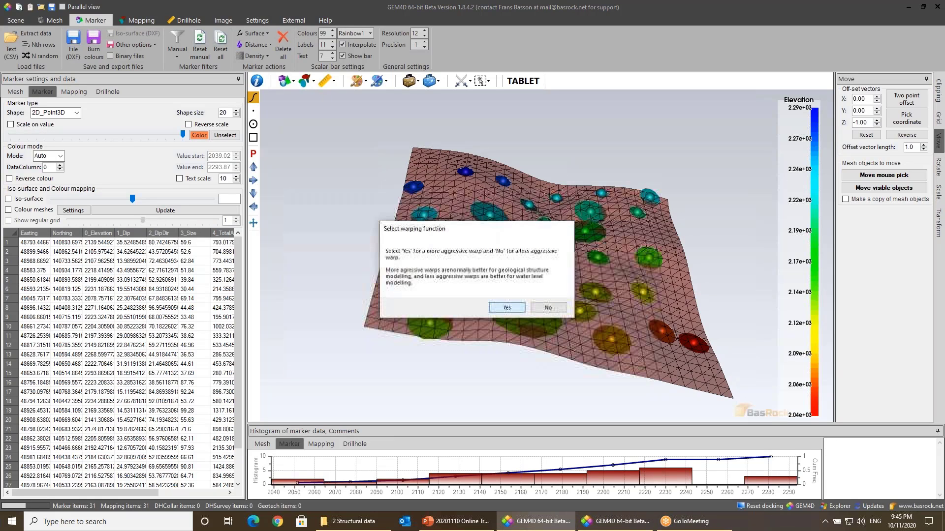
pyautogui.click(509, 307)
pyautogui.moveTo(512, 307); pyautogui.dragTo(615, 293)
pyautogui.moveTo(616, 294); pyautogui.dragTo(576, 202, button='right')
pyautogui.moveTo(577, 203); pyautogui.dragTo(527, 241)
pyautogui.scroll(-3, 647, 349)
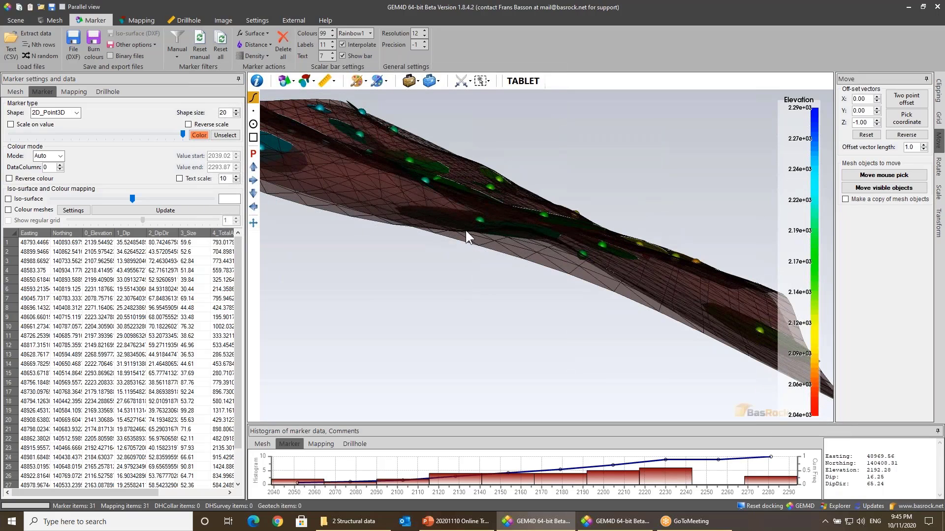
pyautogui.moveTo(465, 230); pyautogui.dragTo(437, 227)
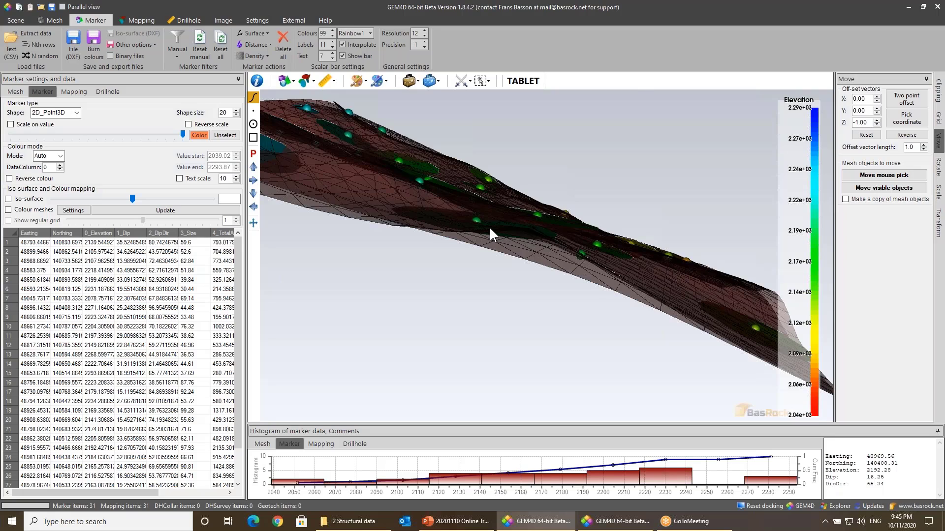
pyautogui.moveTo(489, 226); pyautogui.dragTo(374, 84)
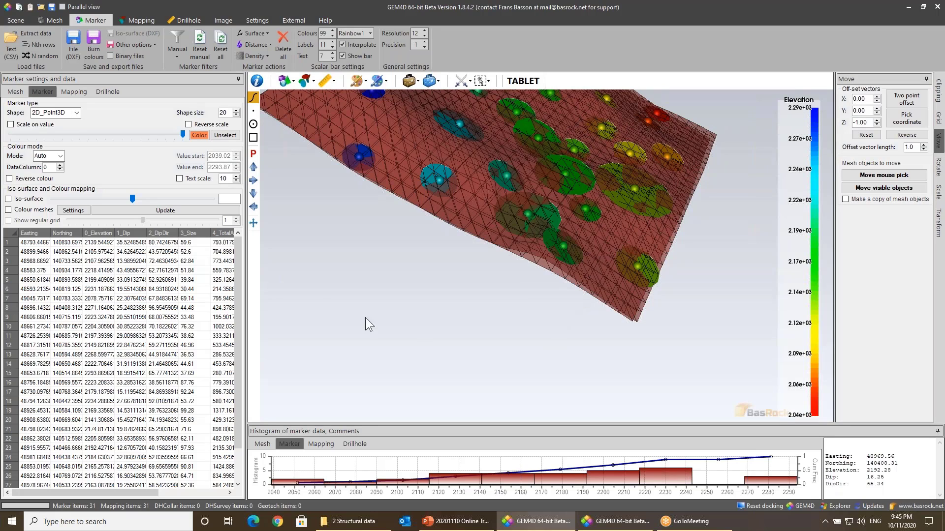
# Step: Reset the whole scene, deleting all current surfaces, markers and mapping data
pyautogui.click(52, 20)
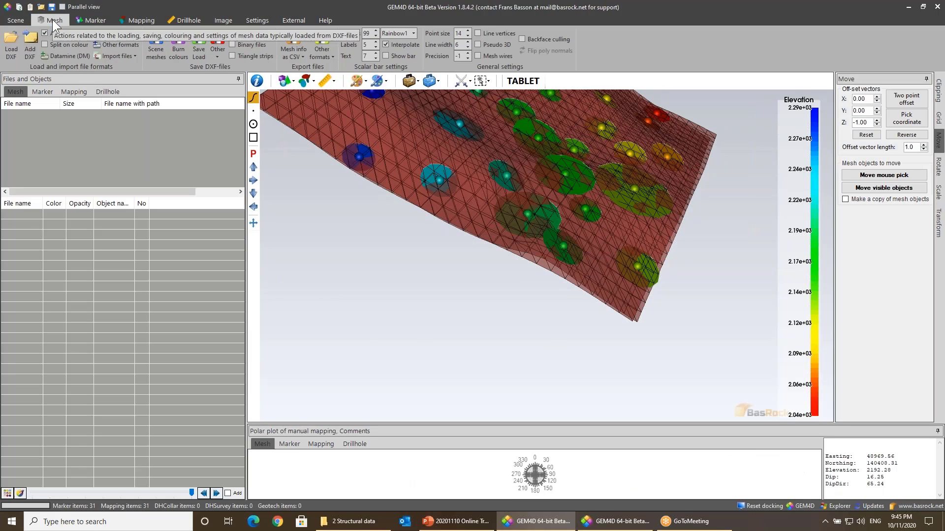
pyautogui.click(16, 20)
pyautogui.click(25, 49)
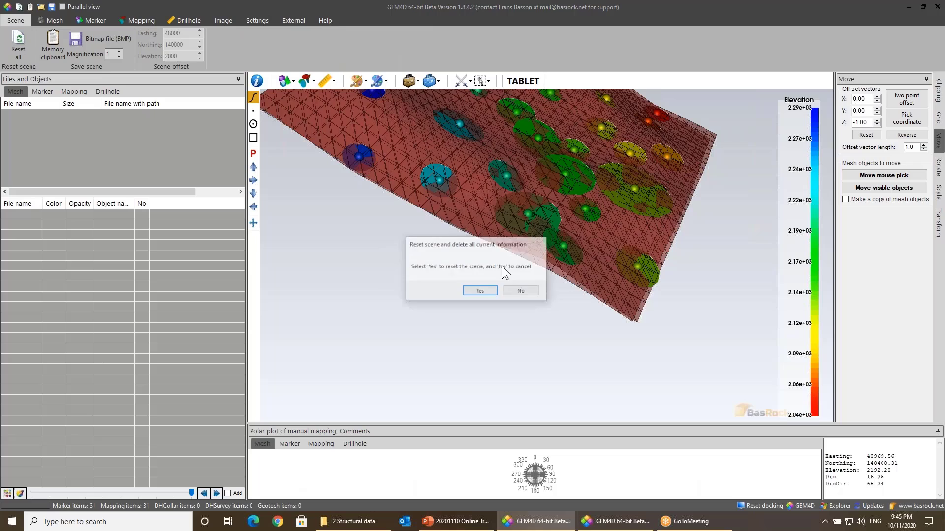
pyautogui.click(482, 293)
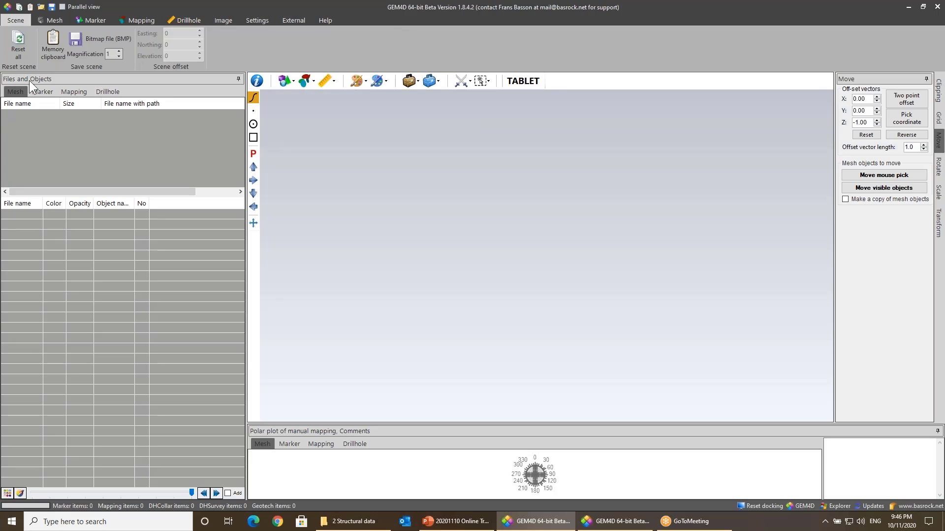
# Step: Load the pit wall mesh 2014 10 Sol simple.dxf from the folder 8 OP Prism vectors on wall, and view the wall face
pyautogui.click(53, 20)
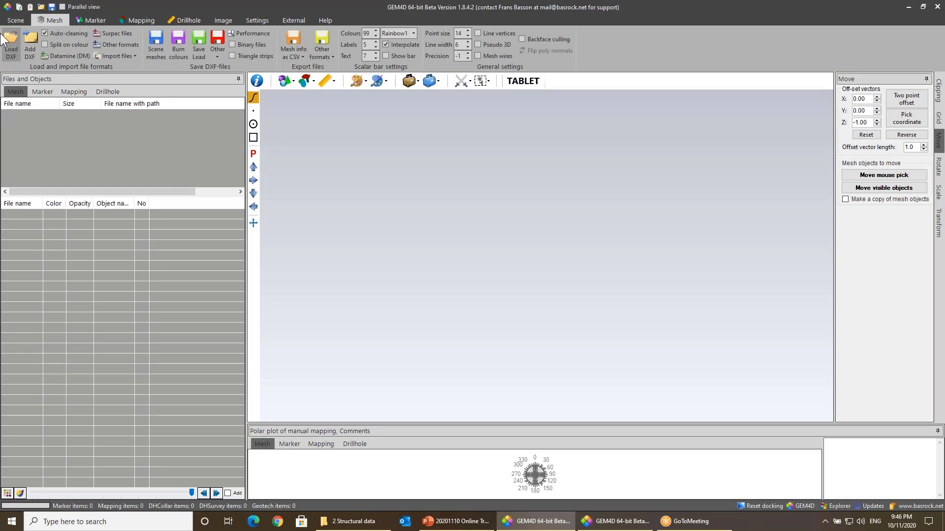
pyautogui.click(28, 57)
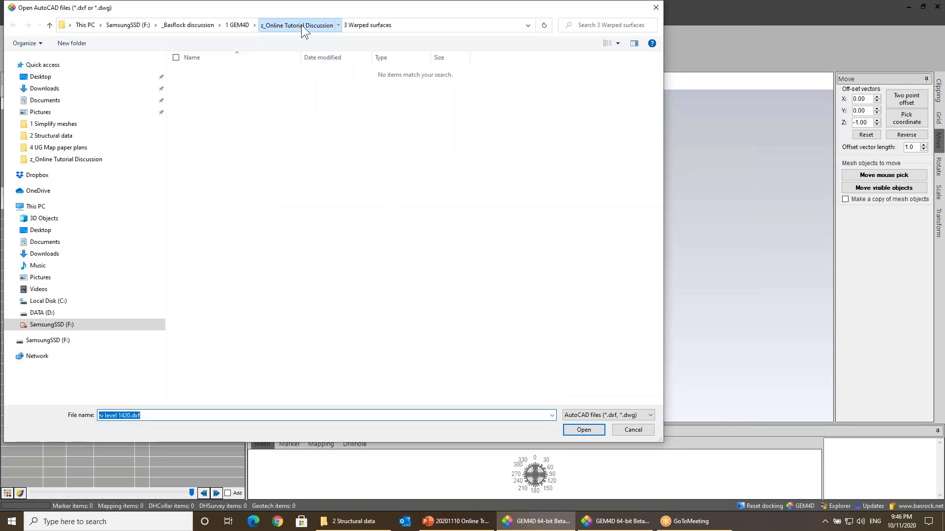
pyautogui.click(297, 24)
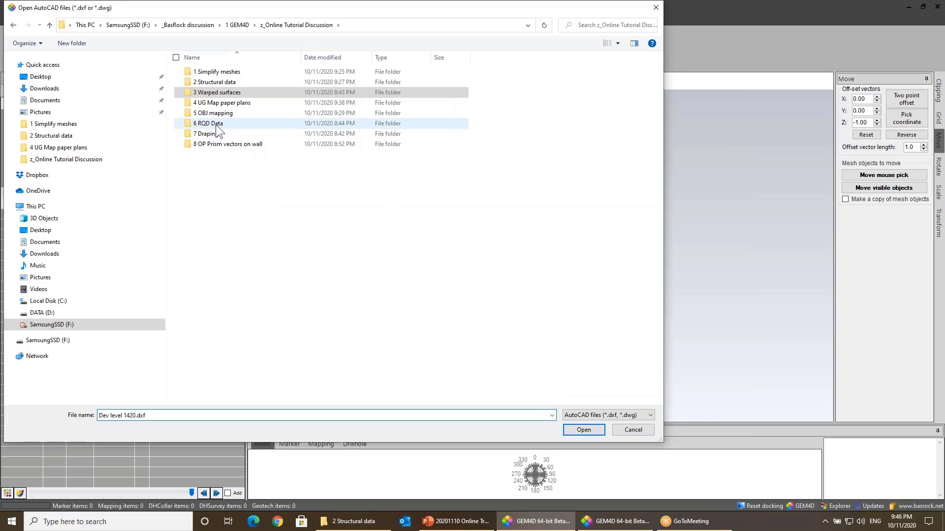
pyautogui.doubleClick(220, 144)
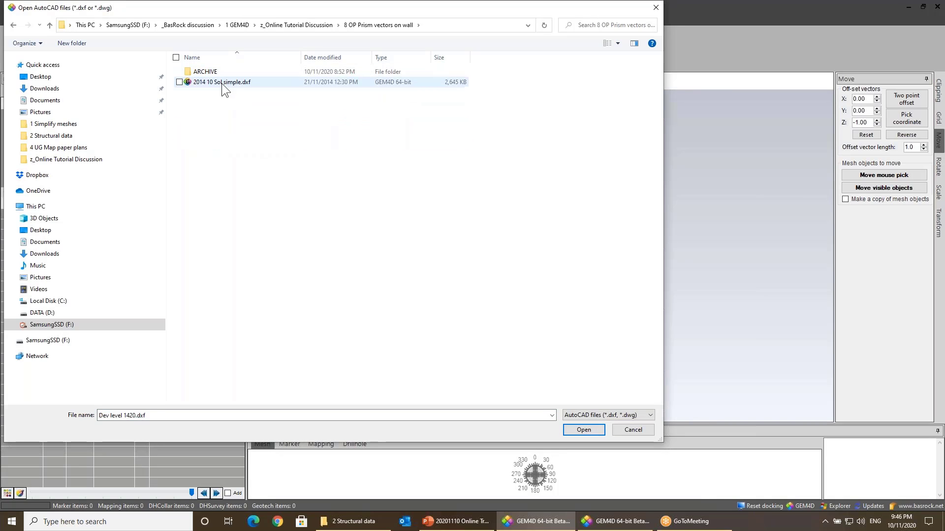
pyautogui.click(223, 83)
pyautogui.doubleClick(223, 85)
pyautogui.moveTo(603, 182); pyautogui.dragTo(550, 250, button='middle')
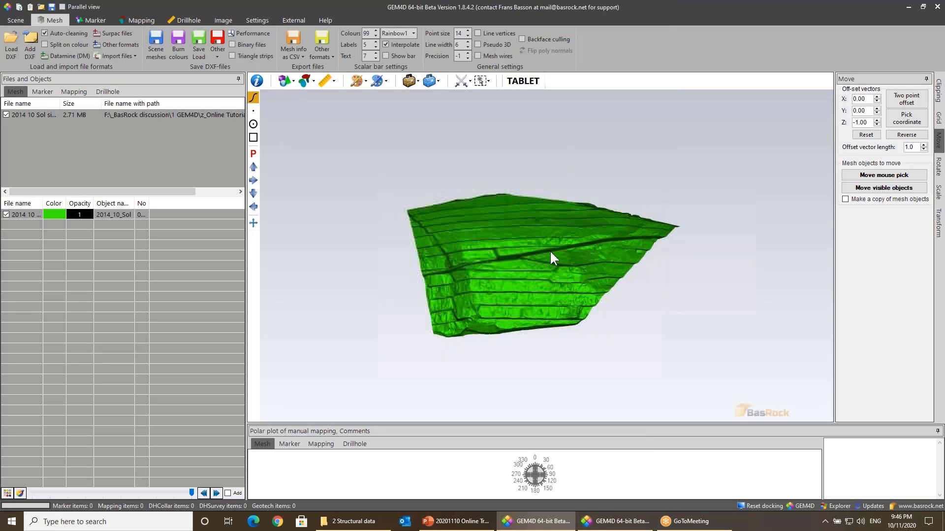
pyautogui.moveTo(531, 185); pyautogui.dragTo(508, 239)
pyautogui.moveTo(549, 231); pyautogui.dragTo(547, 274, button='right')
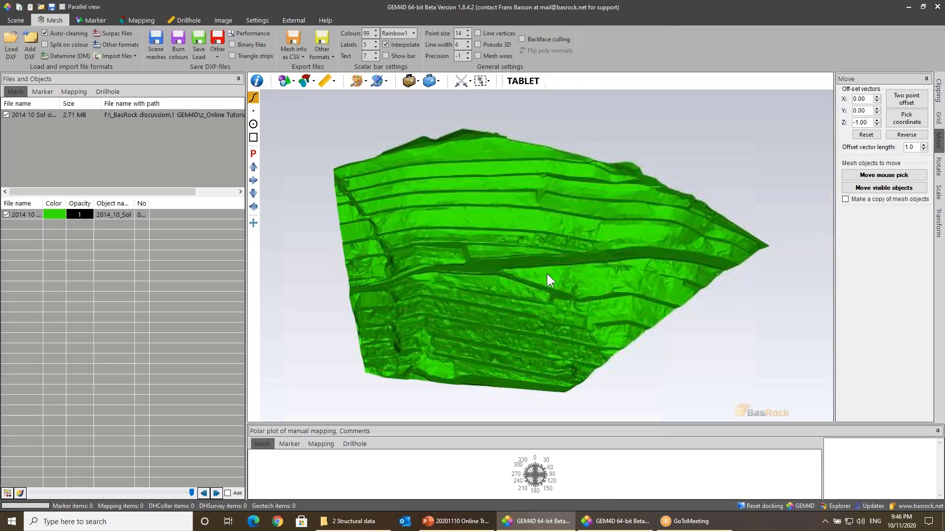
pyautogui.moveTo(548, 274); pyautogui.dragTo(577, 260)
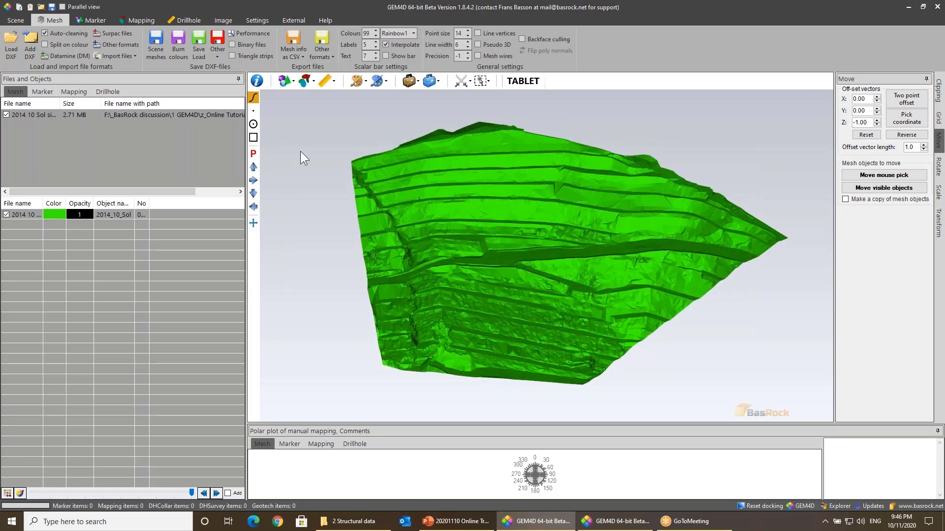
# Step: Load North Wall 2014 11 -5mm.csv as marker data and display the prisms with the 2D_Point3D shape
pyautogui.click(96, 21)
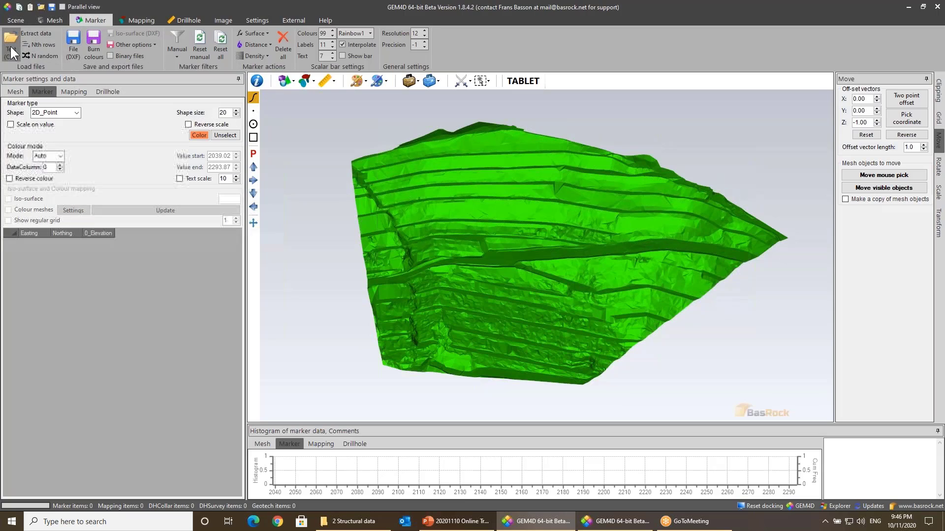
pyautogui.click(13, 50)
pyautogui.click(210, 80)
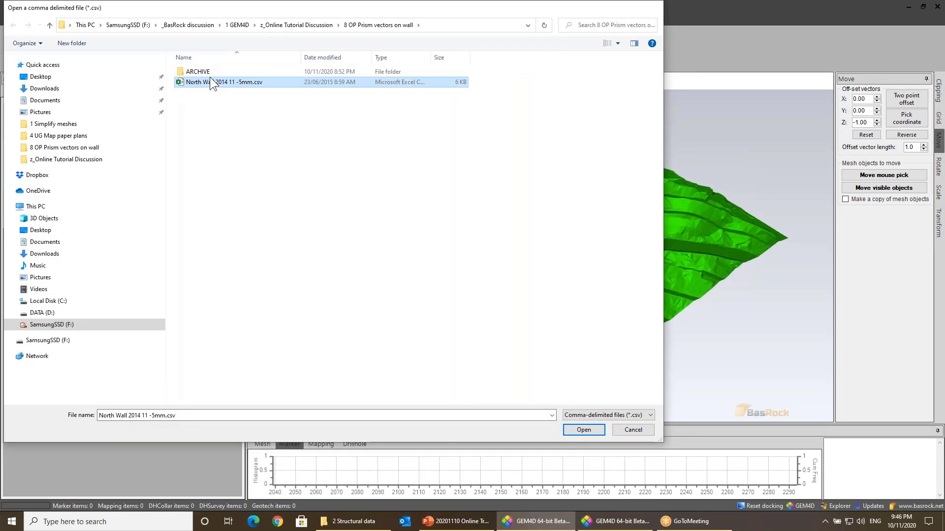
pyautogui.doubleClick(209, 81)
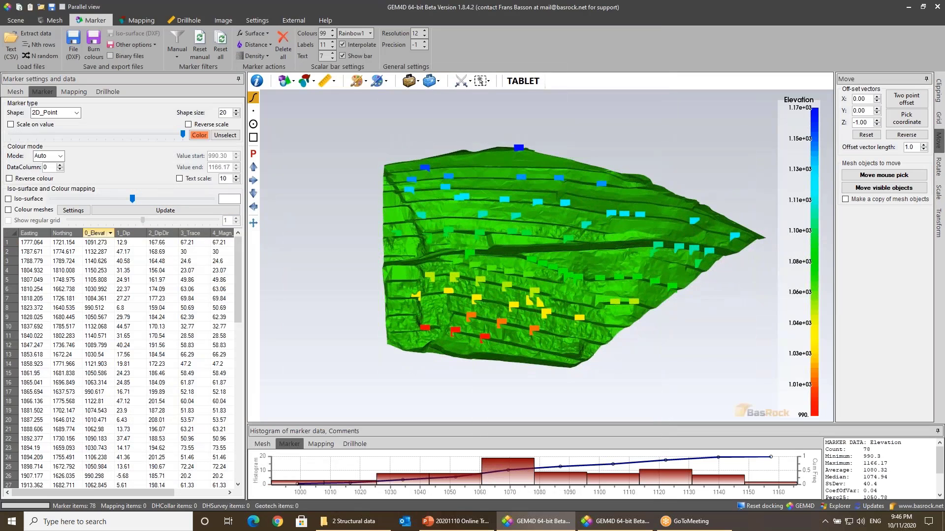
pyautogui.click(76, 113)
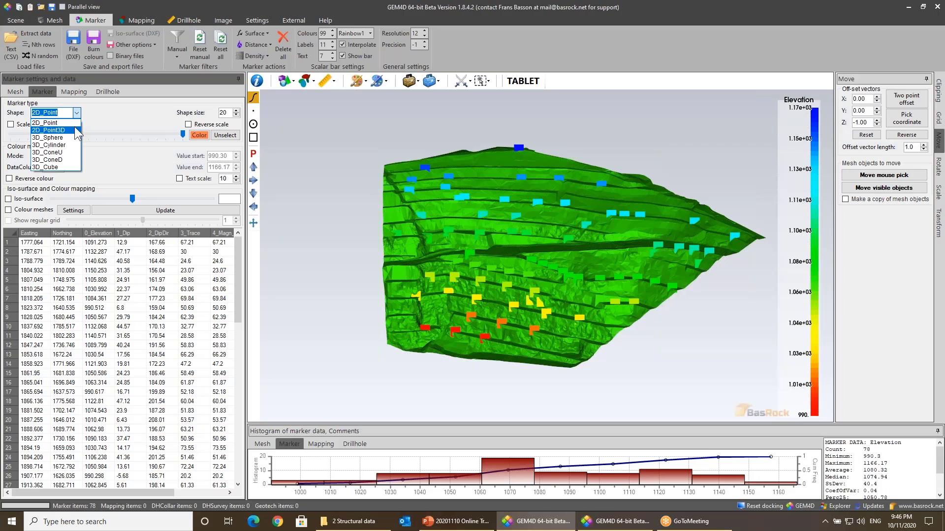
pyautogui.click(75, 128)
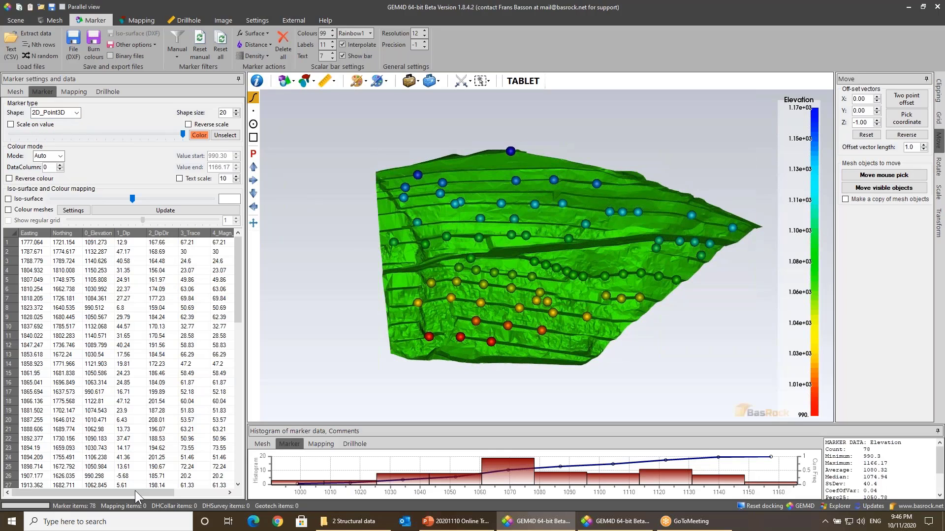
# Step: Widen the mm_per_day column in the marker table and colour the markers by data column 5
pyautogui.moveTo(135, 492); pyautogui.dragTo(193, 494)
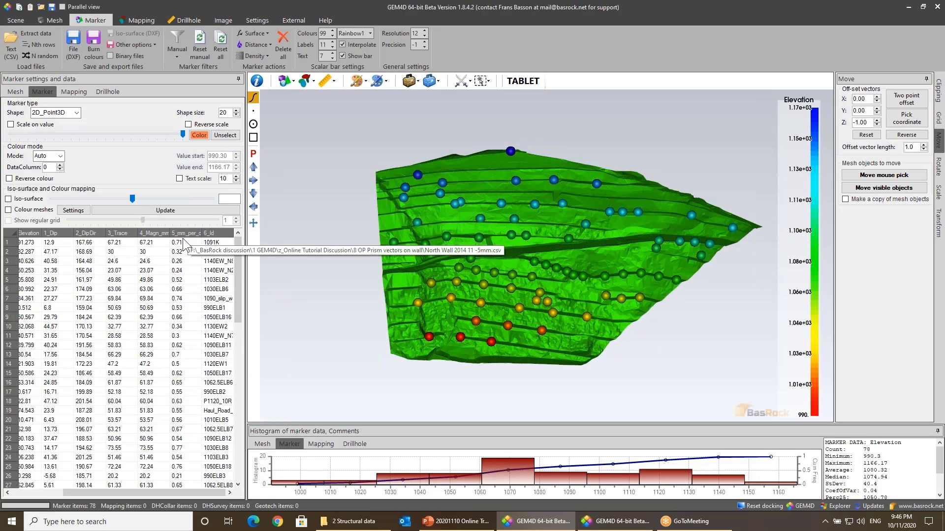
pyautogui.click(209, 233)
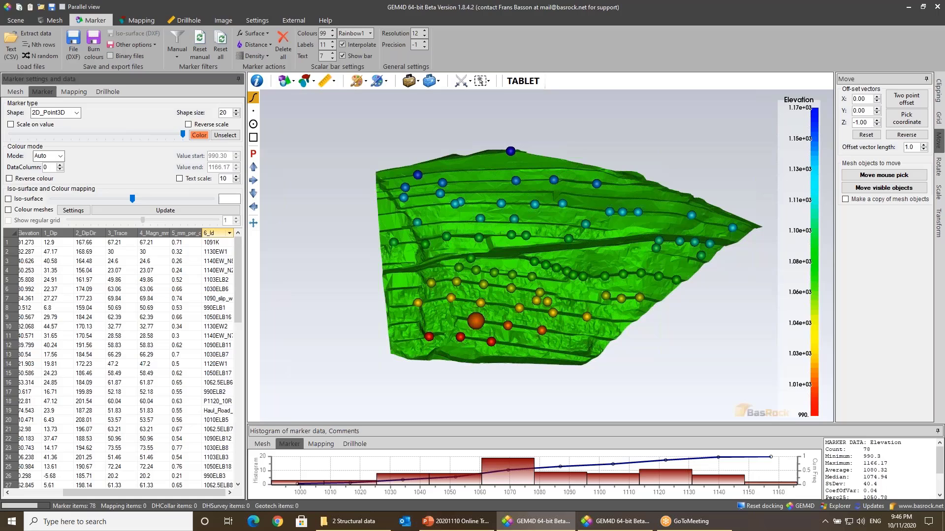
pyautogui.doubleClick(202, 233)
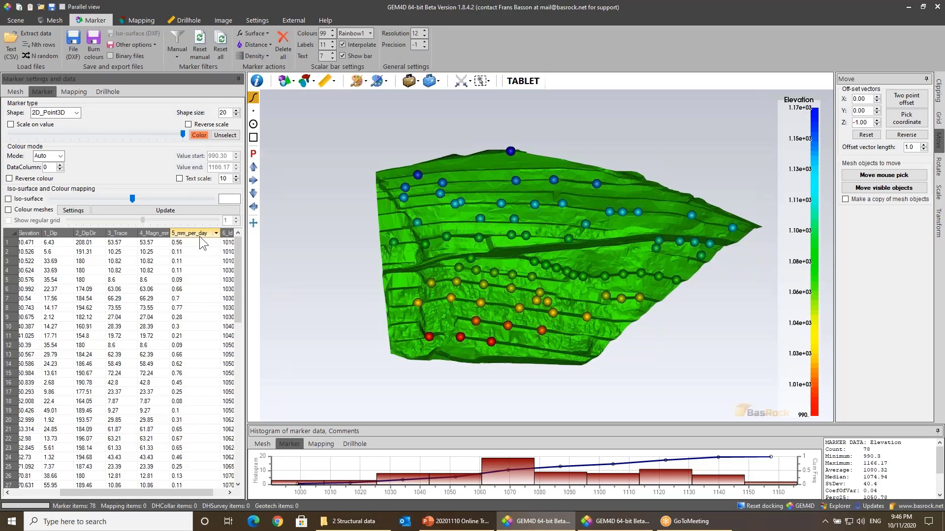
pyautogui.click(51, 164)
pyautogui.doubleClick(49, 164)
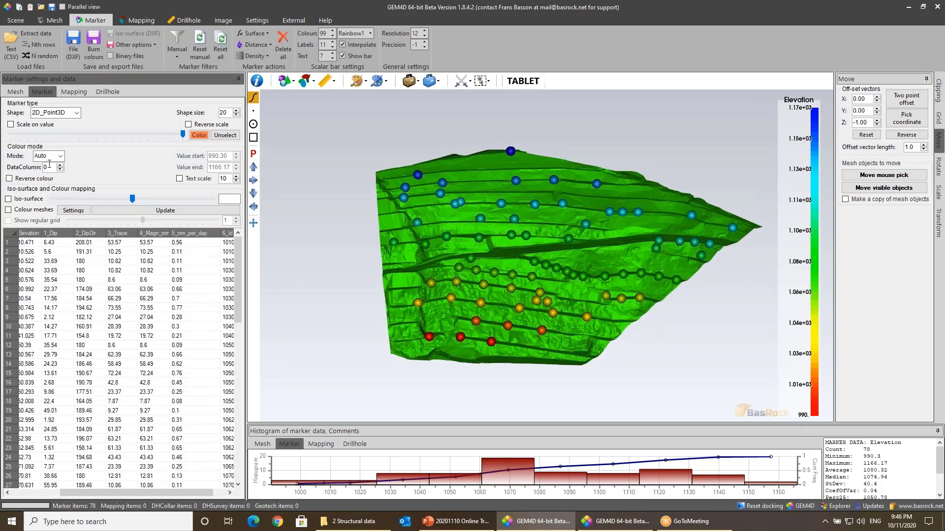
pyautogui.write('5')
pyautogui.click(271, 295)
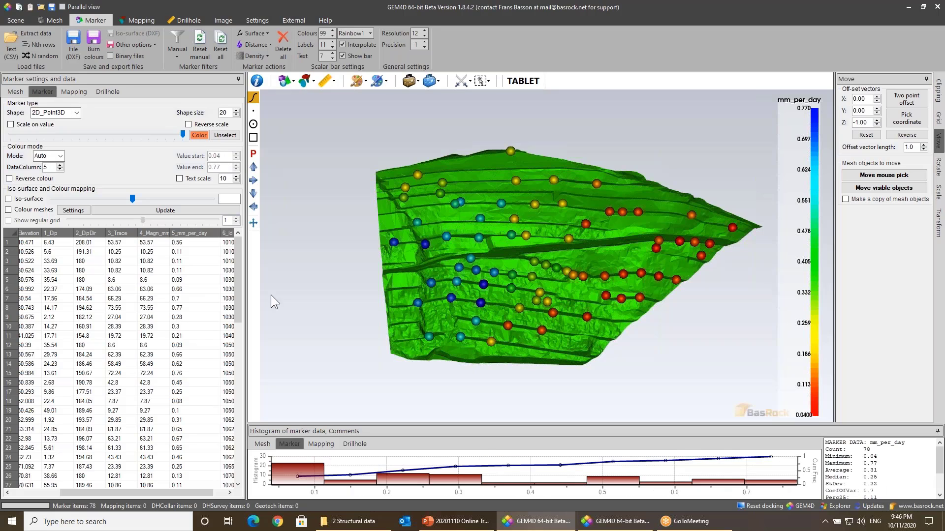
# Step: Reverse the marker colour scale so the highest mm_per_day values are red
pyautogui.moveTo(496, 284); pyautogui.dragTo(517, 290)
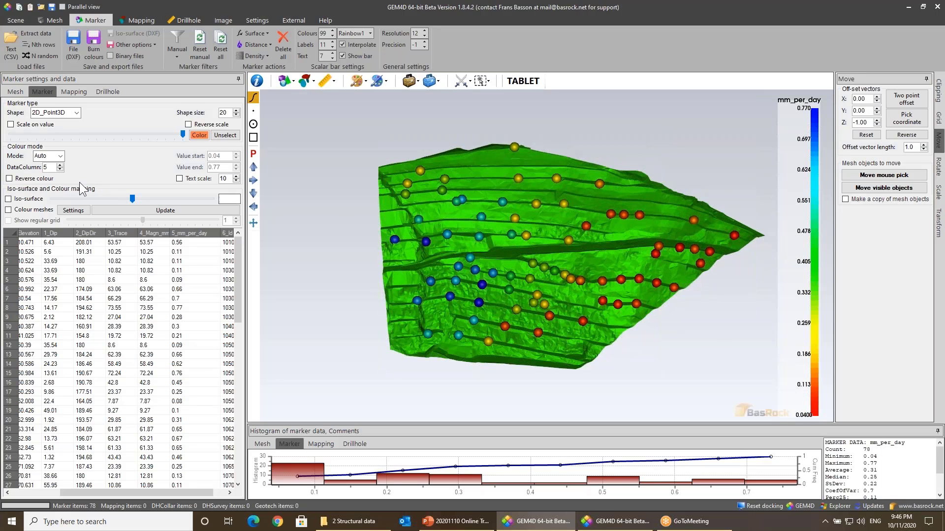
pyautogui.click(24, 180)
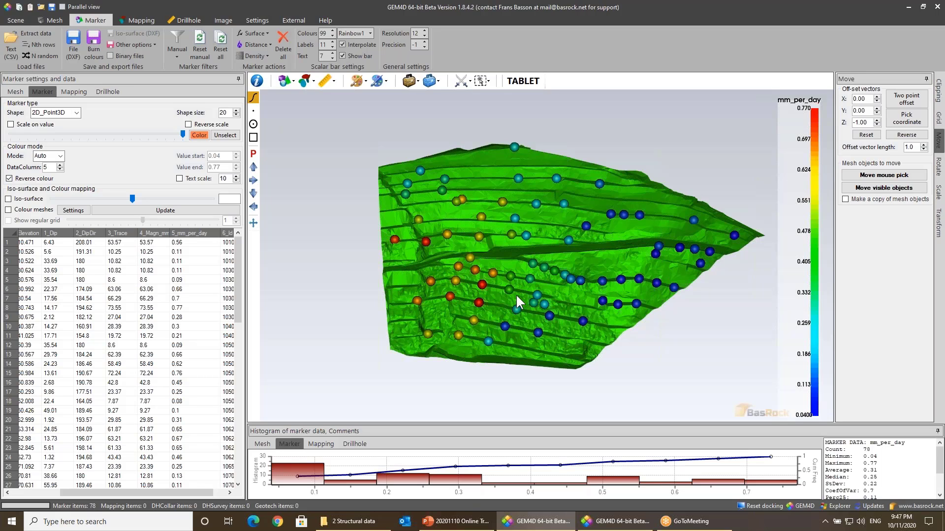
pyautogui.moveTo(516, 293); pyautogui.dragTo(512, 296)
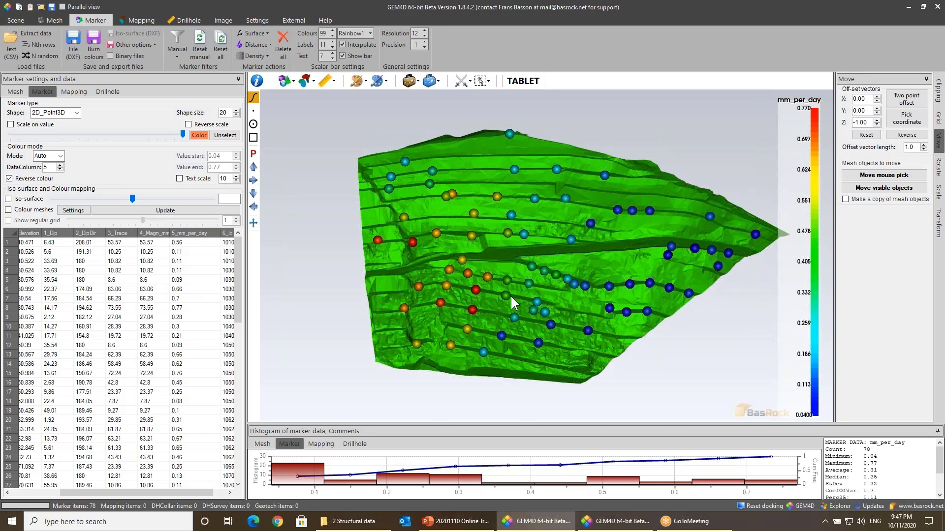
# Step: Preview the mm_per_day iso-surface at a value of 0.31 and hide it again
pyautogui.click(29, 199)
pyautogui.moveTo(127, 199)
pyautogui.mouseDown()
pyautogui.moveTo(140, 199)
pyautogui.moveTo(84, 198)
pyautogui.moveTo(111, 197)
pyautogui.mouseUp()
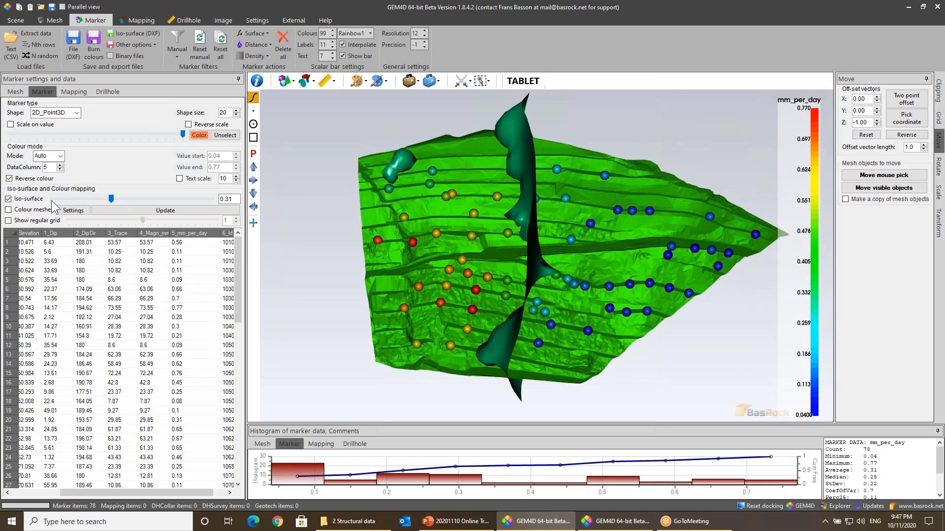
pyautogui.click(29, 199)
# Step: Colour the pit wall mesh with the interpolated mm_per_day marker values and inspect the wall
pyautogui.click(34, 209)
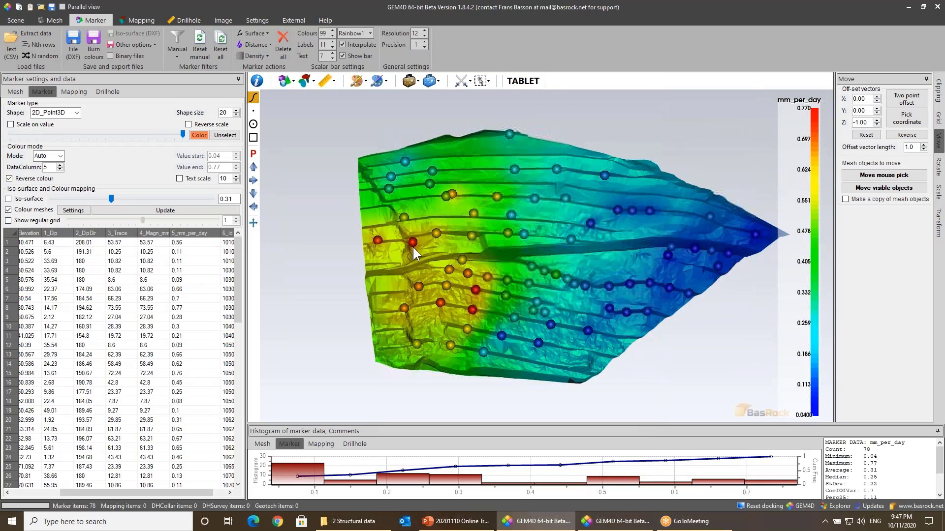
pyautogui.moveTo(412, 246); pyautogui.dragTo(408, 238)
pyautogui.scroll(1, 458, 252)
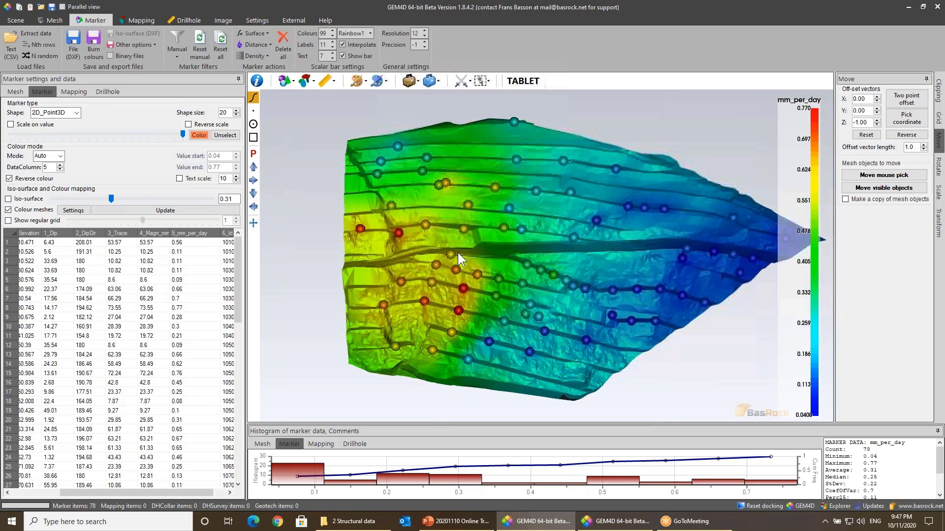
# Step: Show the regular interpolation grid with a point size of 8, inspect it around the wall, and hide it again
pyautogui.click(21, 219)
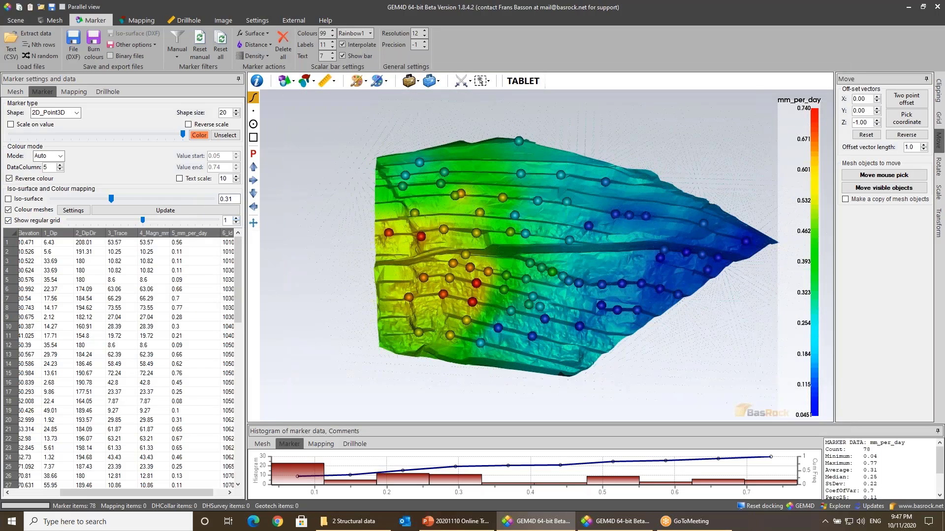
pyautogui.click(236, 218)
pyautogui.click(236, 218)
pyautogui.click(236, 218)
pyautogui.click(235, 218)
pyautogui.moveTo(424, 296); pyautogui.dragTo(329, 234)
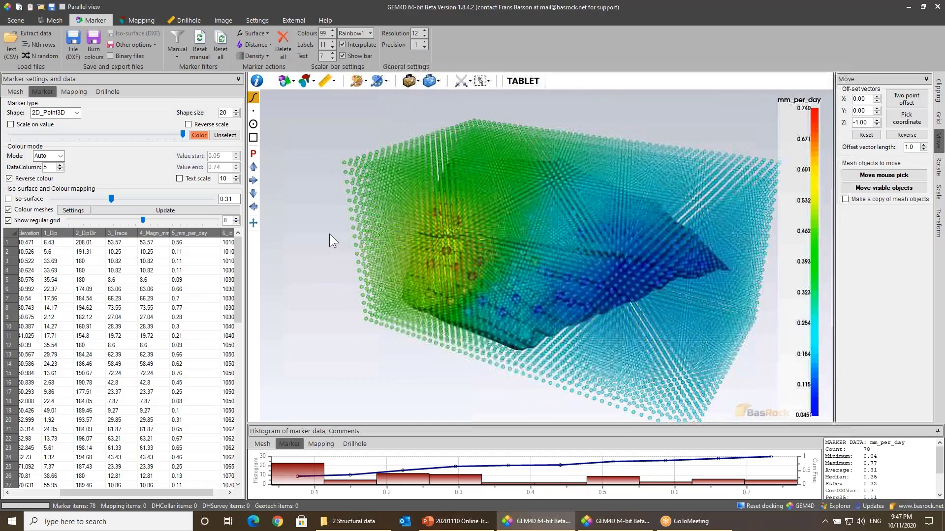
pyautogui.click(18, 221)
pyautogui.moveTo(377, 269); pyautogui.dragTo(475, 282)
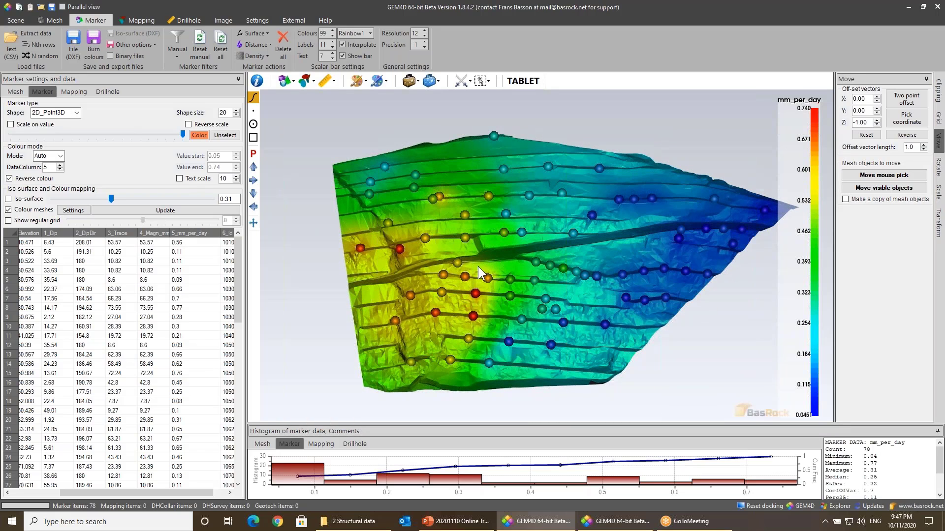
# Step: Switch the marker colour mode to Manual and set the colour range's start value to 0.1
pyautogui.moveTo(480, 297); pyautogui.dragTo(480, 294)
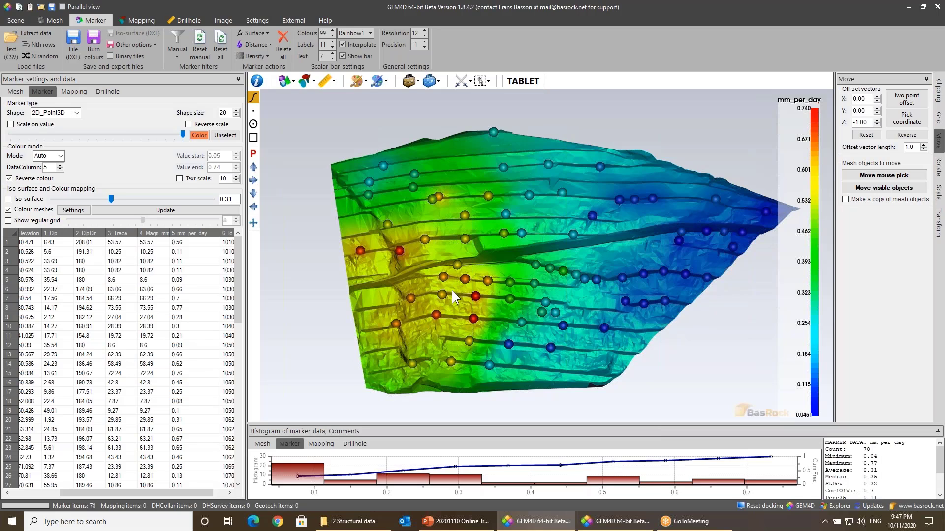
pyautogui.moveTo(452, 290); pyautogui.dragTo(430, 293)
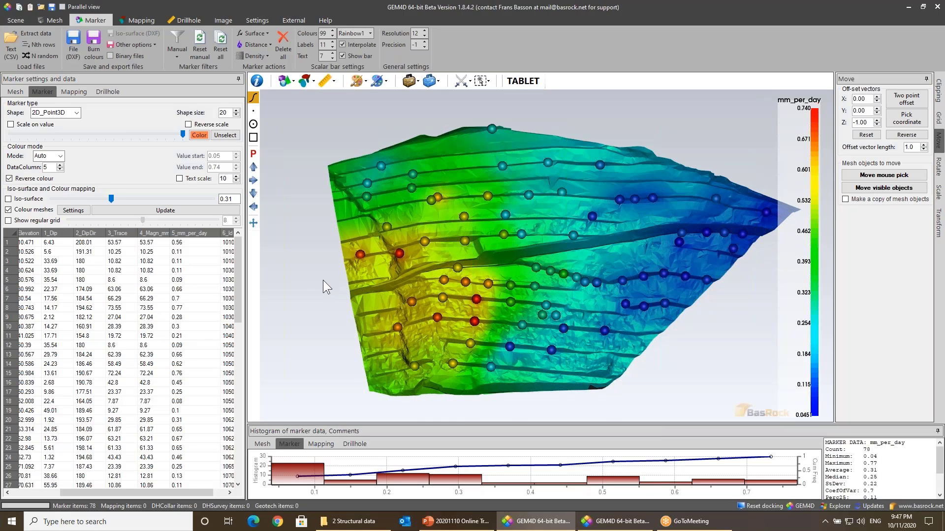
pyautogui.click(62, 158)
pyautogui.click(61, 158)
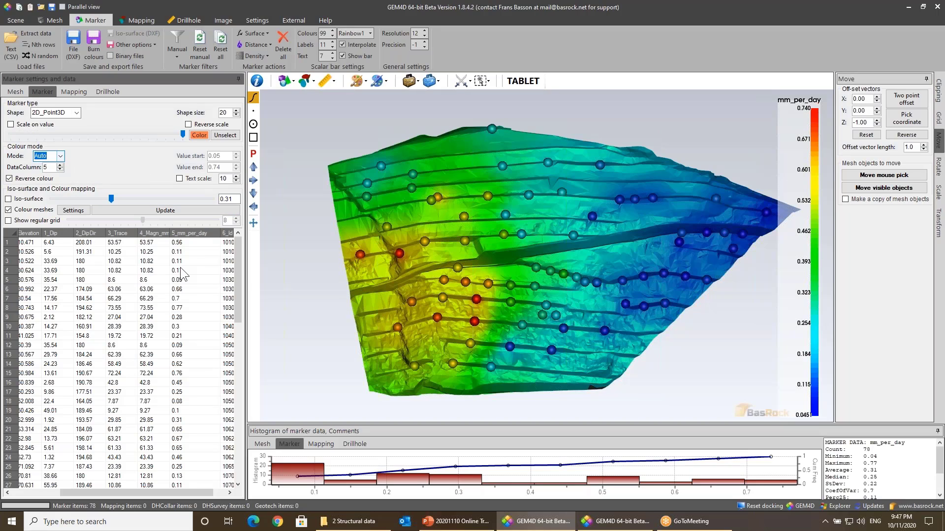
pyautogui.doubleClick(50, 168)
pyautogui.click(51, 156)
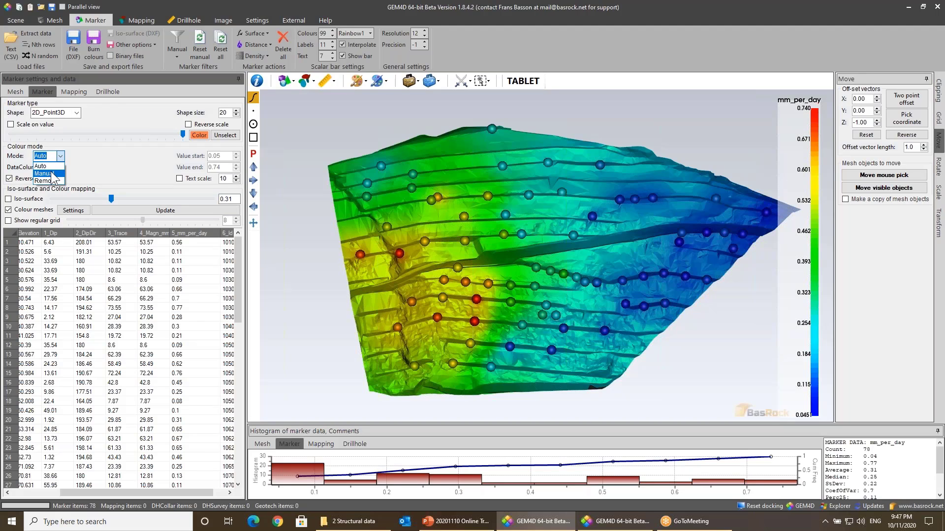
pyautogui.click(43, 173)
pyautogui.doubleClick(228, 155)
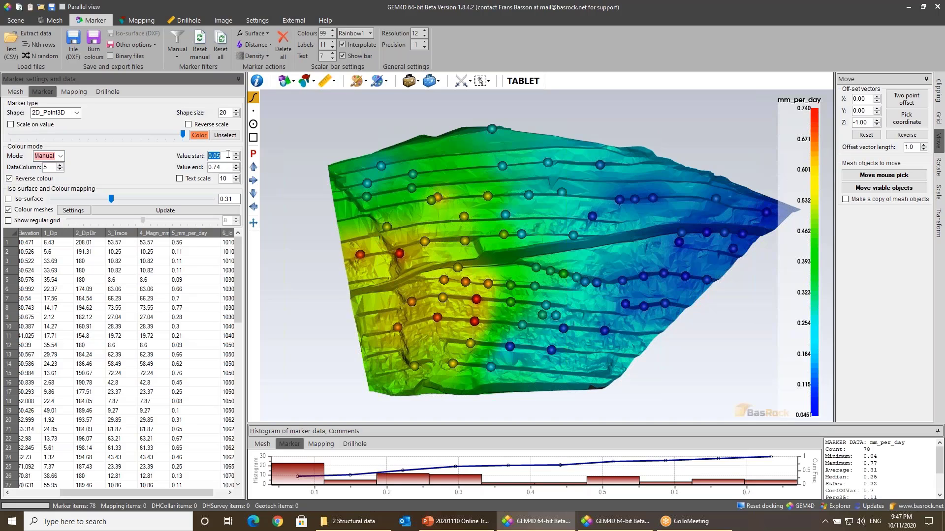
pyautogui.write('0.1')
pyautogui.press('Return')
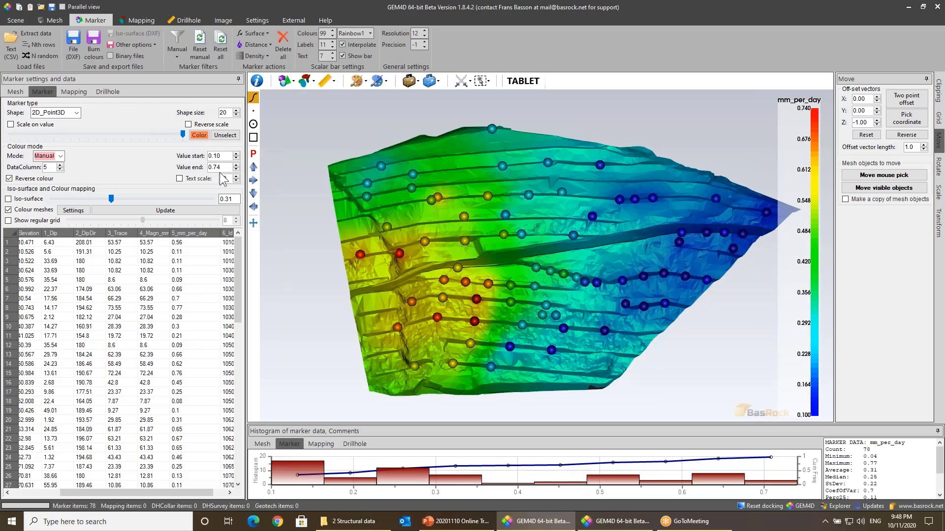
# Step: Set the marker colour range's end value to 0.7, update the mesh colouring, and inspect the pit wall
pyautogui.doubleClick(227, 167)
pyautogui.write('0.')
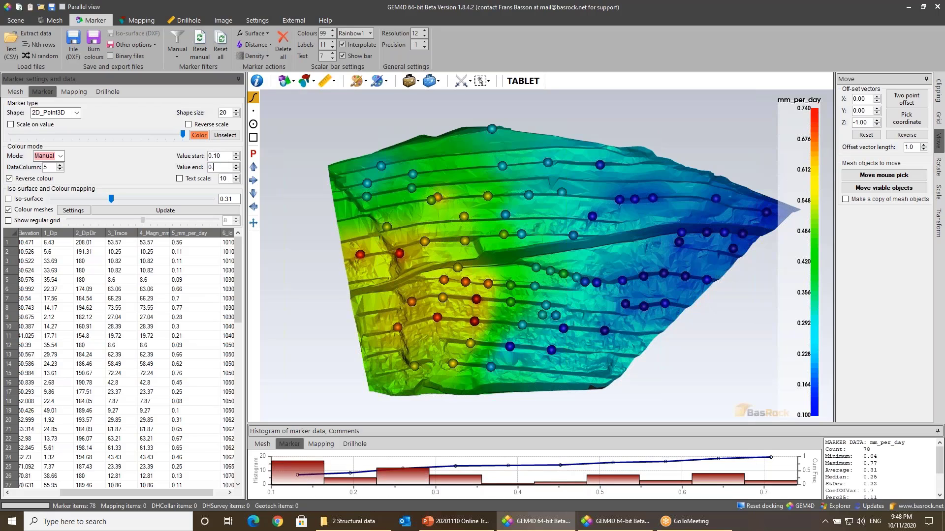
pyautogui.write('7')
pyautogui.press('Return')
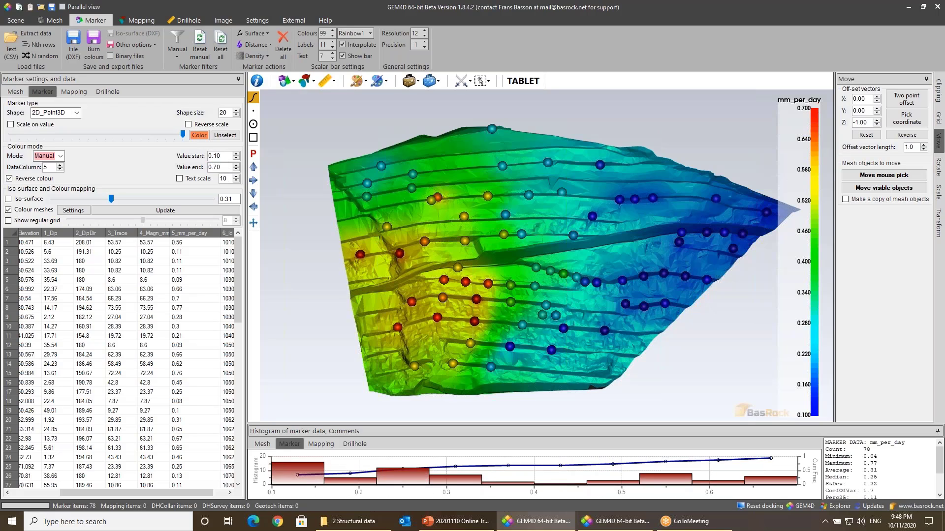
pyautogui.click(201, 211)
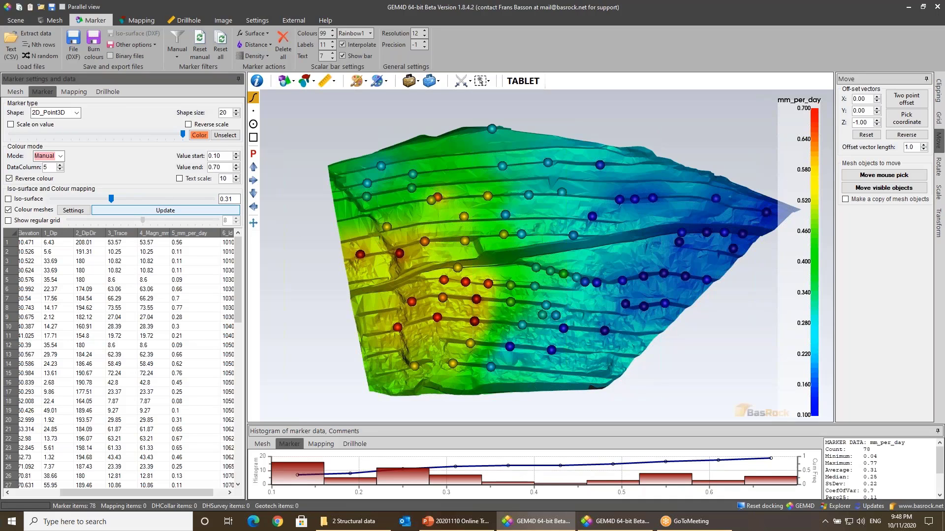
pyautogui.moveTo(524, 248); pyautogui.dragTo(492, 251)
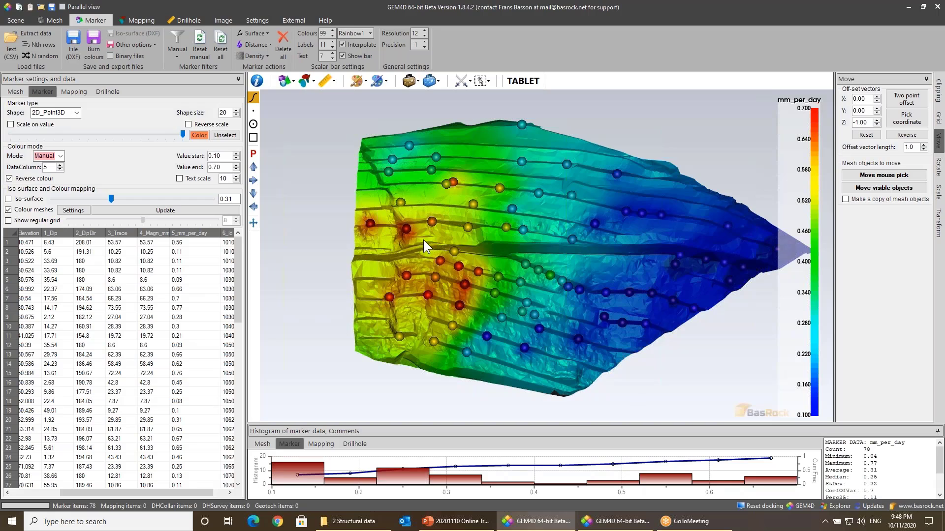
# Step: Load North Wall 2014 11 -5mm.csv as mapping data and display the prism vectors as 3D_Arrow shapes
pyautogui.click(148, 21)
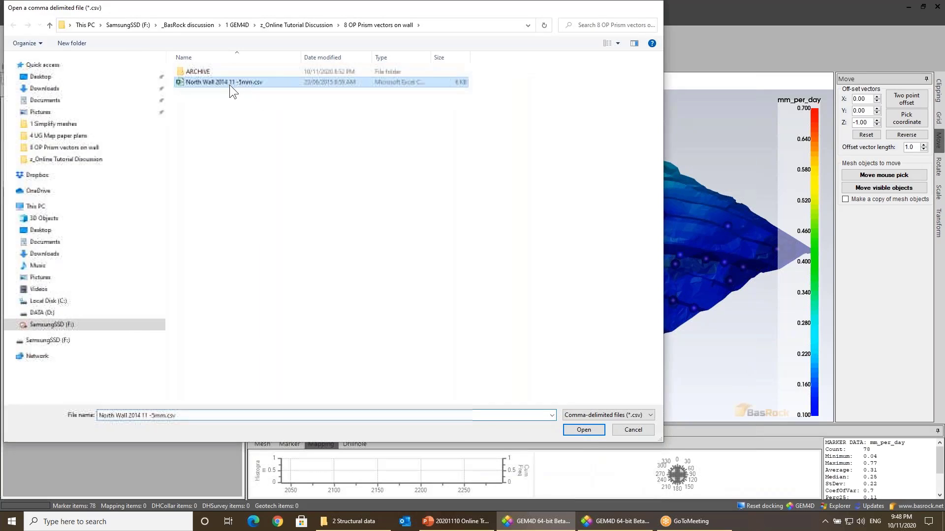
pyautogui.doubleClick(229, 83)
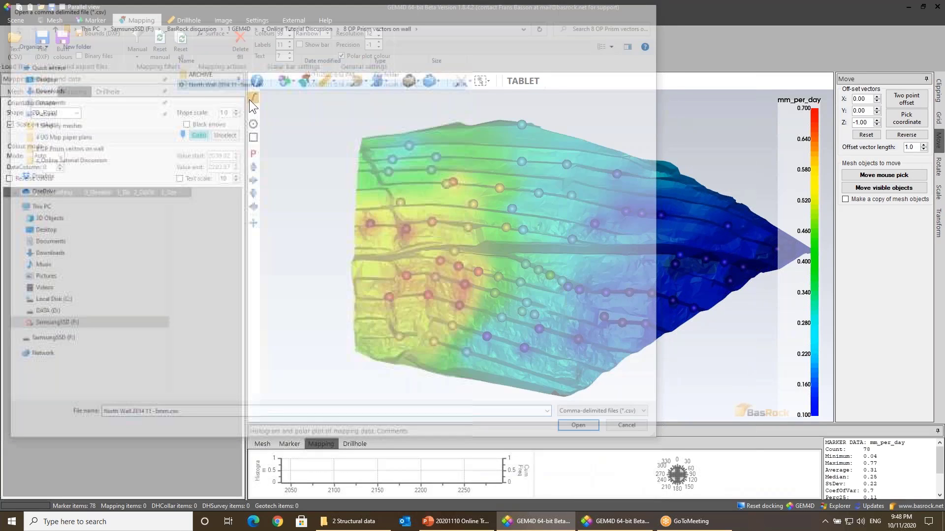
pyautogui.click(76, 112)
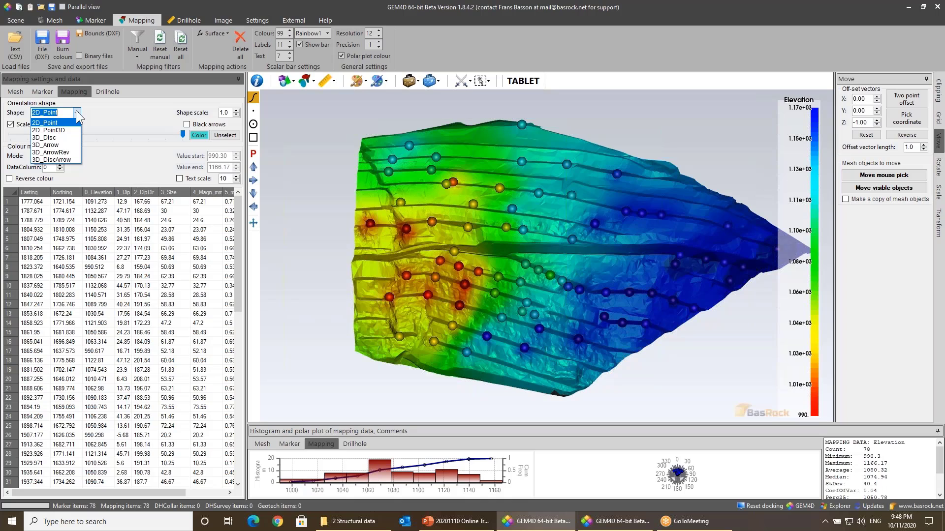
pyautogui.click(49, 144)
pyautogui.moveTo(364, 228); pyautogui.dragTo(403, 222)
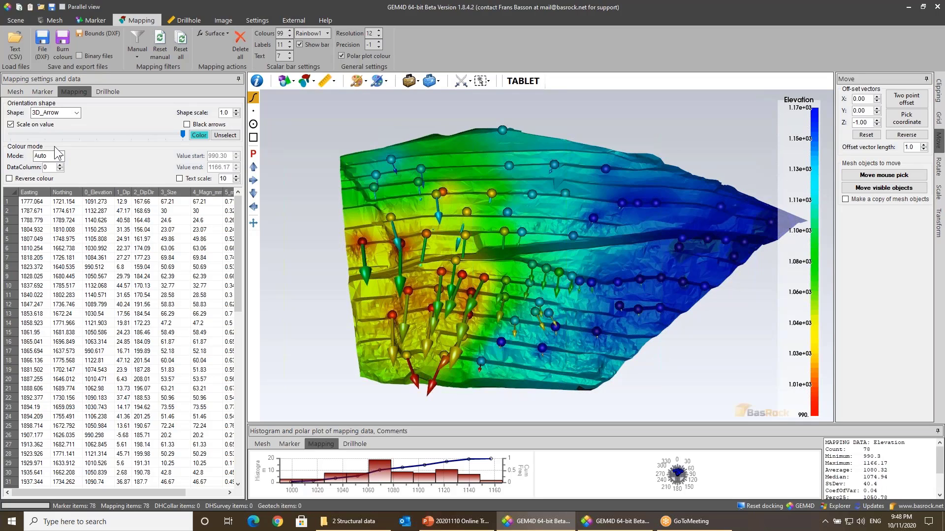
# Step: Reverse the arrows' colour scale, switch the mapping colour mode to Manual, and colour by data column 5
pyautogui.click(29, 180)
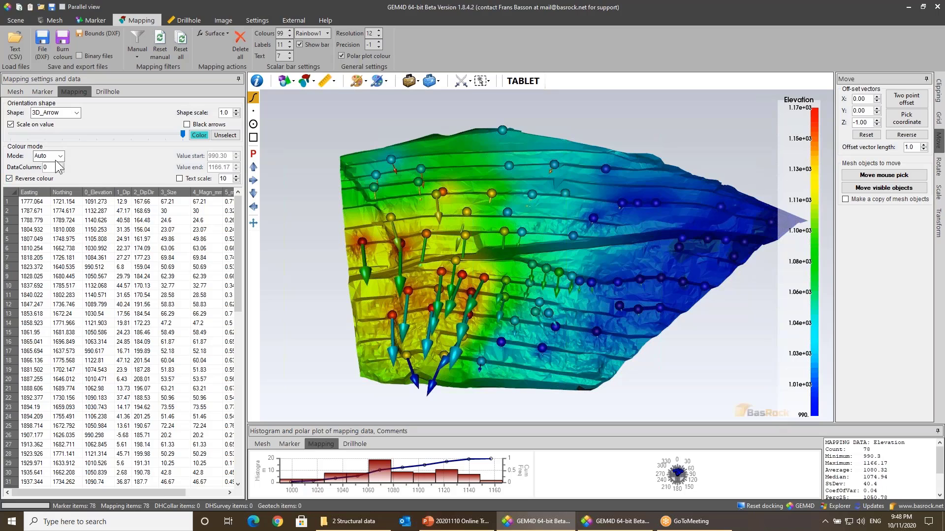
pyautogui.click(55, 156)
pyautogui.click(55, 174)
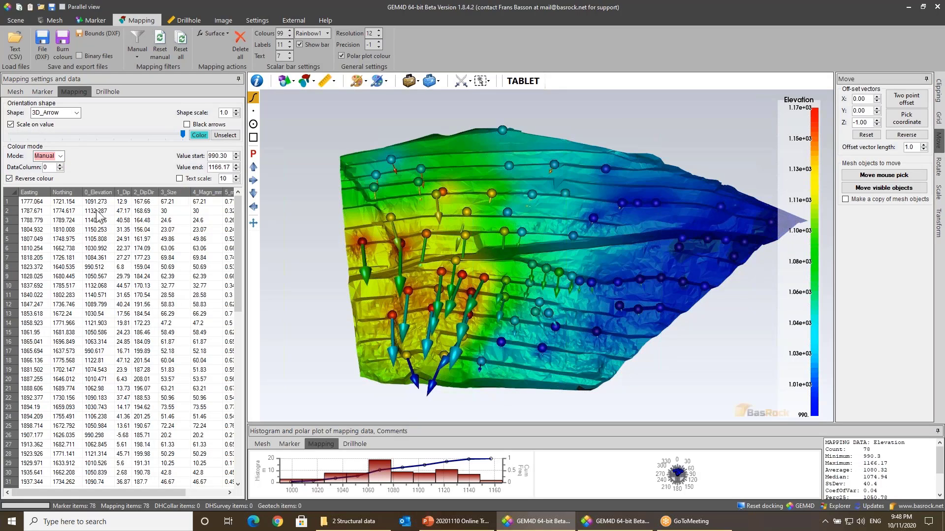
pyautogui.doubleClick(53, 167)
pyautogui.write('5')
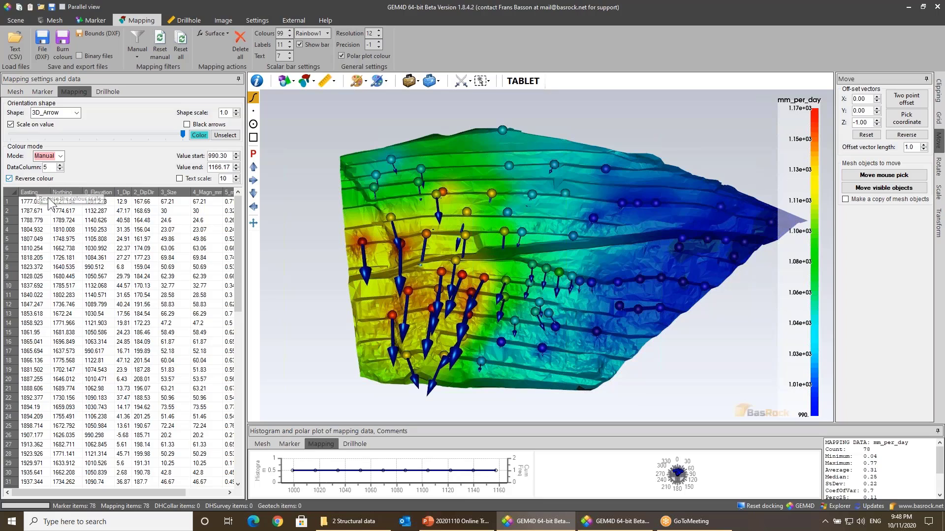
# Step: Turn off the arrows' reversed colour scale and compare the mapping colour settings with those of the markers
pyautogui.moveTo(120, 494); pyautogui.dragTo(158, 495)
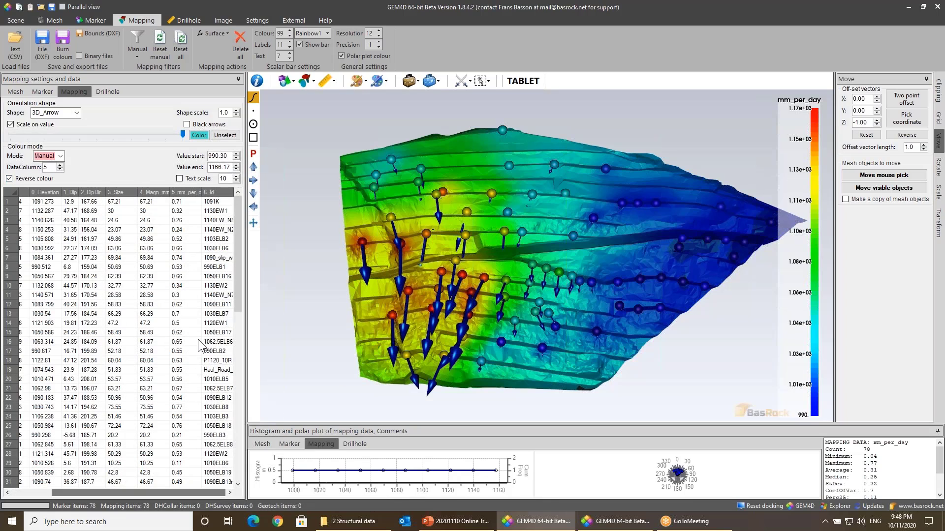
pyautogui.click(30, 179)
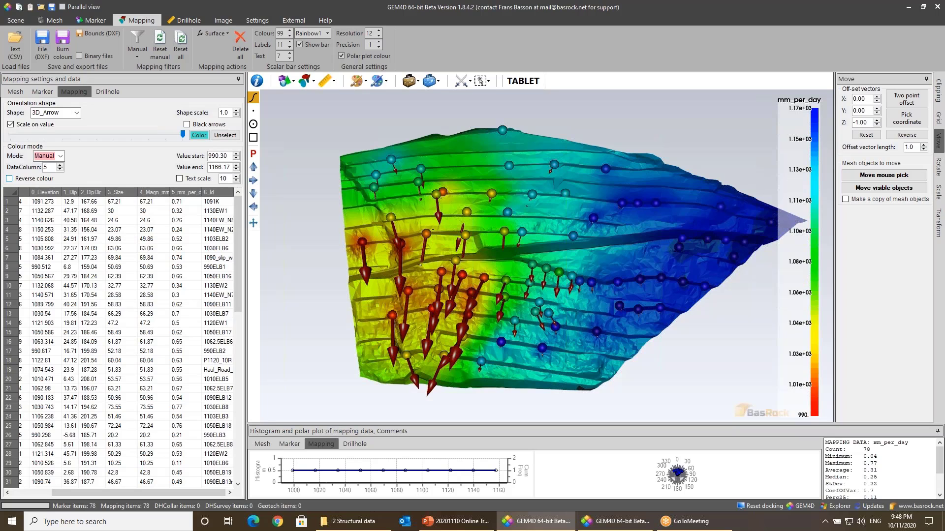
pyautogui.click(44, 92)
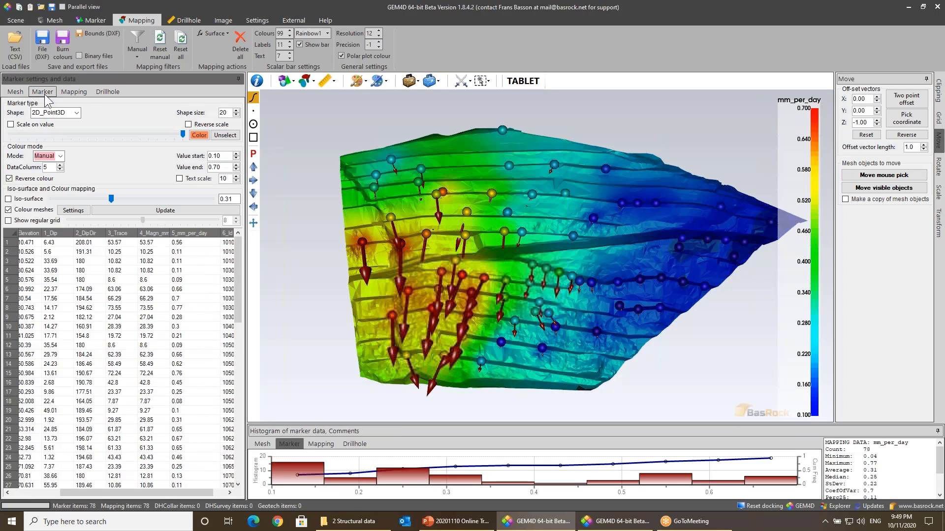
pyautogui.click(73, 92)
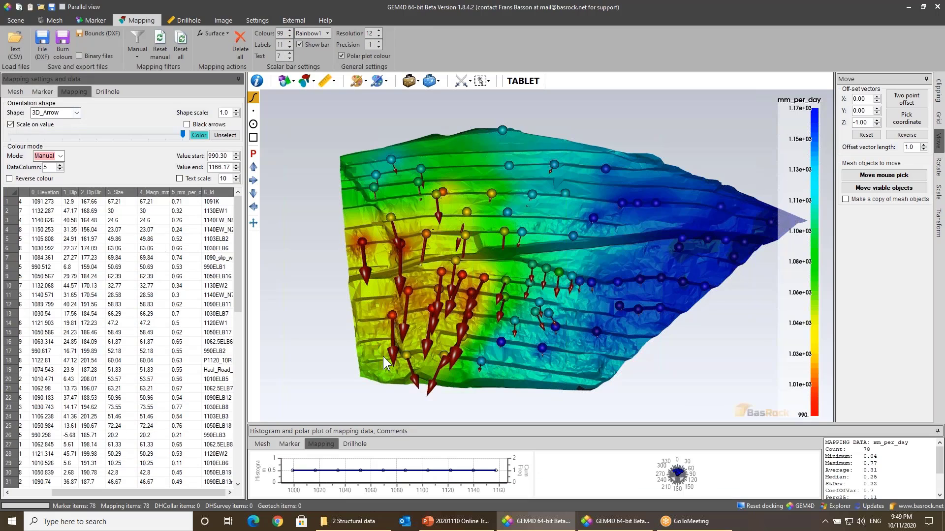
pyautogui.moveTo(394, 341)
pyautogui.mouseDown()
pyautogui.moveTo(385, 330)
pyautogui.moveTo(395, 338)
pyautogui.mouseUp()
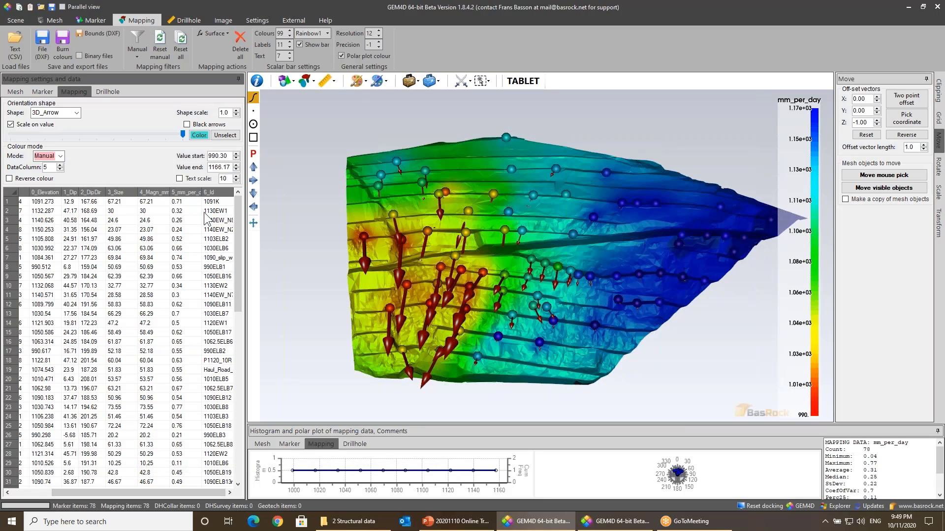
# Step: Try colouring the arrows by data columns 4 and 6, return to column 5, and inspect the wall
pyautogui.click(60, 170)
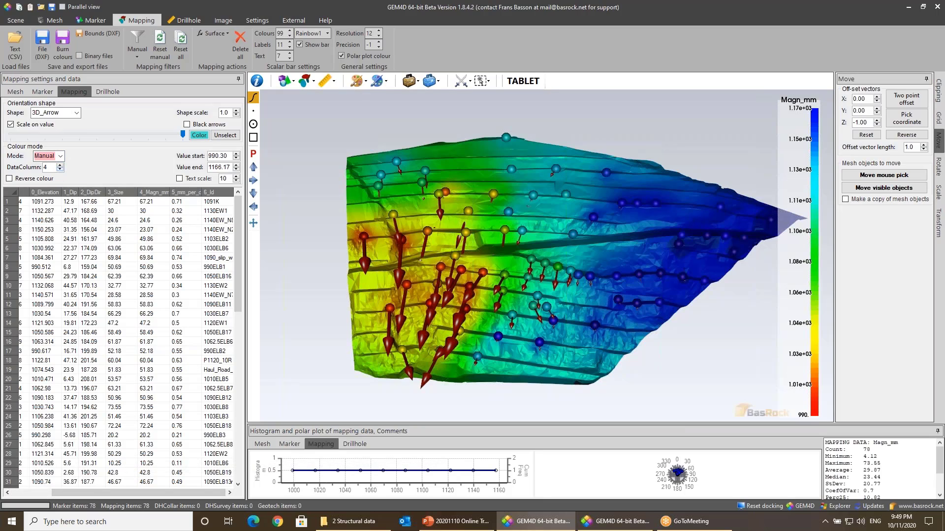
pyautogui.click(60, 165)
pyautogui.click(60, 165)
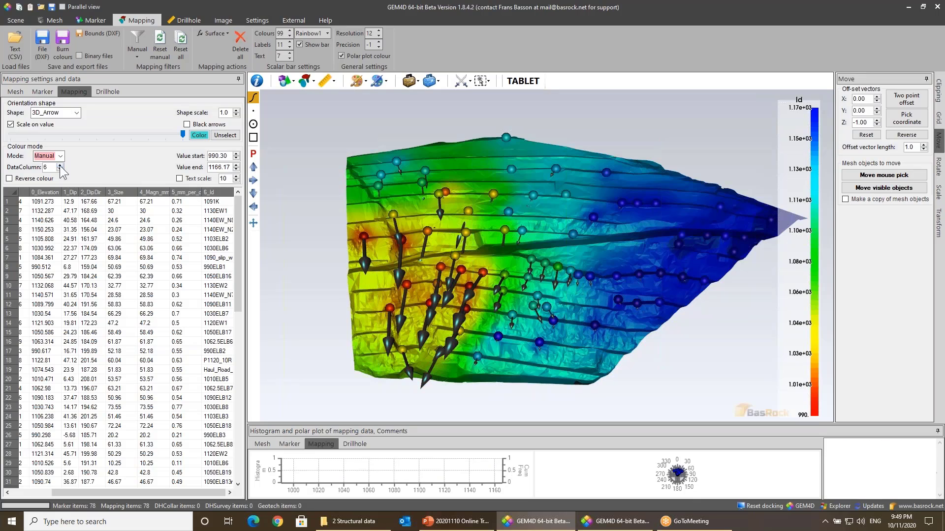
pyautogui.click(60, 170)
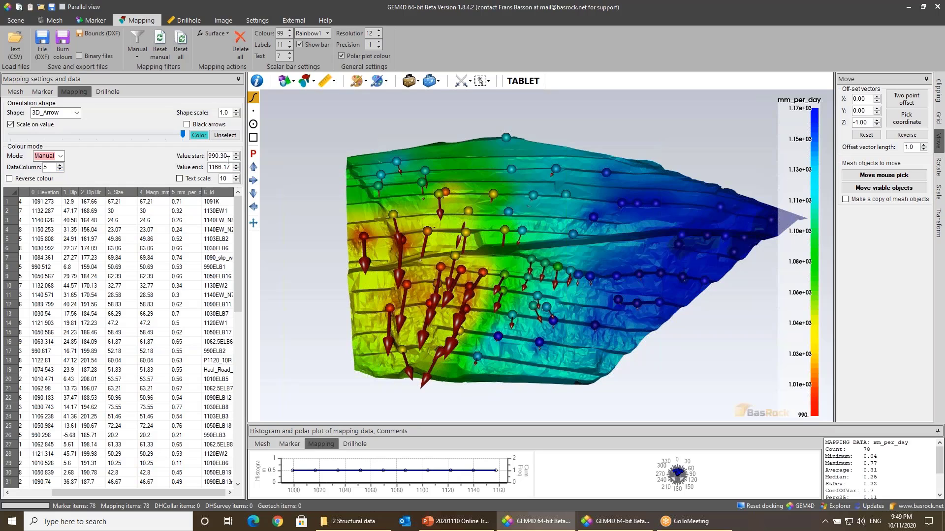
pyautogui.moveTo(388, 283); pyautogui.dragTo(388, 297, button='right')
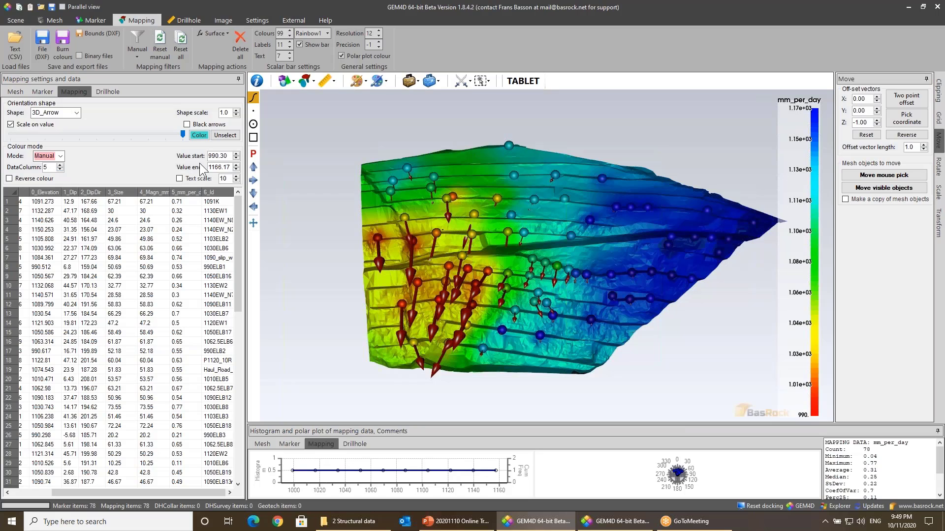
# Step: Set the mapping colour mode to Auto with data column 5, mm_per_day, and inspect the arrows on the wall
pyautogui.click(60, 166)
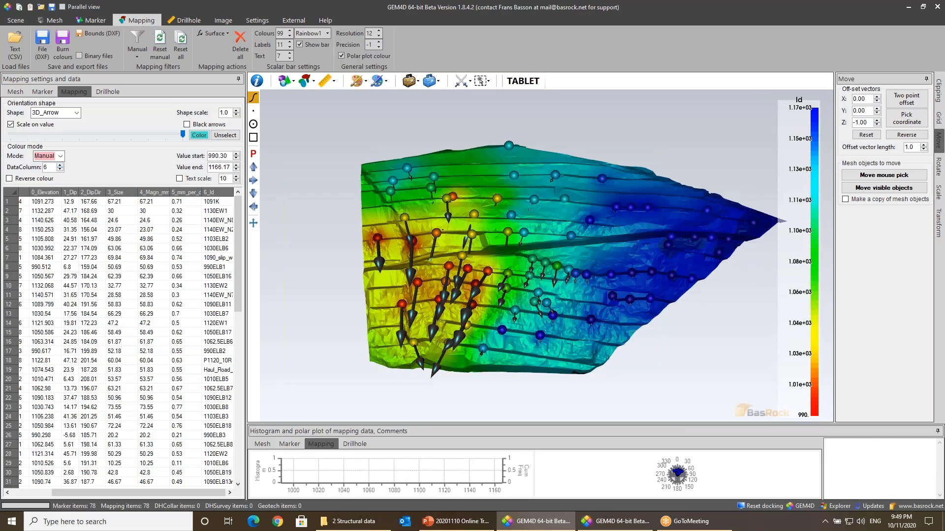
pyautogui.click(60, 156)
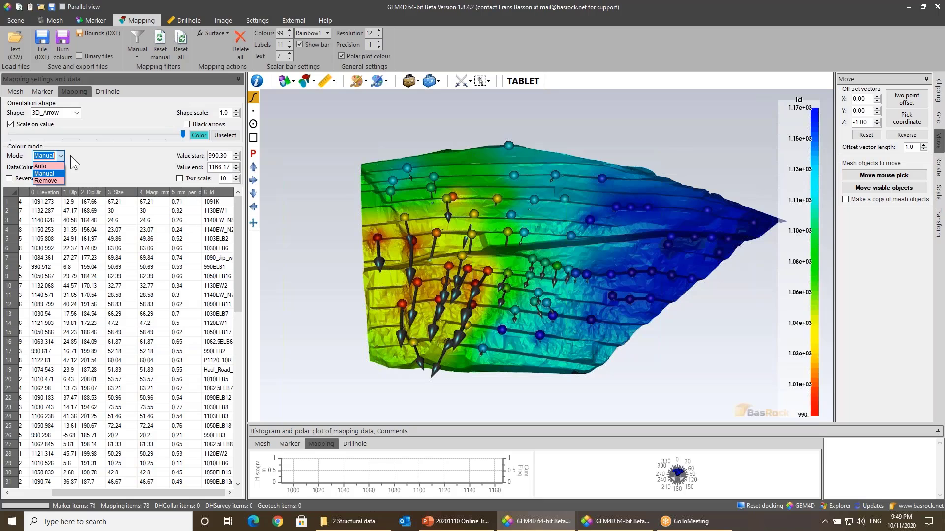
pyautogui.click(70, 157)
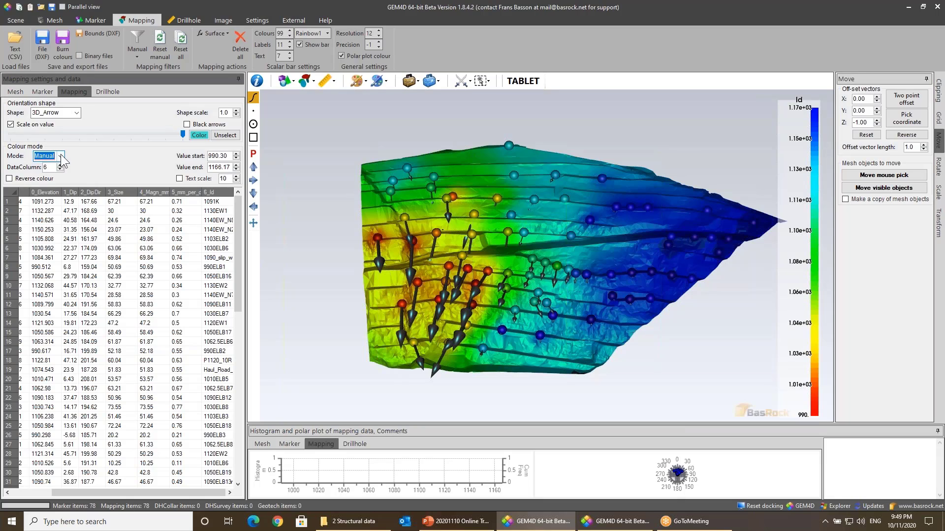
pyautogui.click(60, 156)
pyautogui.click(57, 166)
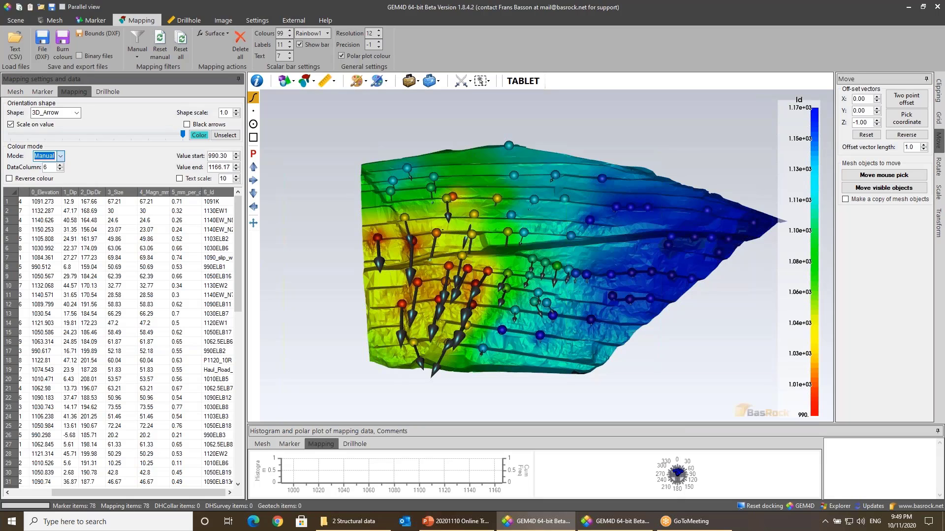
pyautogui.click(60, 170)
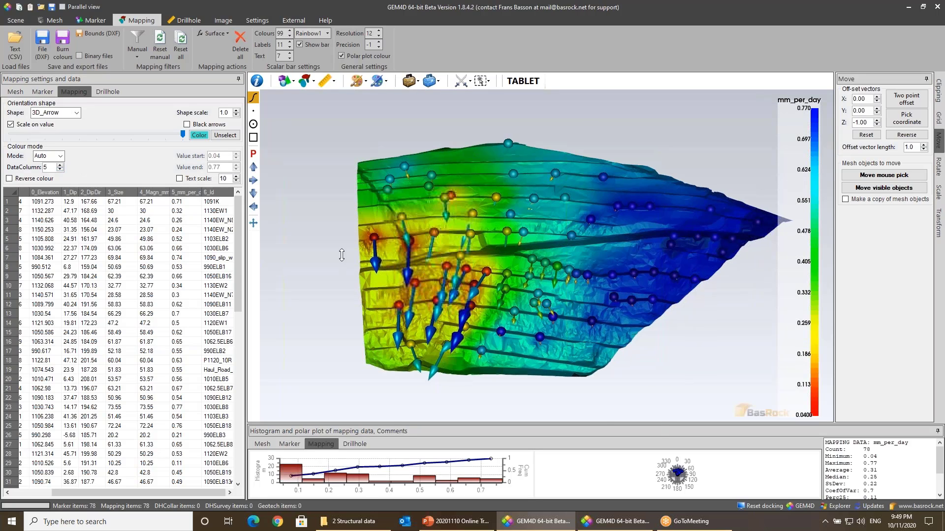
pyautogui.scroll(2, 333, 213)
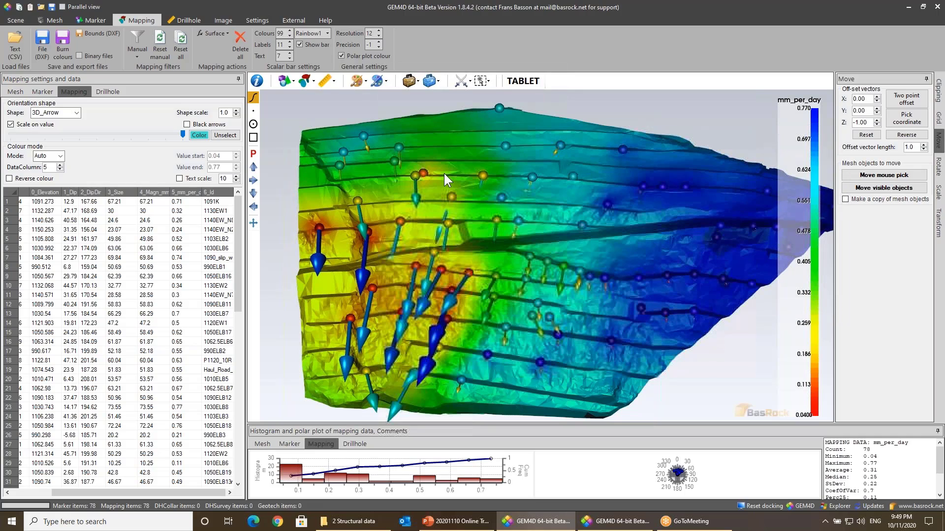
pyautogui.click(61, 156)
pyautogui.click(46, 164)
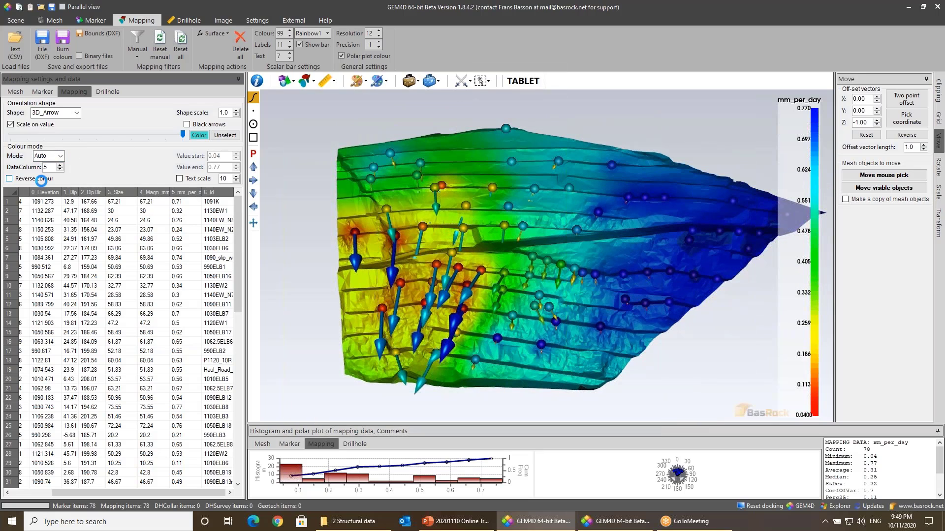
# Step: Reverse the arrows' colour scale and set a Manual colour range from 0.1 to 0.7
pyautogui.click(34, 179)
pyautogui.click(61, 156)
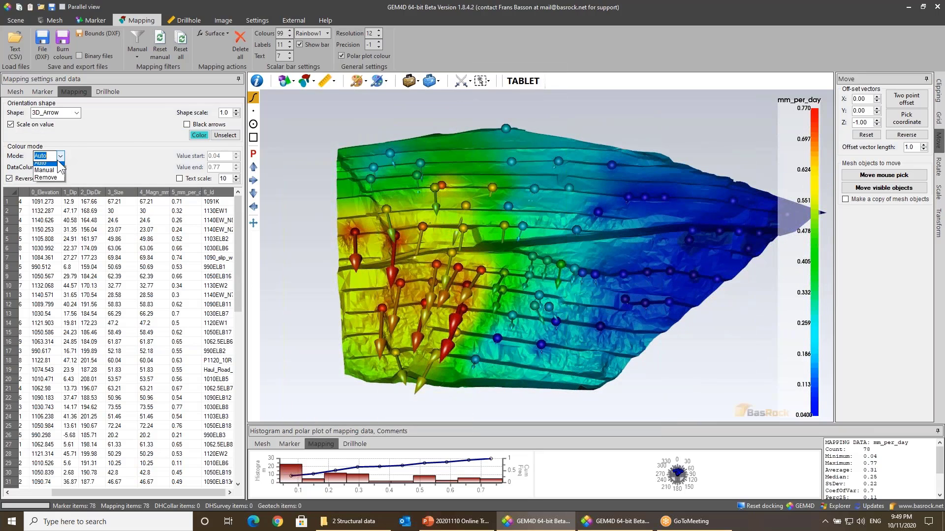
pyautogui.click(55, 174)
pyautogui.click(215, 156)
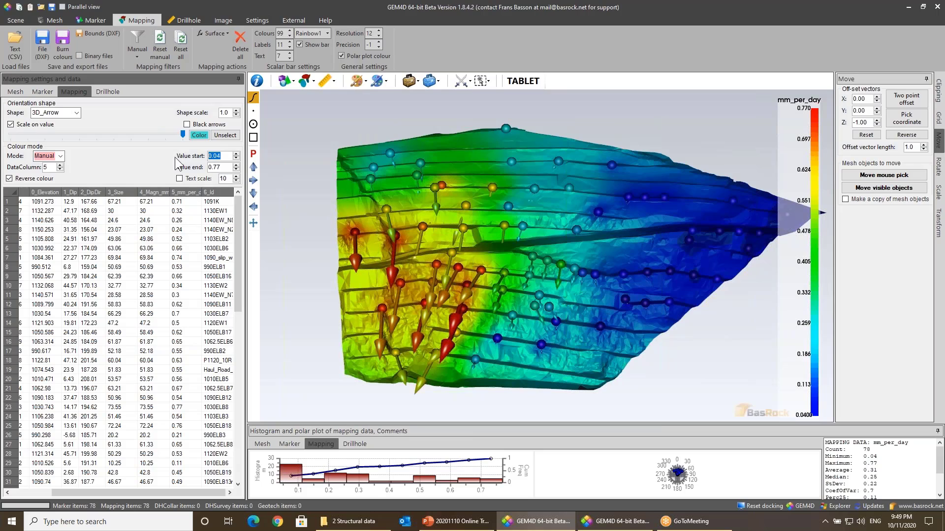
pyautogui.write('0.1')
pyautogui.press('Return')
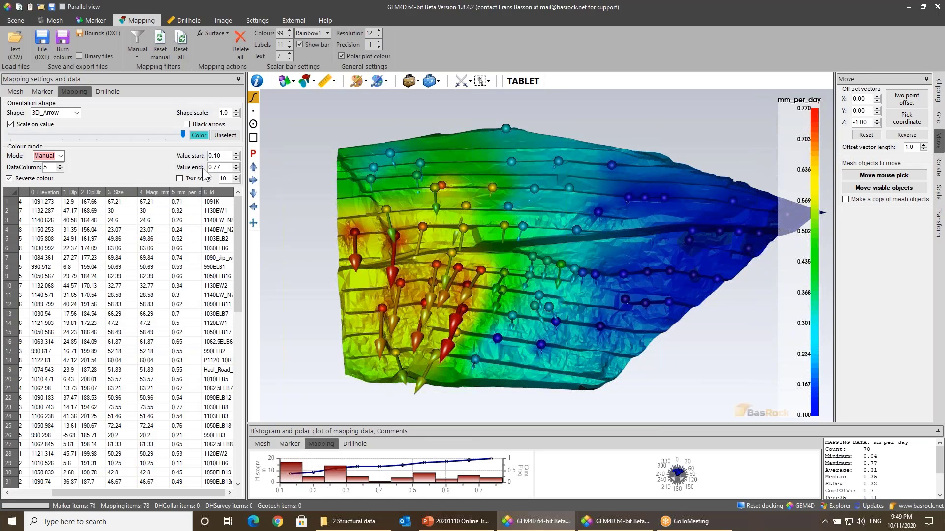
pyautogui.click(223, 167)
pyautogui.write('0.7')
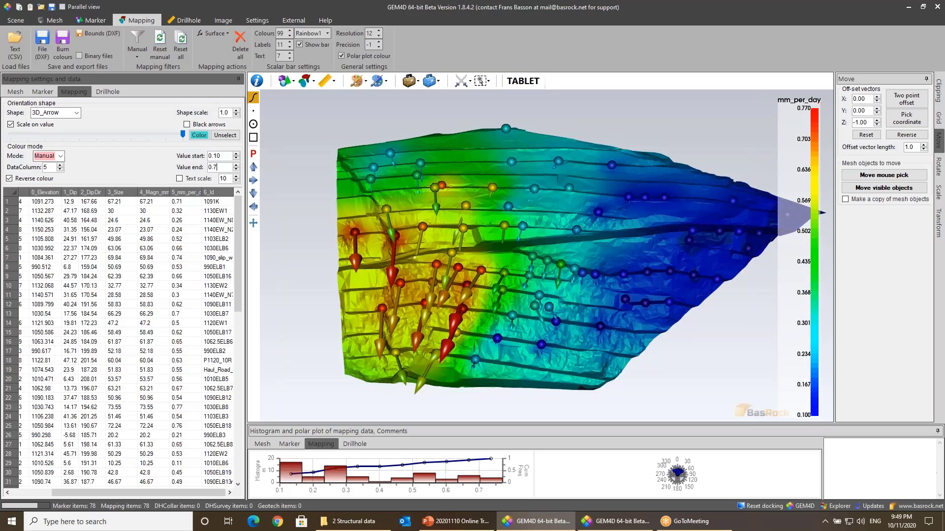
pyautogui.press('Return')
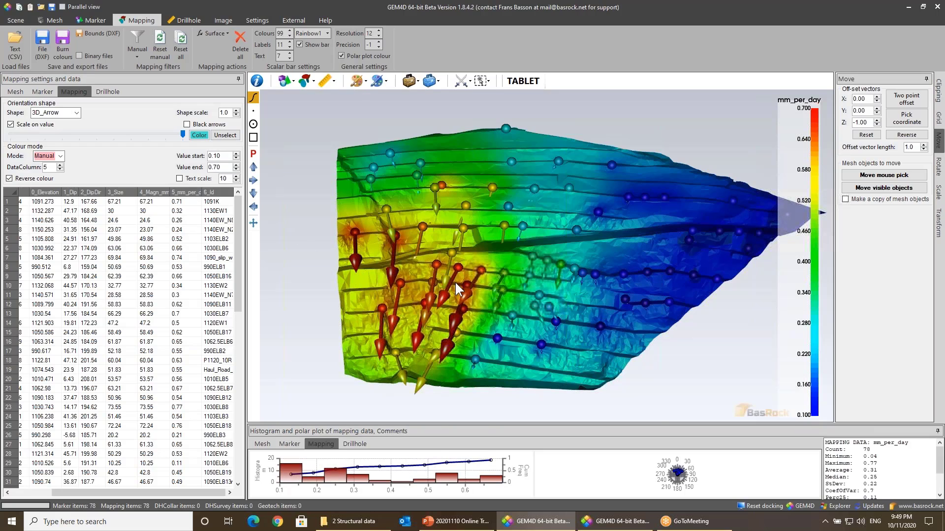
# Step: Inspect the movement arrows from the side, enlarge the mapping histogram and polar plot for review, and shrink them again
pyautogui.moveTo(455, 281); pyautogui.dragTo(482, 258)
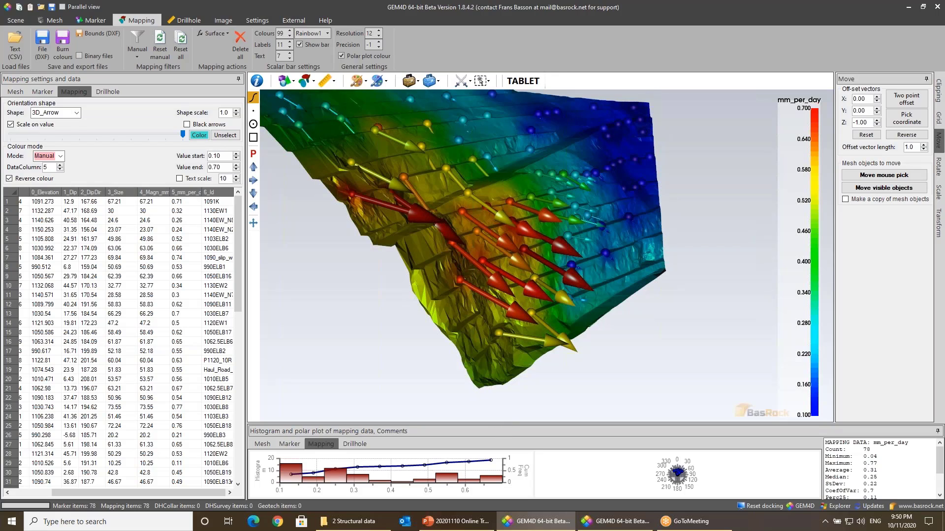
pyautogui.moveTo(506, 424); pyautogui.dragTo(516, 262)
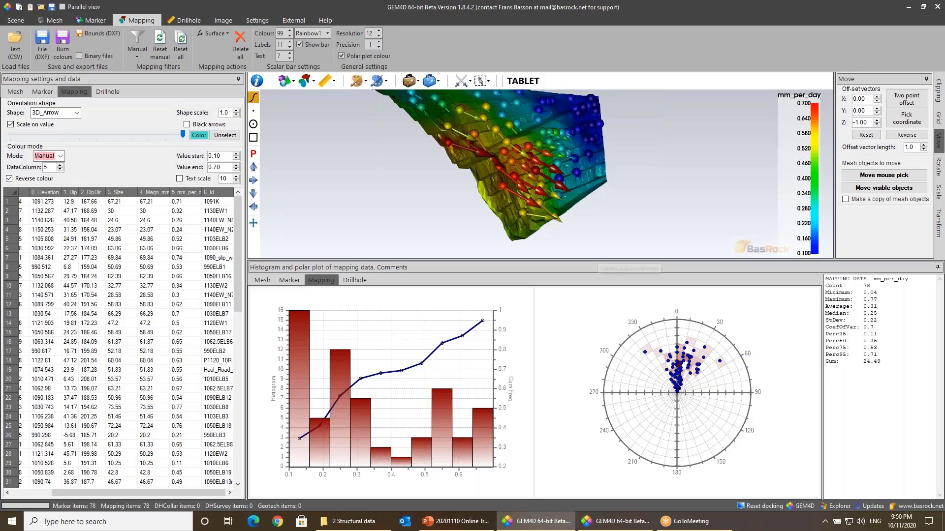
pyautogui.moveTo(604, 266); pyautogui.dragTo(610, 422)
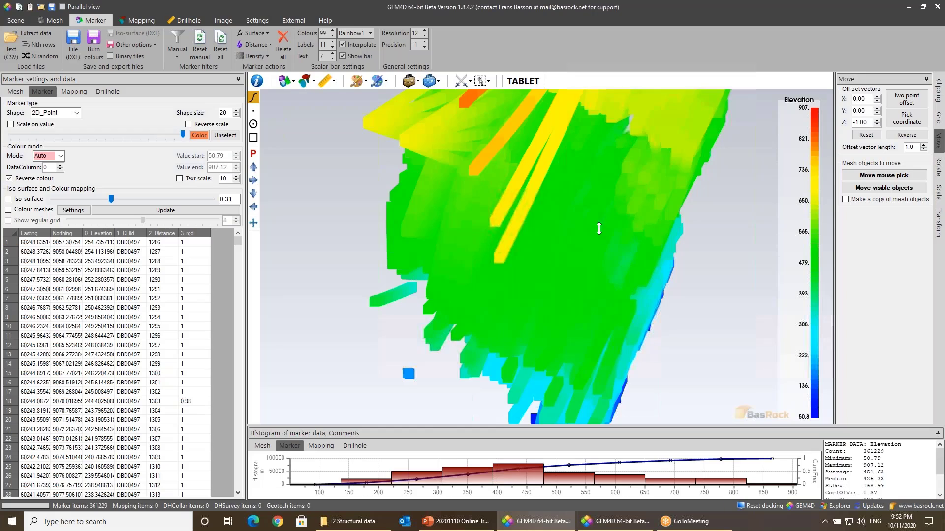
# Step: Colour the markers by data column 3, rqd, without reversed colours, and set the marker shape size to 3
pyautogui.doubleClick(54, 168)
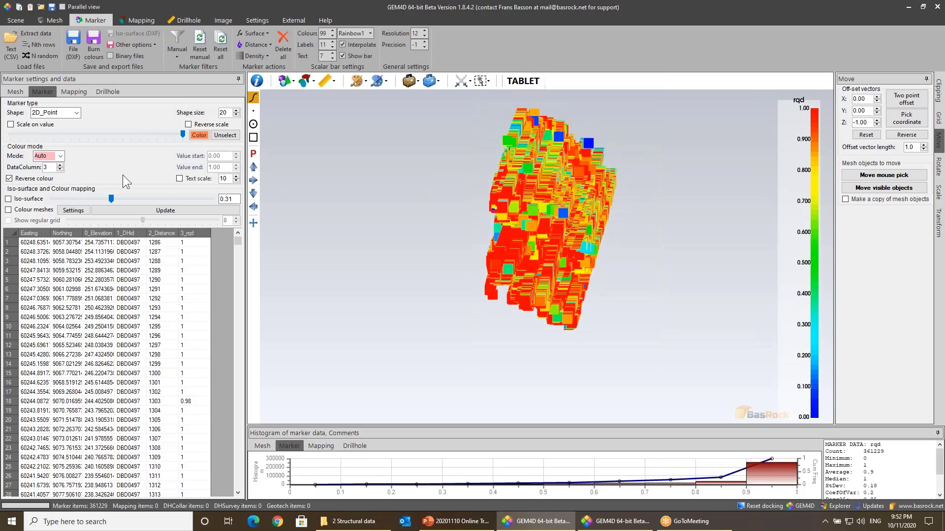
pyautogui.click(49, 181)
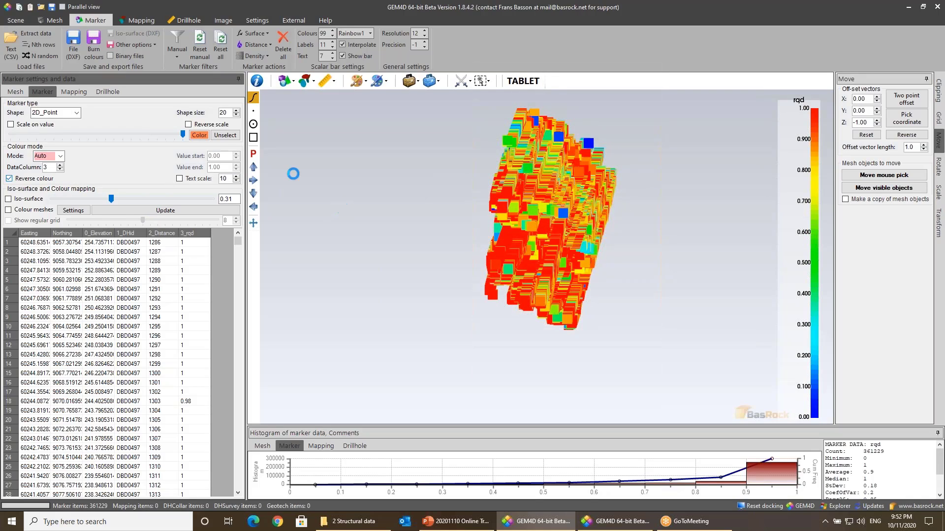
pyautogui.click(228, 113)
pyautogui.write('3')
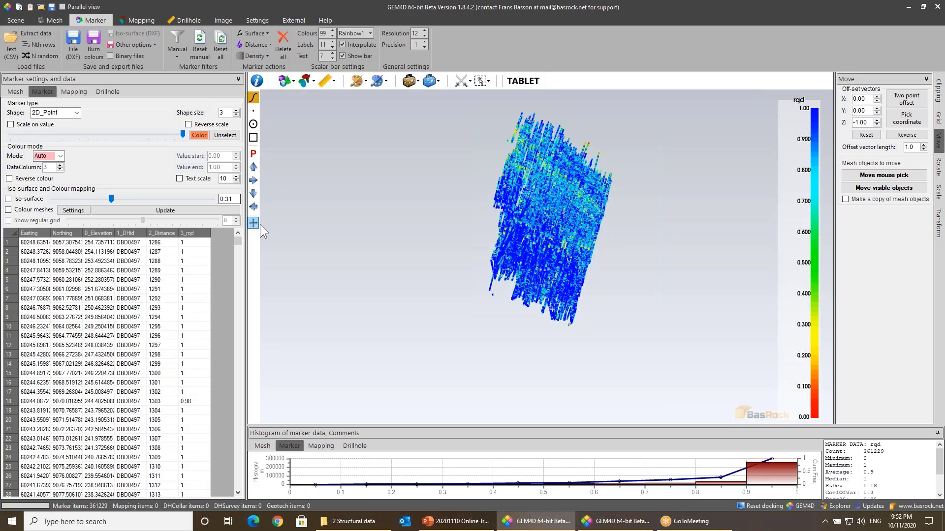
# Step: Inspect the low-RQD band in the marker cloud from several angles and make the markers mostly transparent
pyautogui.moveTo(508, 232); pyautogui.dragTo(616, 272)
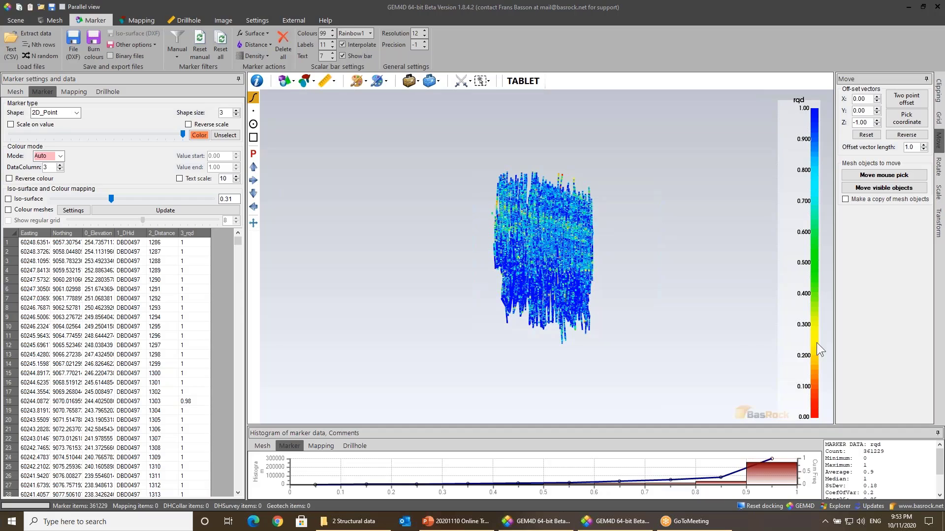
pyautogui.moveTo(649, 308); pyautogui.dragTo(653, 255)
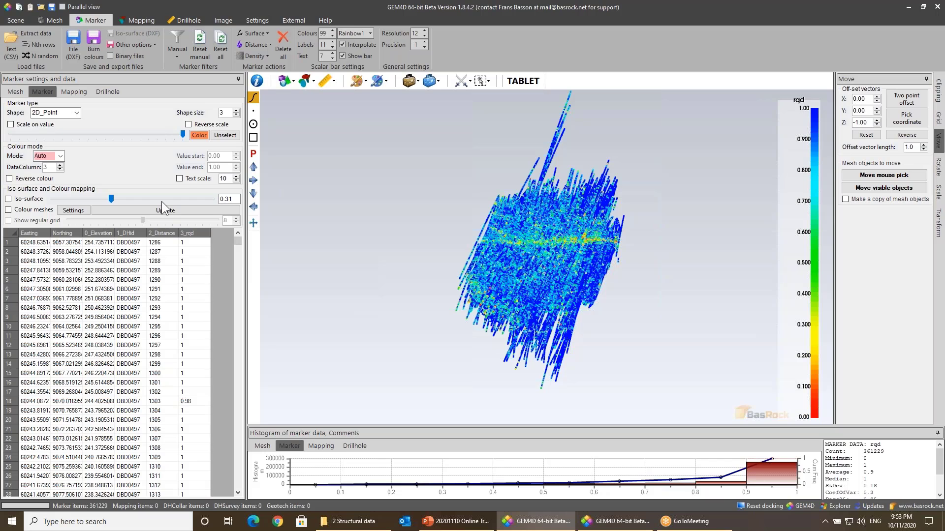
pyautogui.moveTo(483, 179); pyautogui.dragTo(484, 181)
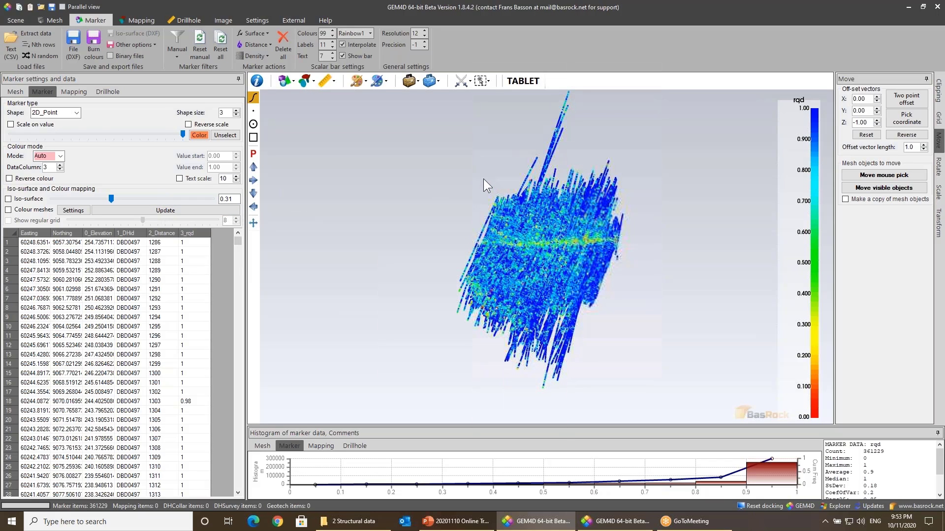
pyautogui.moveTo(593, 243); pyautogui.dragTo(603, 248)
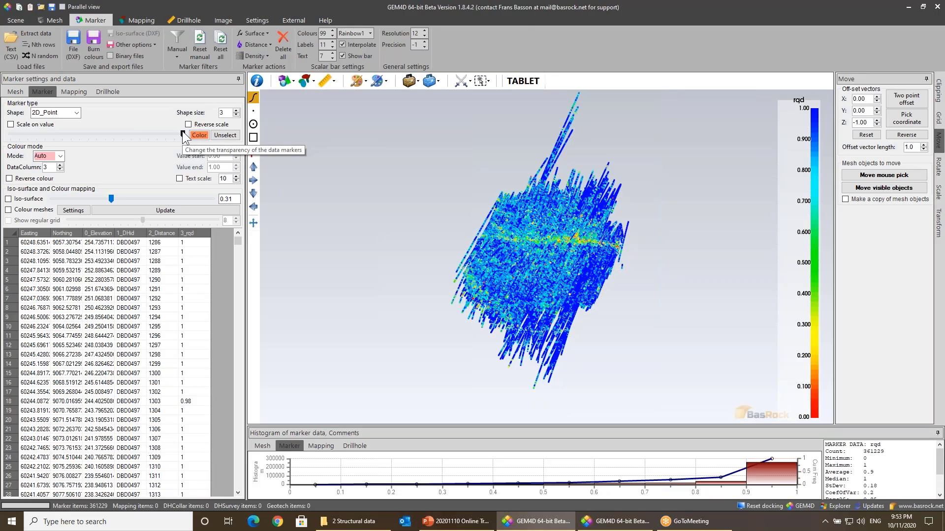
pyautogui.moveTo(183, 136)
pyautogui.mouseDown()
pyautogui.moveTo(8, 148)
pyautogui.moveTo(29, 153)
pyautogui.mouseUp()
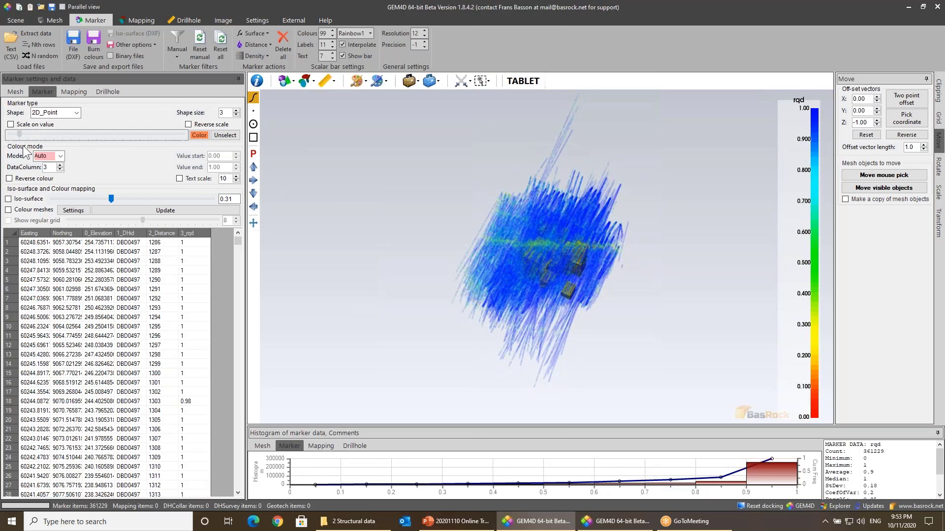
# Step: Remove the Stopes.dxf file from the loaded meshes and fine-tune the transparency of the markers
pyautogui.click(17, 92)
pyautogui.rightClick(25, 114)
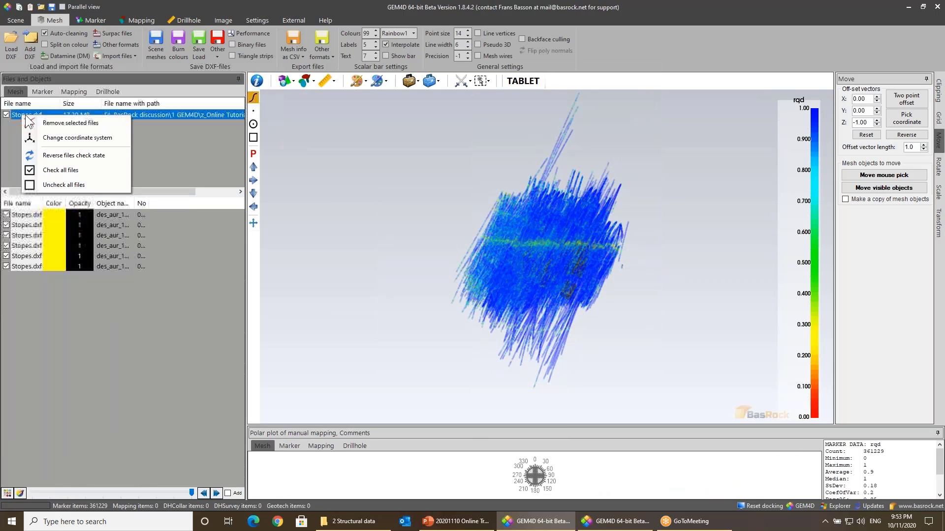
pyautogui.click(47, 123)
pyautogui.click(42, 92)
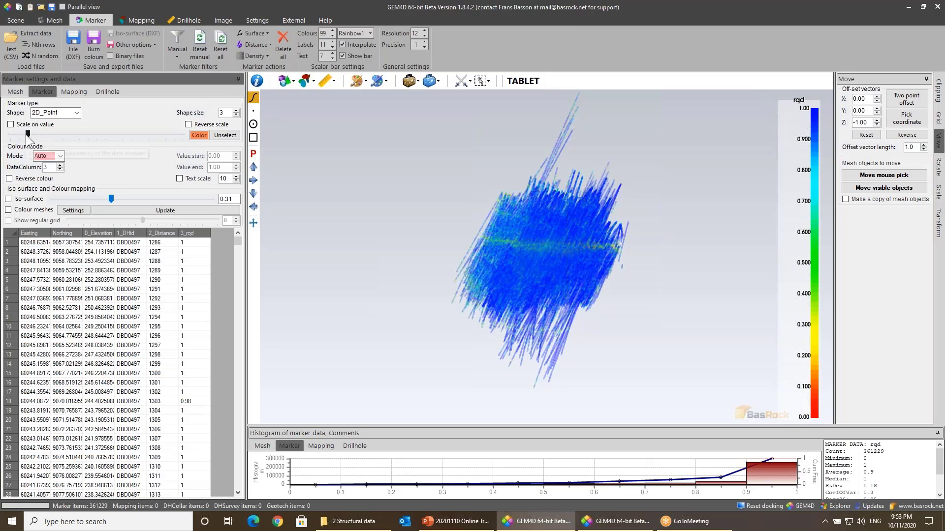
pyautogui.moveTo(27, 135)
pyautogui.mouseDown()
pyautogui.moveTo(9, 136)
pyautogui.moveTo(28, 134)
pyautogui.mouseUp()
# Step: Try marker shape sizes 2 and 4 on the transparent RQD cloud, and return to size 3
pyautogui.moveTo(461, 219); pyautogui.dragTo(493, 255)
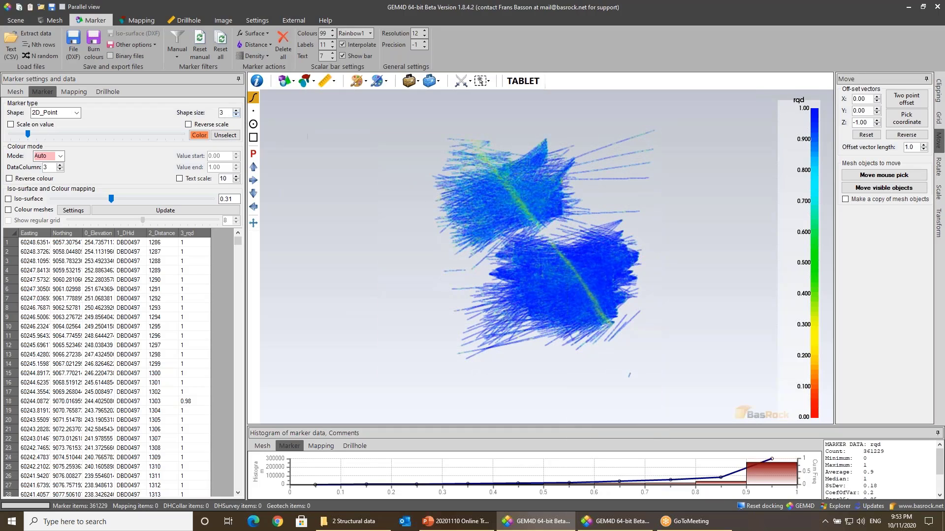
pyautogui.click(236, 115)
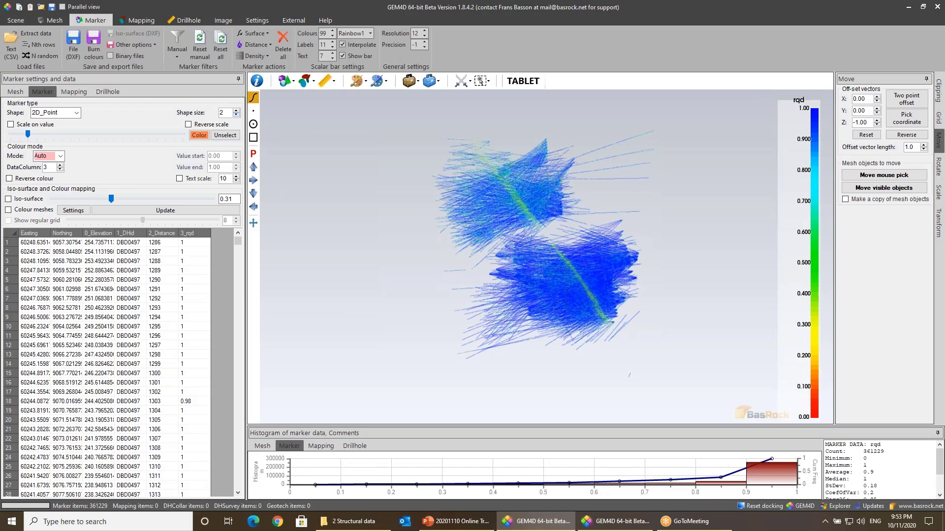
pyautogui.click(236, 110)
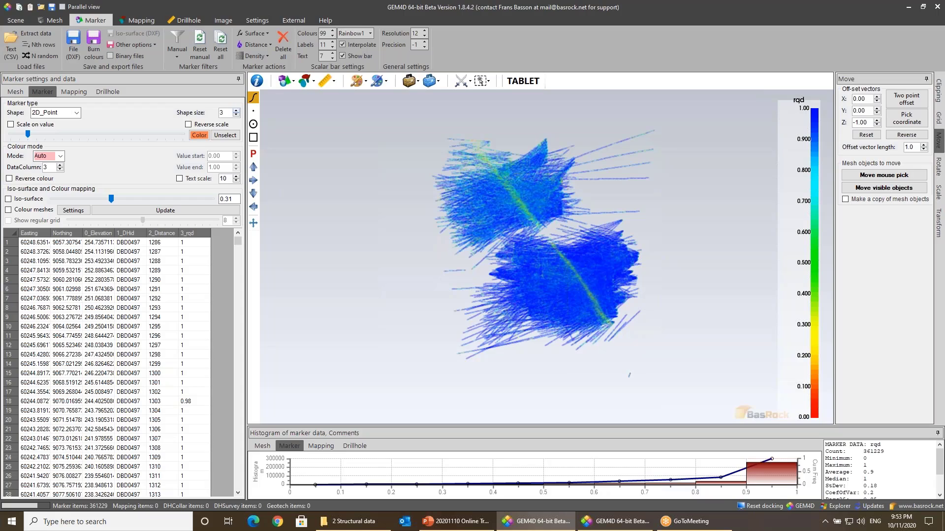
pyautogui.click(236, 111)
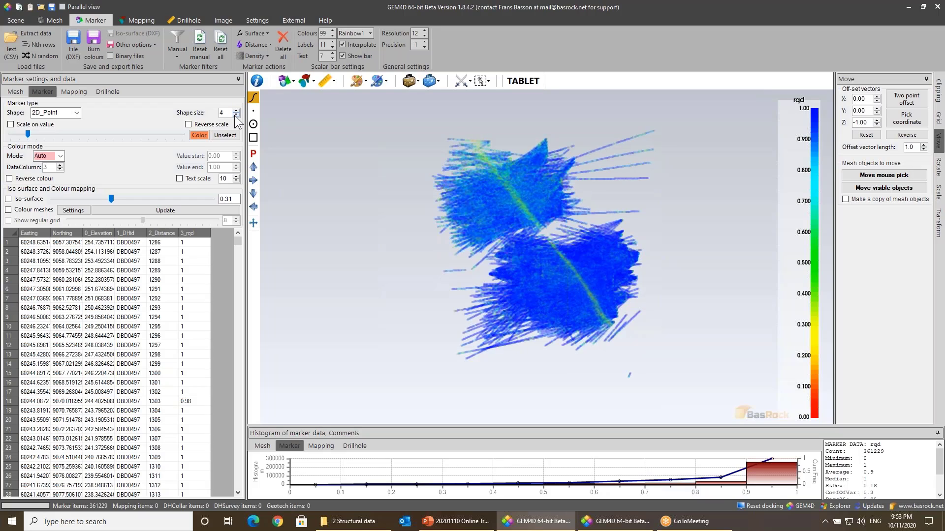
pyautogui.click(236, 115)
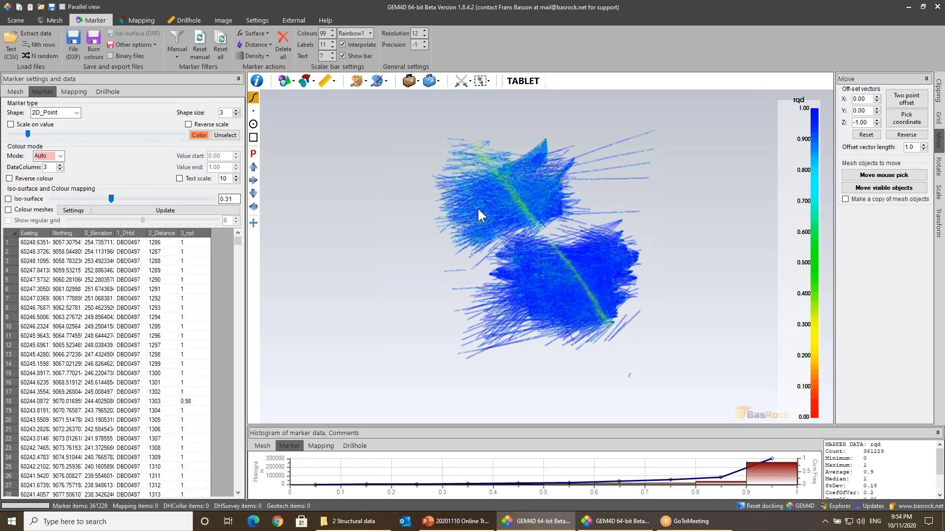
# Step: Switch the marker colour mode to Manual with a value range from 0.5 to 1.1
pyautogui.click(61, 156)
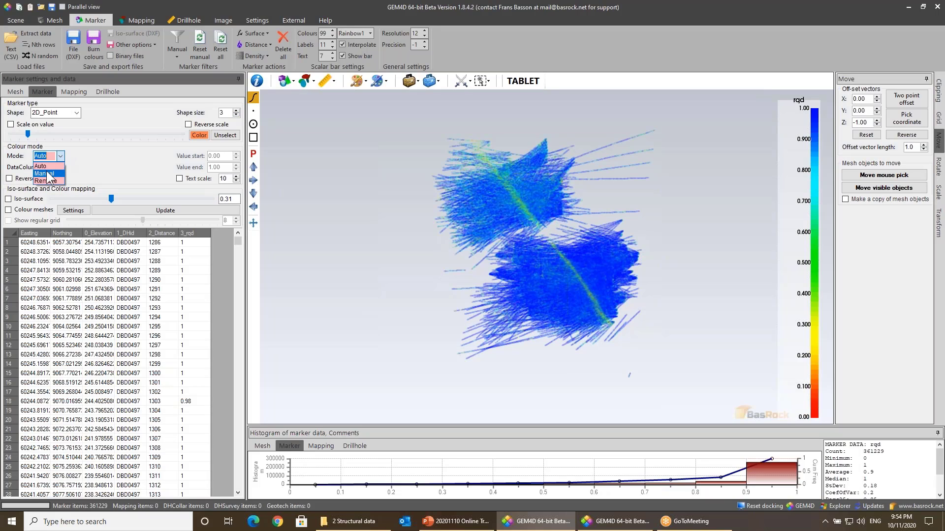
pyautogui.click(47, 178)
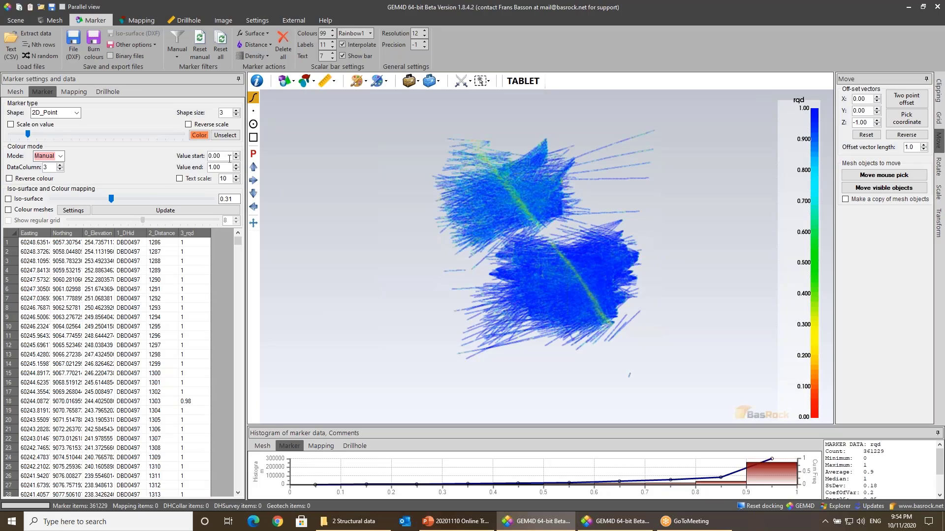
pyautogui.click(226, 159)
pyautogui.doubleClick(225, 157)
pyautogui.write('0.')
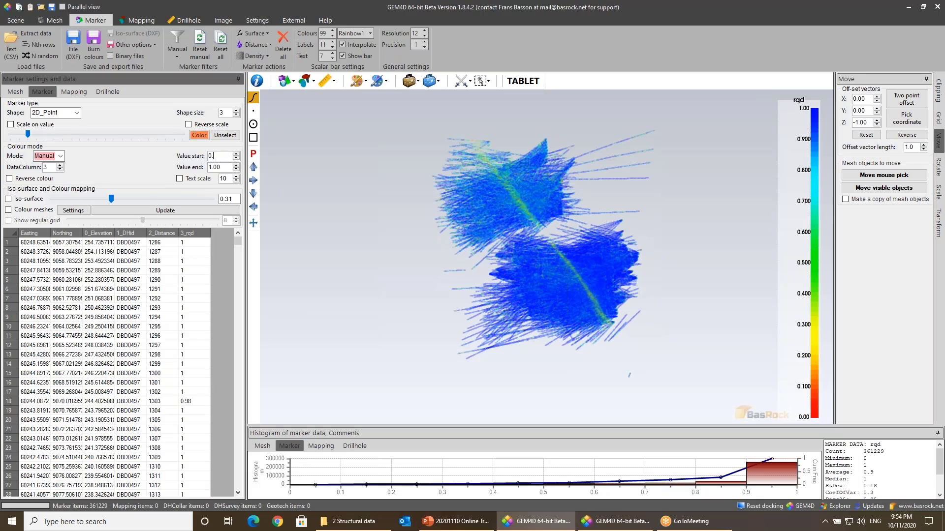
pyautogui.press('Return')
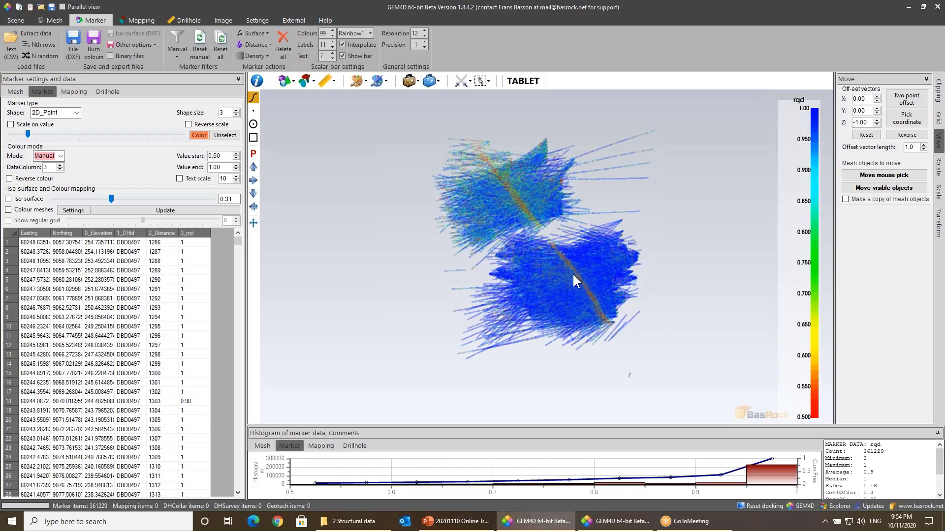
pyautogui.doubleClick(224, 168)
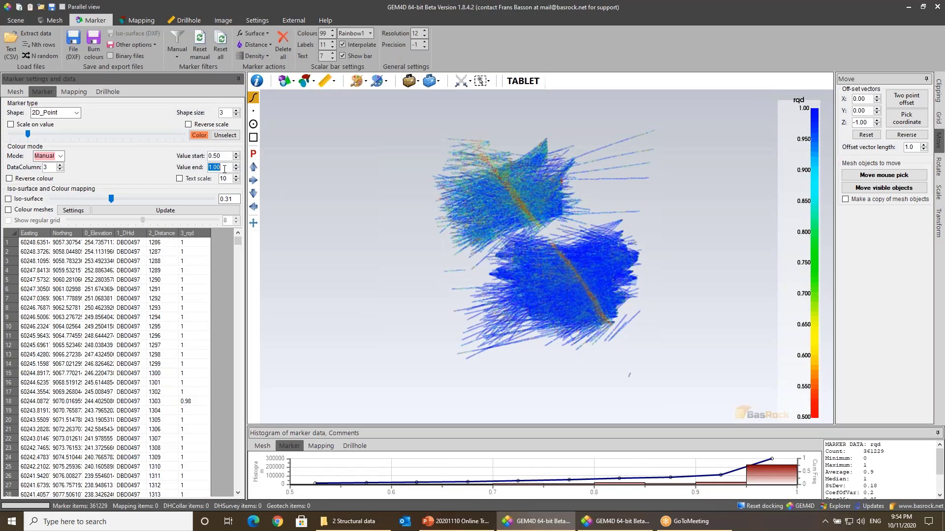
pyautogui.write('1.1')
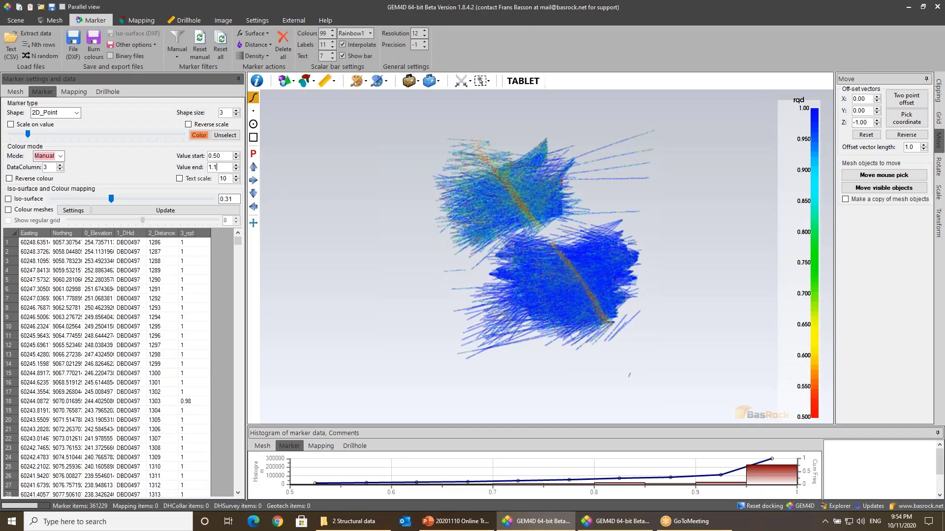
pyautogui.press('Return')
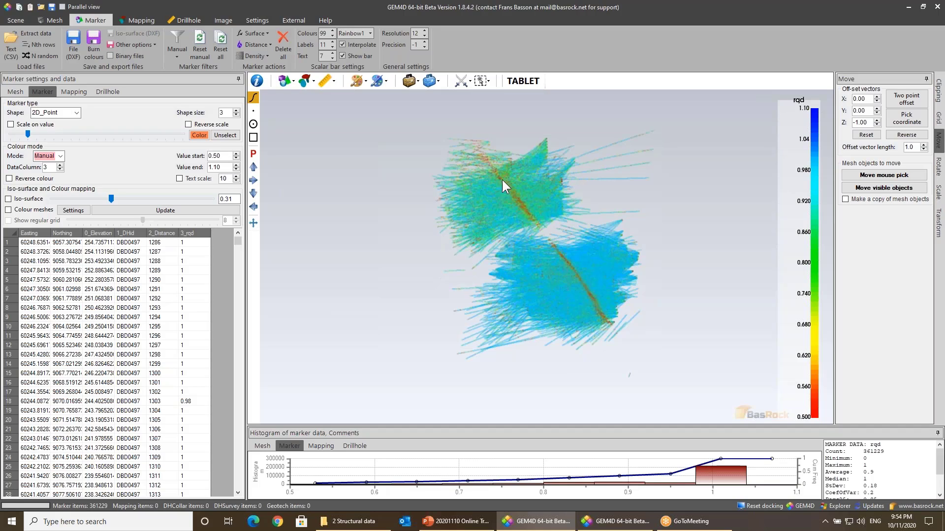
# Step: Configure new mark points as blue 3D_Sphere shapes with a width and height of 20
pyautogui.moveTo(493, 243)
pyautogui.mouseDown()
pyautogui.moveTo(607, 276)
pyautogui.moveTo(520, 258)
pyautogui.moveTo(572, 268)
pyautogui.moveTo(561, 272)
pyautogui.mouseUp()
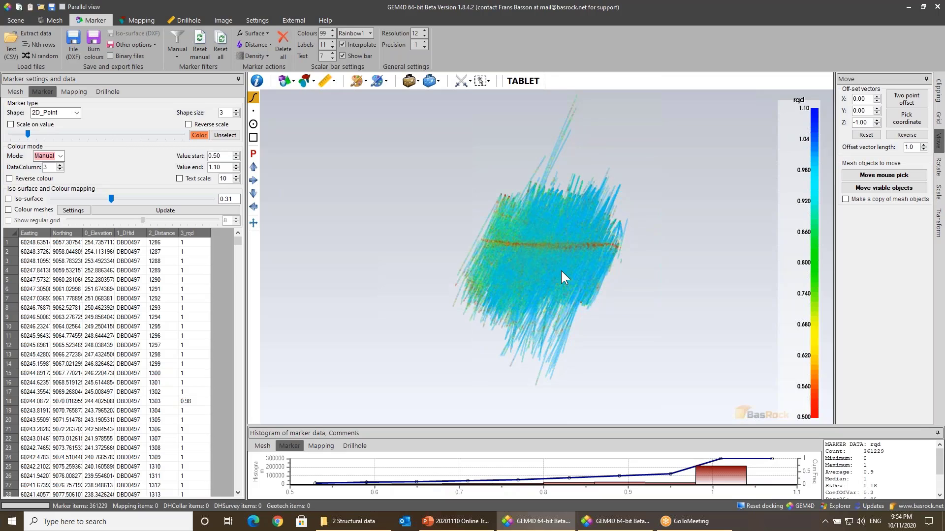
pyautogui.click(283, 80)
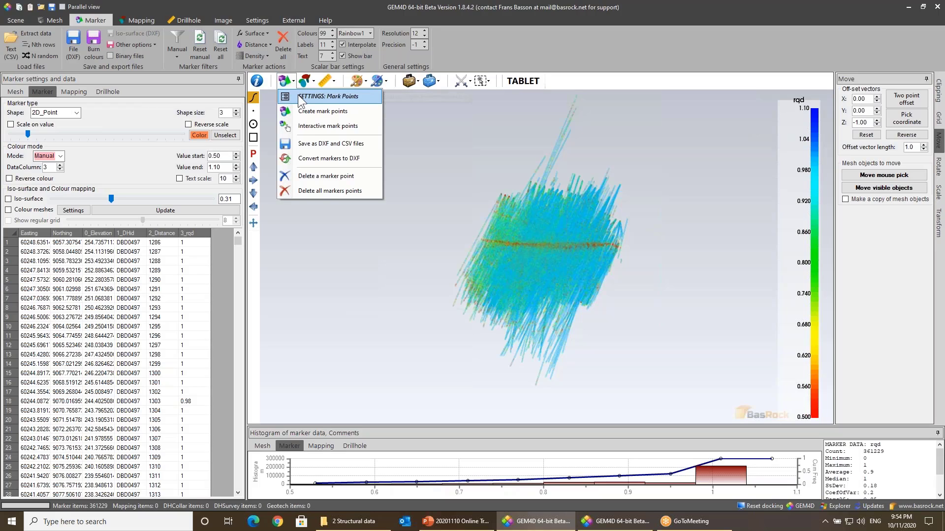
pyautogui.click(295, 96)
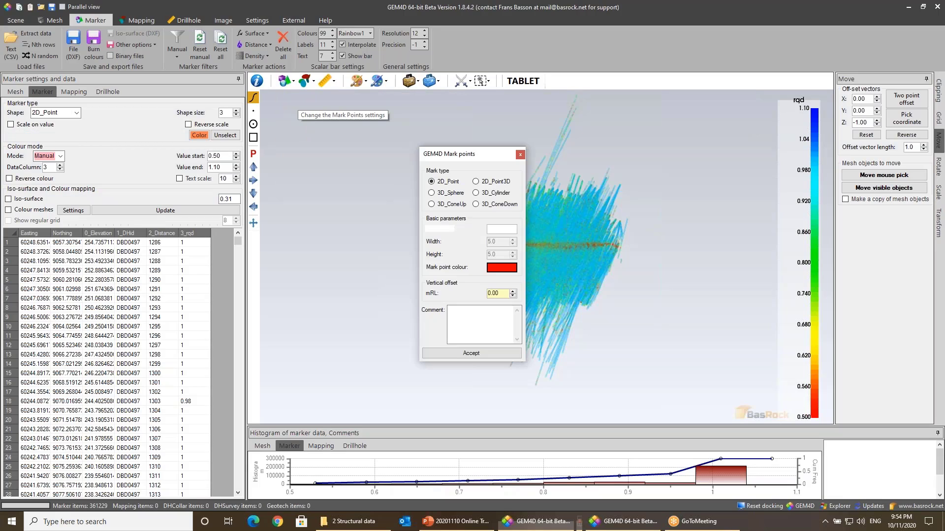
pyautogui.click(452, 194)
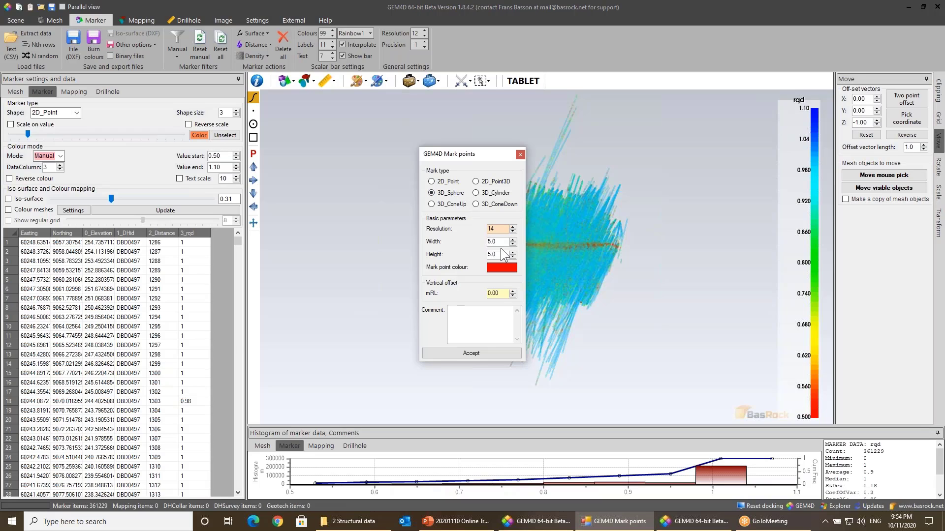
pyautogui.doubleClick(501, 244)
pyautogui.write('20')
pyautogui.doubleClick(509, 255)
pyautogui.write('20')
pyautogui.click(512, 266)
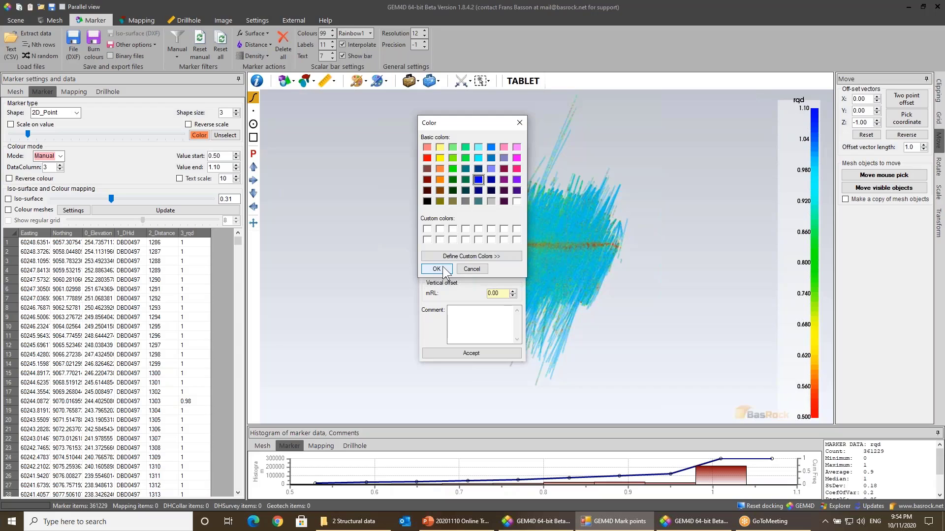
pyautogui.click(436, 269)
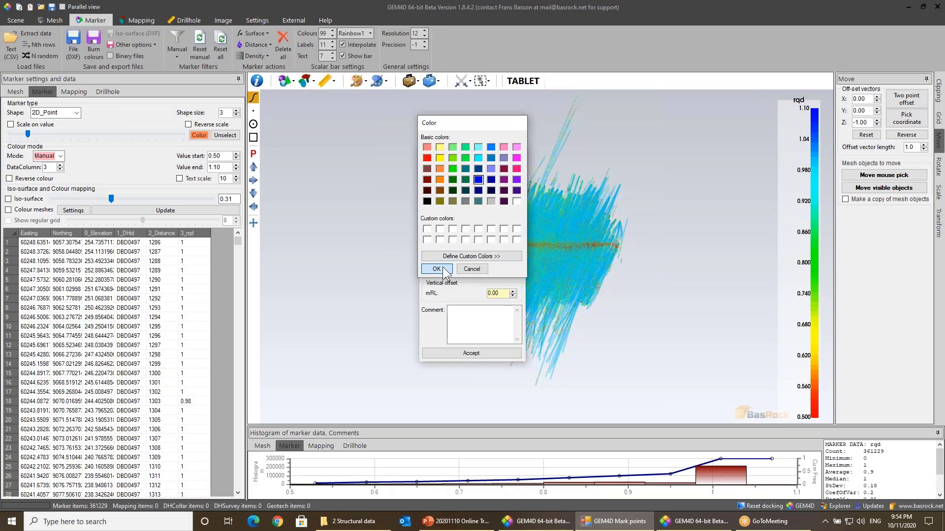
pyautogui.click(497, 352)
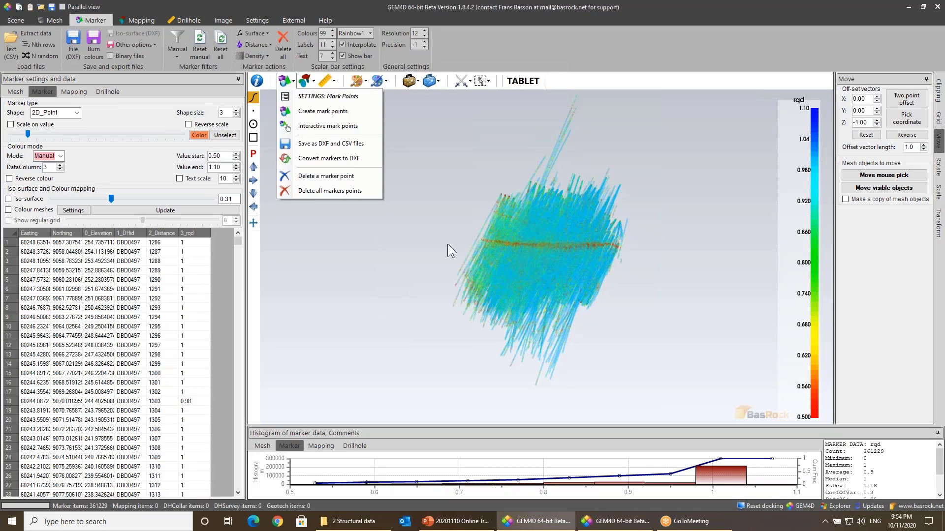
# Step: Place six mark points spaced along the low-RQD band in the side view of the drillhole data
pyautogui.click(77, 6)
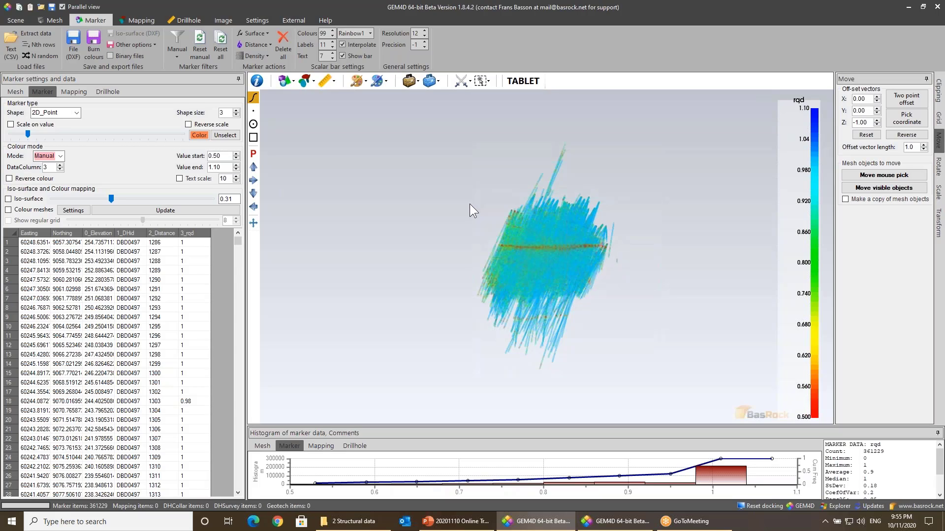
pyautogui.scroll(5, 577, 206)
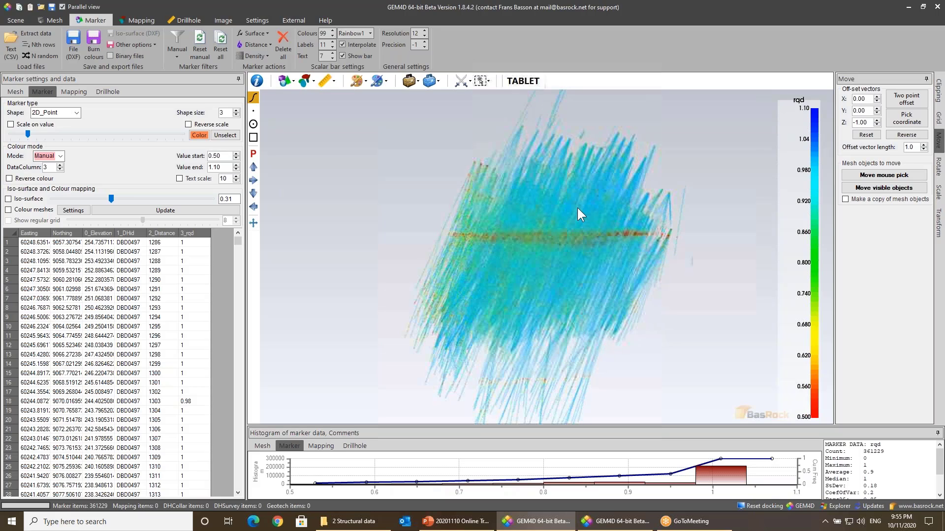
pyautogui.moveTo(578, 208); pyautogui.dragTo(574, 203)
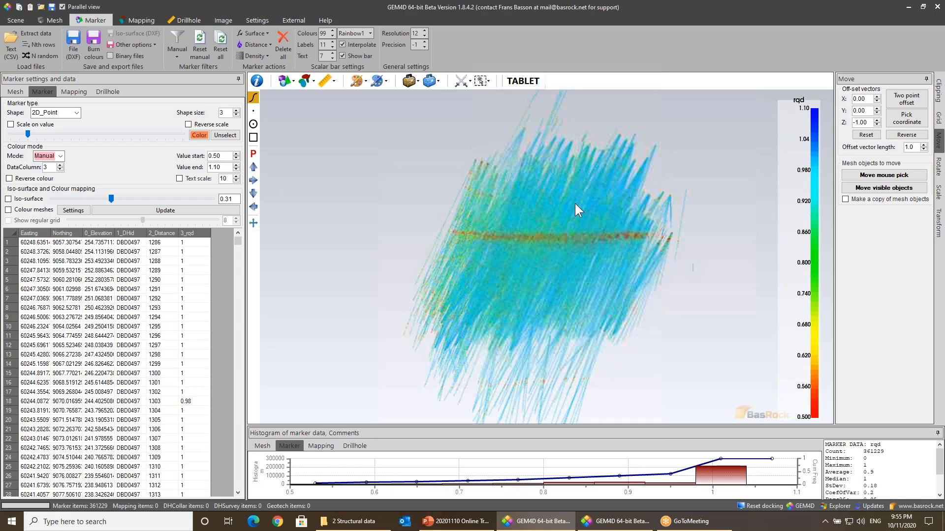
pyautogui.click(290, 81)
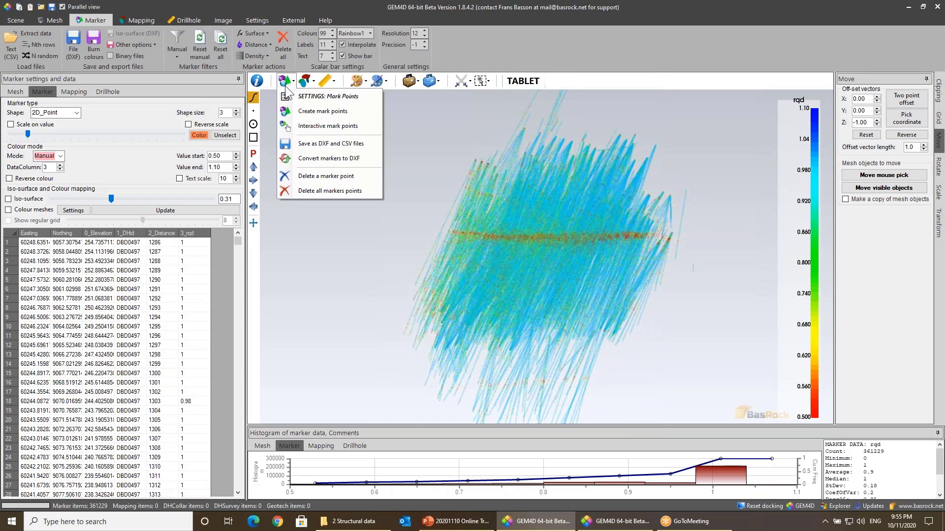
pyautogui.click(305, 112)
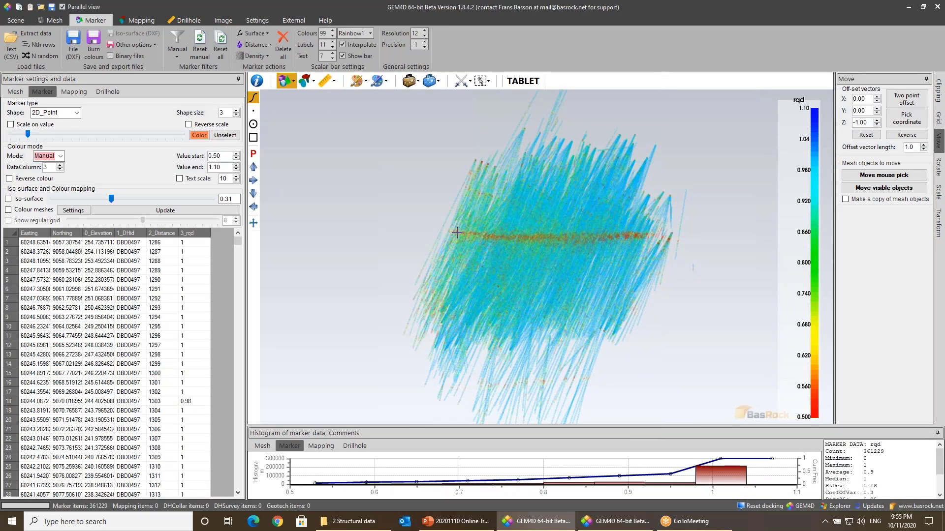
pyautogui.click(456, 233)
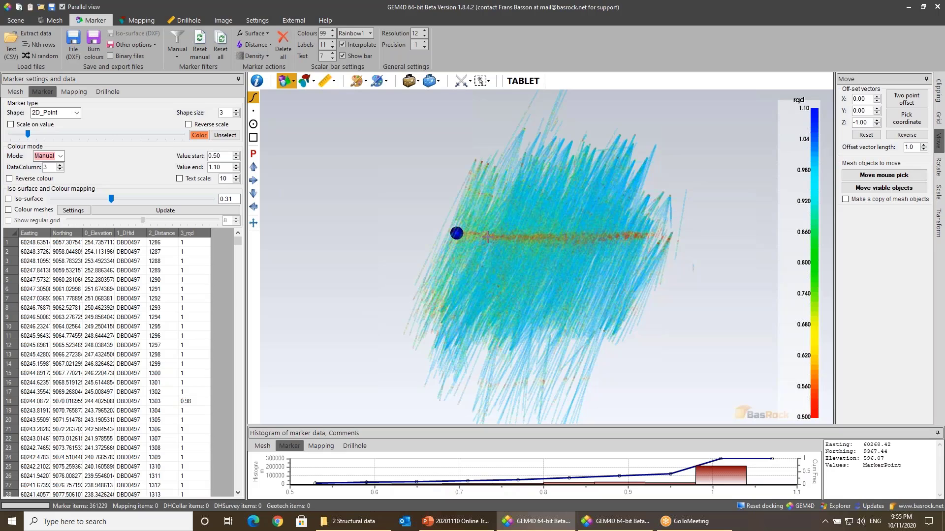
pyautogui.click(487, 239)
pyautogui.click(523, 239)
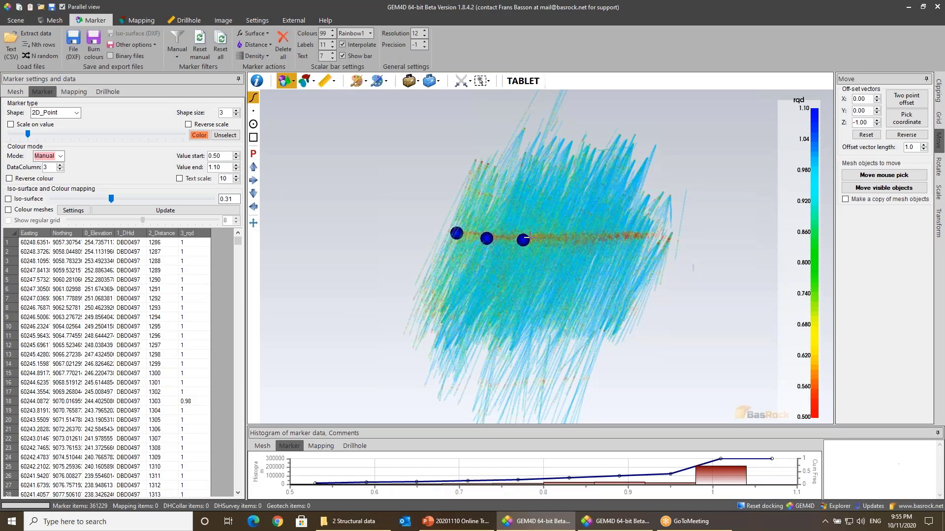
pyautogui.click(563, 240)
pyautogui.click(603, 237)
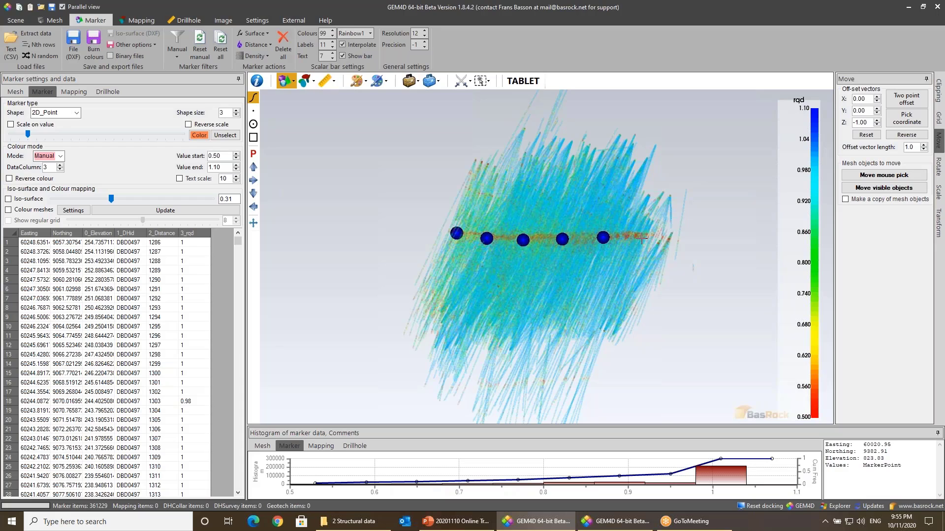
pyautogui.click(642, 236)
# Step: Mark the low-RQD structure with eight more points along its trace, seen from the end where it runs diagonally
pyautogui.moveTo(672, 270)
pyautogui.mouseDown()
pyautogui.moveTo(498, 195)
pyautogui.moveTo(625, 272)
pyautogui.moveTo(554, 256)
pyautogui.moveTo(544, 220)
pyautogui.mouseUp()
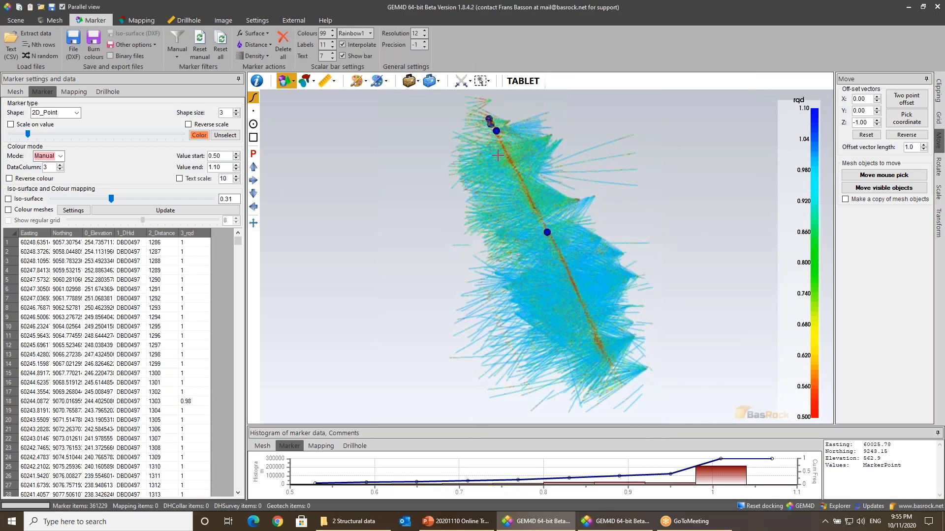
pyautogui.click(504, 153)
pyautogui.click(524, 180)
pyautogui.click(532, 204)
pyautogui.click(564, 260)
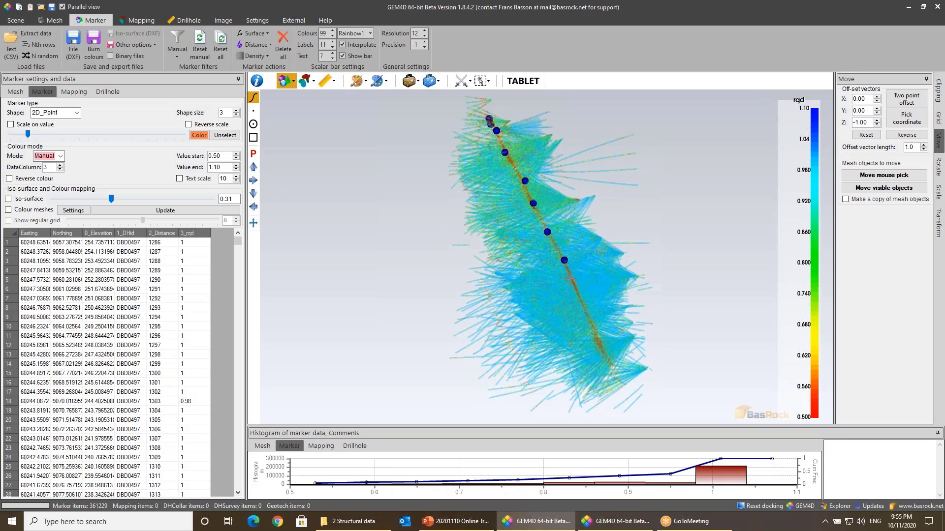
pyautogui.click(577, 289)
pyautogui.click(586, 311)
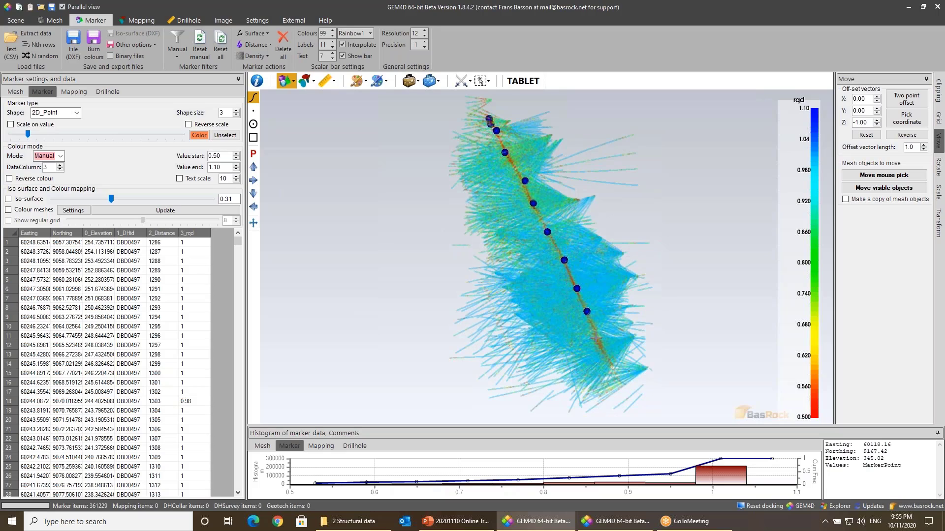
pyautogui.click(596, 339)
pyautogui.click(610, 358)
pyautogui.rightClick(610, 356)
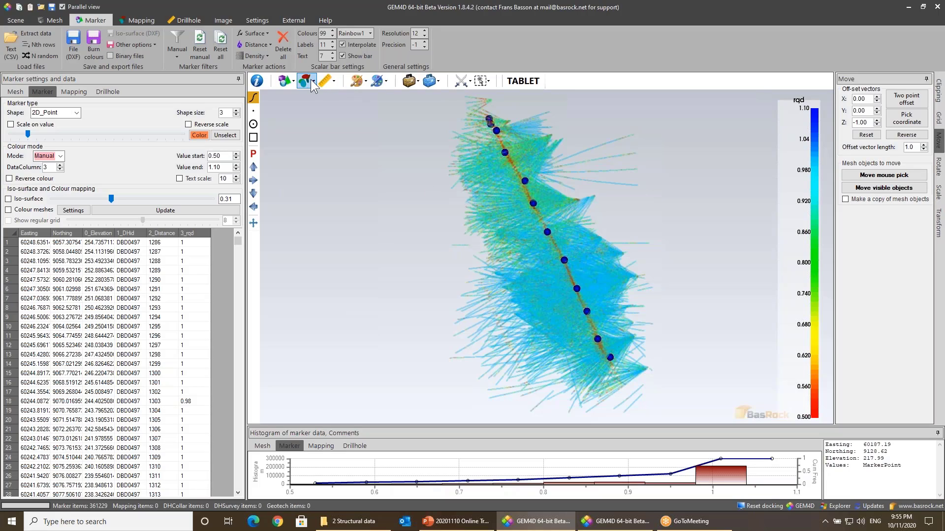
# Step: Delete the mark point at the lower end of the diagonal low-RQD trace
pyautogui.click(293, 81)
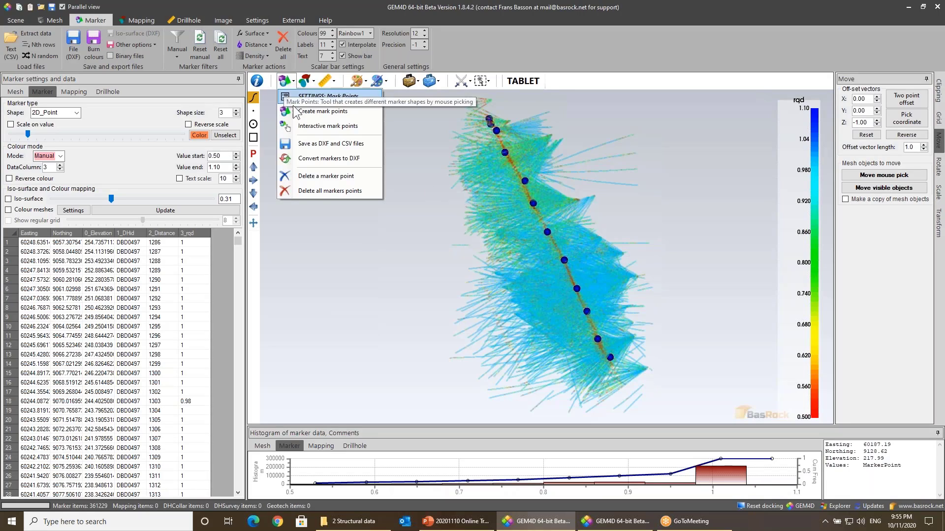
pyautogui.click(327, 176)
pyautogui.click(610, 358)
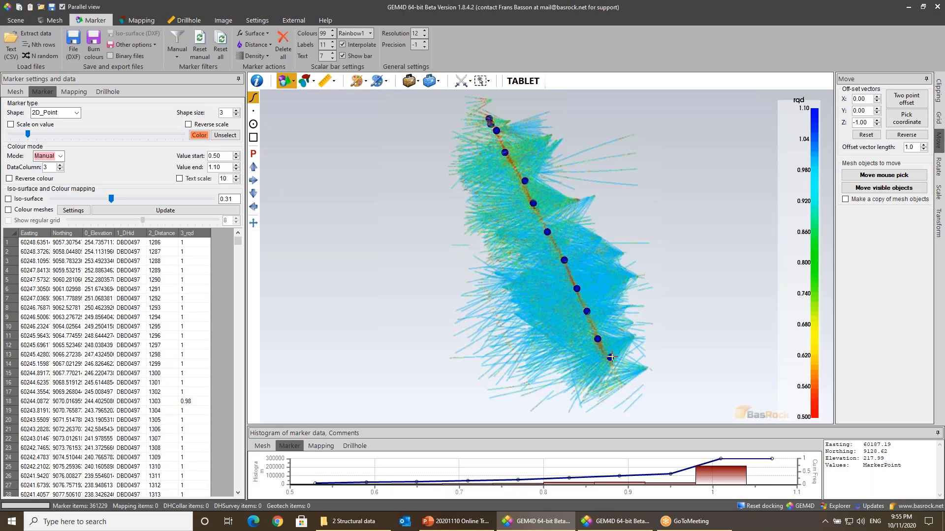
pyautogui.rightClick(605, 364)
# Step: Add three mark points along the low-RQD band from the opposite side of the drillhole cloud
pyautogui.moveTo(578, 368)
pyautogui.mouseDown()
pyautogui.moveTo(457, 324)
pyautogui.moveTo(353, 251)
pyautogui.moveTo(412, 288)
pyautogui.mouseUp()
pyautogui.moveTo(475, 289); pyautogui.dragTo(478, 285)
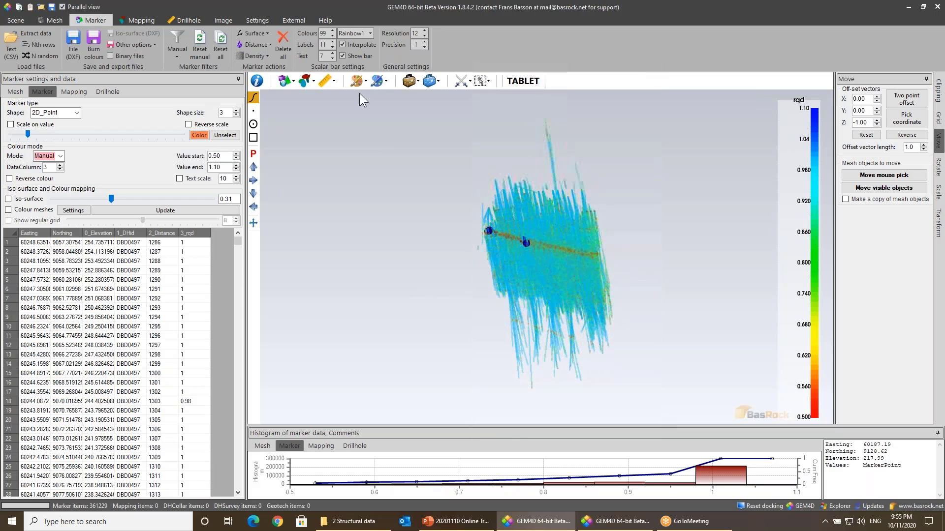
pyautogui.click(306, 86)
pyautogui.click(303, 109)
pyautogui.click(507, 237)
pyautogui.click(556, 247)
pyautogui.click(588, 252)
# Step: Fill the gaps along the diagonal low-RQD trace with five more mark points and finish marking
pyautogui.moveTo(658, 256)
pyautogui.mouseDown()
pyautogui.moveTo(471, 329)
pyautogui.moveTo(532, 230)
pyautogui.moveTo(629, 207)
pyautogui.mouseUp()
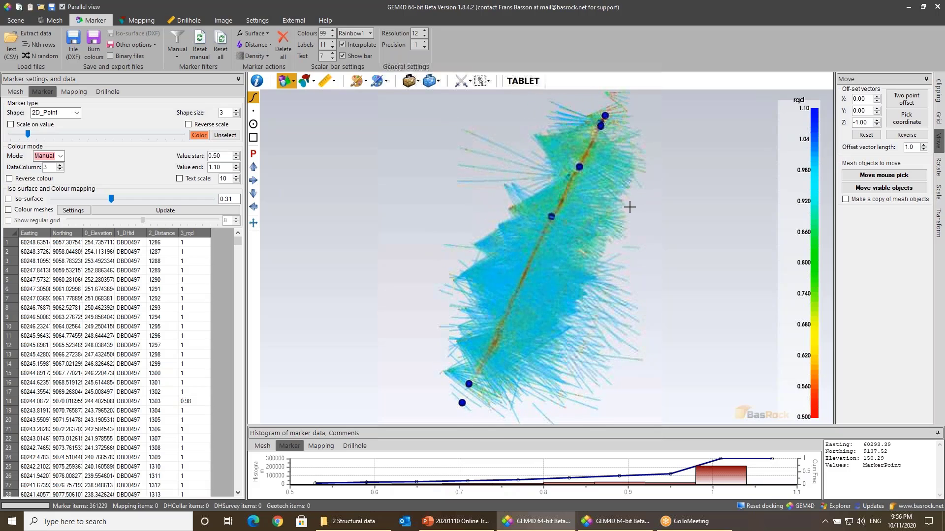
pyautogui.click(566, 193)
pyautogui.click(539, 244)
pyautogui.click(525, 275)
pyautogui.click(504, 321)
pyautogui.click(492, 349)
pyautogui.press('Escape')
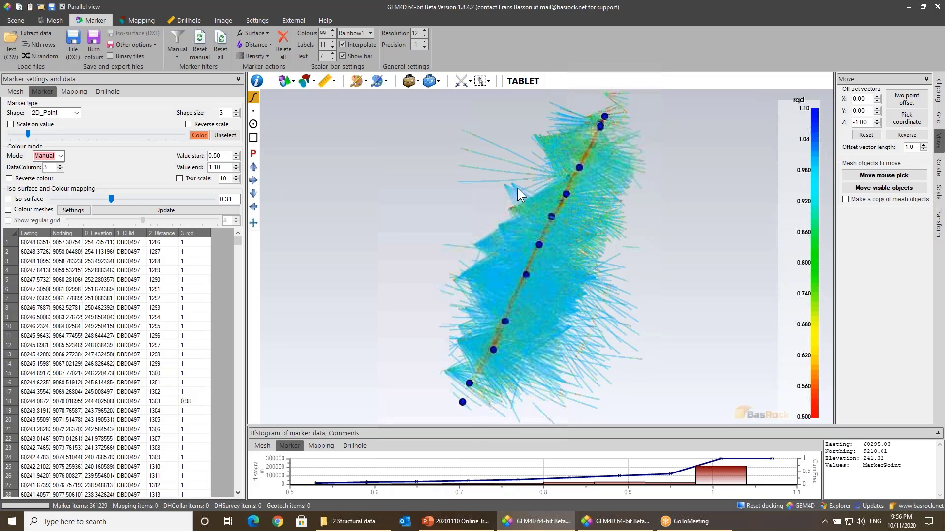
pyautogui.scroll(-3, 479, 241)
pyautogui.moveTo(480, 241); pyautogui.dragTo(658, 270)
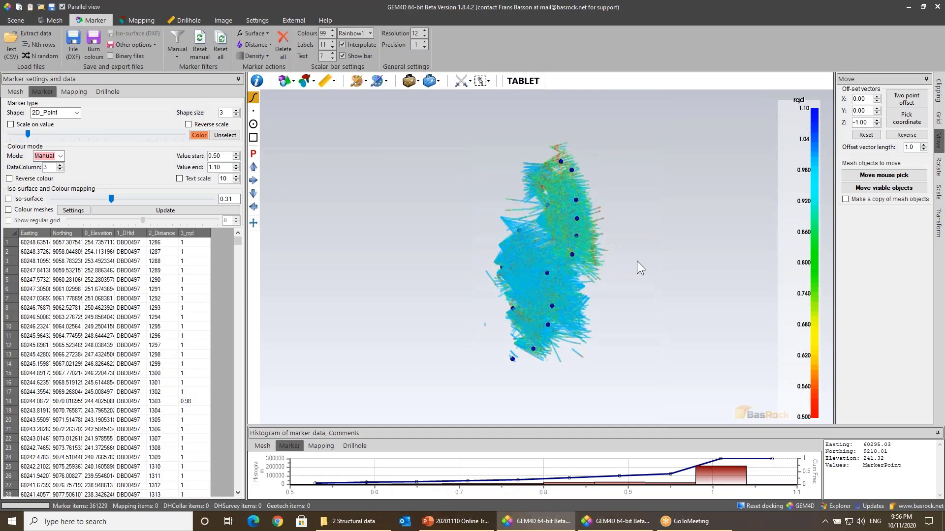
# Step: Save the mark points as DXF and CSV files under the name xxx in the 6 RQD Data folder
pyautogui.click(286, 80)
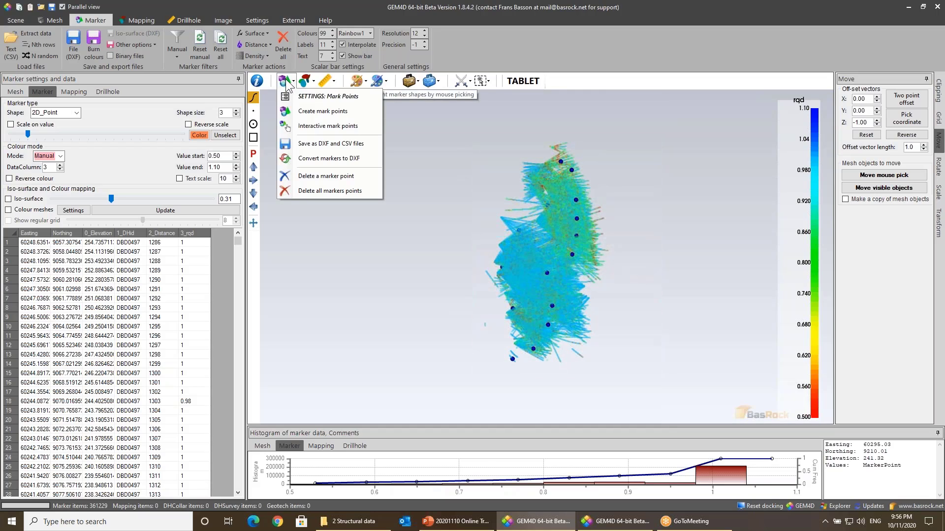
pyautogui.click(309, 143)
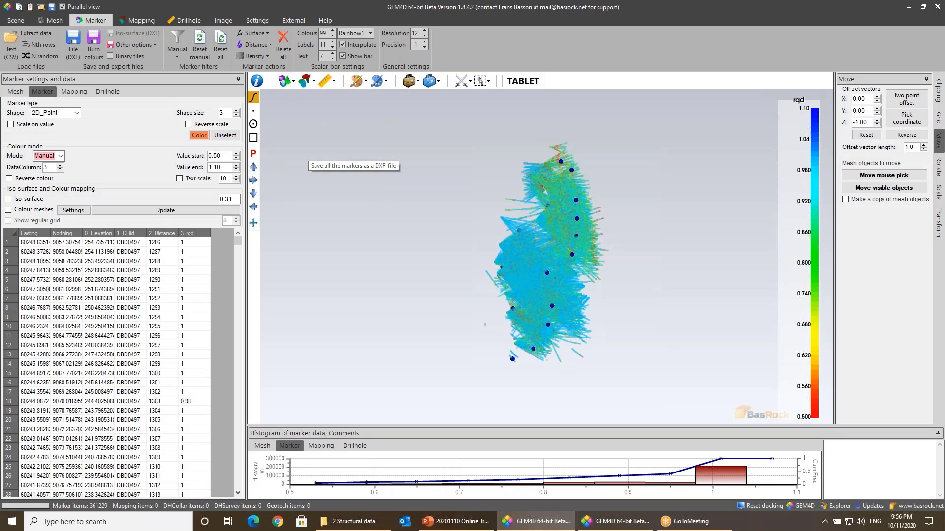
pyautogui.write('xxx')
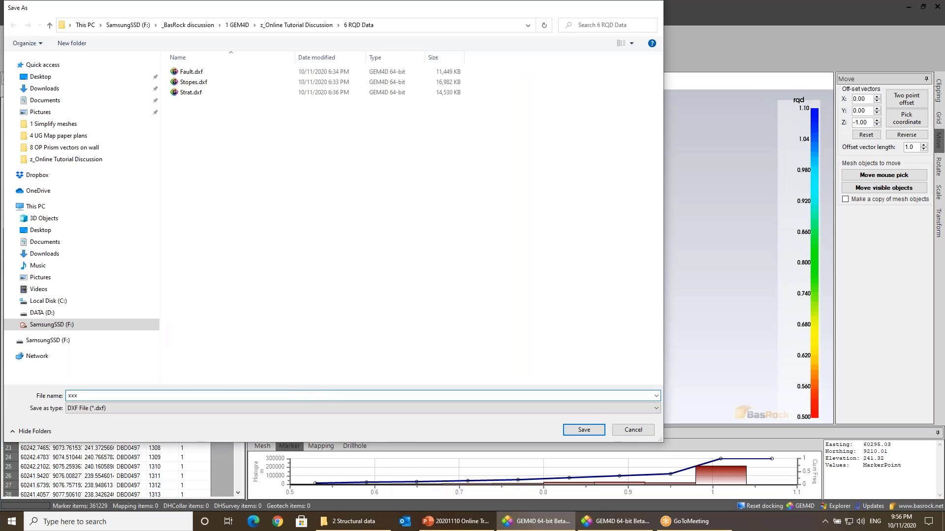
pyautogui.press('Return')
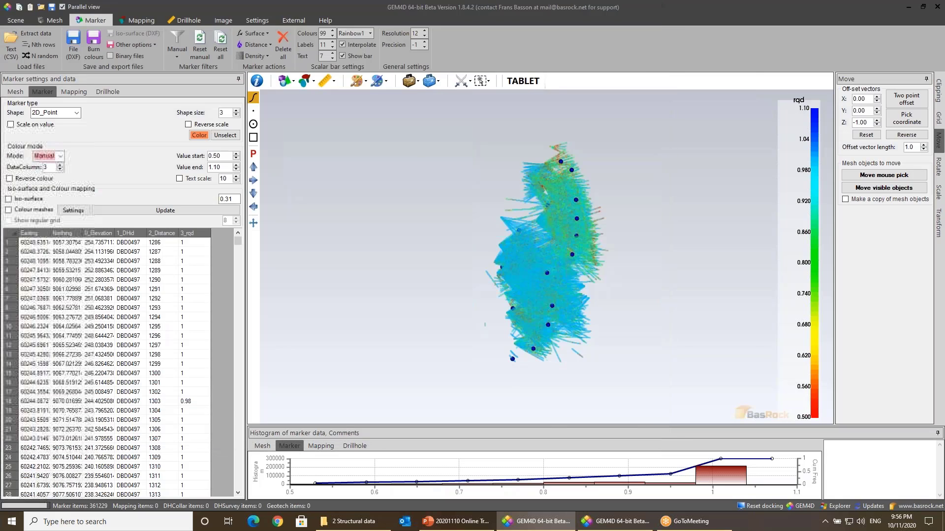
pyautogui.press('Return')
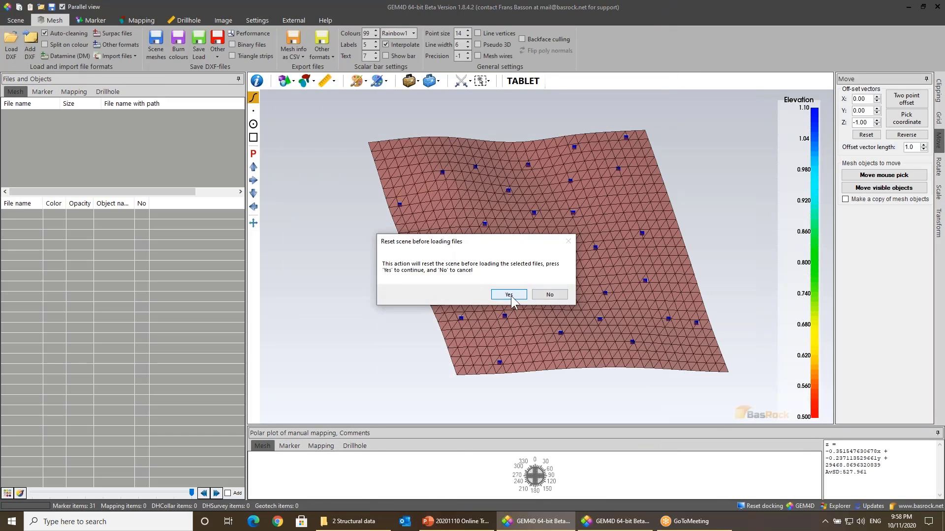
# Step: Reset the scene and load the Dev__1.dxf mesh from the 1 UG files folder
pyautogui.click(509, 295)
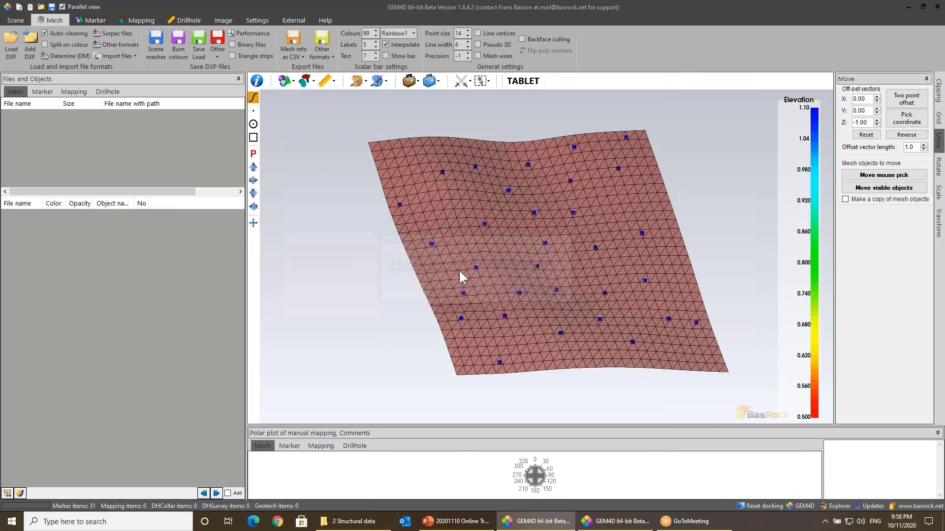
pyautogui.click(245, 27)
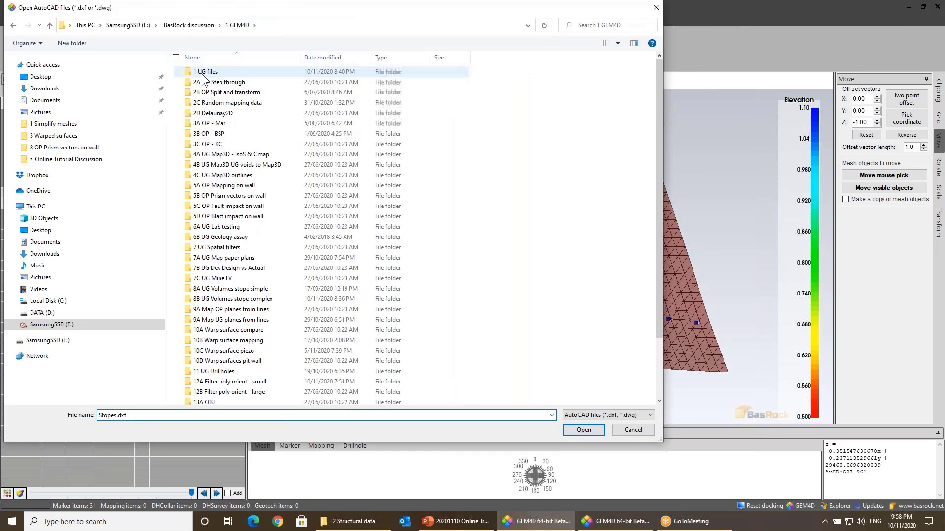
pyautogui.doubleClick(205, 72)
pyautogui.doubleClick(207, 103)
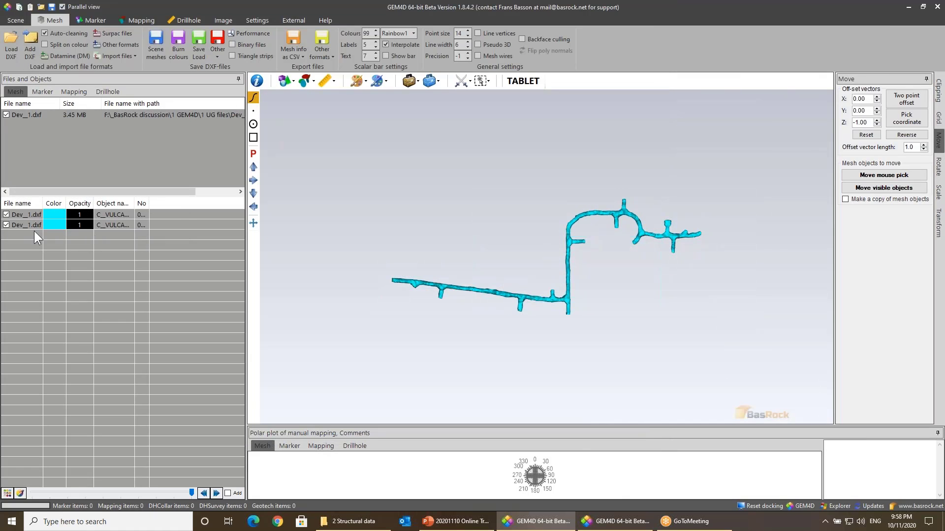
# Step: Hide the second Dev__1.dxf object, leaving only the first level's drive displayed
pyautogui.click(6, 225)
pyautogui.moveTo(506, 291); pyautogui.dragTo(537, 253)
pyautogui.scroll(4, 621, 213)
pyautogui.moveTo(621, 213); pyautogui.dragTo(606, 257)
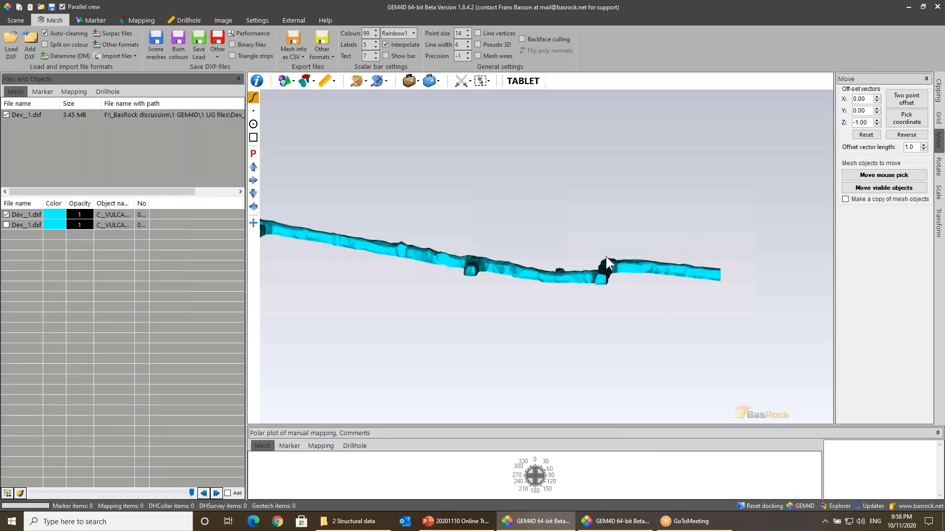
# Step: Pick a point on the drive to set the clipping elevation to 19.1 and create a horizontal line clipping
pyautogui.doubleClick(577, 277)
pyautogui.scroll(3, 578, 216)
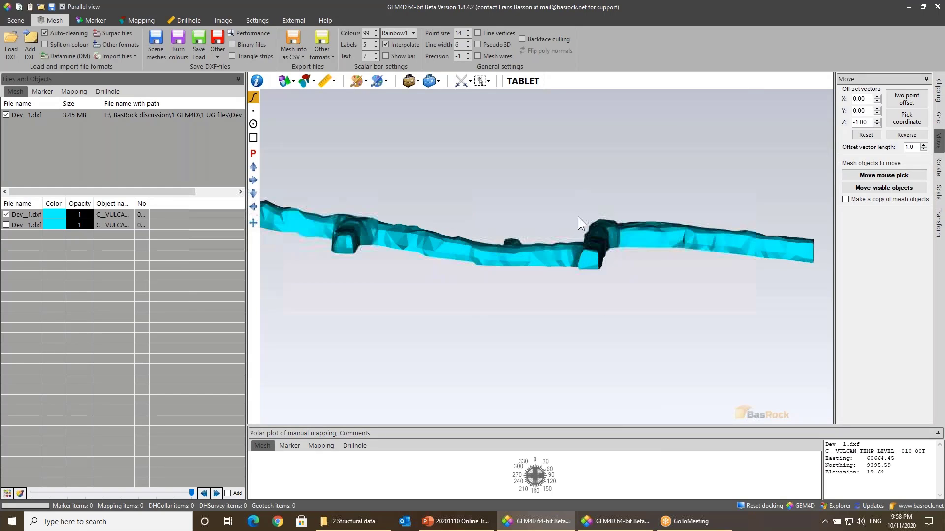
pyautogui.doubleClick(548, 258)
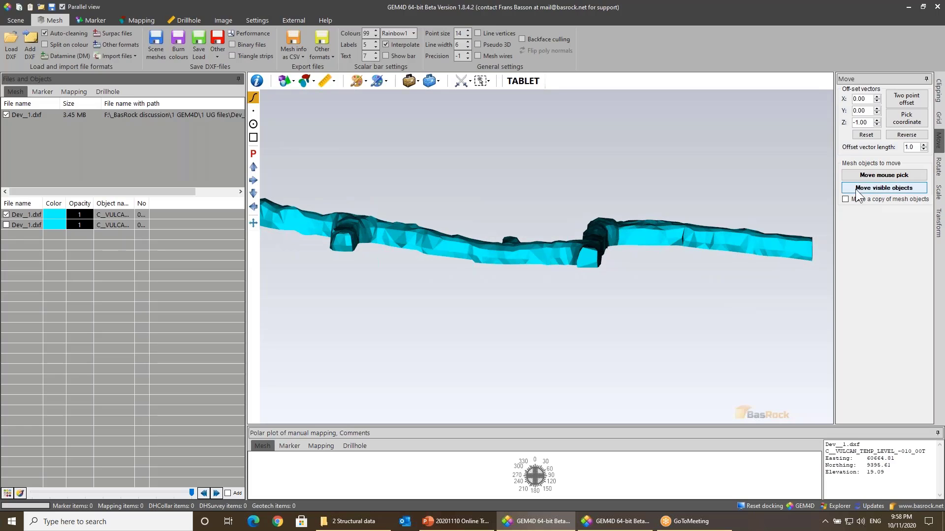
pyautogui.click(938, 88)
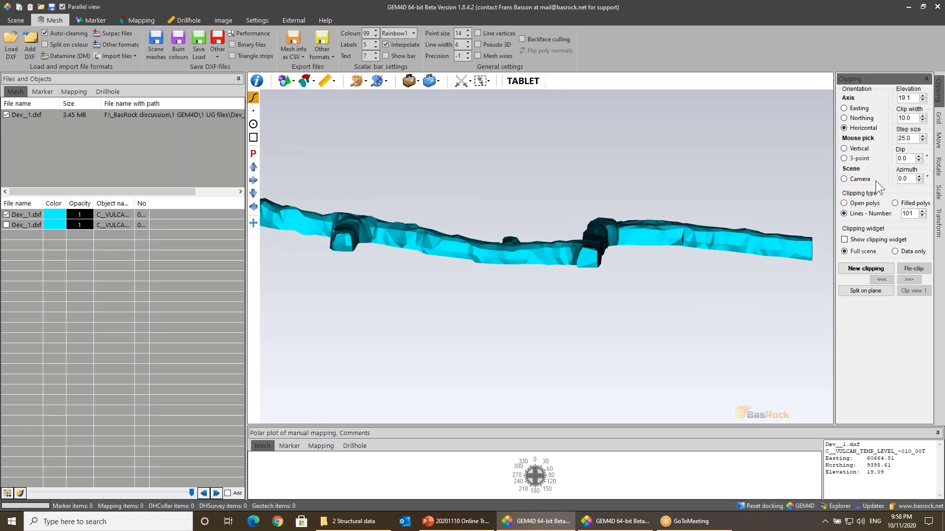
pyautogui.click(866, 268)
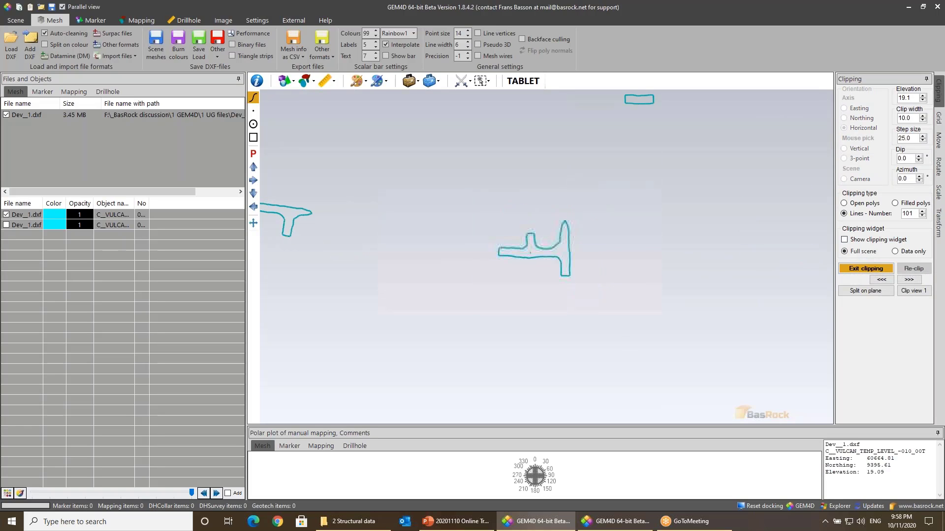
pyautogui.moveTo(675, 278); pyautogui.dragTo(697, 309, button='middle')
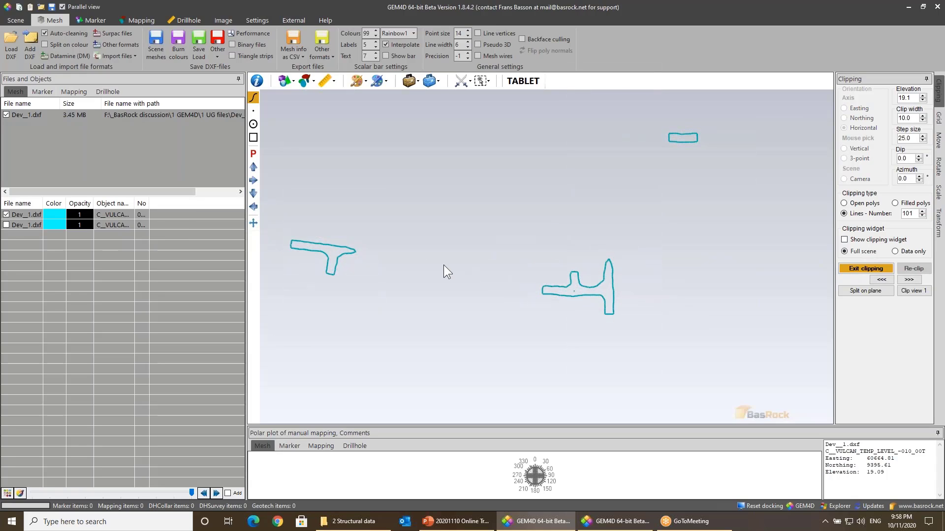
# Step: Display only the second Dev__1.dxf object and create a new horizontal line clipping at the picked elevation of -16.3
pyautogui.click(6, 225)
pyautogui.click(6, 215)
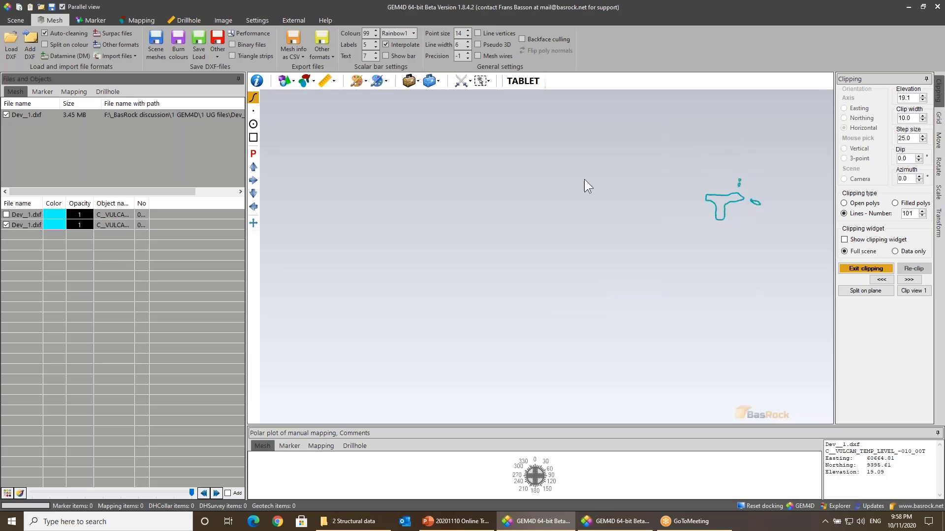
pyautogui.click(866, 268)
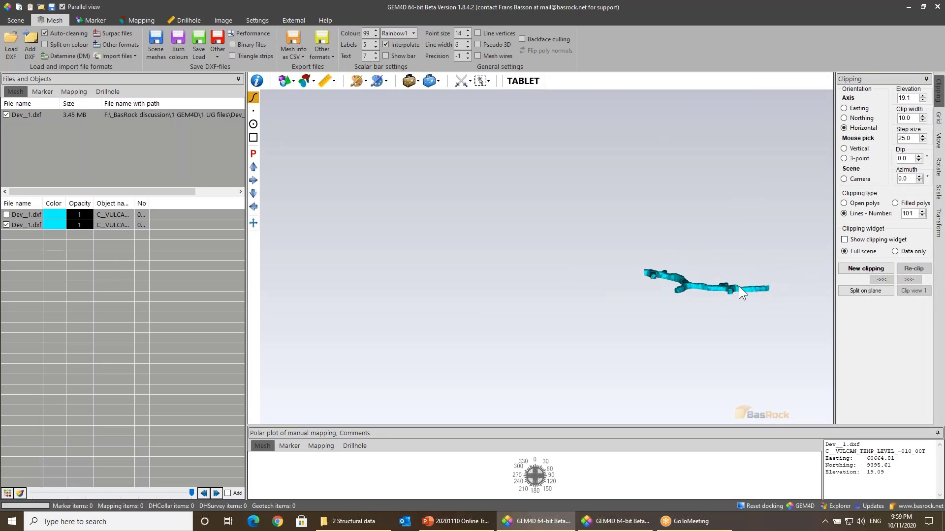
pyautogui.doubleClick(737, 288)
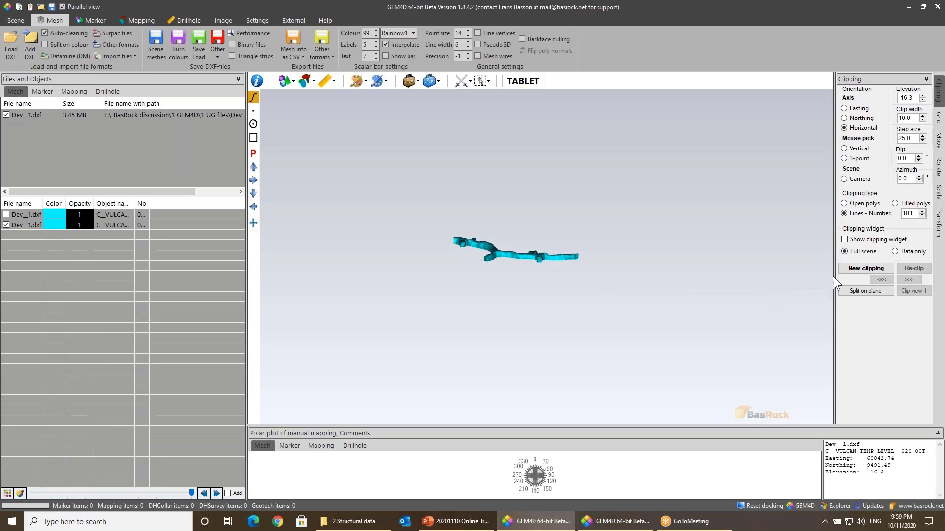
pyautogui.click(871, 269)
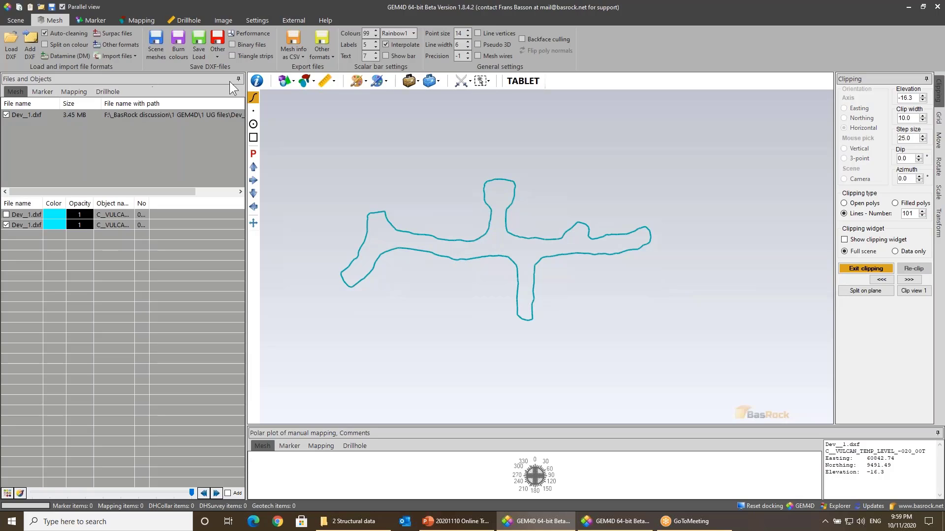
# Step: Calculate the Radius Factor (ERF) on the clipping plane with a search increment of 5° and save it as xxx.csv
pyautogui.click(300, 58)
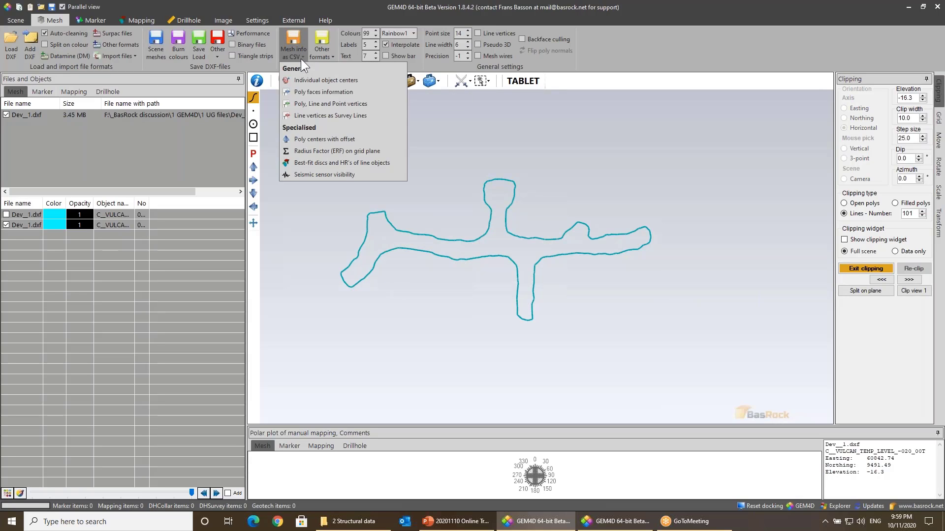
pyautogui.click(341, 151)
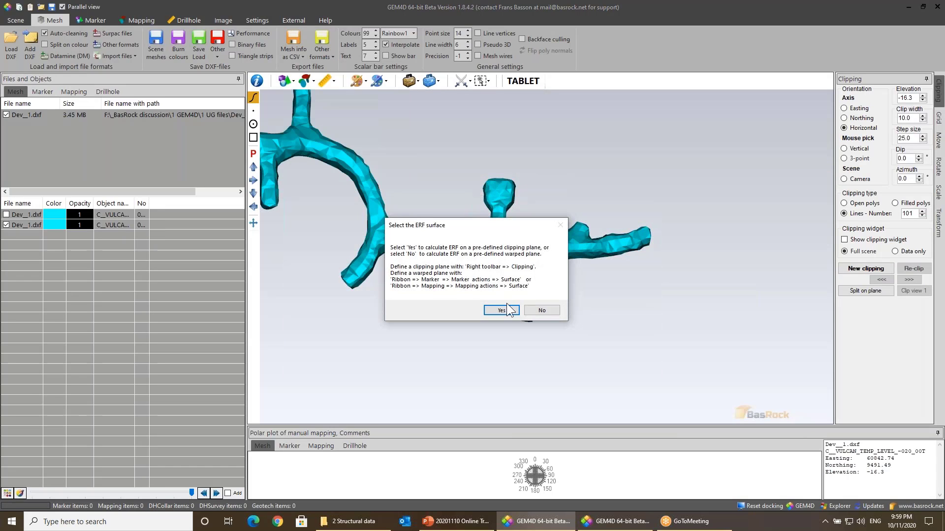
pyautogui.click(508, 309)
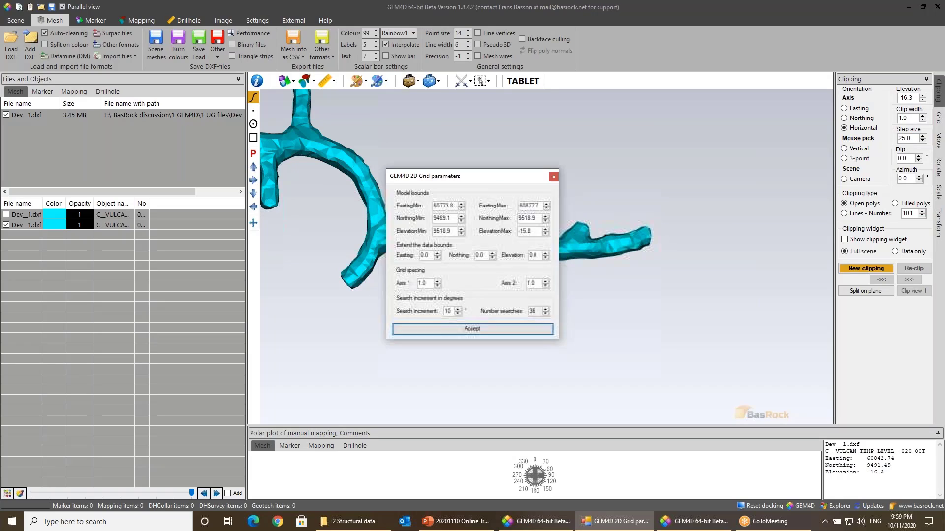
pyautogui.doubleClick(447, 311)
pyautogui.write('5')
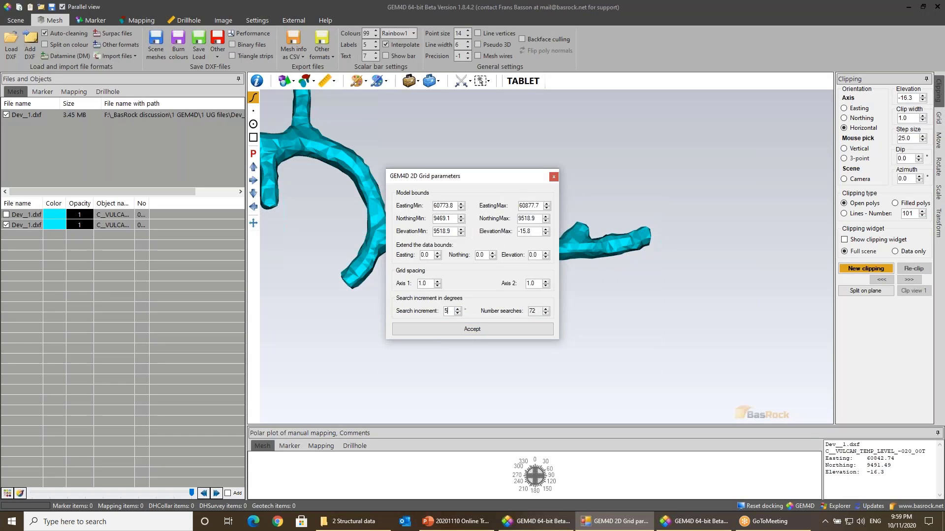
pyautogui.click(529, 327)
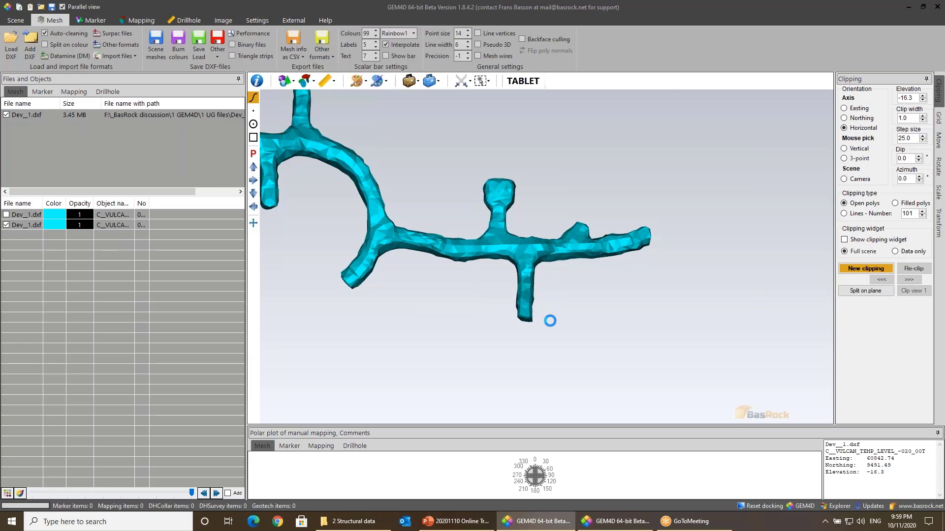
pyautogui.write('x')
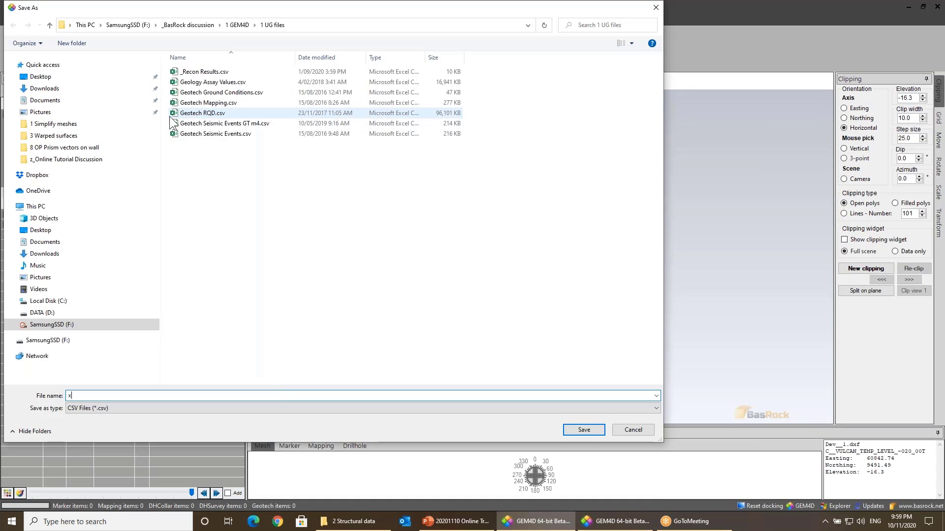
pyautogui.write('xx')
pyautogui.press('Return')
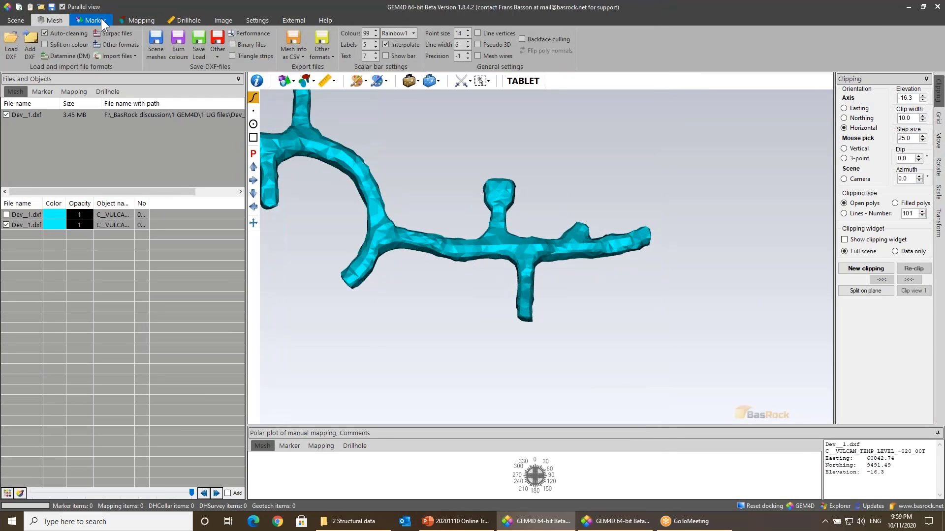
# Step: Load xxx.csv from the 1 UG files folder as marker data and hide the Dev__1.dxf mesh
pyautogui.click(101, 19)
pyautogui.click(19, 40)
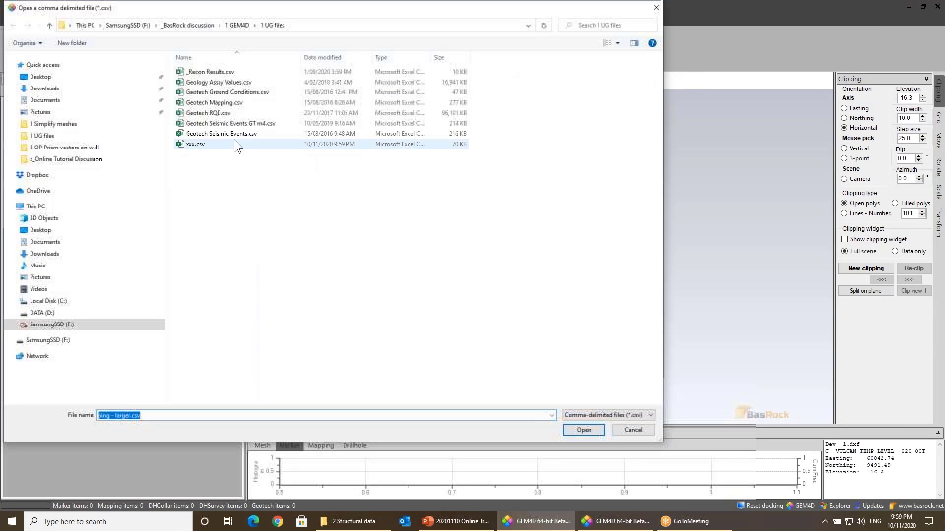
pyautogui.doubleClick(205, 144)
pyautogui.scroll(-3, 498, 273)
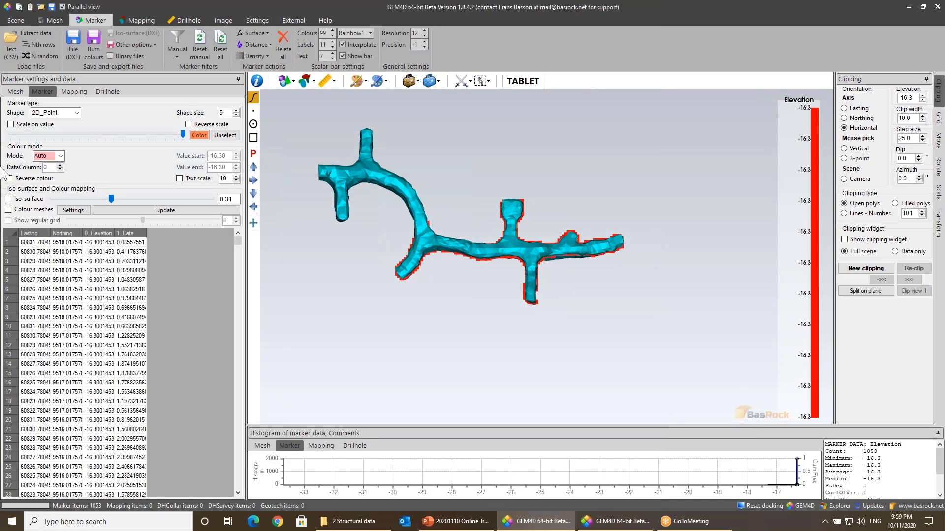
pyautogui.click(21, 92)
pyautogui.click(6, 115)
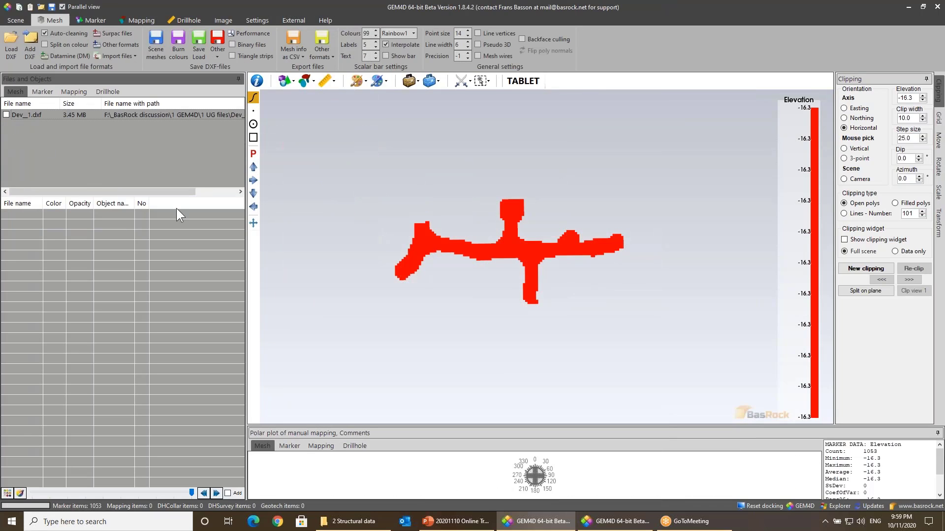
# Step: Colour the ERF markers by data column 1 with the colour scale reversed
pyautogui.click(42, 92)
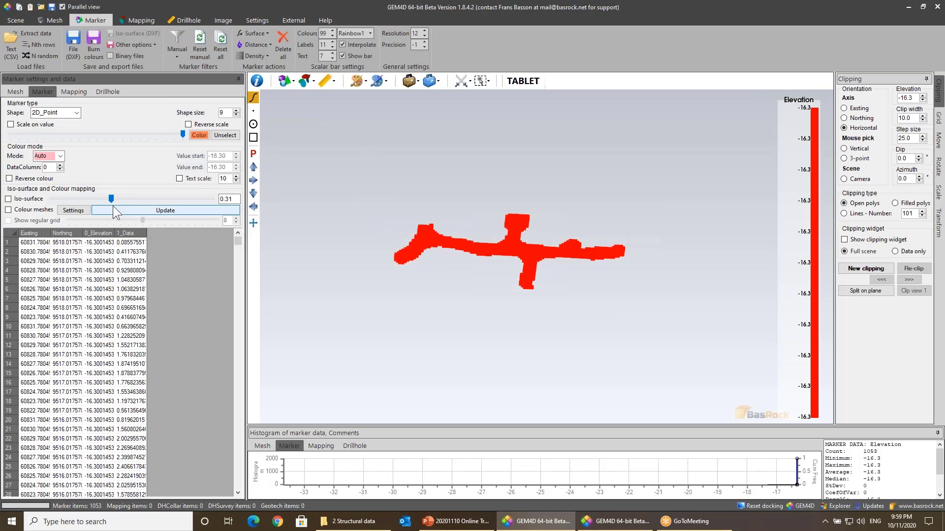
pyautogui.click(59, 165)
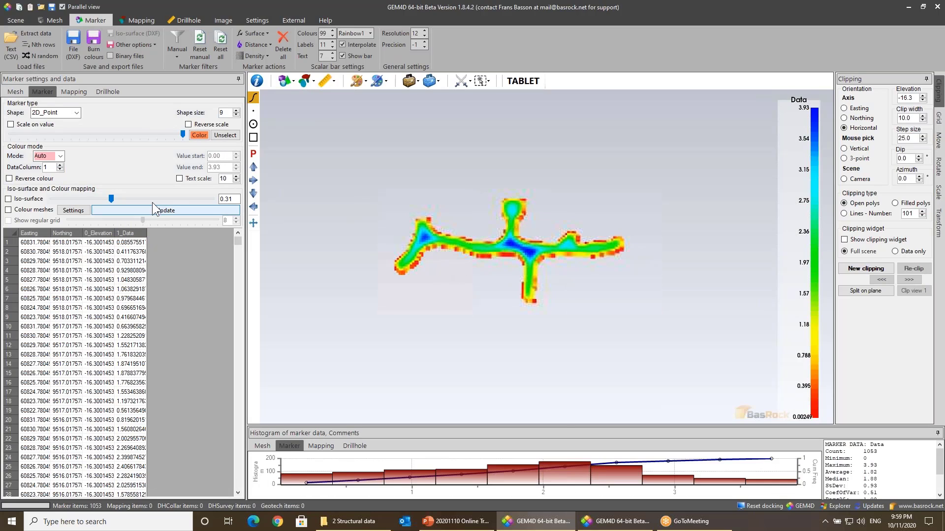
pyautogui.click(8, 178)
pyautogui.scroll(2, 518, 186)
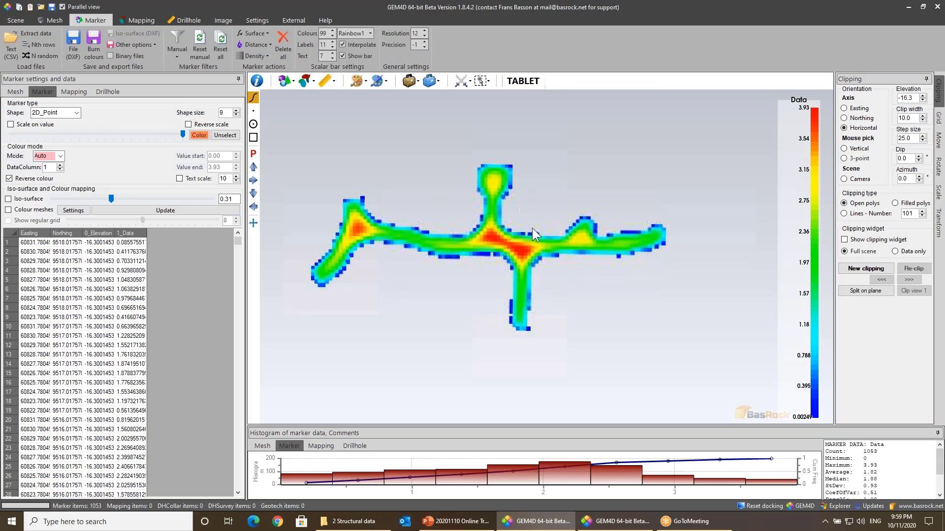
pyautogui.moveTo(539, 223); pyautogui.dragTo(593, 219, button='middle')
pyautogui.moveTo(593, 258); pyautogui.dragTo(580, 243, button='right')
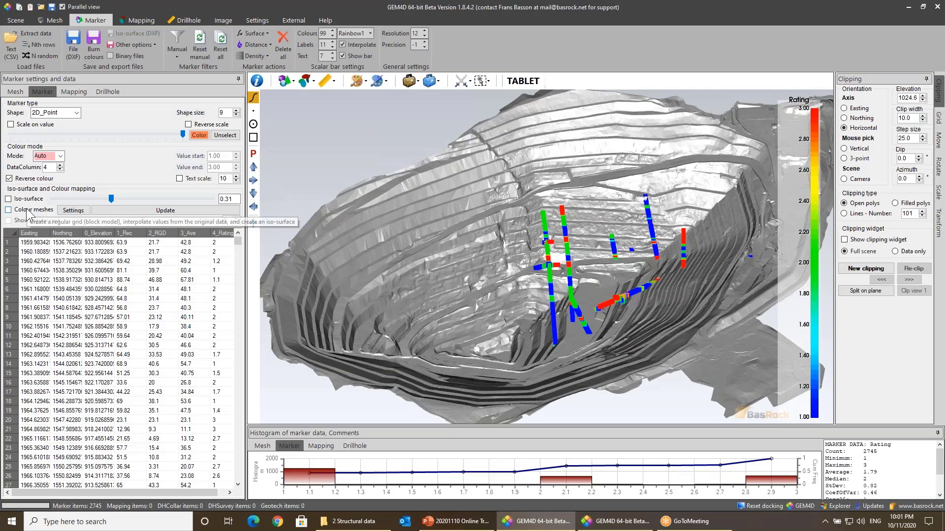
# Step: Colour the pit shell mesh from the Rating marker data and inspect the coloured walls around the drillholes
pyautogui.click(27, 211)
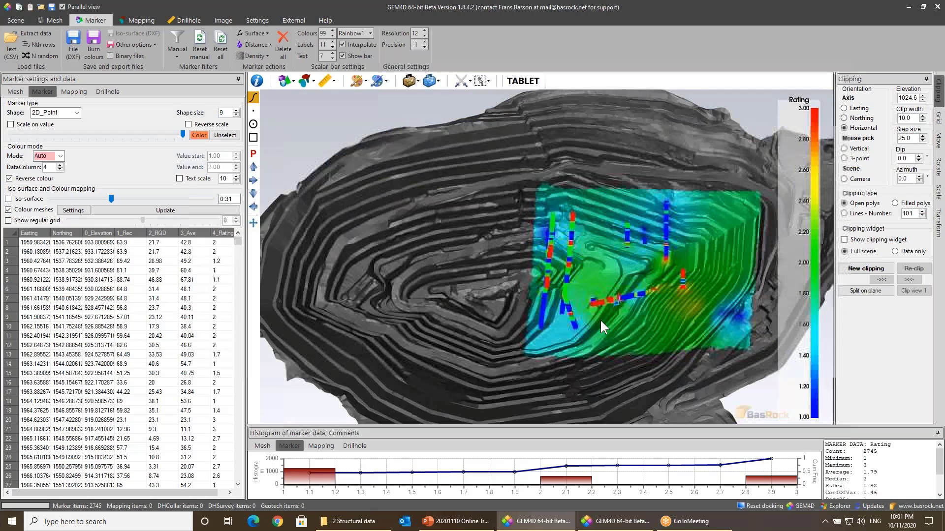
pyautogui.moveTo(600, 319); pyautogui.dragTo(671, 220)
pyautogui.scroll(5, 529, 307)
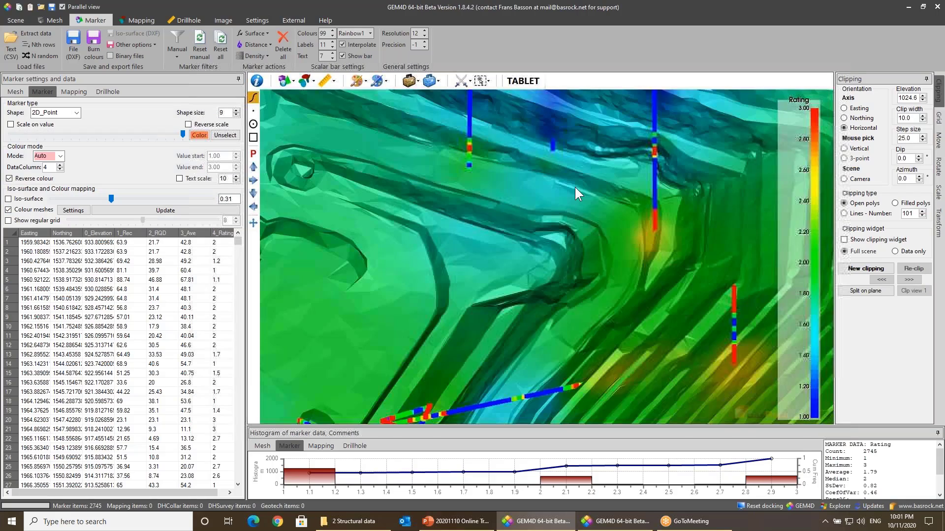
pyautogui.moveTo(575, 187); pyautogui.dragTo(604, 356)
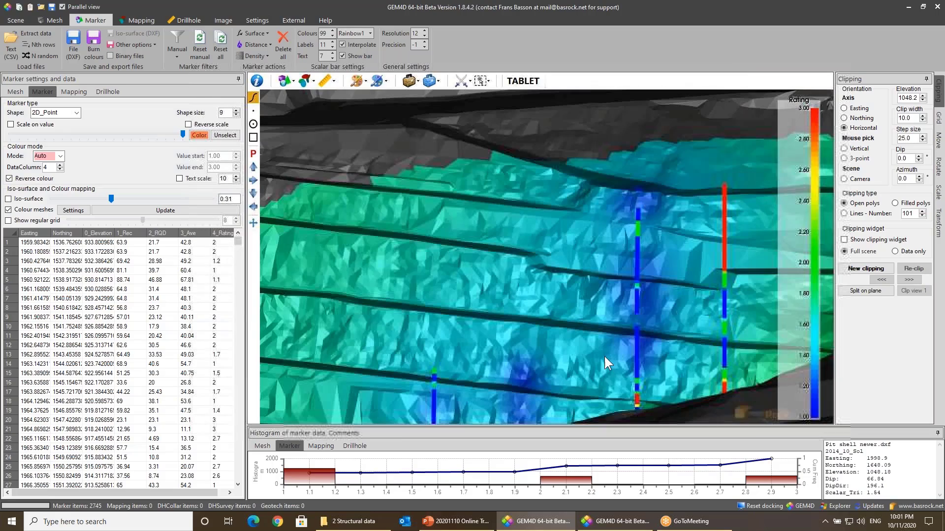
pyautogui.click(537, 382)
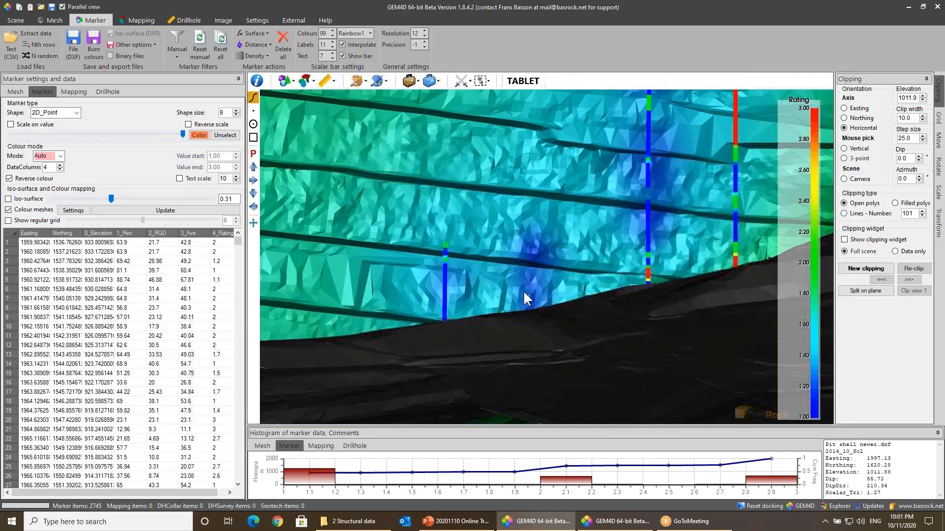
pyautogui.moveTo(524, 290); pyautogui.dragTo(418, 231)
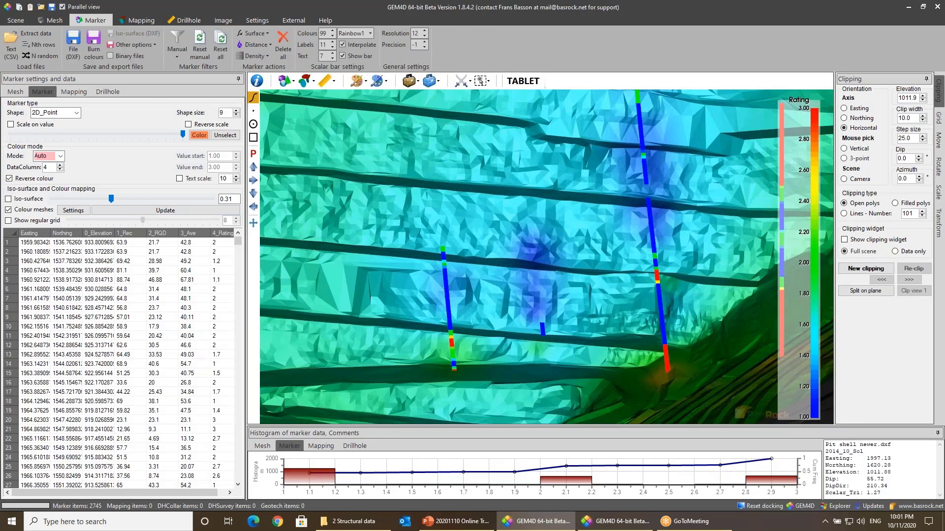
# Step: Display the pit shell's triangle edges and examine the triangulation around the dark blue zones on the wall
pyautogui.click(15, 92)
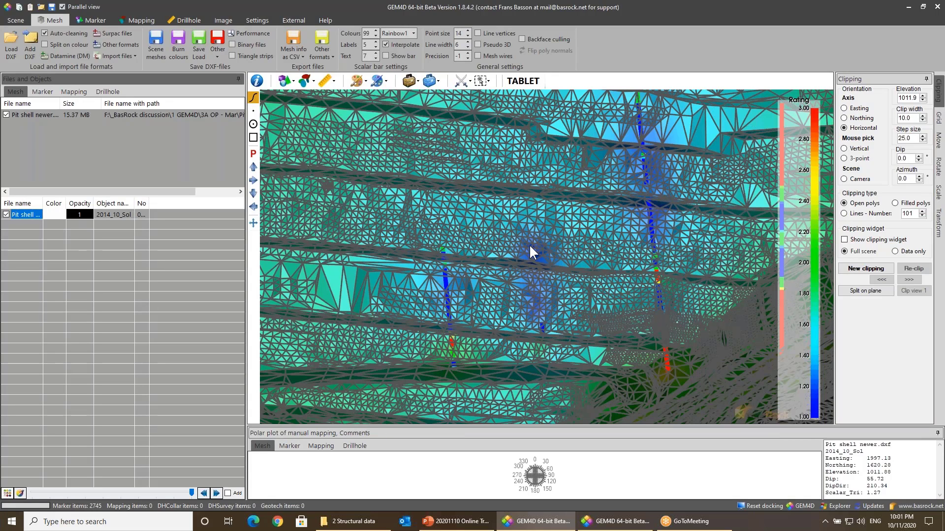
pyautogui.scroll(-1, 530, 246)
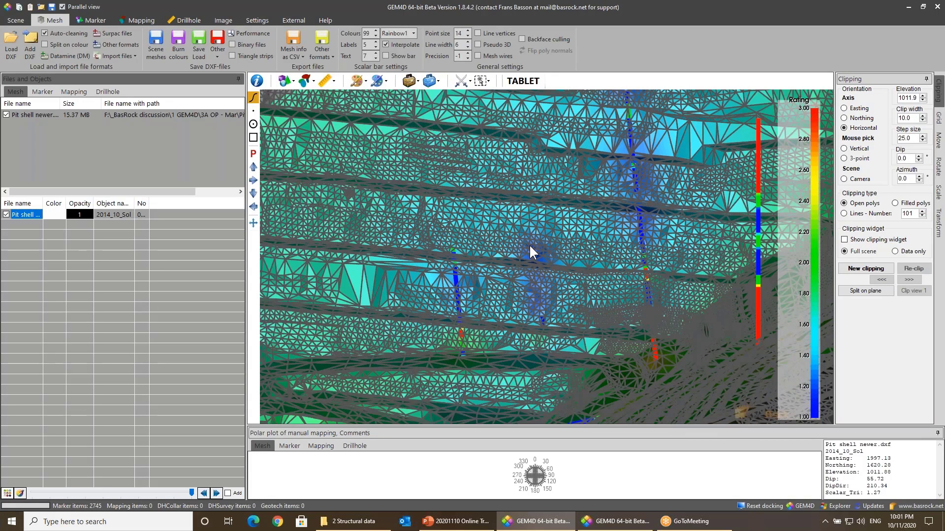
pyautogui.scroll(1, 542, 265)
pyautogui.scroll(5, 542, 217)
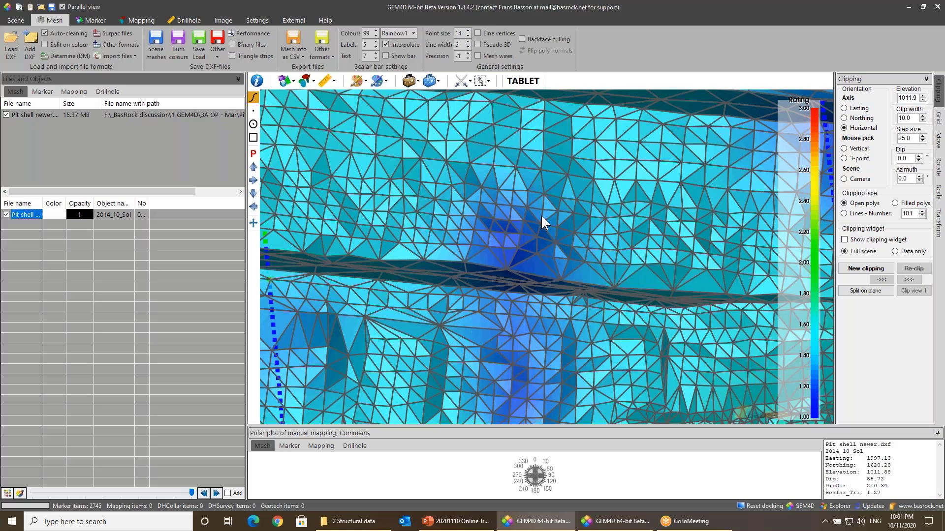
pyautogui.scroll(-4, 541, 215)
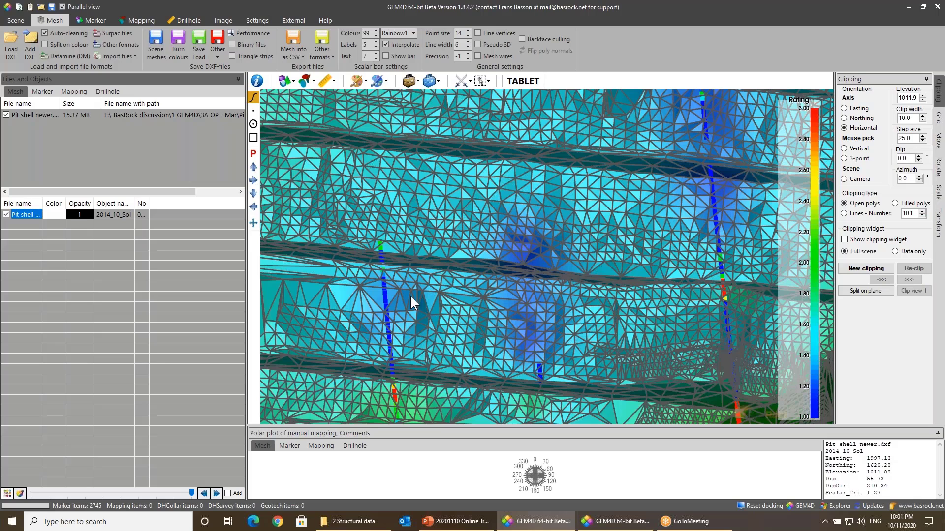
# Step: Show the regular grid of interpolated Rating values together with the coloured pit shell
pyautogui.click(410, 81)
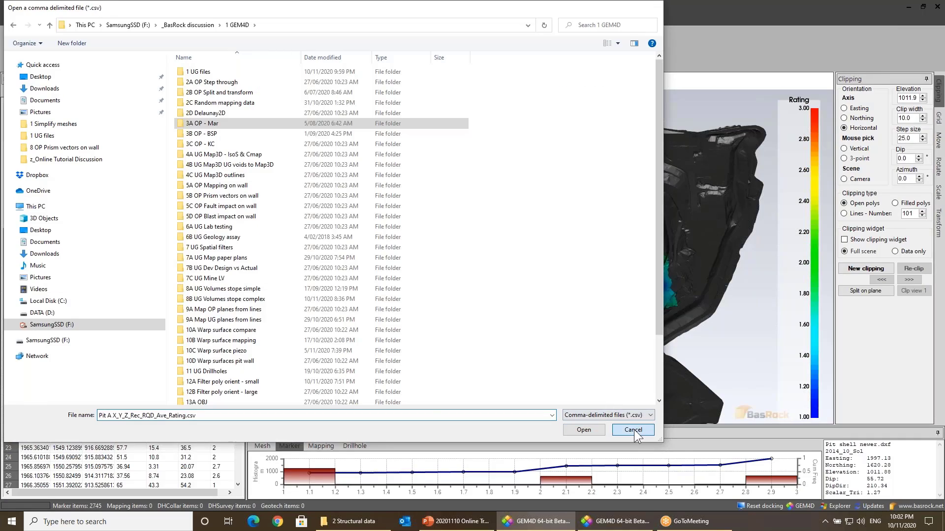
pyautogui.click(634, 430)
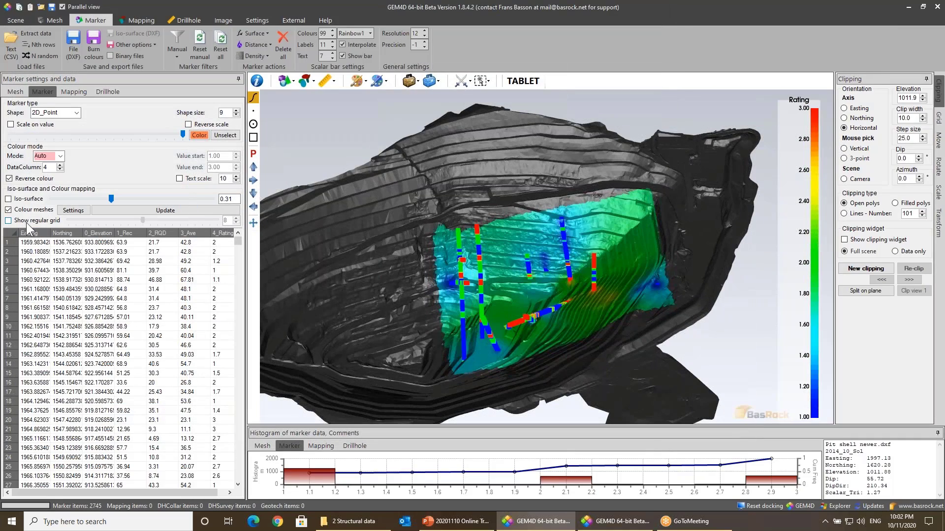
pyautogui.click(30, 221)
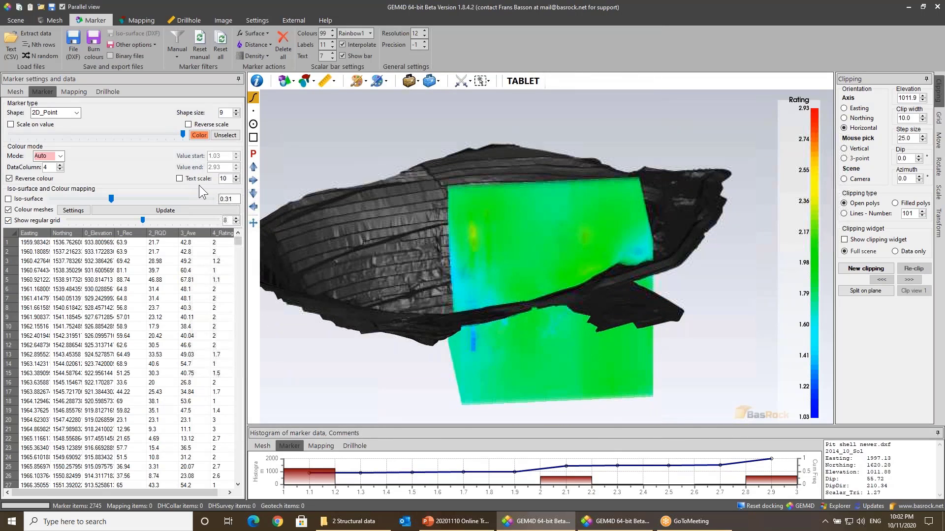
pyautogui.moveTo(372, 220); pyautogui.dragTo(305, 224)
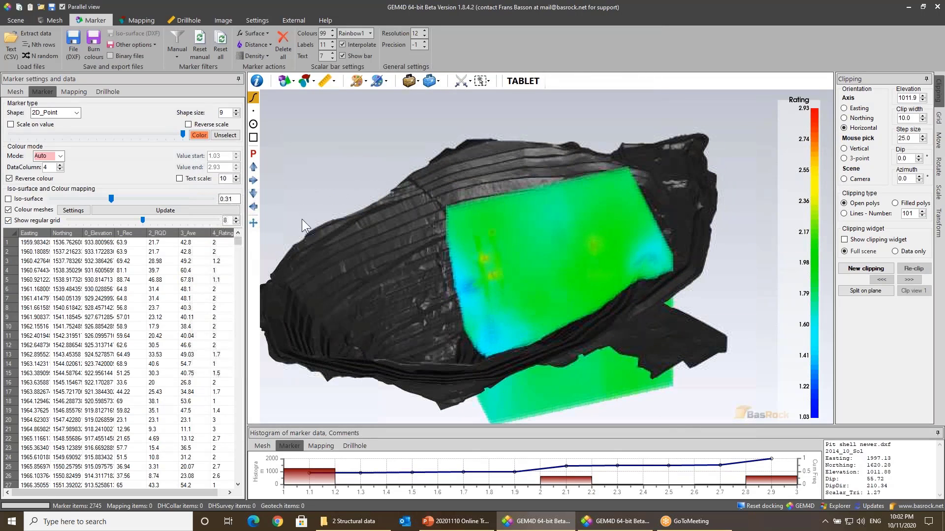
# Step: Switch the marker colour mode to Manual with a value range from 1.2 to 2.5
pyautogui.click(61, 157)
pyautogui.click(45, 171)
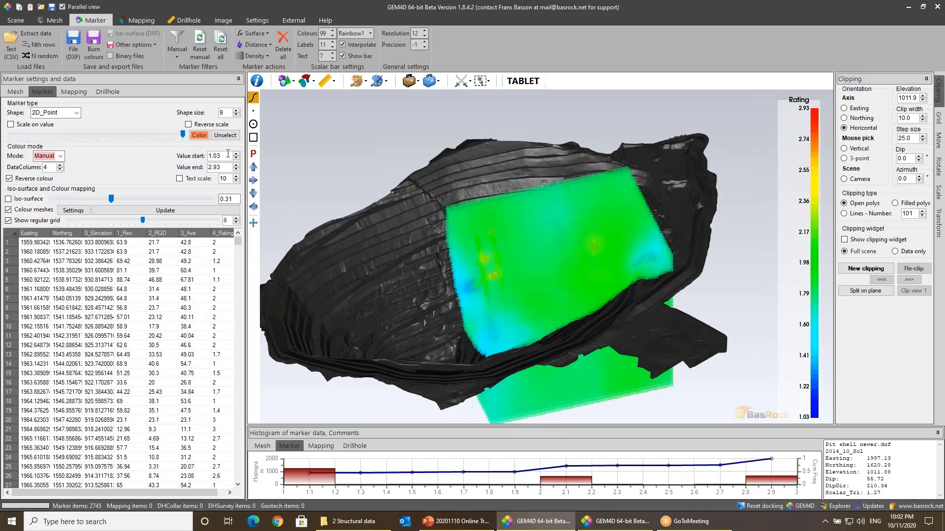
pyautogui.click(228, 155)
pyautogui.write('1.')
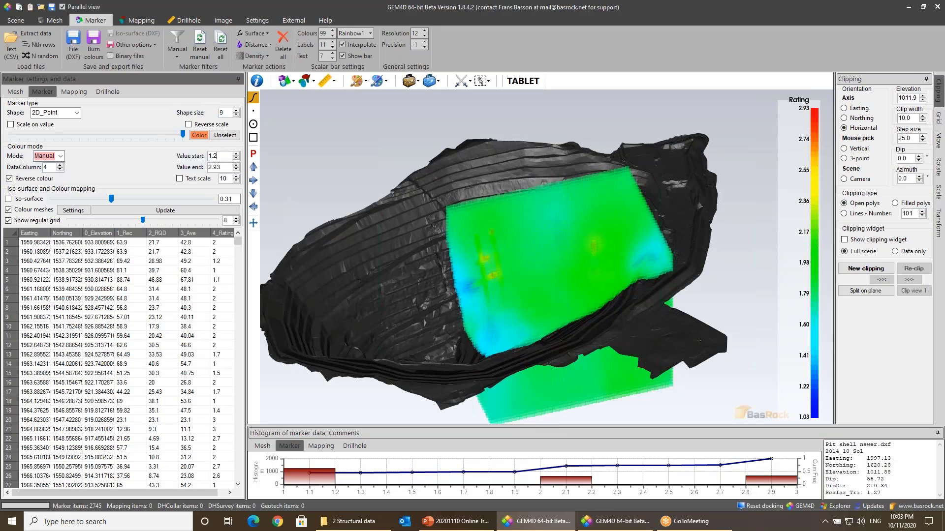
pyautogui.write('2')
pyautogui.press('Return')
pyautogui.click(228, 169)
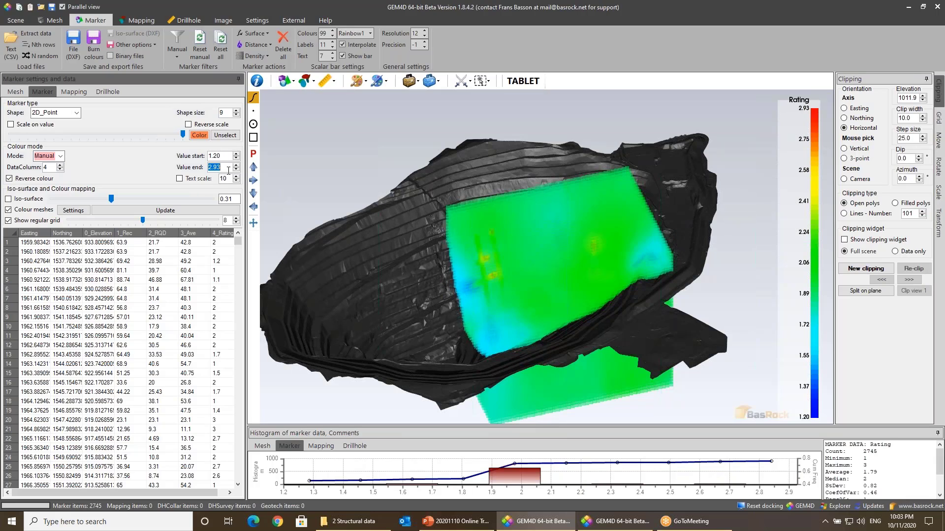
pyautogui.write('2.5')
pyautogui.press('Return')
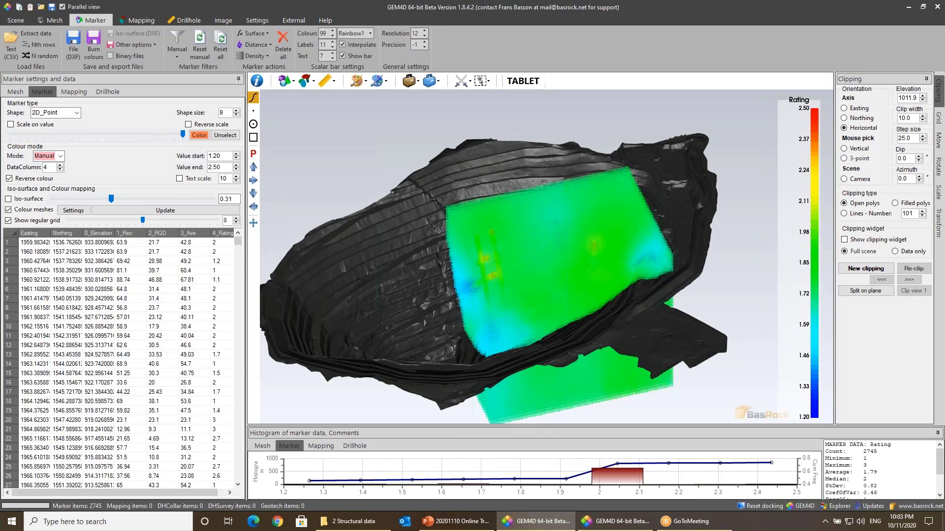
# Step: Update the Rating colour mapping on the regular grid with the manual value range and view it inside the pit shell
pyautogui.click(202, 212)
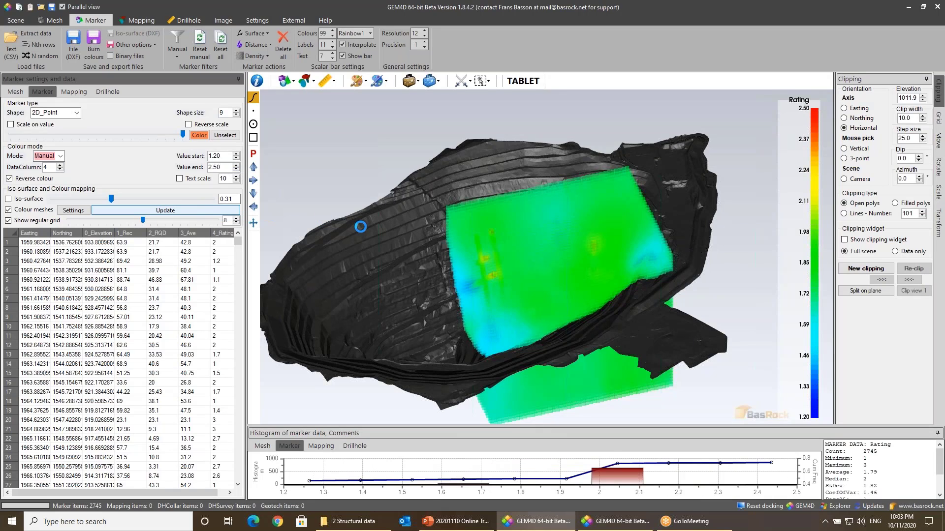
pyautogui.moveTo(379, 235)
pyautogui.mouseDown()
pyautogui.moveTo(556, 238)
pyautogui.moveTo(575, 257)
pyautogui.mouseUp()
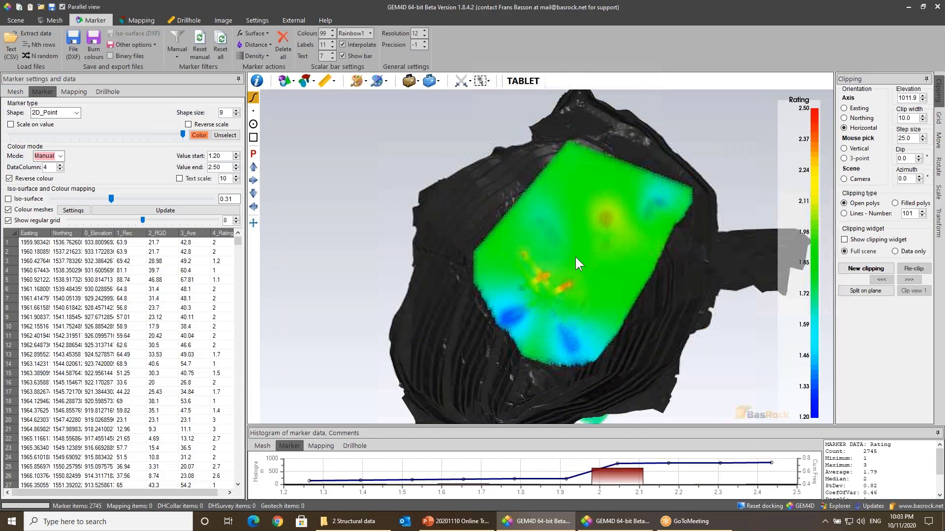
# Step: Export the regular grid points of the block model as a CSV file named xxx
pyautogui.click(52, 21)
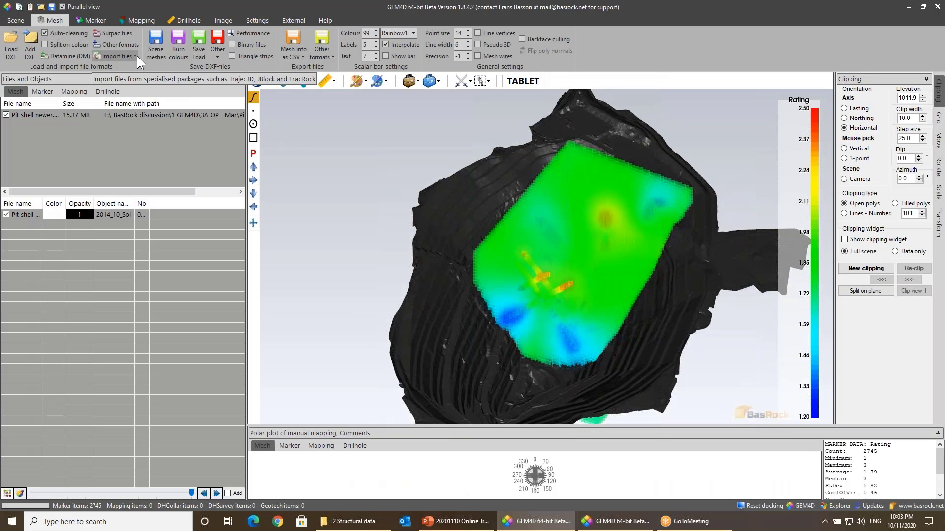
pyautogui.click(96, 21)
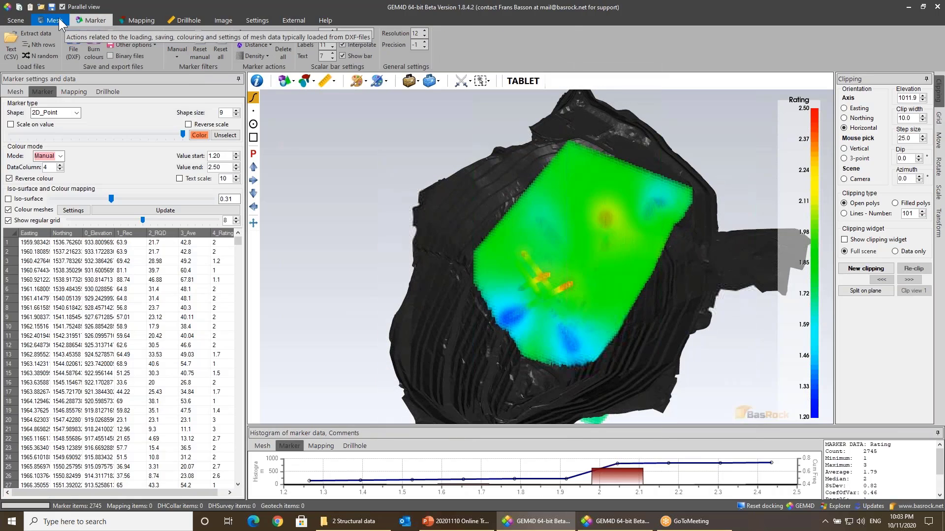
pyautogui.click(58, 19)
pyautogui.click(94, 20)
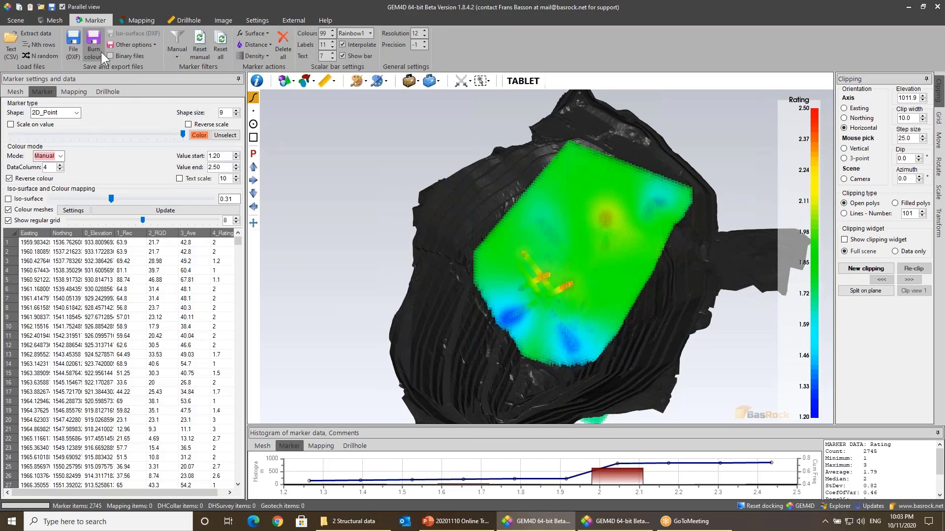
pyautogui.click(143, 45)
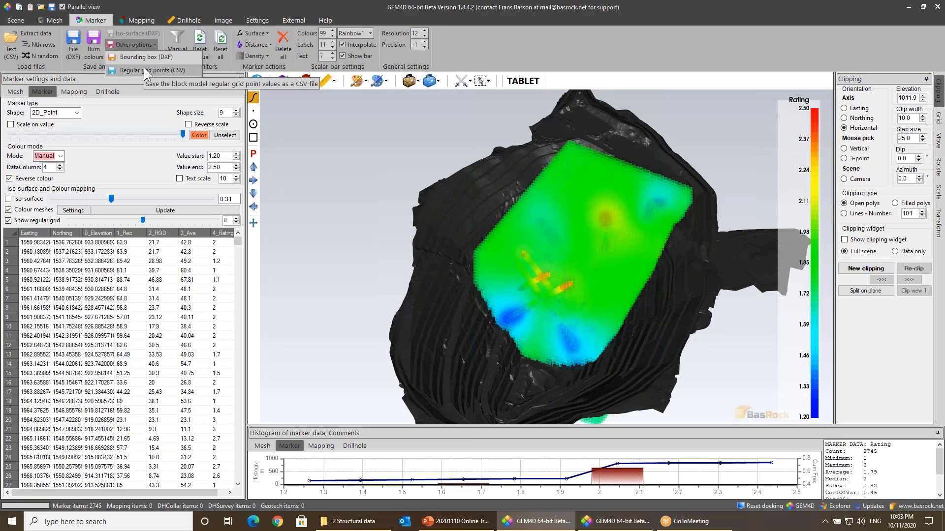
pyautogui.click(145, 70)
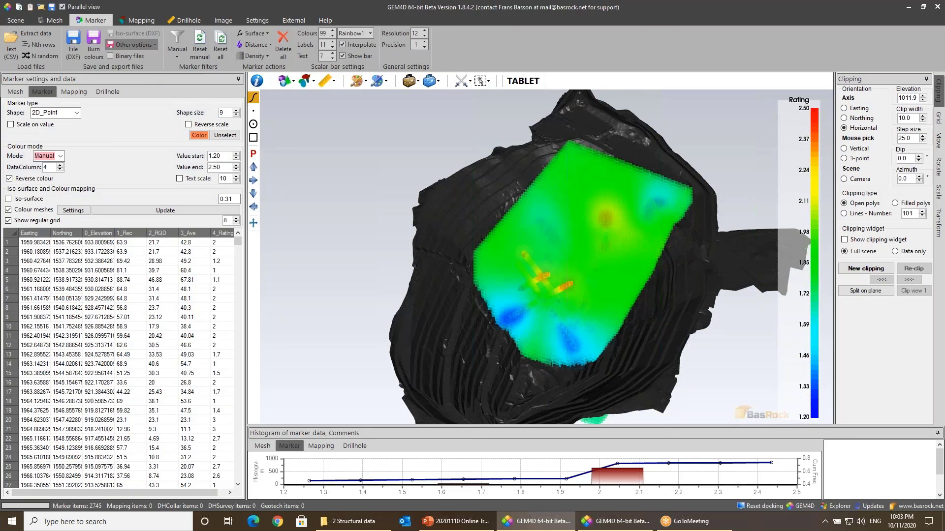
pyautogui.write('xxx')
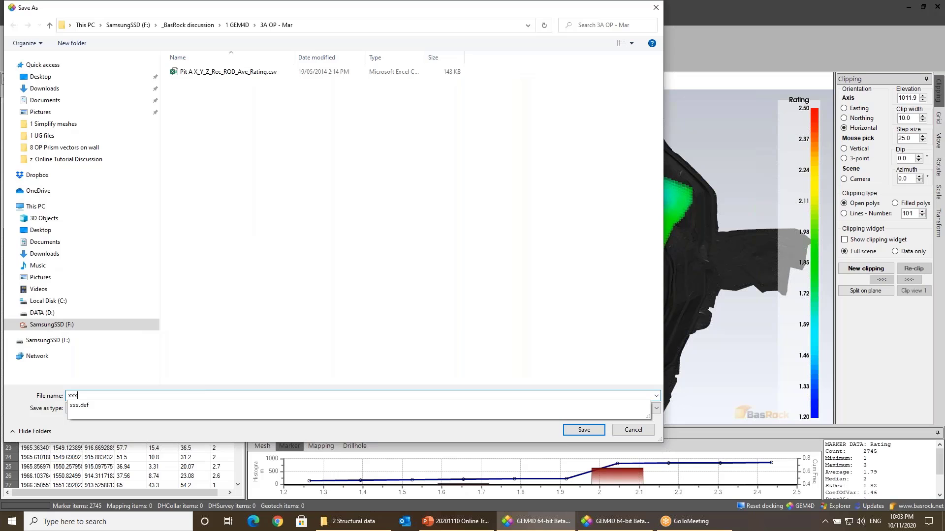
pyautogui.press('Return')
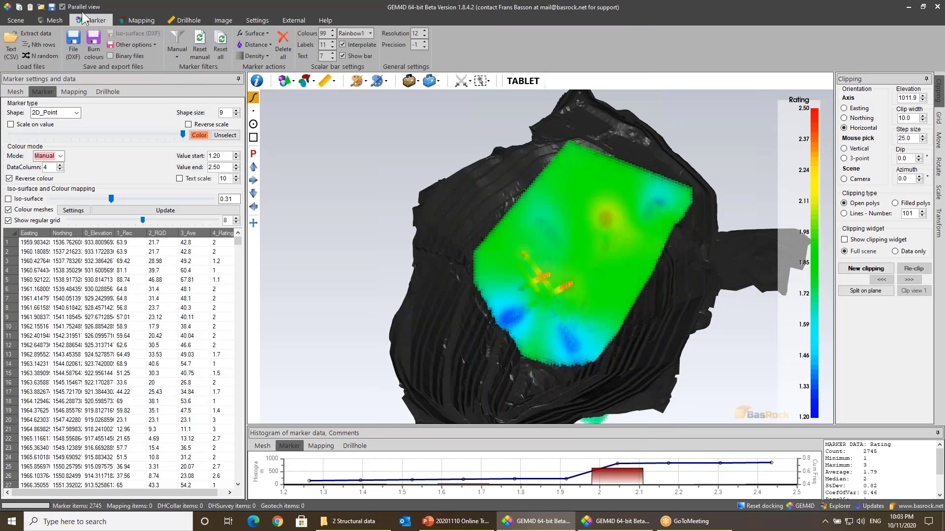
# Step: Load xxx.csv as marker data and colour the points by data column 1
pyautogui.click(12, 45)
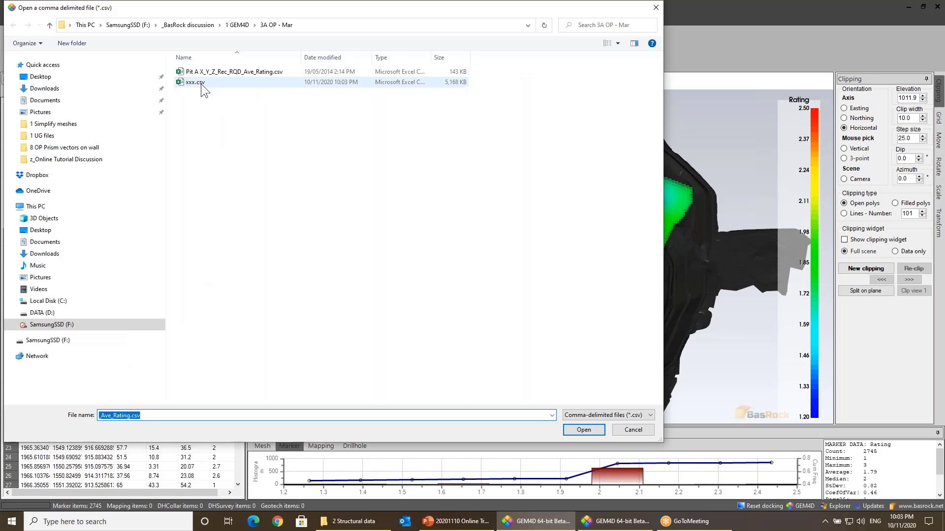
pyautogui.doubleClick(200, 85)
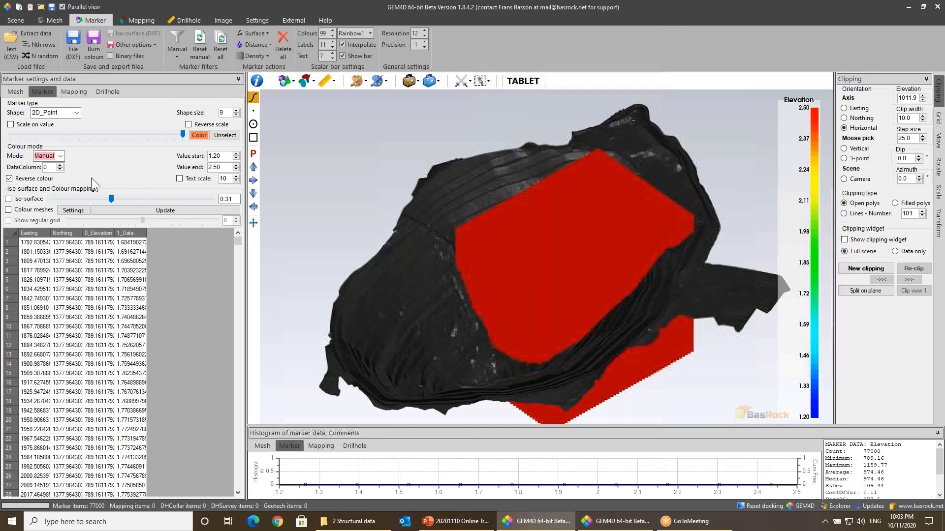
pyautogui.click(60, 165)
pyautogui.moveTo(642, 281); pyautogui.dragTo(491, 210)
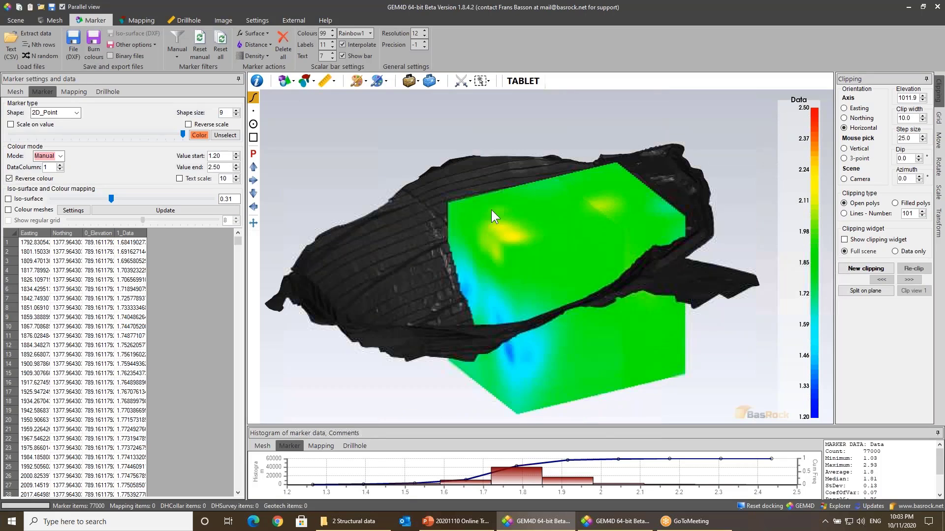
# Step: Hide the pit shell mesh and examine the loaded grid points from plan and oblique views
pyautogui.click(15, 92)
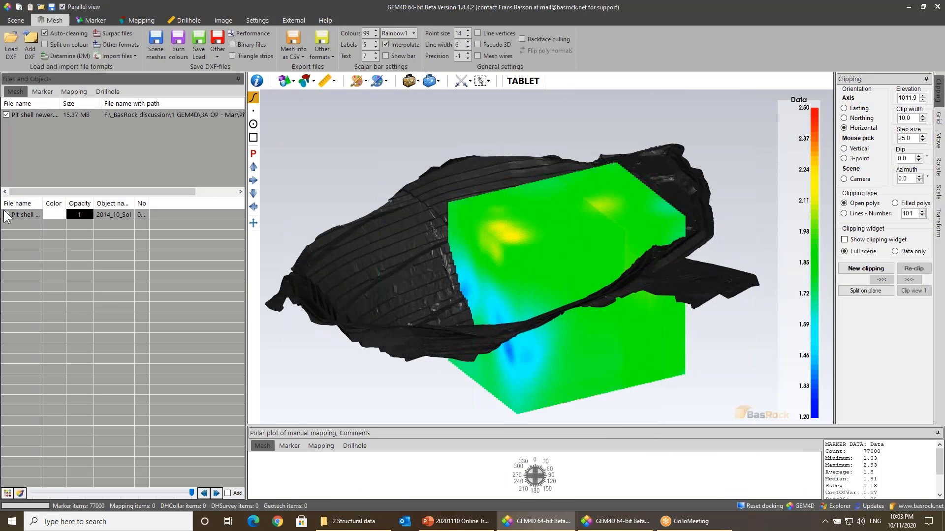
pyautogui.click(6, 215)
pyautogui.moveTo(413, 225); pyautogui.dragTo(485, 271)
pyautogui.press('p')
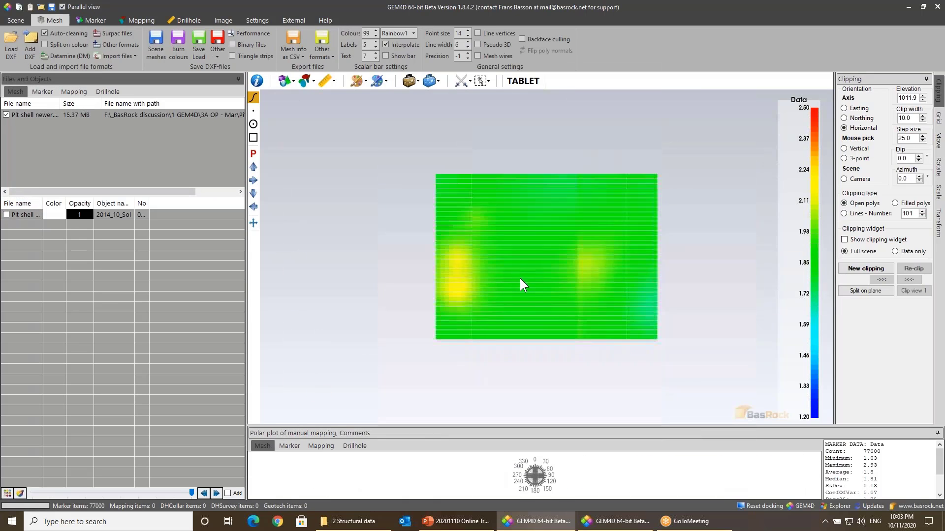
pyautogui.moveTo(518, 277); pyautogui.dragTo(515, 258, button='right')
pyautogui.moveTo(489, 205); pyautogui.dragTo(616, 217)
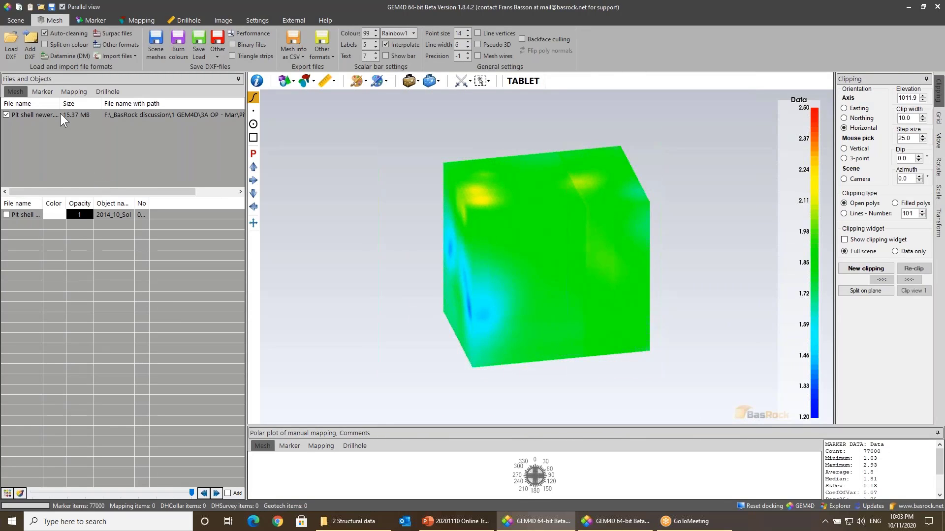
# Step: Change the marker shape of the grid points to 2D_Point3D and inspect the block's sides
pyautogui.click(42, 91)
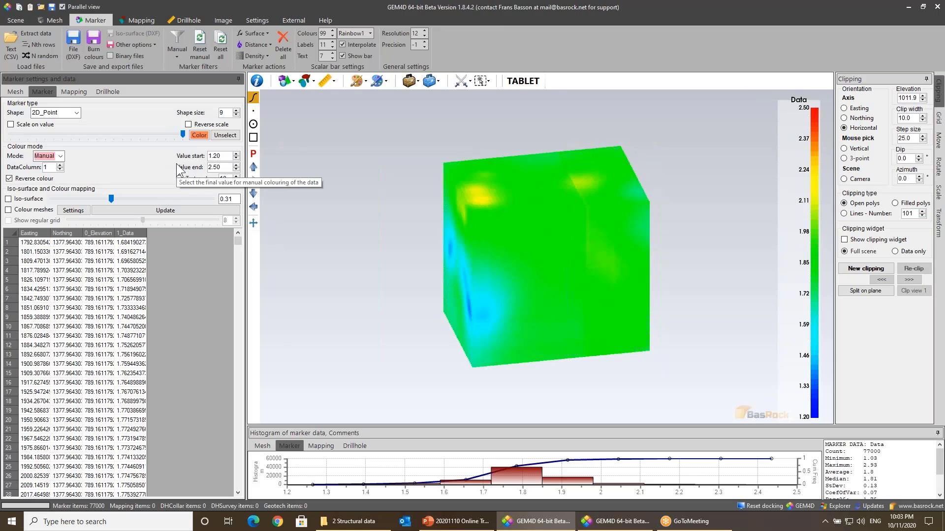
pyautogui.click(76, 113)
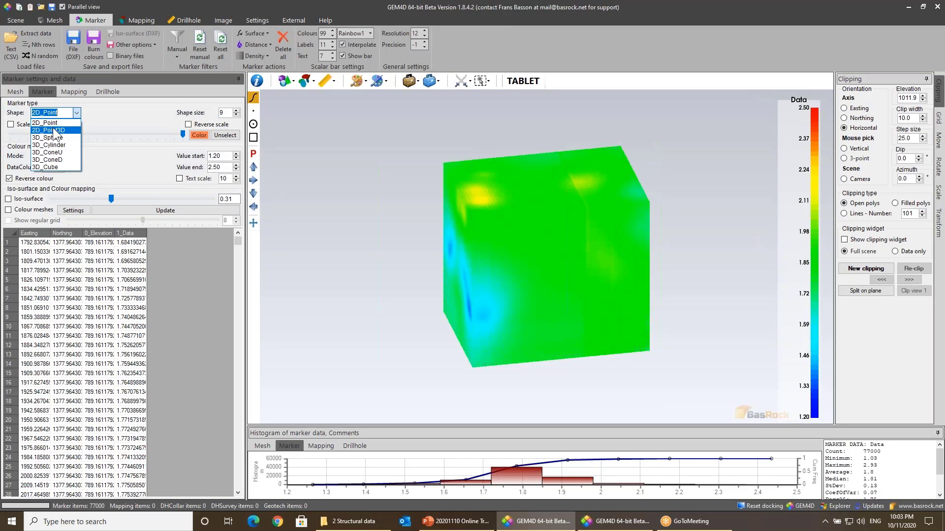
pyautogui.click(54, 131)
pyautogui.moveTo(382, 245)
pyautogui.mouseDown()
pyautogui.moveTo(567, 237)
pyautogui.moveTo(487, 244)
pyautogui.moveTo(550, 250)
pyautogui.moveTo(492, 256)
pyautogui.mouseUp()
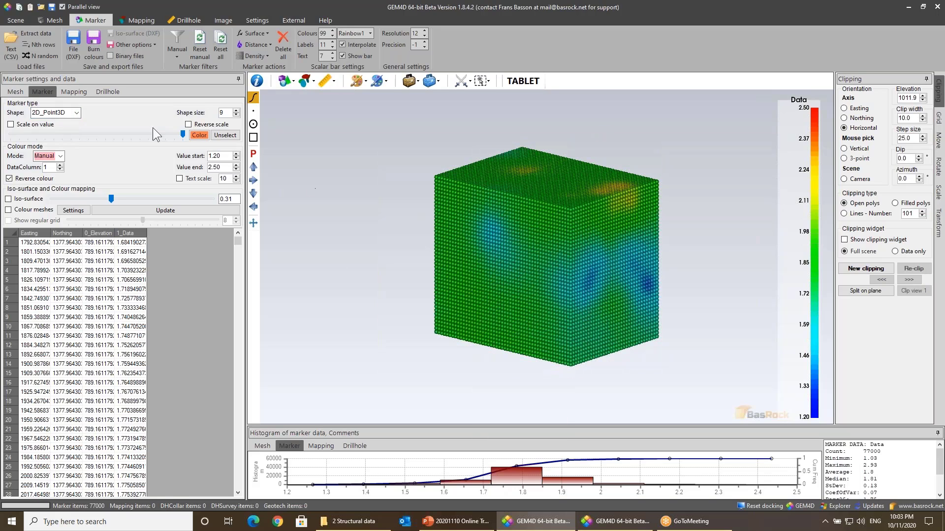
pyautogui.click(76, 114)
pyautogui.click(62, 130)
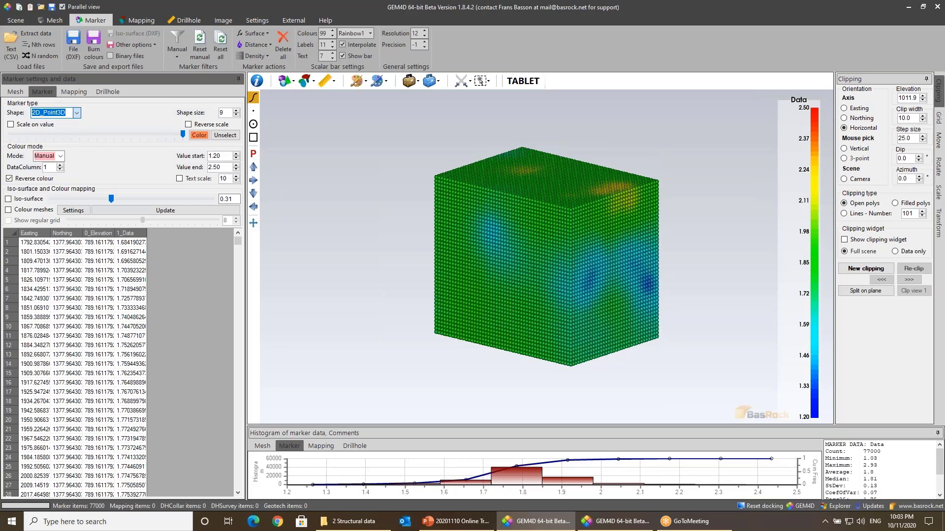
pyautogui.moveTo(551, 266); pyautogui.dragTo(554, 241)
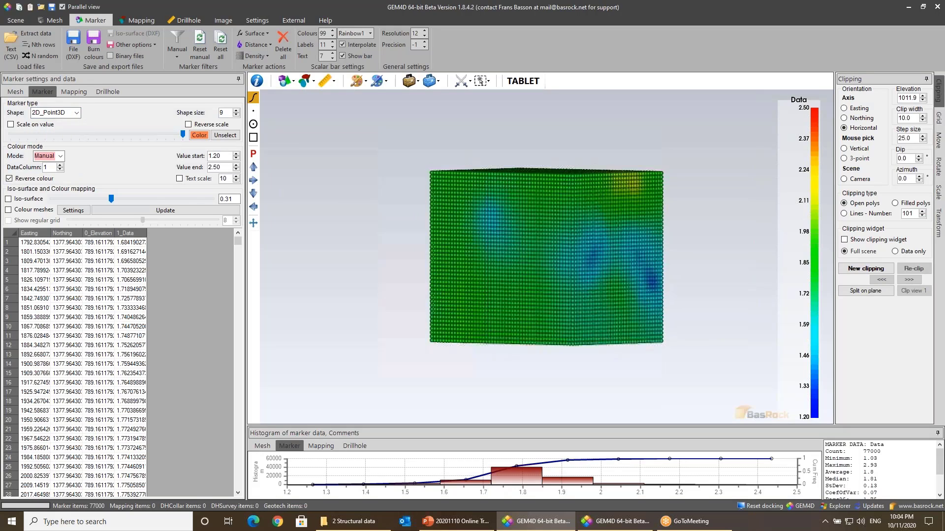
# Step: Clip the grid points horizontally at elevation 996.0 and show the slice in plan view
pyautogui.scroll(1, 553, 240)
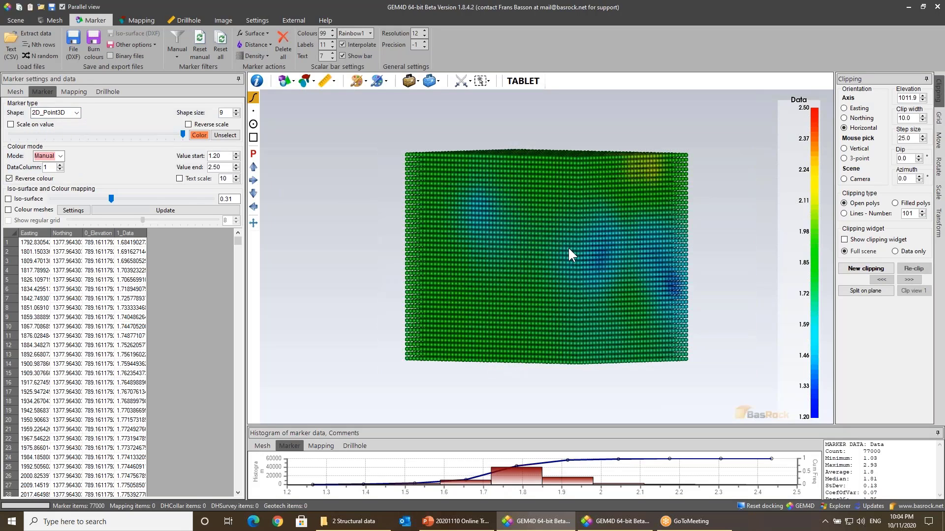
pyautogui.click(569, 250)
pyautogui.click(863, 268)
pyautogui.moveTo(736, 276)
pyautogui.mouseDown()
pyautogui.moveTo(494, 268)
pyautogui.moveTo(566, 253)
pyautogui.mouseUp()
pyautogui.press('p')
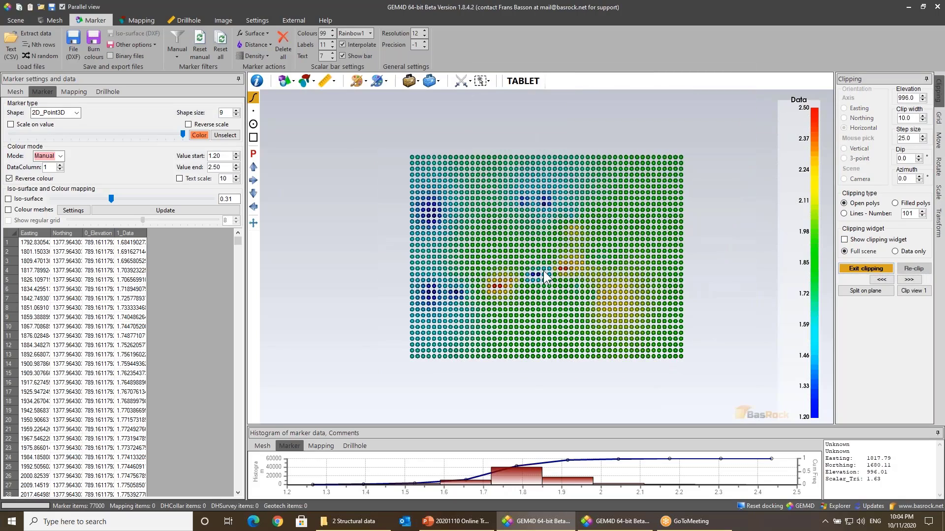
# Step: Inspect the spacing of the clipped points and increase the marker shape size to 14
pyautogui.scroll(3, 544, 274)
pyautogui.scroll(-2, 543, 271)
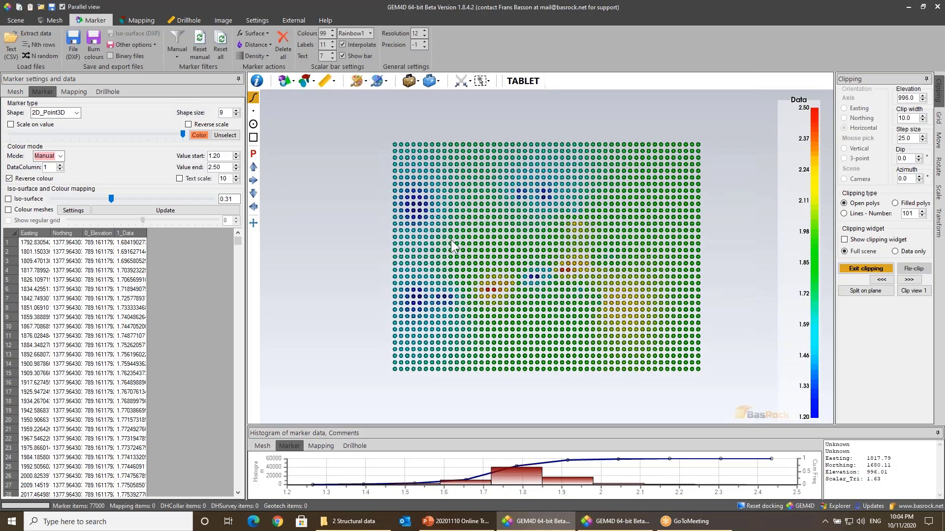
pyautogui.scroll(1, 453, 241)
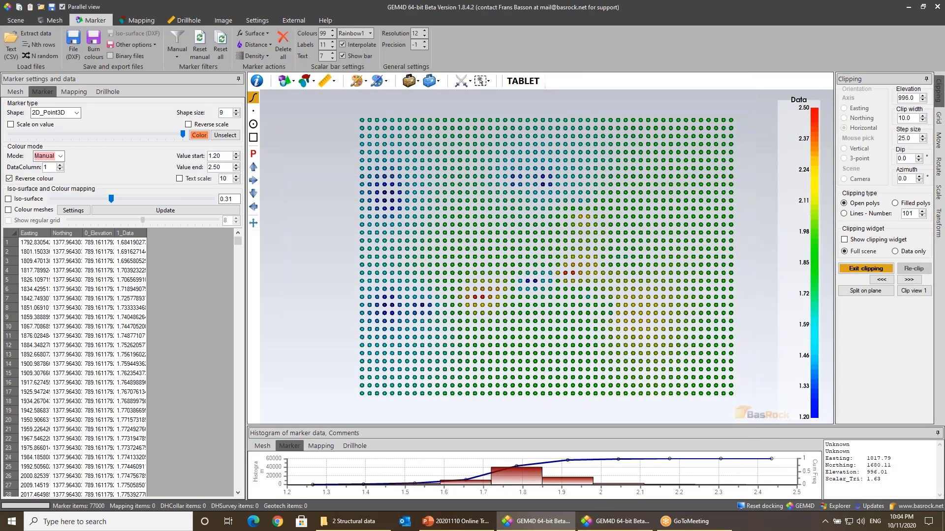
pyautogui.scroll(-4, 496, 303)
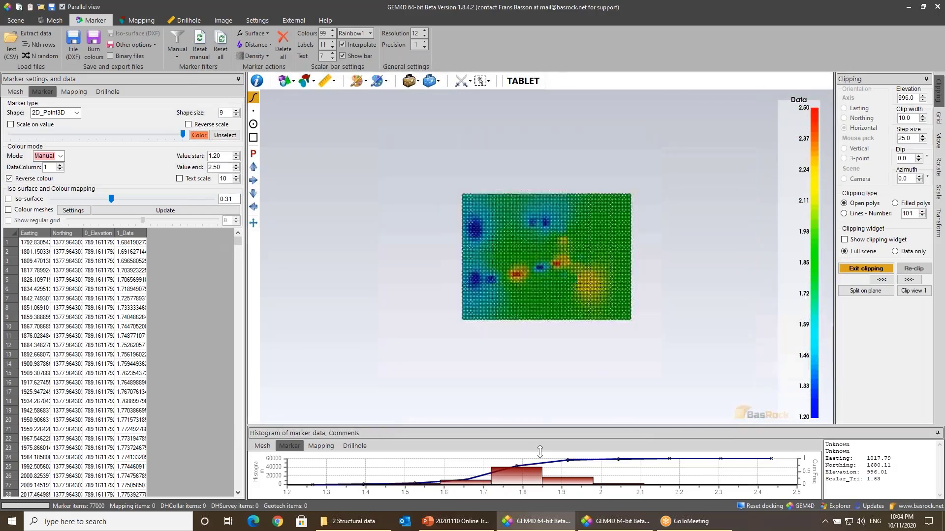
pyautogui.scroll(3, 518, 320)
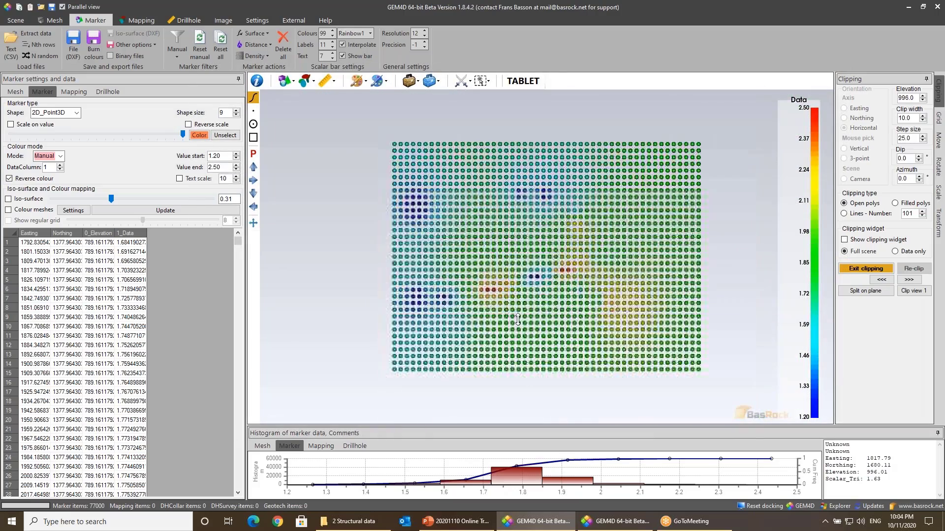
pyautogui.scroll(1, 518, 320)
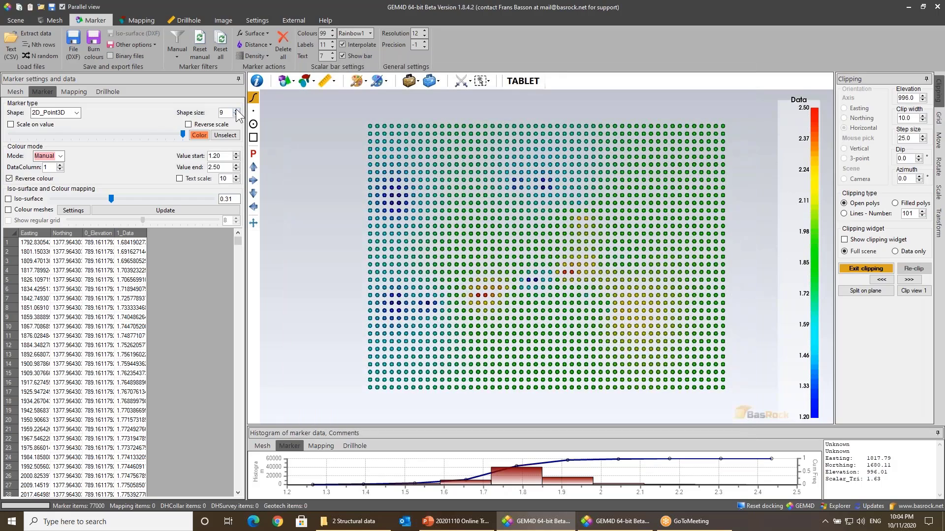
pyautogui.click(236, 109)
pyautogui.click(236, 109)
pyautogui.click(236, 110)
pyautogui.click(236, 110)
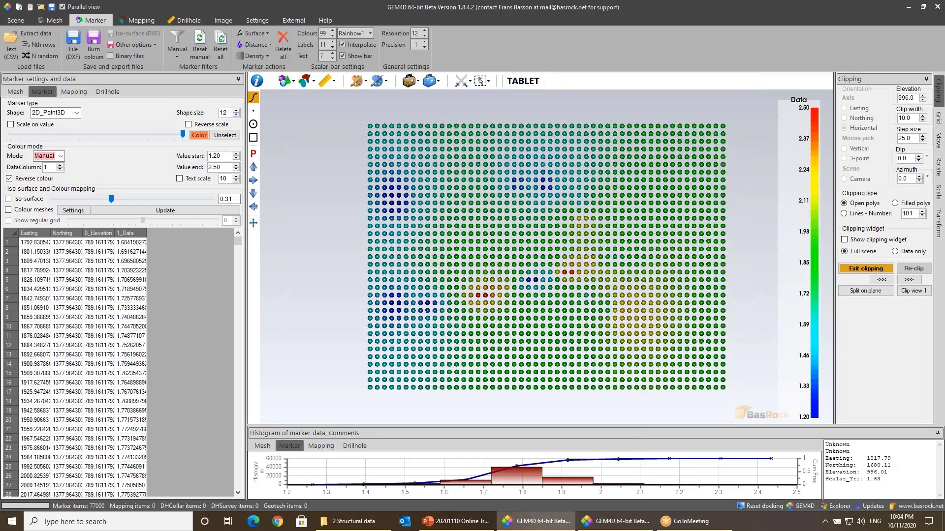
pyautogui.click(236, 110)
# Step: Switch the clipped markers to the 2D_Point shape and increase their shape size to 17
pyautogui.click(77, 113)
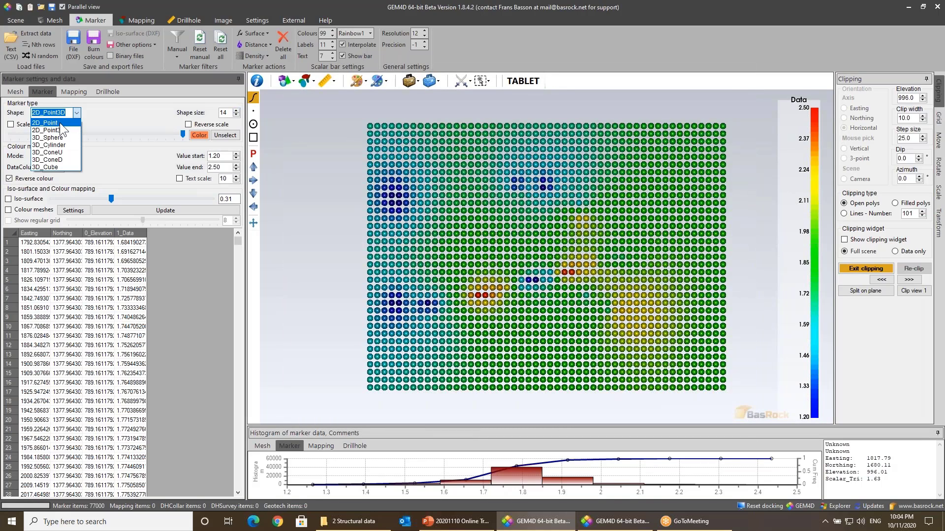
pyautogui.click(62, 124)
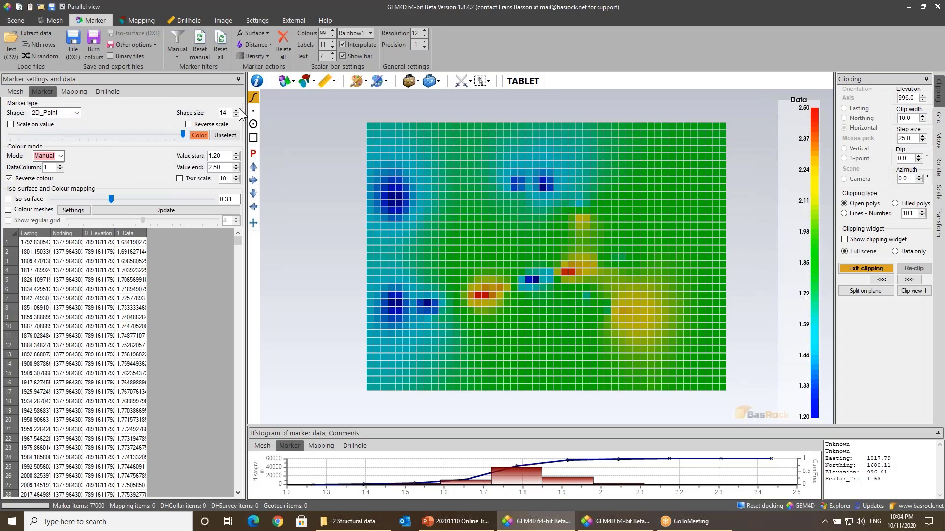
pyautogui.click(236, 110)
pyautogui.click(236, 110)
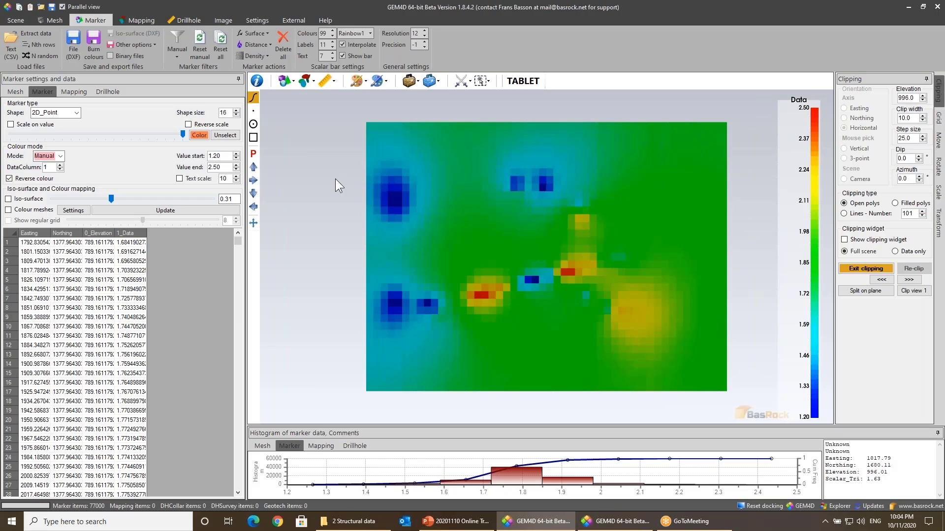
pyautogui.click(236, 110)
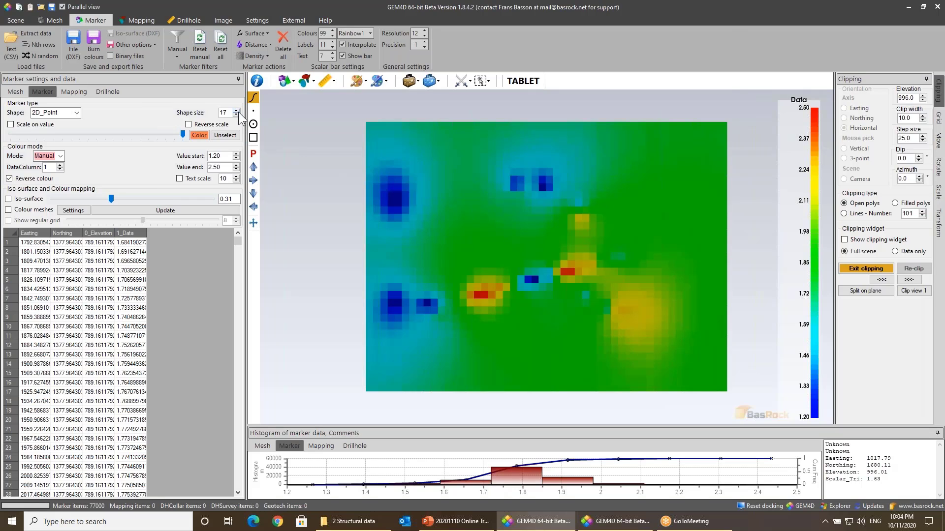
# Step: Reduce the marker shape size to 14 and change the shape to 2D_Point3D
pyautogui.click(236, 114)
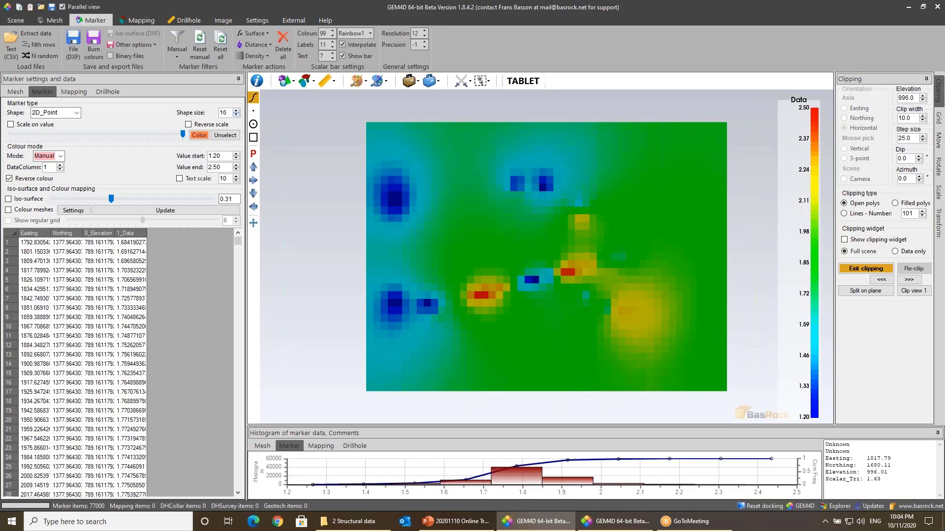
pyautogui.click(237, 114)
pyautogui.click(236, 115)
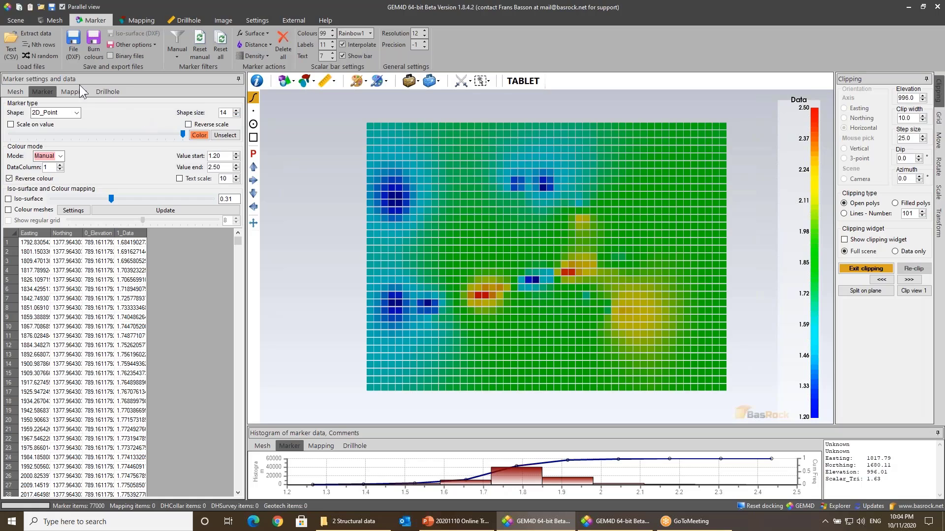
pyautogui.click(78, 113)
pyautogui.click(73, 127)
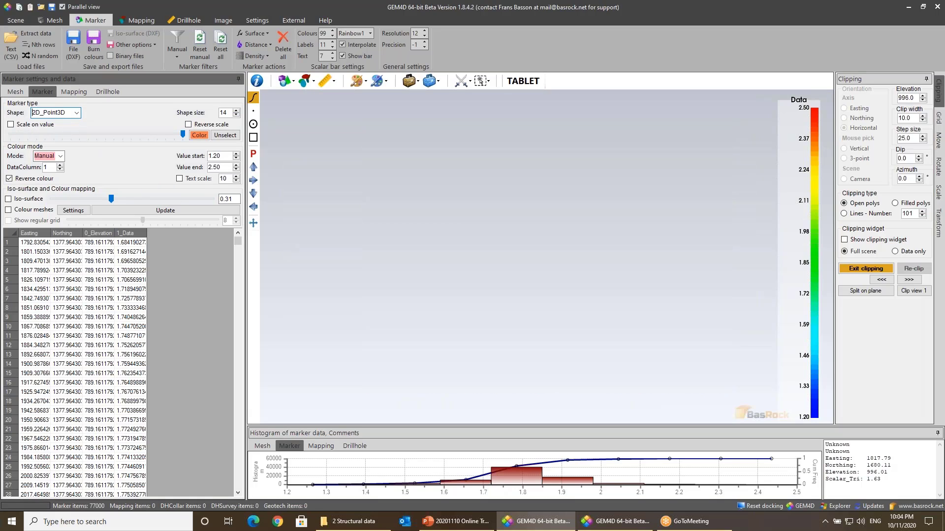
# Step: Increase the shape size of the 2D_Point3D grid markers to 23
pyautogui.click(236, 111)
pyautogui.click(236, 110)
pyautogui.click(236, 110)
pyautogui.click(236, 110)
pyautogui.click(236, 110)
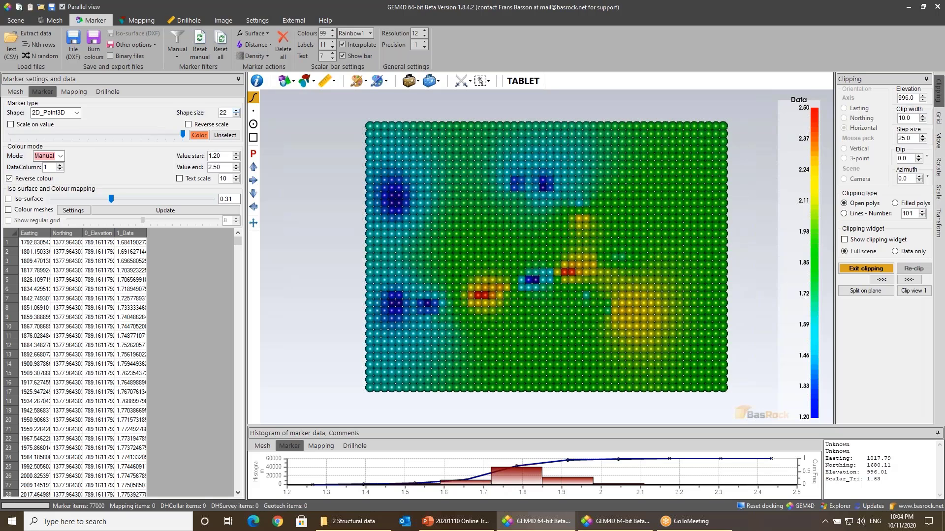
pyautogui.click(236, 110)
pyautogui.click(236, 111)
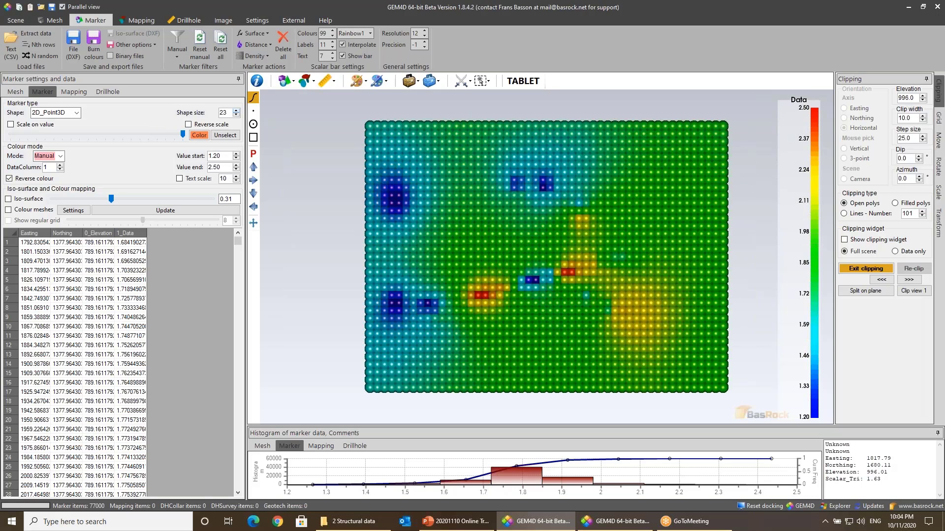
# Step: Set the marker shape size to 14 and lower the opacity of the grid markers to about a third
pyautogui.click(236, 115)
pyautogui.click(236, 115)
pyautogui.click(236, 115)
pyautogui.click(237, 115)
pyautogui.click(236, 115)
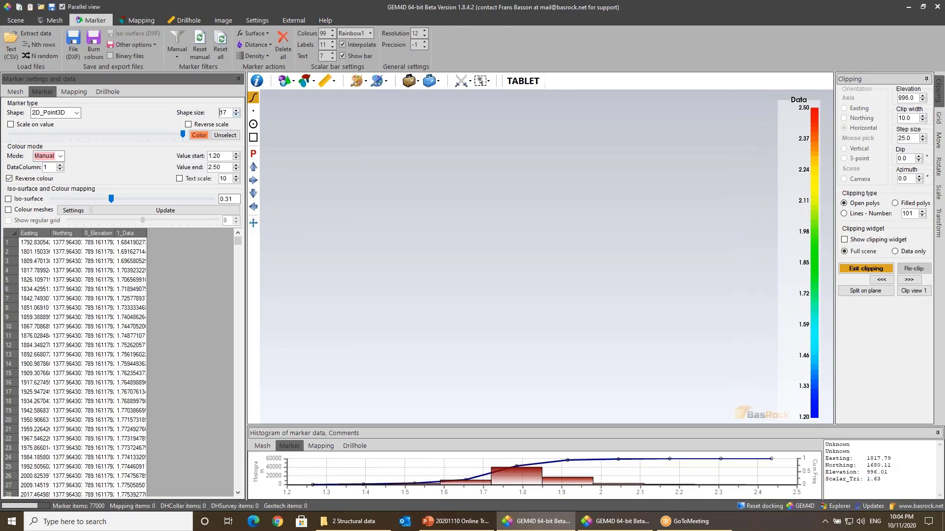
pyautogui.click(236, 115)
pyautogui.click(236, 114)
pyautogui.click(236, 115)
pyautogui.click(236, 114)
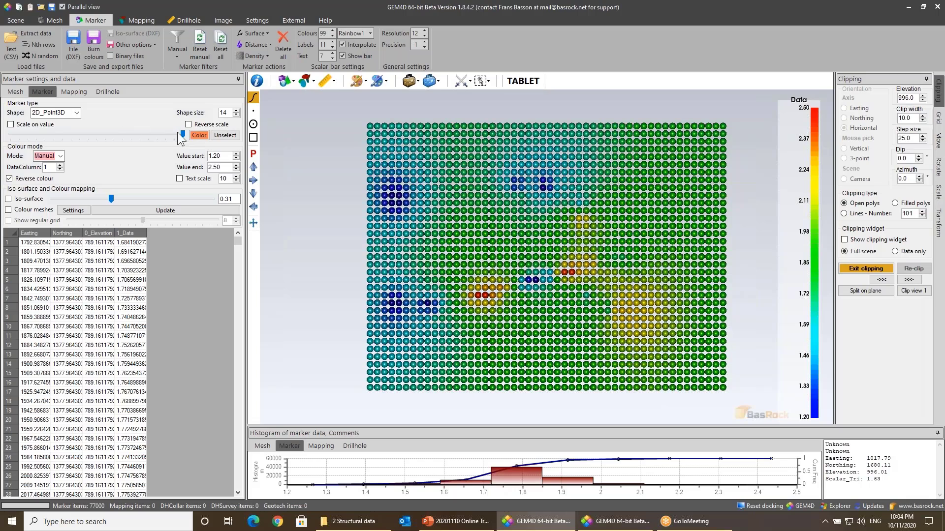
pyautogui.moveTo(182, 134)
pyautogui.mouseDown()
pyautogui.moveTo(35, 145)
pyautogui.moveTo(65, 150)
pyautogui.moveTo(32, 151)
pyautogui.moveTo(74, 164)
pyautogui.moveTo(47, 165)
pyautogui.moveTo(58, 165)
pyautogui.mouseUp()
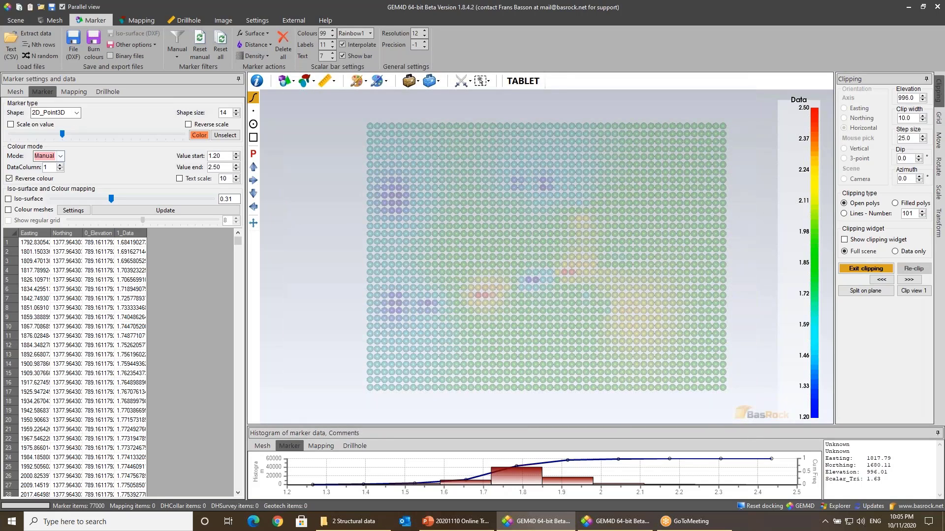
# Step: Show the loaded pit shell mesh together with the clipped grid points at elevation 996.0
pyautogui.click(51, 21)
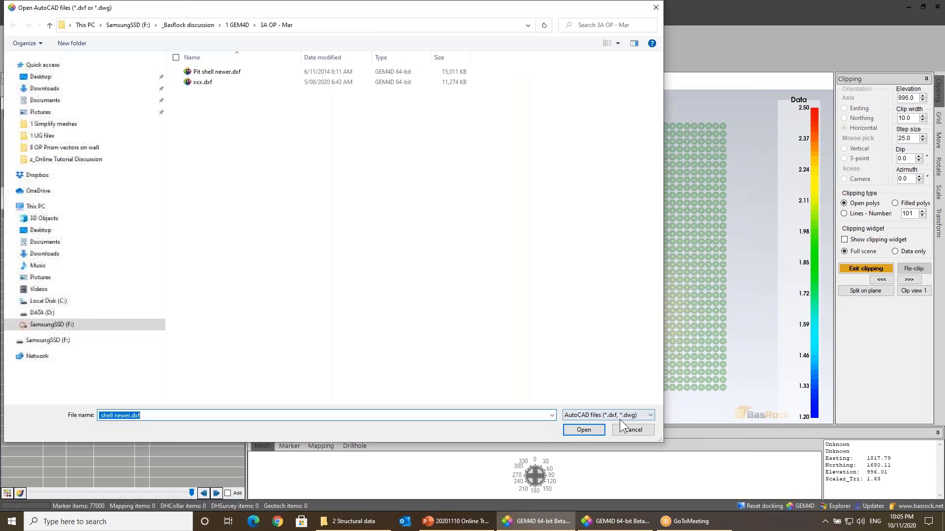
pyautogui.click(624, 427)
pyautogui.click(6, 214)
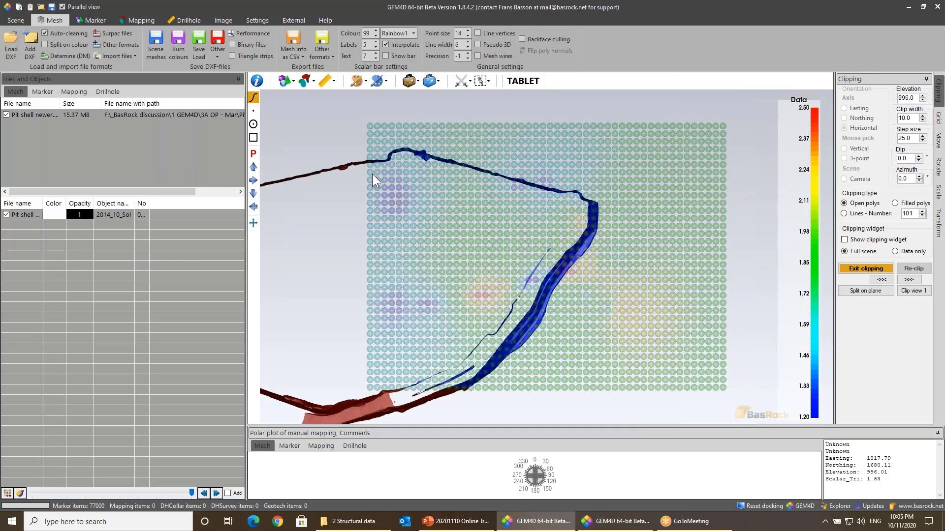
pyautogui.moveTo(373, 170); pyautogui.dragTo(414, 190, button='right')
pyautogui.moveTo(415, 188); pyautogui.dragTo(526, 179, button='middle')
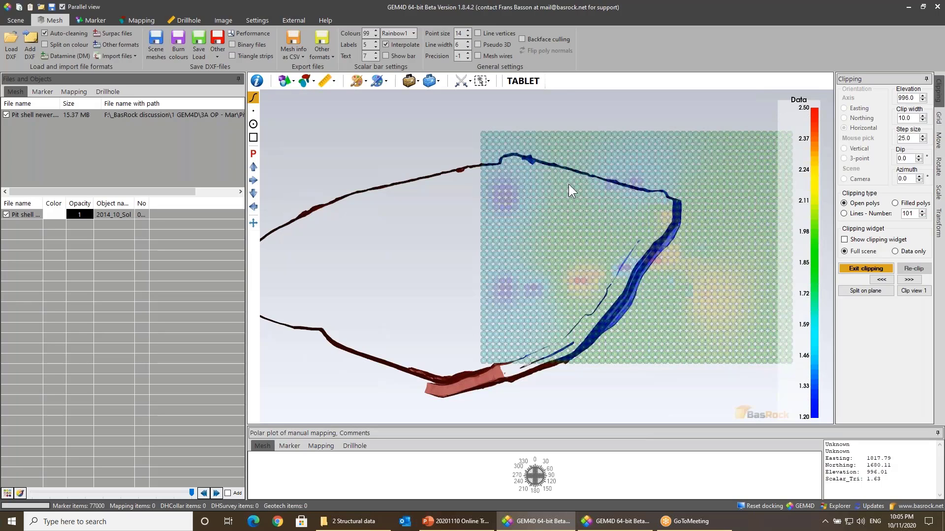
# Step: Turn off the reversed colour scale of the markers and switch it back on
pyautogui.click(36, 93)
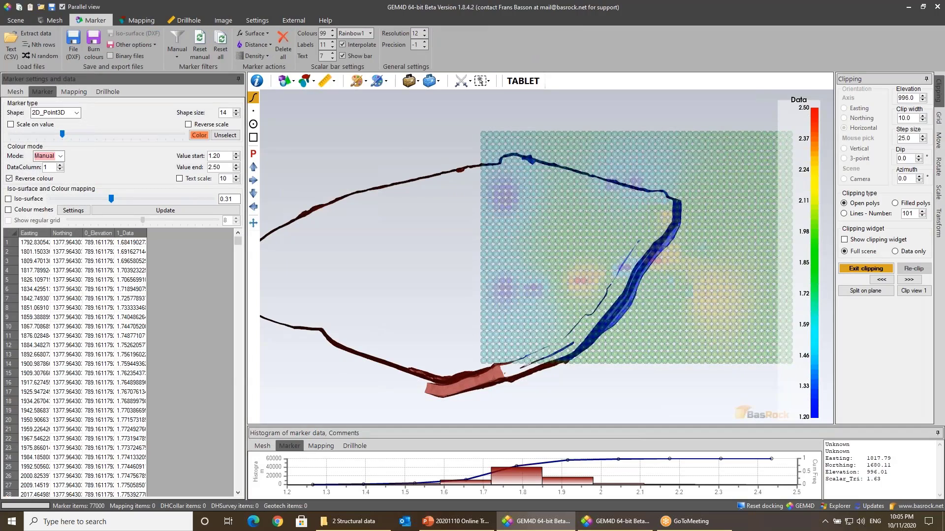
pyautogui.moveTo(584, 239); pyautogui.dragTo(495, 248, button='middle')
pyautogui.moveTo(493, 259); pyautogui.dragTo(483, 235, button='right')
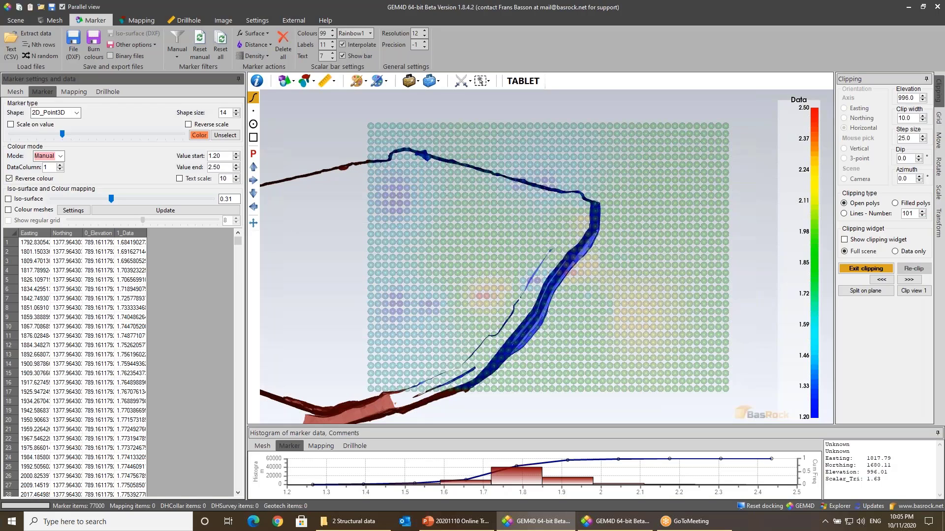
pyautogui.click(23, 178)
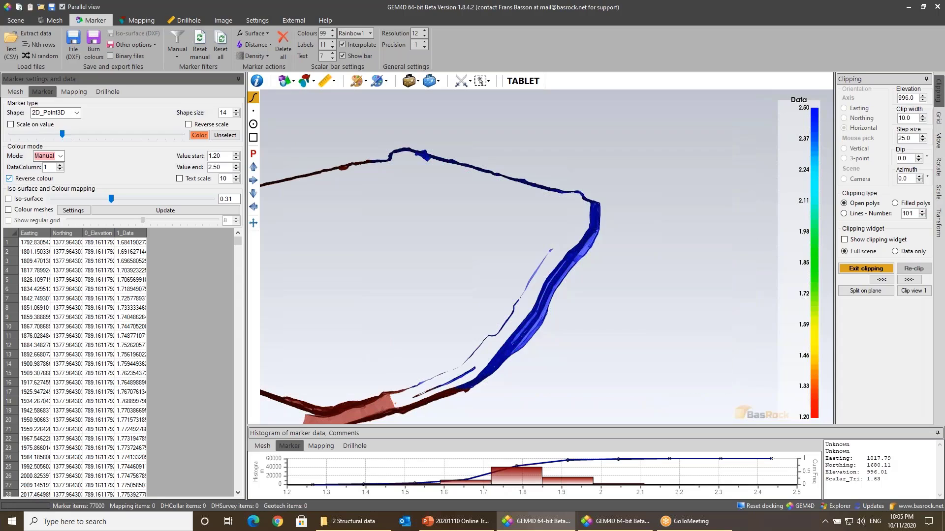
pyautogui.click(28, 180)
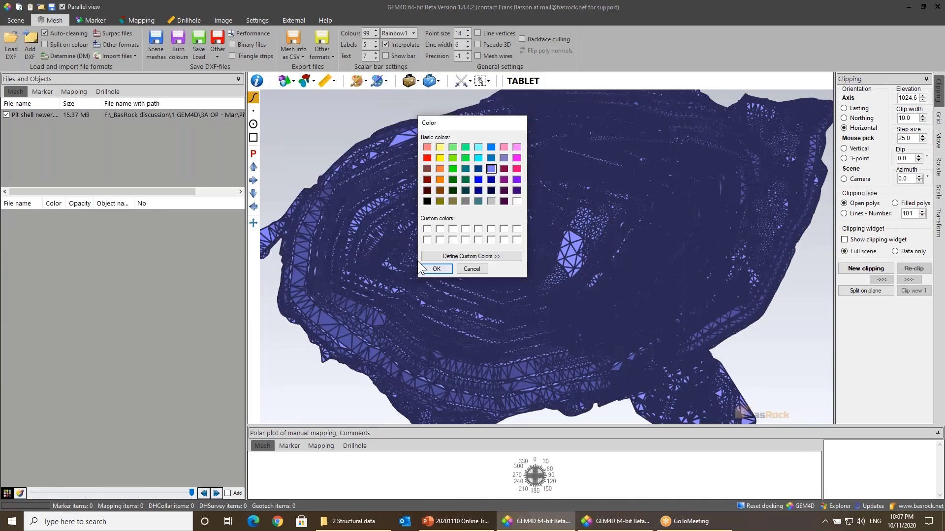
# Step: Colour the pit shell light blue-violet and clip it horizontally at elevation 1024.6 with a clip width of 10.0
pyautogui.click(418, 262)
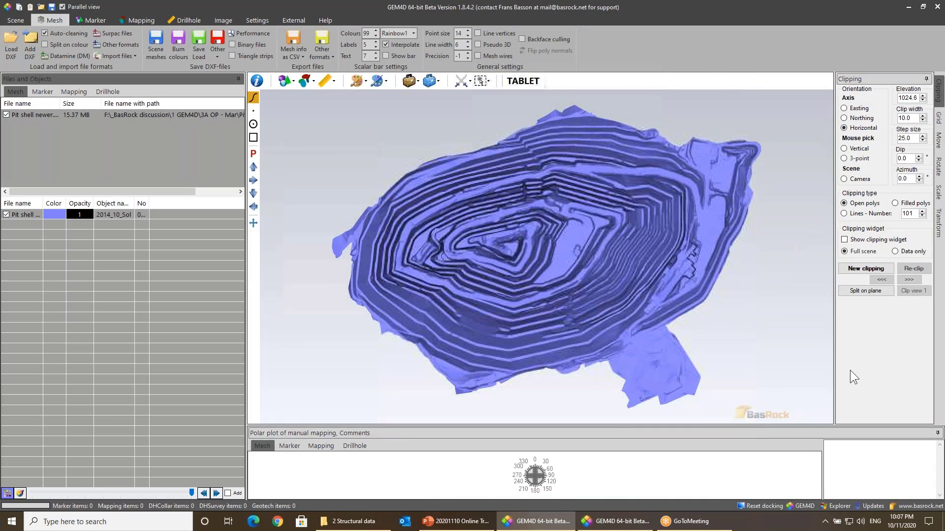
pyautogui.click(938, 92)
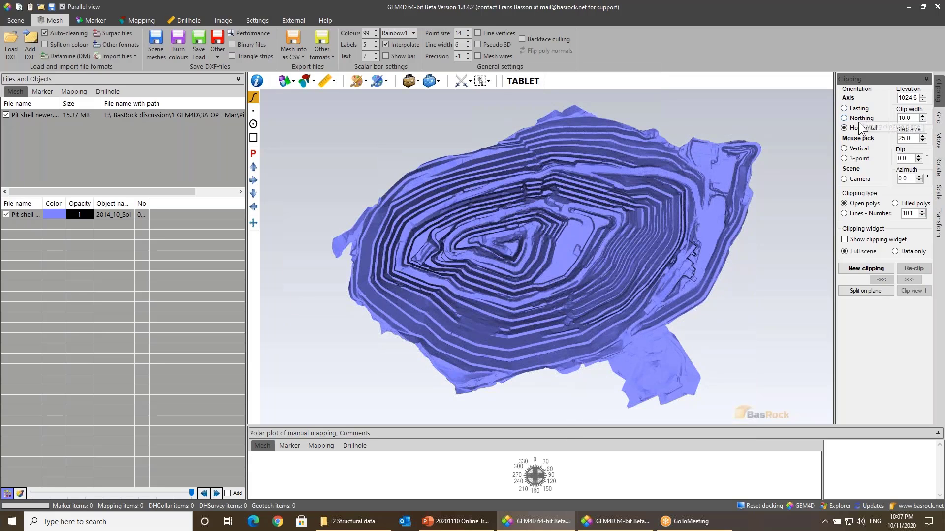
pyautogui.click(844, 269)
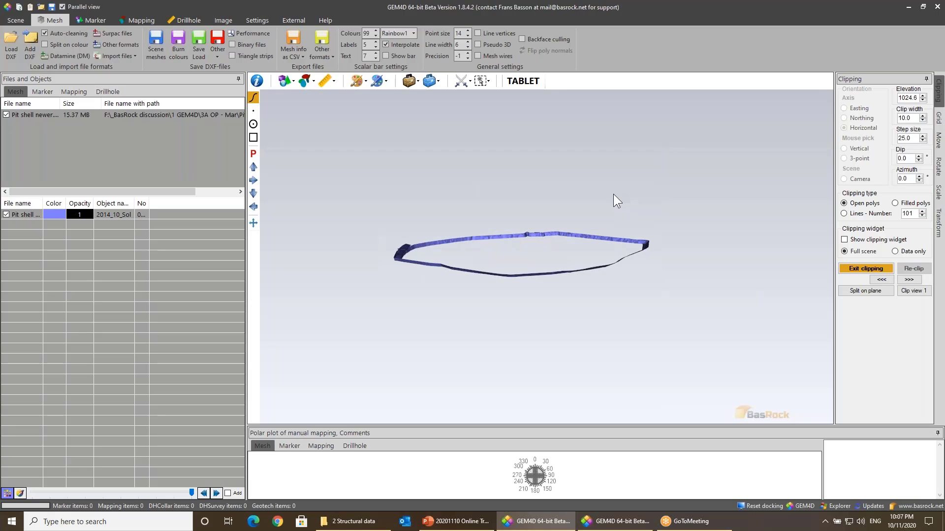
# Step: Try the Filled polys clipping type on the pit shell and change it to Lines with a number of 1
pyautogui.click(895, 203)
pyautogui.moveTo(657, 222); pyautogui.dragTo(660, 311)
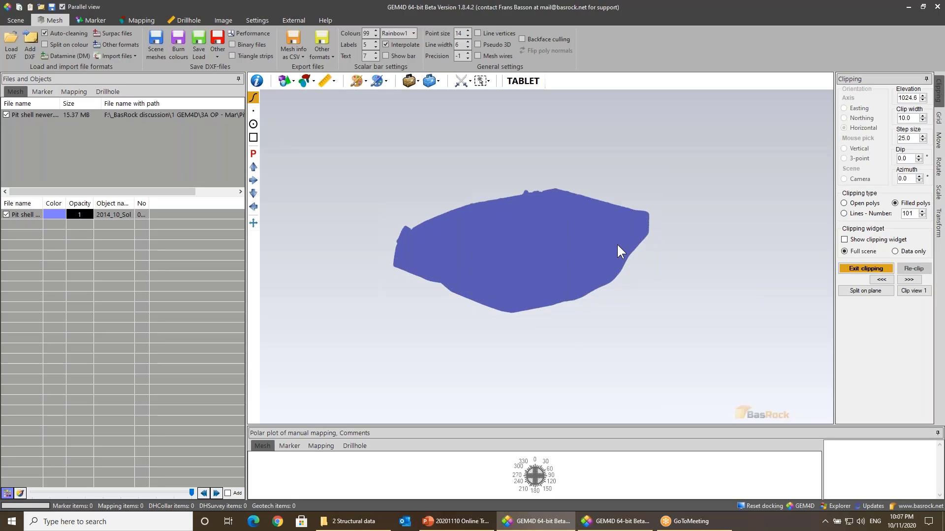
pyautogui.click(856, 213)
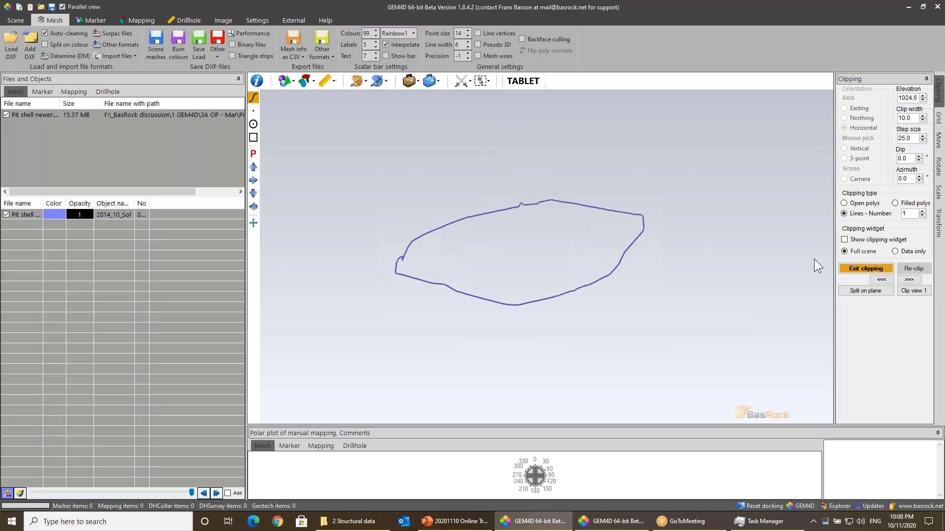
pyautogui.moveTo(566, 251); pyautogui.dragTo(557, 259)
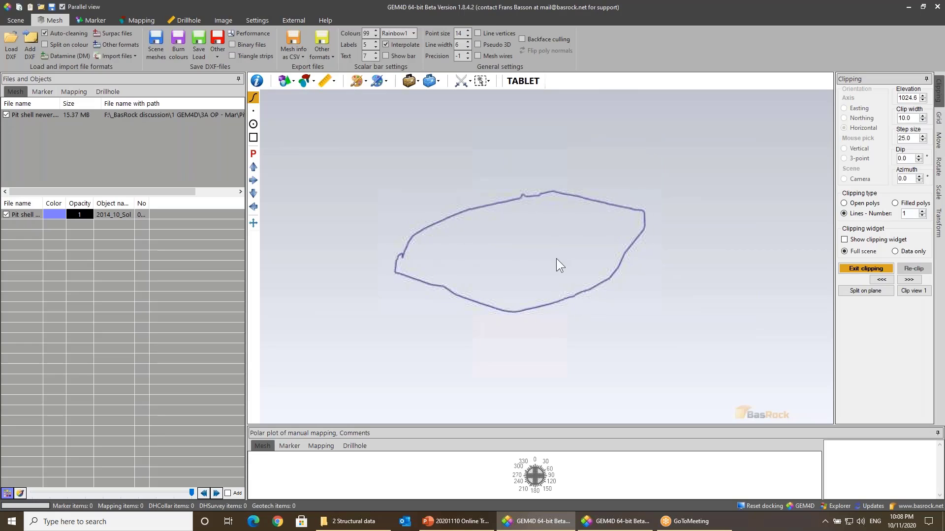
# Step: Increase the number of horizontal clipping lines through the pit shell to 6
pyautogui.click(922, 211)
pyautogui.click(922, 211)
pyautogui.click(922, 211)
pyautogui.click(923, 211)
pyautogui.click(923, 211)
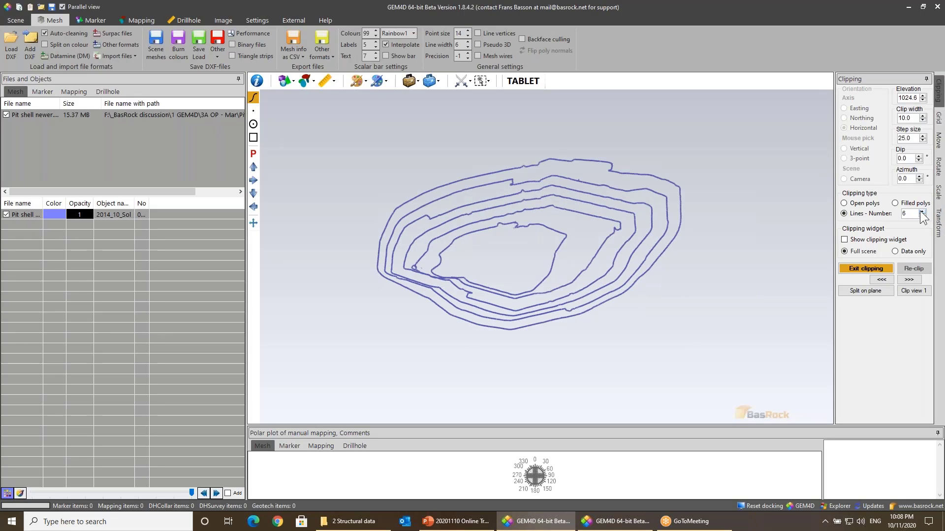
# Step: Try a step size of 5.0 between the clipping lines and change it to 50.0
pyautogui.doubleClick(911, 139)
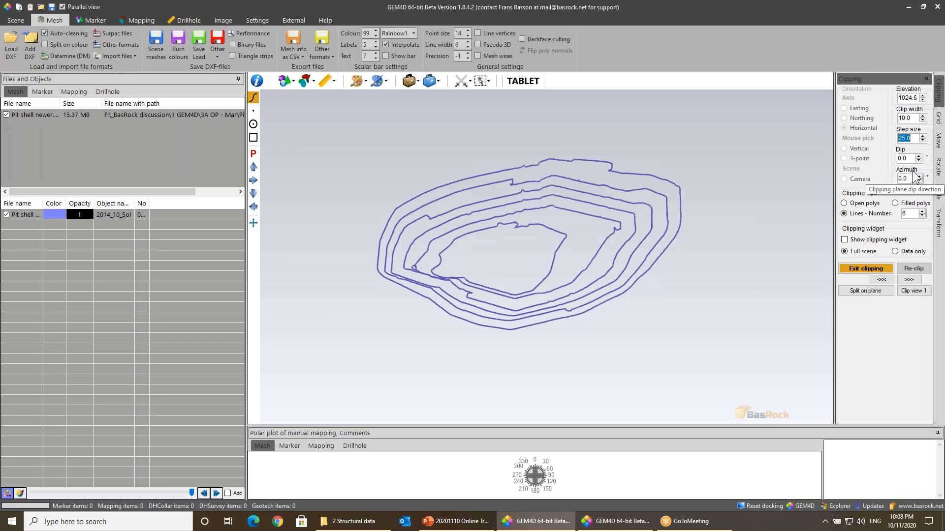
pyautogui.write('5.0')
pyautogui.press('Return')
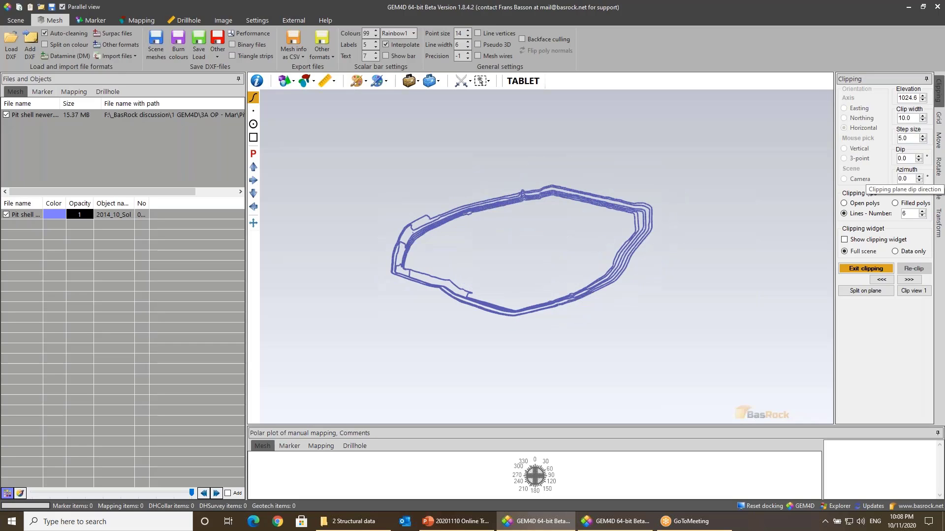
pyautogui.doubleClick(911, 139)
pyautogui.write('50.0')
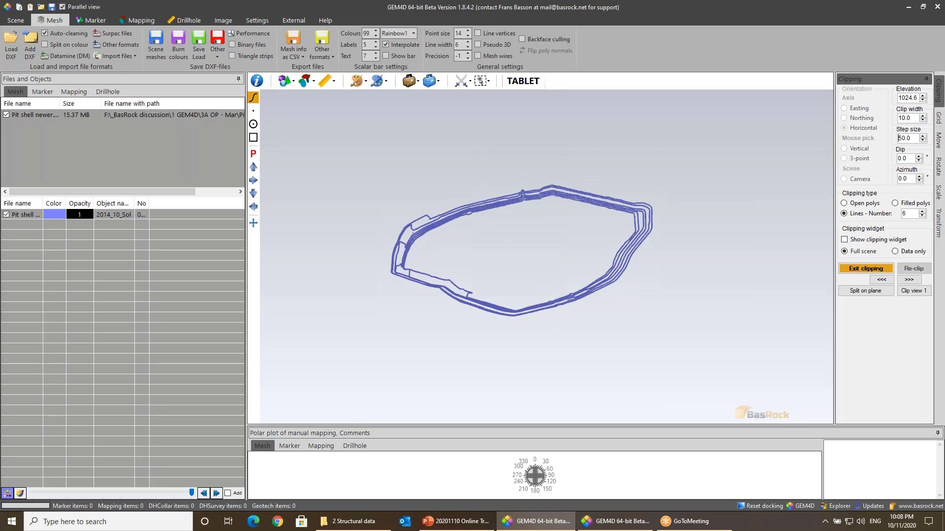
pyautogui.press('Return')
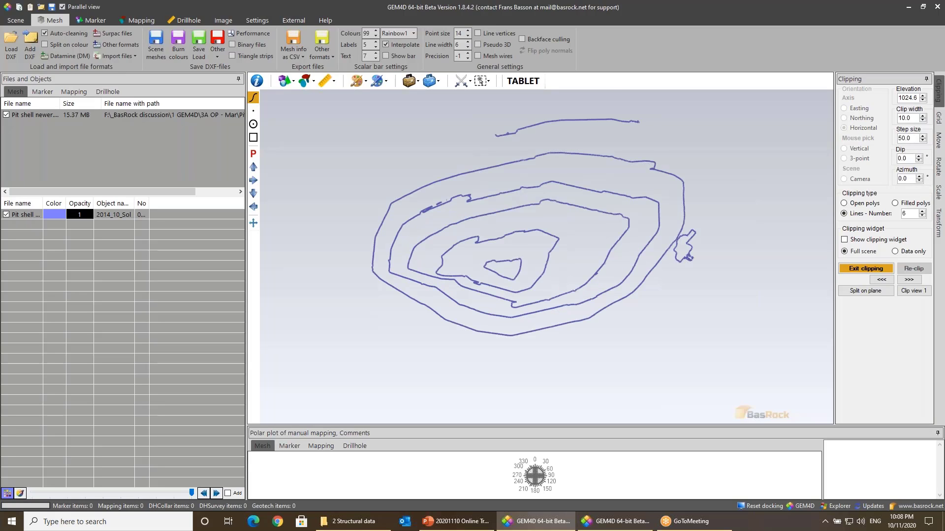
# Step: Reduce the number of clipping lines to 1 and exit the horizontal clipping
pyautogui.doubleClick(903, 214)
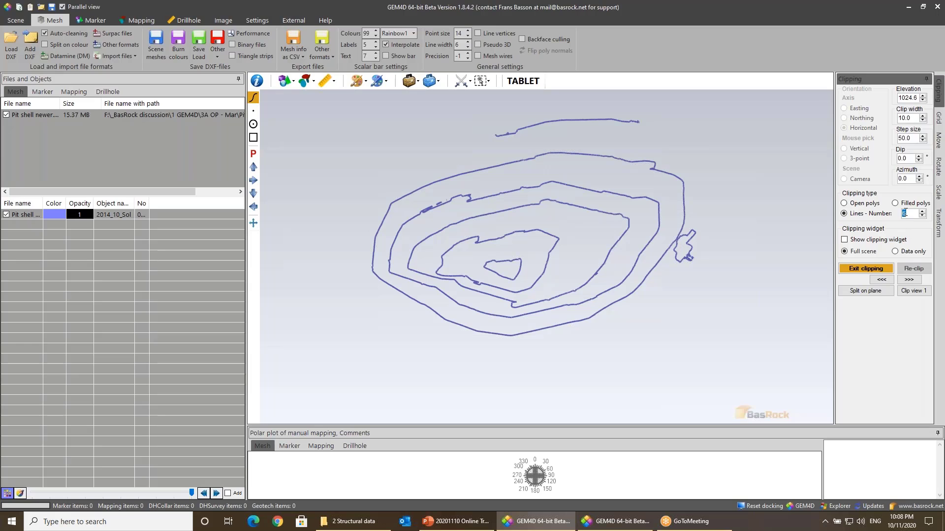
pyautogui.write('1')
pyautogui.press('Return')
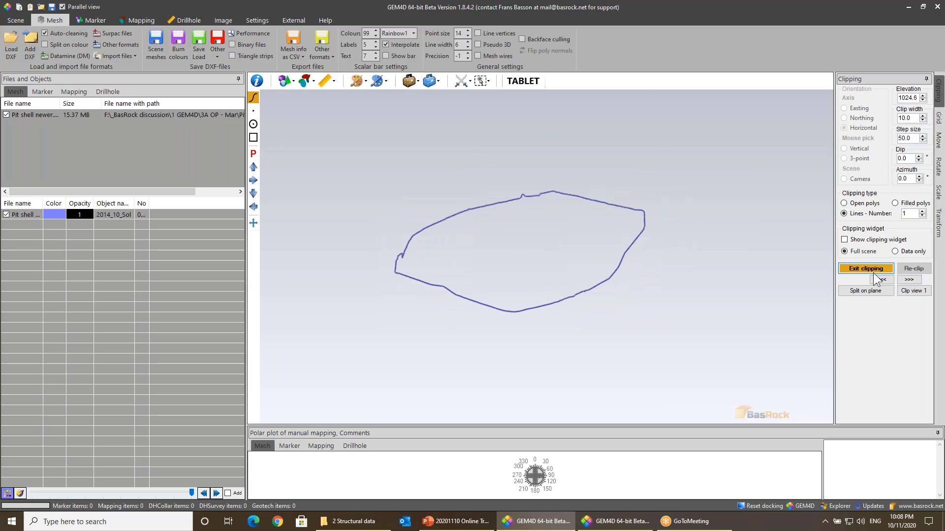
pyautogui.click(866, 268)
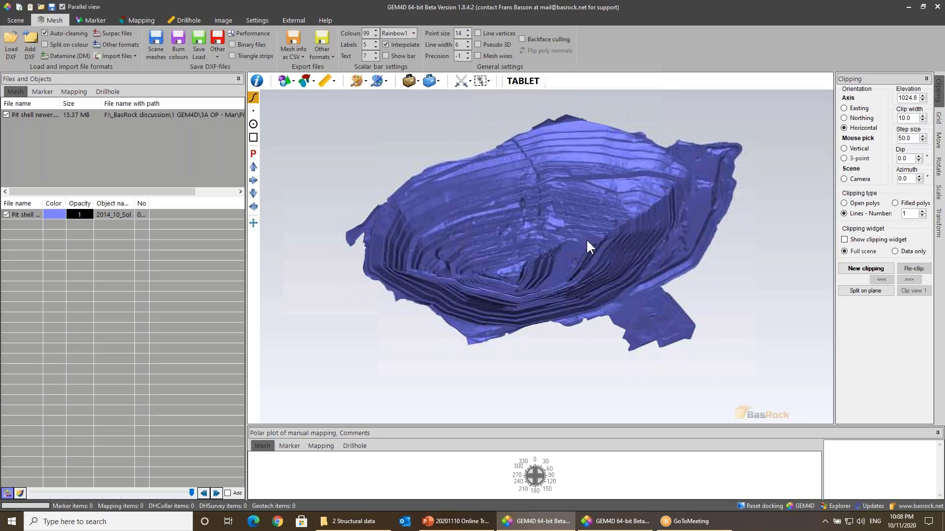
# Step: Cut a vertical section line across the pit shell at azimuth 41.1 with the mouse pick orientation, and exit the clipping
pyautogui.click(851, 149)
pyautogui.click(857, 266)
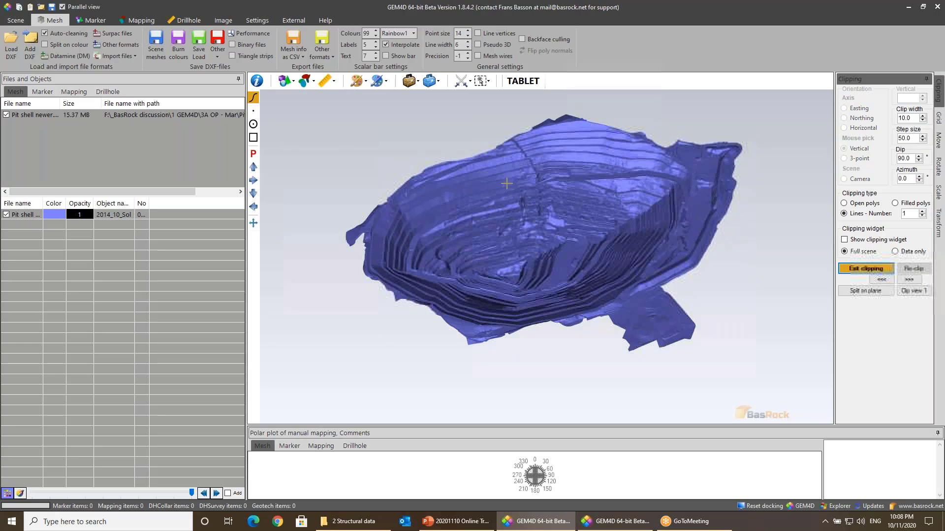
pyautogui.moveTo(502, 185); pyautogui.dragTo(620, 268)
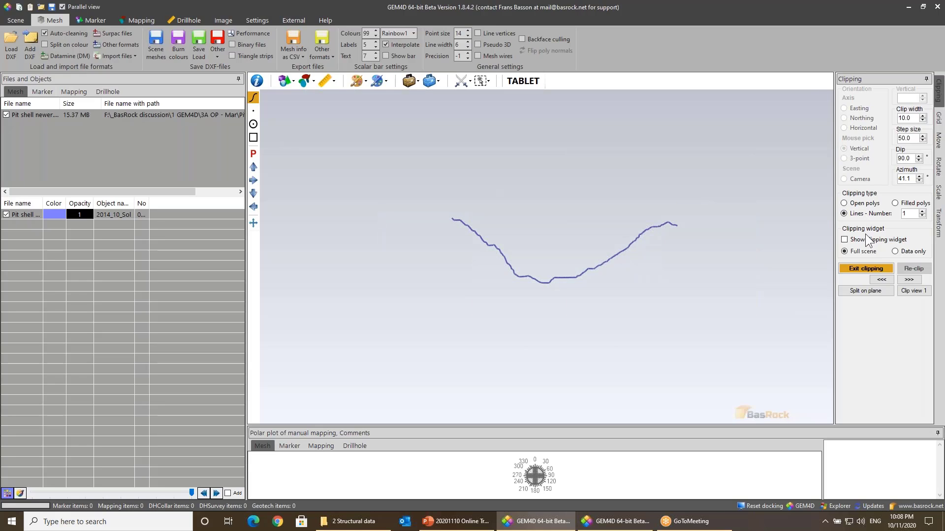
pyautogui.click(867, 267)
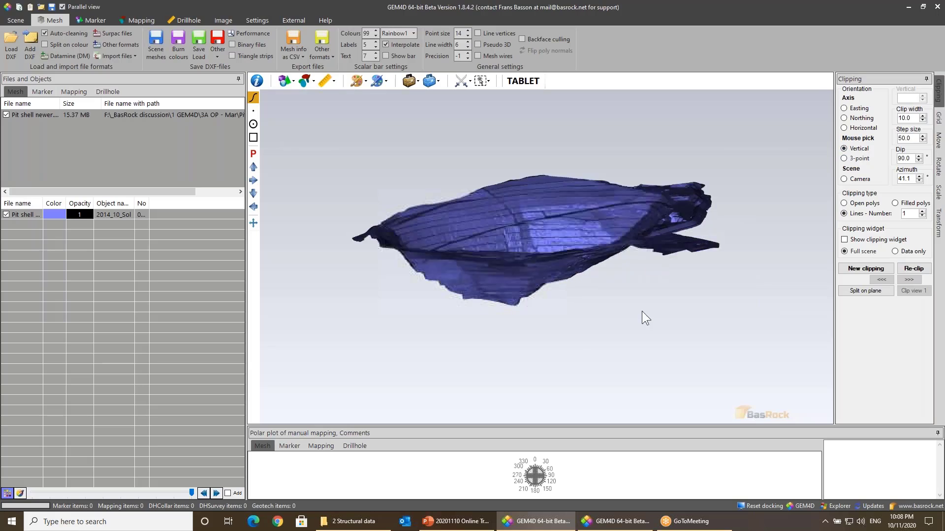
# Step: Cut a new vertical section line through the pit shell at azimuth 251.5
pyautogui.click(865, 269)
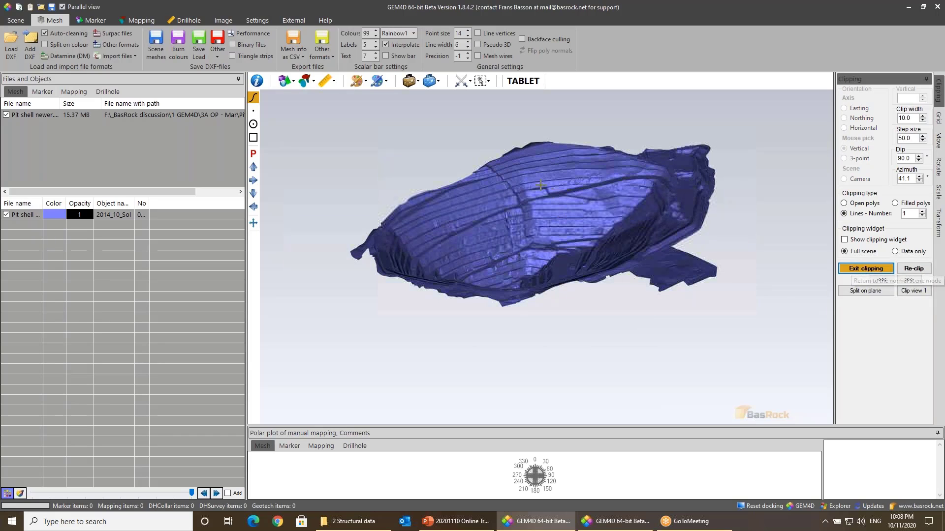
pyautogui.moveTo(533, 192); pyautogui.dragTo(586, 261)
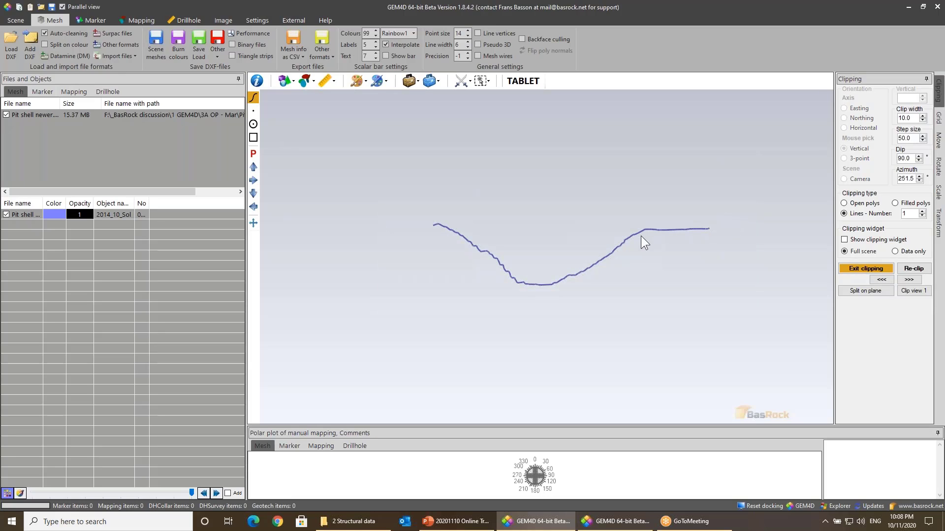
# Step: Save the vertical section line in the scene as a DXF file named yy
pyautogui.click(158, 41)
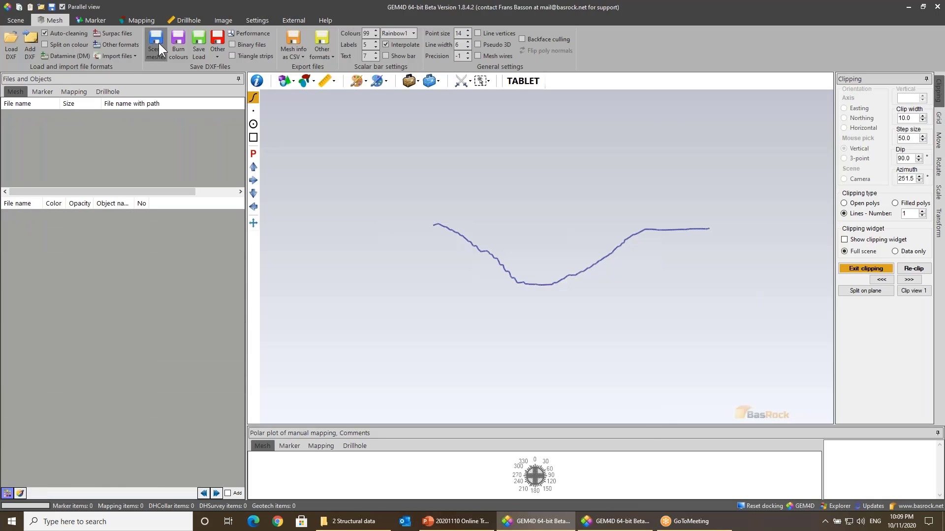
pyautogui.write('xxx')
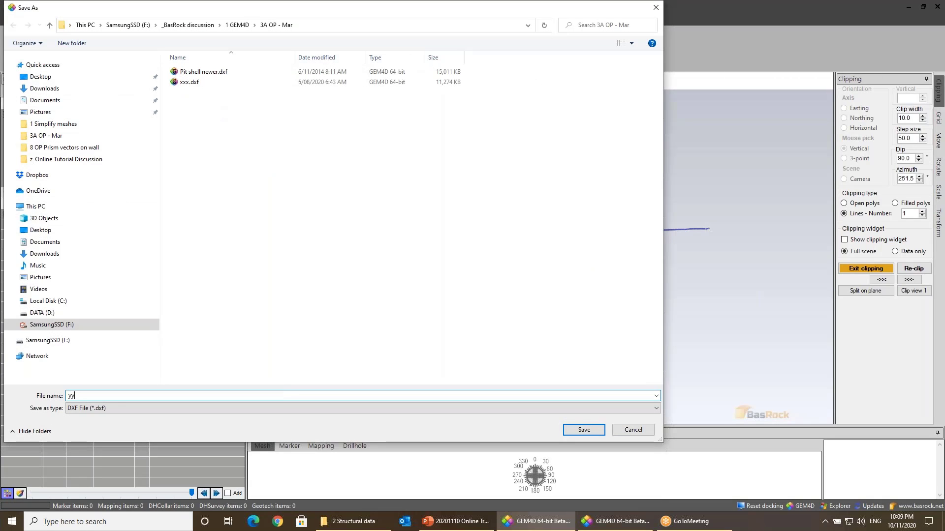
pyautogui.press('Return')
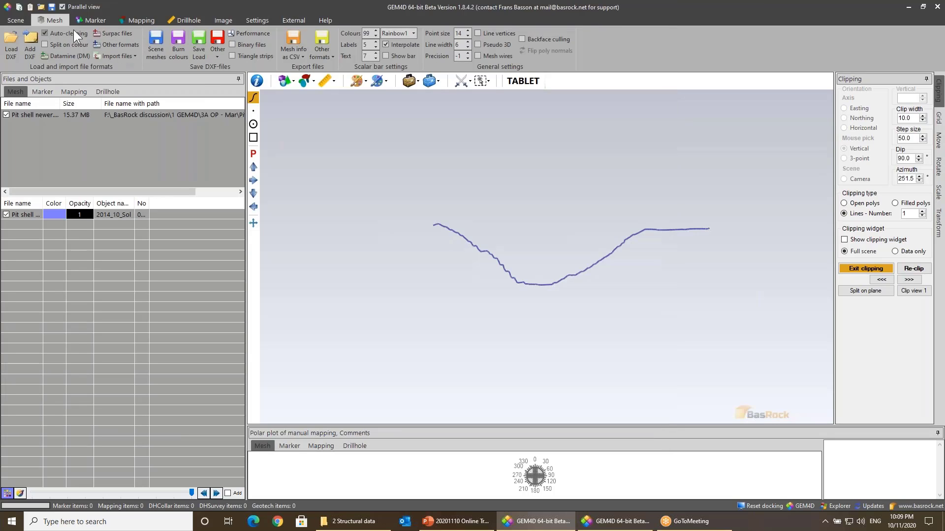
# Step: Reset the scene and load the exported section line file yyy.dxf
pyautogui.click(20, 44)
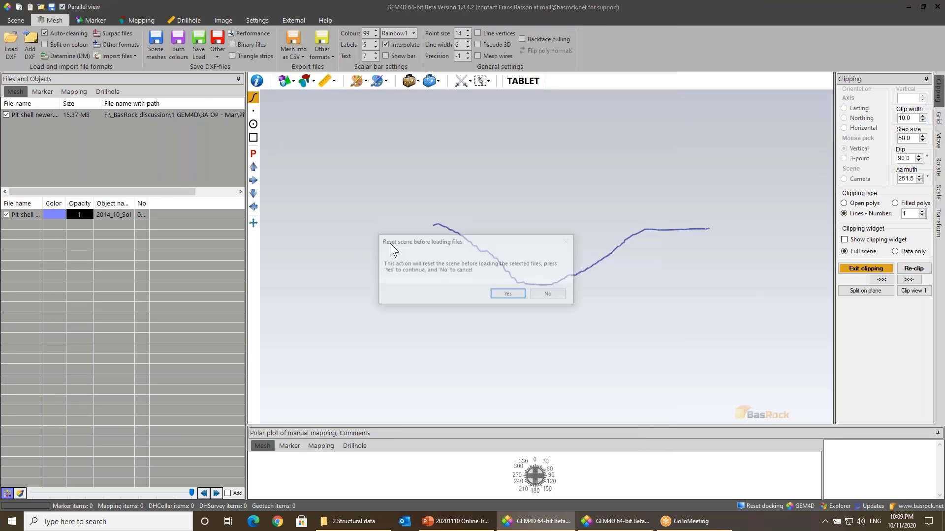
pyautogui.click(517, 293)
pyautogui.doubleClick(216, 97)
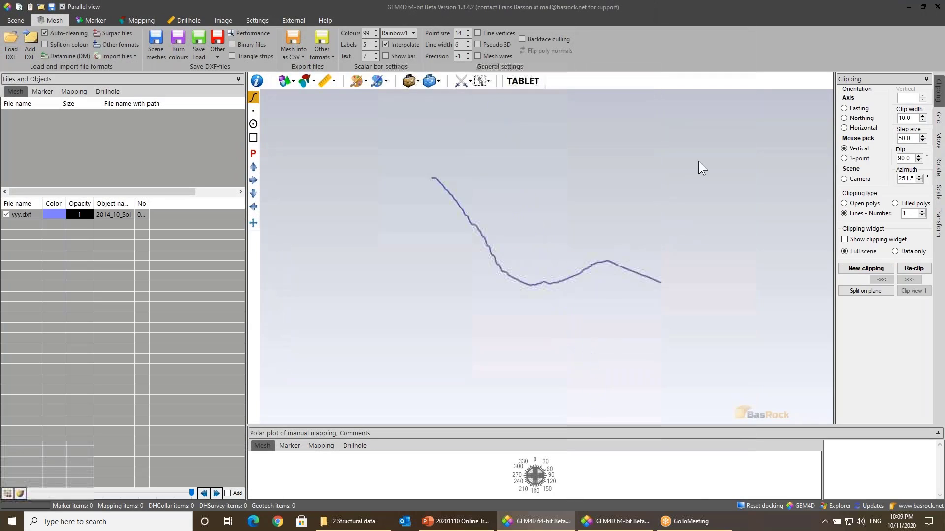
pyautogui.moveTo(698, 161); pyautogui.dragTo(853, 250)
pyautogui.moveTo(638, 249); pyautogui.dragTo(567, 276)
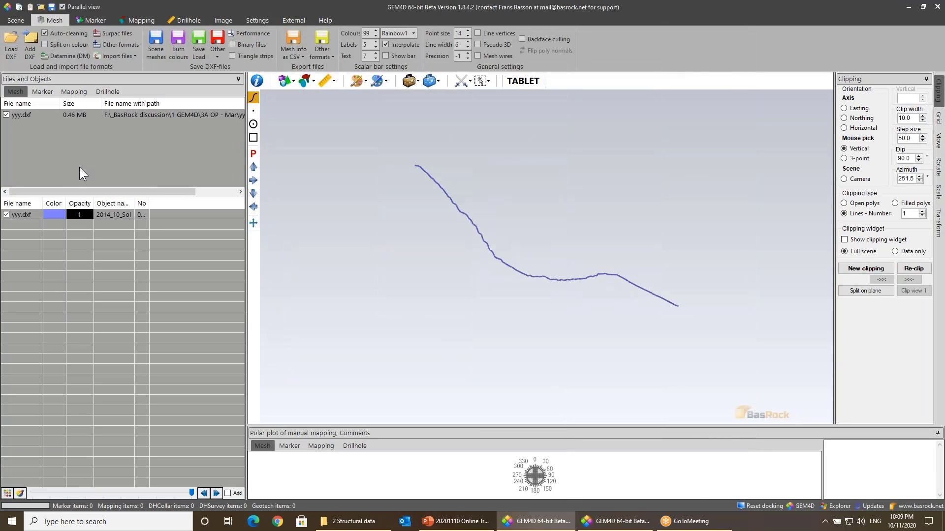
# Step: Unload yyy.dxf from the scene and load Pit shell newer.dxf
pyautogui.rightClick(24, 116)
pyautogui.click(54, 122)
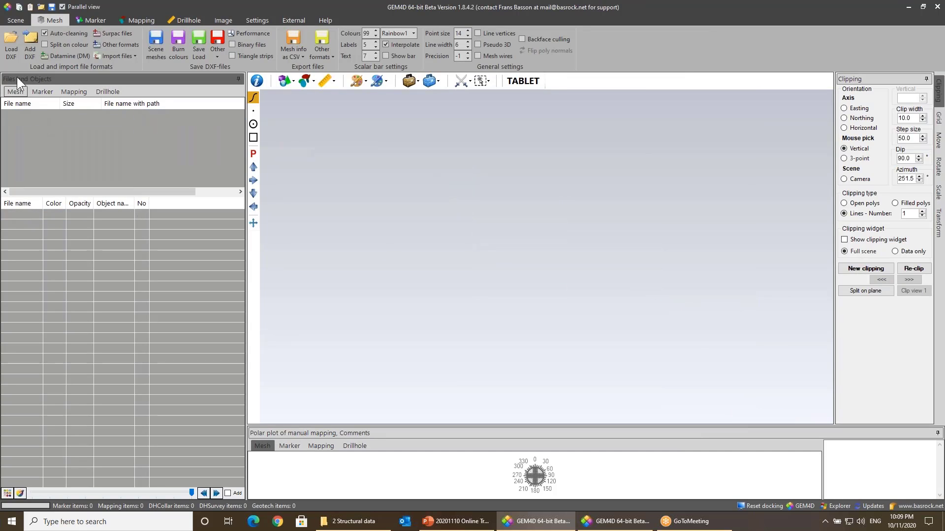
pyautogui.click(21, 43)
pyautogui.click(220, 73)
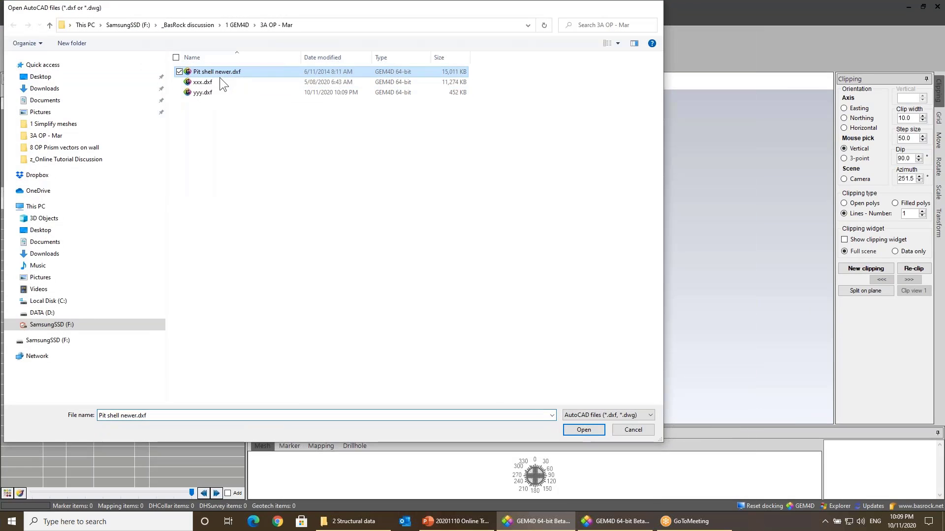
pyautogui.doubleClick(220, 76)
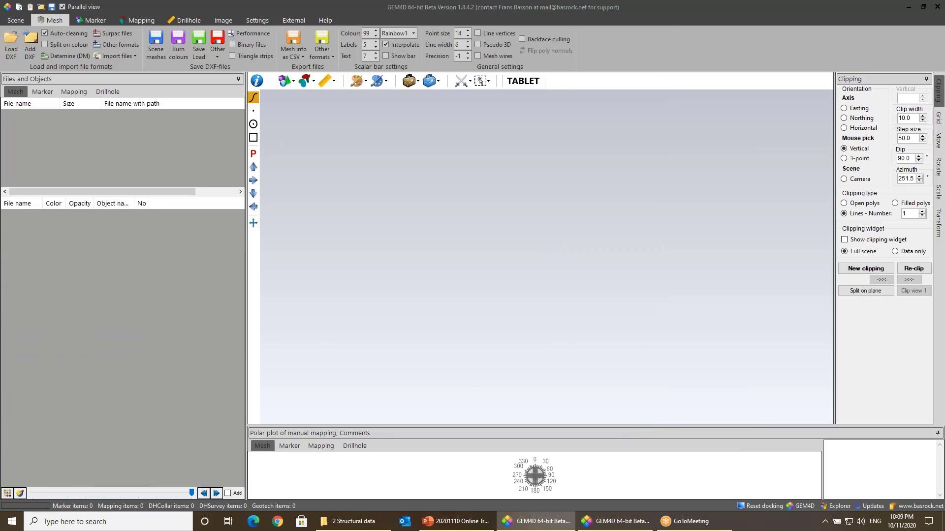
pyautogui.scroll(3, 520, 269)
pyautogui.moveTo(607, 236)
pyautogui.mouseDown()
pyautogui.moveTo(689, 254)
pyautogui.moveTo(607, 219)
pyautogui.mouseUp()
pyautogui.scroll(4, 670, 246)
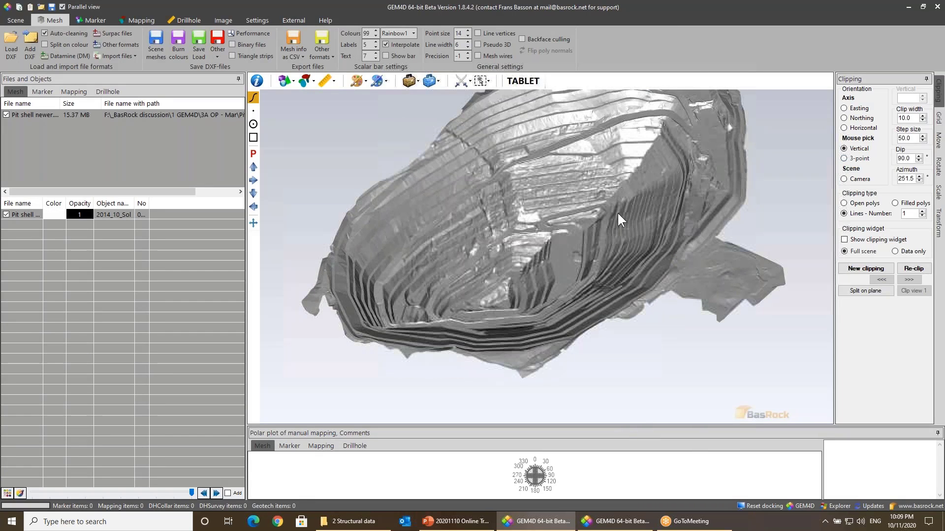
# Step: Turn off the parallel view for the pit shell scene
pyautogui.click(63, 7)
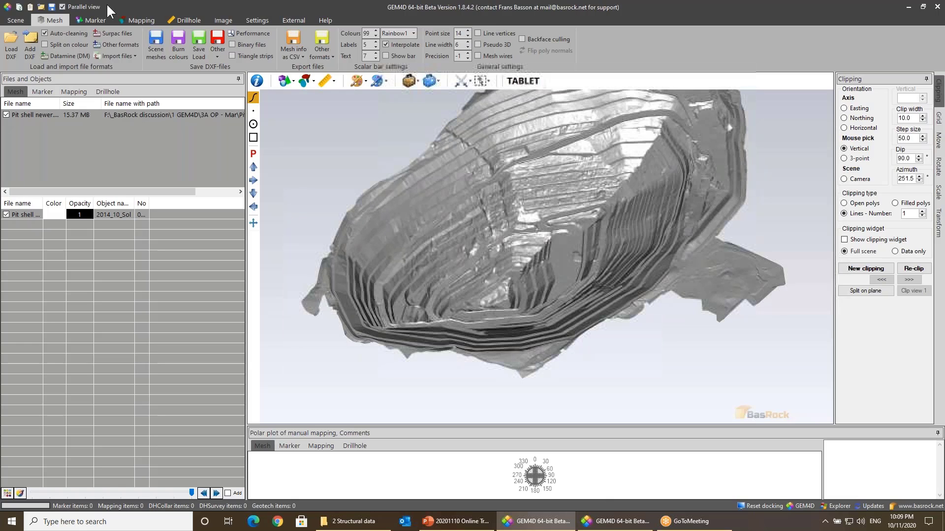
pyautogui.click(566, 264)
pyautogui.scroll(2, 565, 263)
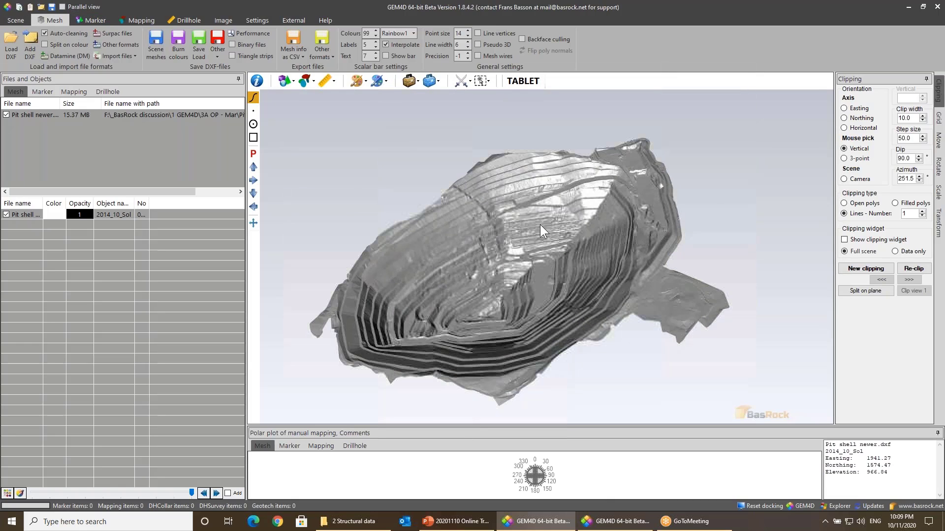
pyautogui.moveTo(539, 225); pyautogui.dragTo(502, 212)
# Step: Cut a 3-point section line through the pit shell at dip 42.2 and azimuth 123.5, and exit the clipping
pyautogui.click(851, 158)
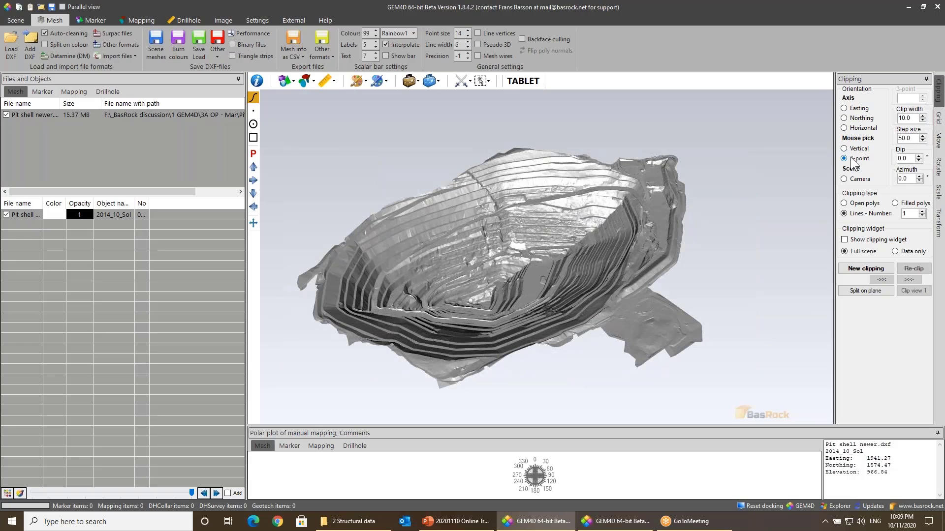
pyautogui.click(861, 266)
pyautogui.click(510, 175)
pyautogui.click(546, 261)
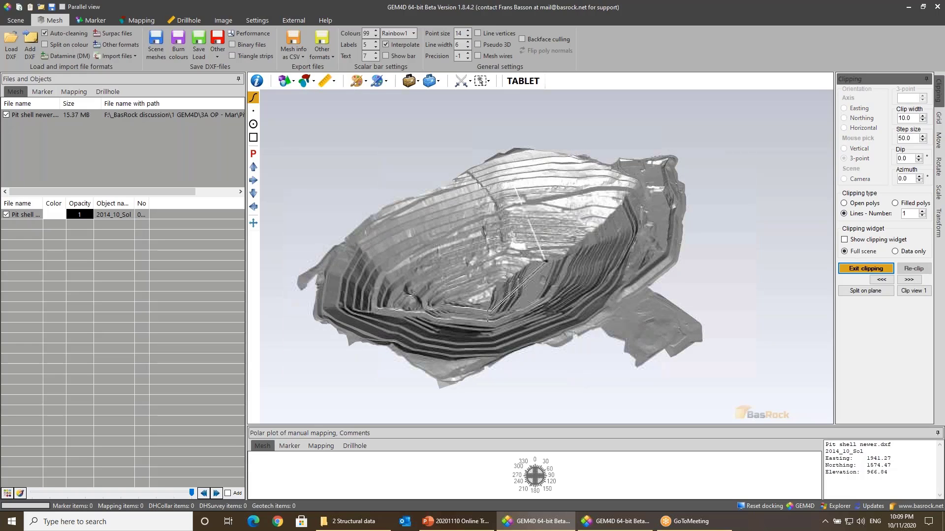
pyautogui.click(477, 329)
pyautogui.moveTo(422, 314); pyautogui.dragTo(663, 292)
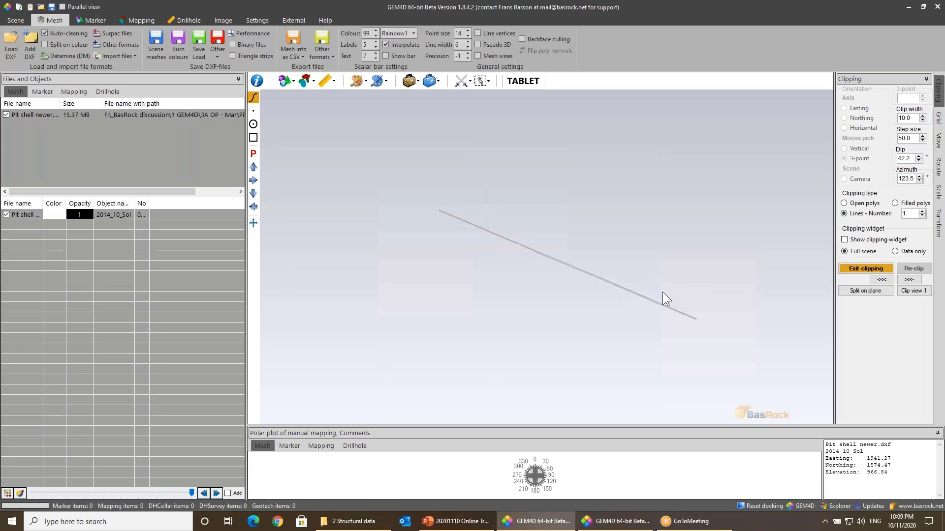
pyautogui.click(865, 268)
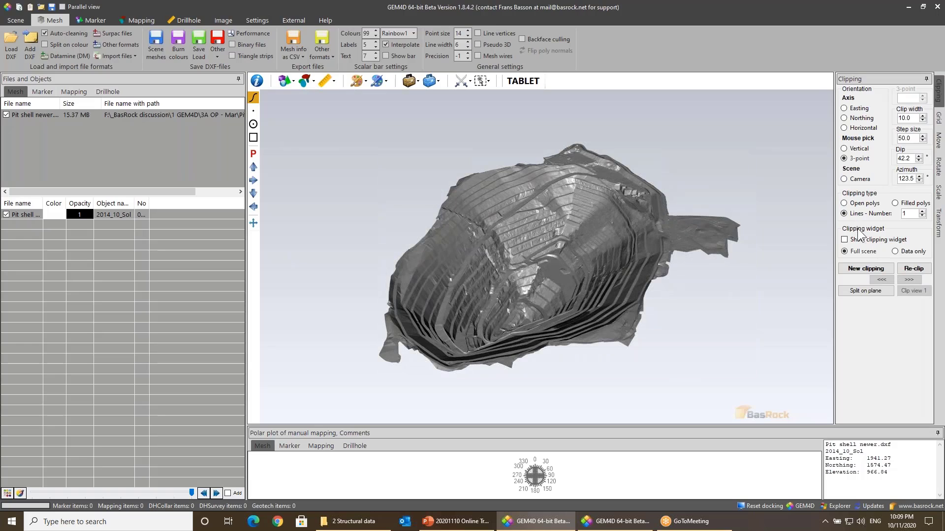
# Step: Cut another 3-point section line through the pit shell at dip 26.1 and azimuth 195.6, and exit the clipping
pyautogui.click(865, 268)
pyautogui.click(500, 211)
pyautogui.click(551, 279)
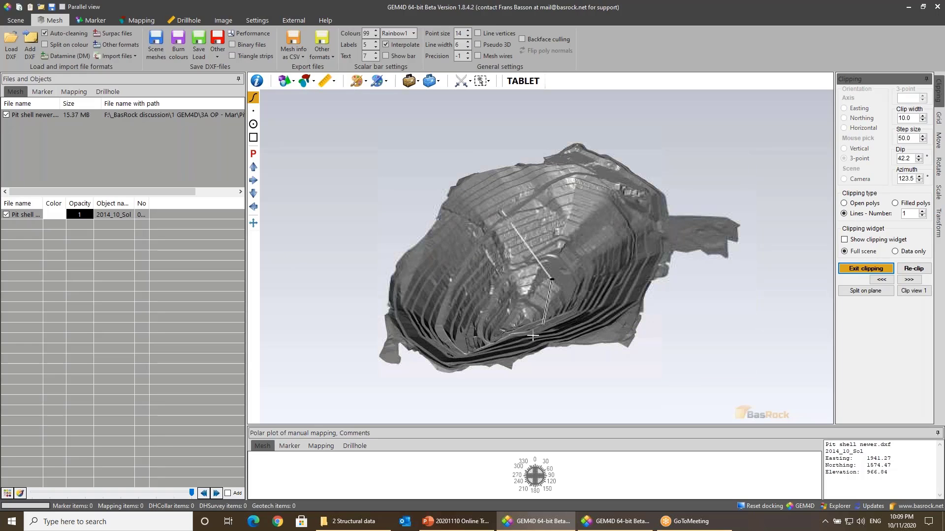
pyautogui.click(500, 335)
pyautogui.moveTo(529, 317); pyautogui.dragTo(545, 282)
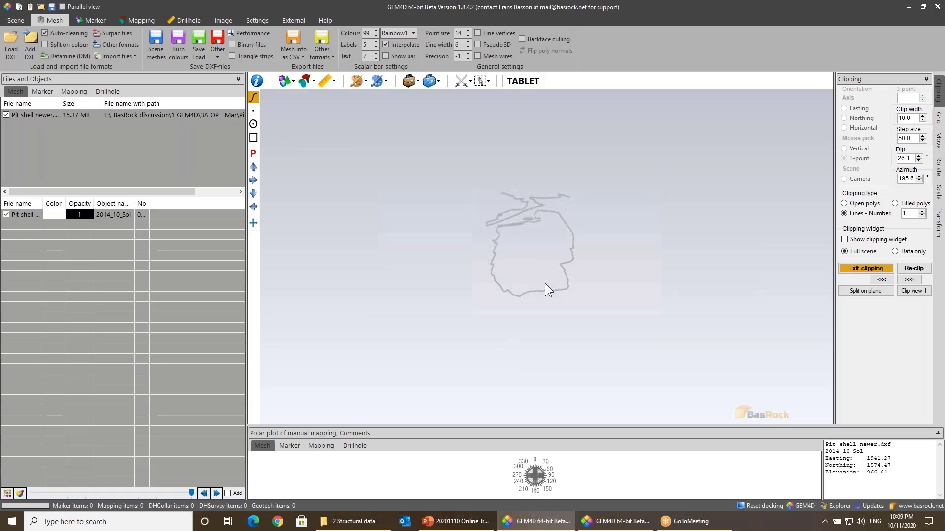
pyautogui.click(854, 268)
# Step: Clip the pit shell with the camera orientation along a near-horizontal line across its outer walls, seen from the side
pyautogui.moveTo(568, 222); pyautogui.dragTo(612, 245)
pyautogui.scroll(2, 597, 227)
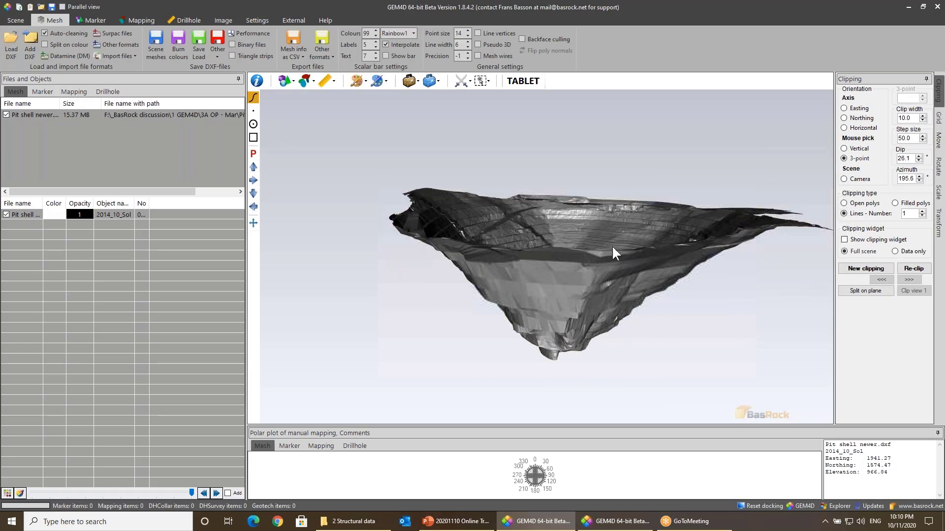
pyautogui.click(845, 179)
pyautogui.click(860, 267)
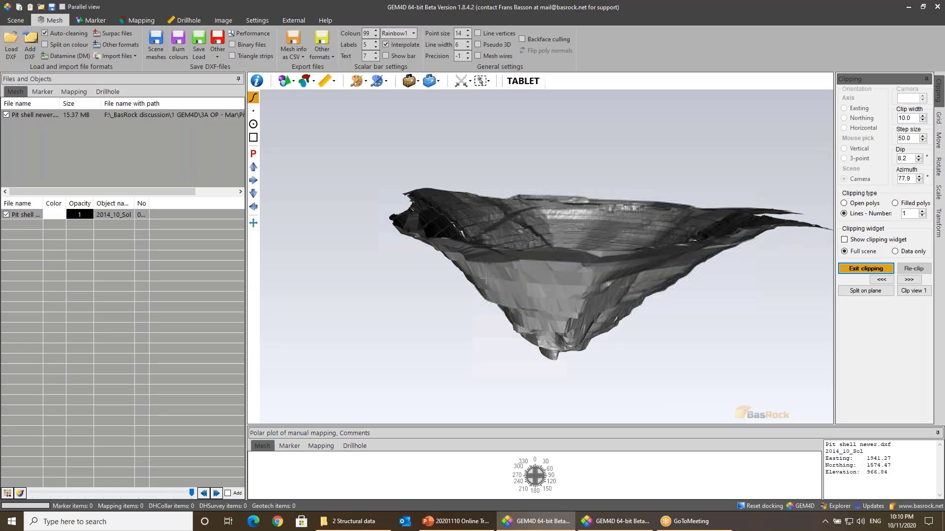
pyautogui.moveTo(484, 278); pyautogui.dragTo(647, 283)
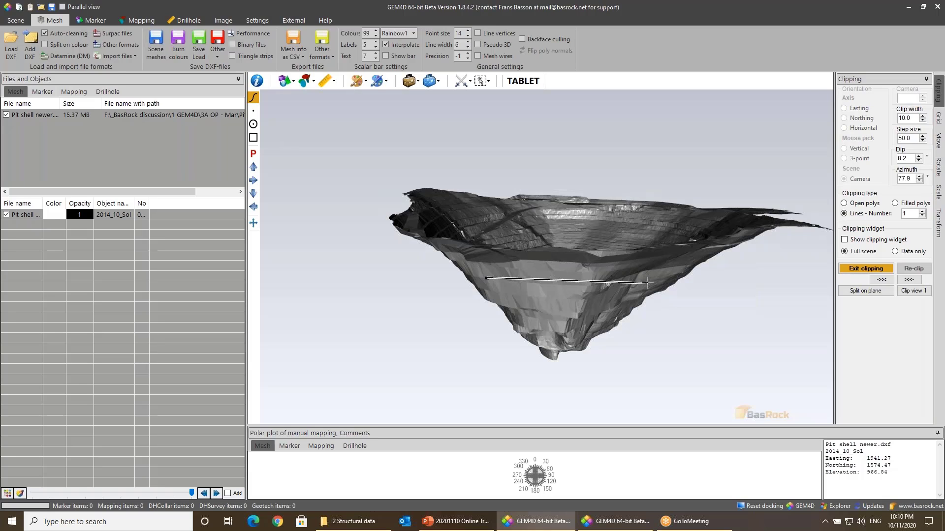
pyautogui.moveTo(647, 283); pyautogui.dragTo(647, 283)
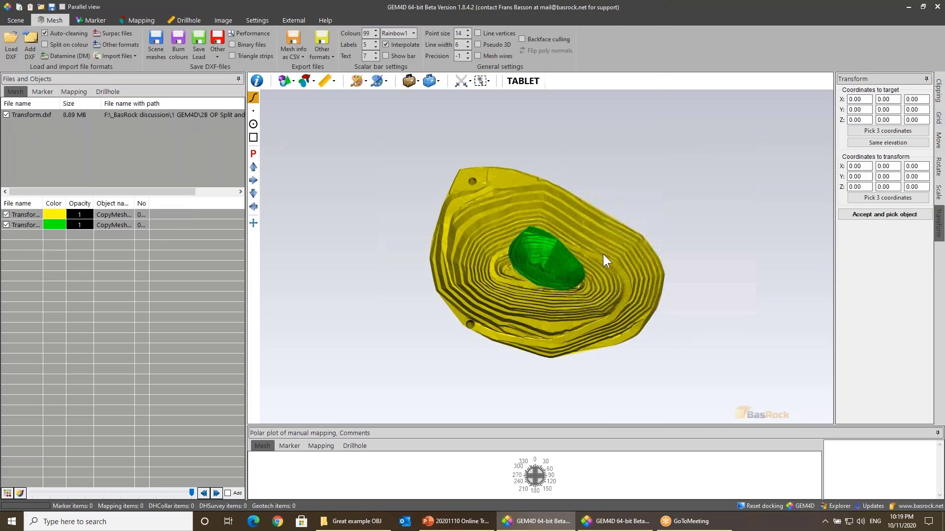
# Step: Examine the large yellow pit and the small green pit in Transform.dxf, including their cone markers, from several angles
pyautogui.moveTo(598, 237); pyautogui.dragTo(574, 152, button='right')
pyautogui.moveTo(574, 152); pyautogui.dragTo(607, 265)
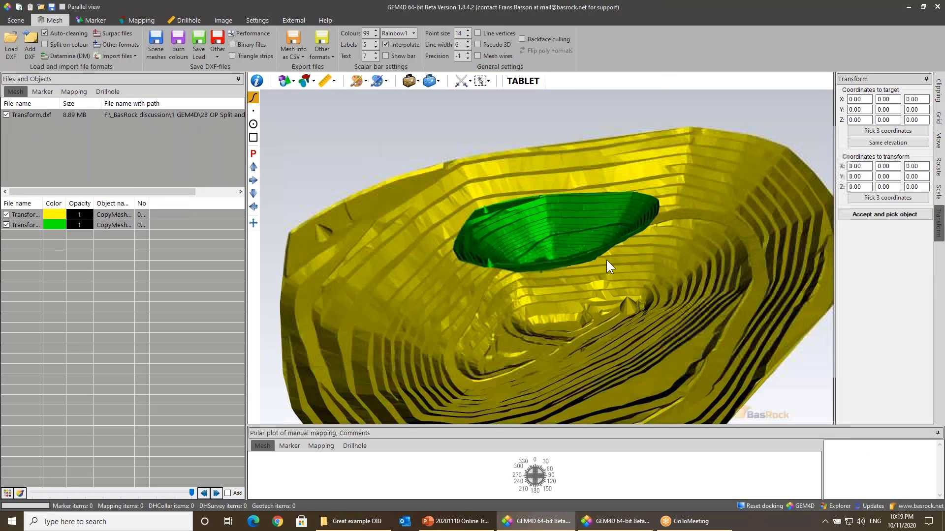
pyautogui.moveTo(606, 259); pyautogui.dragTo(617, 155, button='middle')
pyautogui.moveTo(617, 155); pyautogui.dragTo(612, 192, button='right')
pyautogui.moveTo(612, 192); pyautogui.dragTo(605, 207)
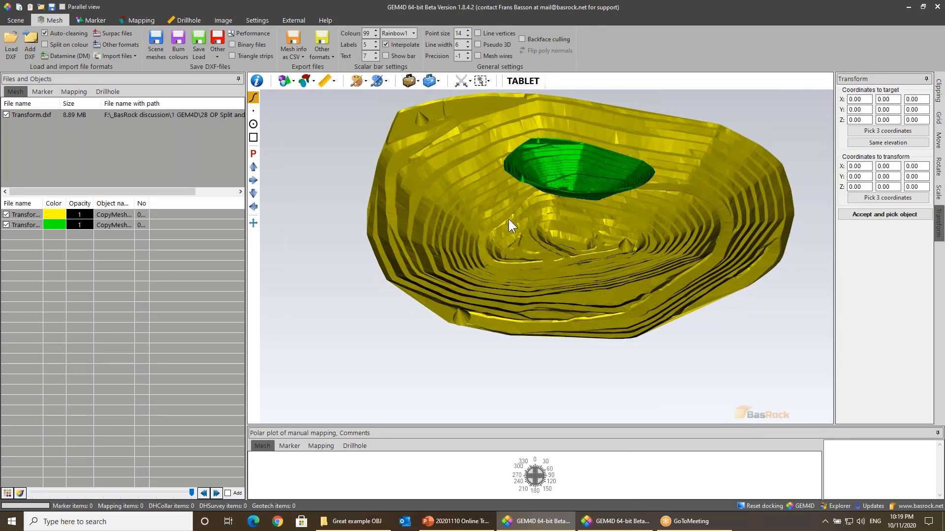
pyautogui.moveTo(527, 226); pyautogui.dragTo(504, 251, button='middle')
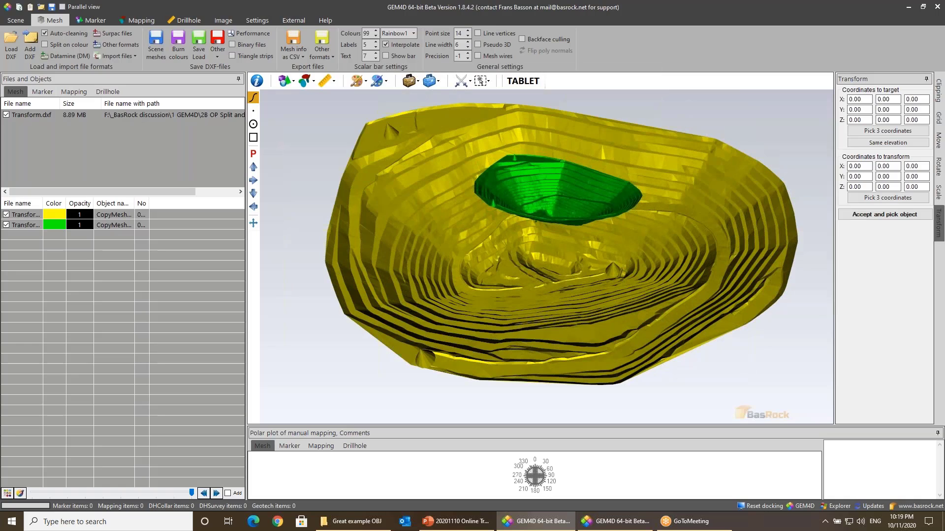
pyautogui.moveTo(529, 215); pyautogui.dragTo(551, 235)
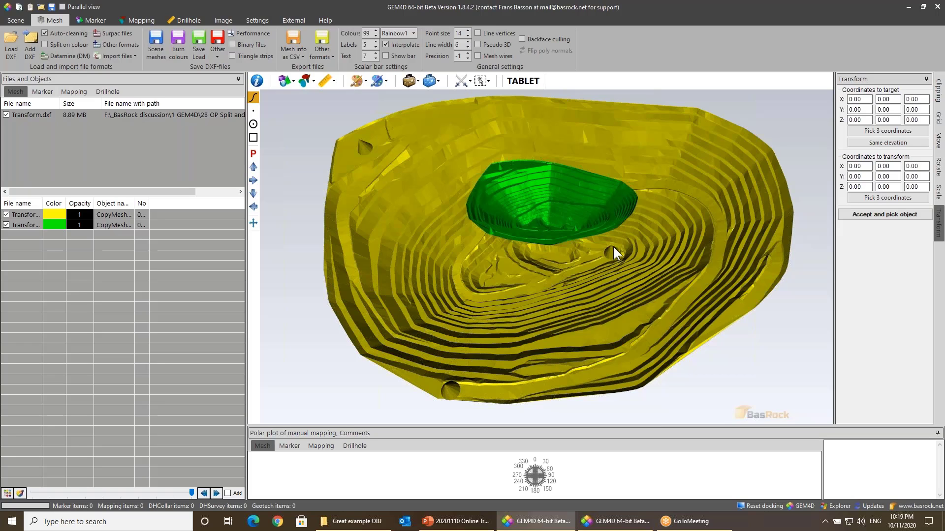
pyautogui.moveTo(601, 175); pyautogui.dragTo(553, 188, button='right')
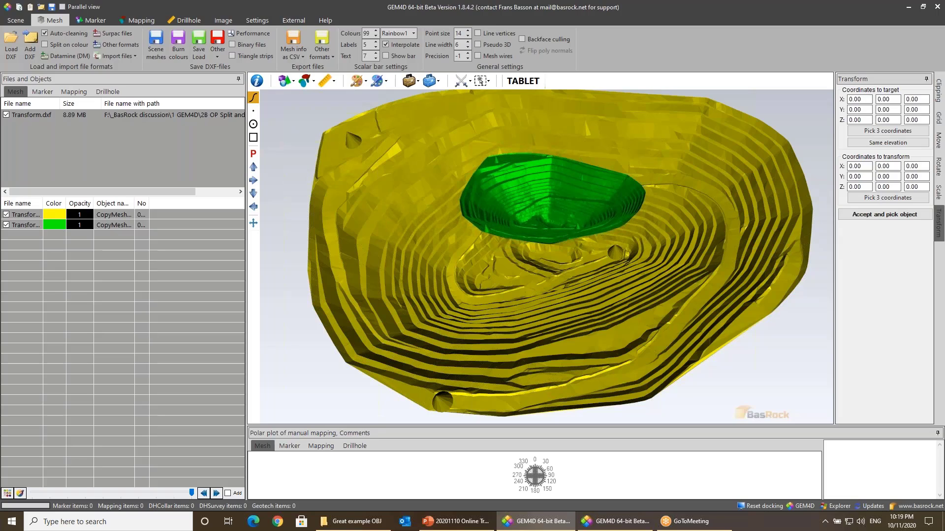
pyautogui.click(939, 229)
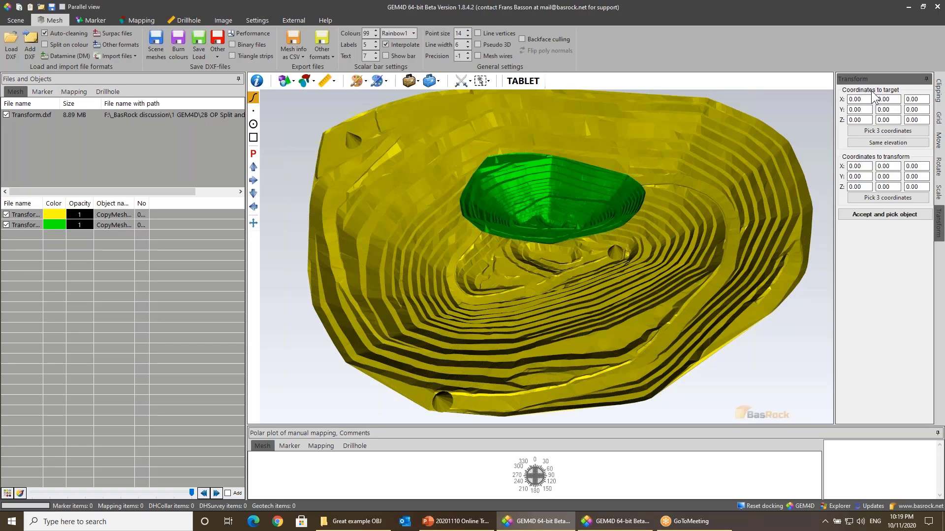
pyautogui.click(888, 132)
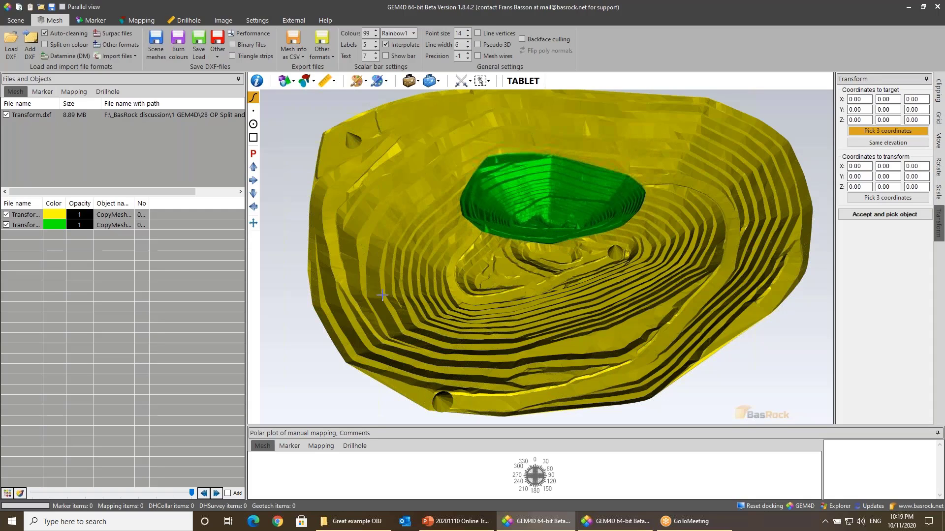
pyautogui.click(352, 138)
pyautogui.scroll(2, 352, 145)
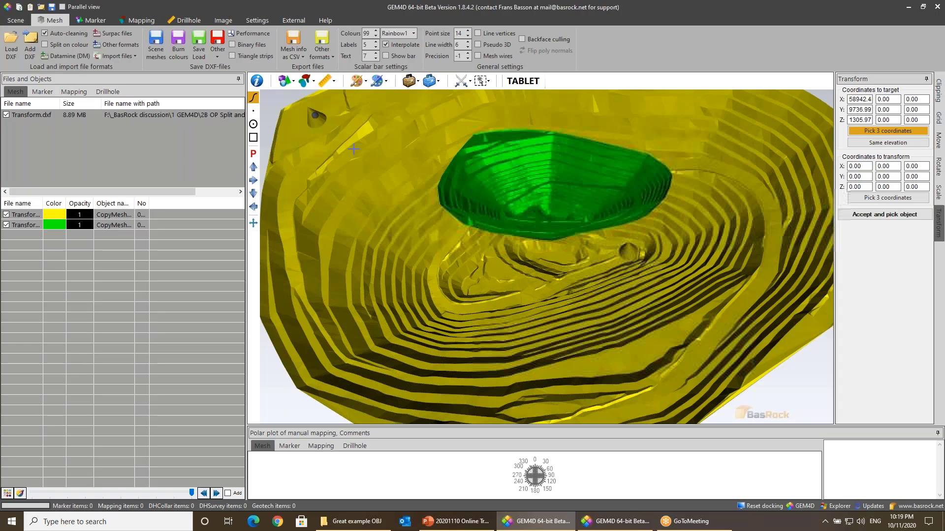
pyautogui.moveTo(353, 149); pyautogui.dragTo(355, 140)
pyautogui.moveTo(354, 147); pyautogui.dragTo(458, 207, button='middle')
pyautogui.scroll(1, 458, 206)
pyautogui.press('Escape')
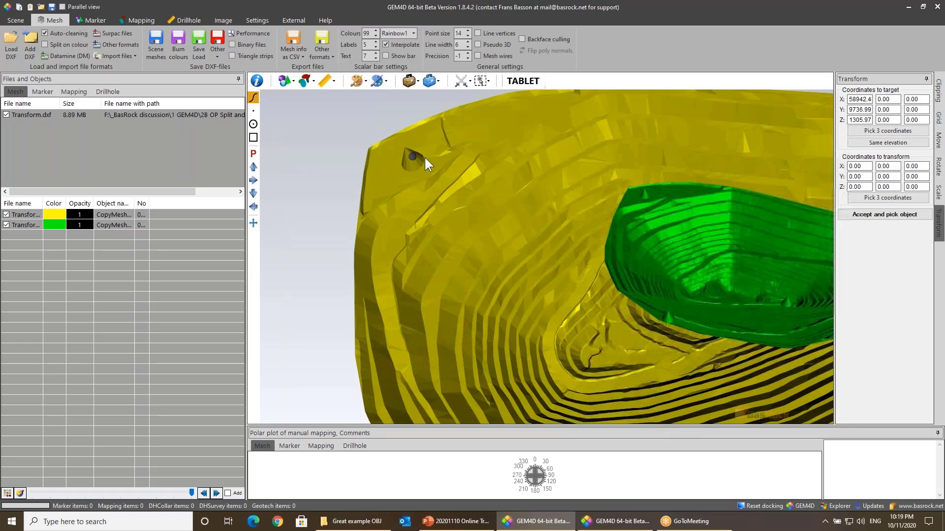
# Step: Snap mouse picking to vertices and points, and pick the tips of the yellow pit's three cones as the target coordinates
pyautogui.click(253, 112)
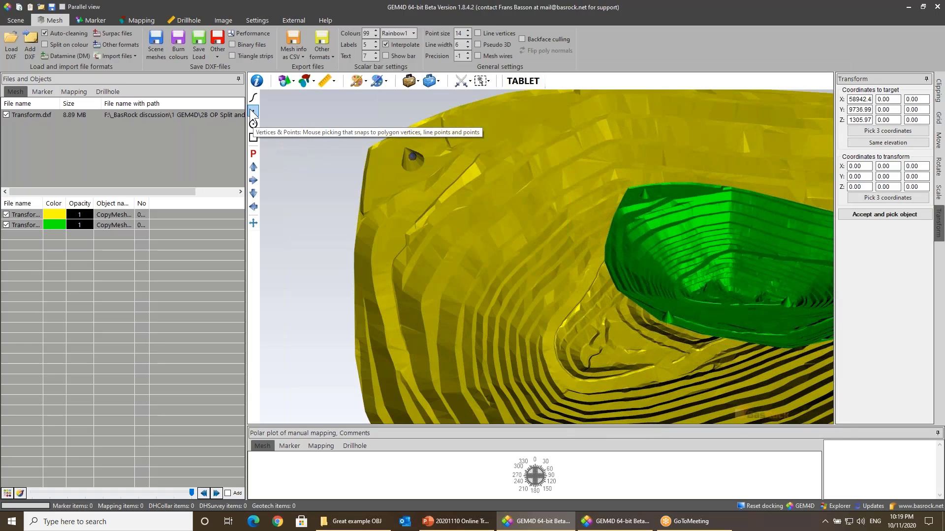
pyautogui.scroll(-3, 447, 202)
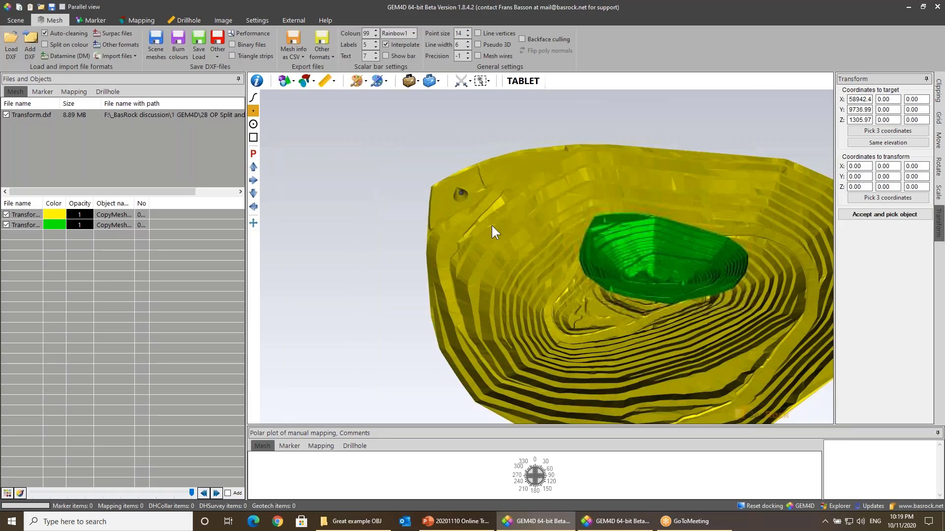
pyautogui.moveTo(492, 223); pyautogui.dragTo(459, 205, button='middle')
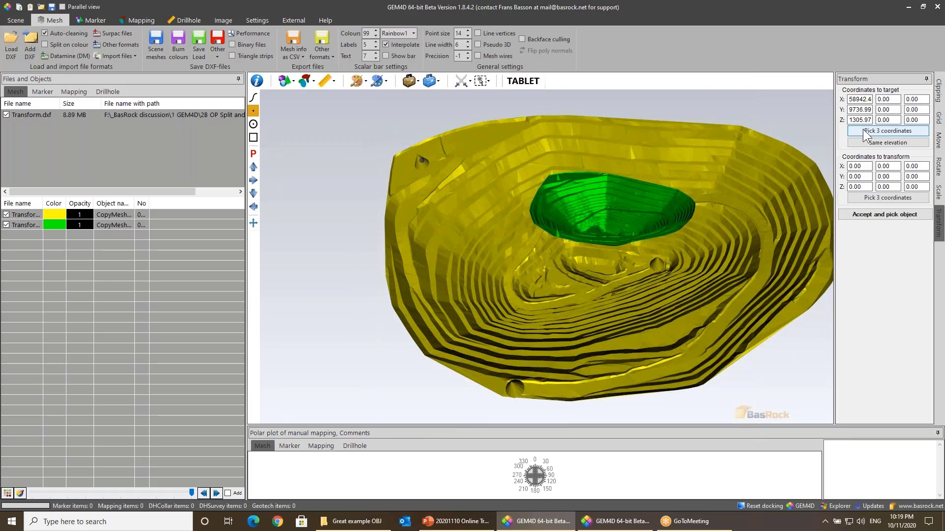
pyautogui.click(860, 131)
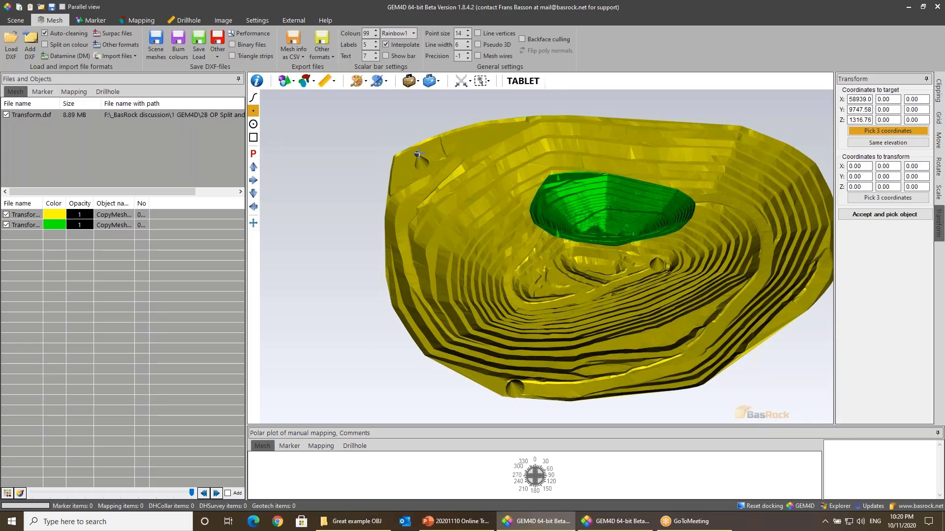
pyautogui.moveTo(684, 274); pyautogui.dragTo(485, 338)
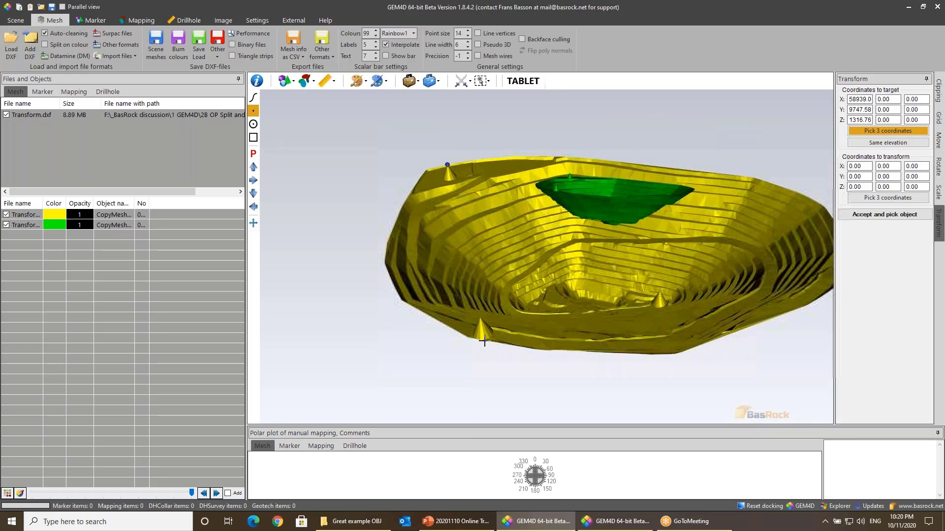
pyautogui.click(481, 320)
pyautogui.click(659, 291)
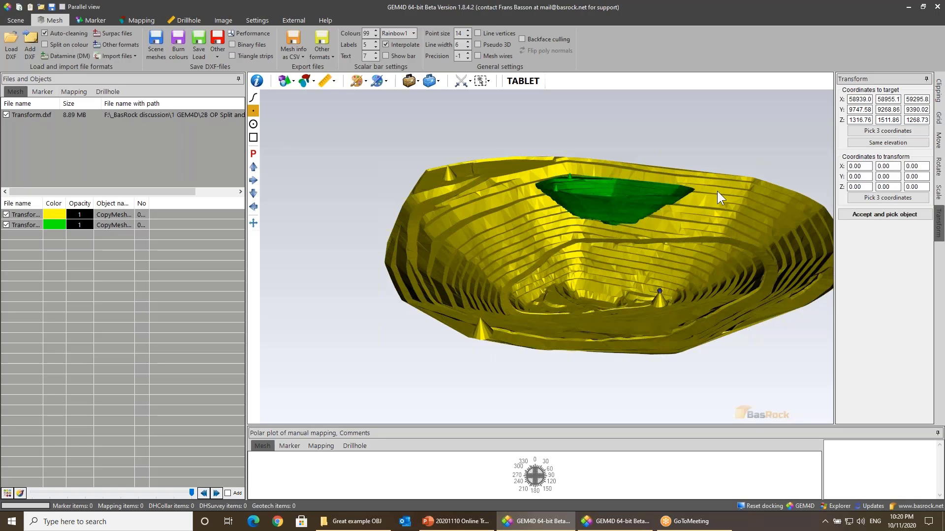
pyautogui.scroll(10, 717, 191)
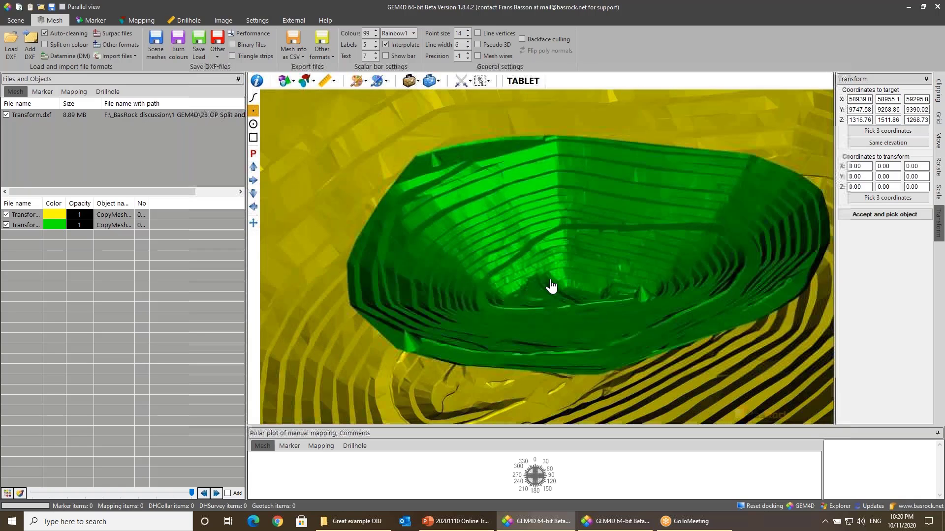
# Step: Pick the tips of the small green pit's three cones, in matching order, as the coordinates to transform
pyautogui.moveTo(551, 286); pyautogui.dragTo(525, 280)
pyautogui.click(888, 197)
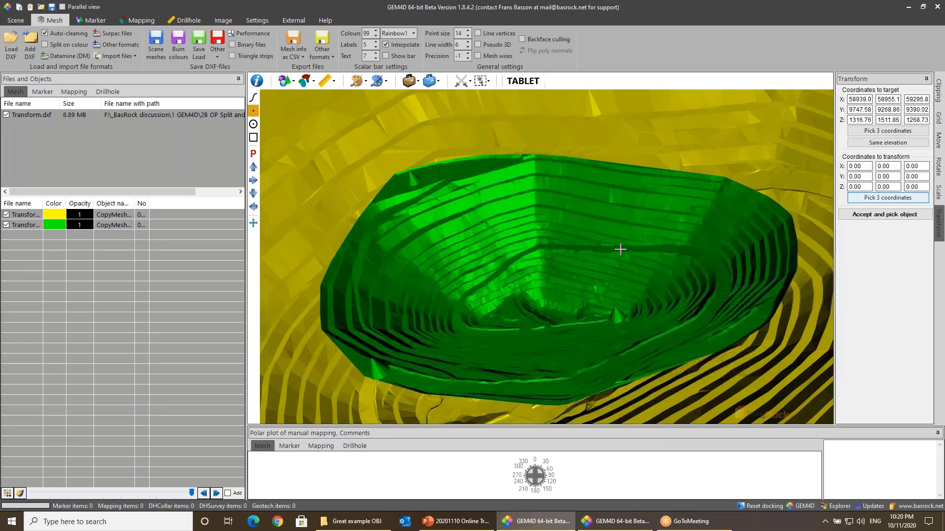
pyautogui.click(412, 176)
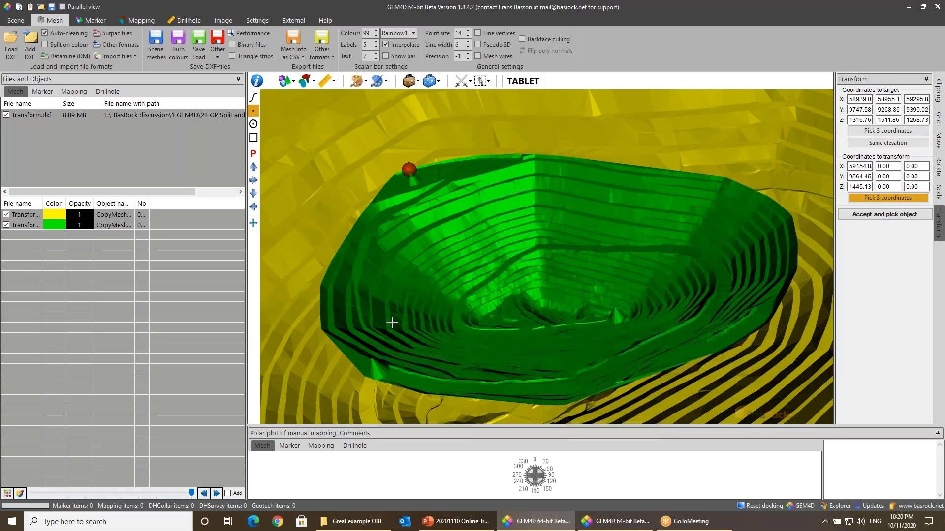
pyautogui.click(375, 362)
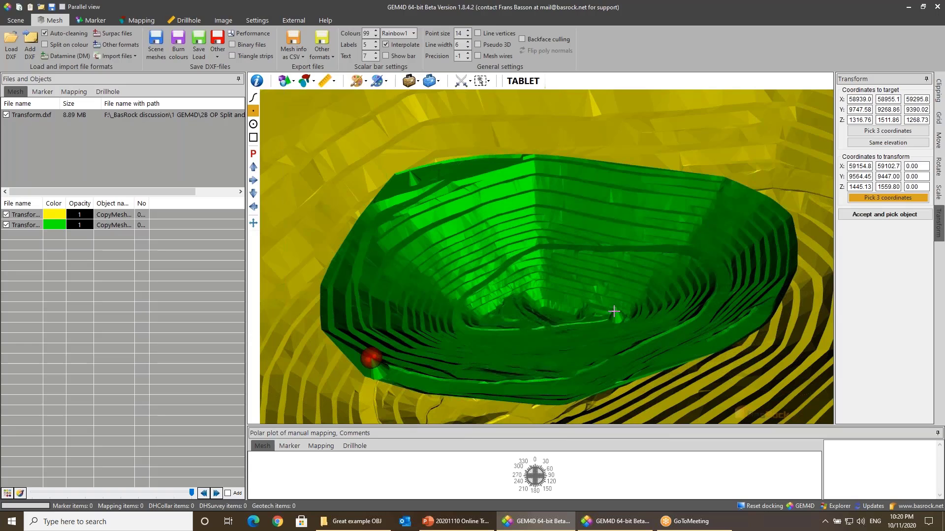
pyautogui.click(615, 315)
# Step: Accept the picked coordinates and transform the small green pit onto the target points
pyautogui.moveTo(617, 262); pyautogui.dragTo(621, 419, button='right')
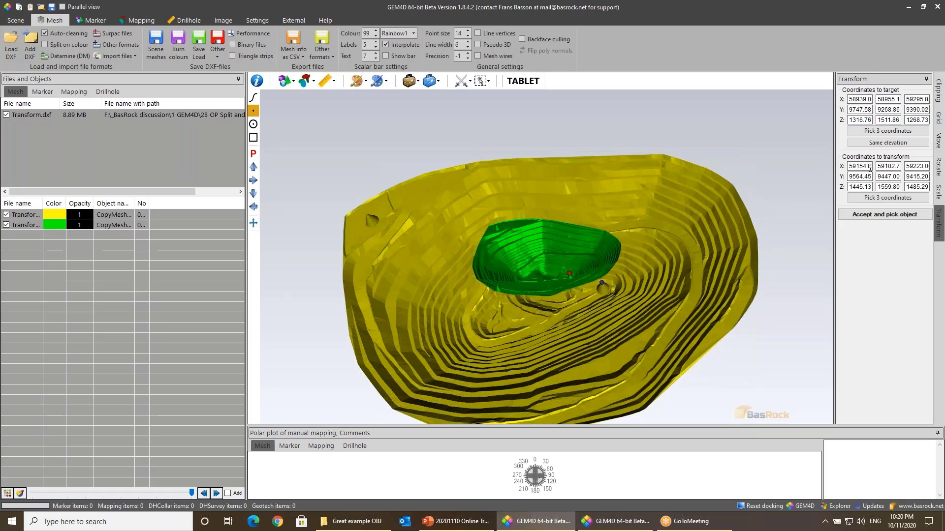
pyautogui.click(889, 217)
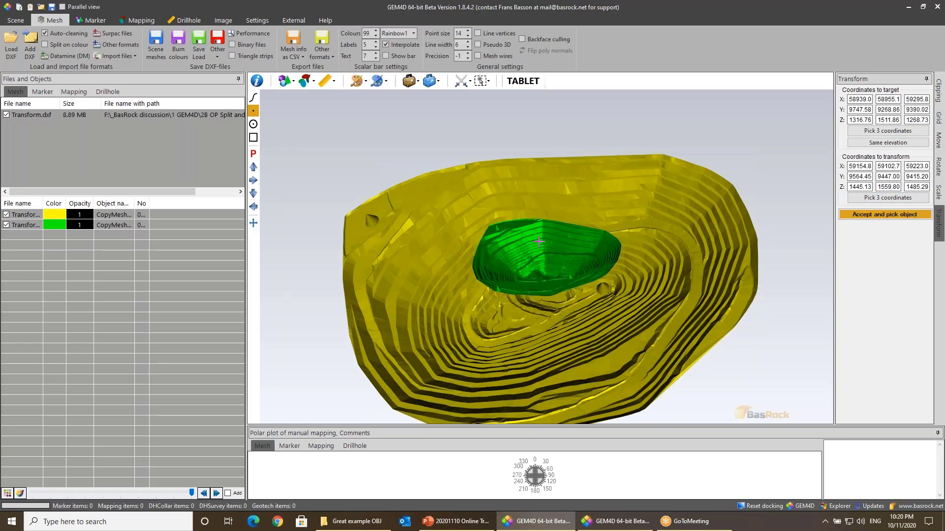
pyautogui.moveTo(539, 241); pyautogui.dragTo(562, 245)
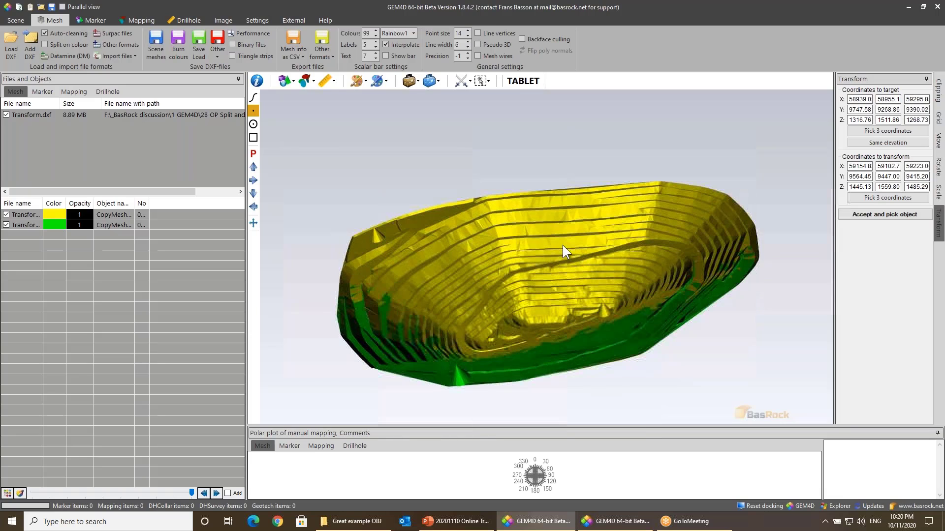
# Step: Toggle the yellow pit's visibility to check how the transformed green pit fits it
pyautogui.click(7, 215)
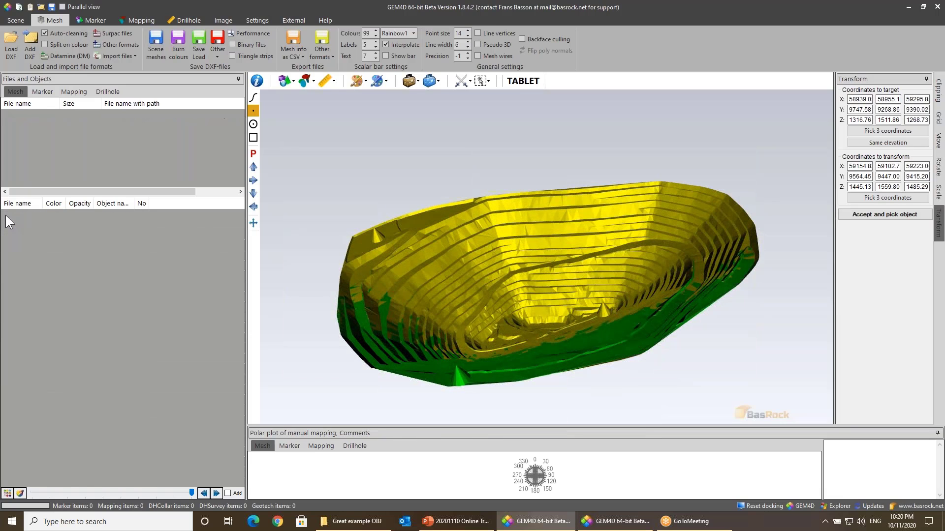
pyautogui.click(6, 215)
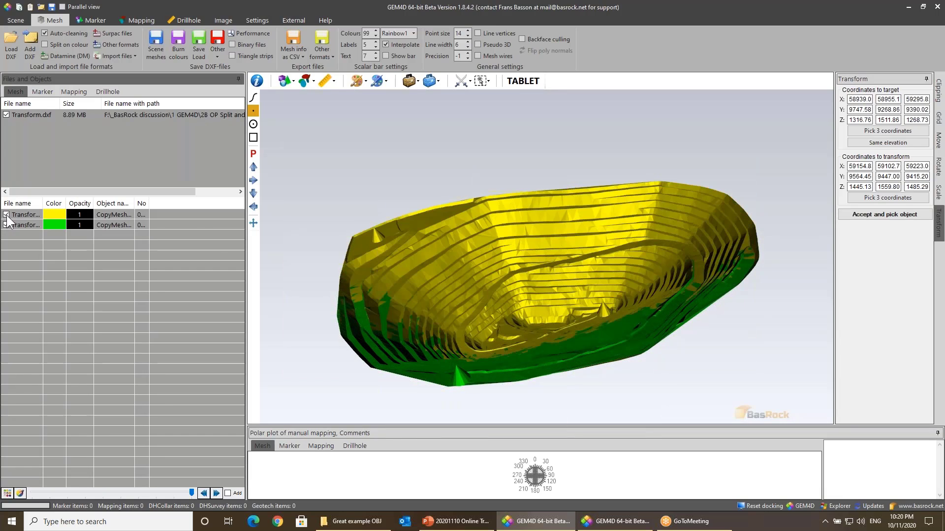
pyautogui.click(6, 215)
pyautogui.click(6, 214)
pyautogui.click(6, 215)
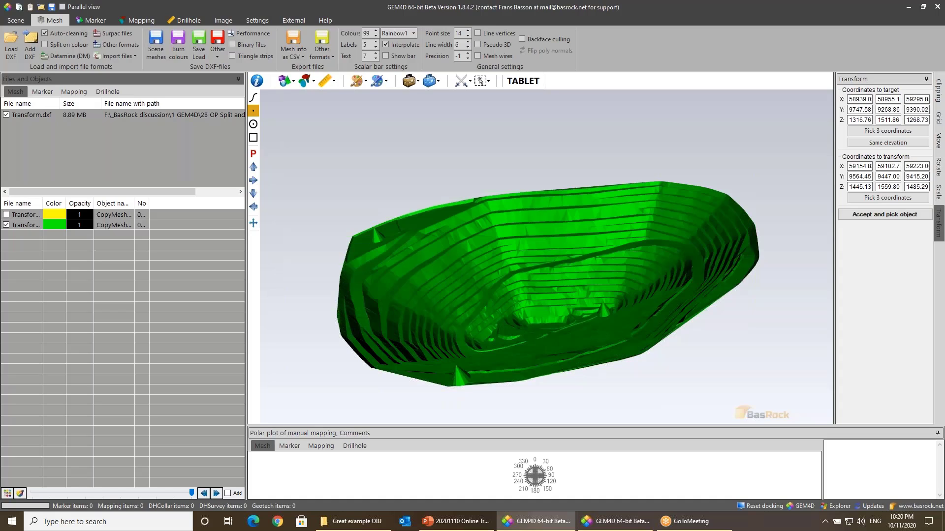
pyautogui.click(7, 214)
pyautogui.moveTo(443, 240); pyautogui.dragTo(439, 250)
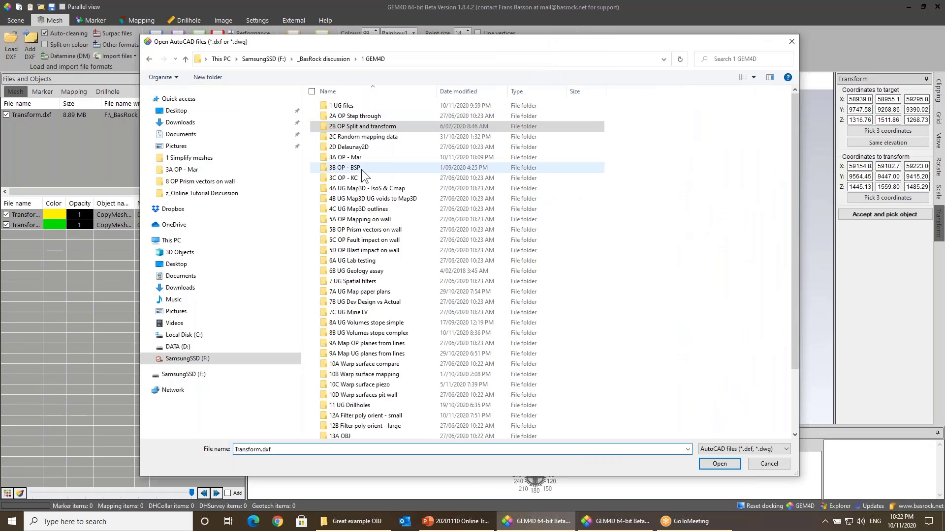
# Step: Load 1B NBG South Pit Design.dxf and Pit shell B.dxf together from the 3B OP - BSP folder
pyautogui.doubleClick(361, 168)
pyautogui.click(364, 105)
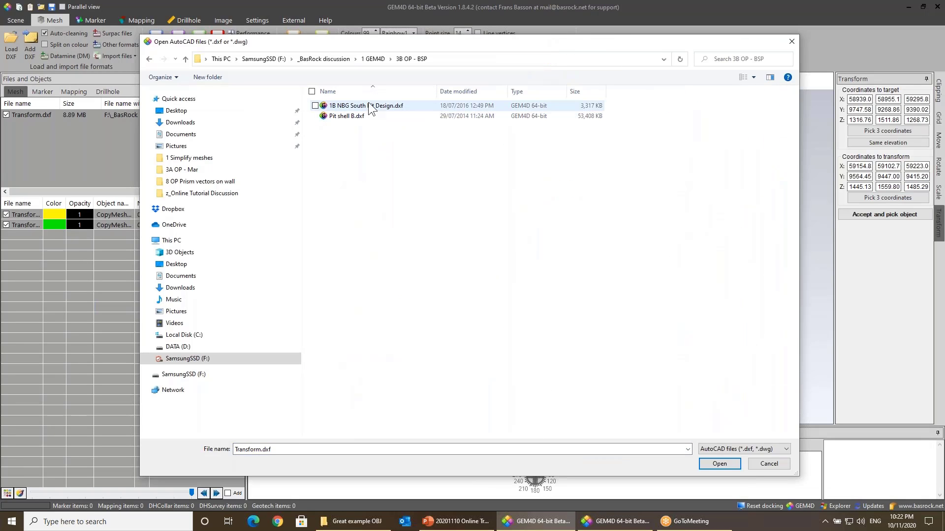
pyautogui.keyDown('ctrl'); pyautogui.click(355, 116); pyautogui.keyUp('ctrl')
pyautogui.click(731, 464)
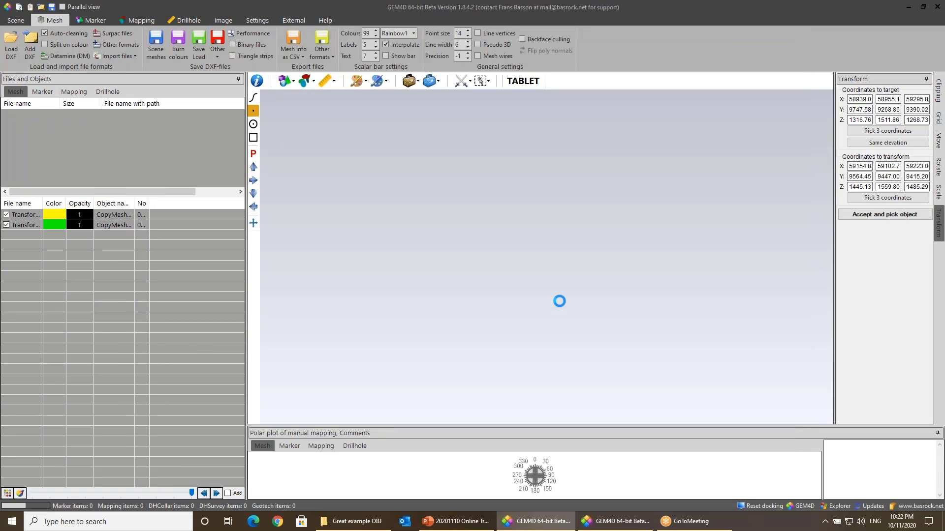
# Step: Examine the overlap between the blue pit design and the green pit shell from several angles and up close
pyautogui.moveTo(560, 302); pyautogui.dragTo(613, 313)
pyautogui.scroll(4, 613, 313)
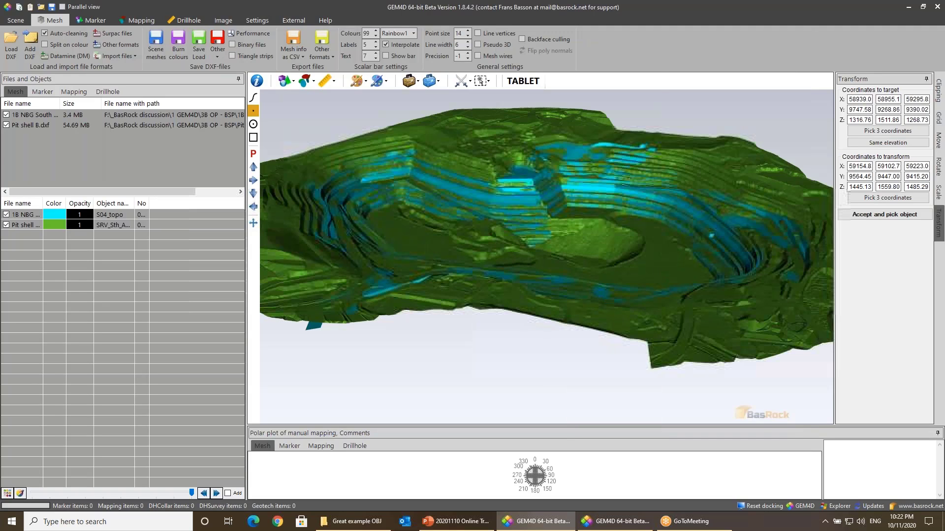
pyautogui.moveTo(605, 178); pyautogui.dragTo(579, 205)
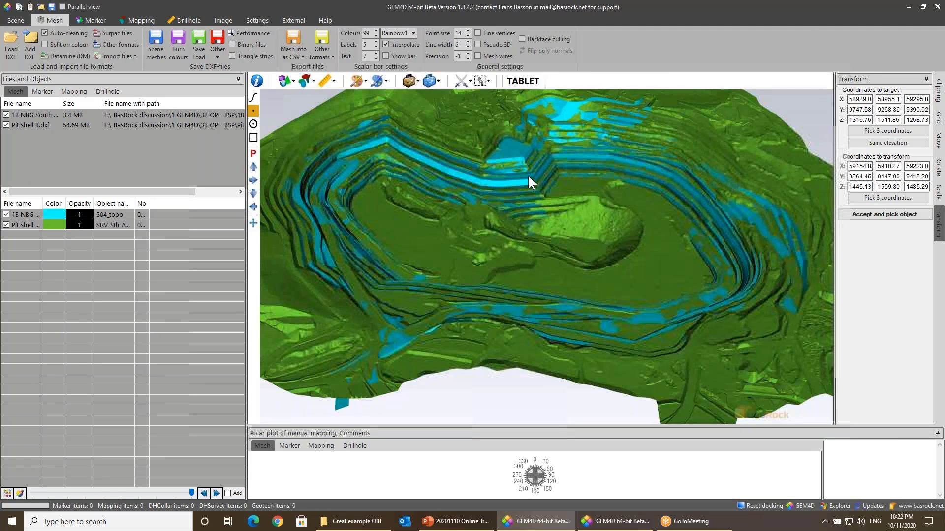
pyautogui.moveTo(528, 175); pyautogui.dragTo(566, 229)
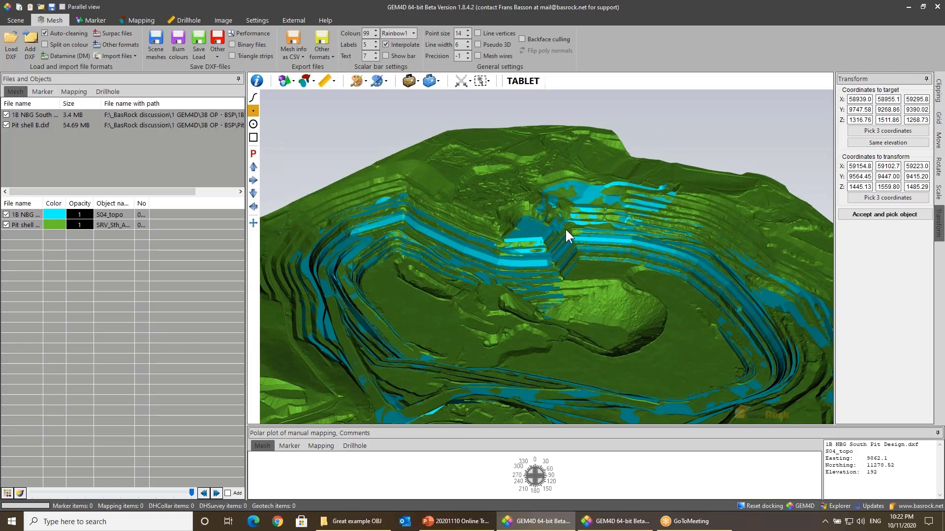
pyautogui.scroll(2, 564, 228)
pyautogui.scroll(2, 527, 267)
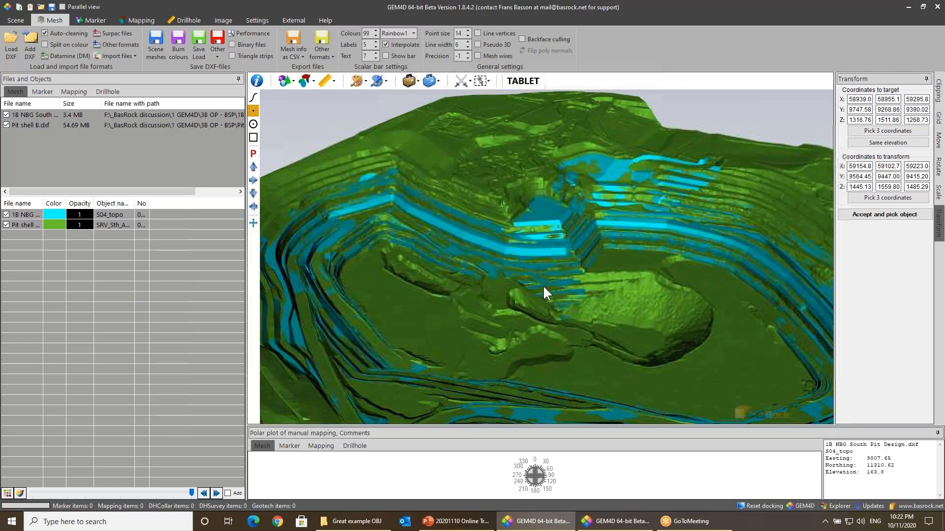
pyautogui.scroll(2, 531, 251)
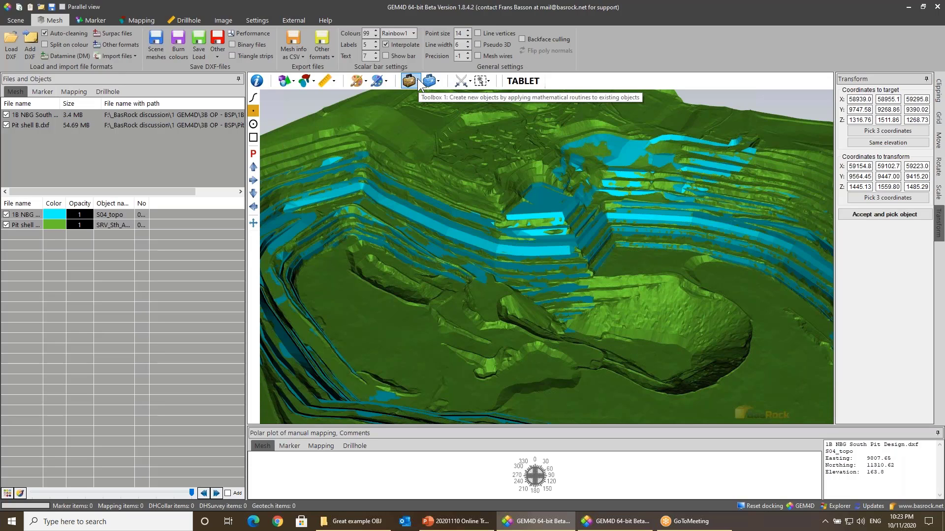
# Step: Colour the green pit shell on closest distance from the design mesh, with a data range of -2 to 2
pyautogui.click(356, 82)
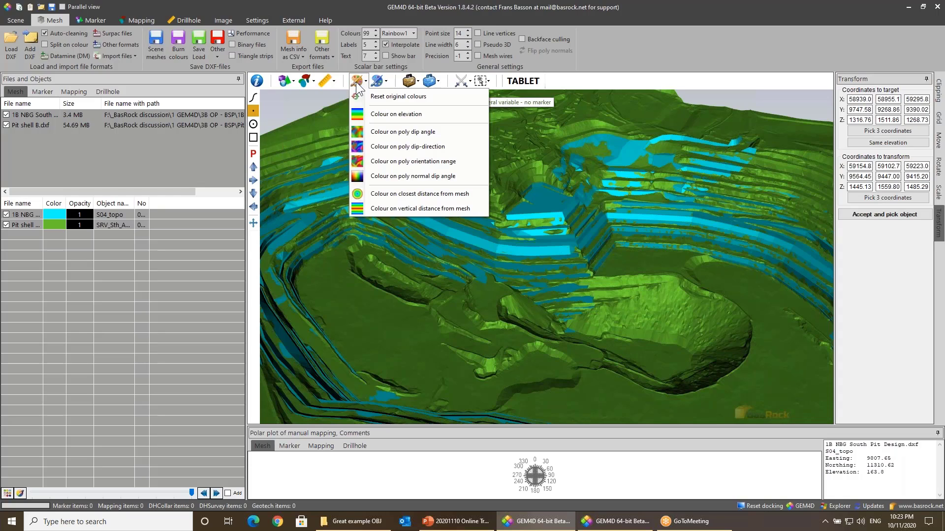
pyautogui.click(404, 193)
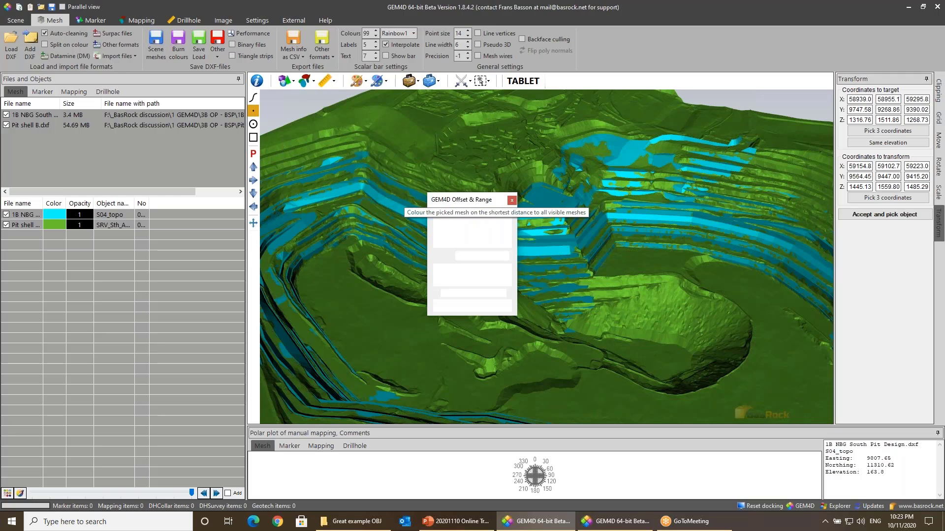
pyautogui.moveTo(459, 201); pyautogui.dragTo(426, 180)
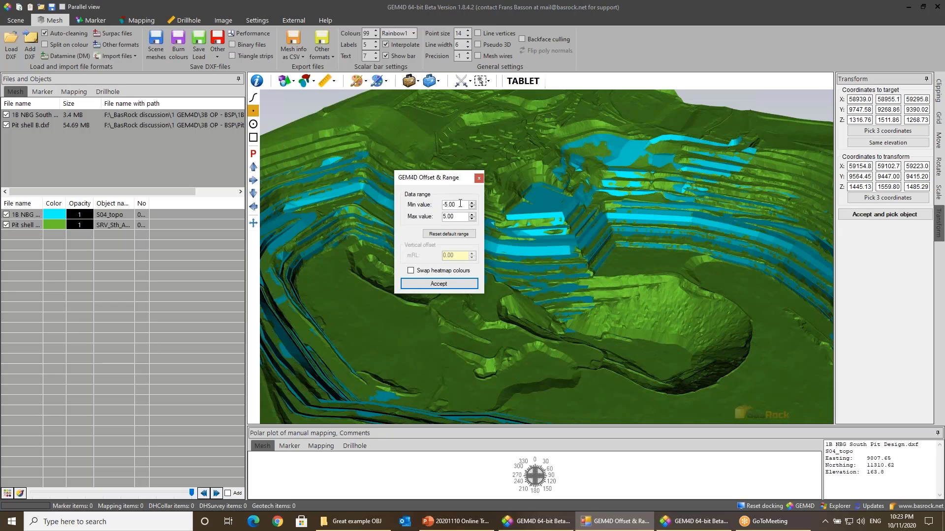
pyautogui.doubleClick(449, 205)
pyautogui.doubleClick(459, 217)
pyautogui.moveTo(456, 204); pyautogui.dragTo(420, 205)
pyautogui.write('0')
pyautogui.press('BackSpace')
pyautogui.press('Tab')
pyautogui.write('2')
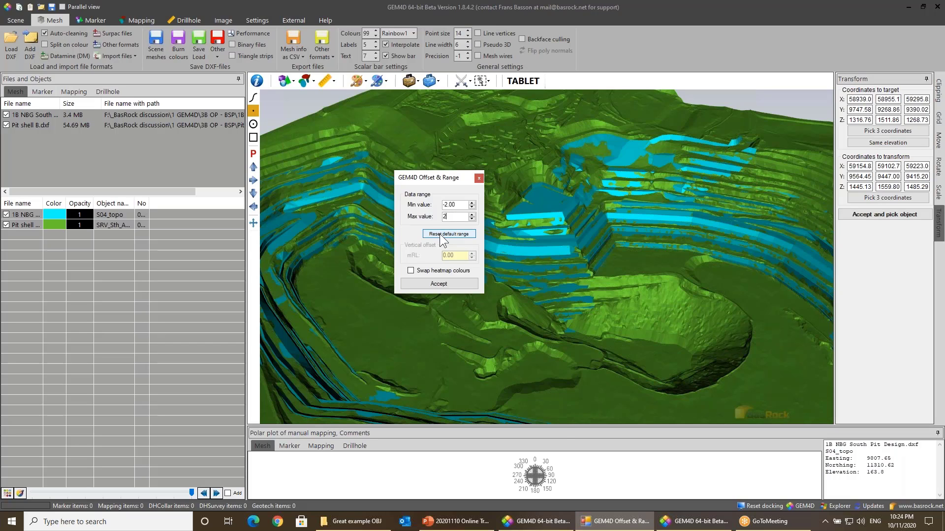
pyautogui.click(447, 282)
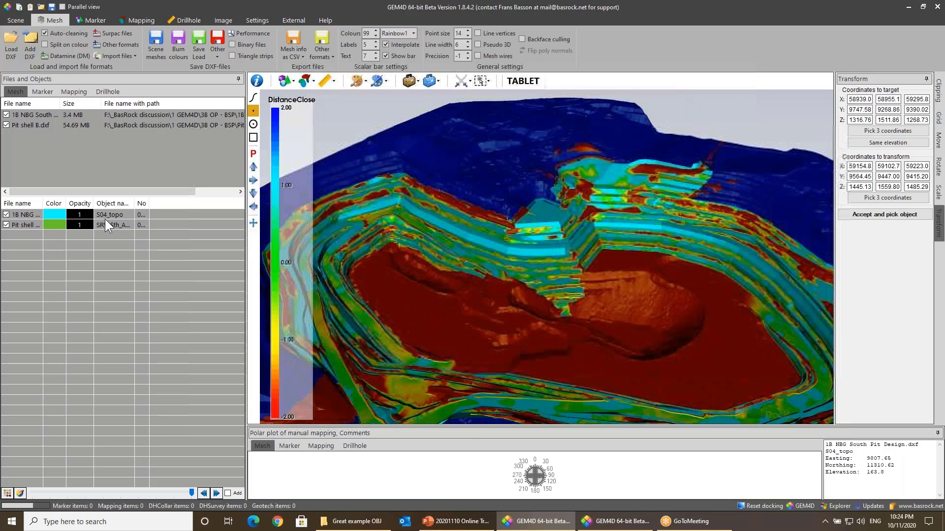
# Step: Toggle the S04_topo design mesh repeatedly to compare it with the distance-coloured pit shell, and leave it hidden
pyautogui.click(6, 215)
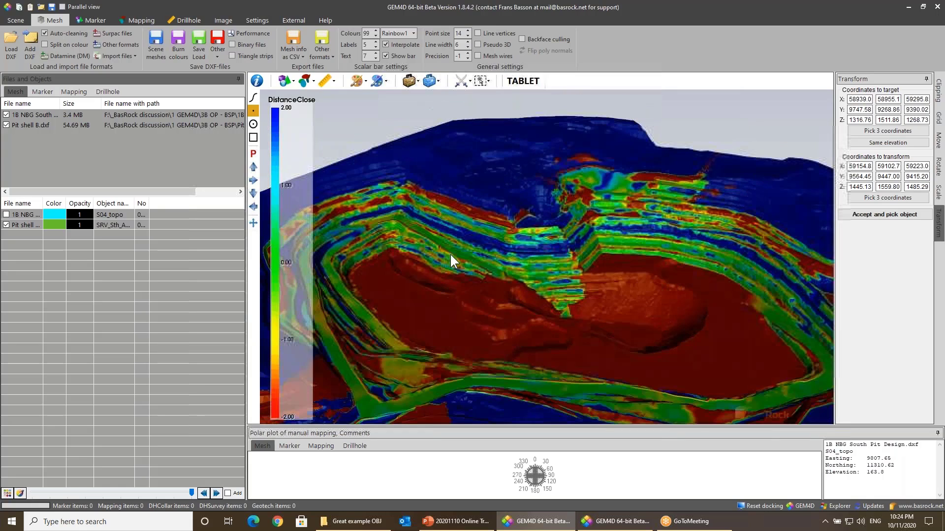
pyautogui.click(5, 215)
pyautogui.click(6, 215)
pyautogui.click(6, 215)
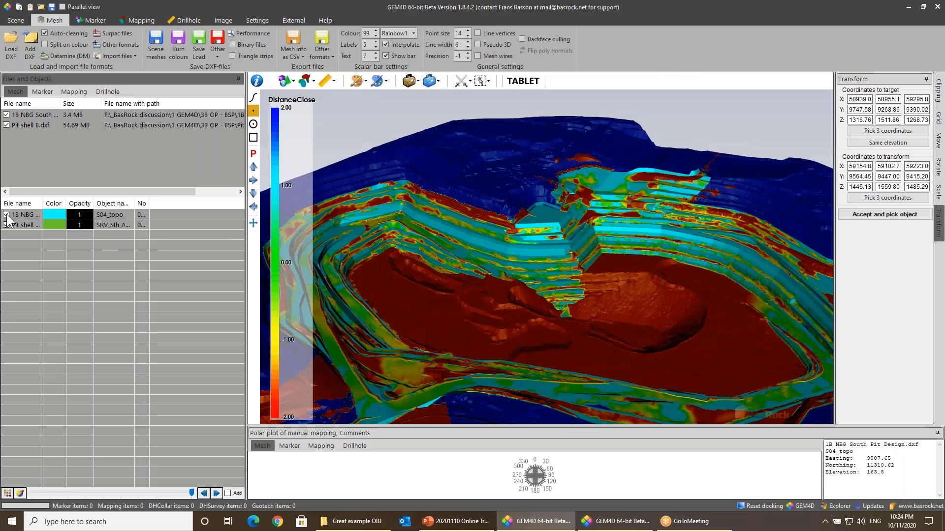
pyautogui.click(6, 215)
pyautogui.click(6, 215)
pyautogui.click(6, 215)
pyautogui.scroll(2, 412, 272)
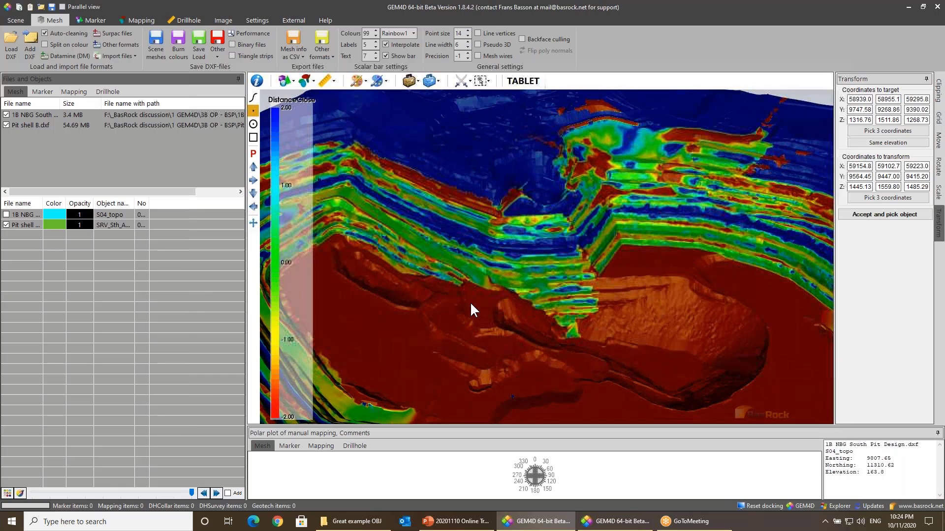
pyautogui.click(6, 215)
pyautogui.click(6, 215)
pyautogui.click(6, 214)
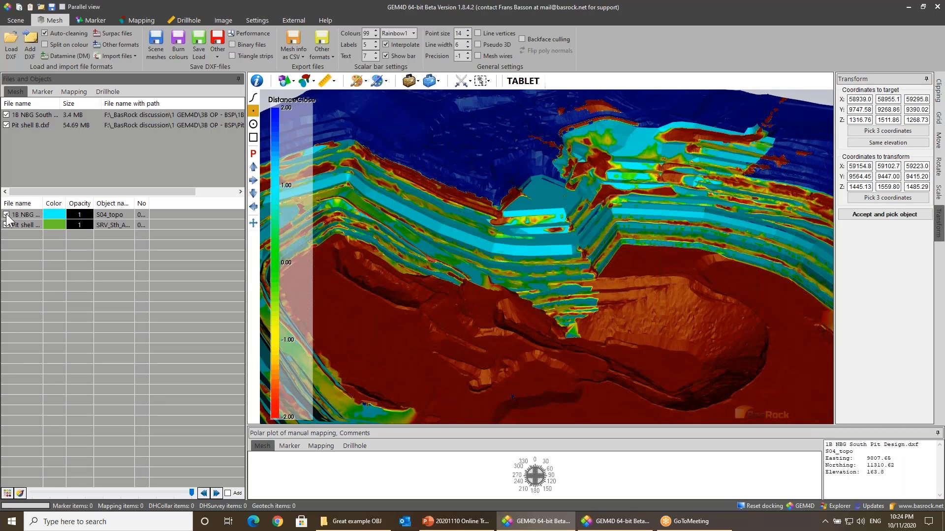
pyautogui.click(5, 215)
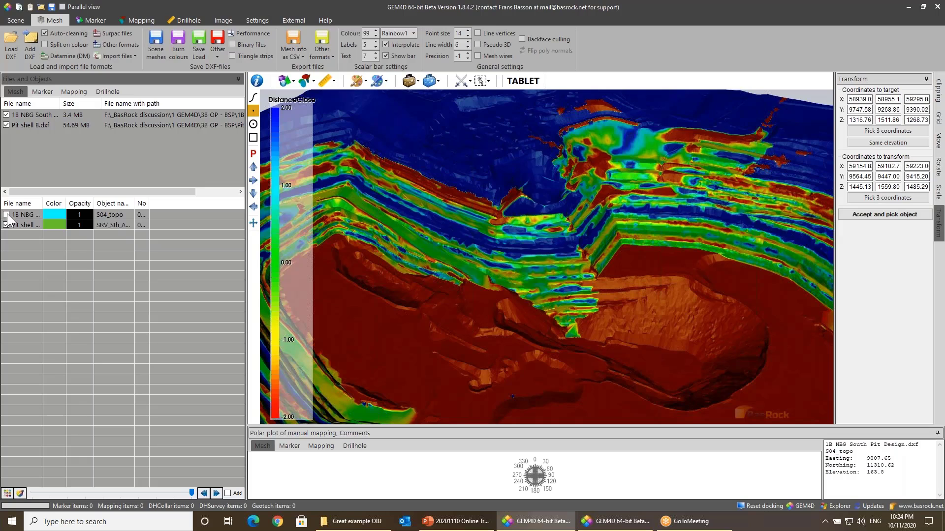
pyautogui.click(6, 215)
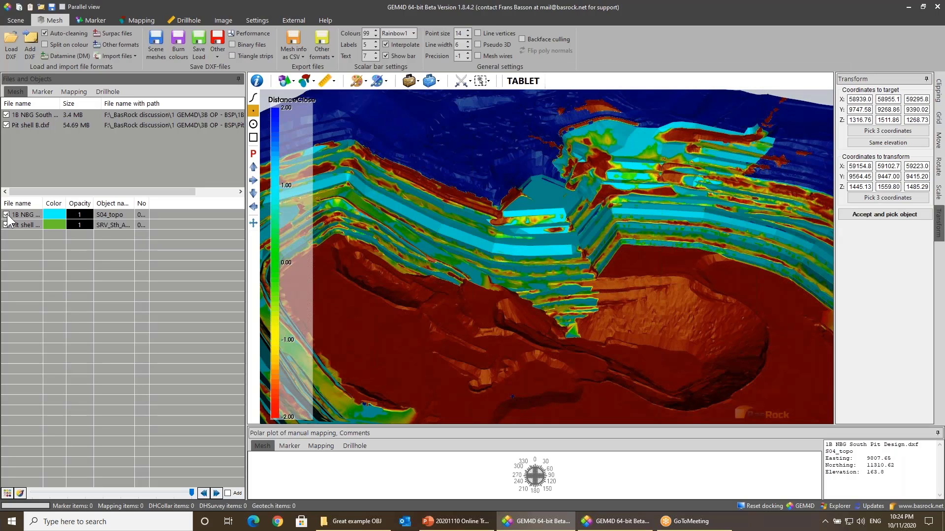
pyautogui.click(6, 215)
pyautogui.click(6, 214)
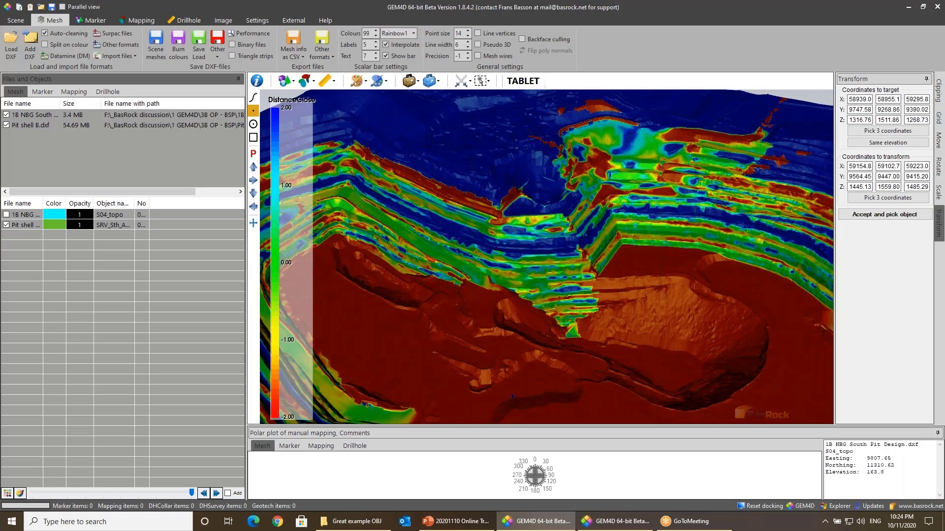
pyautogui.click(6, 215)
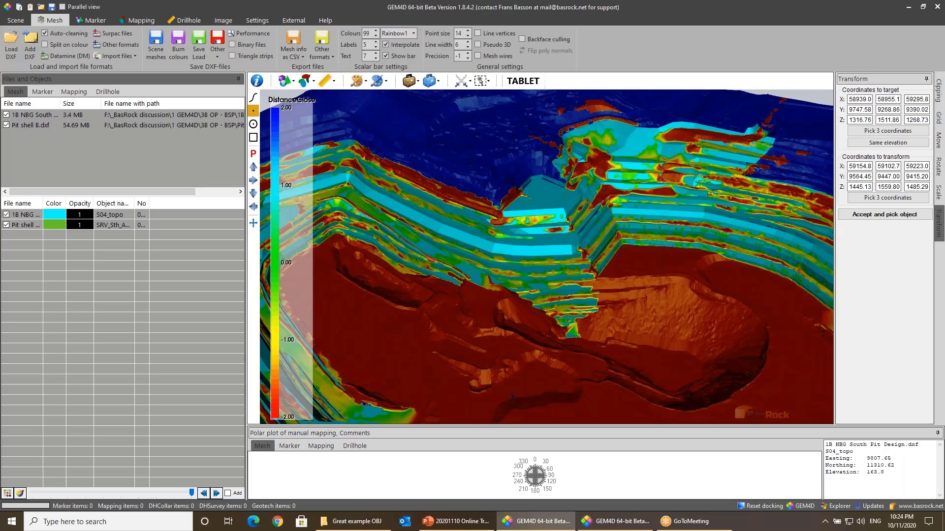
pyautogui.click(6, 214)
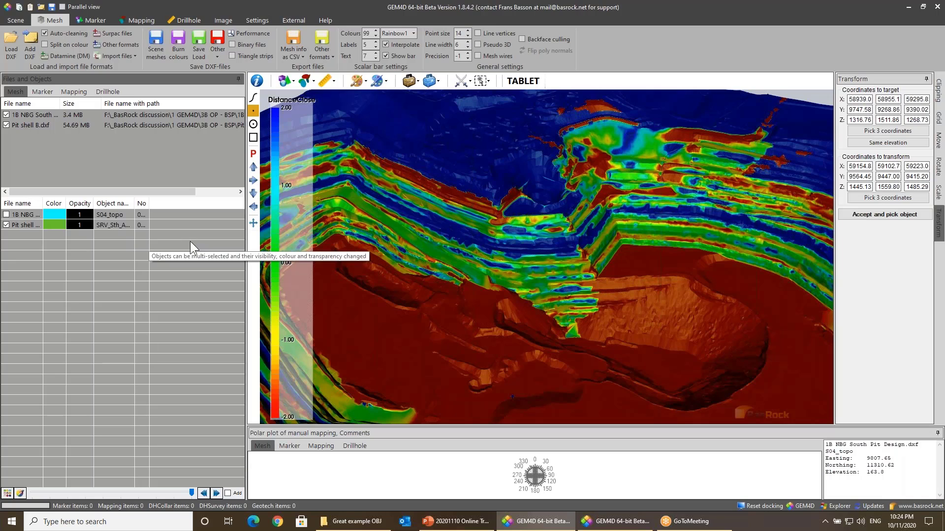
# Step: Review the available mesh colouring options, and narrow the Files and Objects area to enlarge the 3D view
pyautogui.click(358, 81)
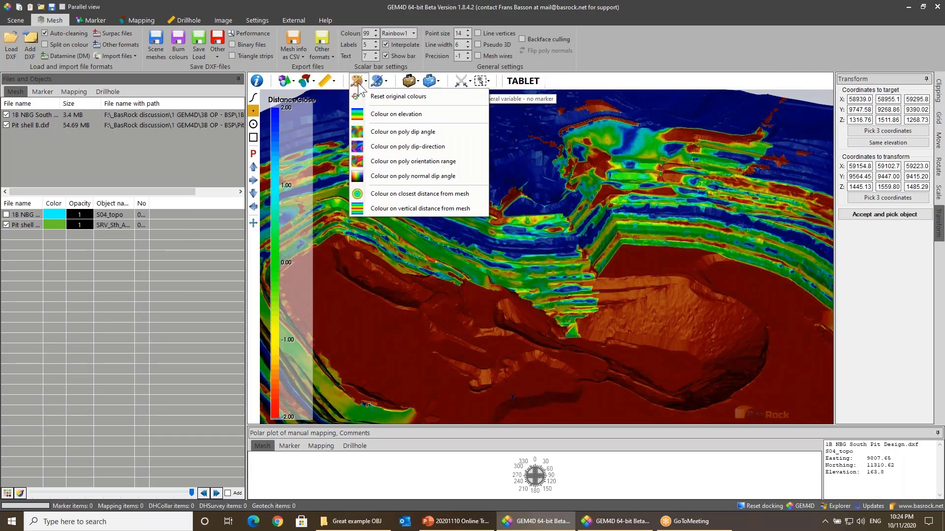
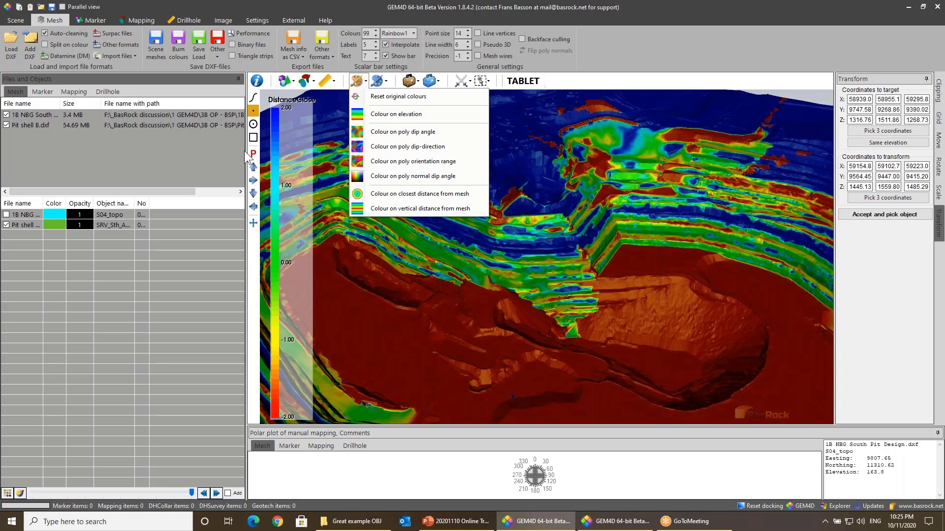
pyautogui.moveTo(245, 150); pyautogui.dragTo(182, 149)
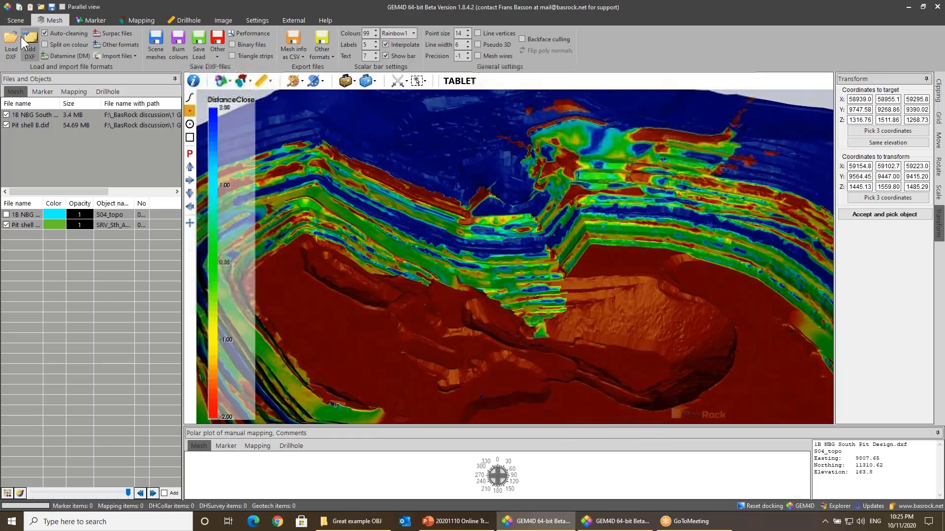
# Step: Reset the scene and load the 2 Topo survey.dxf mesh from the 13B Draping folder
pyautogui.click(11, 45)
pyautogui.press('Return')
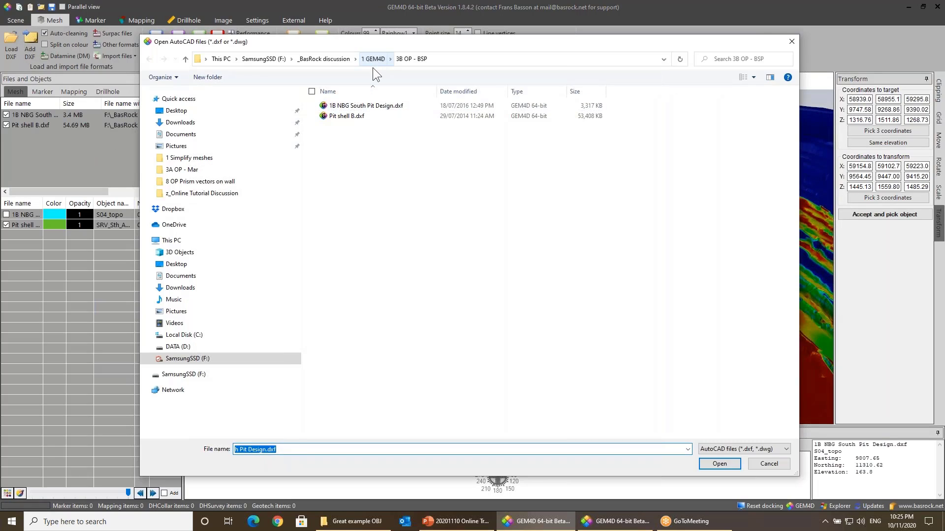
pyautogui.click(373, 60)
pyautogui.scroll(-5, 376, 378)
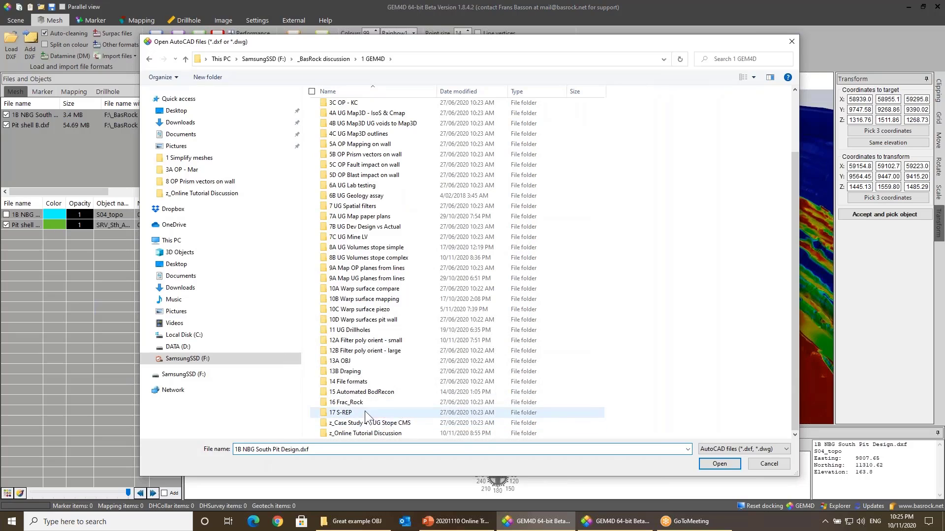
pyautogui.doubleClick(352, 371)
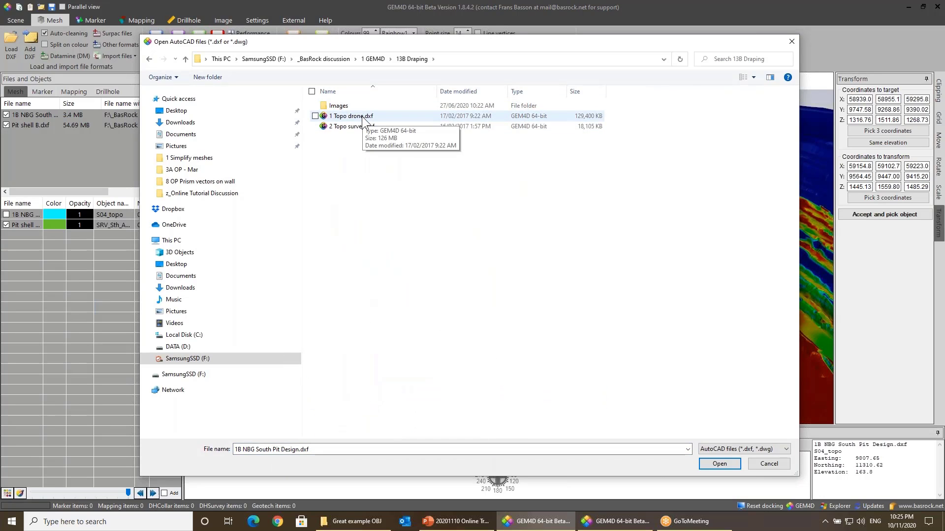
pyautogui.click(359, 123)
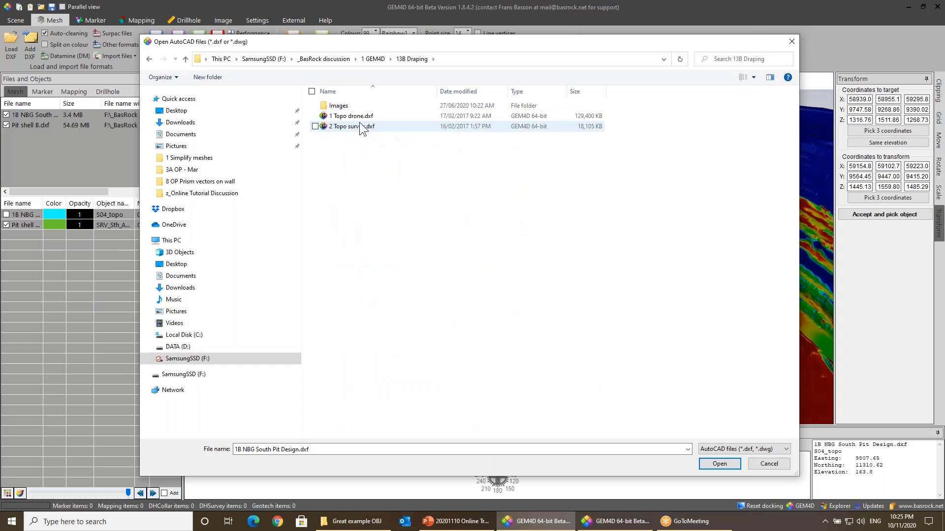
pyautogui.doubleClick(360, 124)
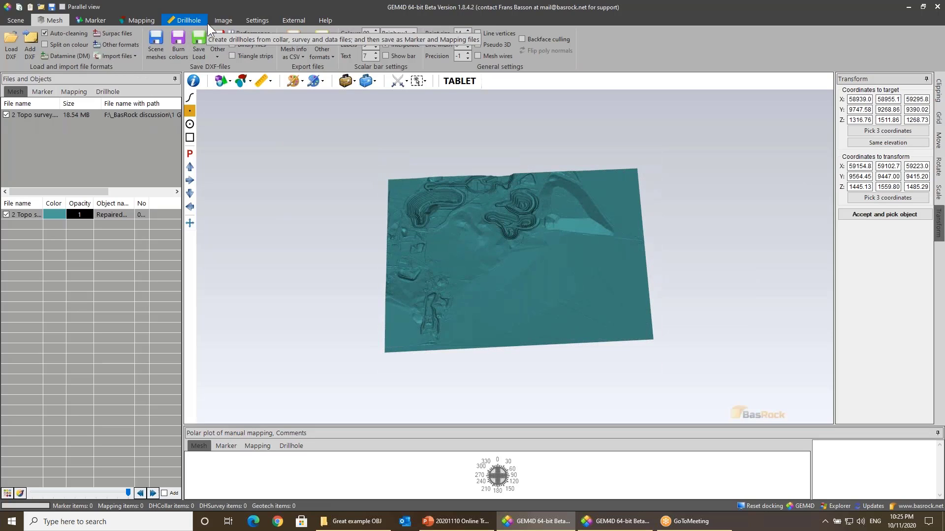
# Step: Load the BasRock image Surface map.bri from the 13B Draping folder over the topo survey mesh
pyautogui.click(223, 21)
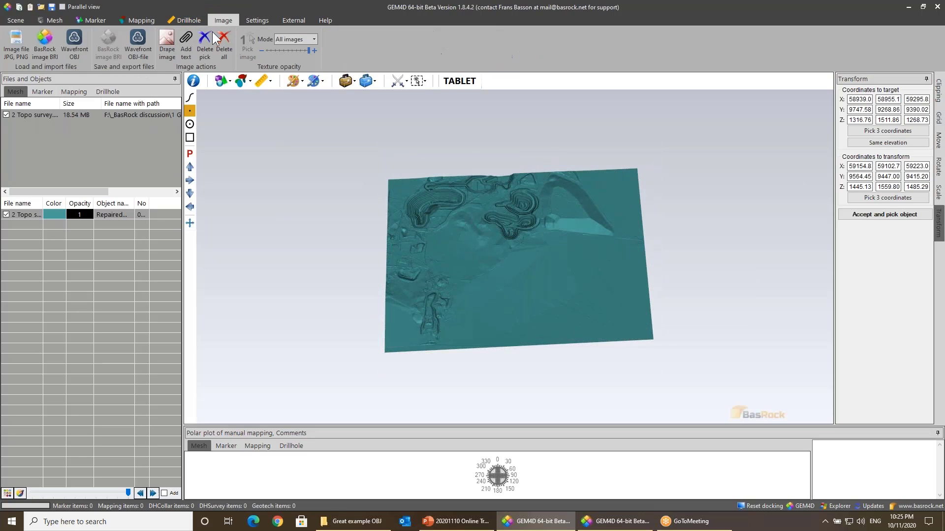
pyautogui.click(44, 47)
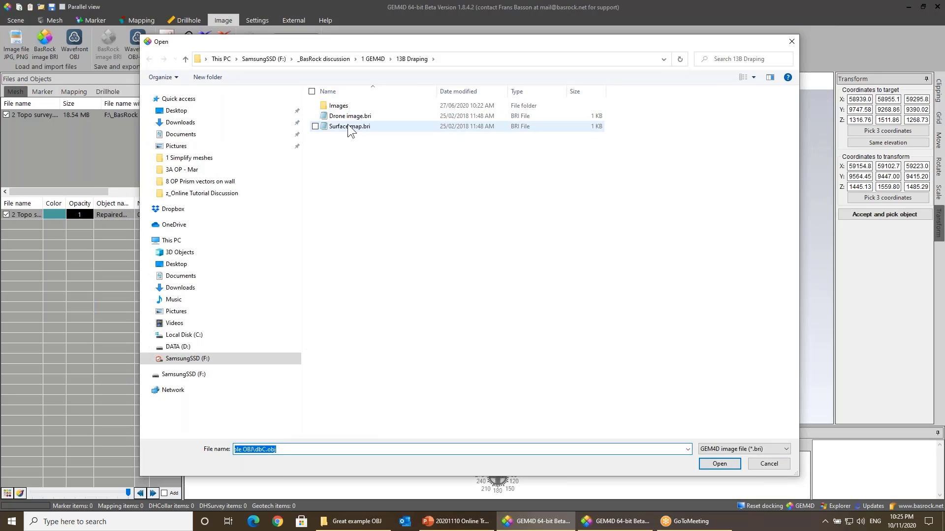
pyautogui.doubleClick(345, 127)
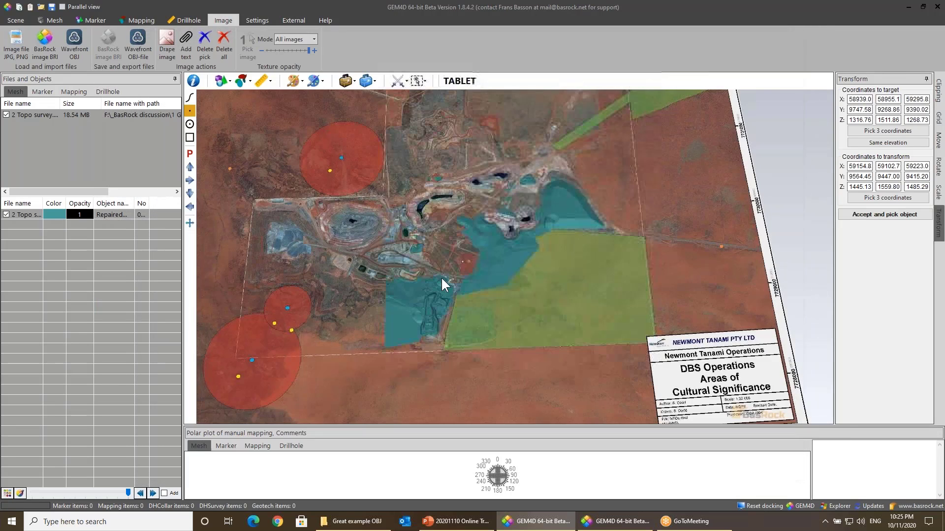
# Step: Drape the surface map image onto the topo survey mesh and inspect the textured terrain from several angles
pyautogui.scroll(-2, 441, 276)
pyautogui.moveTo(485, 236); pyautogui.dragTo(481, 279, button='middle')
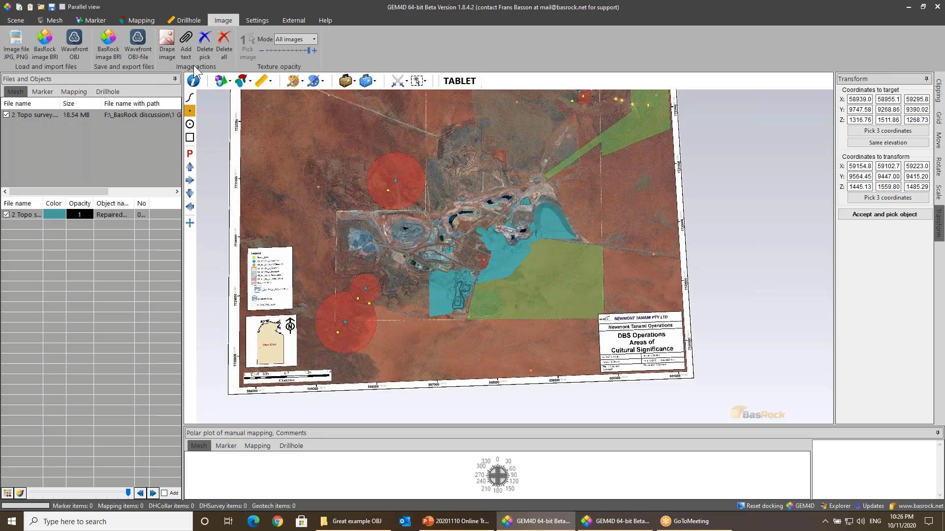
pyautogui.click(163, 42)
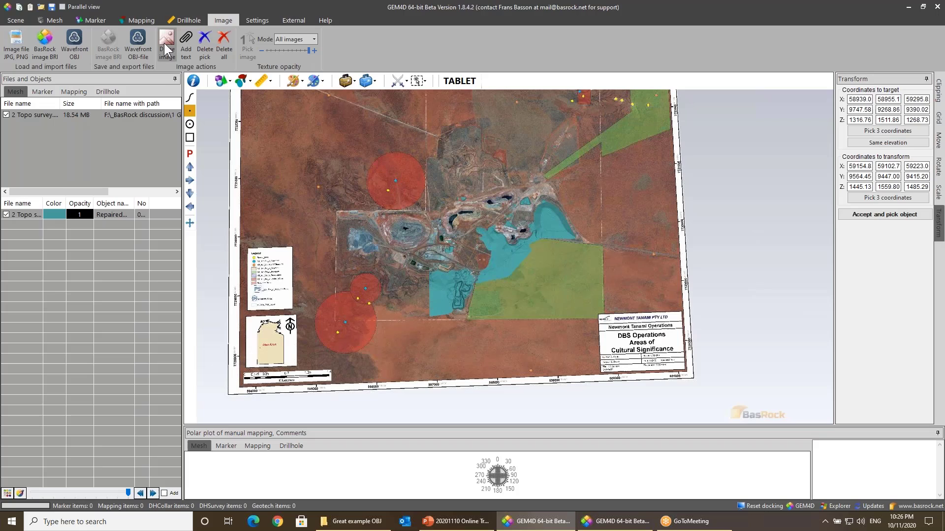
pyautogui.click(262, 139)
pyautogui.moveTo(488, 257); pyautogui.dragTo(454, 152, button='right')
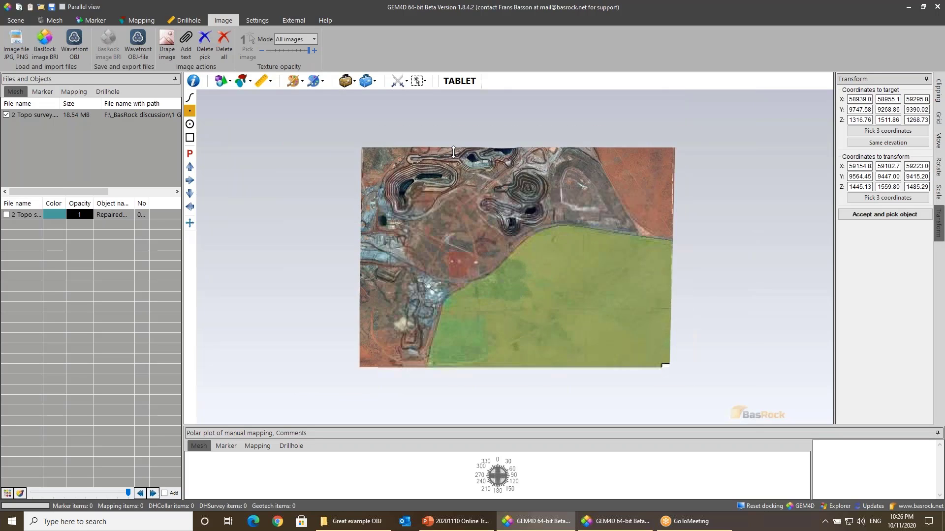
pyautogui.moveTo(453, 152); pyautogui.dragTo(472, 227)
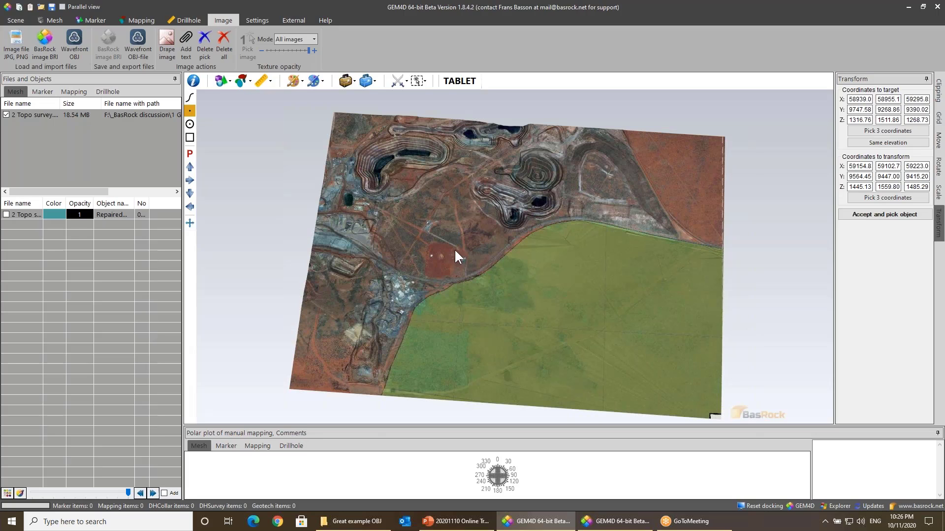
pyautogui.moveTo(453, 249); pyautogui.dragTo(471, 214)
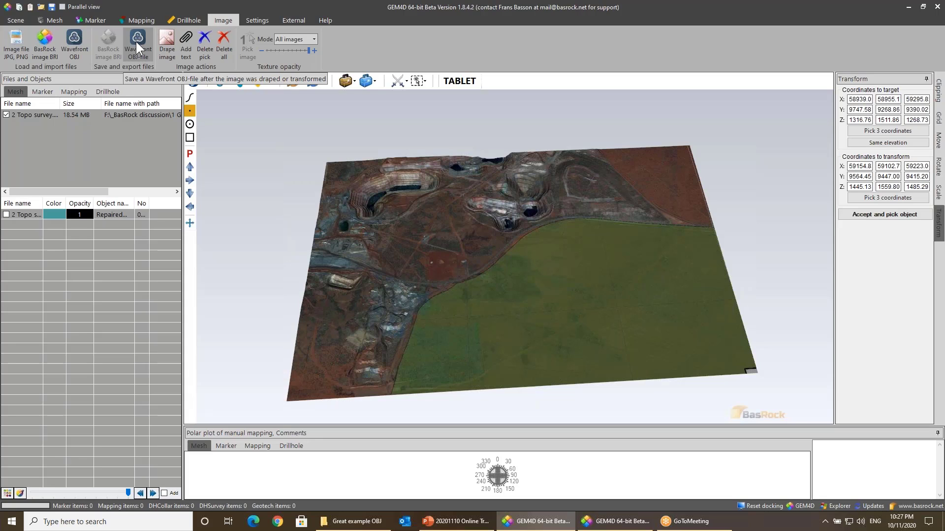
# Step: Reset the scene and reload the 2 Topo survey.dxf mesh without the draped image
pyautogui.click(50, 19)
pyautogui.click(10, 46)
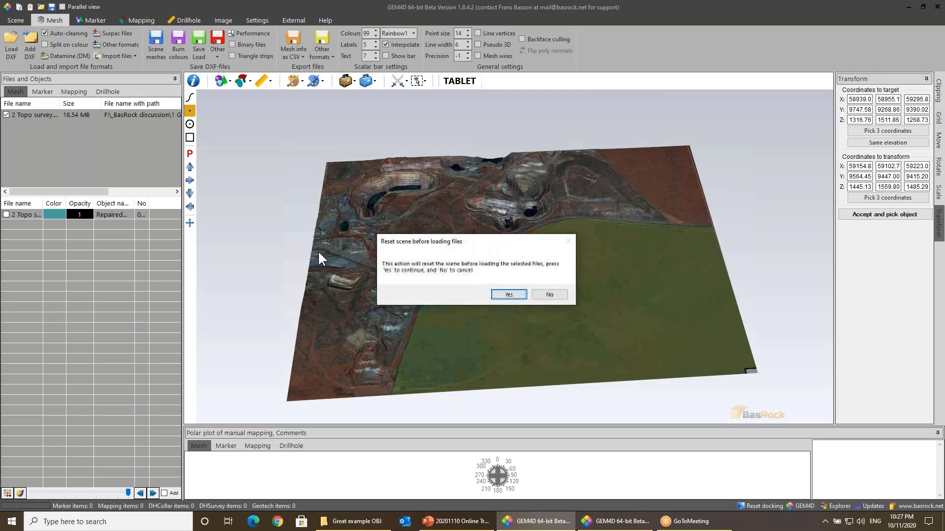
pyautogui.click(502, 294)
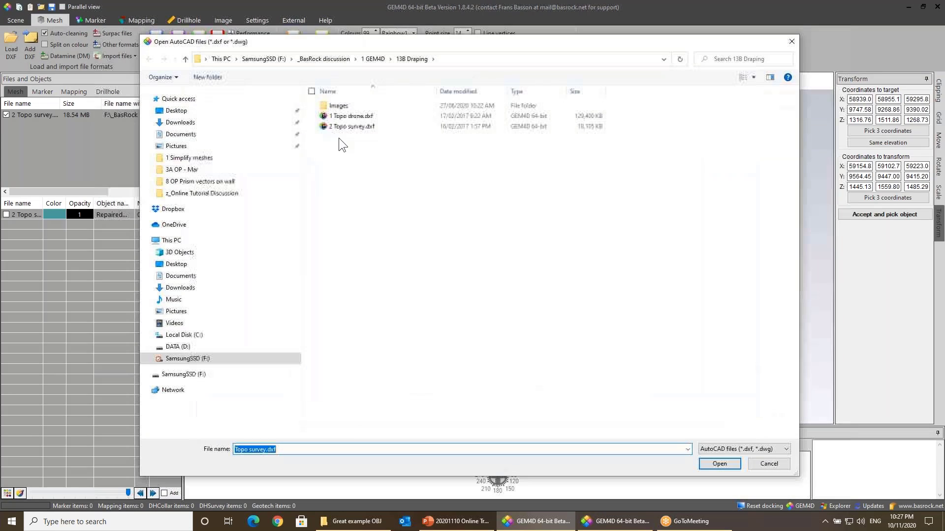
pyautogui.doubleClick(347, 126)
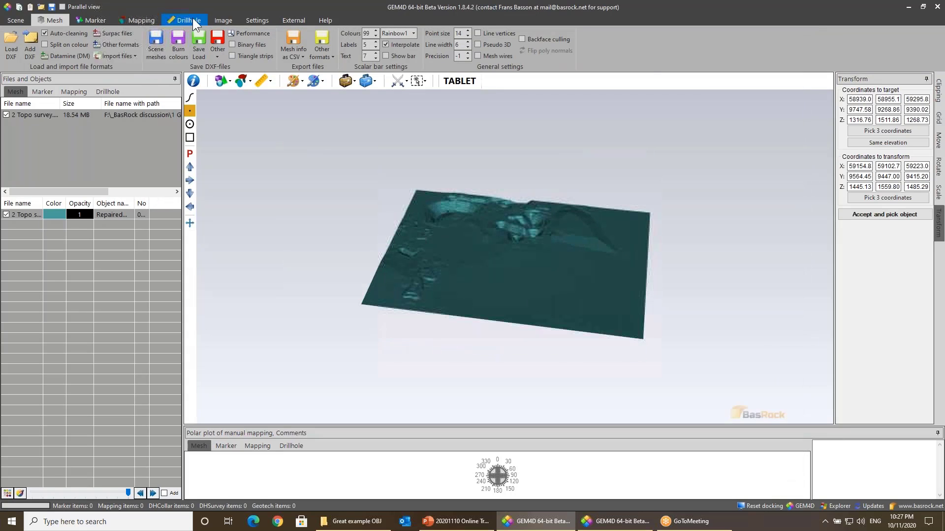
# Step: Load the Surface map.bri image over the reloaded topo survey mesh and drape it onto the mesh
pyautogui.click(224, 20)
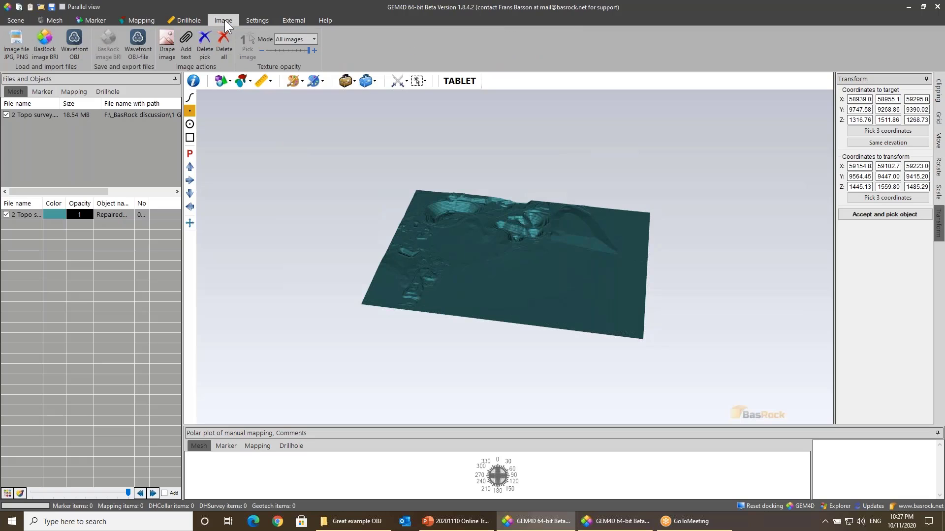
pyautogui.click(51, 49)
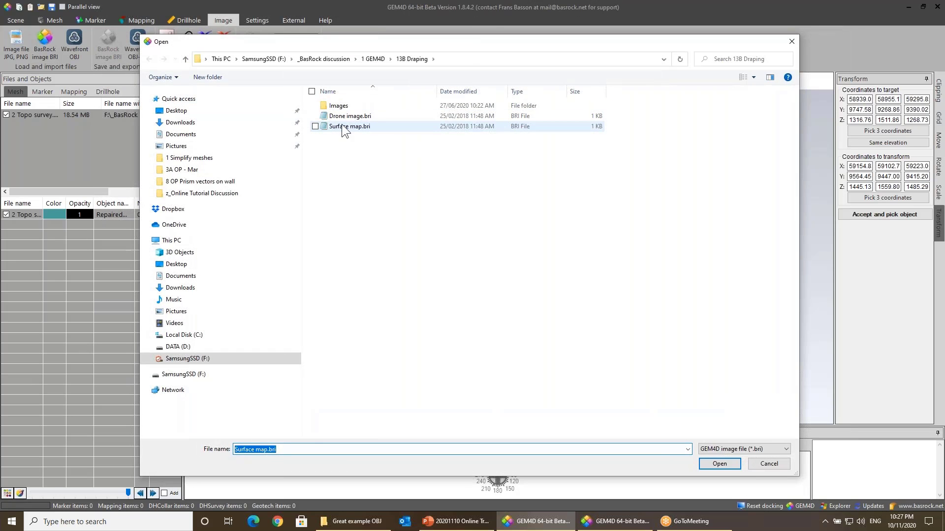
pyautogui.doubleClick(342, 126)
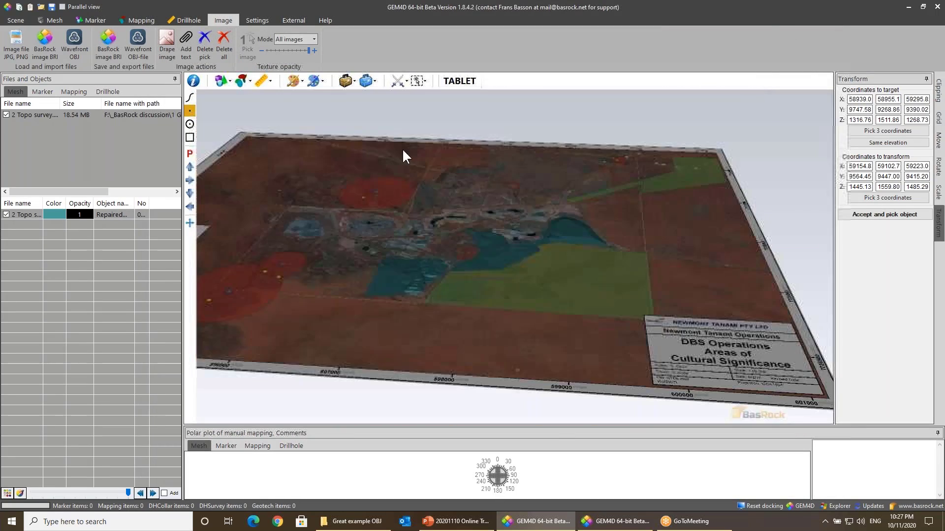
pyautogui.moveTo(402, 149); pyautogui.dragTo(403, 177, button='middle')
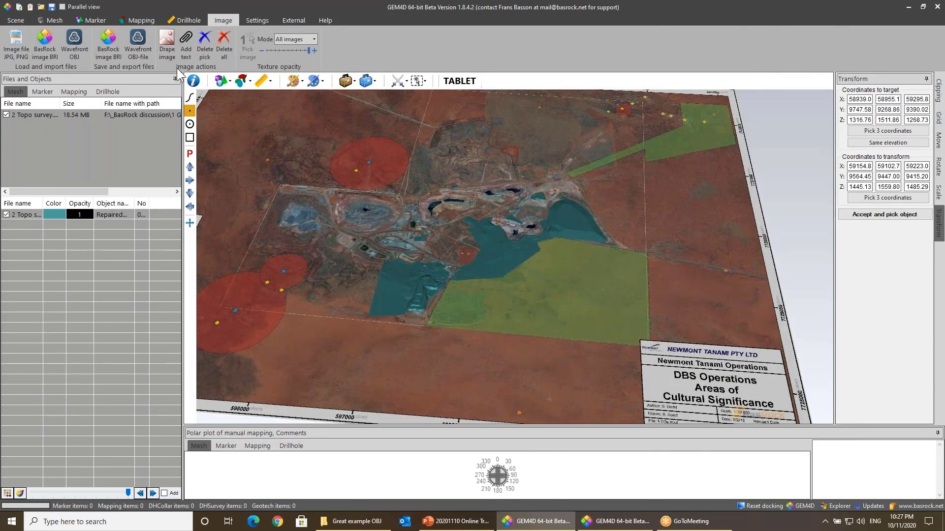
pyautogui.click(164, 54)
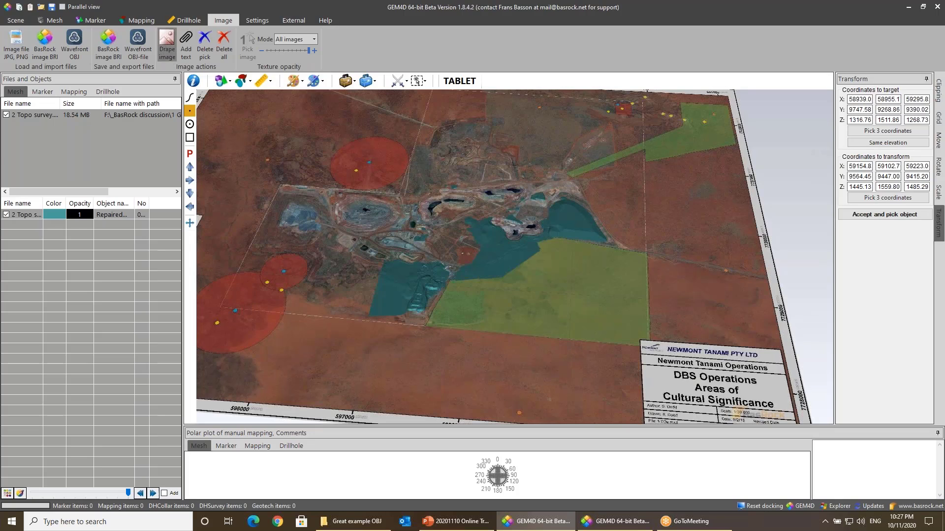